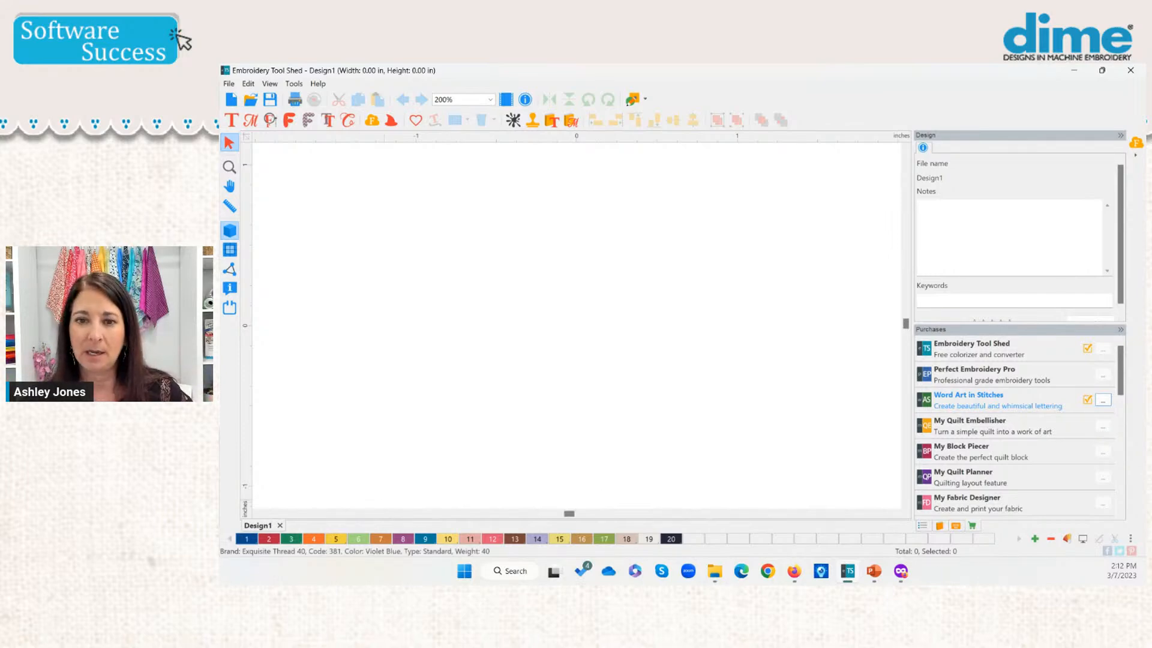
# - Look through the Purchases list down to the font packs and back up to its start
pyautogui.hotkey('alt', 'Tab')
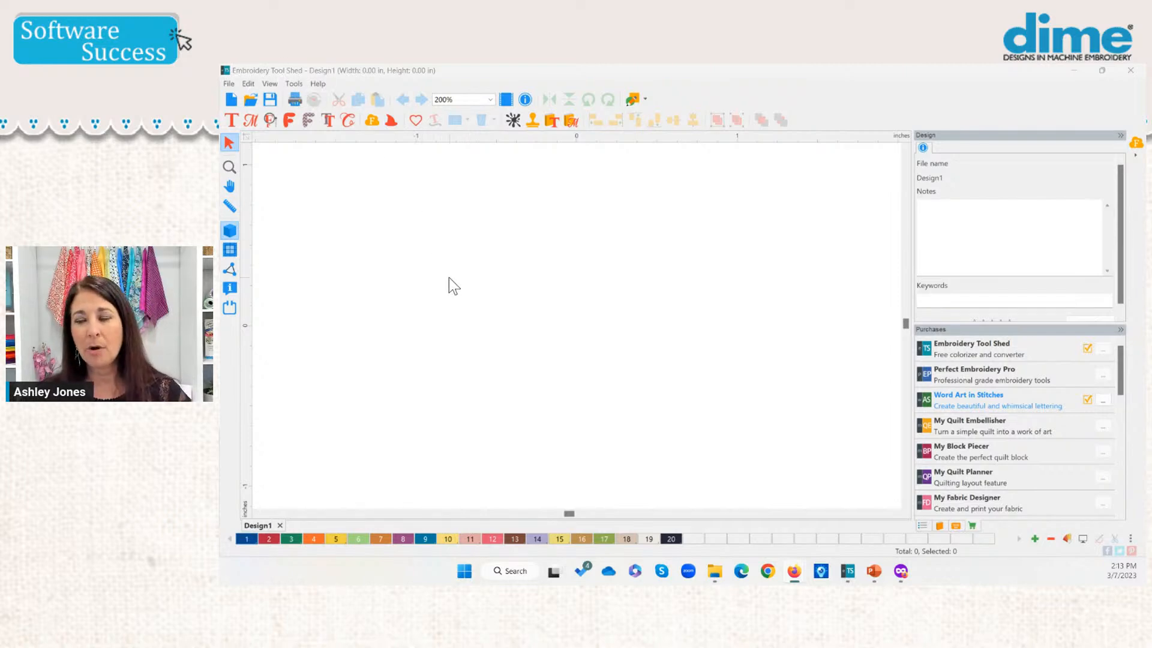
pyautogui.moveTo(1119, 355); pyautogui.dragTo(1123, 491)
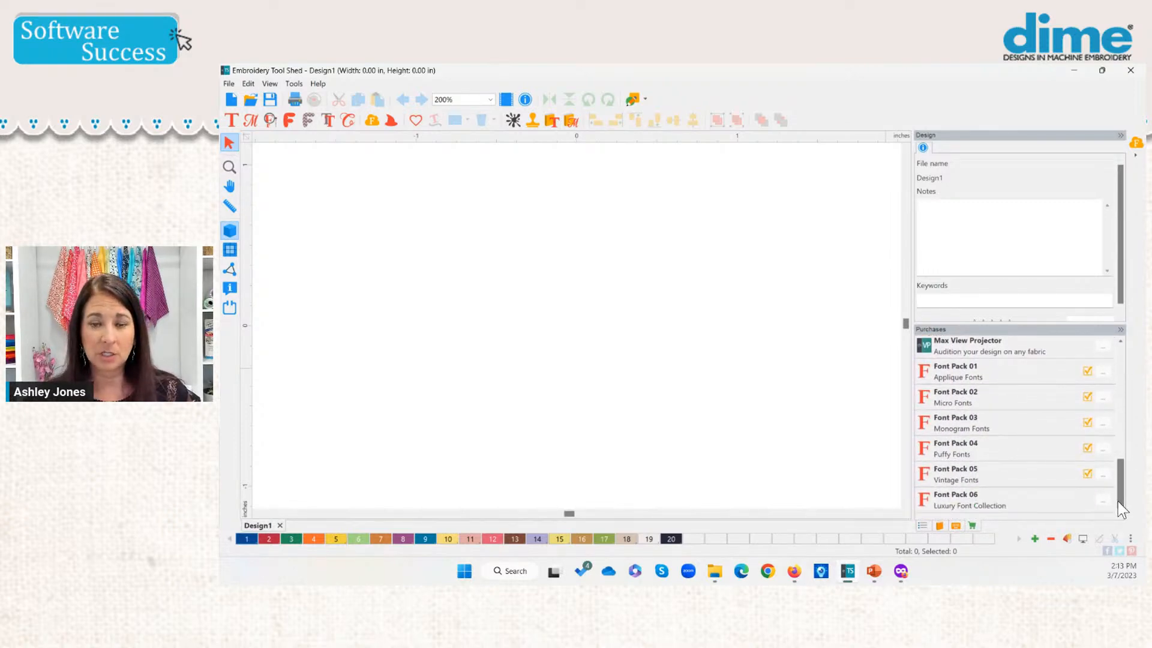
pyautogui.moveTo(1120, 501); pyautogui.dragTo(1117, 387)
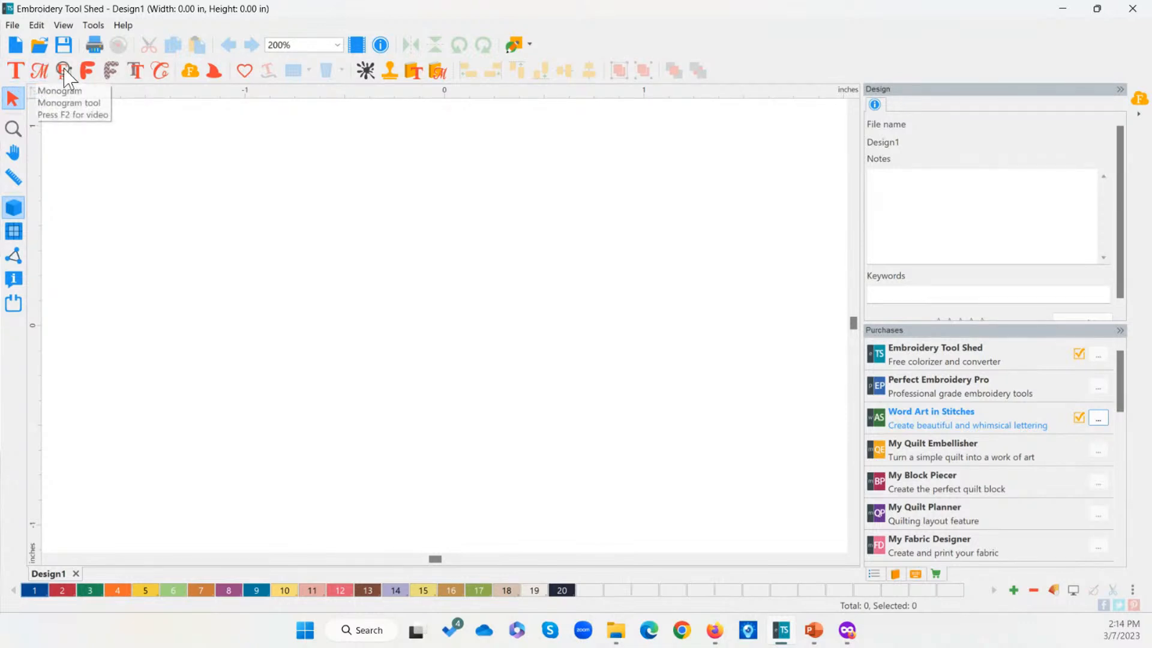
pyautogui.click(89, 69)
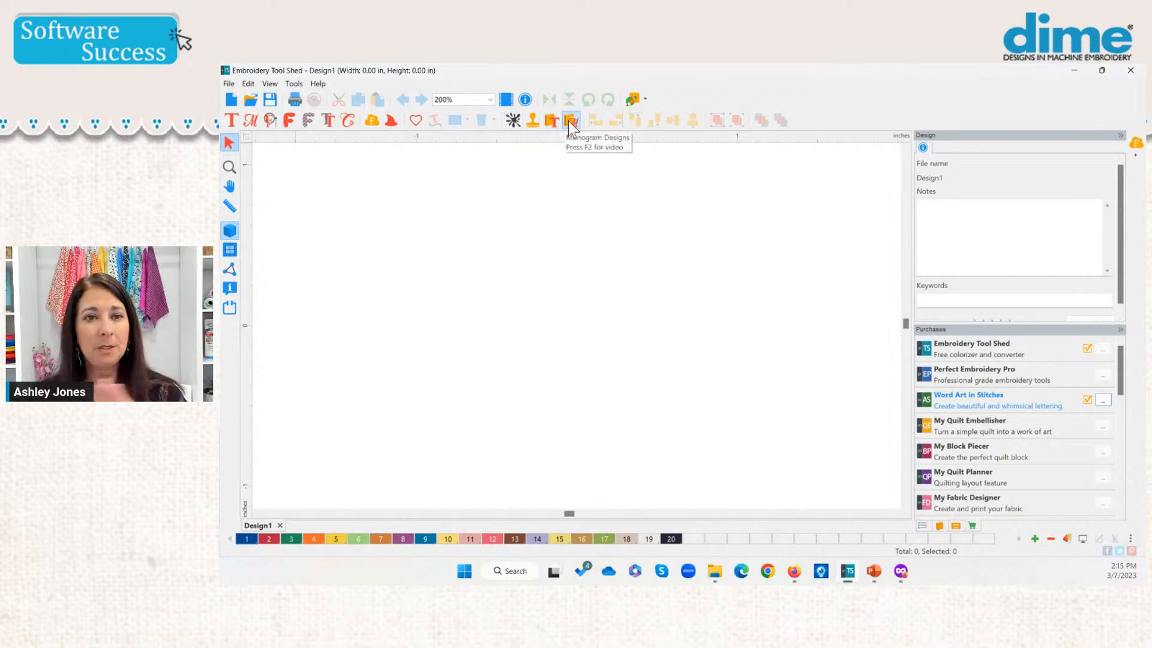
# - Insert the Ink blotch design from the Ink Spots collection and delete it again
pyautogui.click(516, 122)
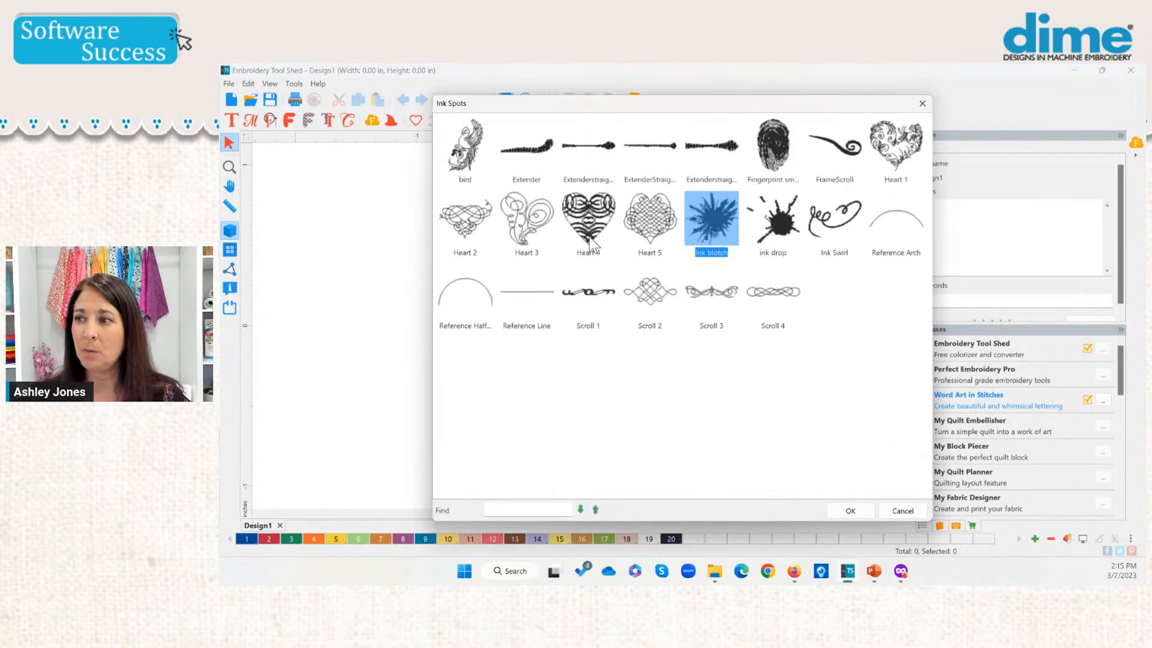
pyautogui.click(851, 511)
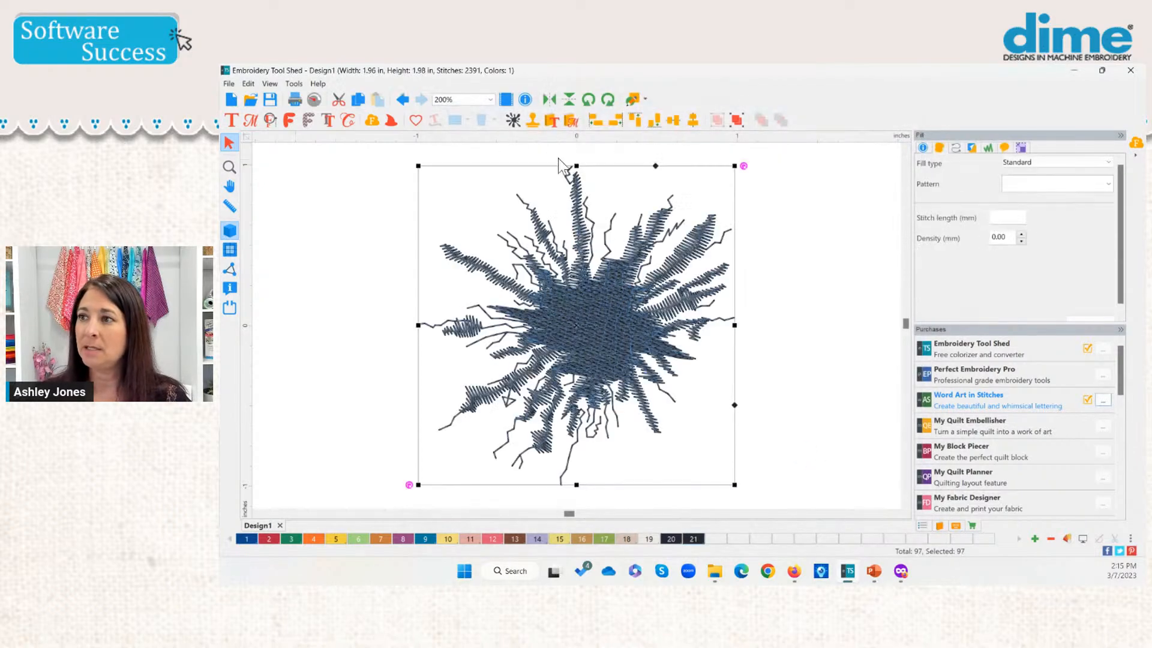
pyautogui.scroll(-5, 588, 351)
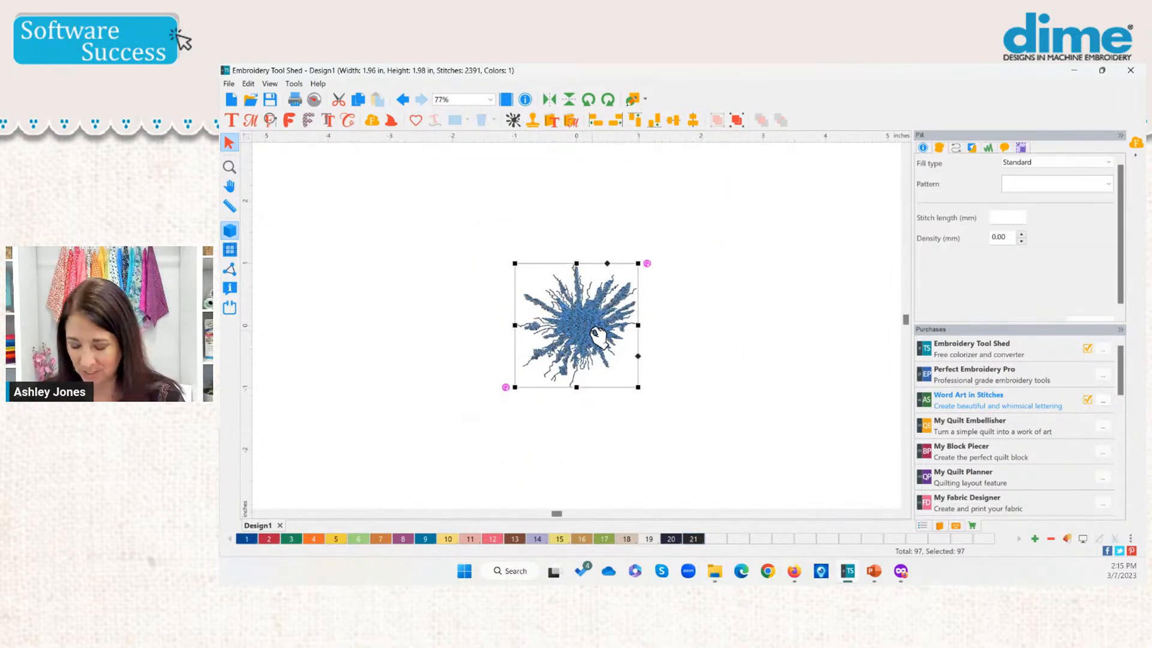
pyautogui.press('Delete')
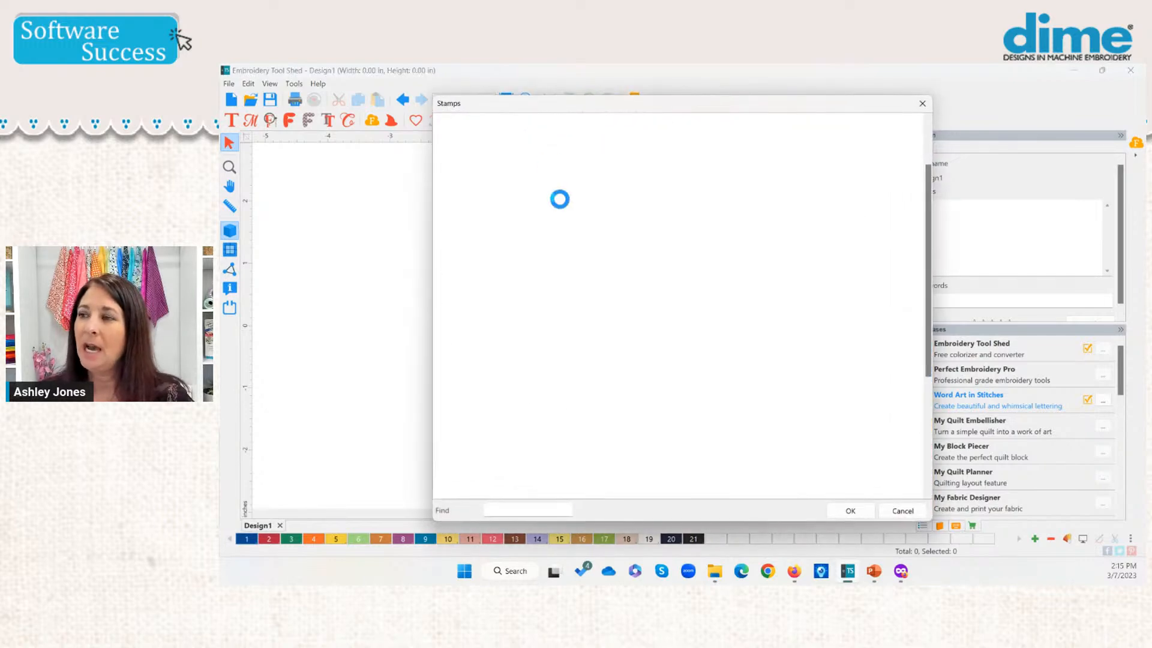
# - Insert the Zurich1 design from the Stamps collection and delete it from the page again
pyautogui.moveTo(928, 213); pyautogui.dragTo(930, 327)
pyautogui.click(729, 374)
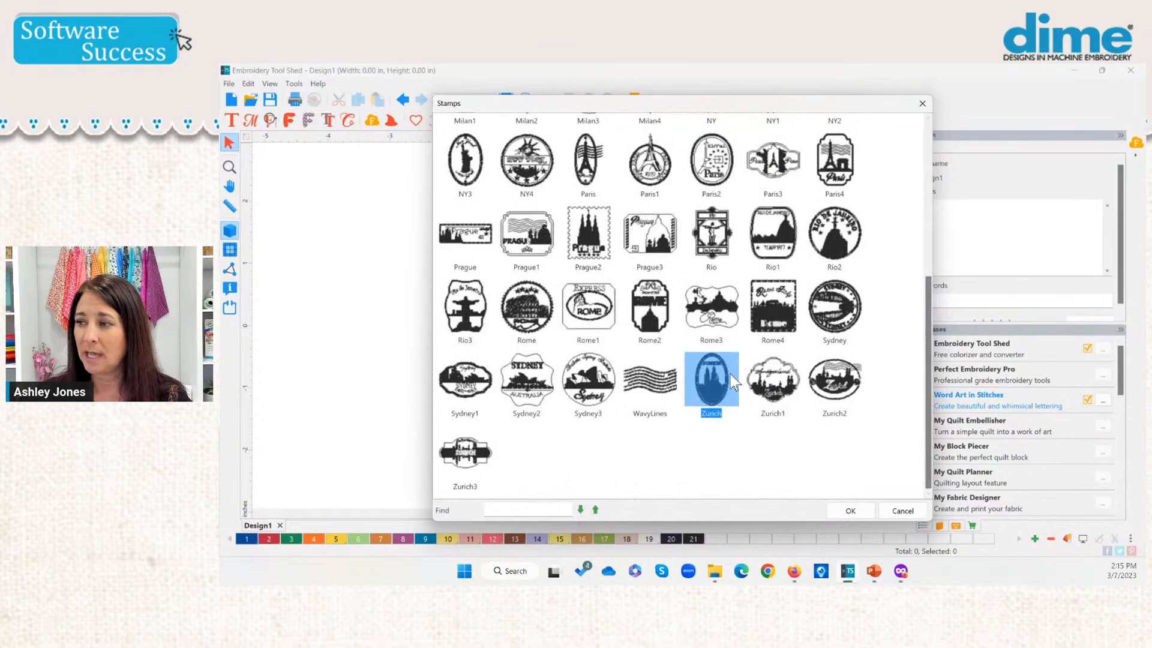
pyautogui.doubleClick(789, 389)
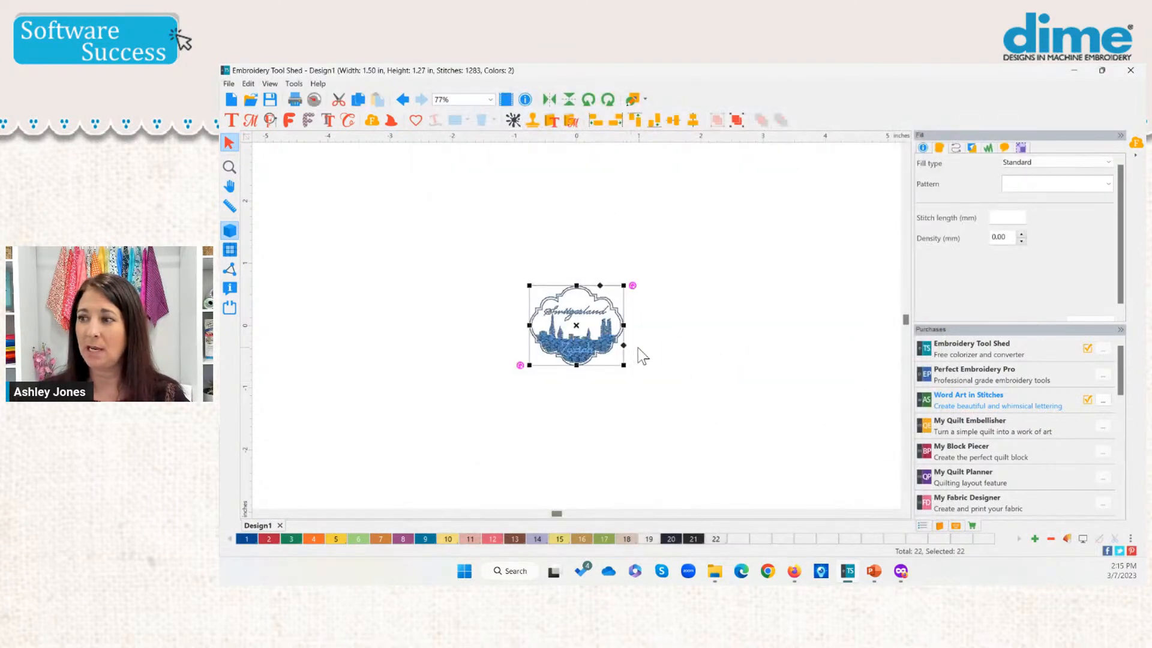
pyautogui.click(504, 335)
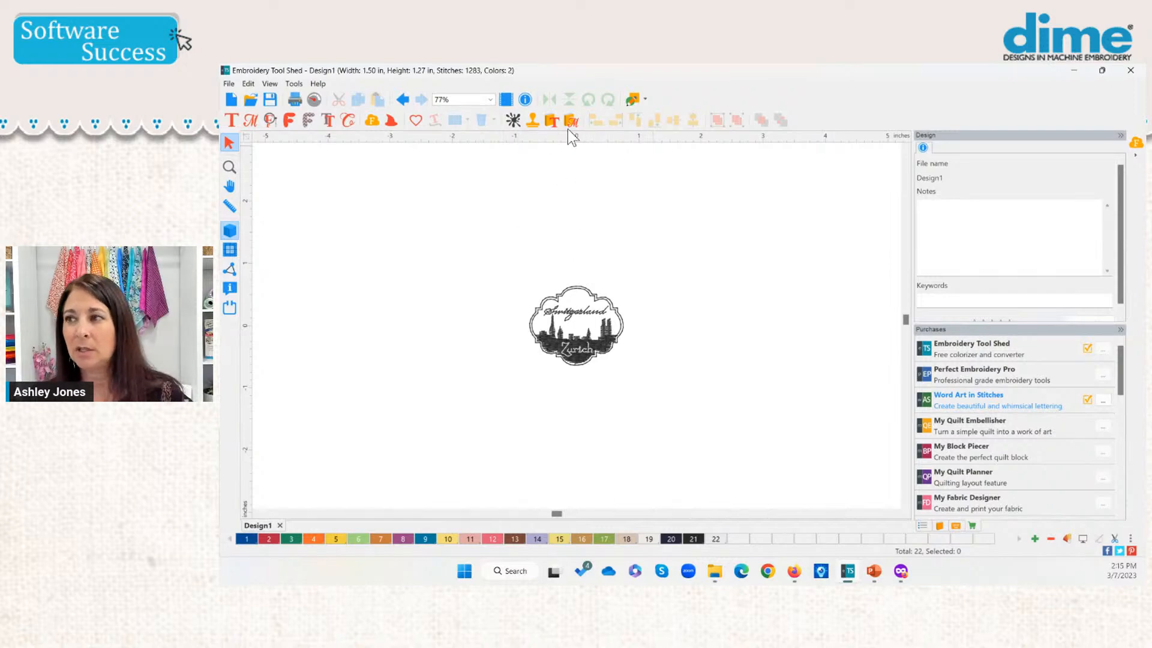
pyautogui.moveTo(496, 247); pyautogui.dragTo(654, 409)
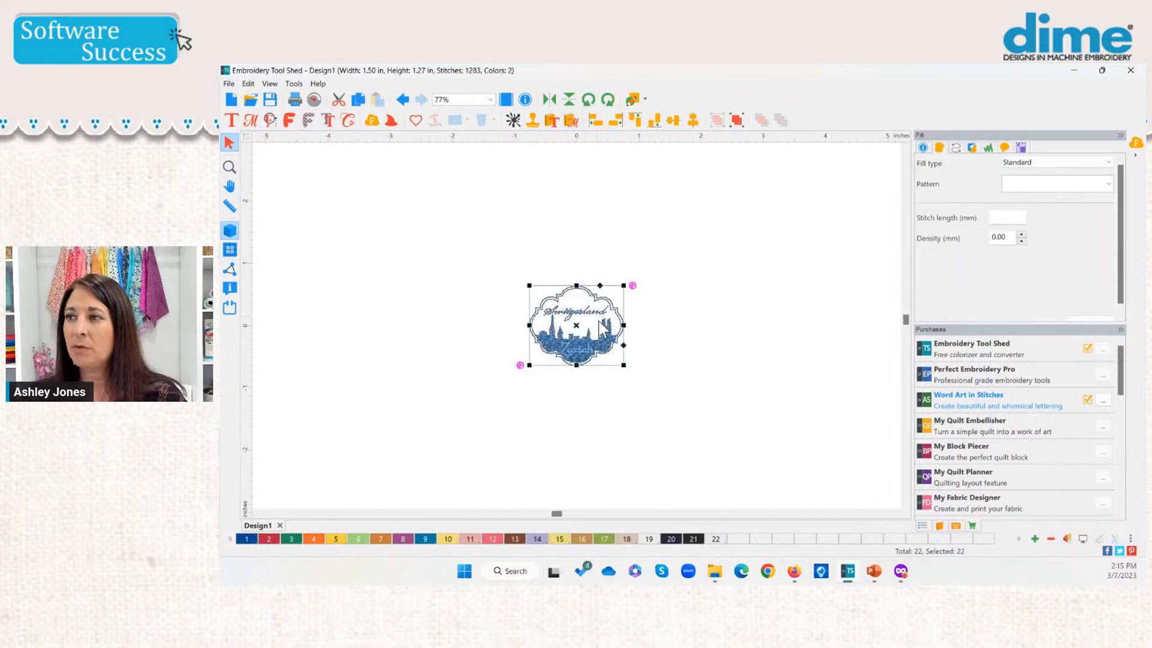
pyautogui.press('Delete')
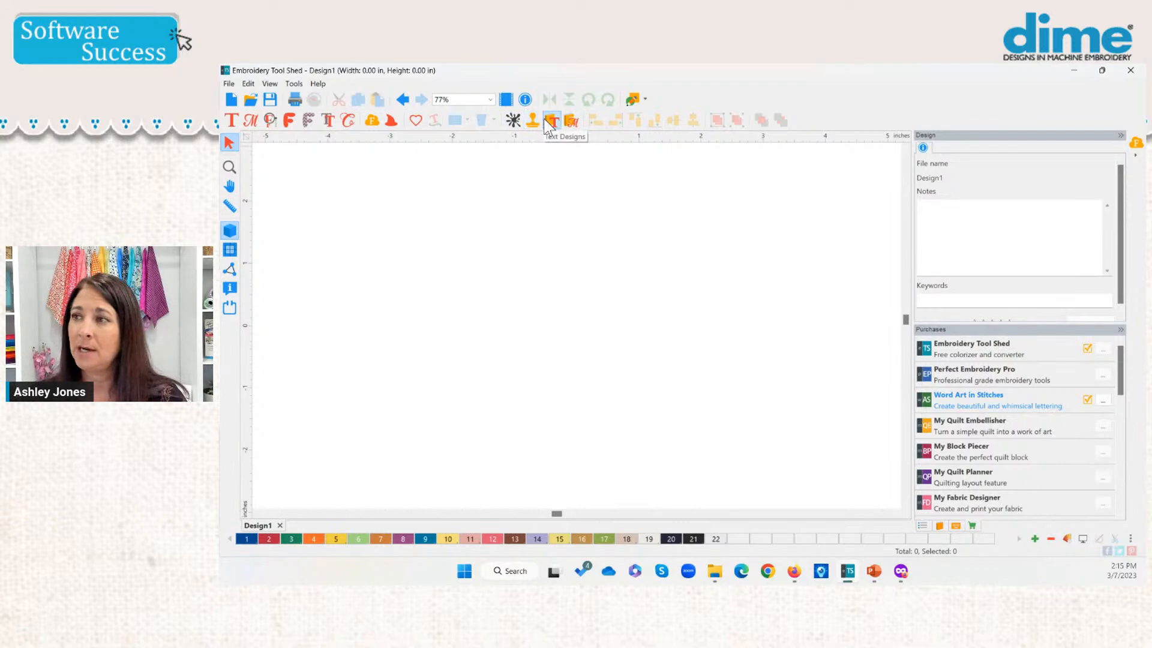
# - Browse the Text Designs catalog through the Charms category, the Crayon, Space and Victoria fonts, and the Geometric category
pyautogui.click(551, 120)
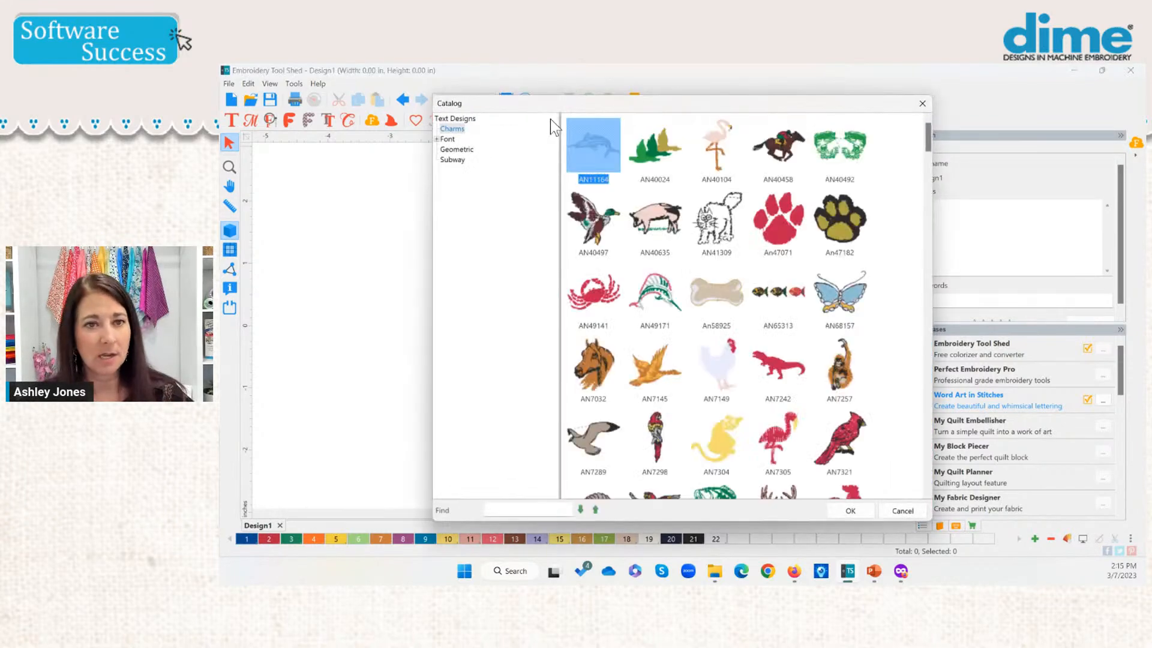
pyautogui.moveTo(931, 136); pyautogui.dragTo(934, 232)
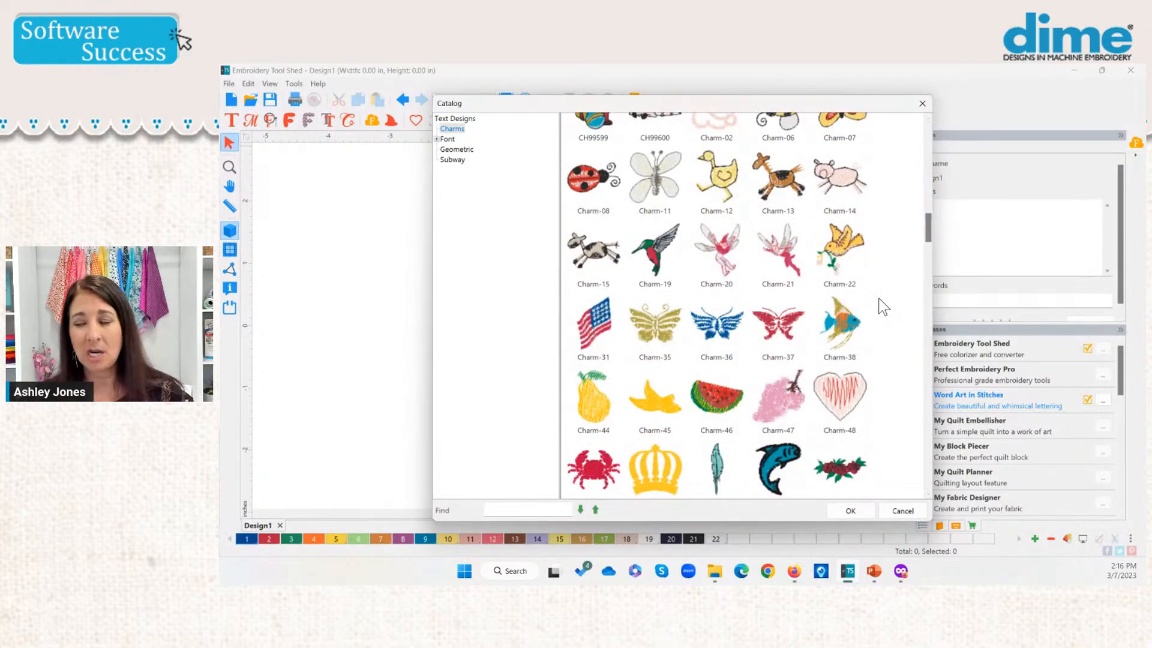
pyautogui.scroll(-1, 828, 330)
pyautogui.moveTo(927, 232); pyautogui.dragTo(925, 291)
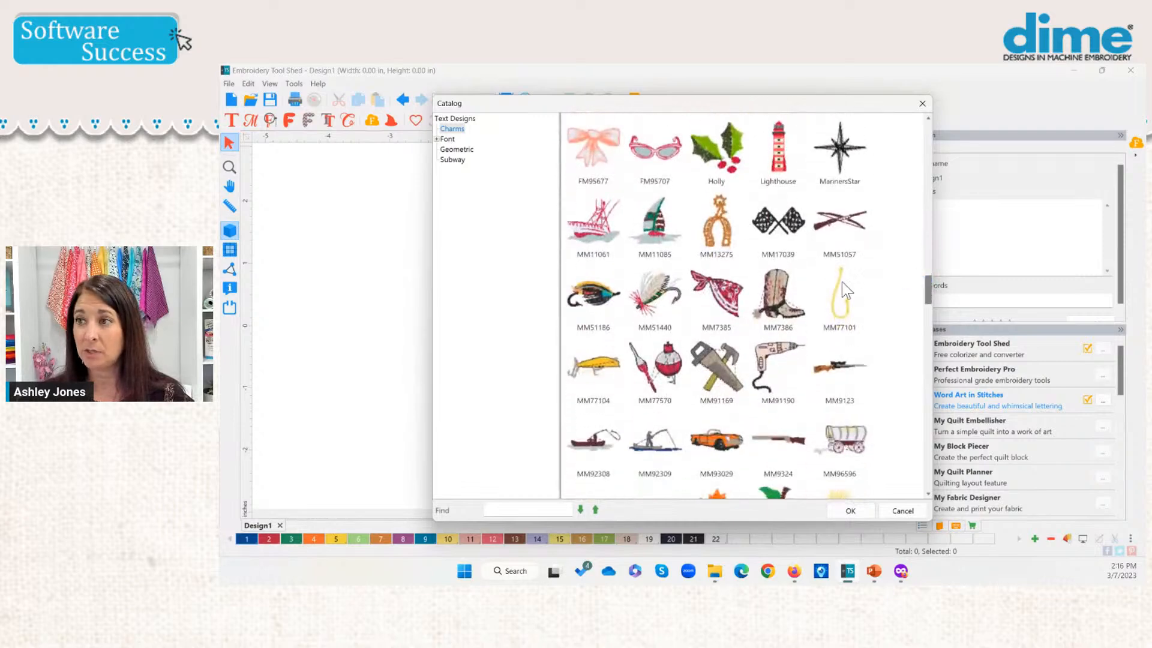
pyautogui.click(437, 139)
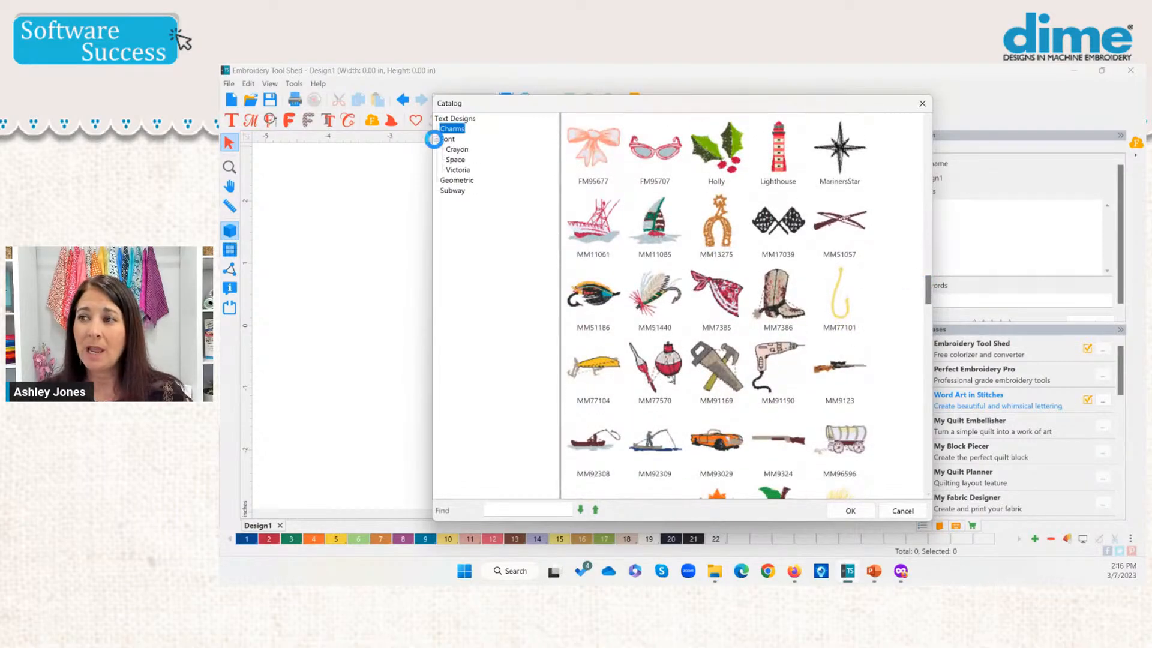
pyautogui.click(457, 149)
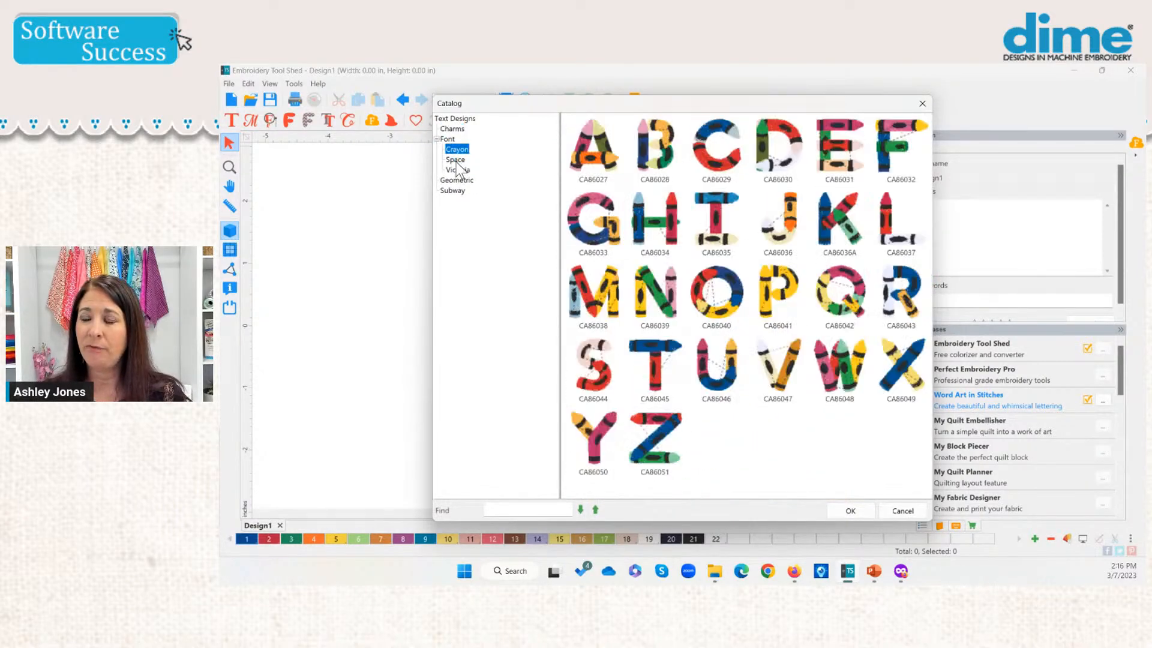
pyautogui.click(455, 160)
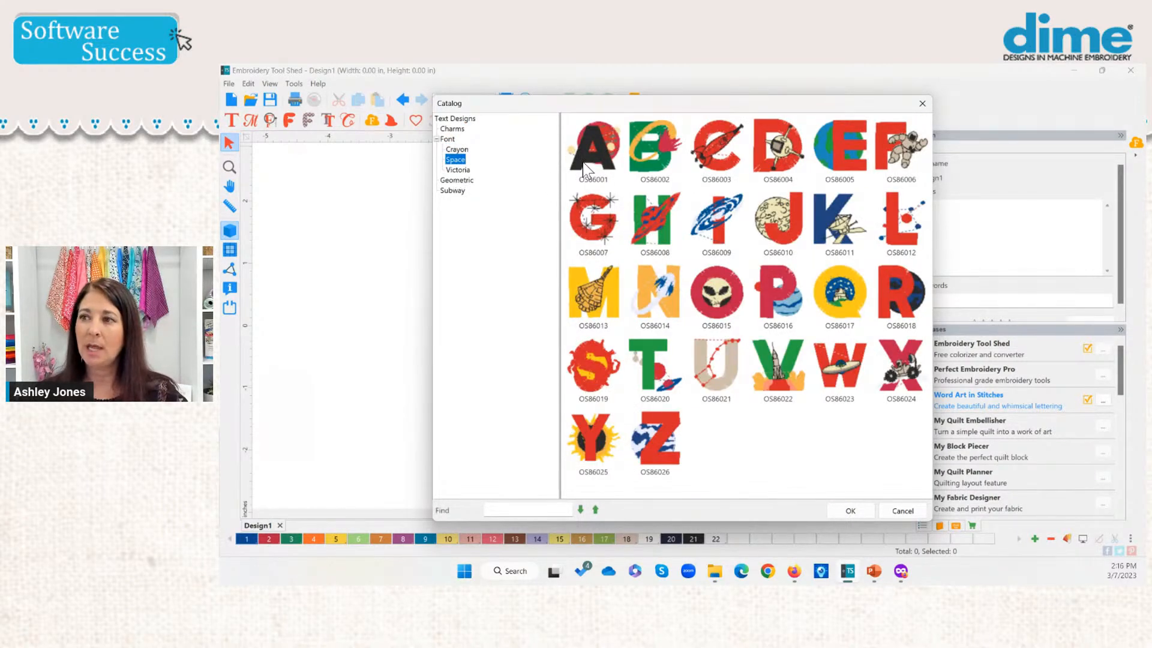
pyautogui.click(457, 171)
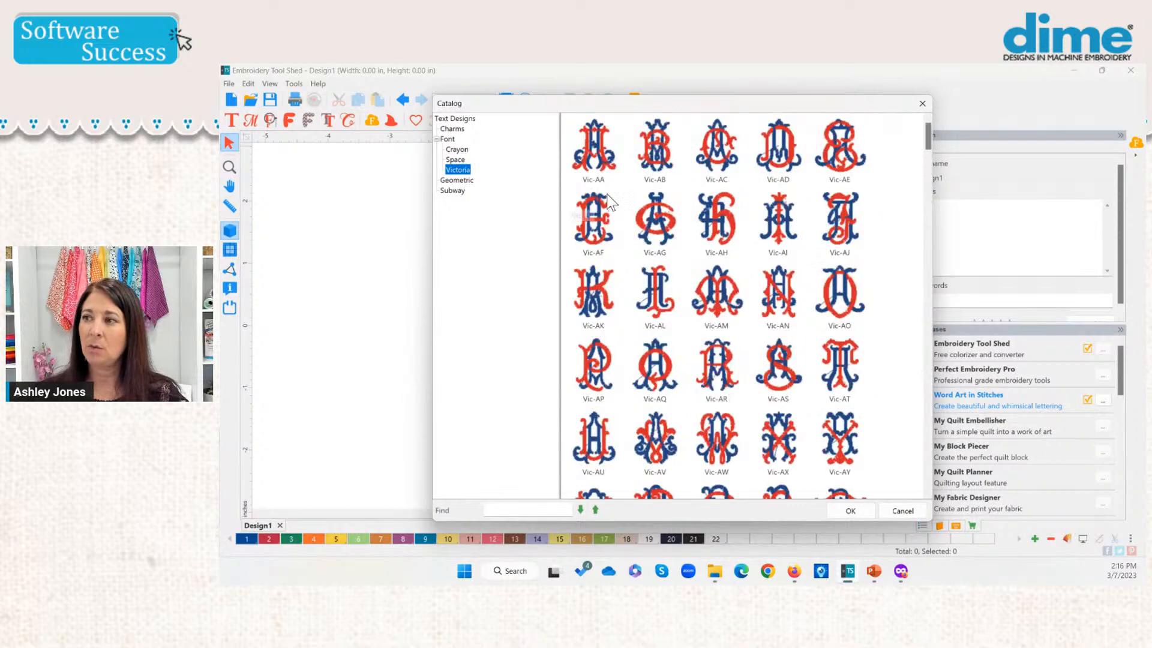
pyautogui.click(462, 180)
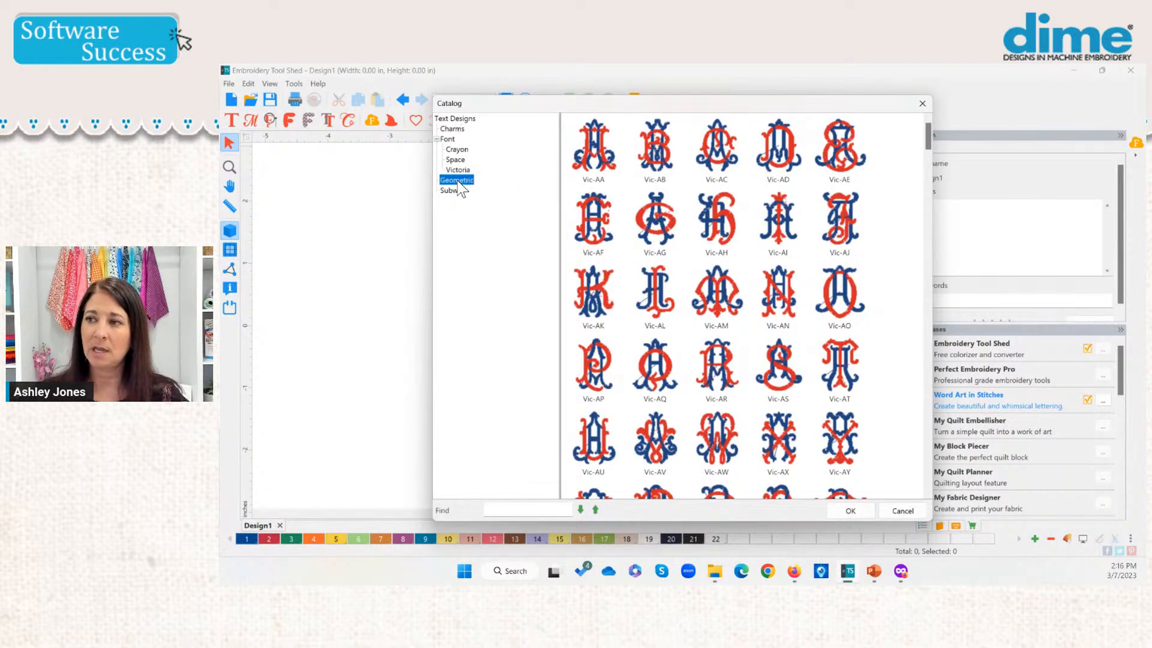
# - Insert the Family2 word-art design from the Subway category of the Text Designs catalog
pyautogui.click(449, 191)
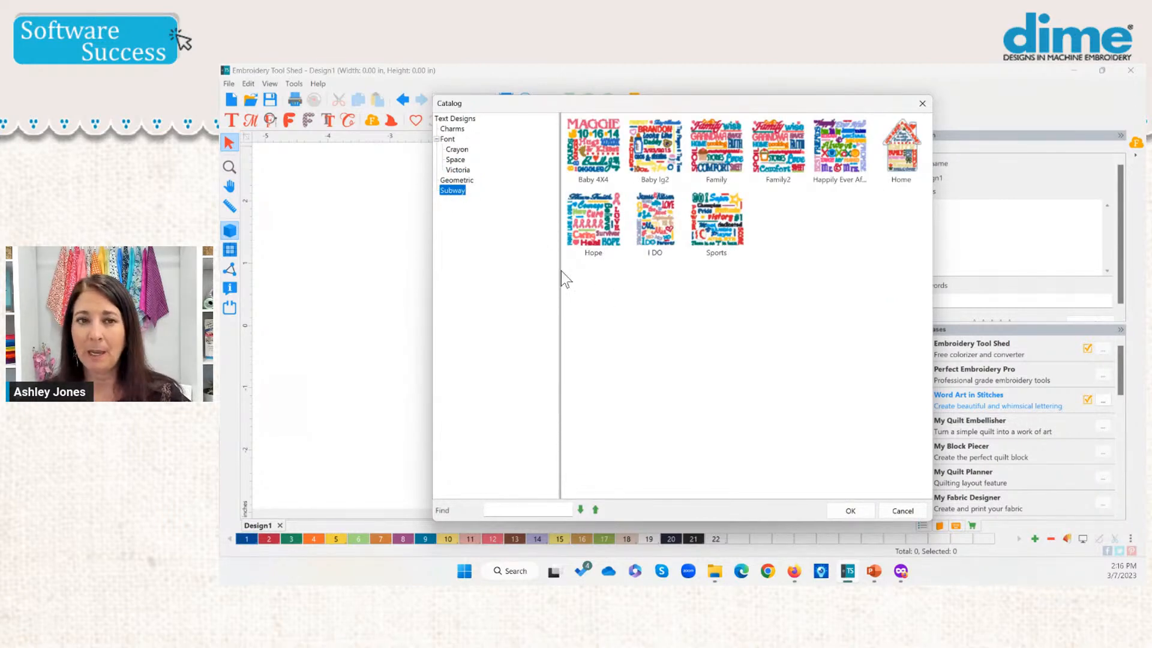
pyautogui.click(673, 170)
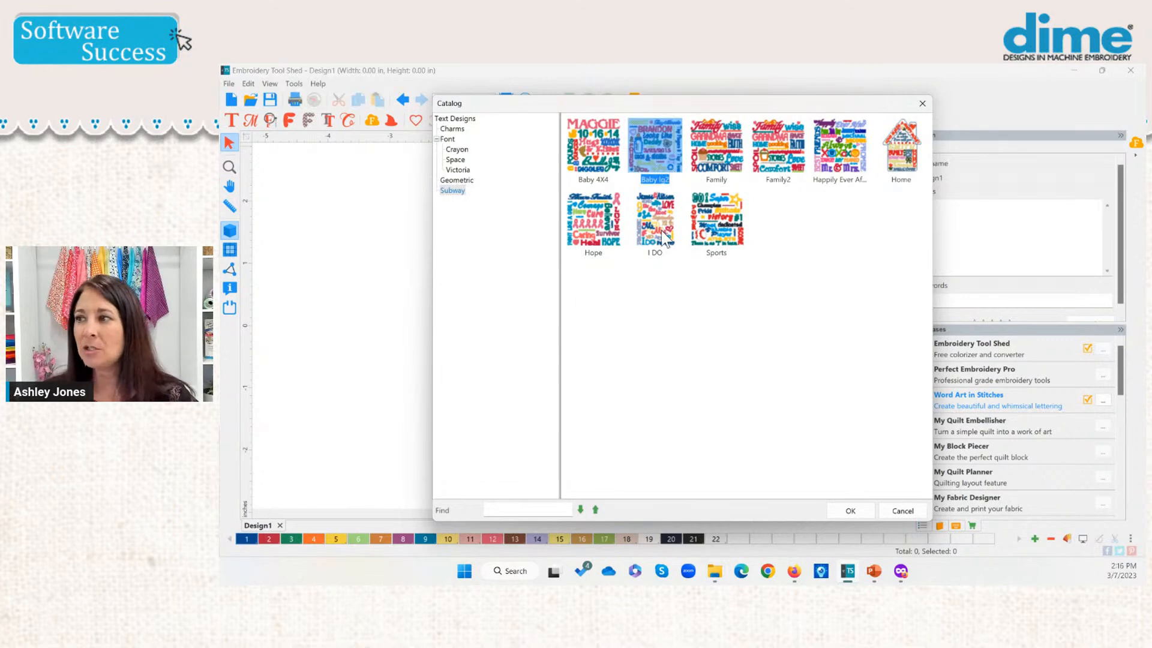
pyautogui.click(726, 161)
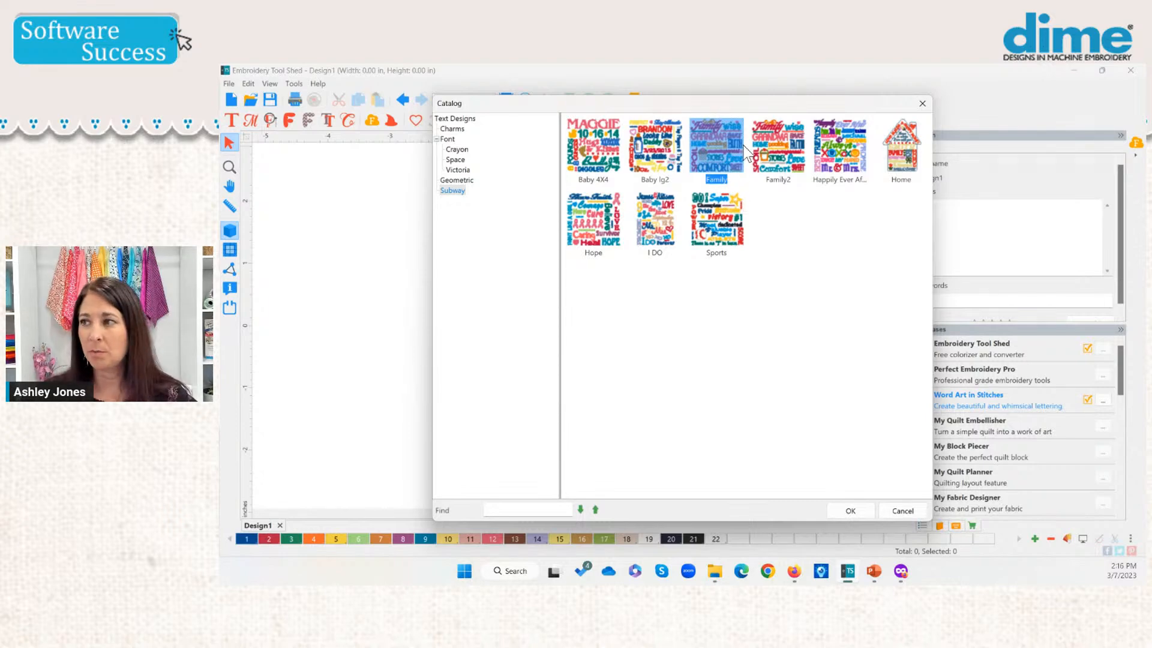
pyautogui.click(792, 162)
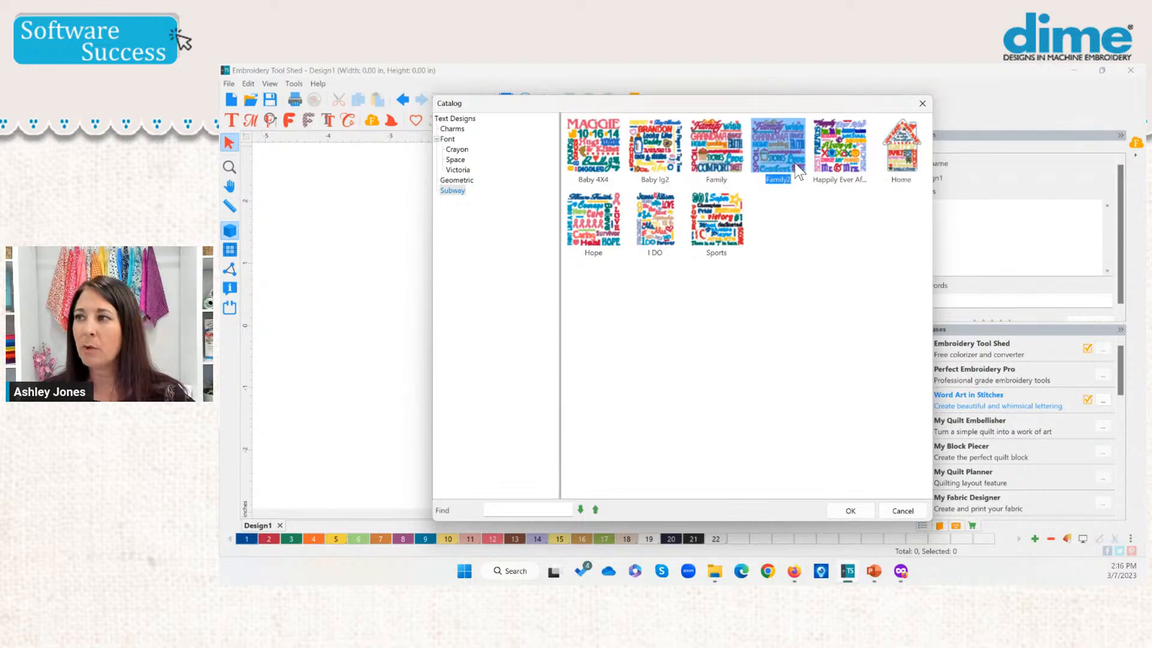
pyautogui.doubleClick(766, 153)
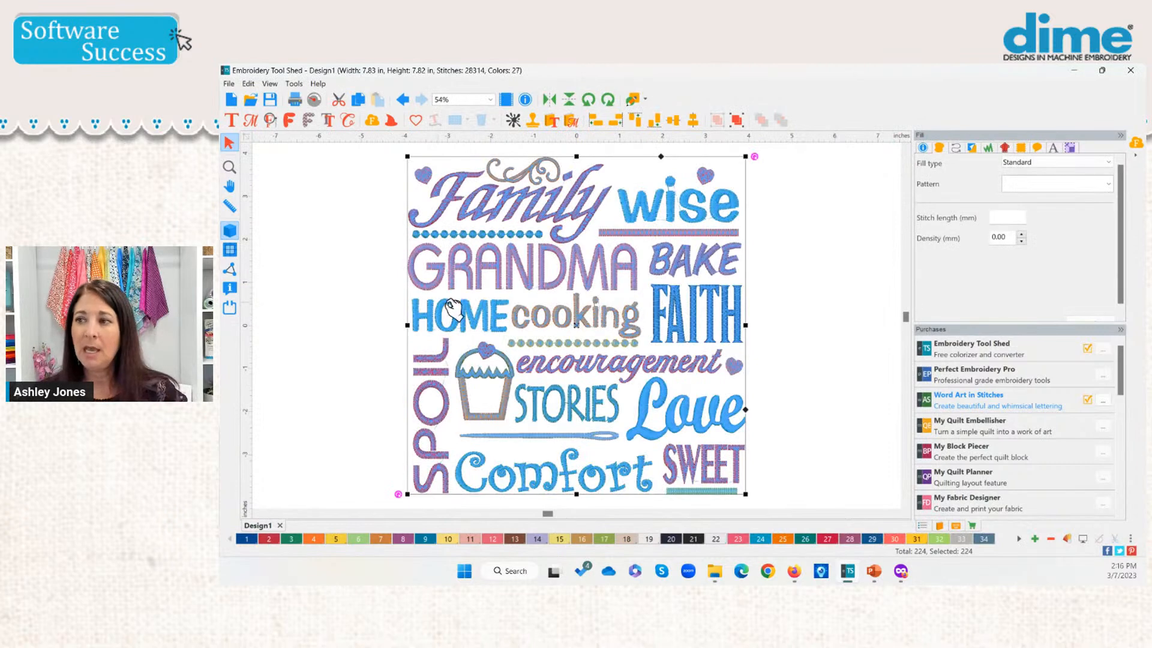
# - Show the stitch sequence, ungroup the Family2 design into its separate elements and clear the selection
pyautogui.click(921, 525)
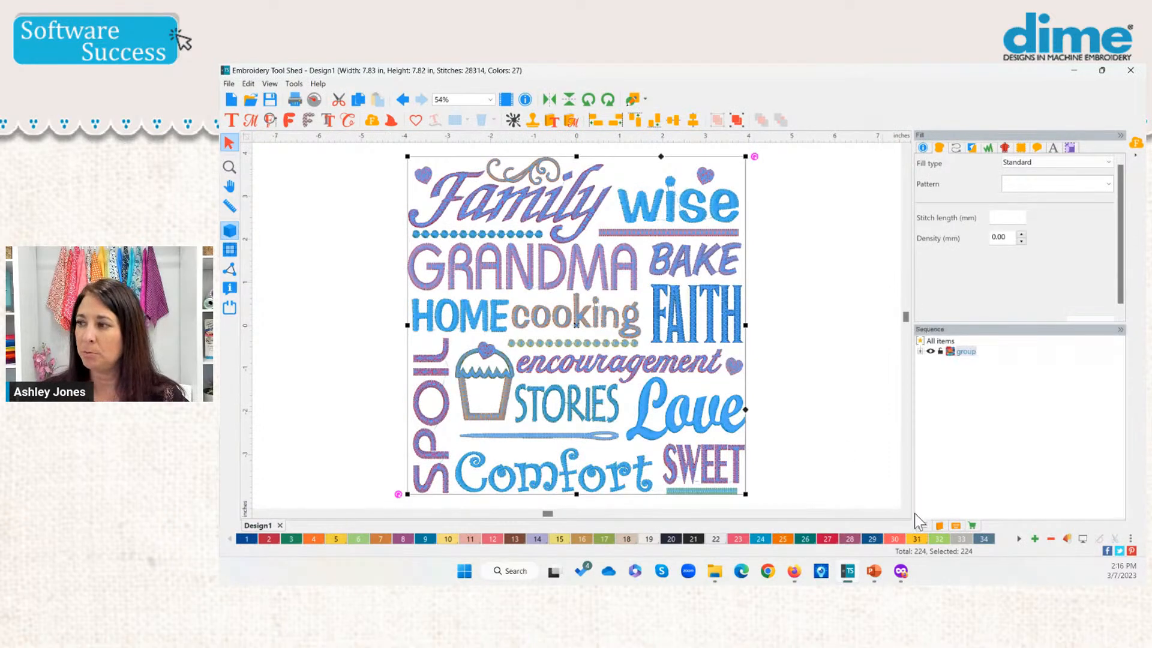
pyautogui.click(970, 354)
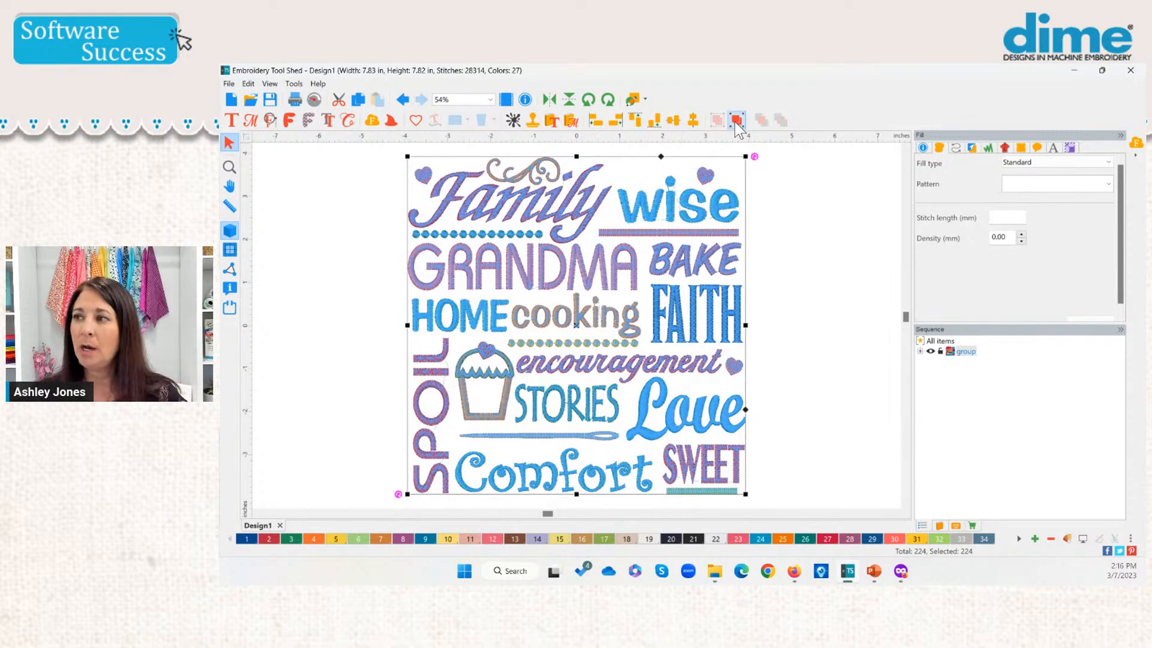
pyautogui.click(804, 240)
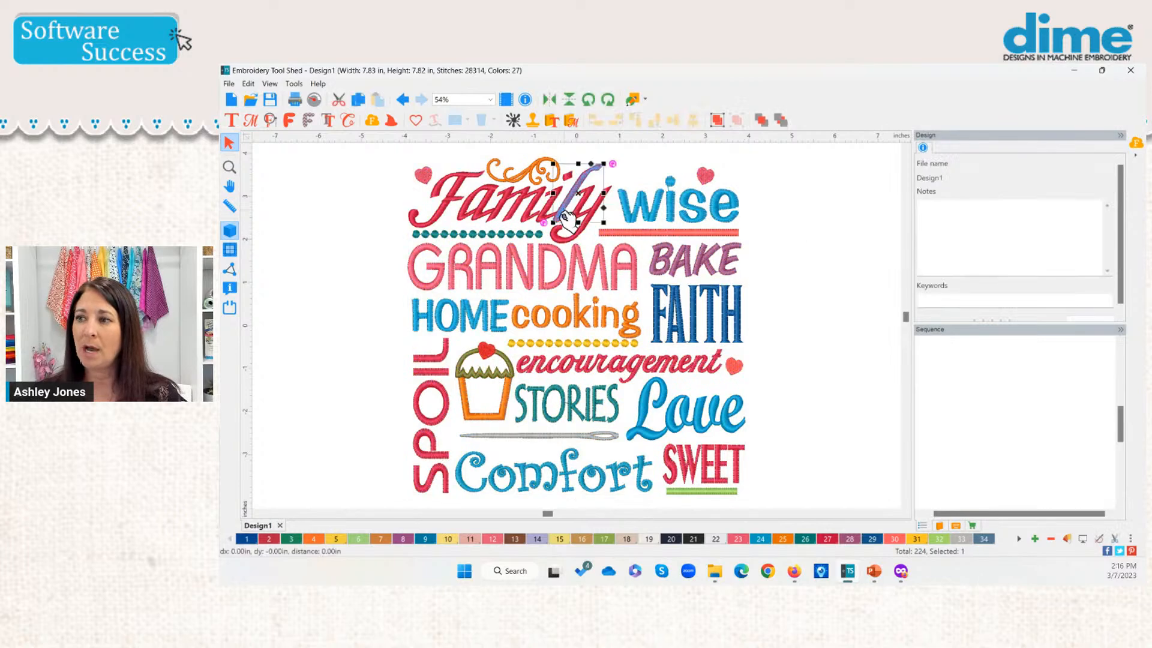
# - Select elements such as the word BAKE one at a time to check that they are independent, and deselect them
pyautogui.click(564, 210)
pyautogui.click(497, 276)
pyautogui.click(689, 263)
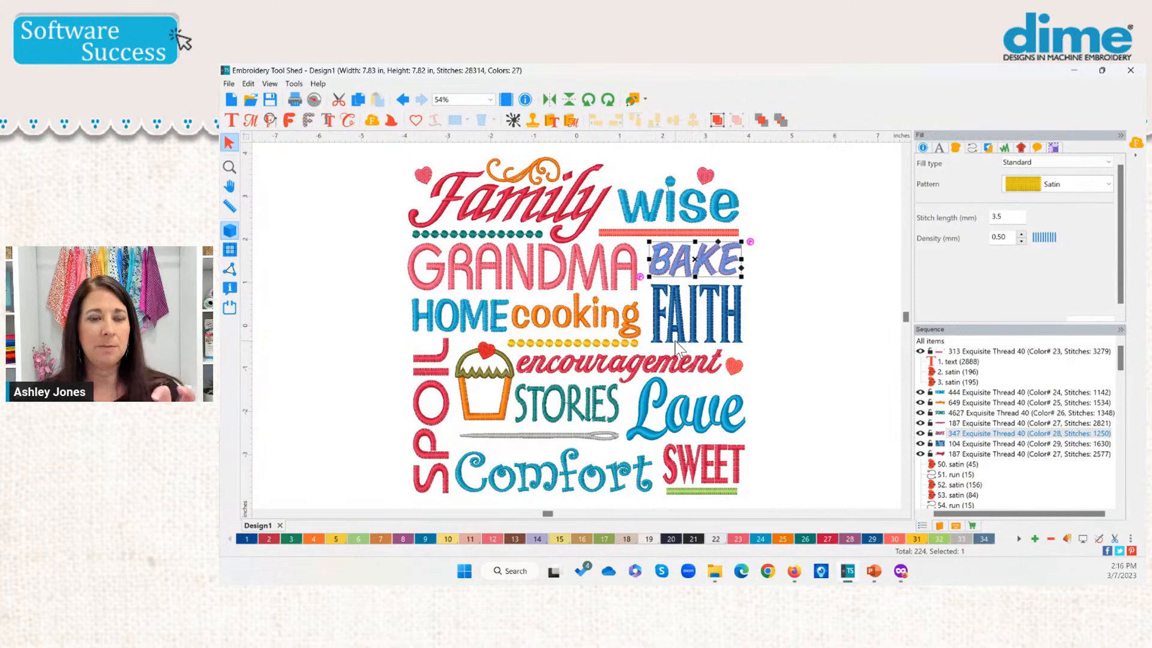
pyautogui.click(793, 315)
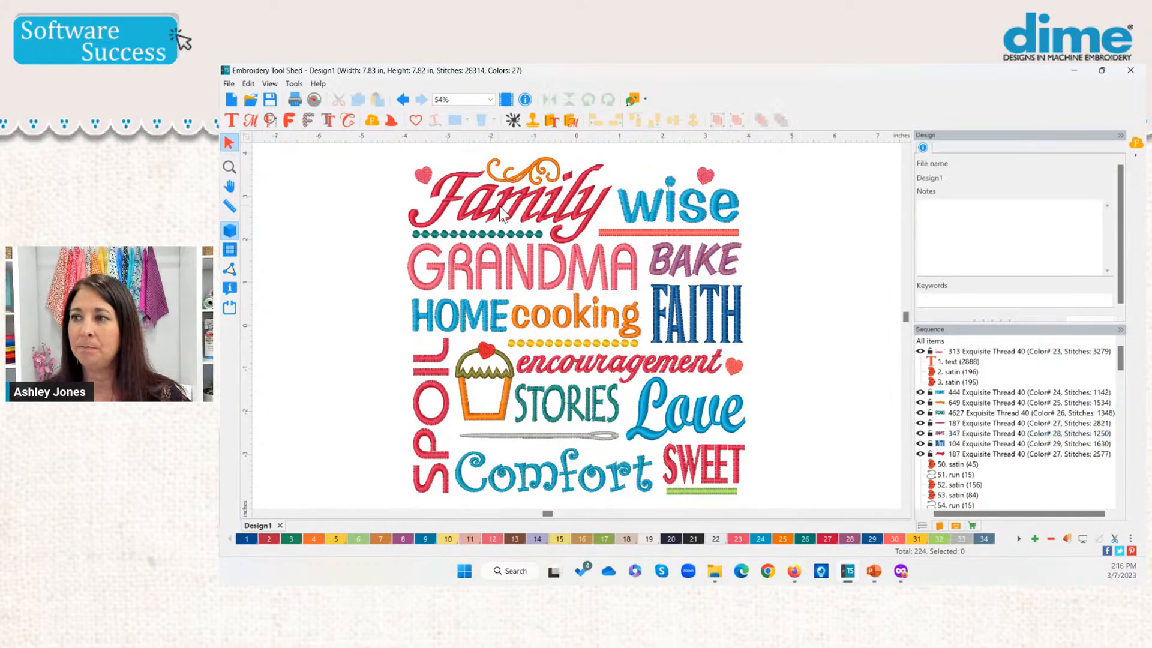
# - Select the words "wise" and "GRANDMA" in turn, highlighting each one's entire text in its text properties
pyautogui.click(669, 216)
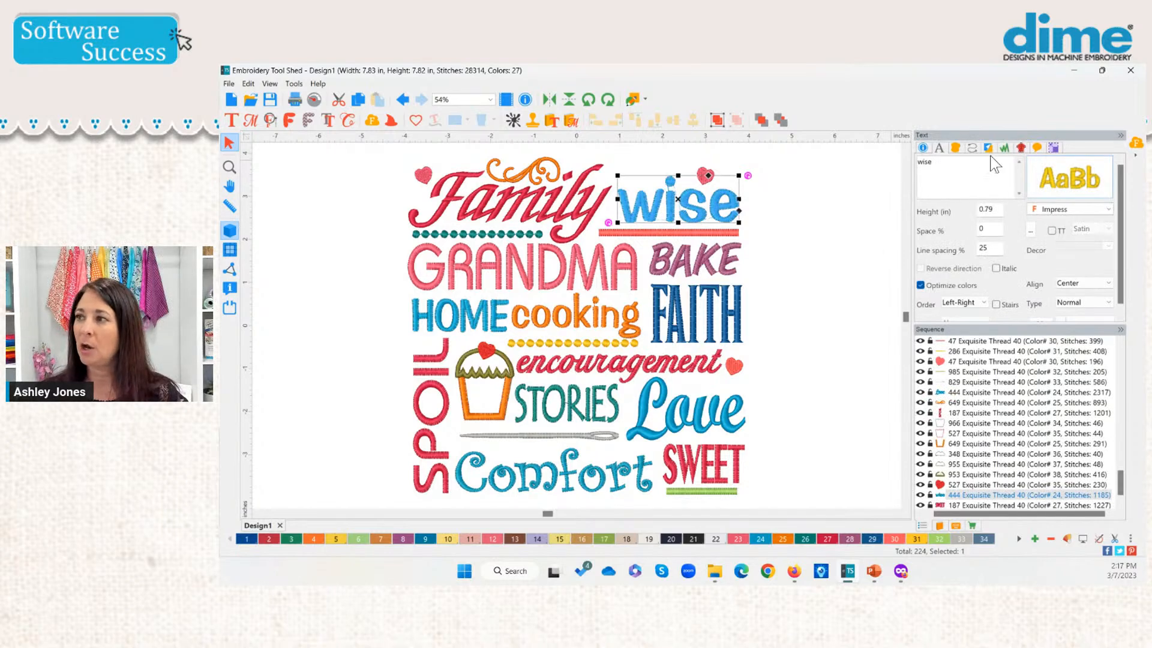
pyautogui.moveTo(953, 164); pyautogui.dragTo(912, 170)
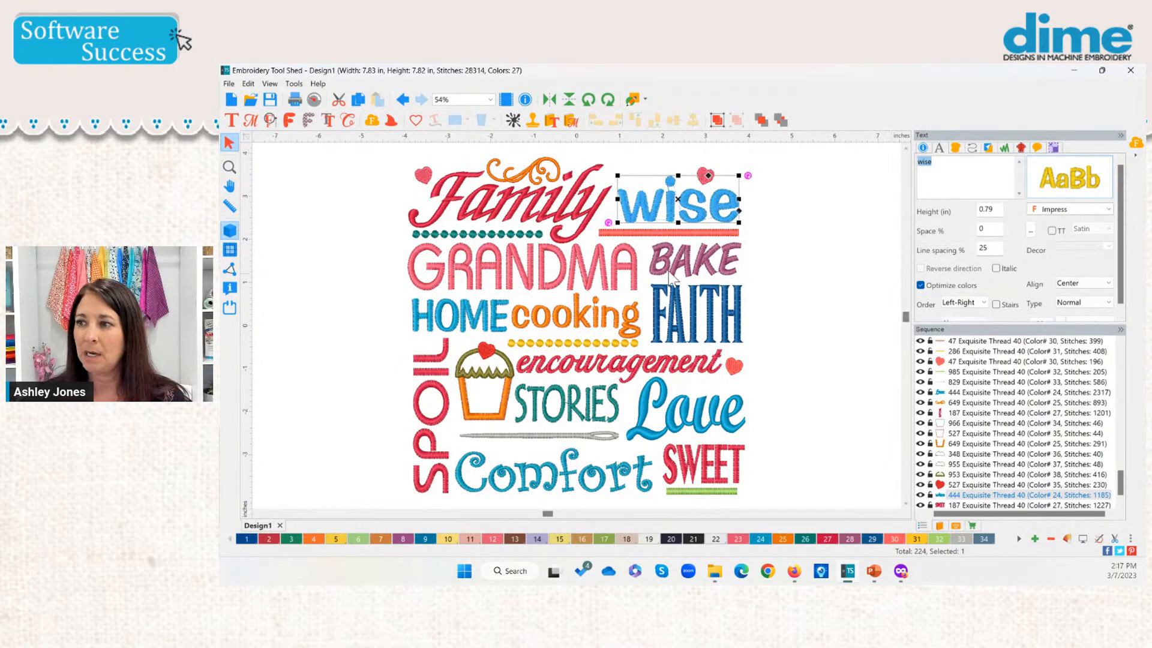
pyautogui.click(549, 280)
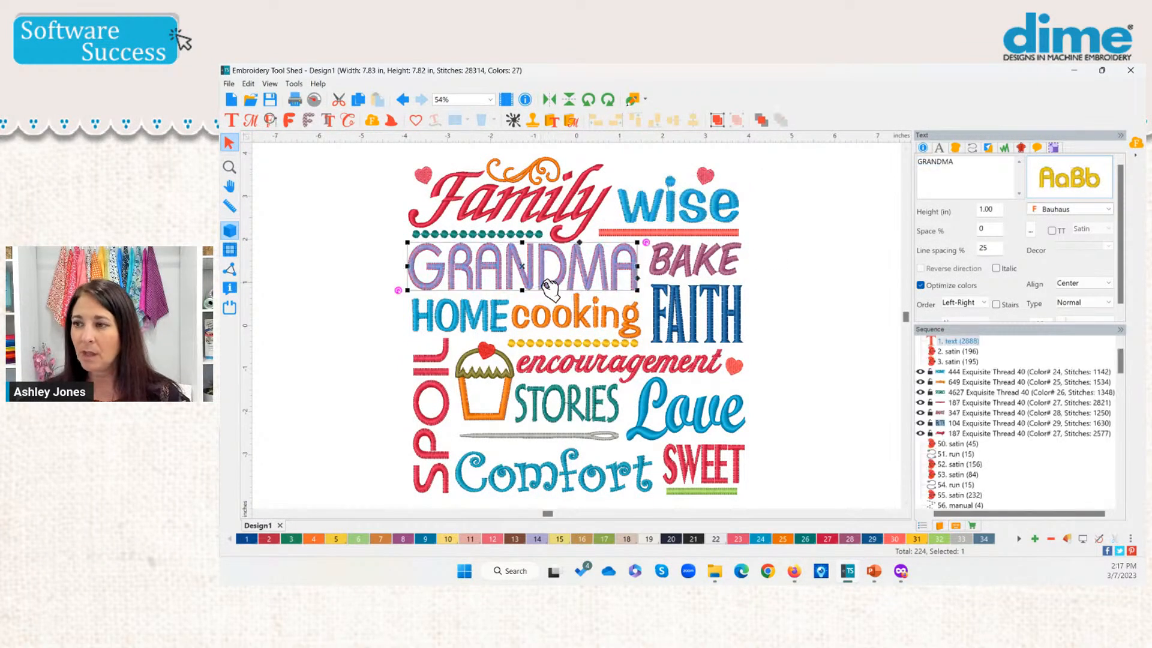
pyautogui.moveTo(958, 166); pyautogui.dragTo(882, 159)
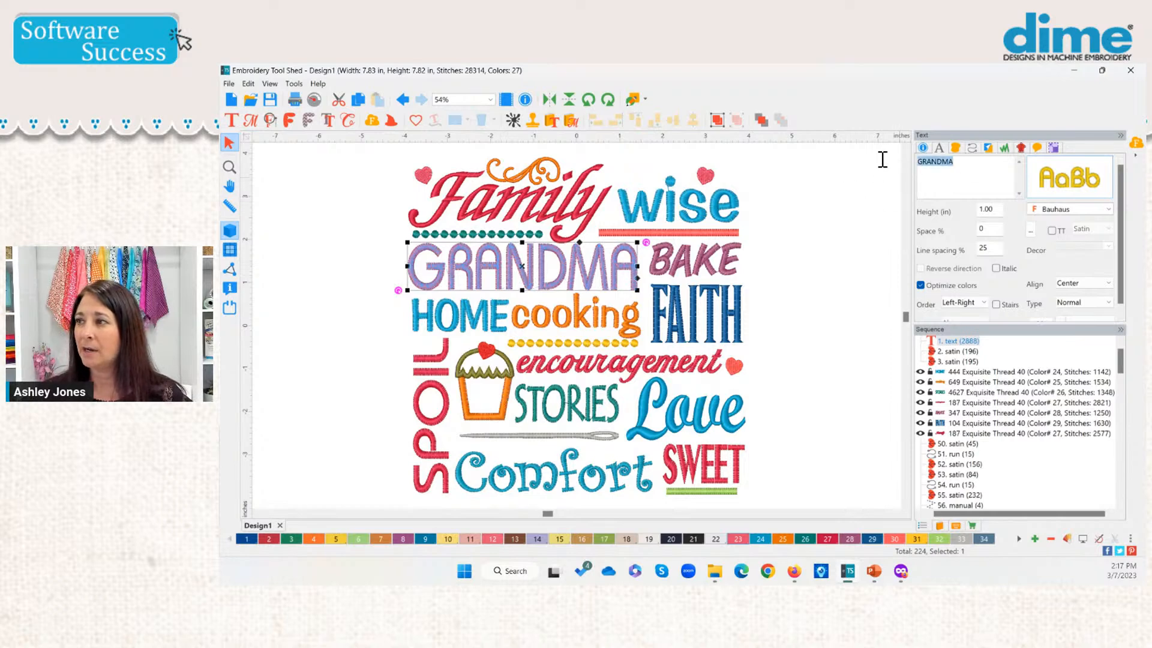
# - Replace the word GRANDMA with FRIENDS and stretch it horizontally to fill the row up to BAKE
pyautogui.write('FRIE')
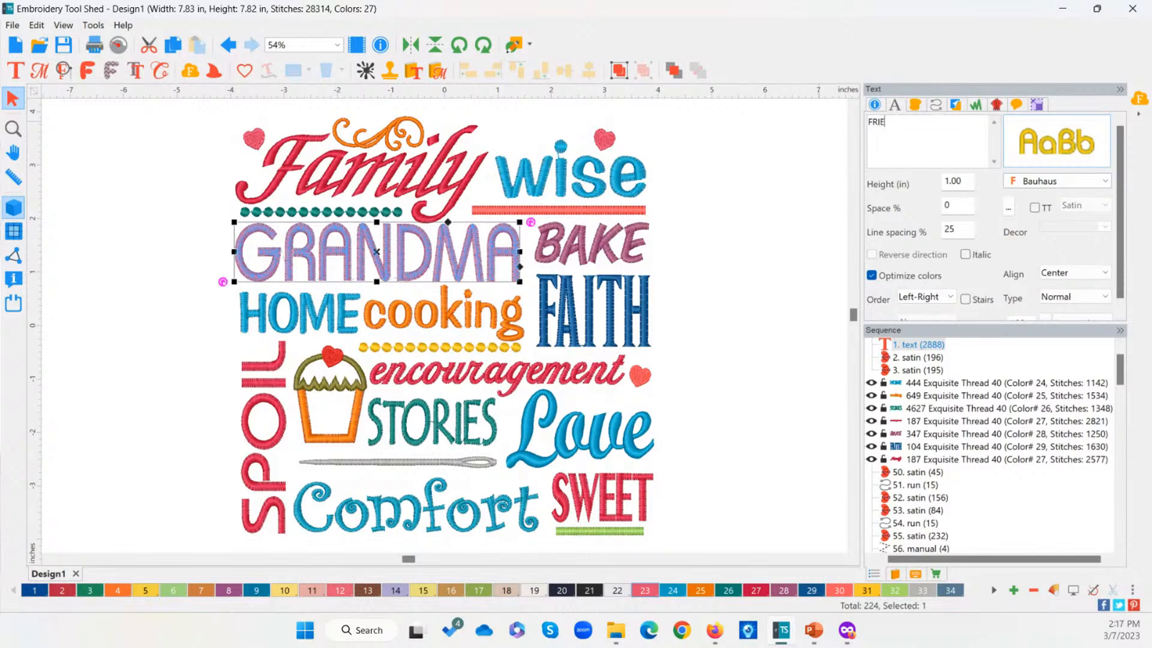
pyautogui.scroll(-1, 1065, 324)
pyautogui.click(1056, 313)
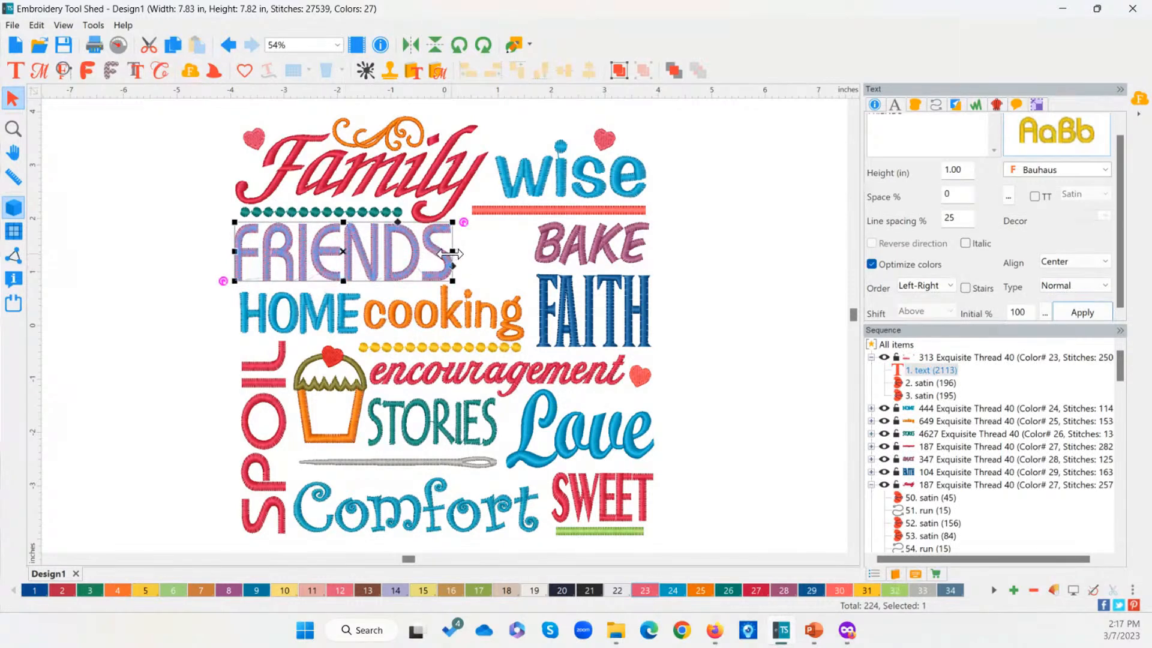
pyautogui.moveTo(453, 252); pyautogui.dragTo(519, 252)
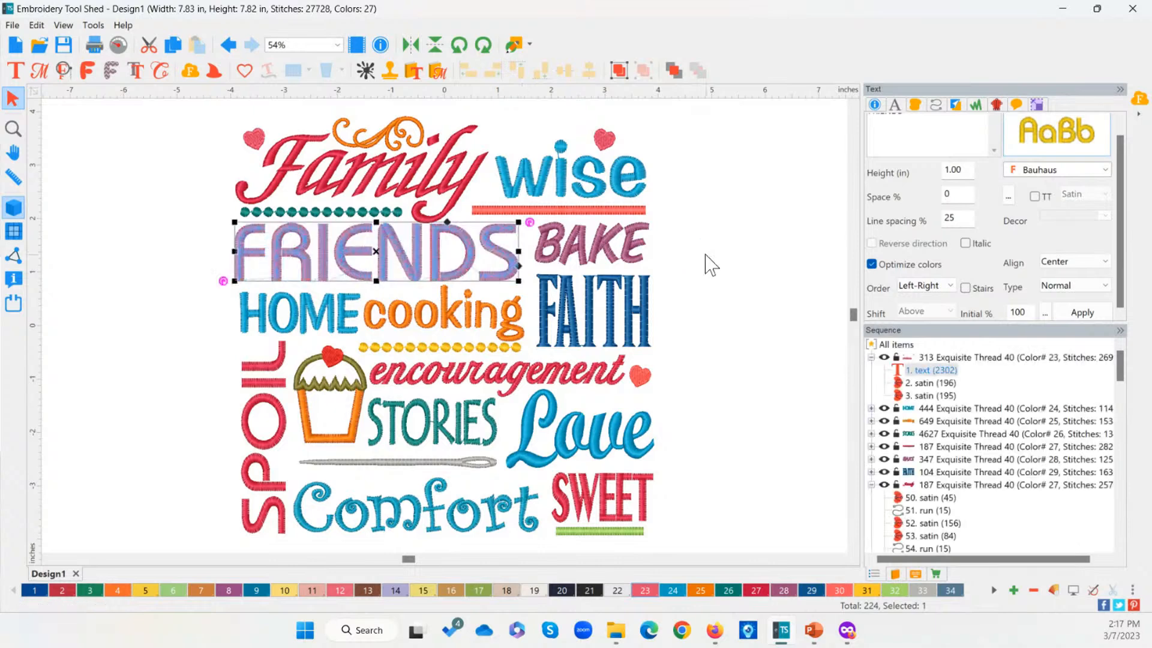
# - Select the words BAKE, HOME, STORIES and Comfort in turn to check their individual text properties
pyautogui.click(581, 256)
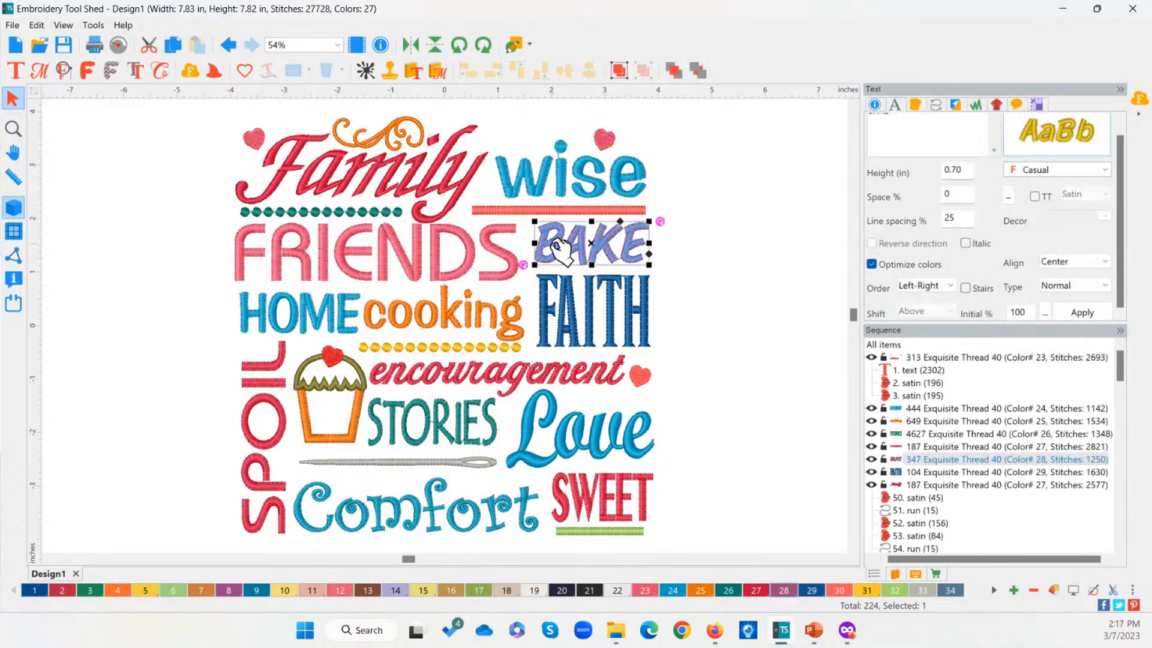
pyautogui.click(313, 309)
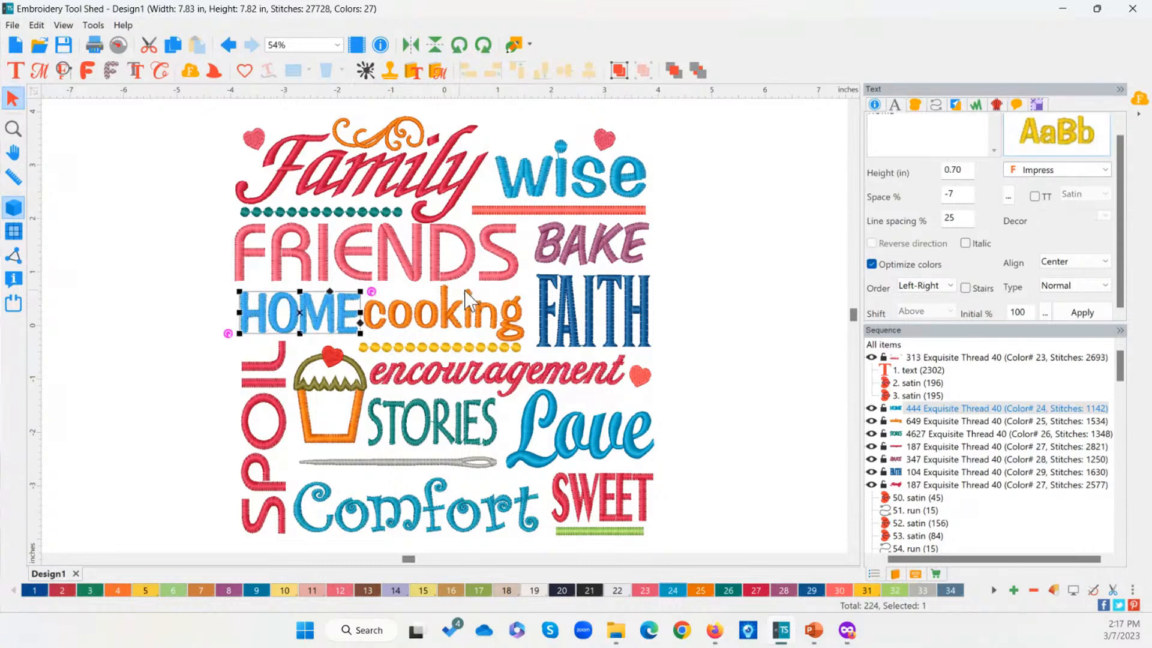
pyautogui.click(473, 434)
pyautogui.click(381, 533)
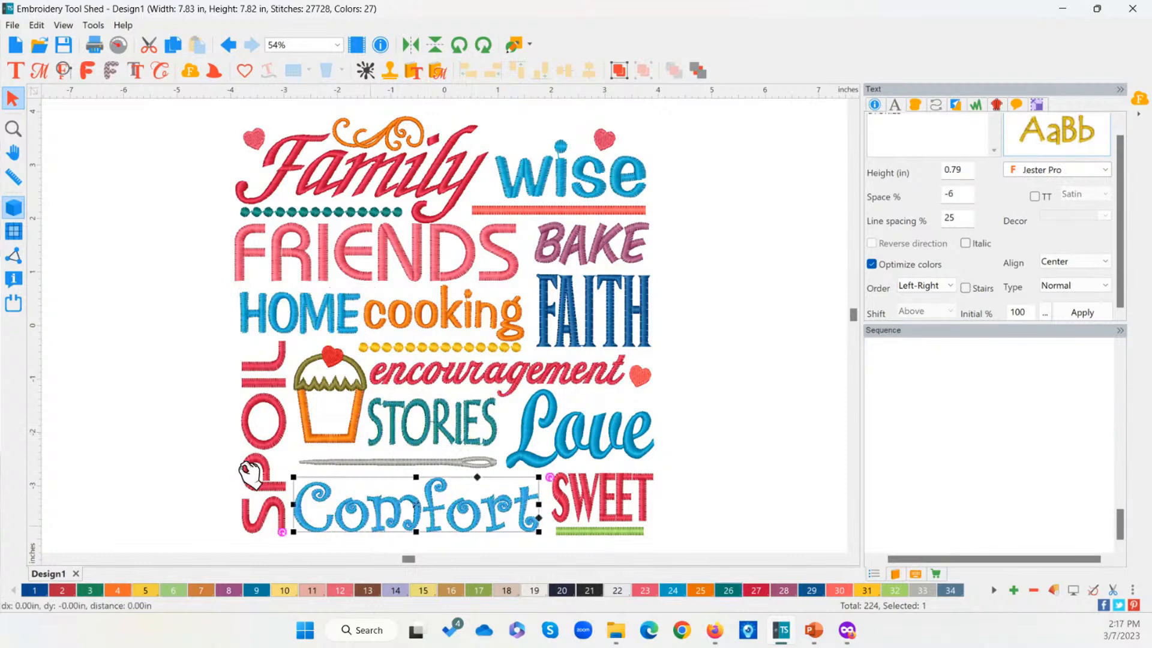
# - Replace the vertical word SPOIL with FUN and stretch it upward to fill the space beside the cupcake
pyautogui.click(255, 471)
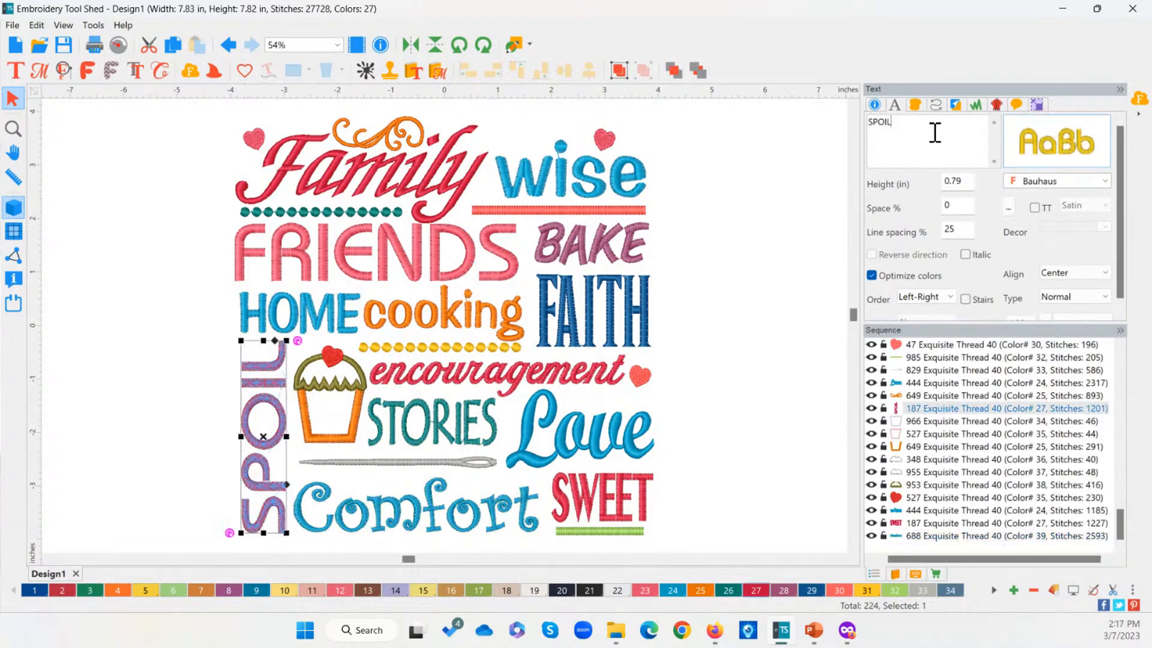
pyautogui.moveTo(929, 137); pyautogui.dragTo(821, 133)
pyautogui.write('FUN')
pyautogui.click(1079, 319)
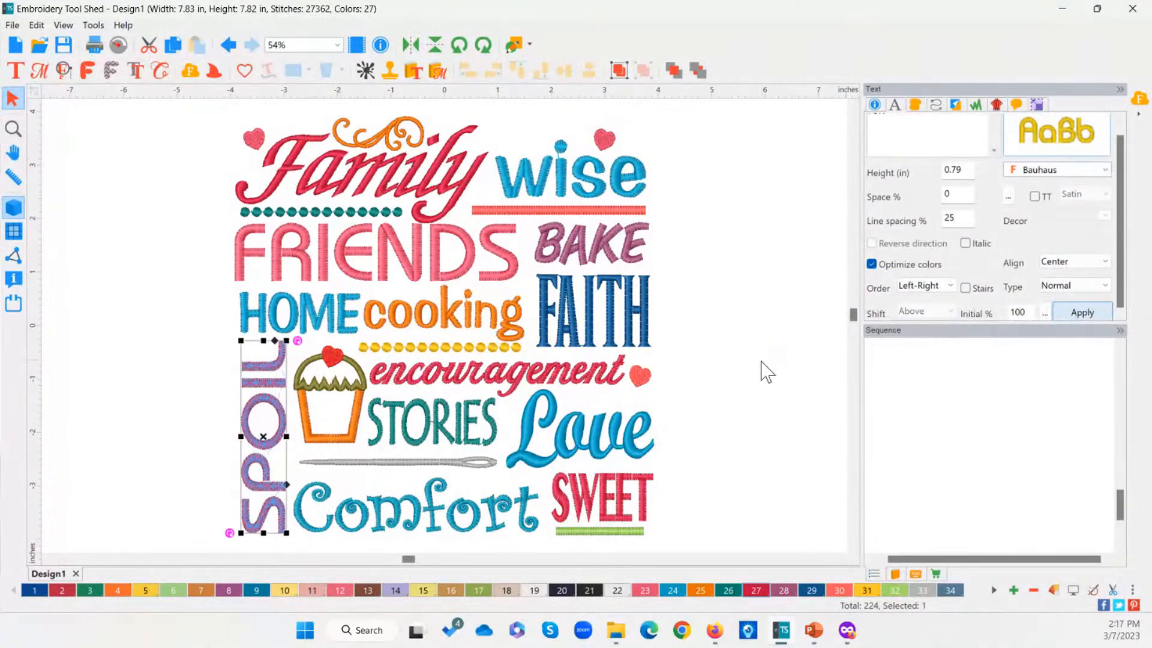
pyautogui.moveTo(264, 410); pyautogui.dragTo(264, 354)
pyautogui.click(188, 462)
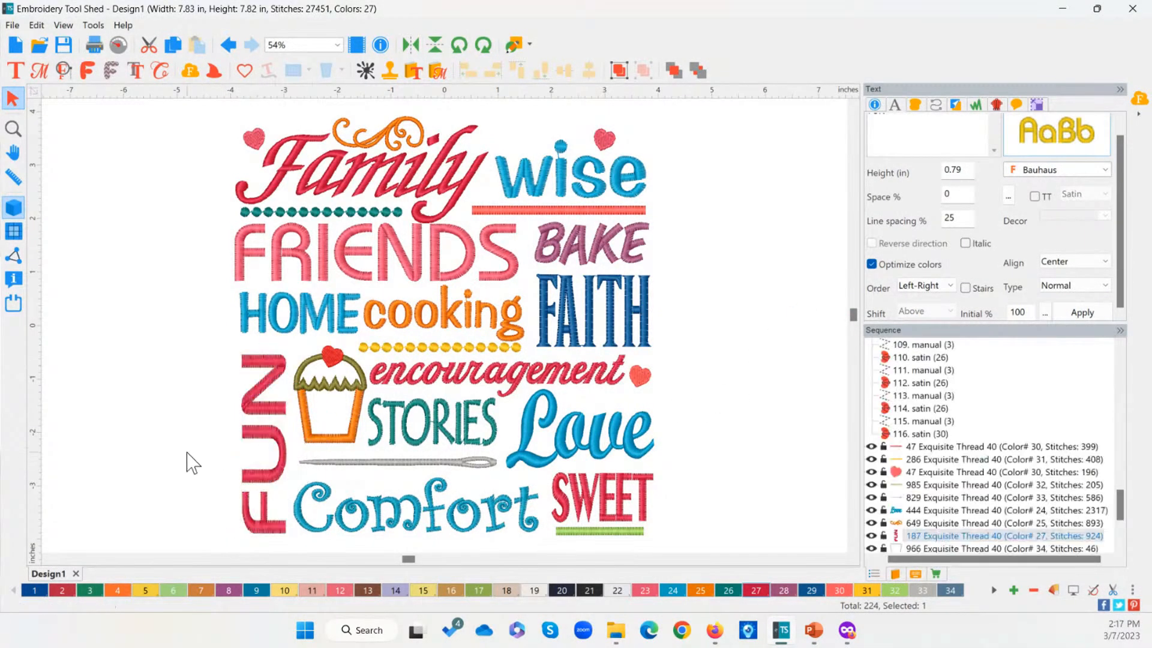
pyautogui.click(275, 480)
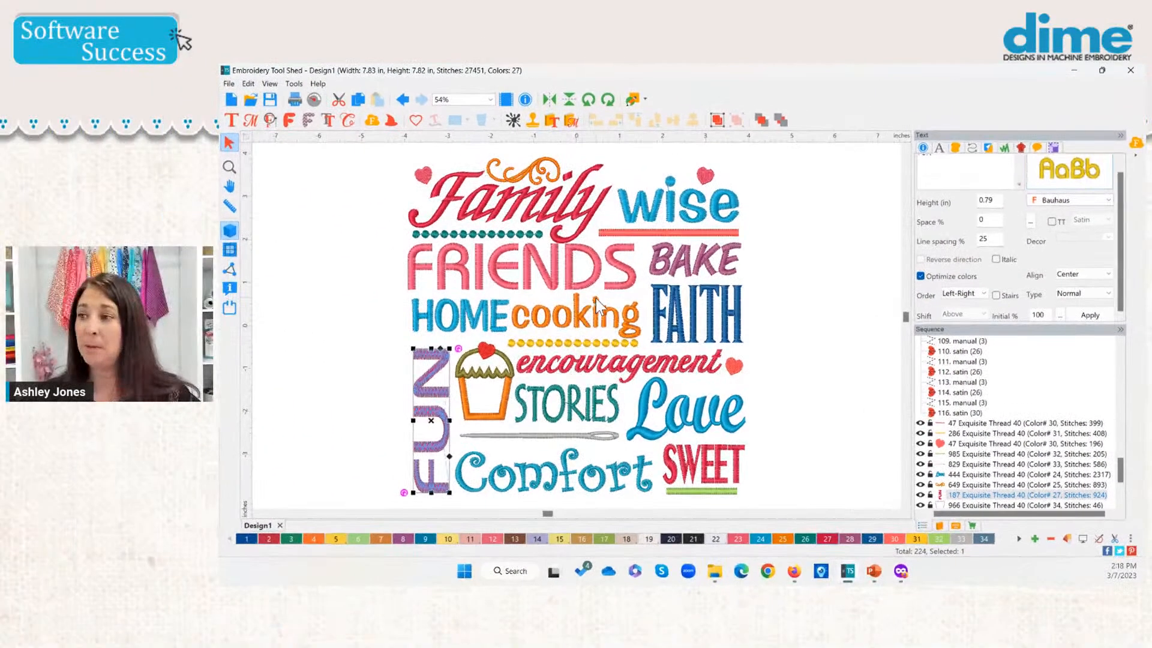
# - Replace the word "cooking" with "adventure" and apply the new text
pyautogui.click(575, 317)
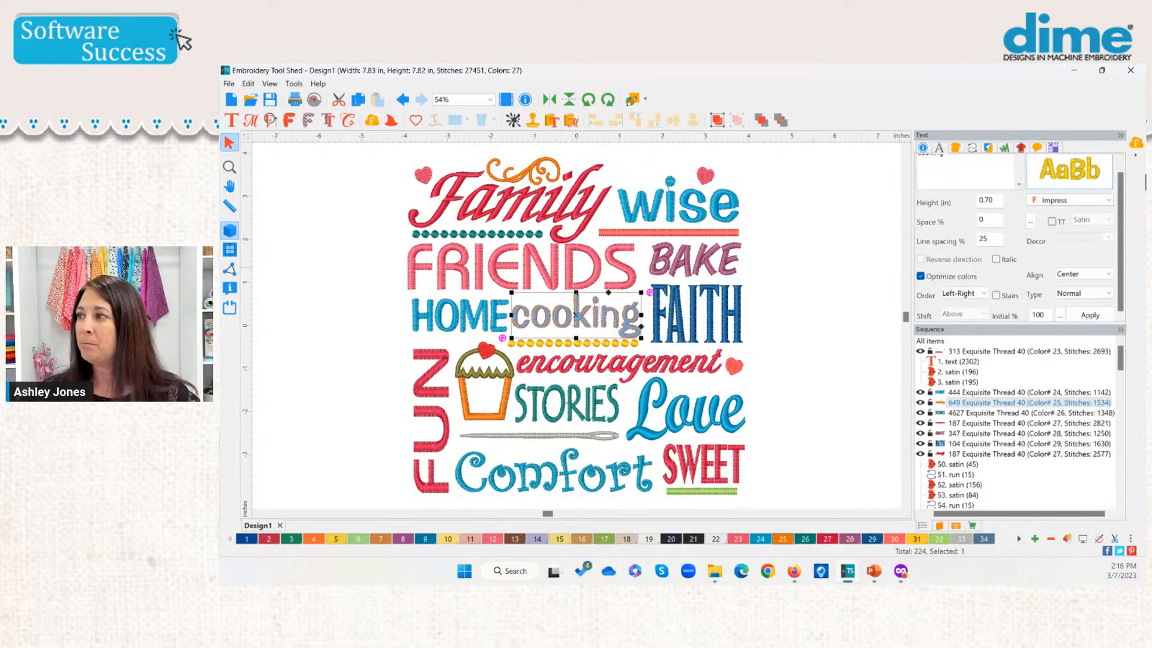
pyautogui.scroll(1, 997, 242)
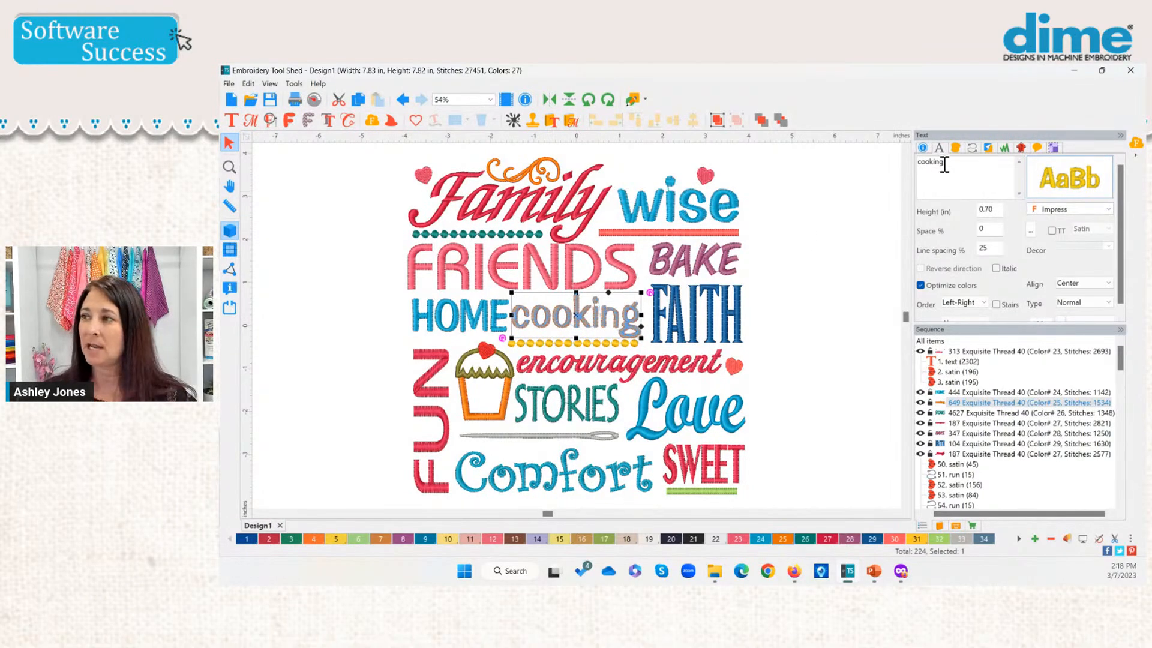
pyautogui.moveTo(946, 162); pyautogui.dragTo(916, 160)
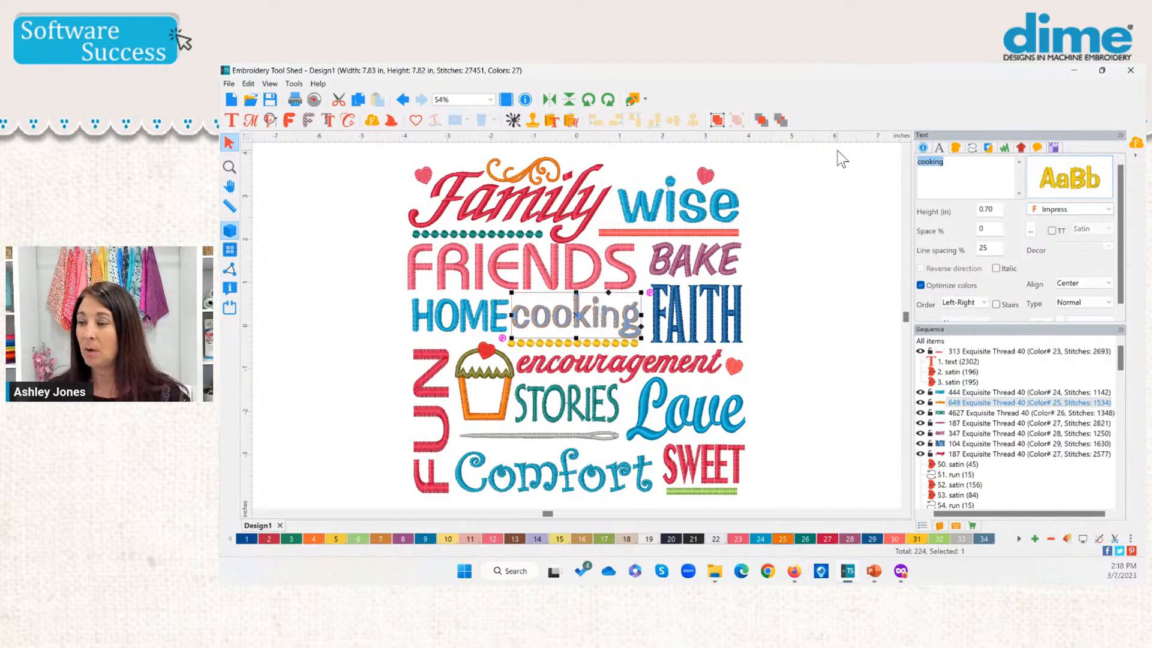
pyautogui.write('adventure')
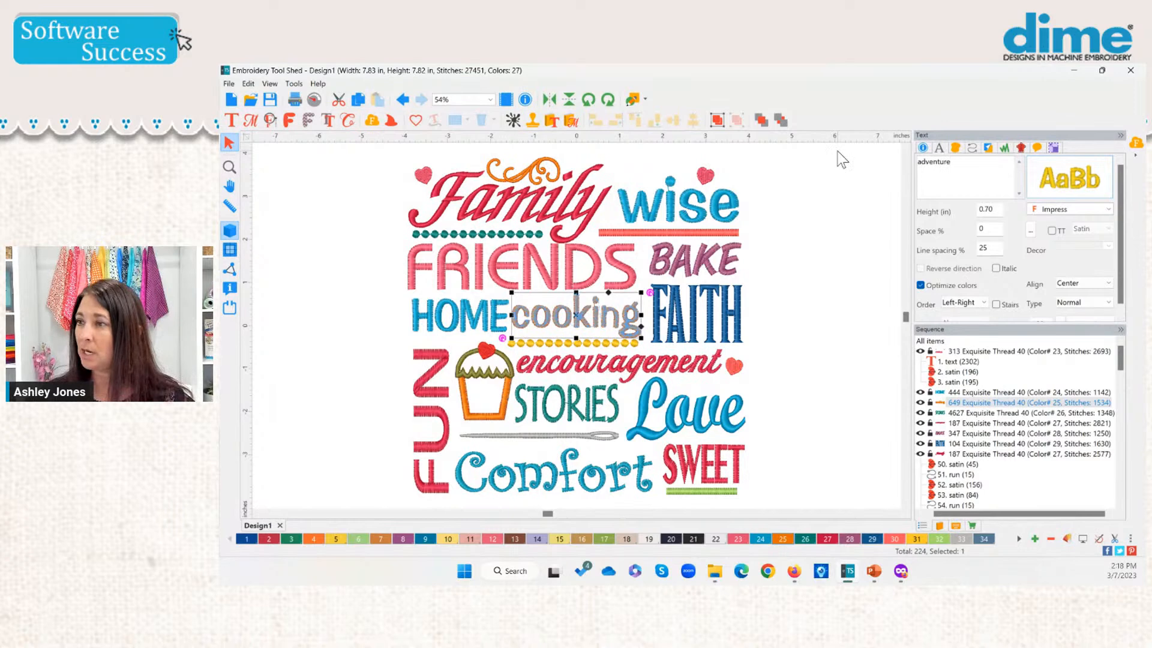
pyautogui.scroll(-1, 1079, 318)
pyautogui.click(1079, 318)
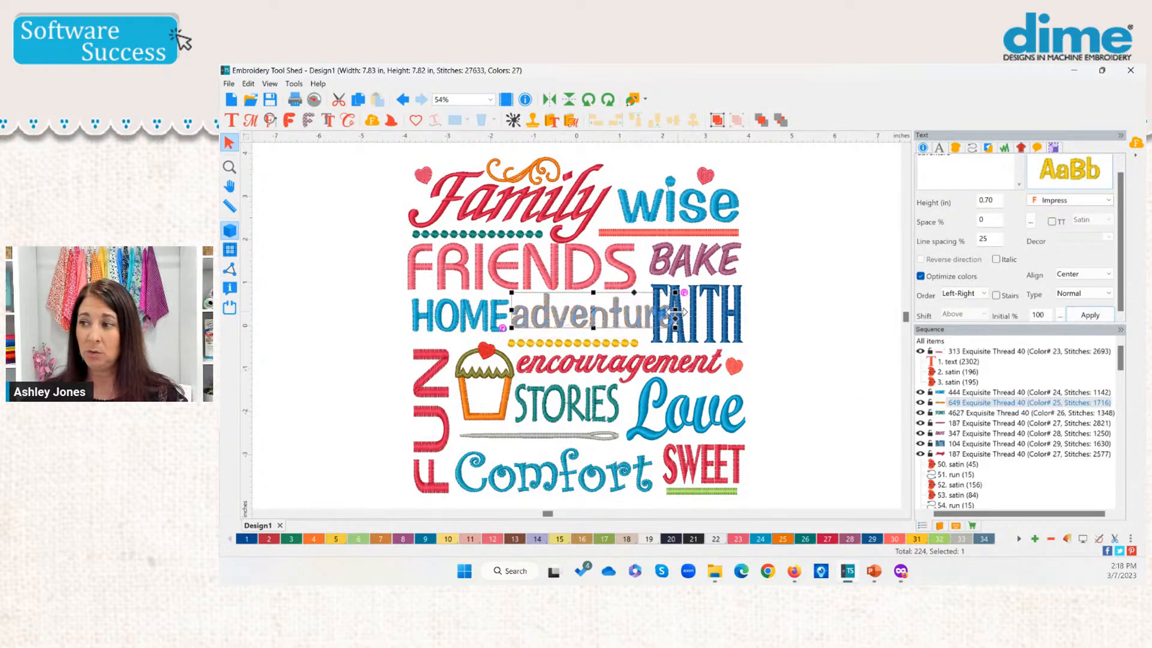
# - Resize "adventure" horizontally so it fits between HOME and FAITH, matching the width of the yellow dotted line beneath
pyautogui.moveTo(677, 311); pyautogui.dragTo(635, 310)
pyautogui.click(781, 320)
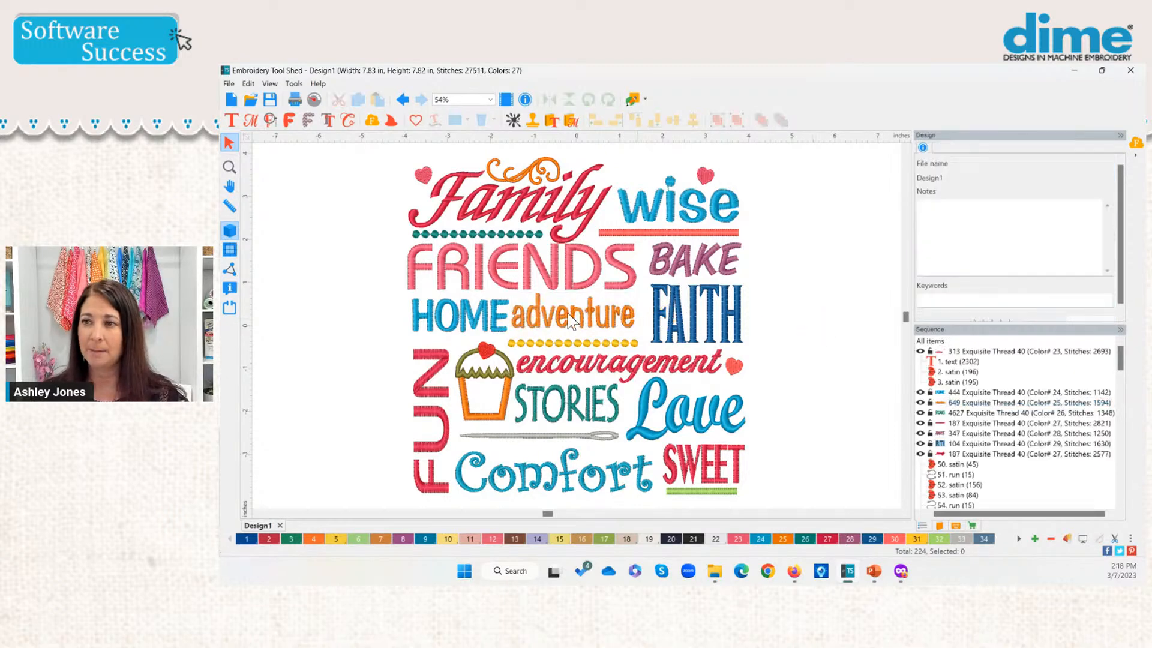
pyautogui.click(607, 317)
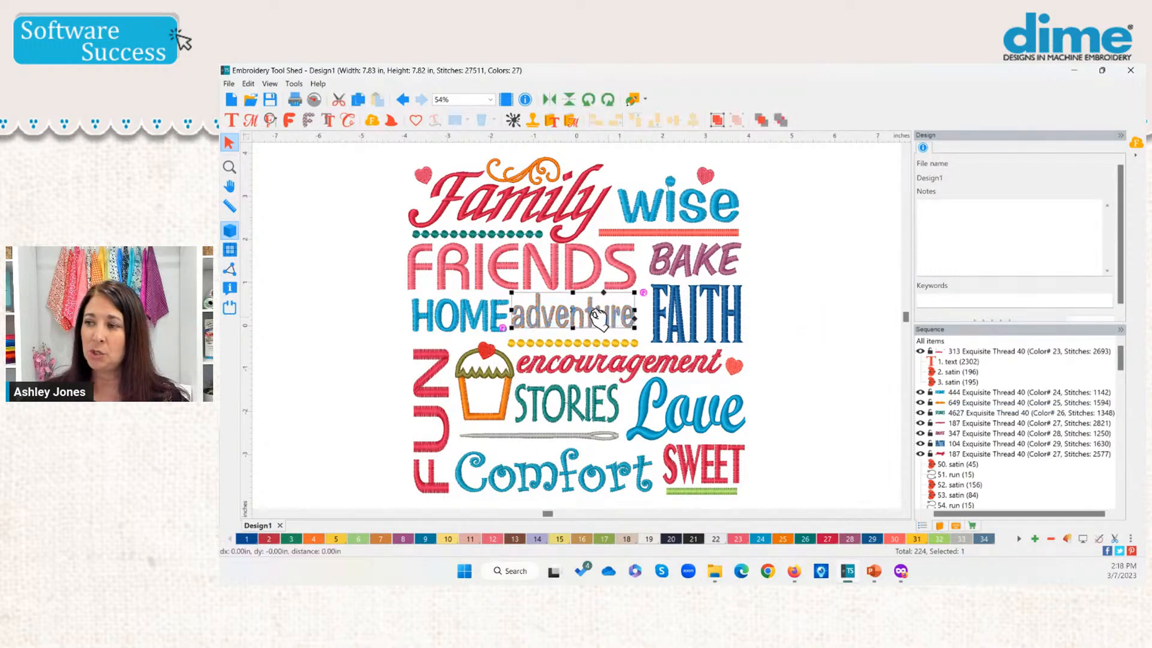
pyautogui.moveTo(635, 310); pyautogui.dragTo(639, 310)
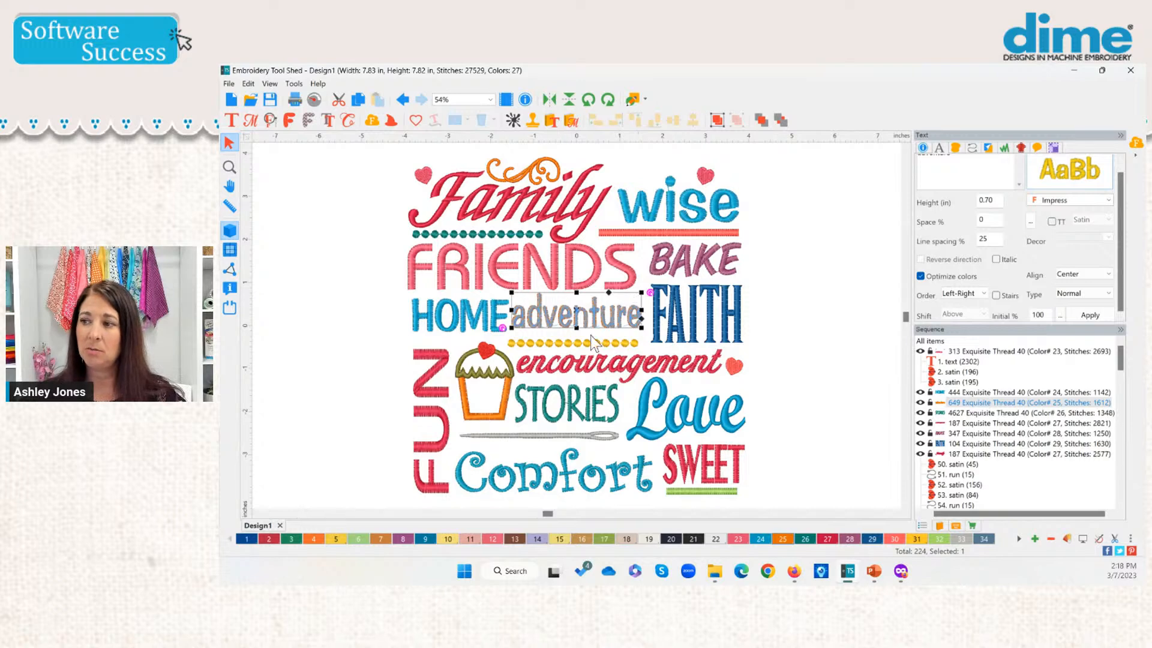
pyautogui.click(783, 240)
# - Show "adventure" in text-editing mode with the Text tool and examine its envelope and letter handles up close
pyautogui.moveTo(592, 318); pyautogui.dragTo(379, 176)
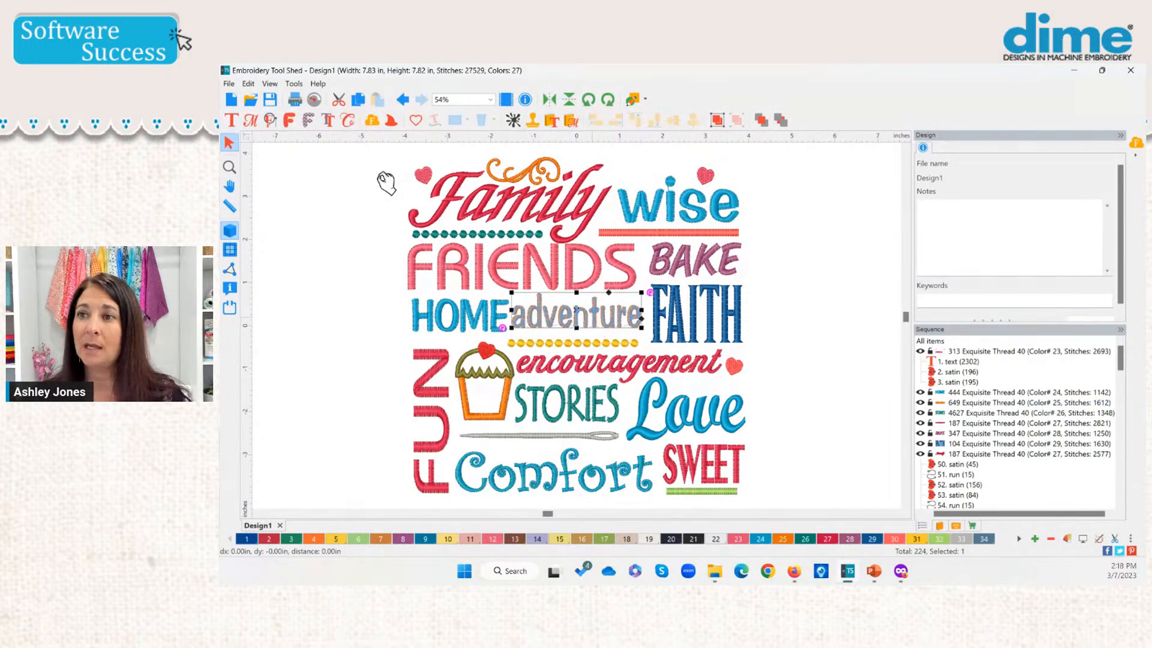
pyautogui.click(229, 121)
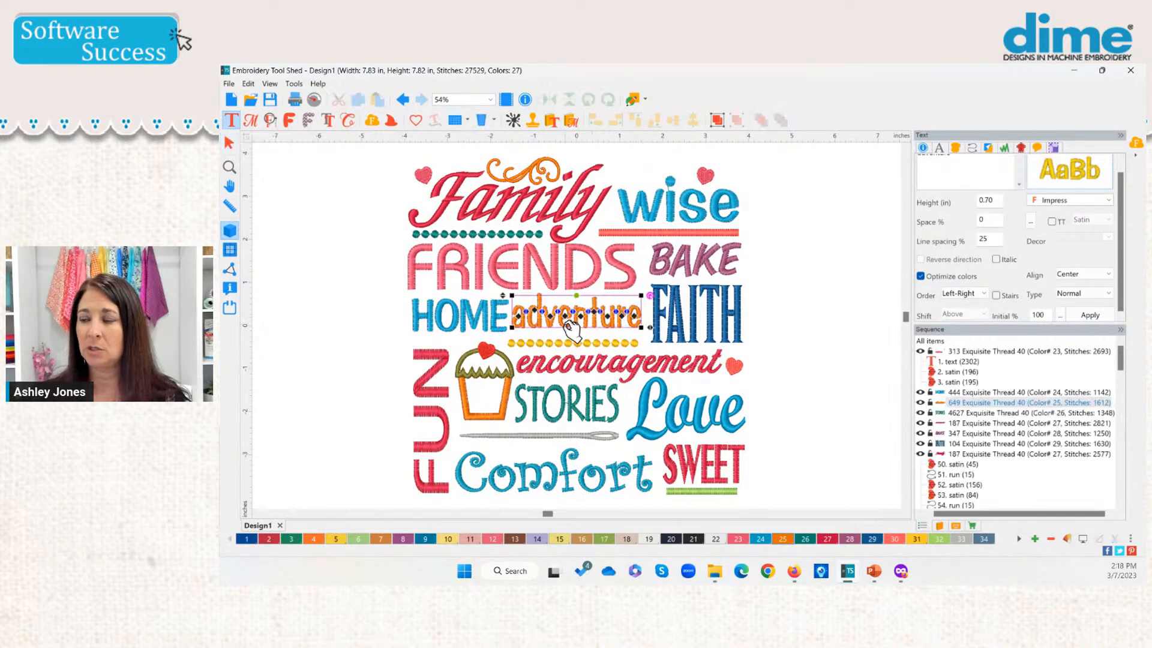
pyautogui.click(230, 168)
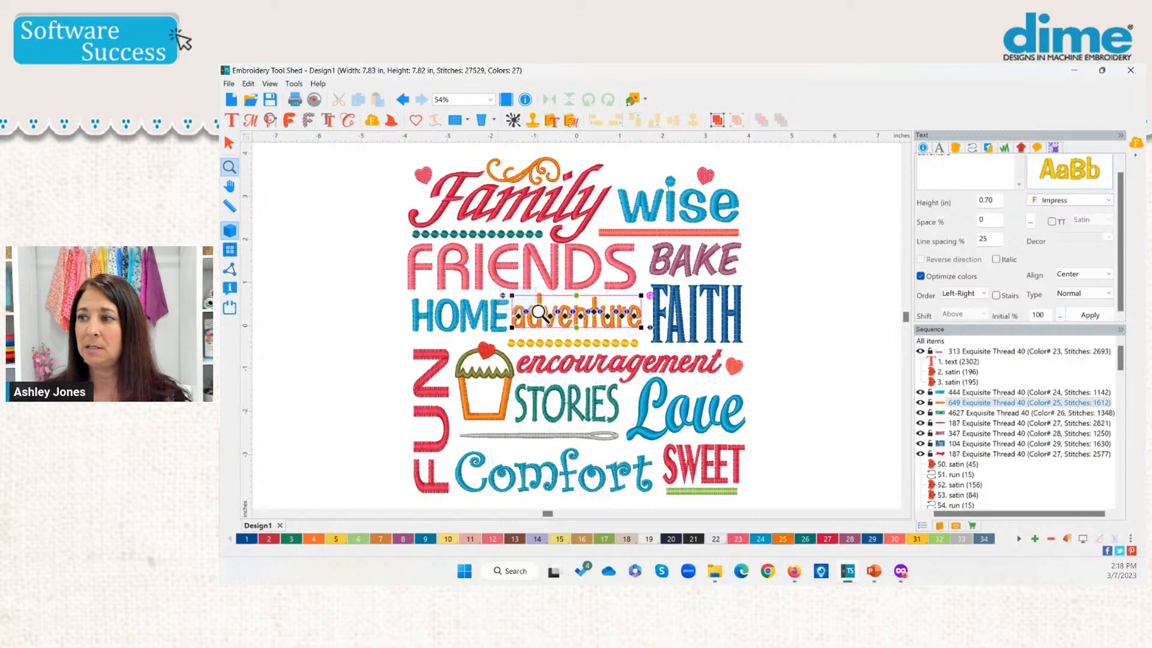
pyautogui.click(651, 356)
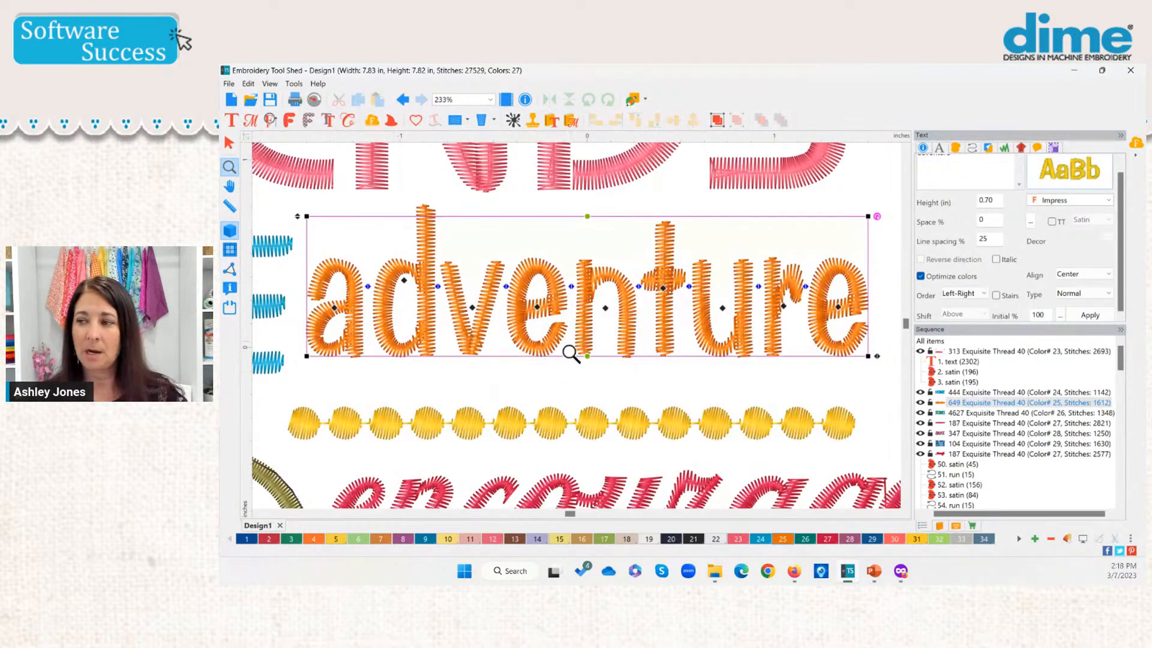
pyautogui.click(231, 120)
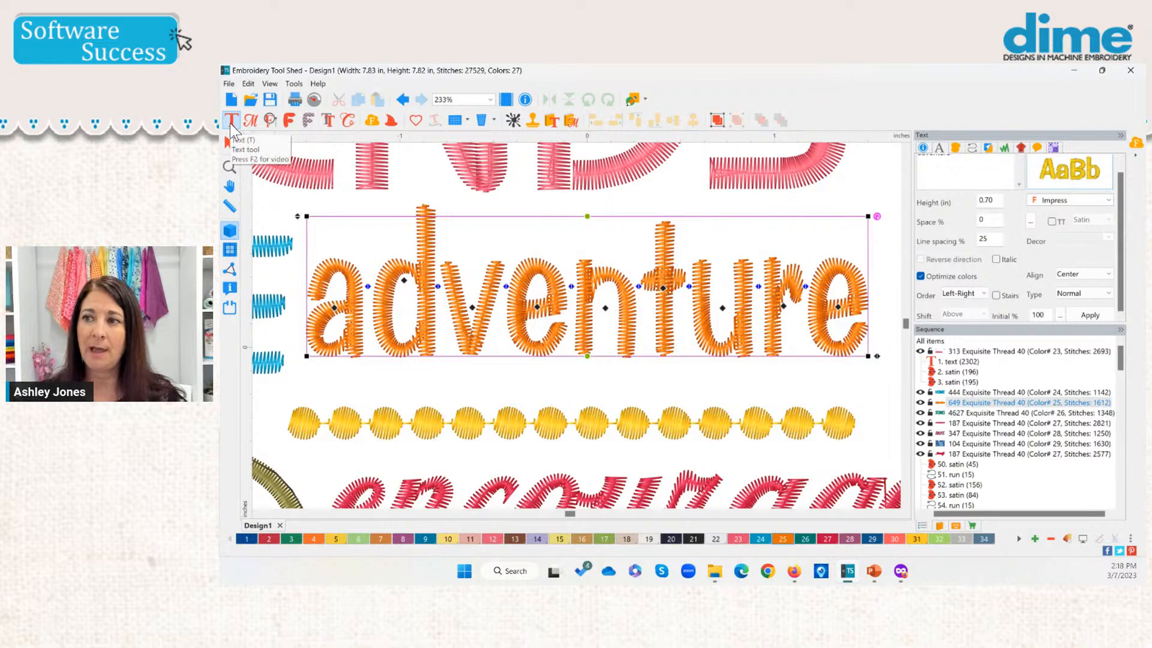
pyautogui.scroll(-1, 370, 205)
pyautogui.scroll(-8, 371, 204)
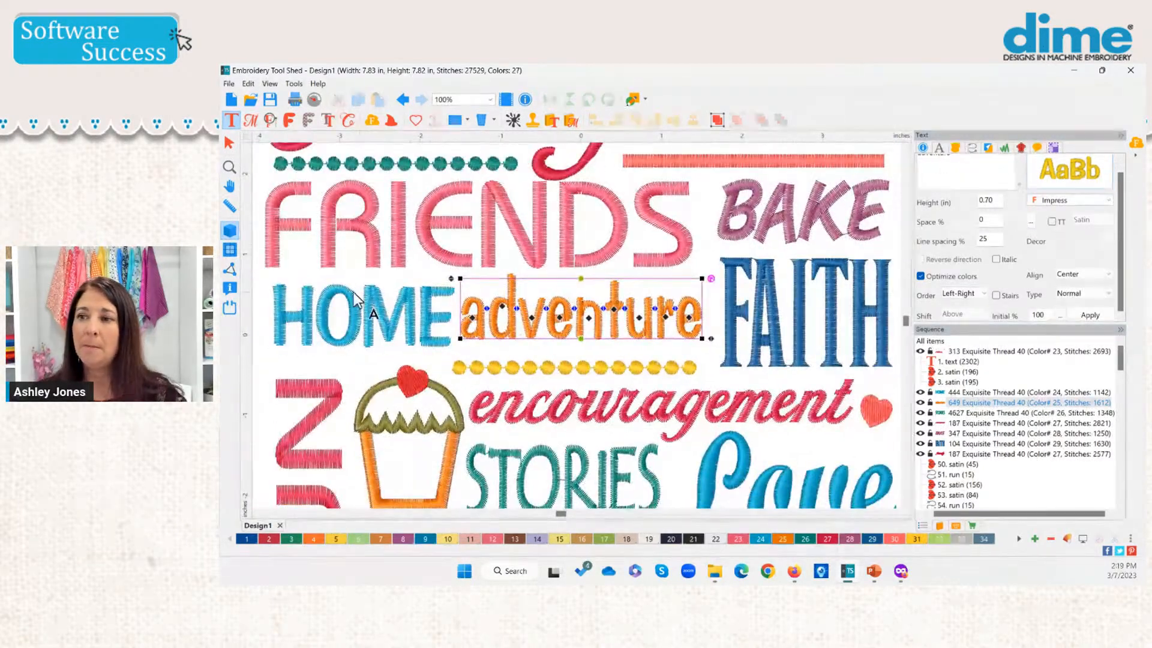
# - Try widening the gap between the letters O and M in HOME with the Text tool, and undo the change
pyautogui.click(371, 332)
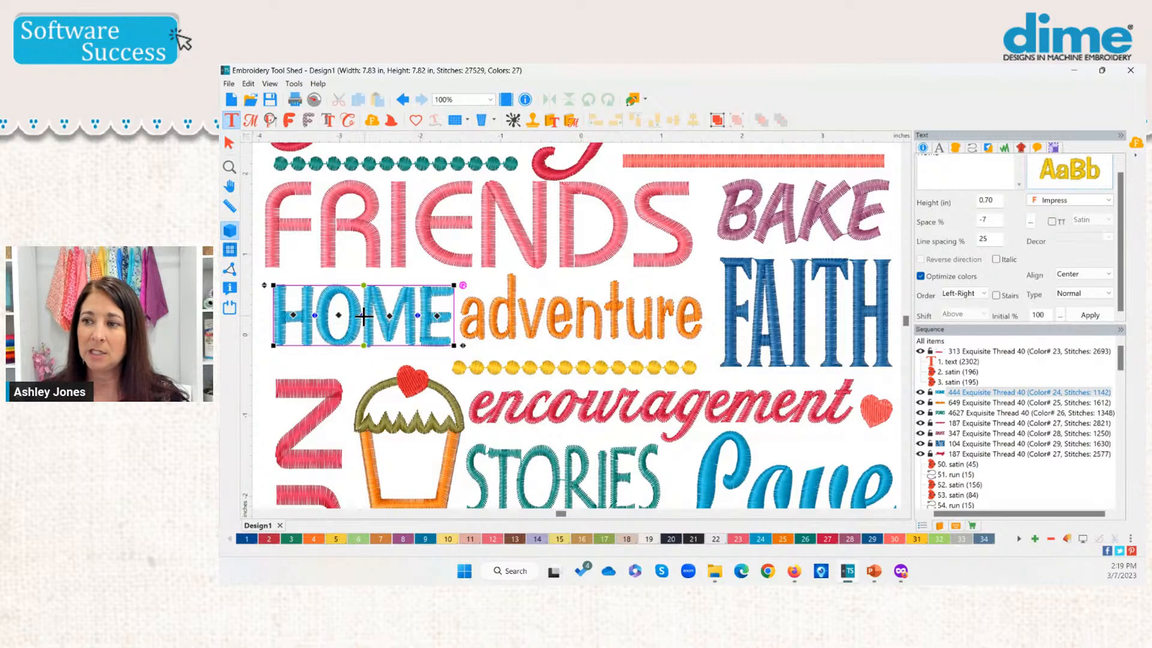
pyautogui.moveTo(364, 316); pyautogui.dragTo(381, 317)
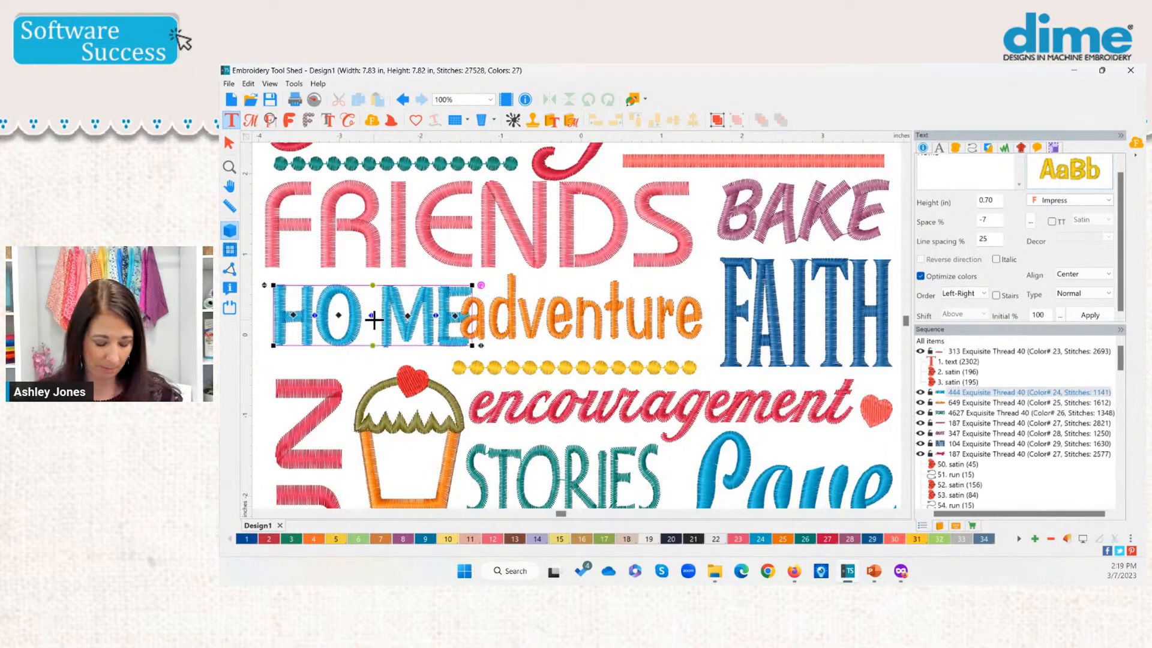
pyautogui.hotkey('ctrl', 'z')
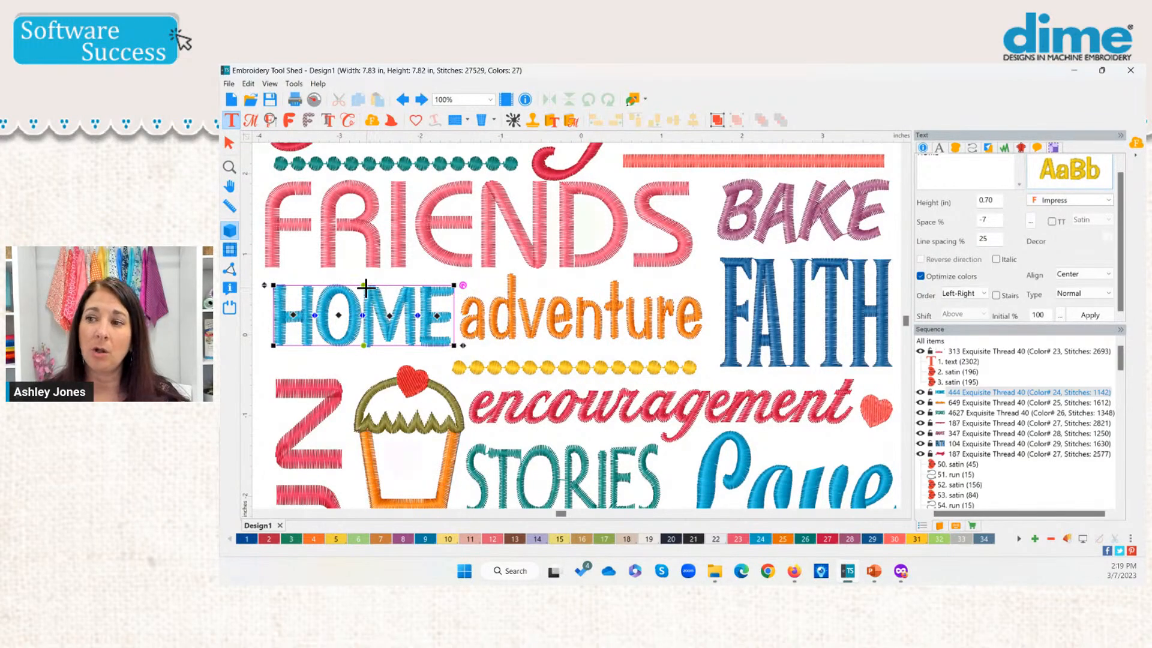
# - Arch the word HOME upward along both its top and bottom edges, and make it slightly shorter and narrower, about 0.67 in high
pyautogui.moveTo(365, 287); pyautogui.dragTo(367, 264)
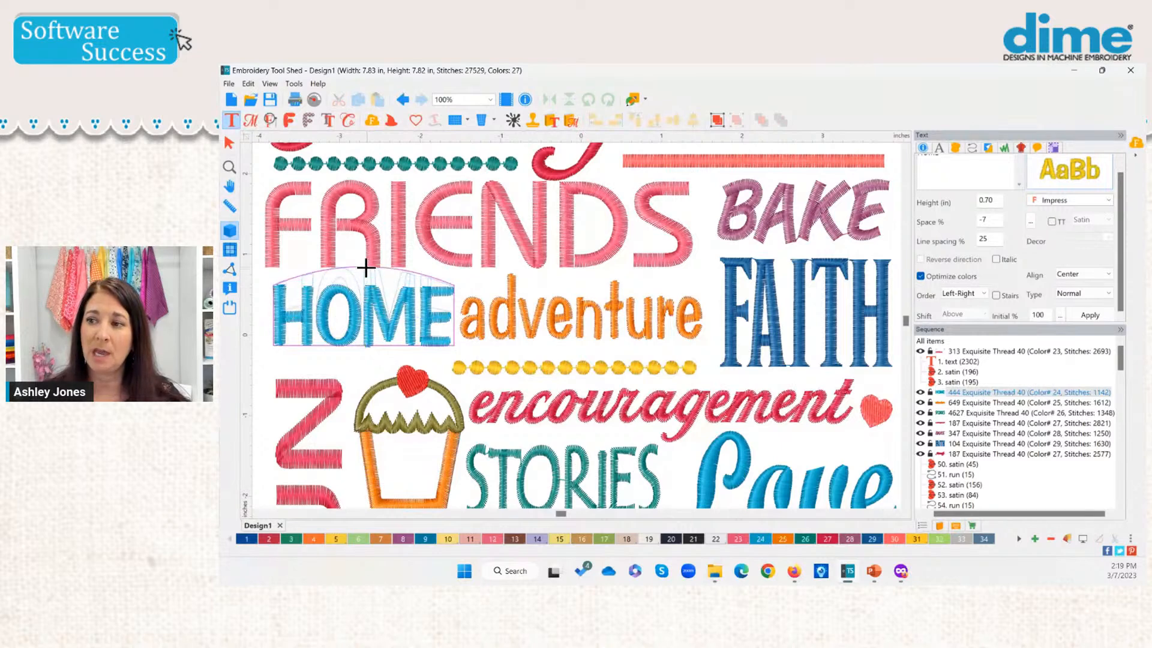
pyautogui.moveTo(366, 322); pyautogui.dragTo(365, 323)
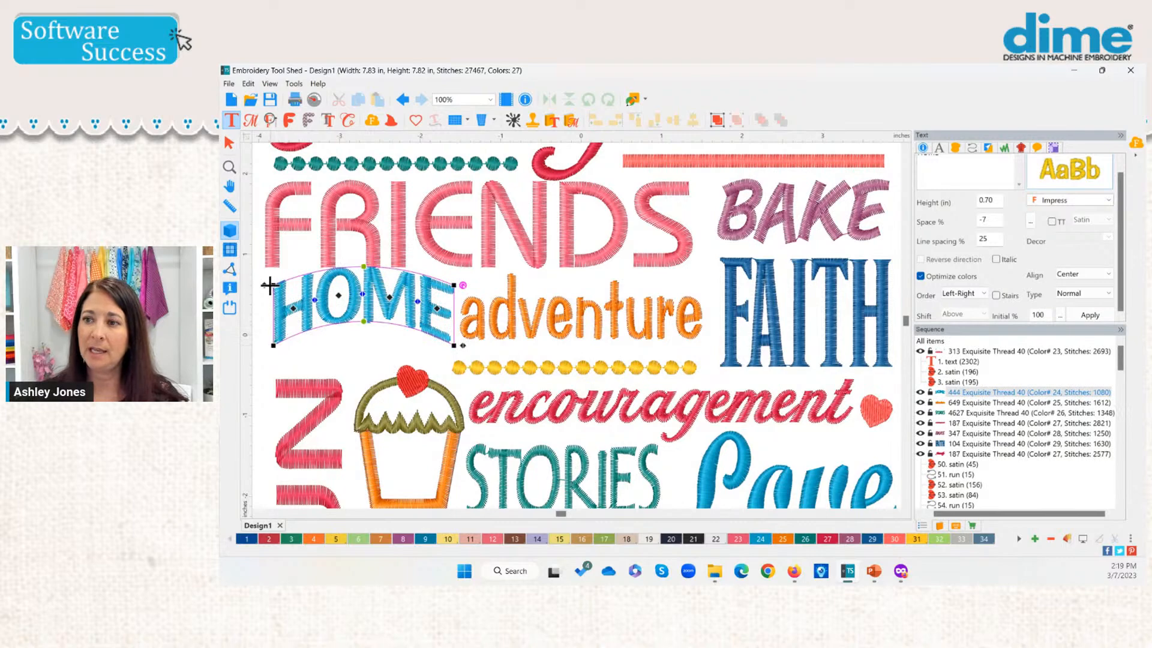
pyautogui.moveTo(274, 285)
pyautogui.mouseDown()
pyautogui.moveTo(236, 267)
pyautogui.moveTo(282, 288)
pyautogui.mouseUp()
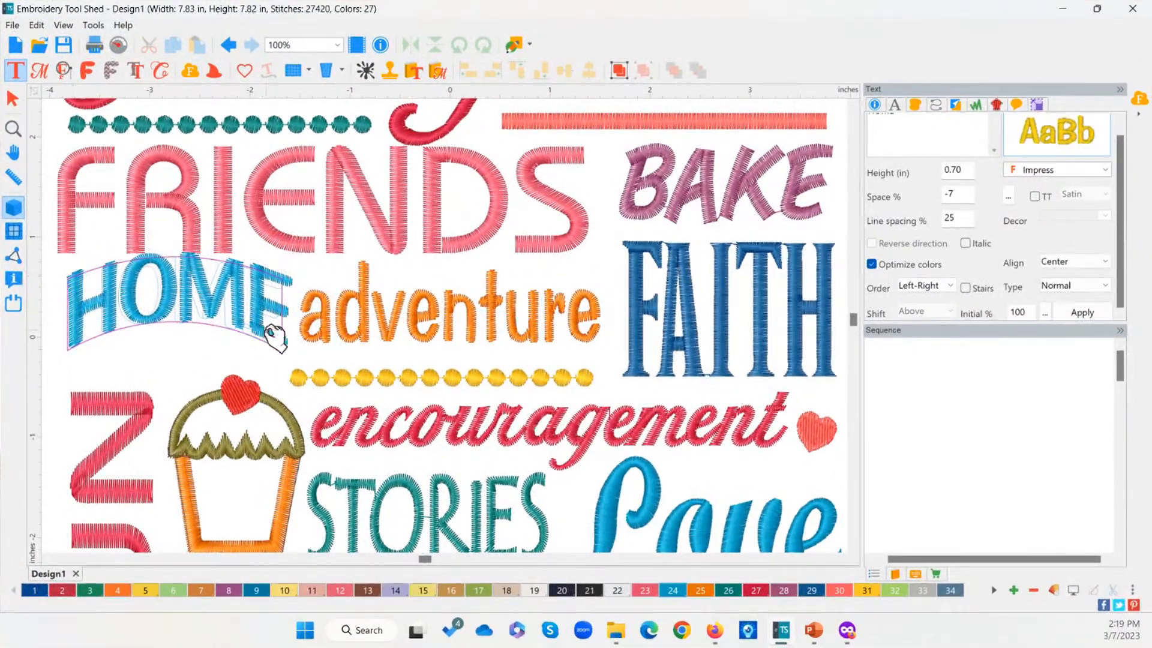
pyautogui.moveTo(275, 338); pyautogui.dragTo(275, 338)
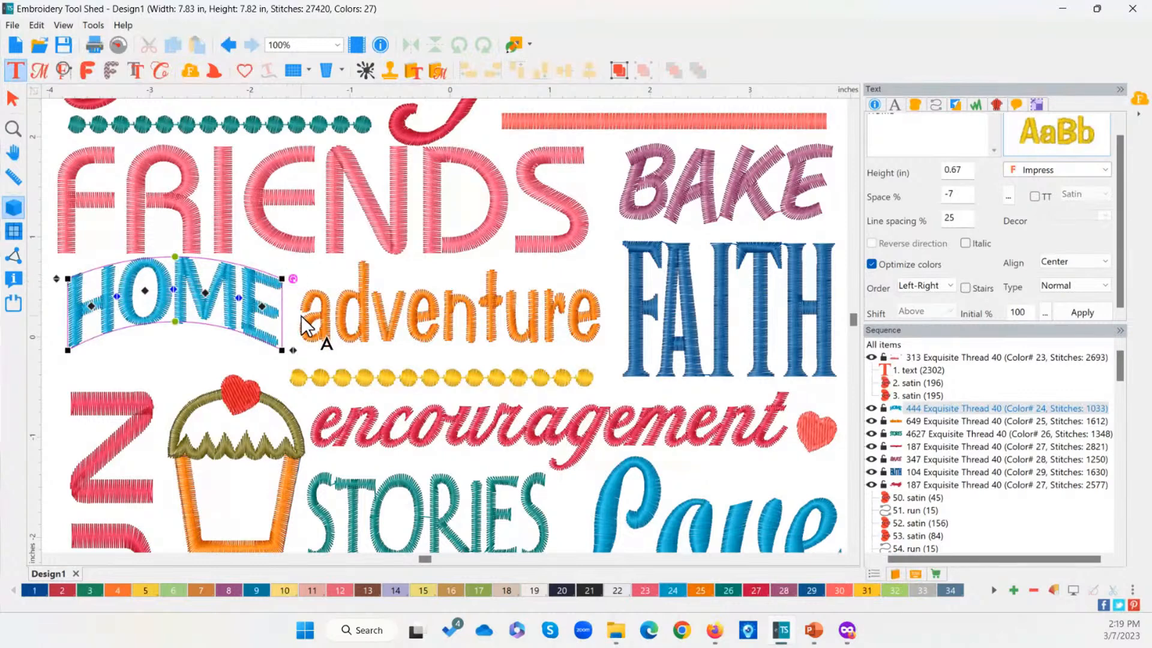
# - Tilt the arched word HOME clockwise, and compare its handles in object selection and text-editing modes
pyautogui.moveTo(293, 278); pyautogui.dragTo(156, 268)
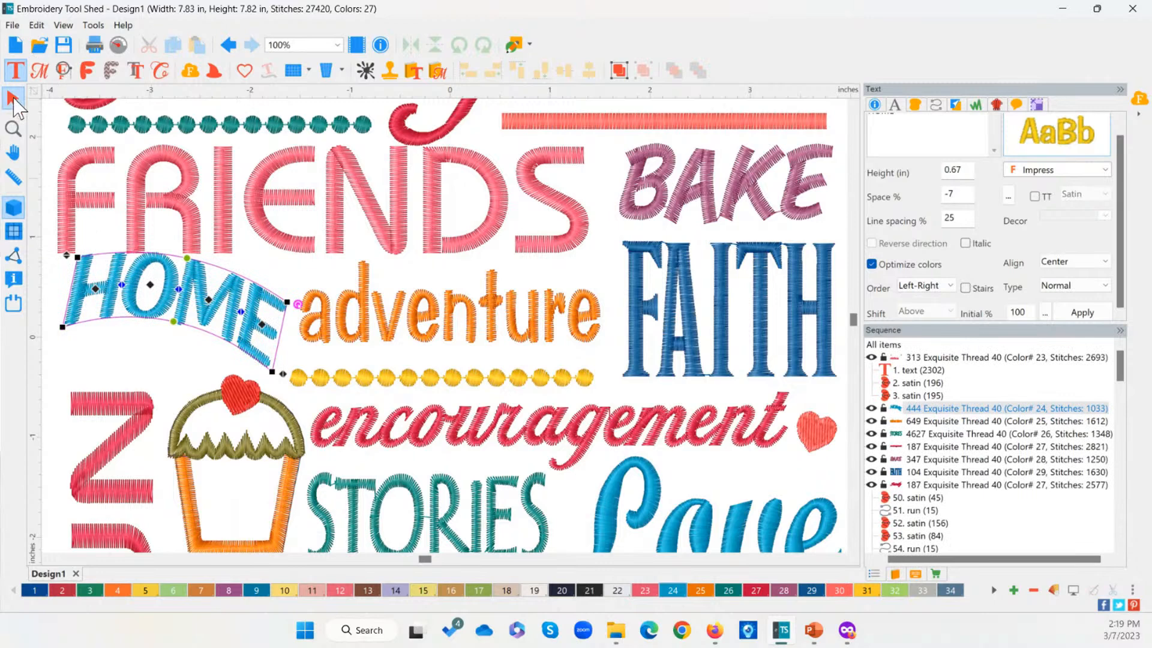
pyautogui.click(14, 101)
pyautogui.click(205, 331)
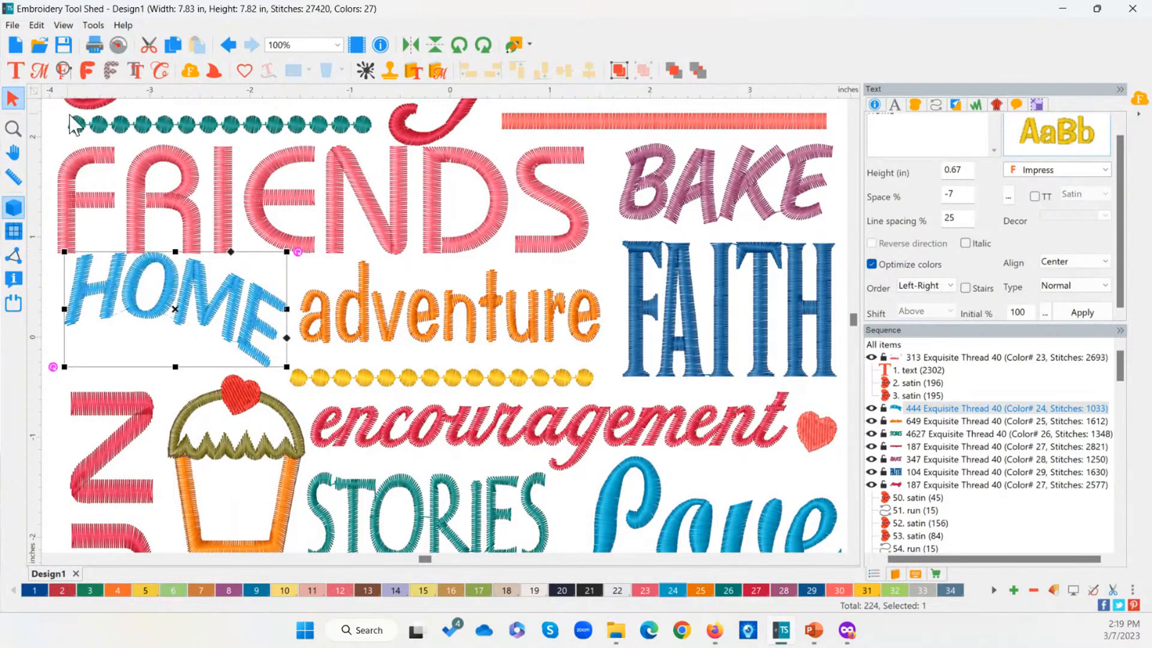
pyautogui.click(16, 71)
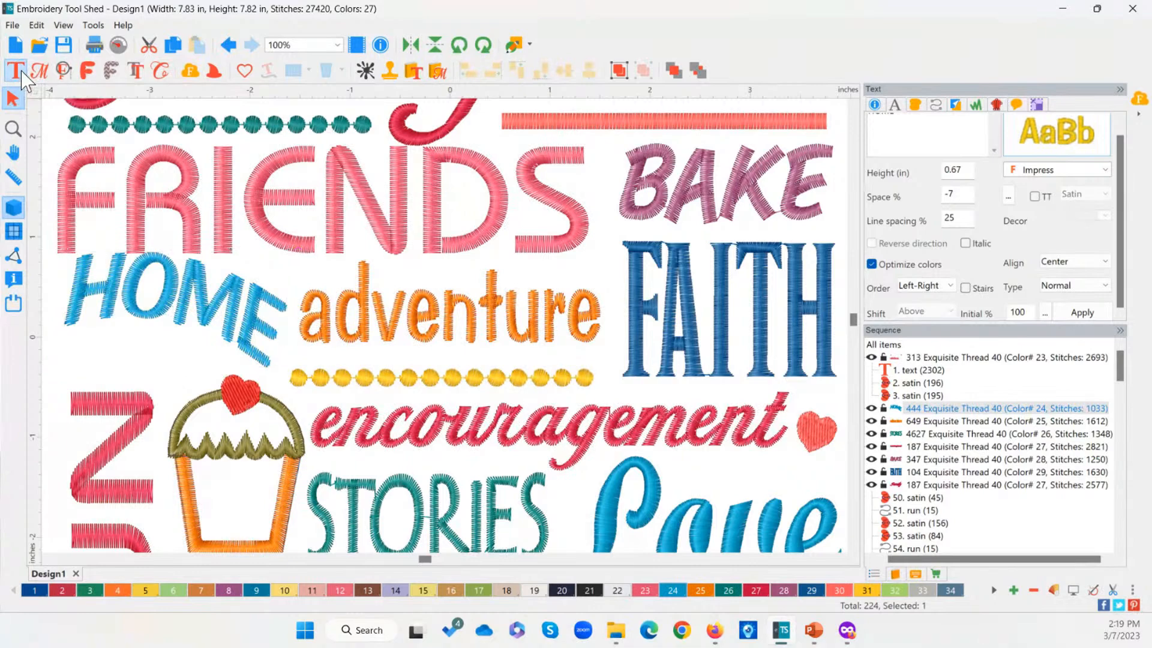
pyautogui.click(141, 279)
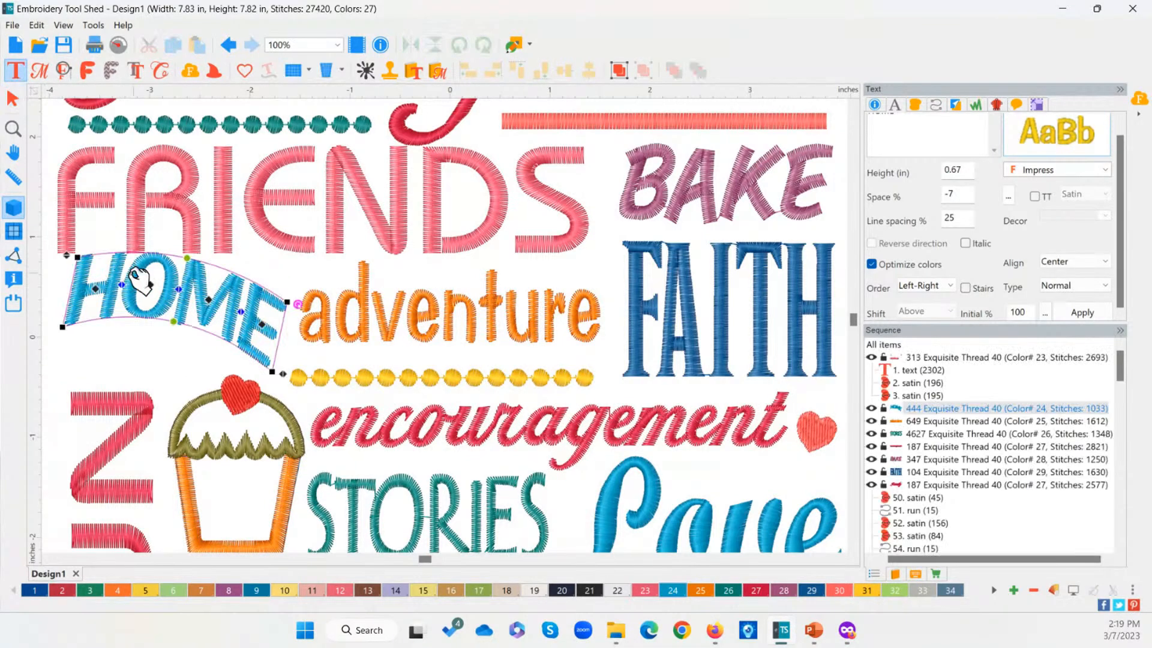
# - Reset the word HOME to remove its arch and tilt, and return to object selection mode
pyautogui.rightClick(169, 302)
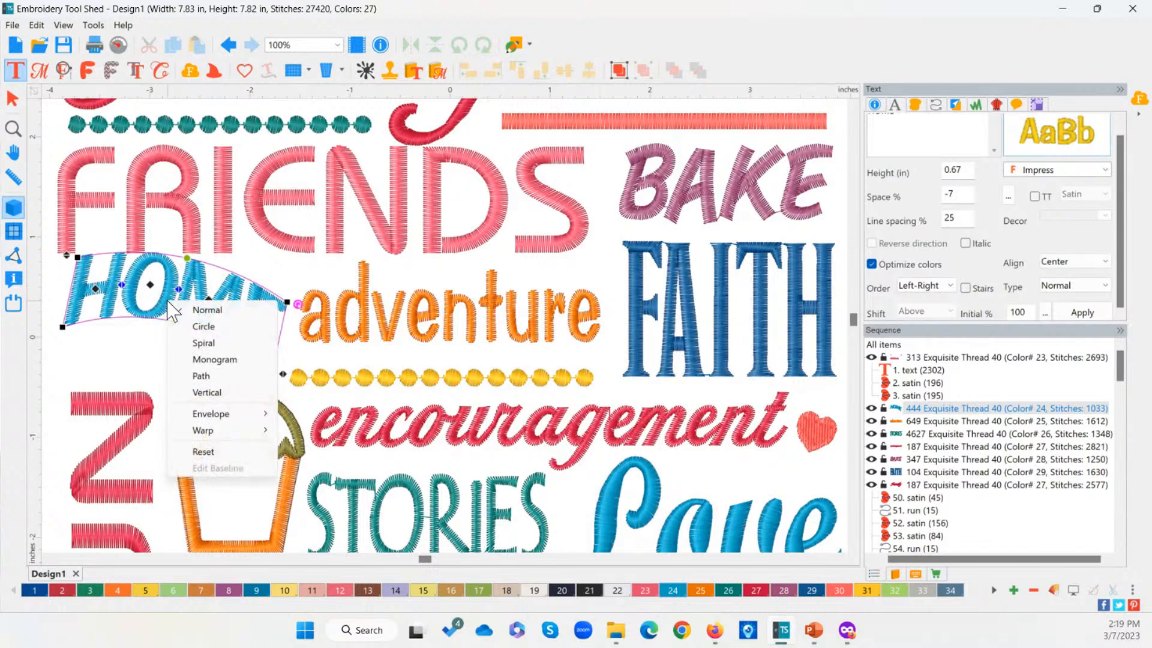
pyautogui.click(247, 452)
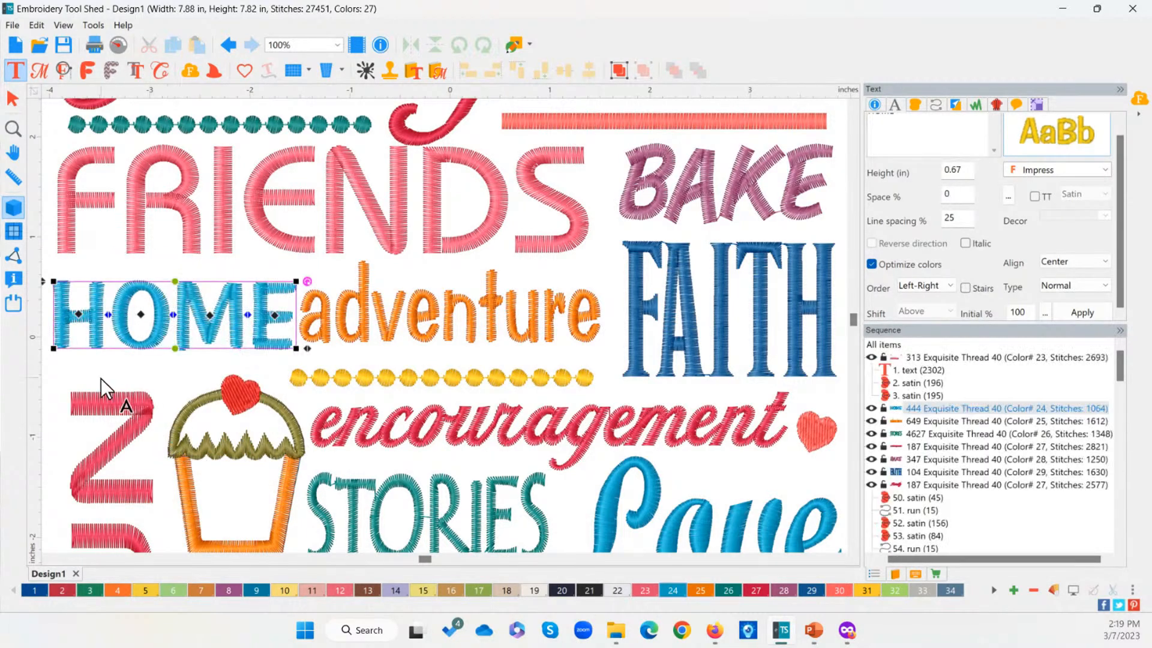
pyautogui.scroll(-1, 137, 364)
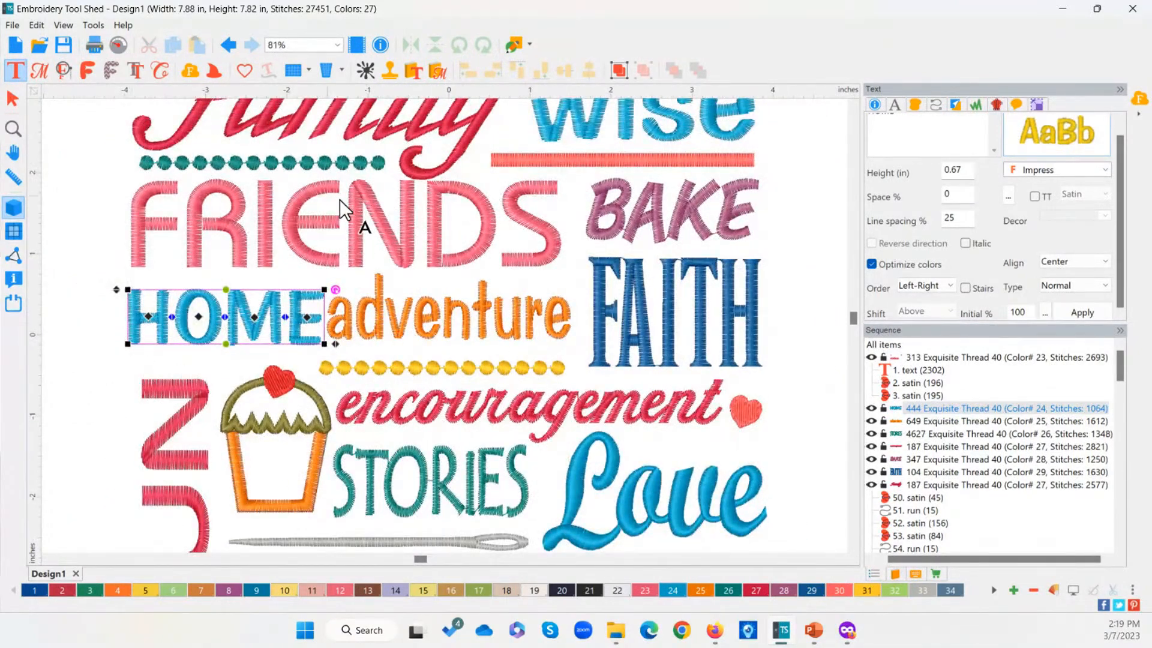
pyautogui.click(22, 97)
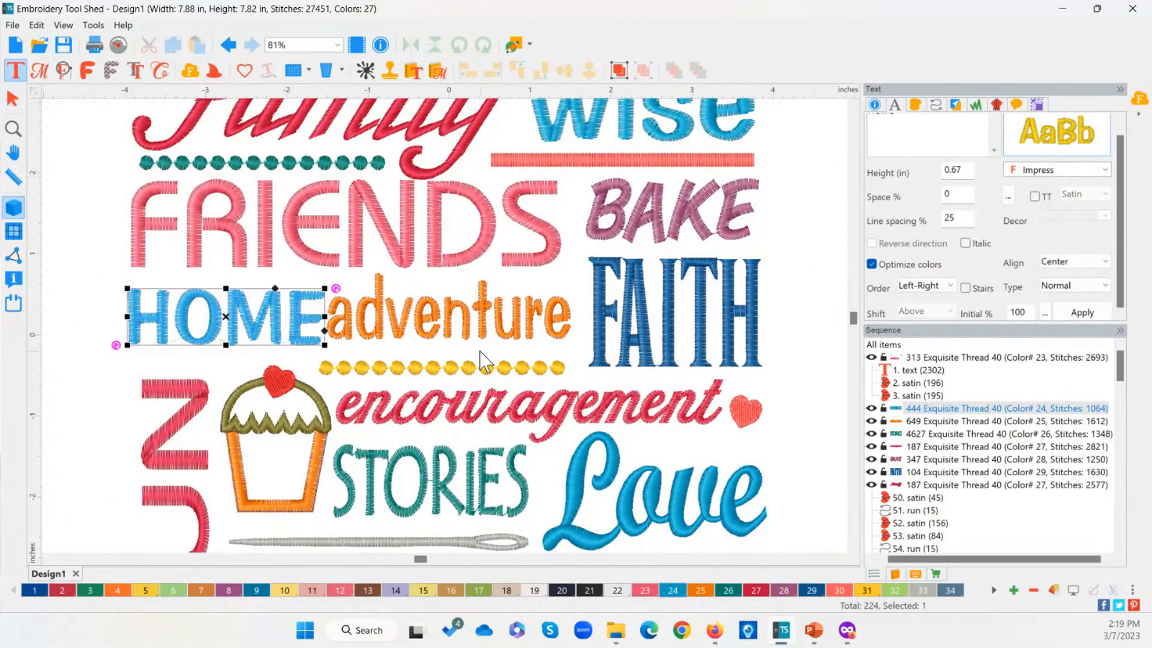
pyautogui.scroll(-1, 465, 312)
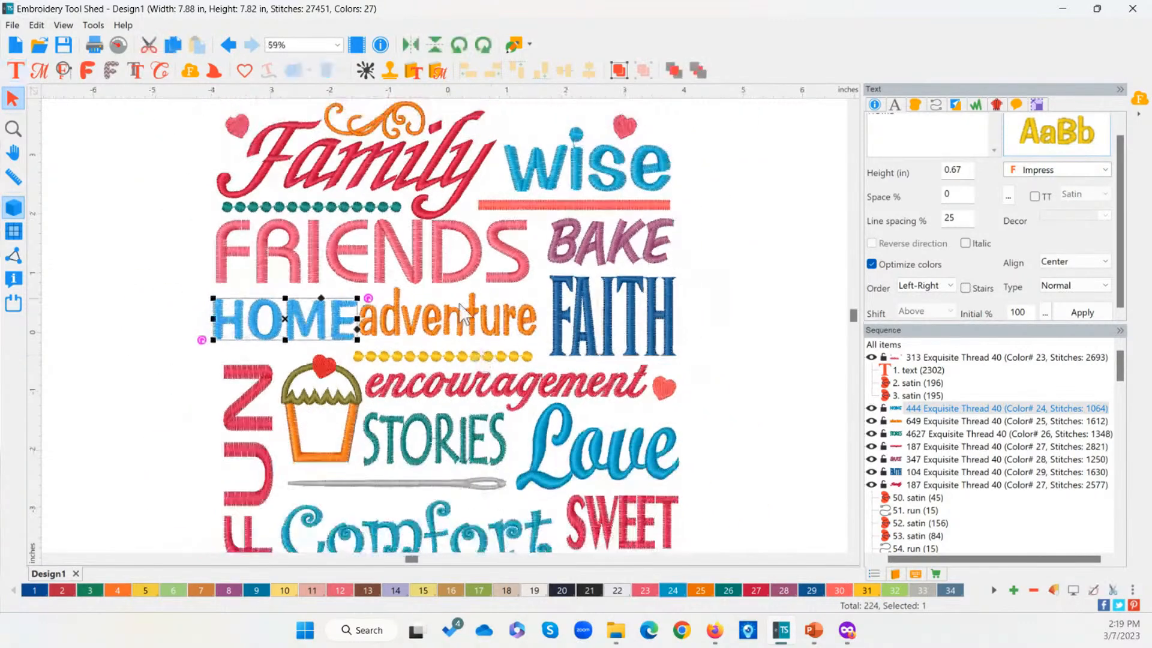
# - Look through the Subway text designs in the catalog, highlight Sports, and close the catalog without inserting a design
pyautogui.click(419, 76)
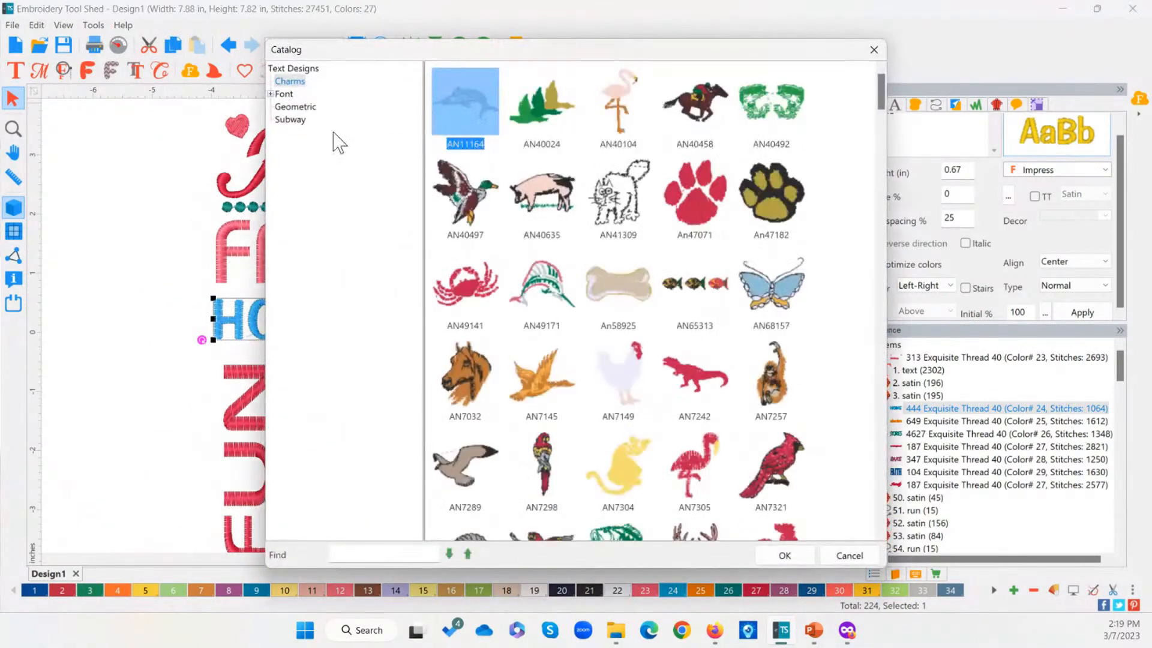
pyautogui.click(297, 121)
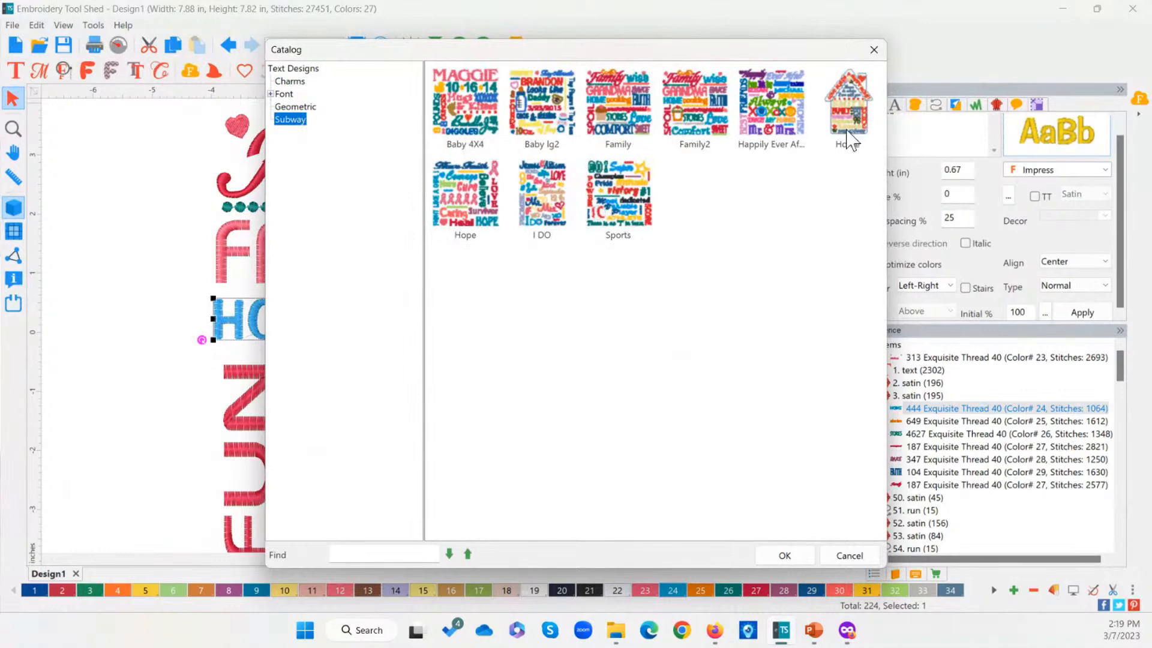
pyautogui.click(628, 225)
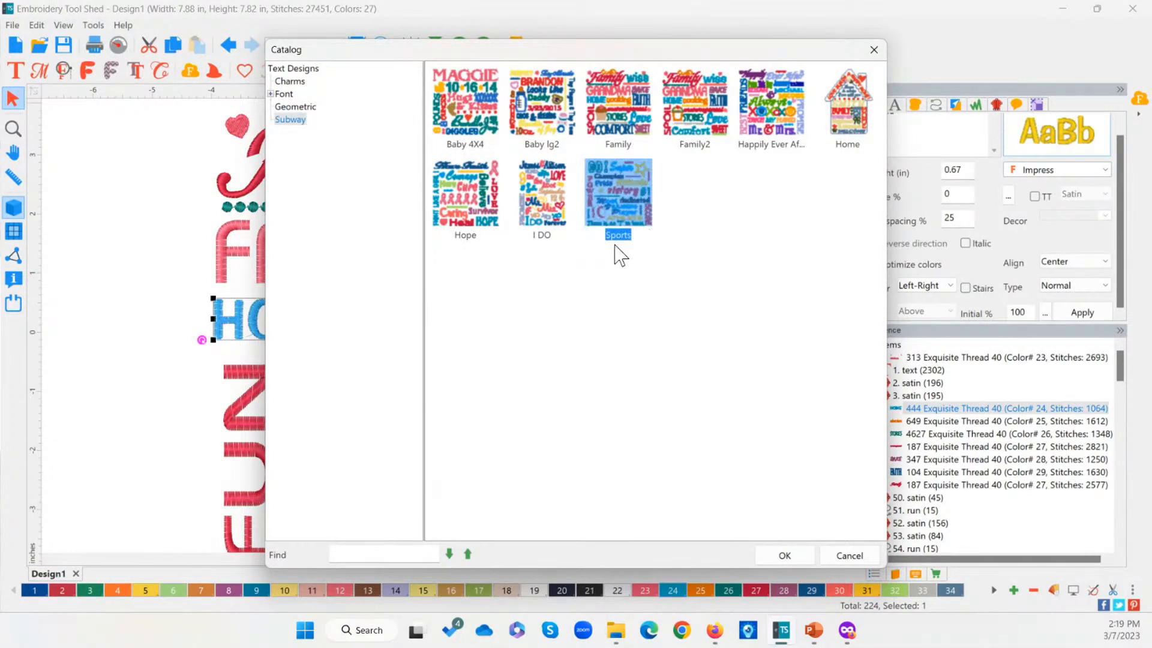
pyautogui.click(873, 50)
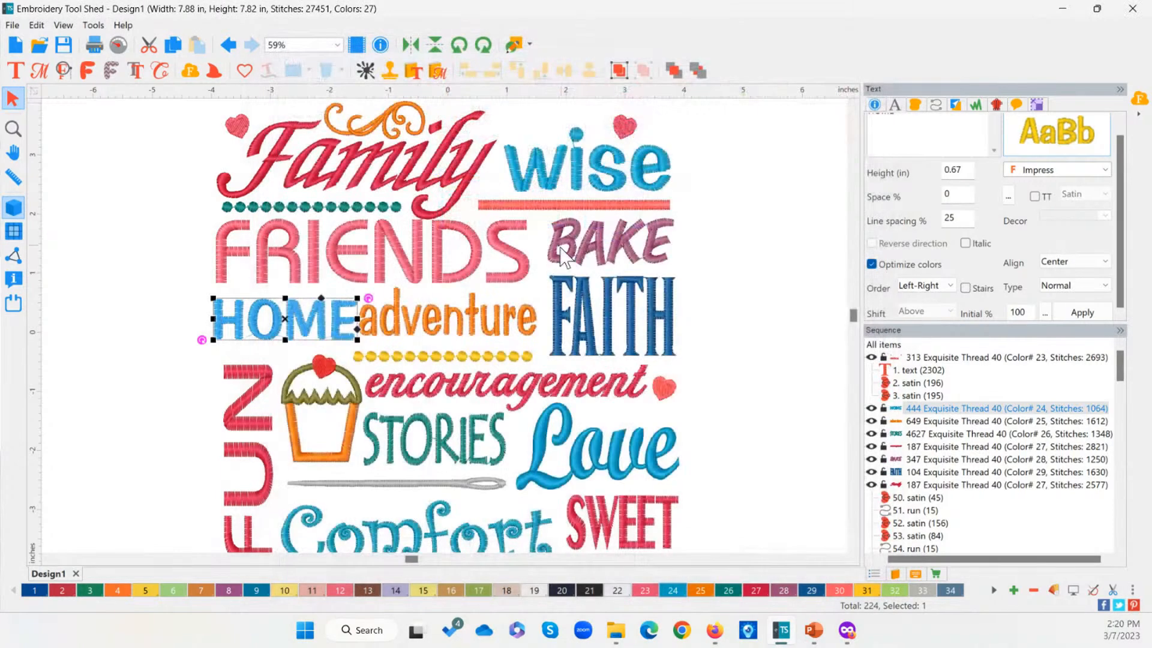
pyautogui.click(760, 202)
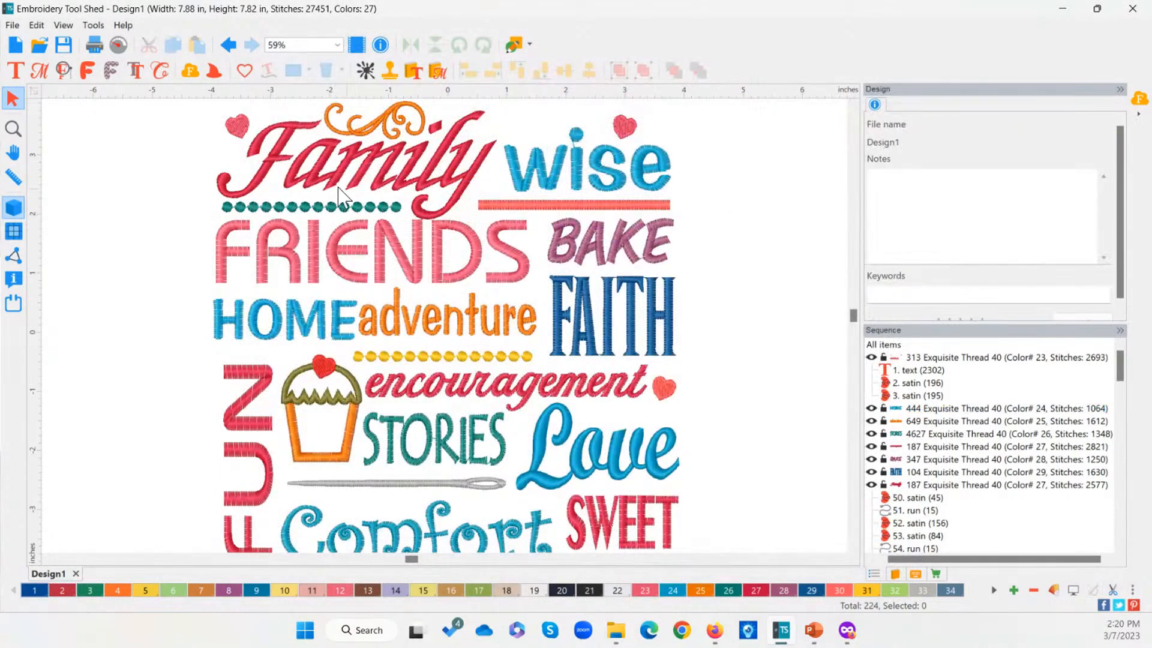
pyautogui.click(393, 258)
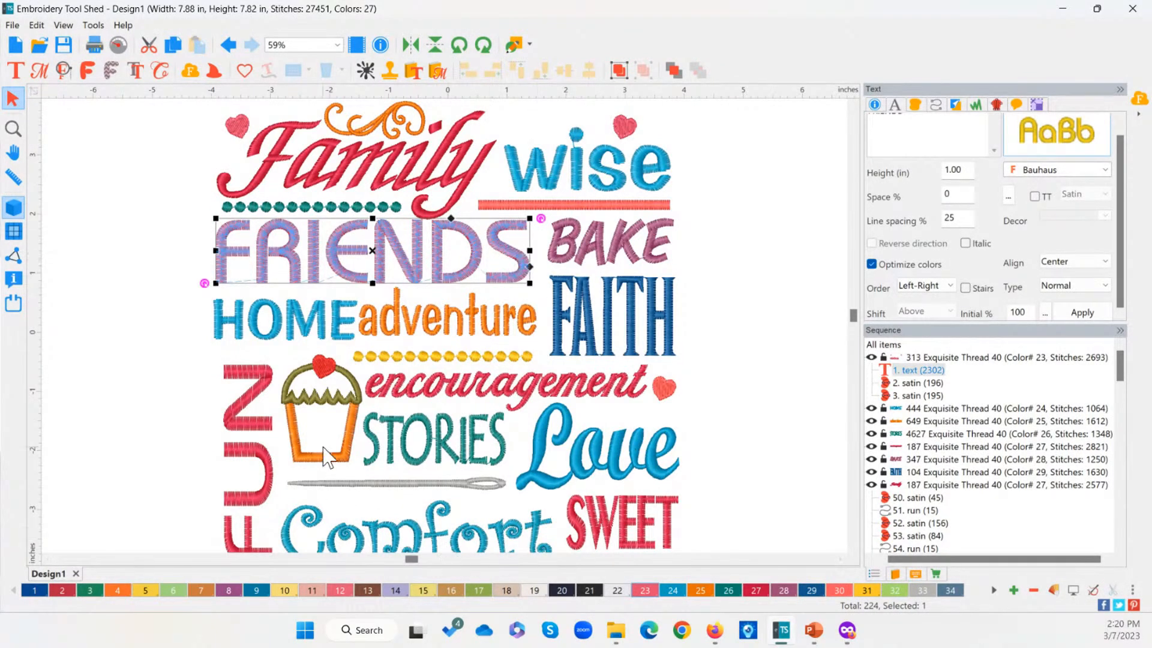
pyautogui.scroll(-2, 323, 450)
pyautogui.click(209, 307)
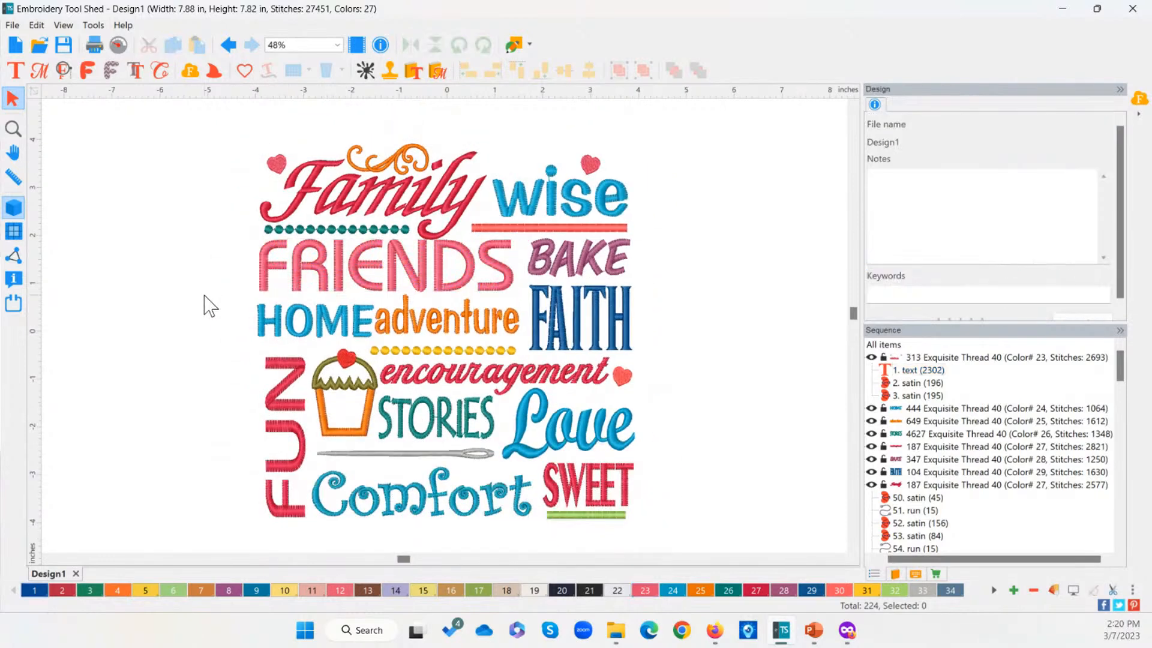
# - Examine the embroidery file formats available in the Save As dialog, and close it without saving
pyautogui.click(12, 24)
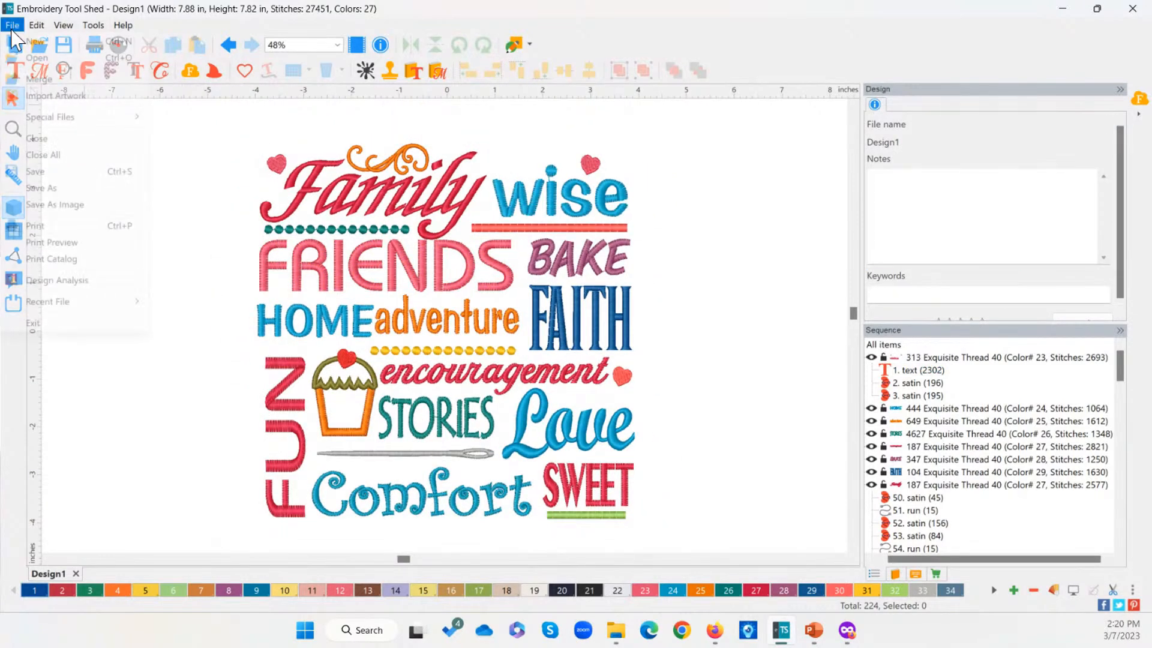
pyautogui.click(54, 189)
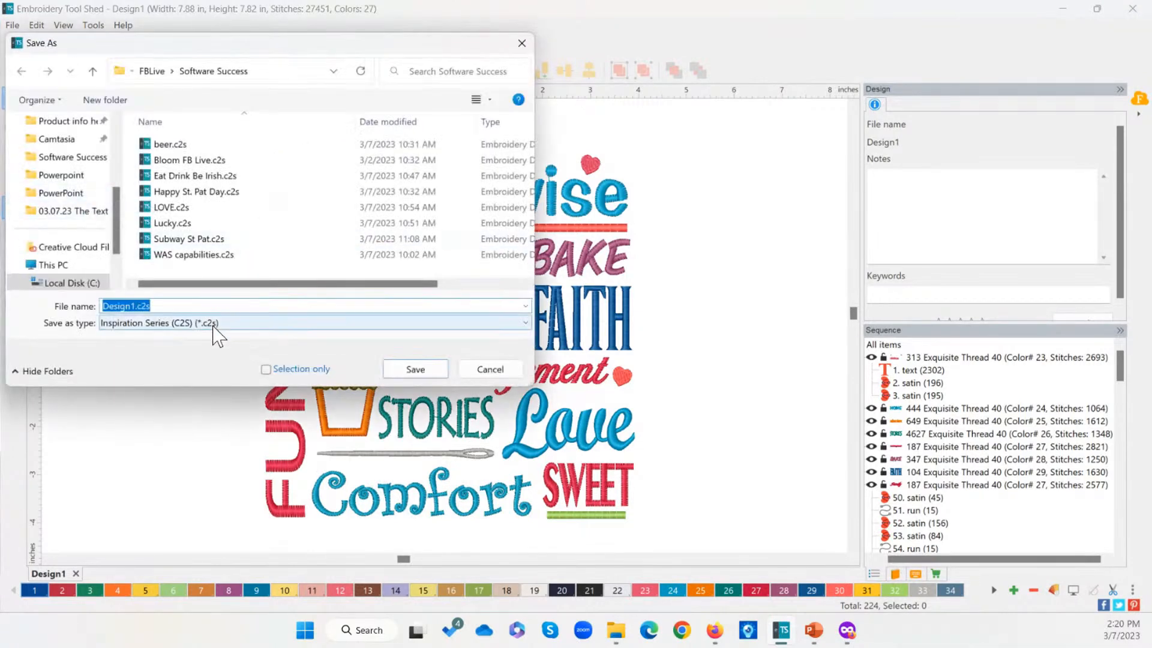
pyautogui.click(216, 324)
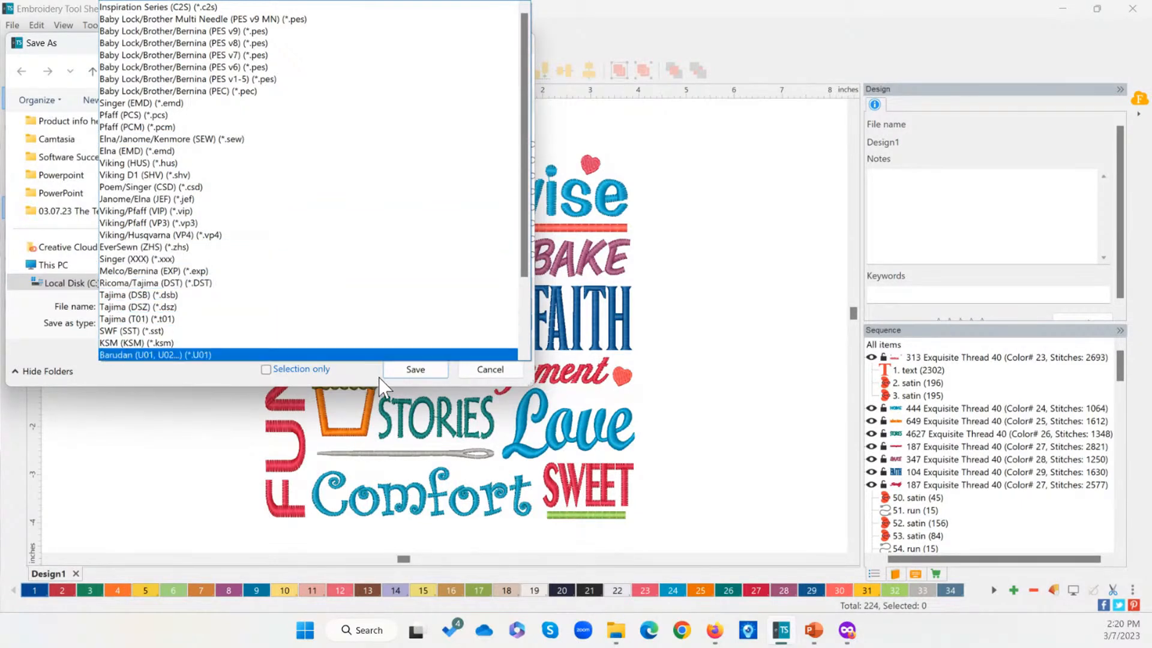
pyautogui.click(225, 397)
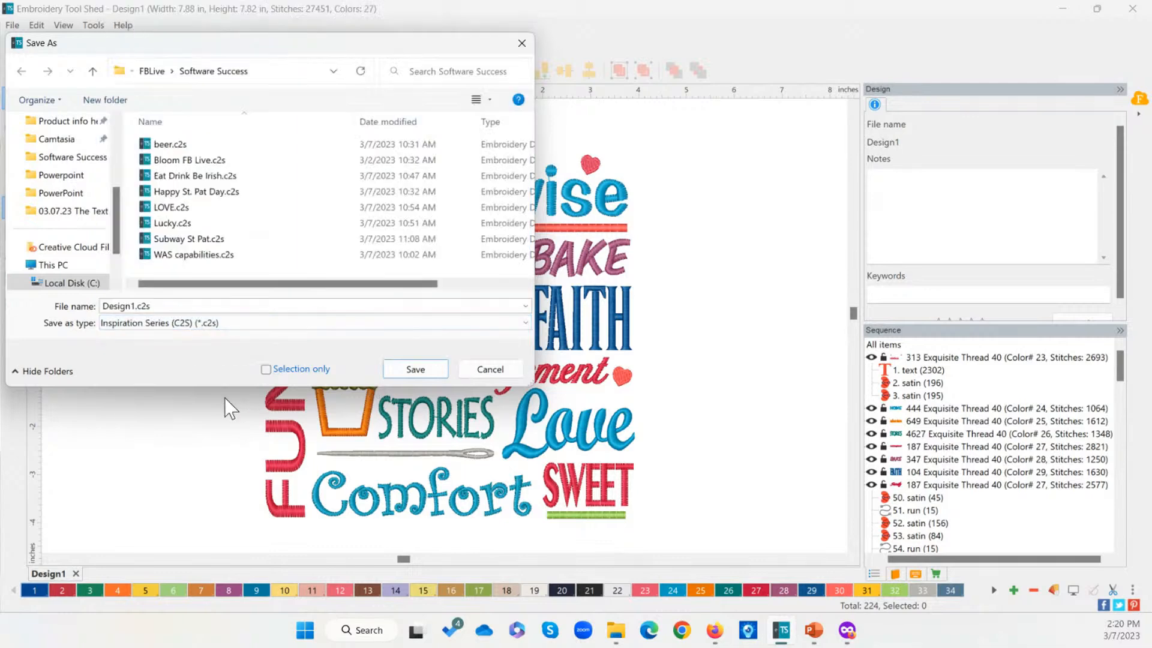
pyautogui.click(484, 370)
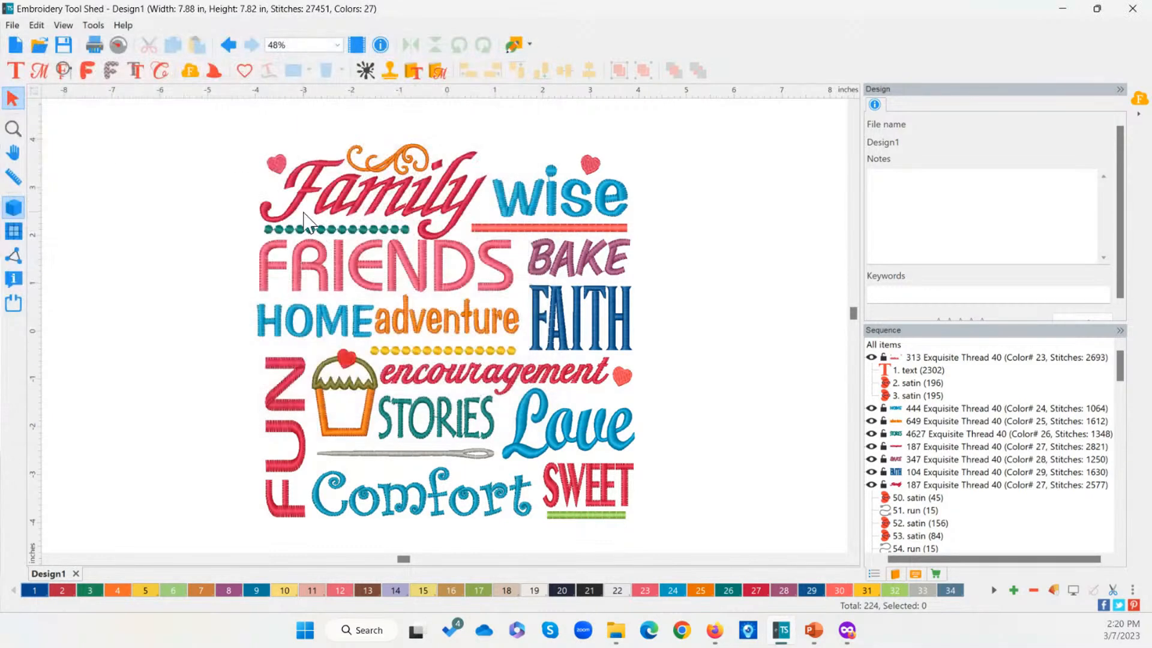
pyautogui.click(13, 25)
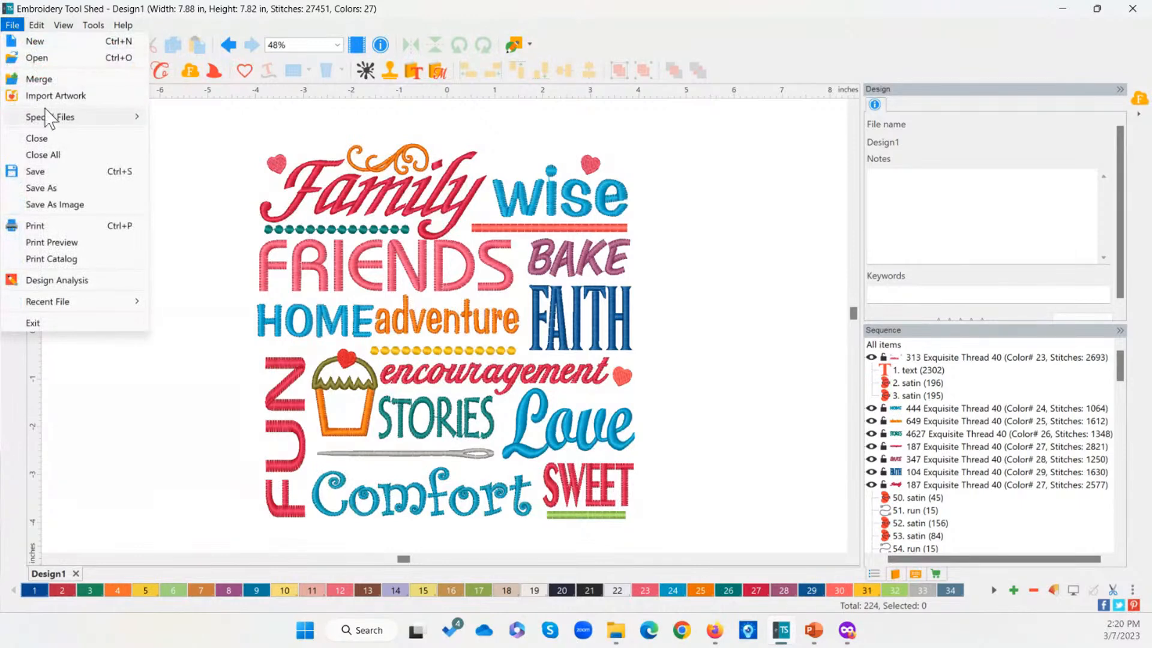
pyautogui.click(48, 189)
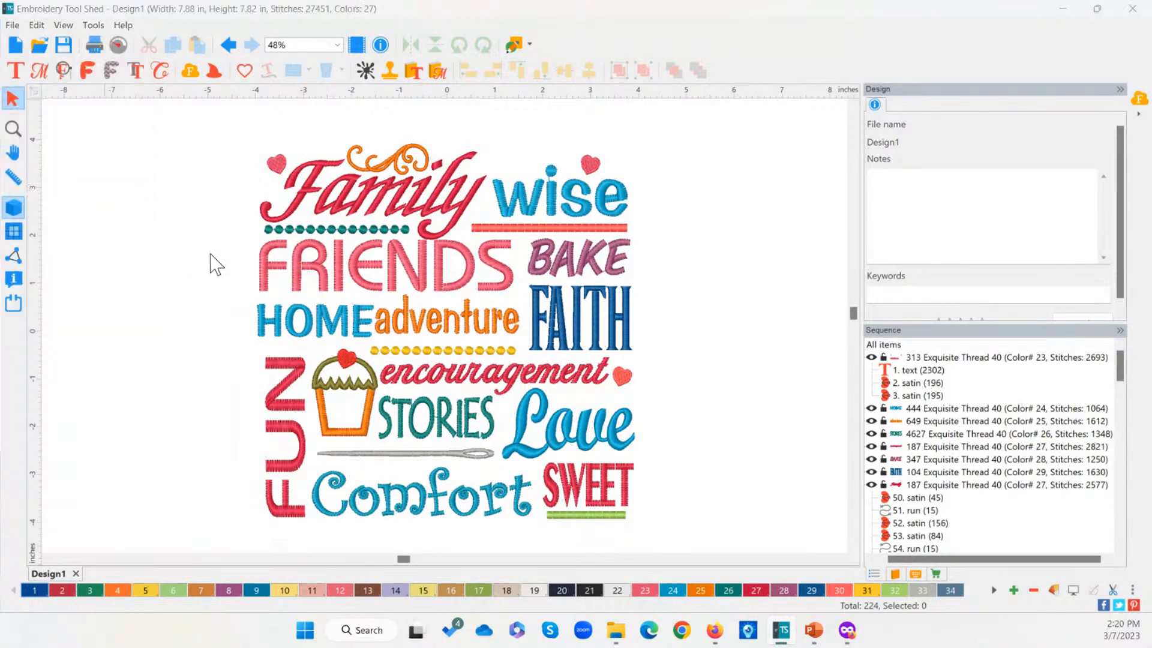
pyautogui.click(156, 322)
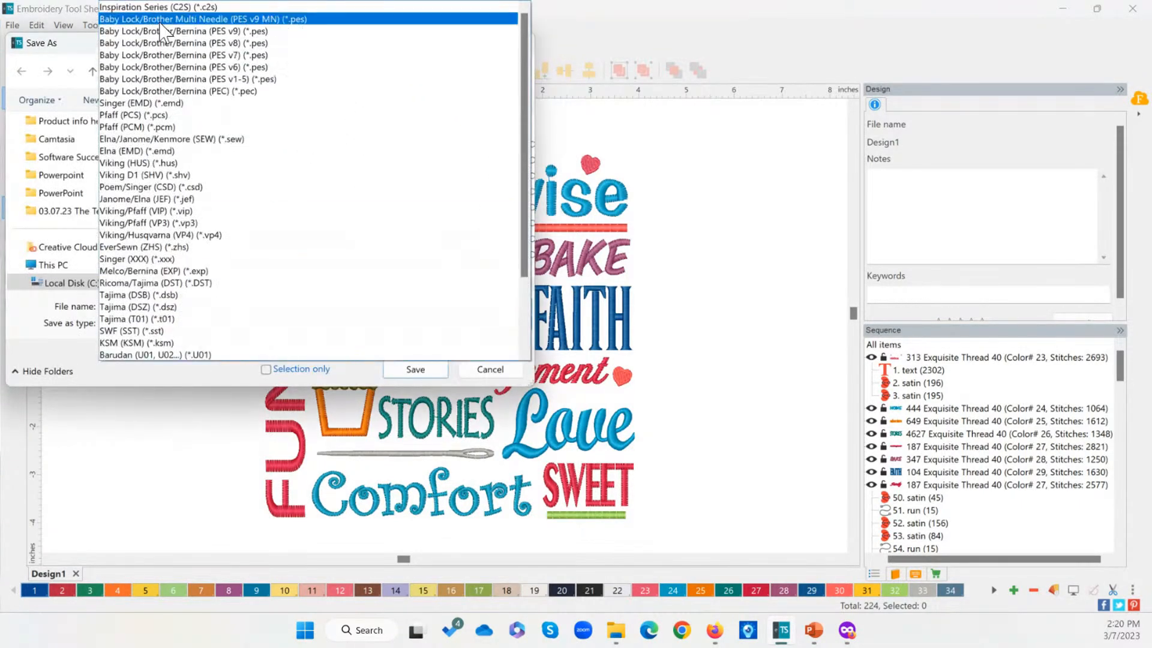
pyautogui.click(438, 373)
pyautogui.click(522, 46)
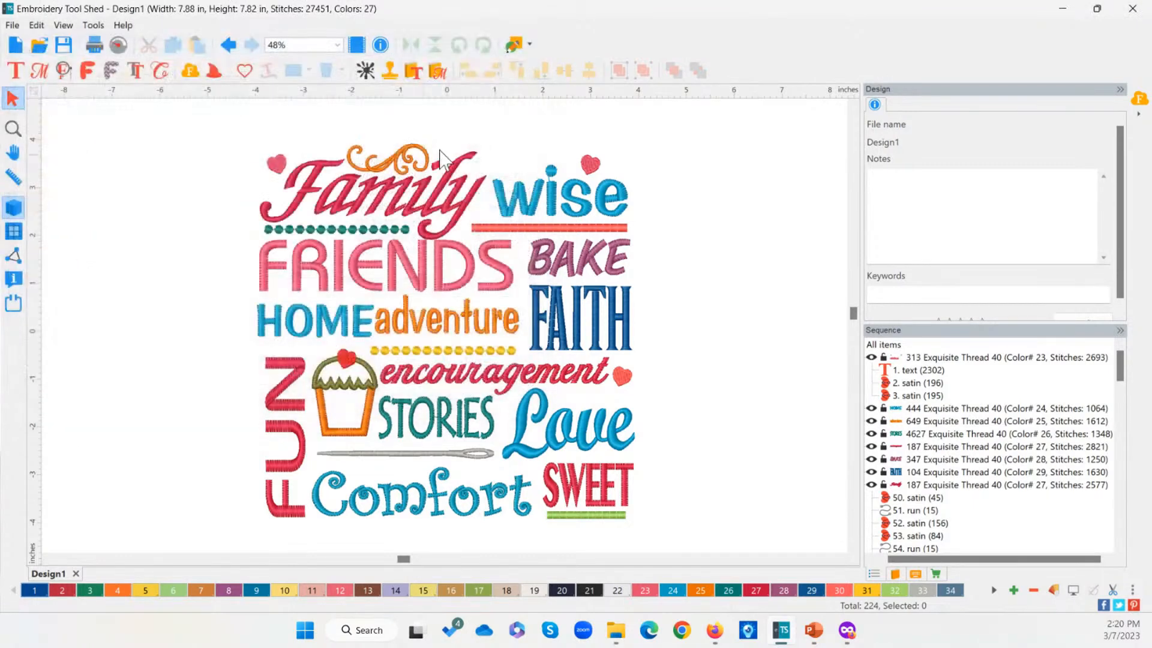
# - Create two new blank designs and switch back to the subway design, Design1
pyautogui.click(15, 44)
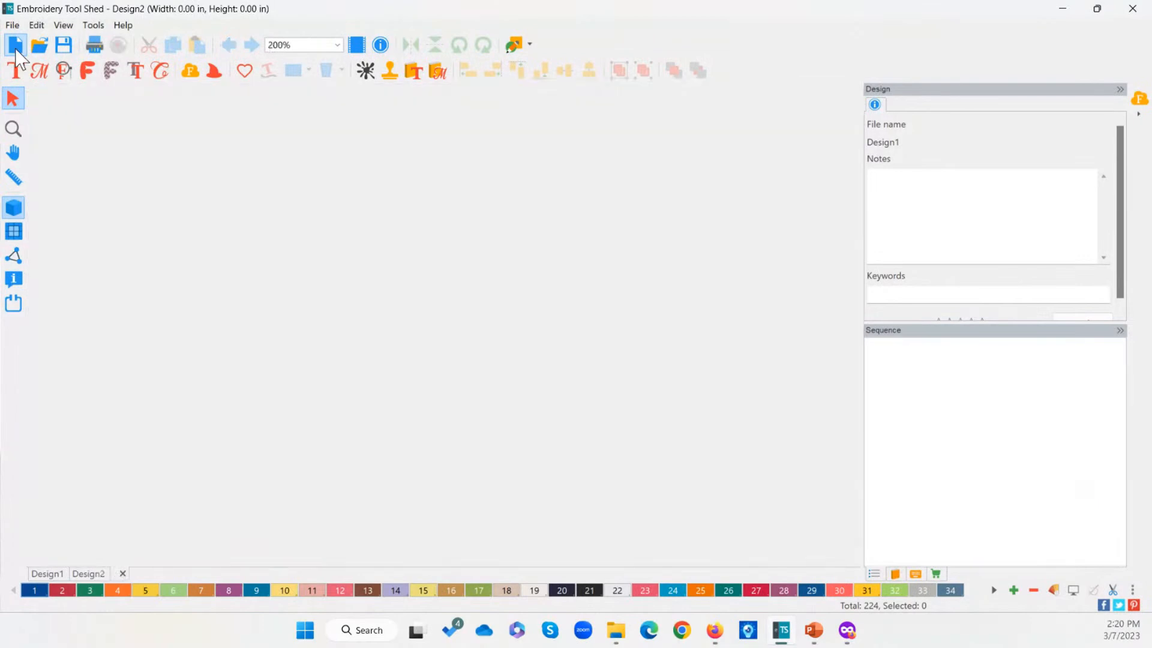
pyautogui.click(15, 44)
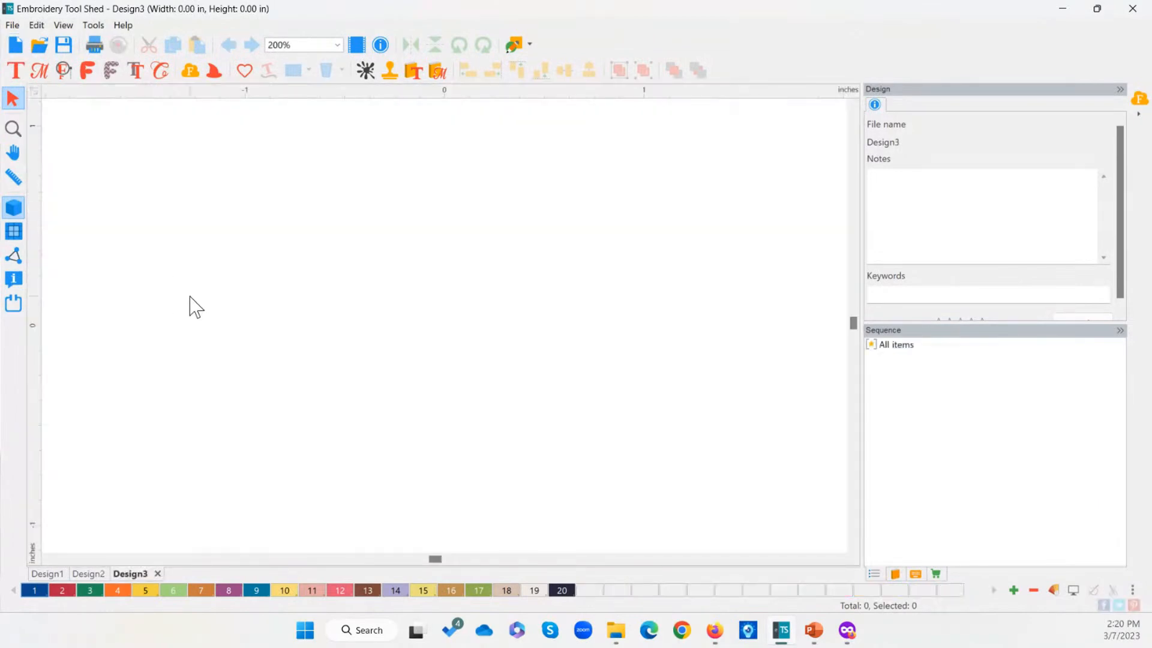
pyautogui.click(85, 574)
pyautogui.click(48, 575)
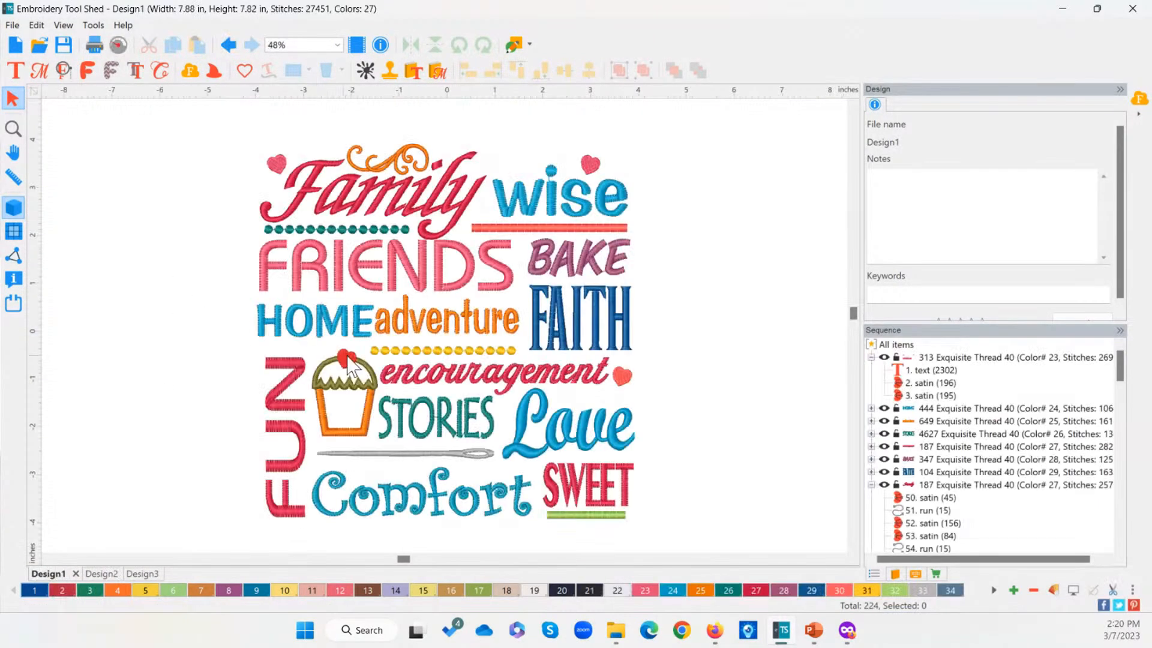
# - Save the subway design as Test1.c2s in Inspiration Series (C2S) format in the Software Success folder
pyautogui.click(12, 25)
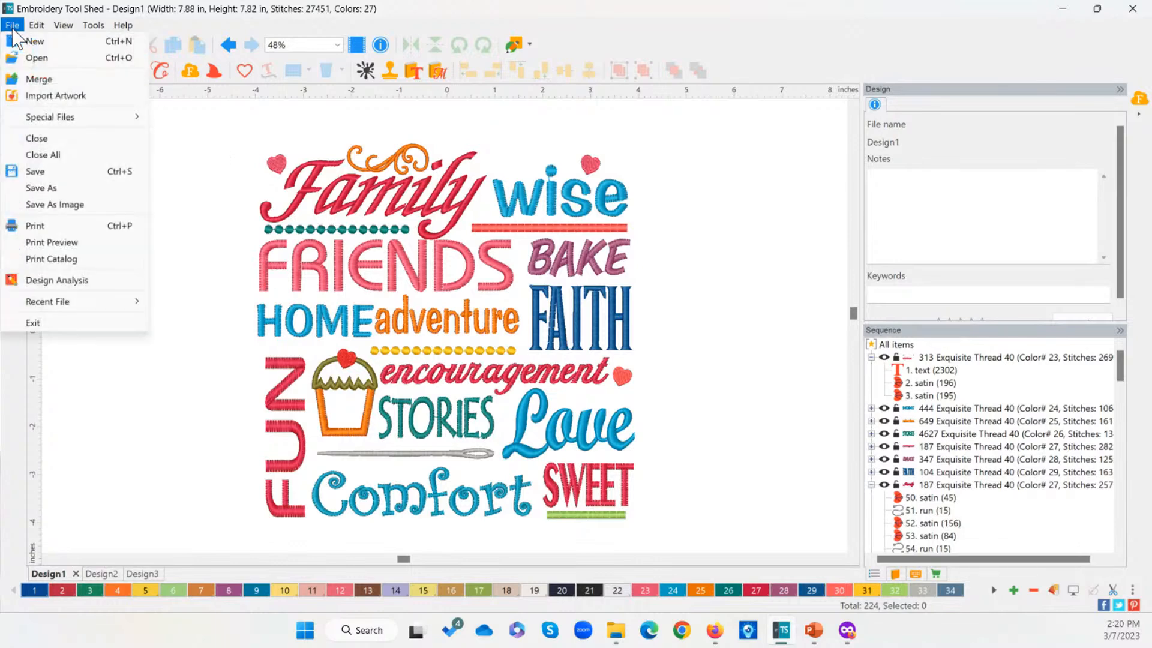
pyautogui.click(60, 189)
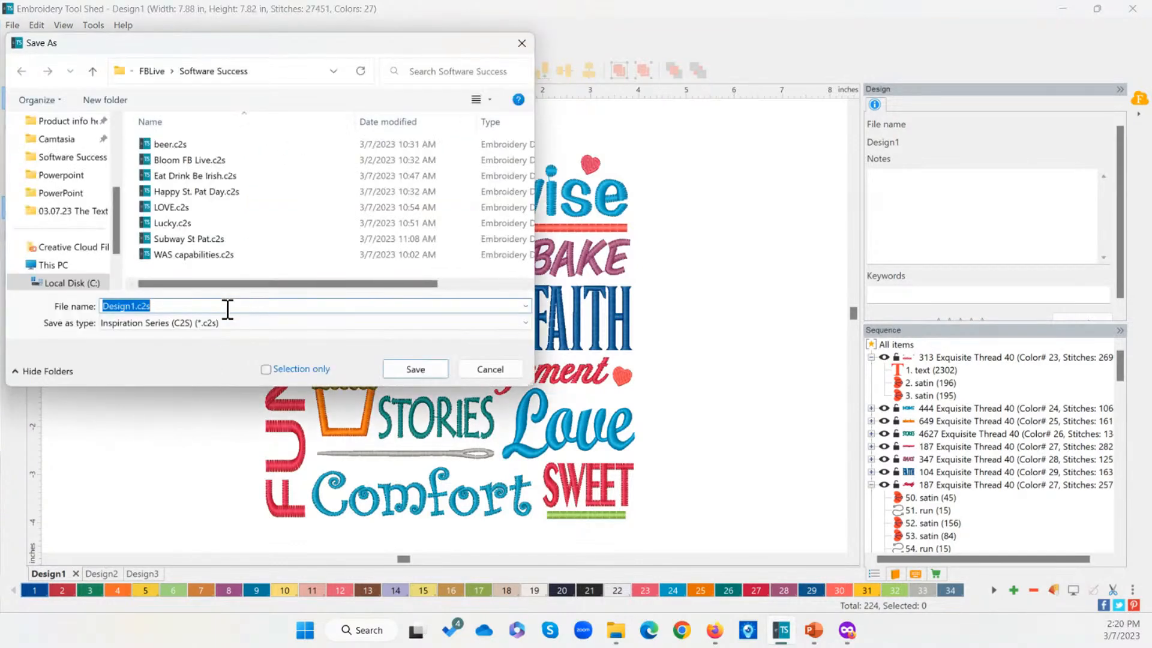
pyautogui.click(133, 305)
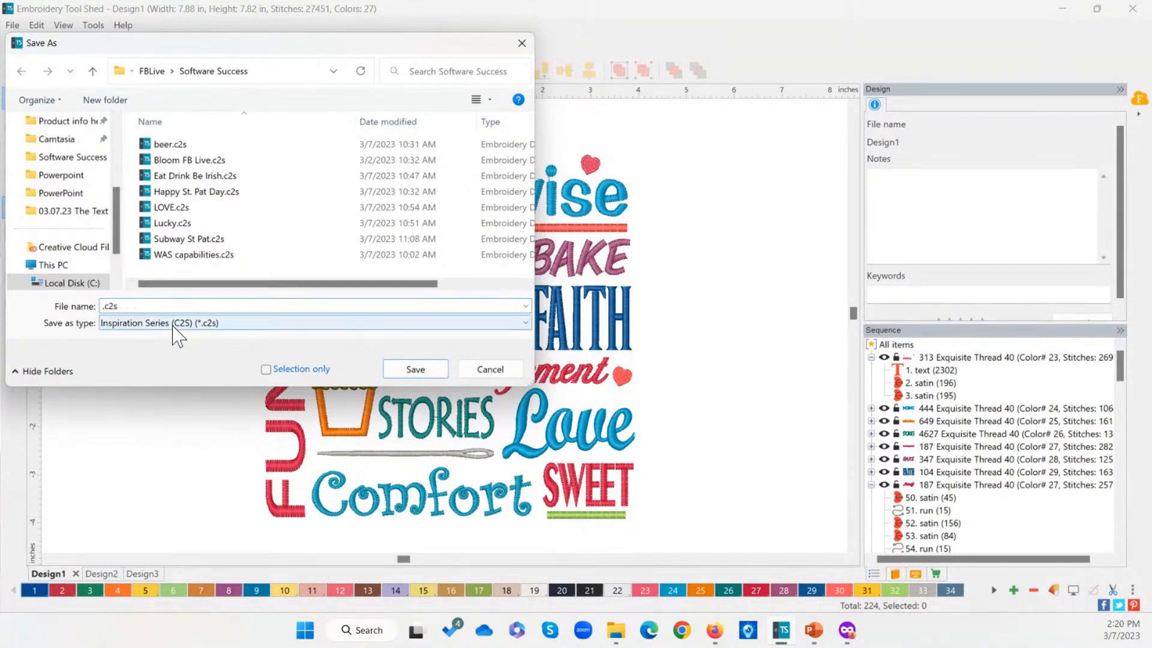
pyautogui.click(415, 369)
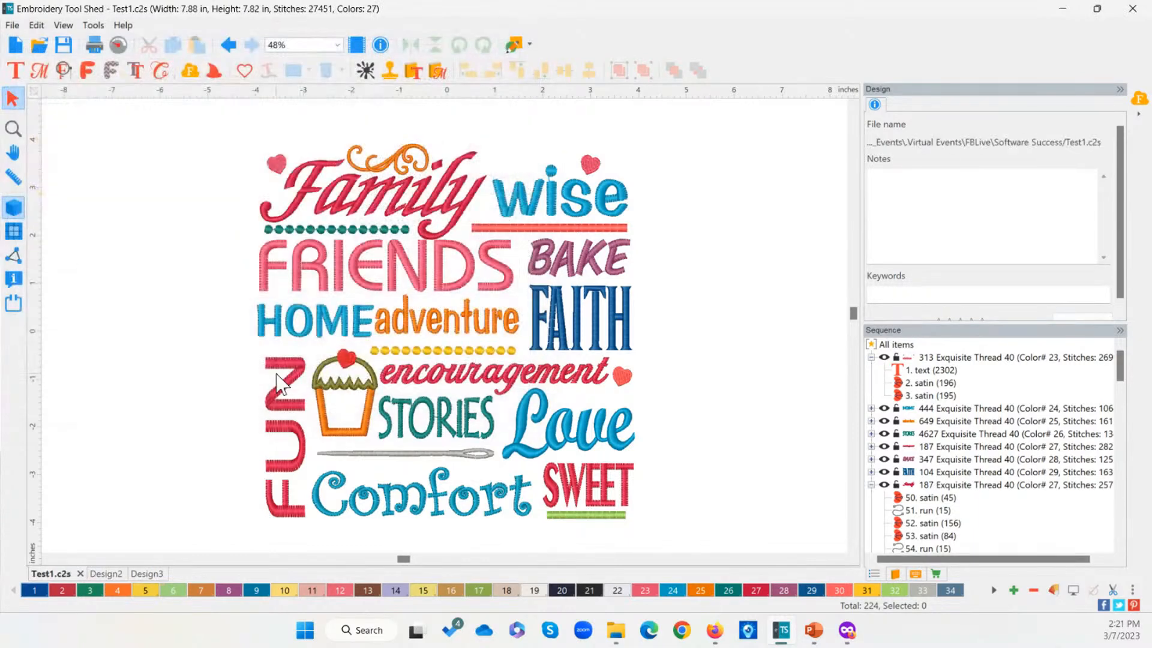
# - Save a copy as Test1.pes in Baby Lock/Brother/Bernina (PES v9) format in the same folder, and view that folder in File Explorer
pyautogui.click(12, 25)
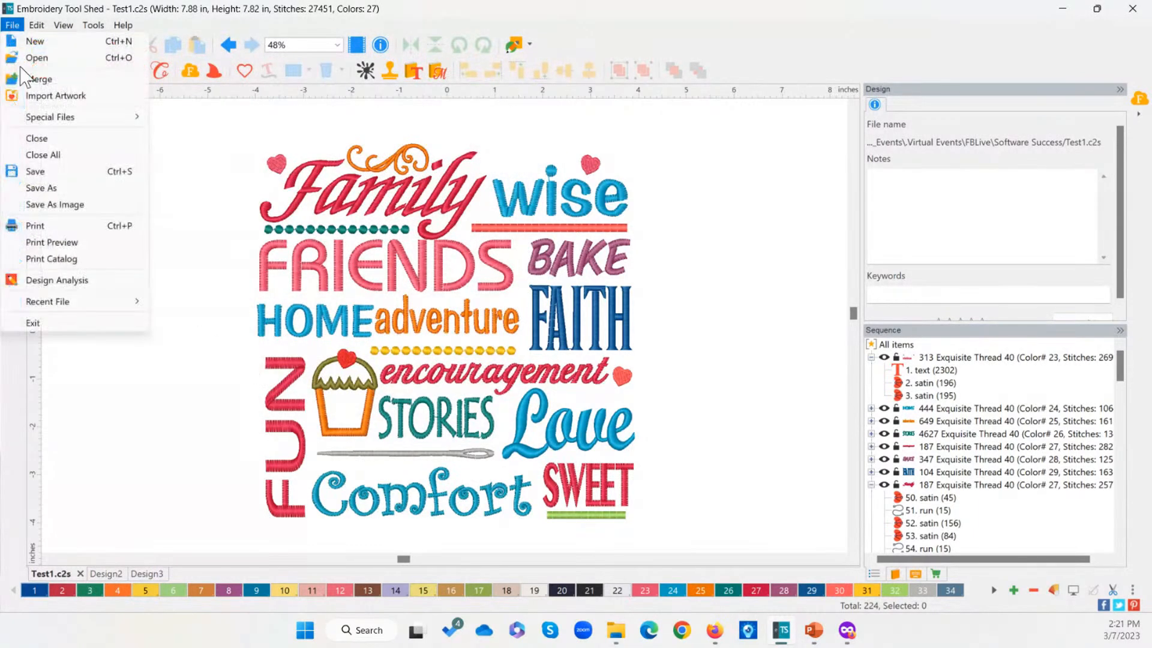
pyautogui.click(33, 187)
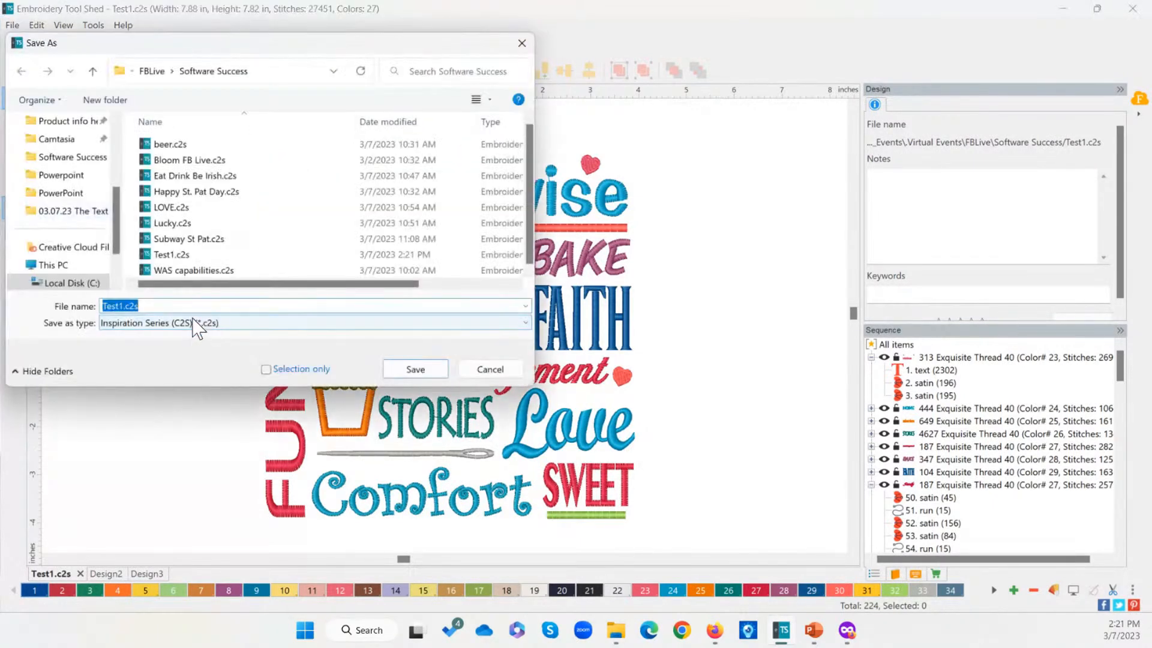
pyautogui.click(201, 328)
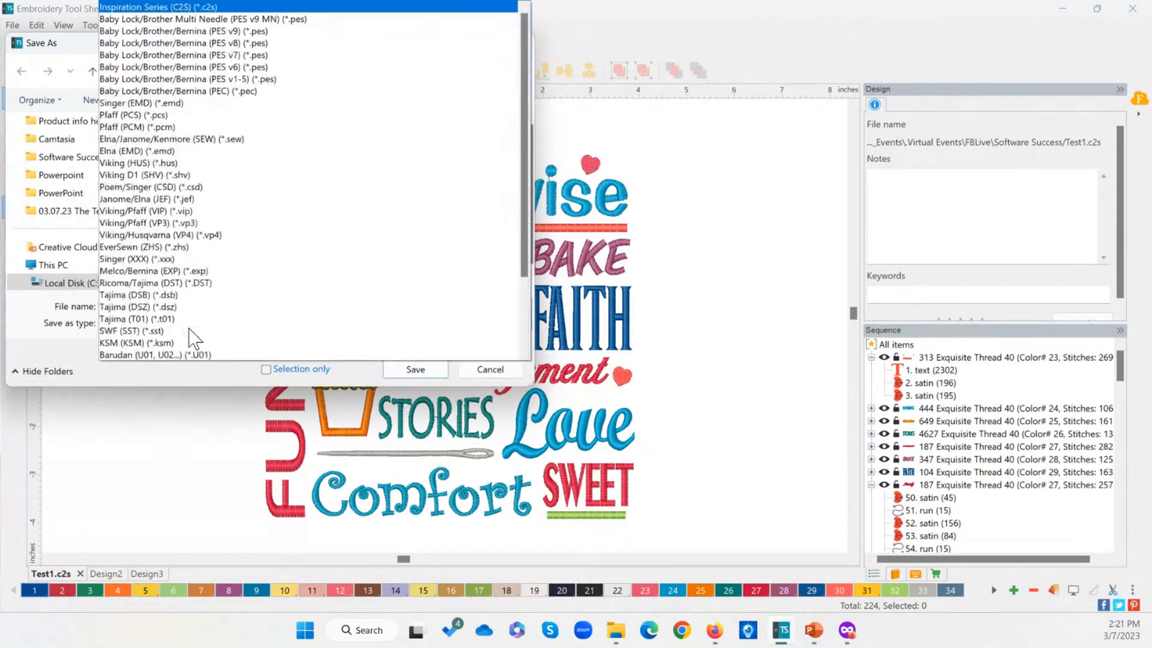
pyautogui.click(287, 31)
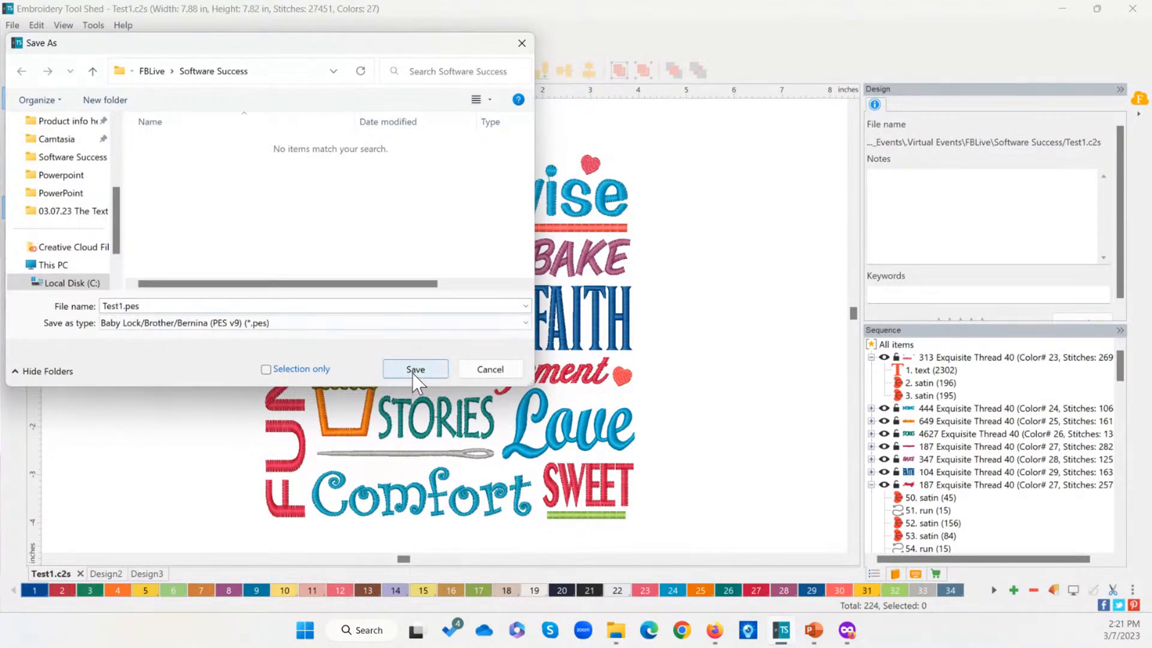
pyautogui.click(267, 70)
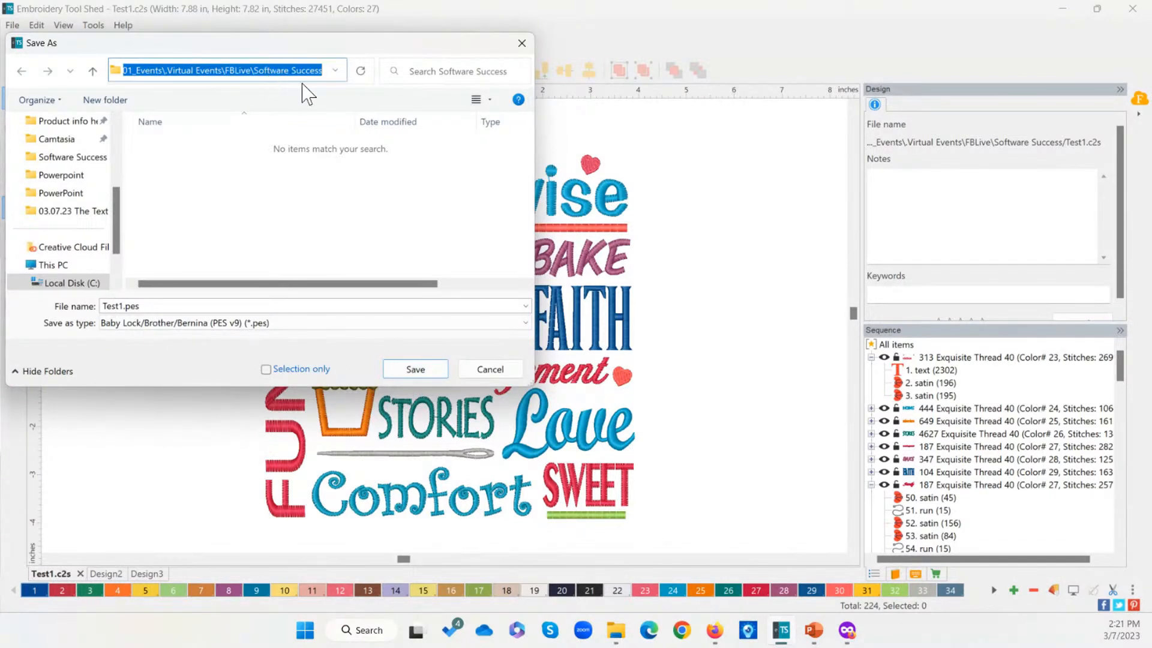
pyautogui.click(407, 373)
pyautogui.click(406, 373)
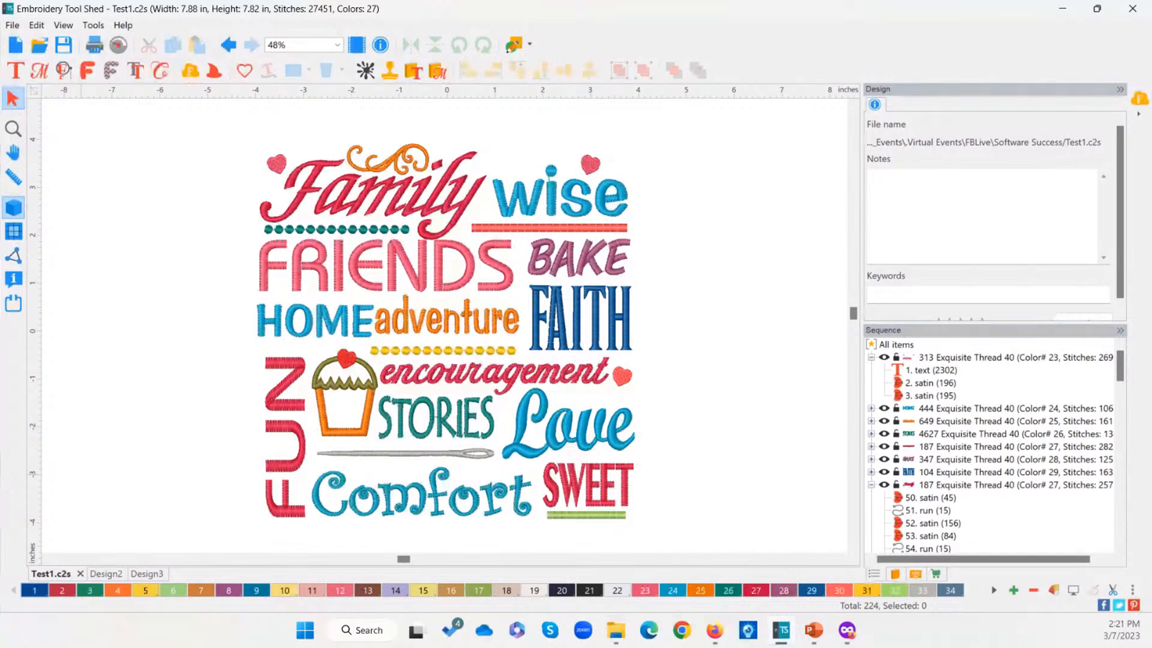
pyautogui.hotkey('alt', 'Tab')
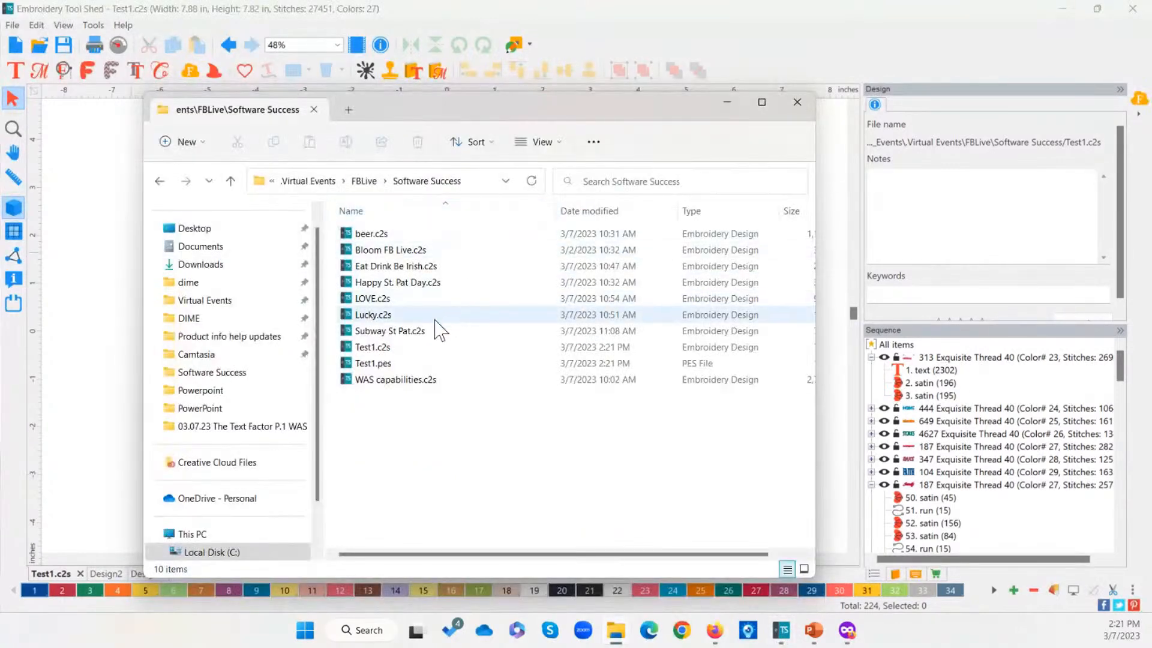
# - Check the Test1.c2s and Test1.pes entries in the Software Success folder, and close the open Test1.c2s design
pyautogui.click(375, 346)
pyautogui.click(375, 362)
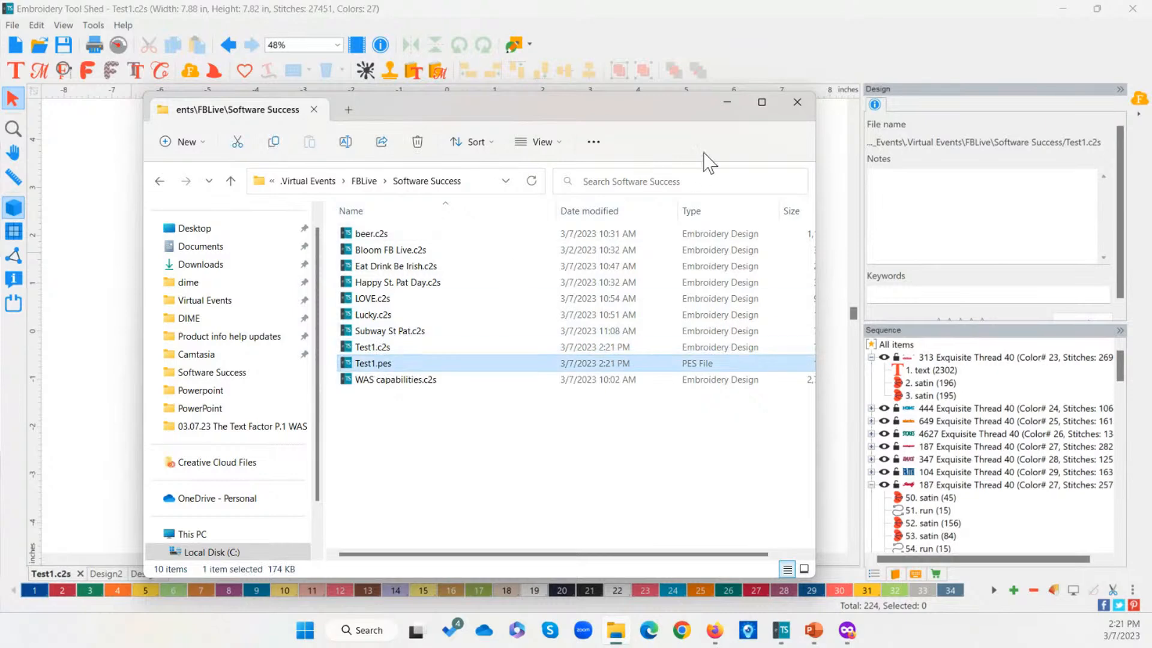
pyautogui.click(726, 102)
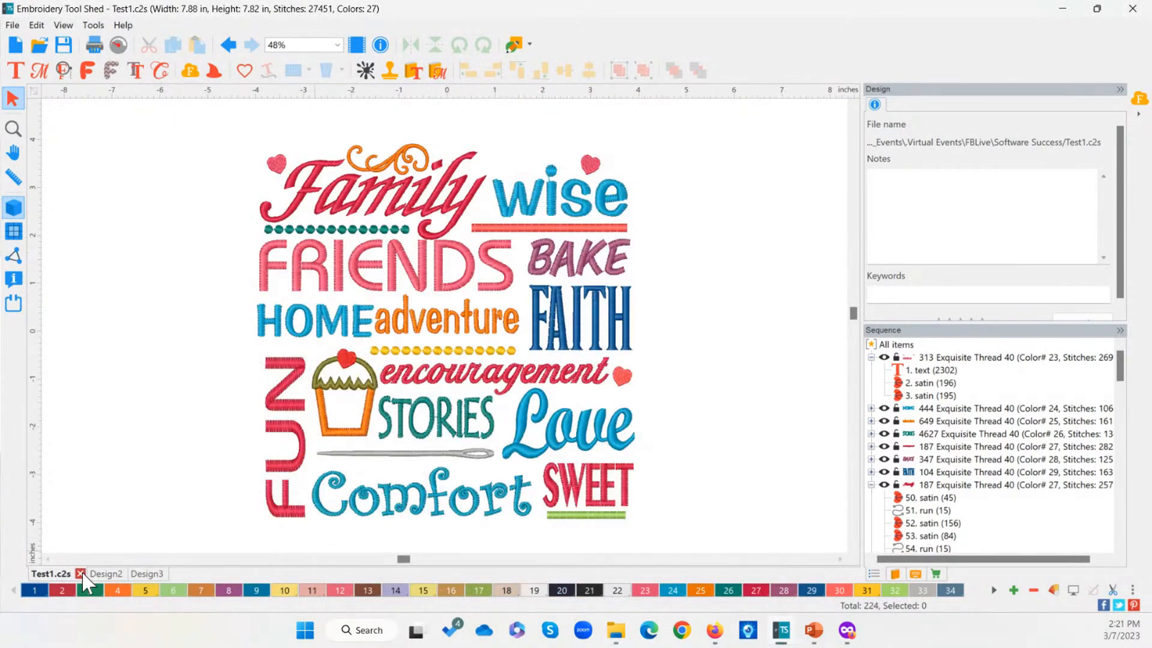
pyautogui.click(80, 573)
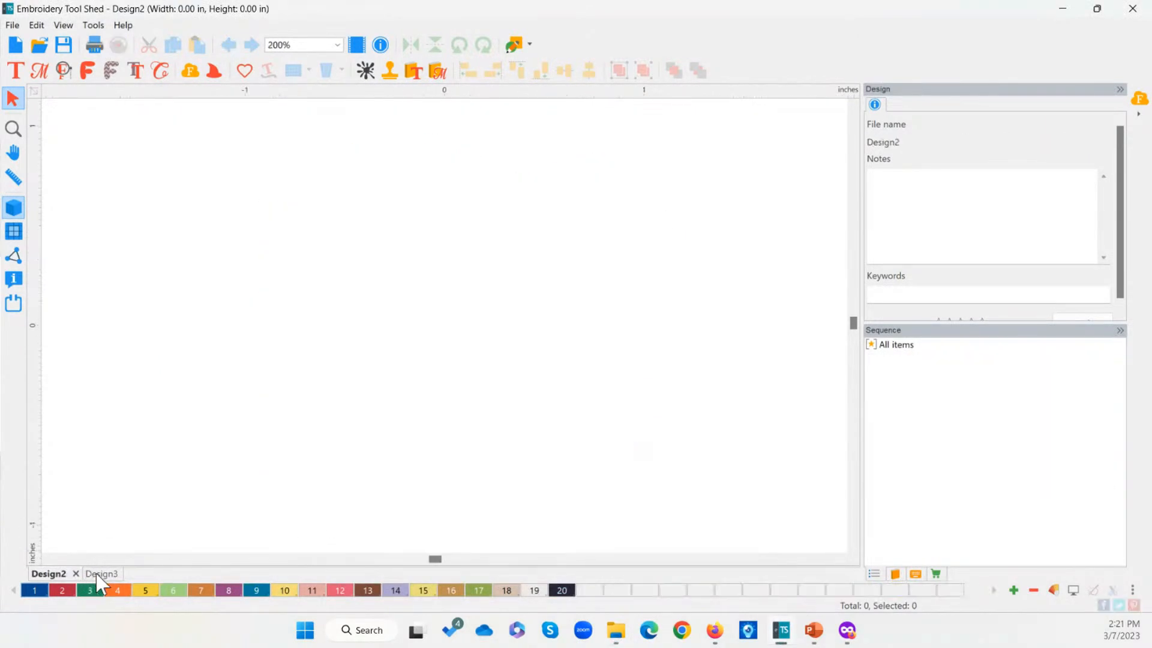
# - Open the stitch file Test1.pes from the Software Success folder in File Explorer
pyautogui.click(613, 630)
pyautogui.click(362, 348)
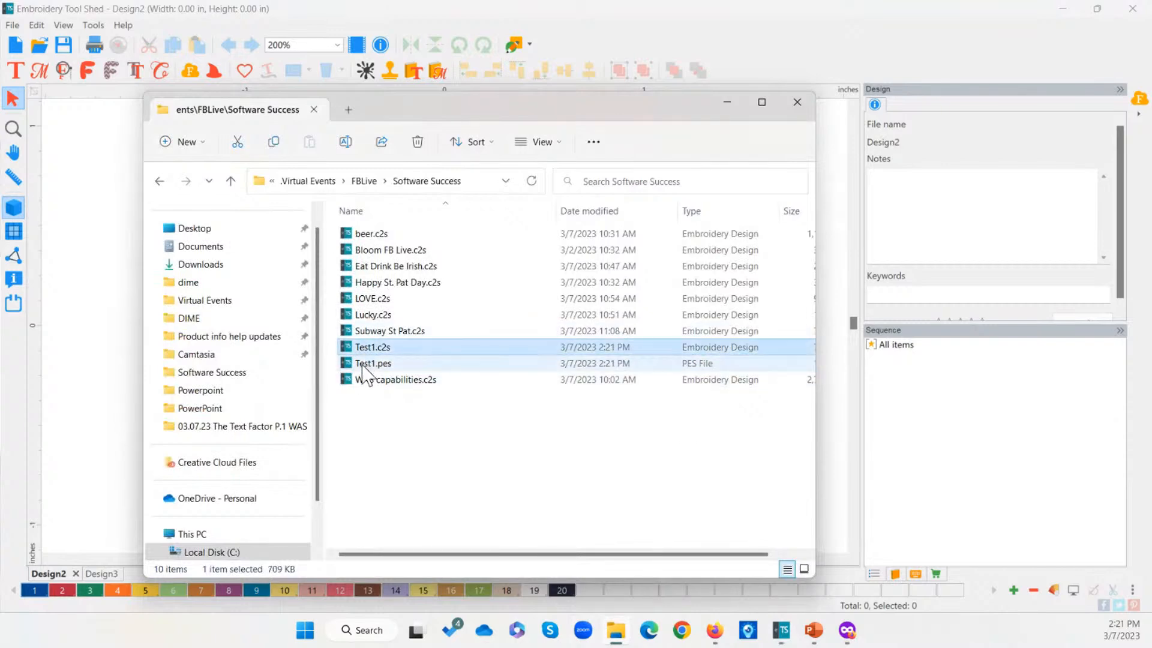
pyautogui.click(359, 364)
pyautogui.click(366, 348)
pyautogui.doubleClick(366, 363)
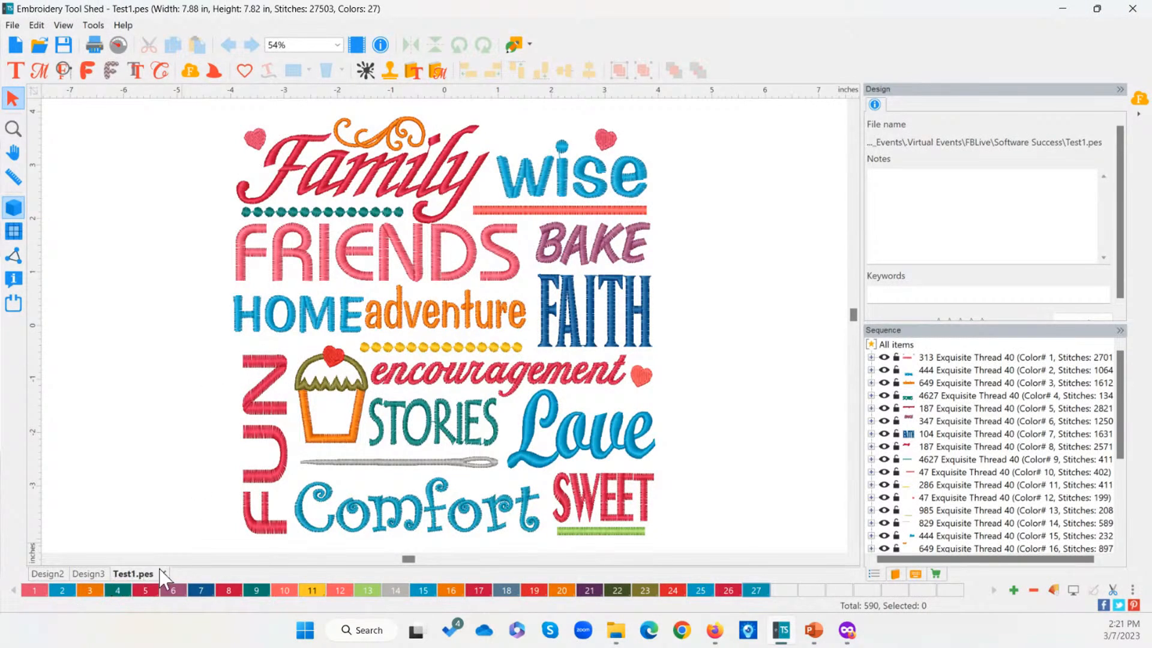
# - Check how the lettering in FRIENDS, Family and wise selects in the PES design
pyautogui.click(294, 275)
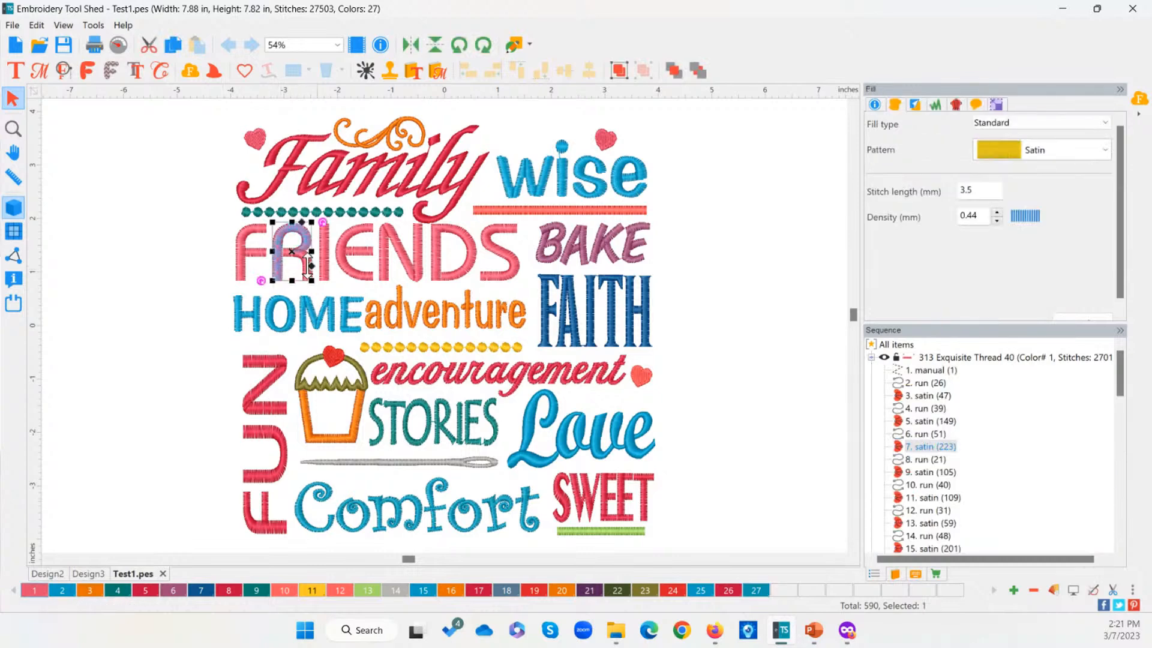
pyautogui.click(322, 250)
pyautogui.click(348, 261)
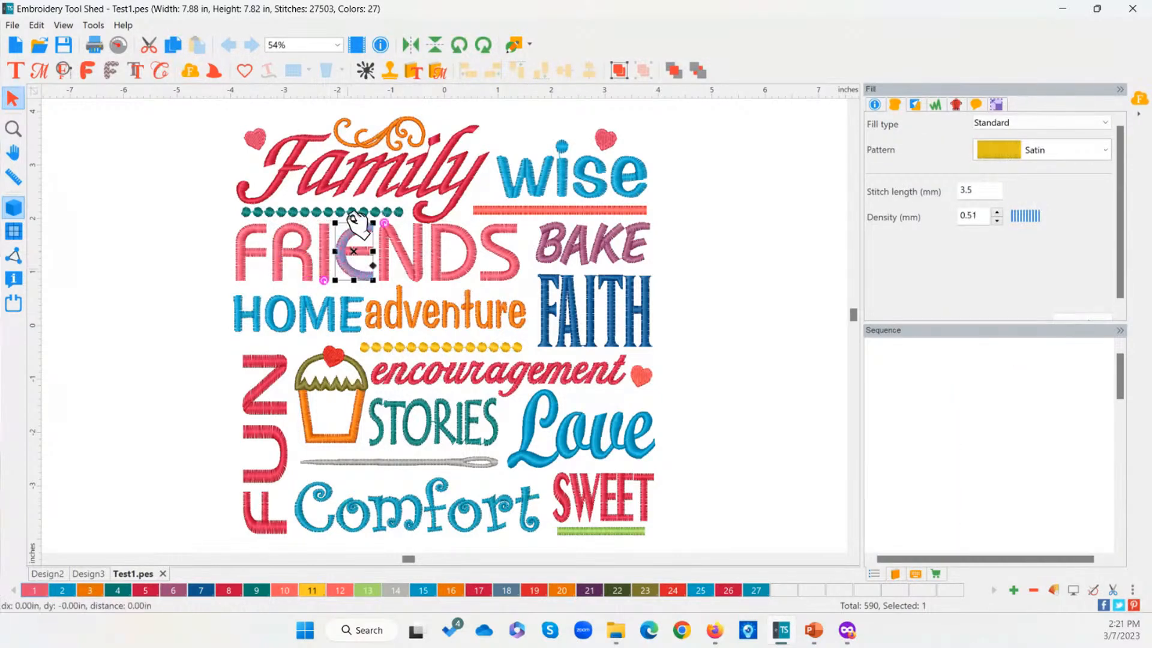
pyautogui.click(354, 185)
pyautogui.click(587, 187)
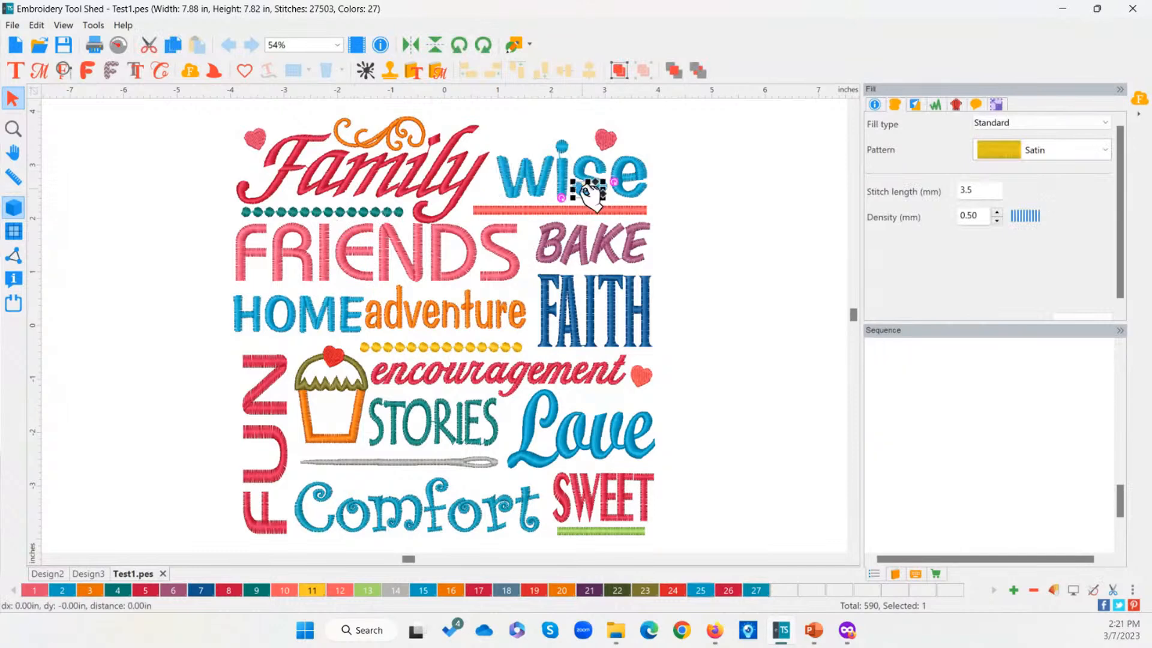
# - Expand the first thread colour, 313 Exquisite Thread, in the Sequence and inspect its individual run and satin segments
pyautogui.moveTo(1120, 498); pyautogui.dragTo(1131, 367)
pyautogui.click(871, 357)
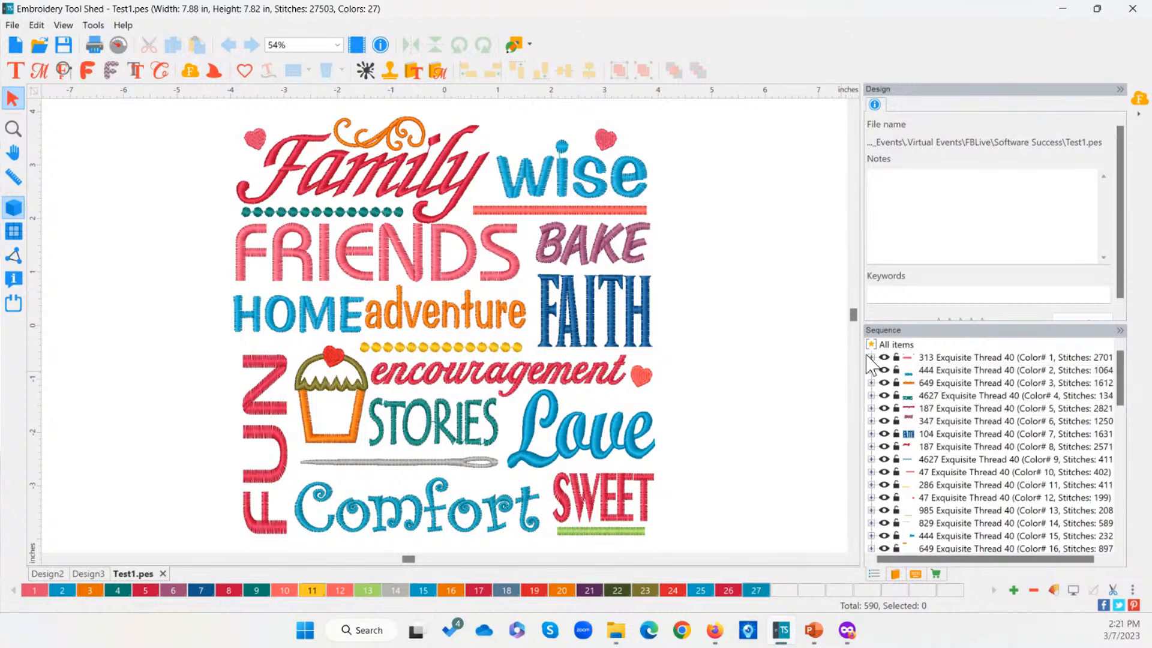
pyautogui.click(871, 358)
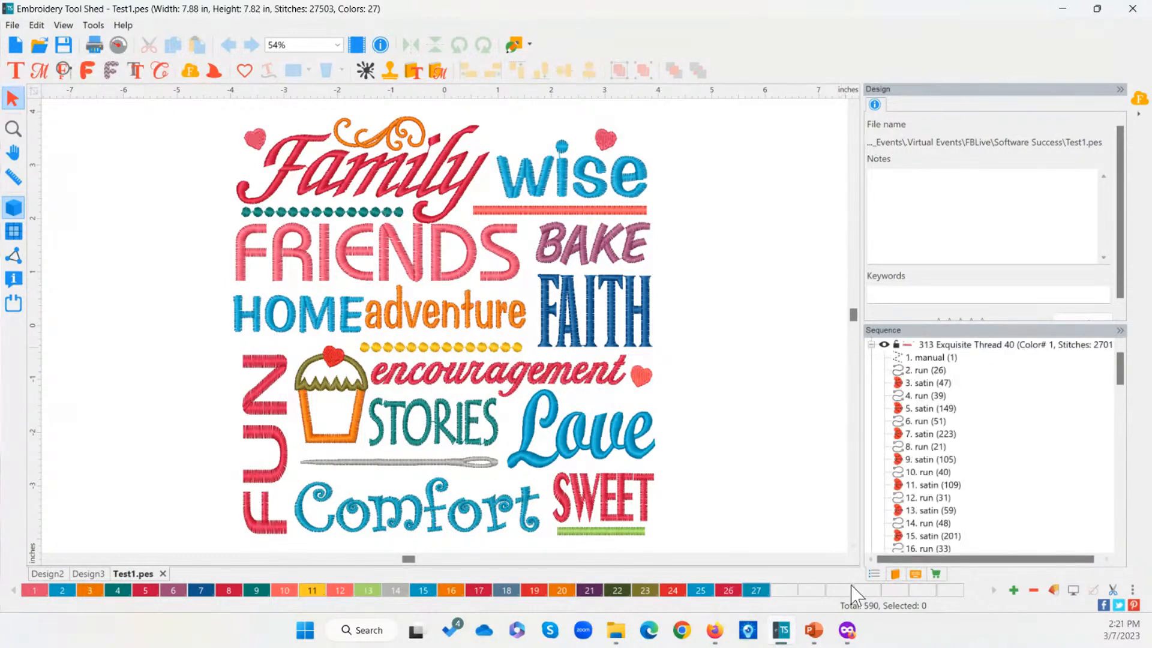
pyautogui.click(875, 571)
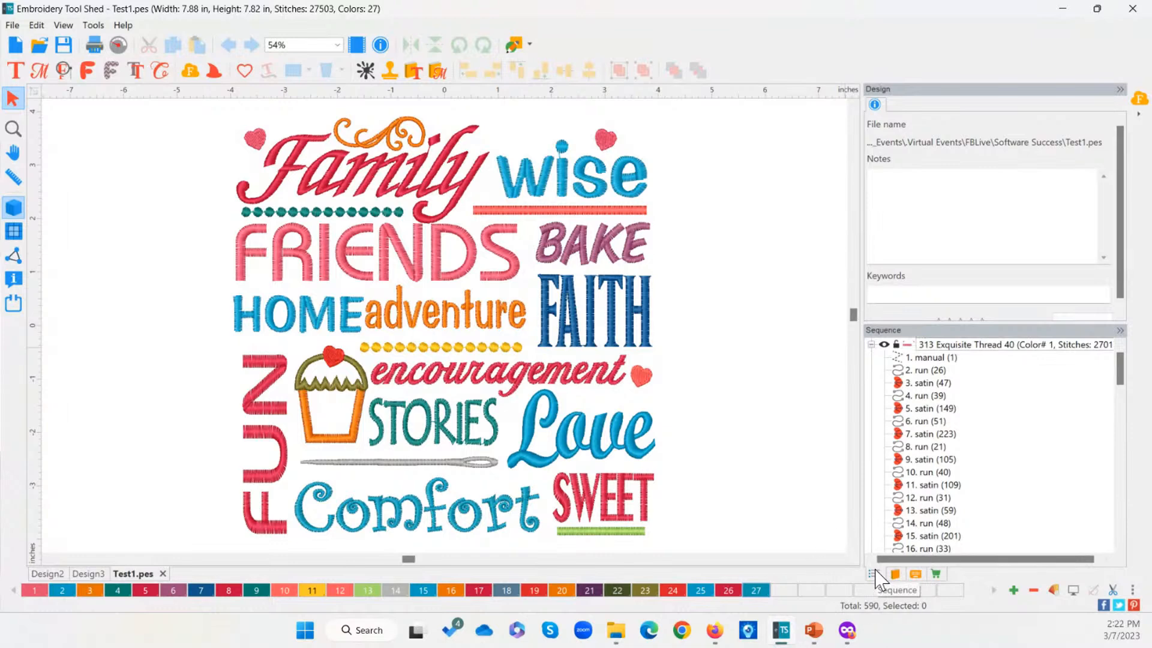
pyautogui.click(924, 371)
pyautogui.click(929, 382)
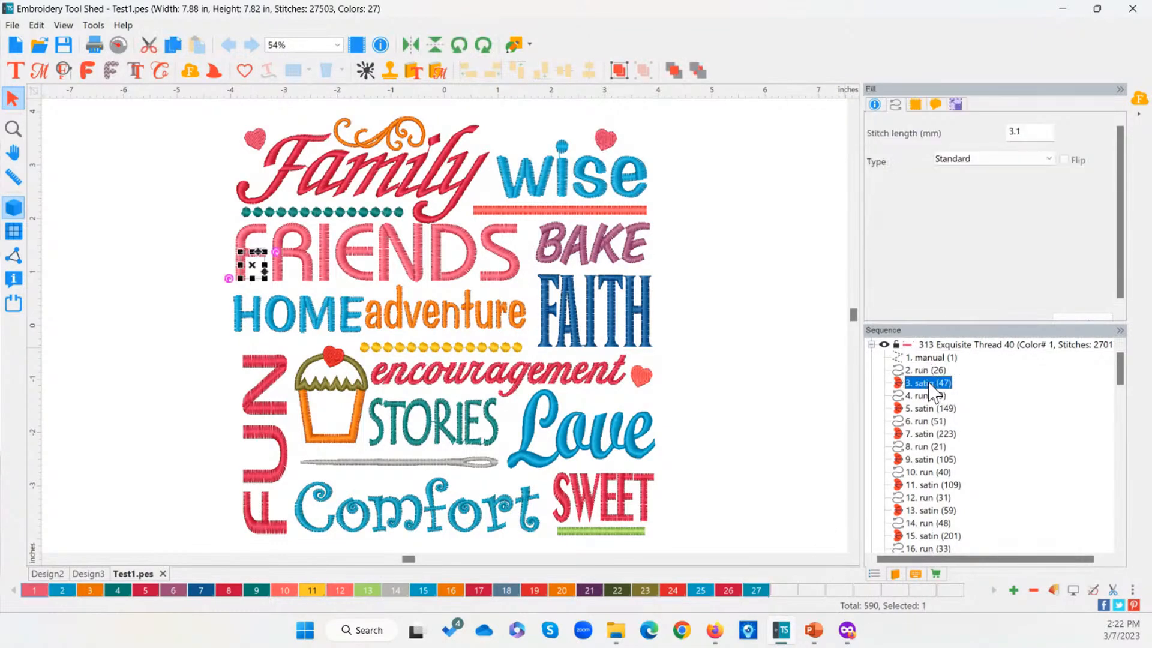
pyautogui.click(931, 395)
pyautogui.click(931, 408)
pyautogui.click(930, 434)
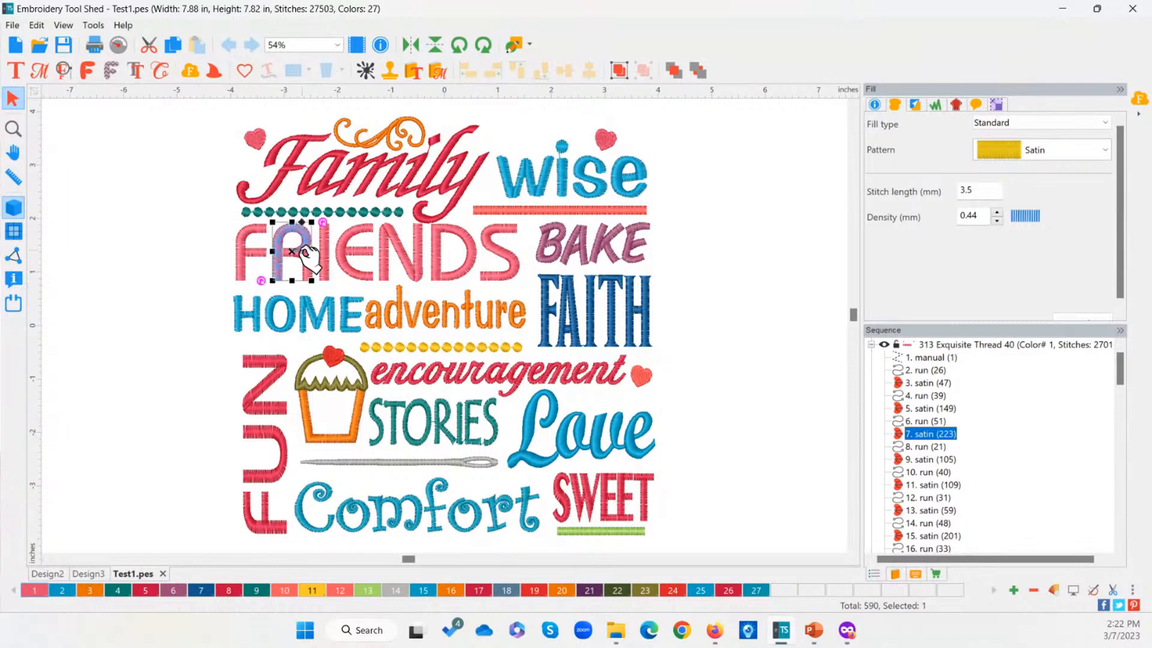
# - Inspect individual segments of the word FAITH, collapse the first thread colour and expand colour 7 in the Sequence
pyautogui.click(547, 255)
pyautogui.click(559, 282)
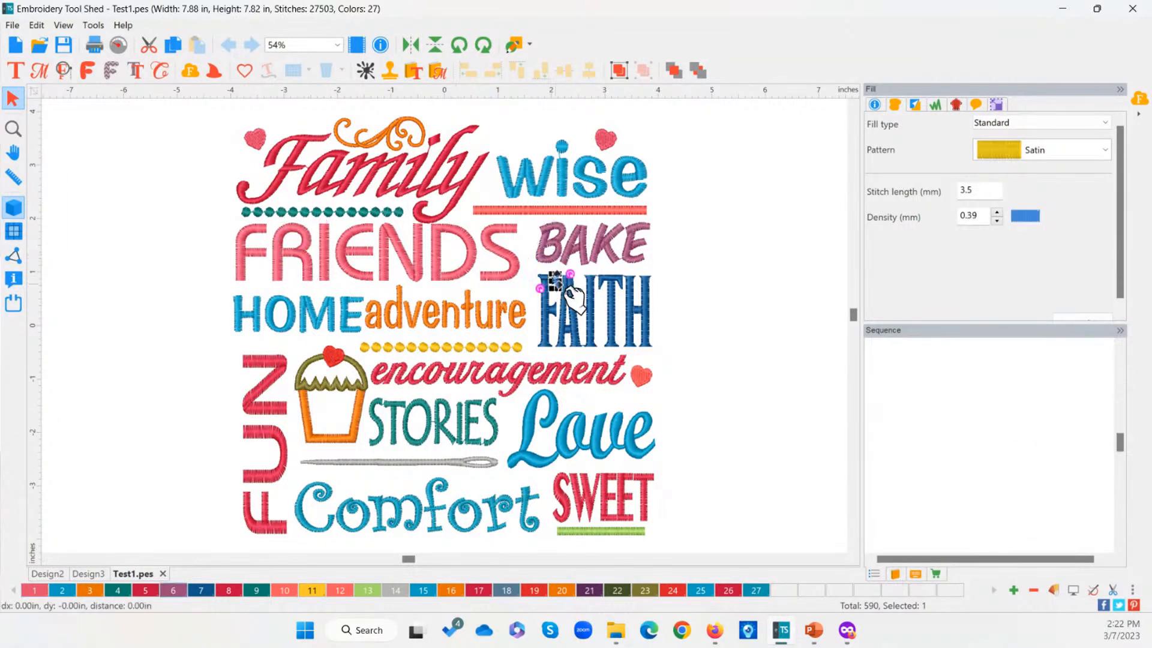
pyautogui.click(594, 315)
pyautogui.click(667, 336)
pyautogui.click(643, 339)
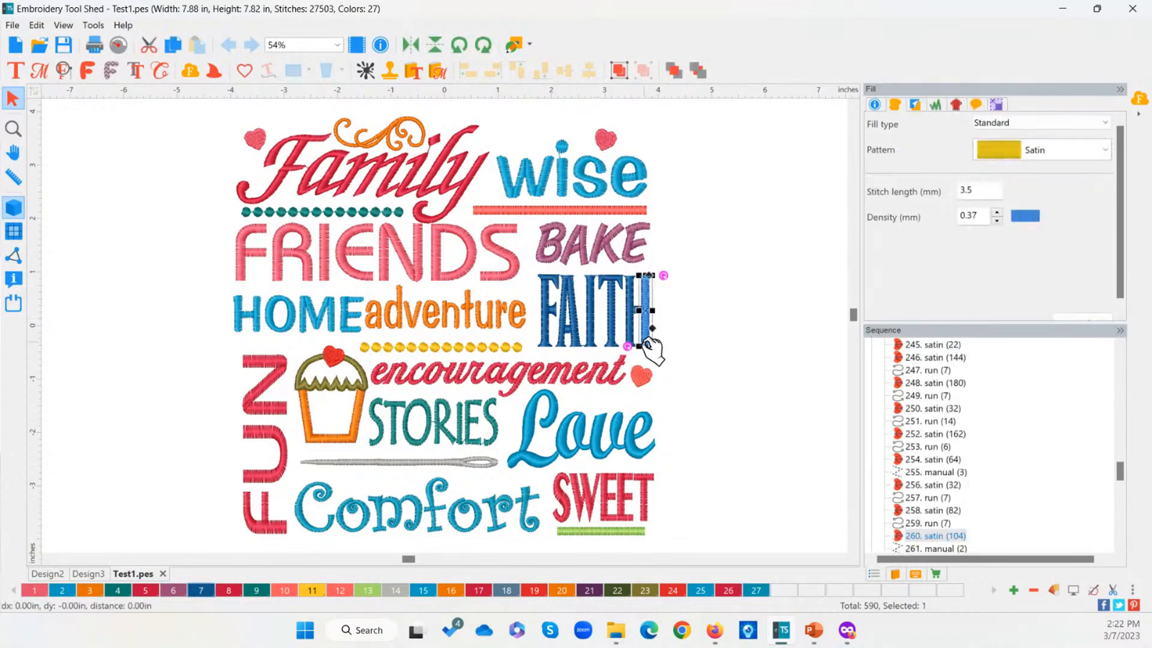
pyautogui.moveTo(1119, 477); pyautogui.dragTo(1118, 351)
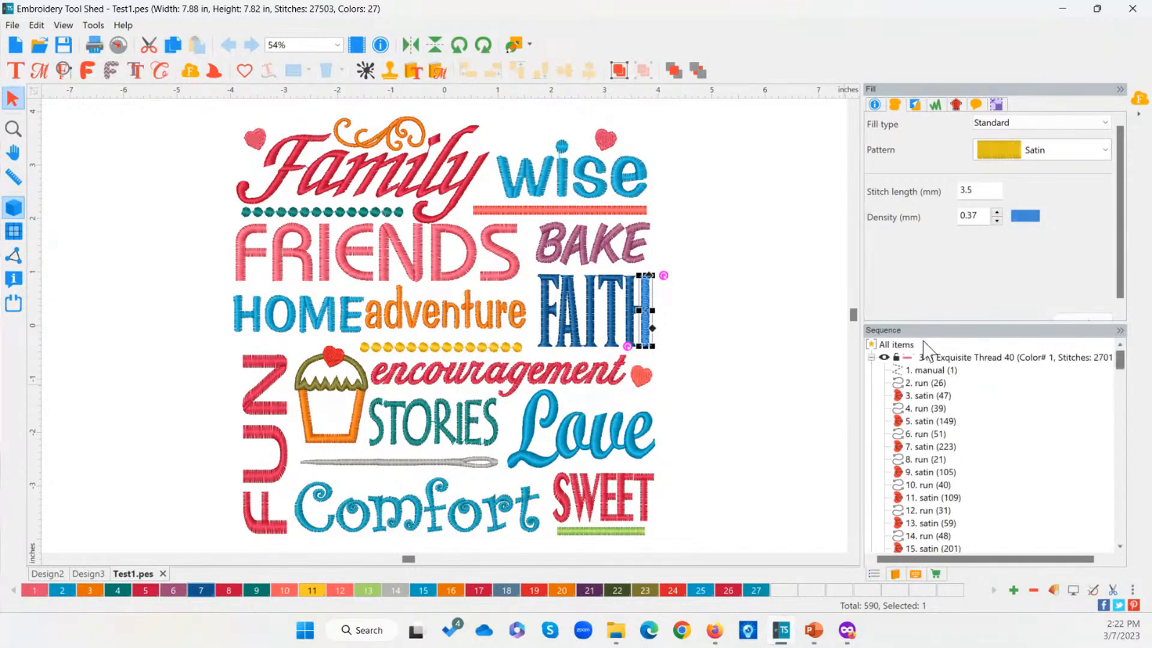
pyautogui.click(871, 357)
pyautogui.click(872, 420)
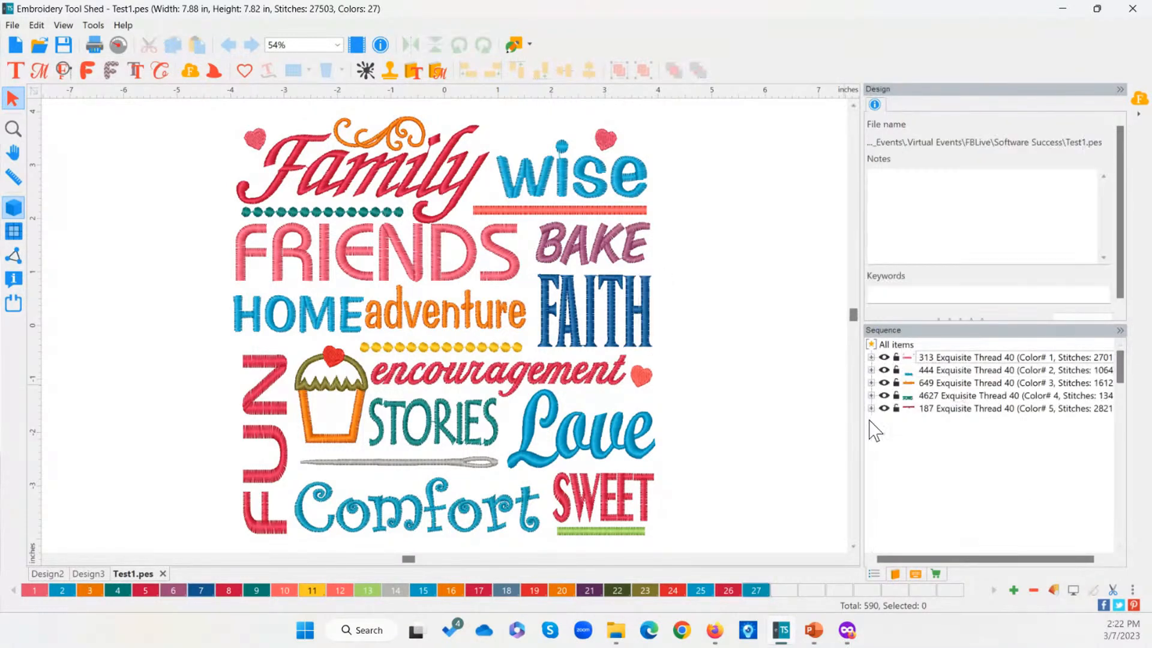
pyautogui.click(871, 434)
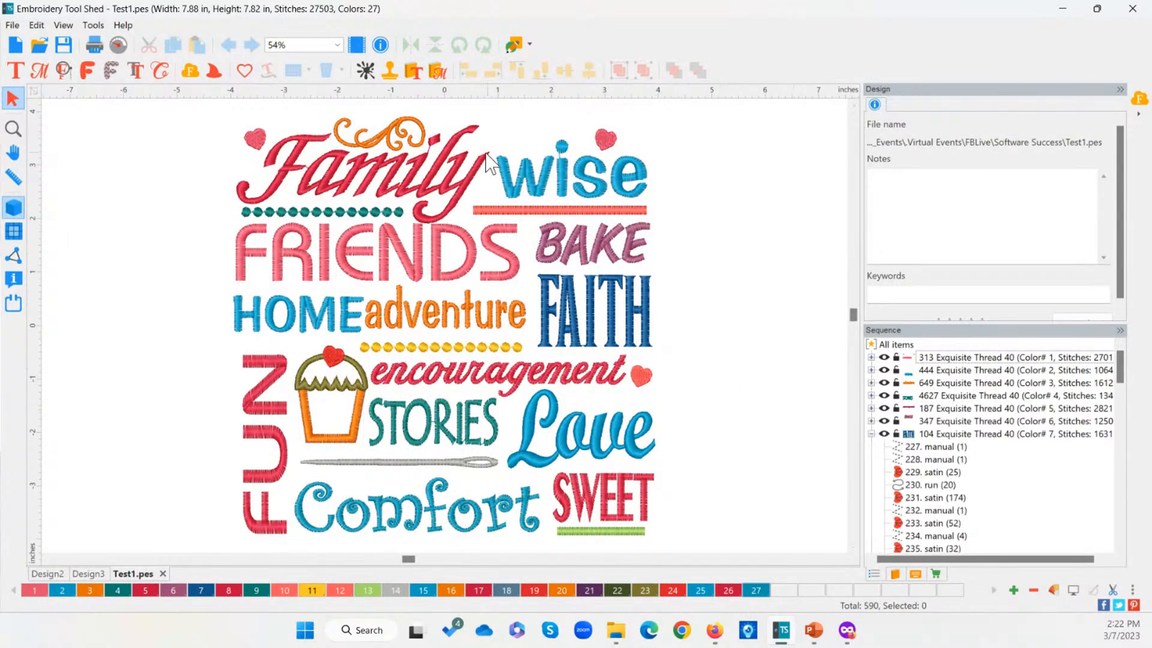
# - Delete all the stitch segments of the word "wise" from the PES design, including the dot of the i
pyautogui.click(527, 178)
pyautogui.click(495, 142)
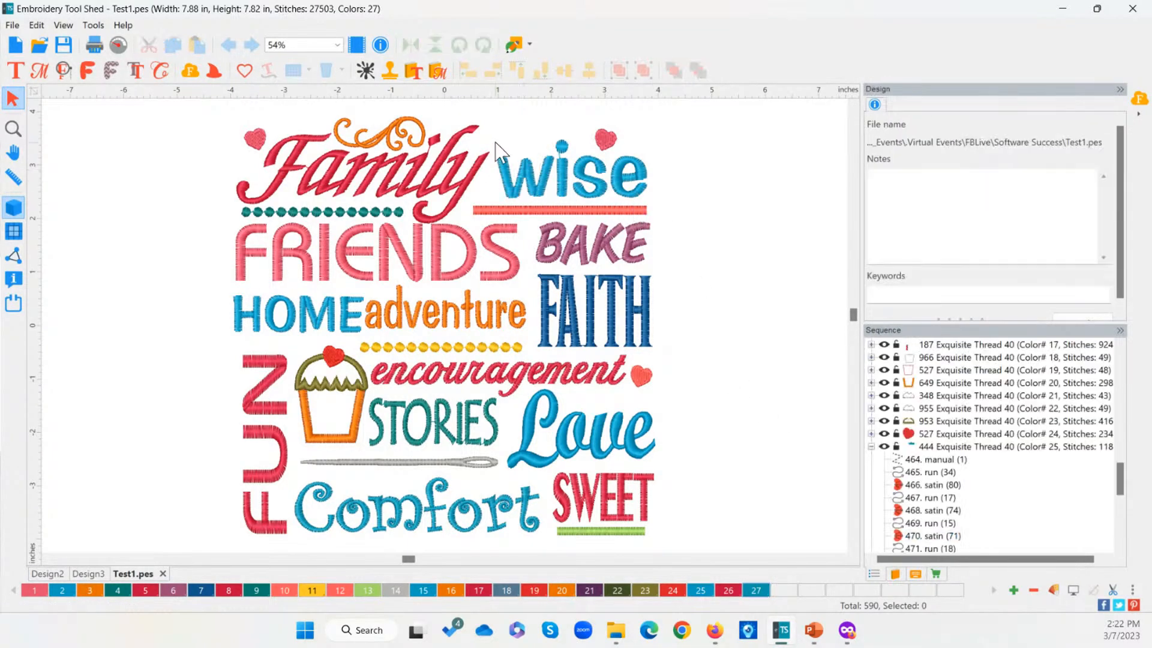
pyautogui.click(505, 179)
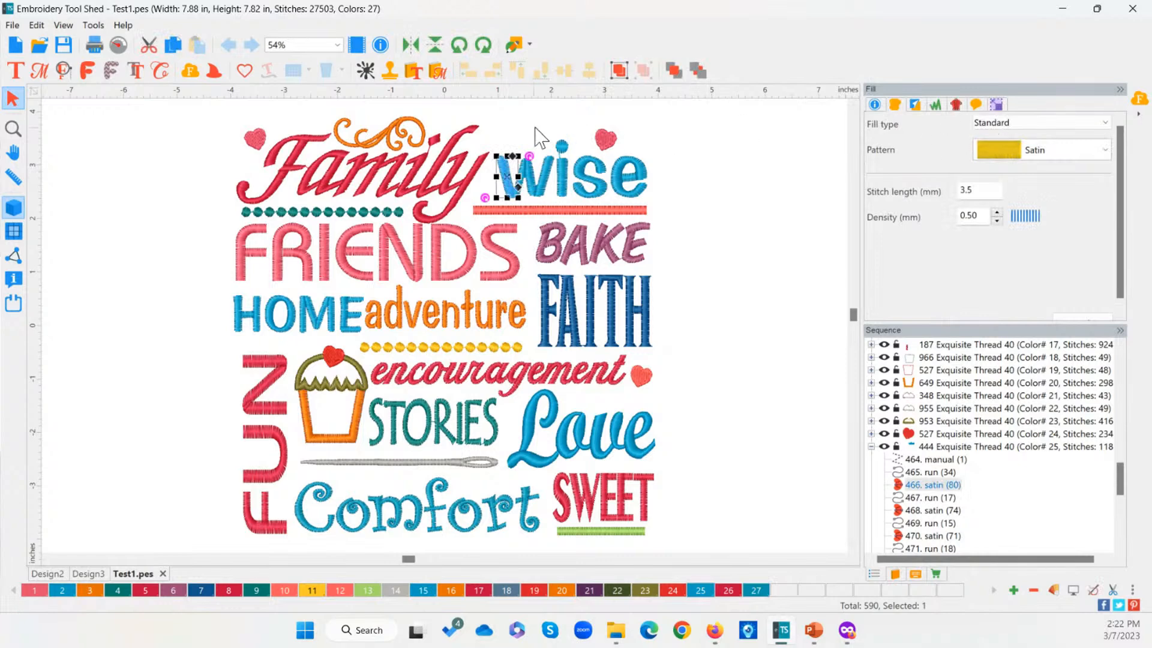
pyautogui.click(501, 128)
pyautogui.moveTo(509, 164); pyautogui.dragTo(666, 211)
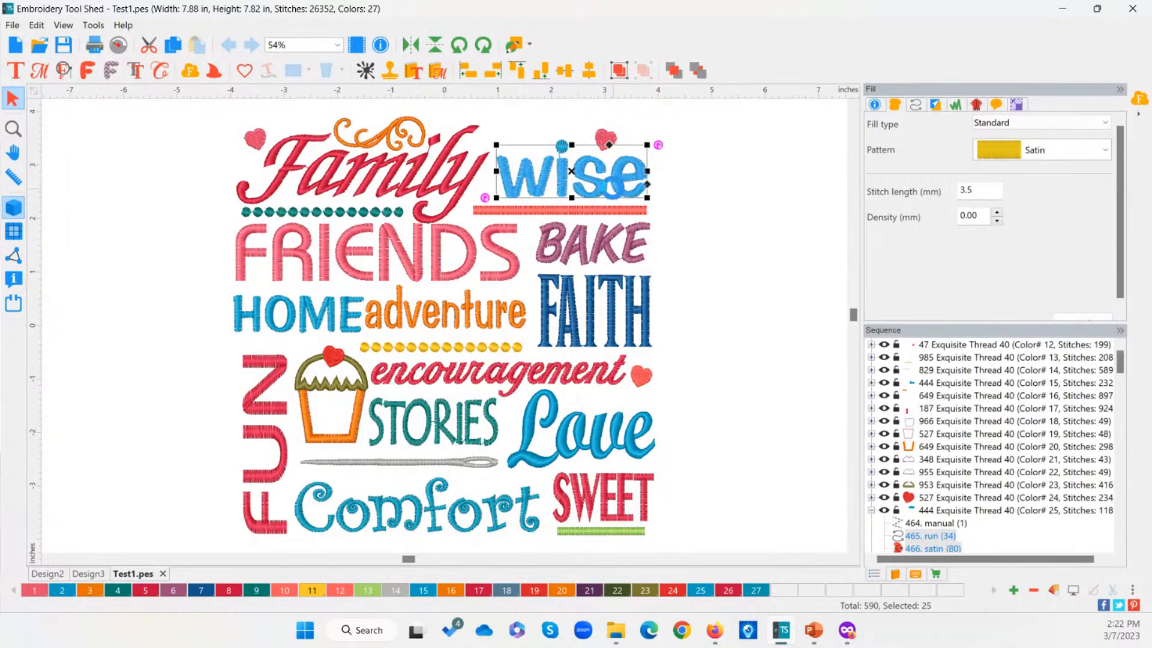
pyautogui.press('Delete')
pyautogui.press('Delete')
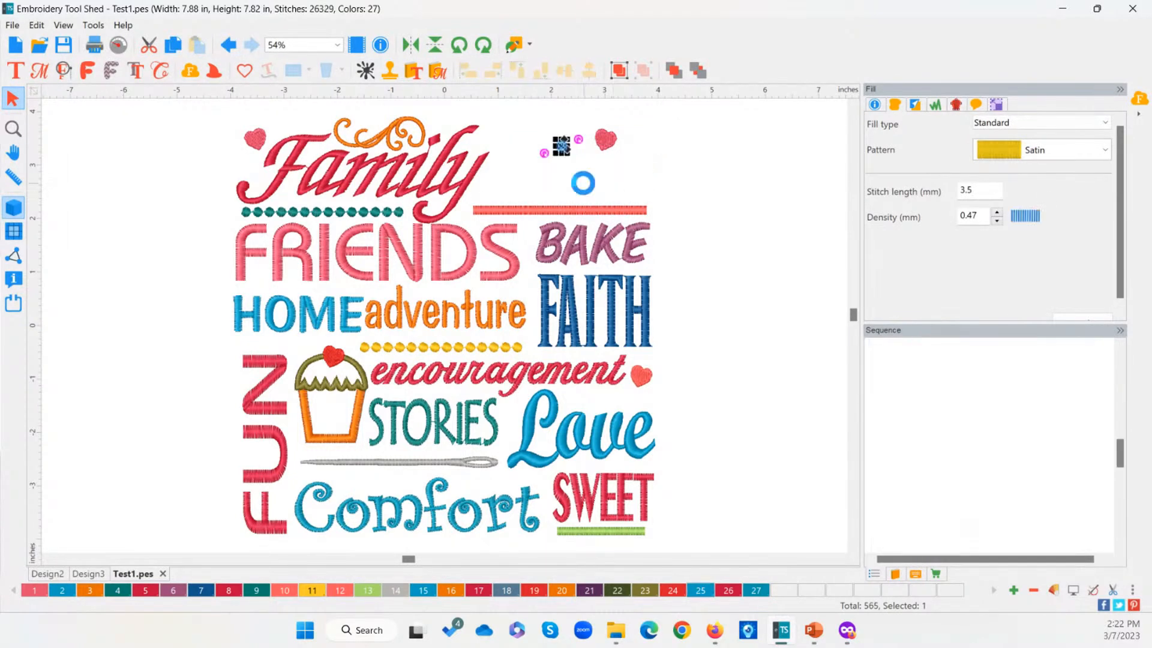
pyautogui.press('Delete')
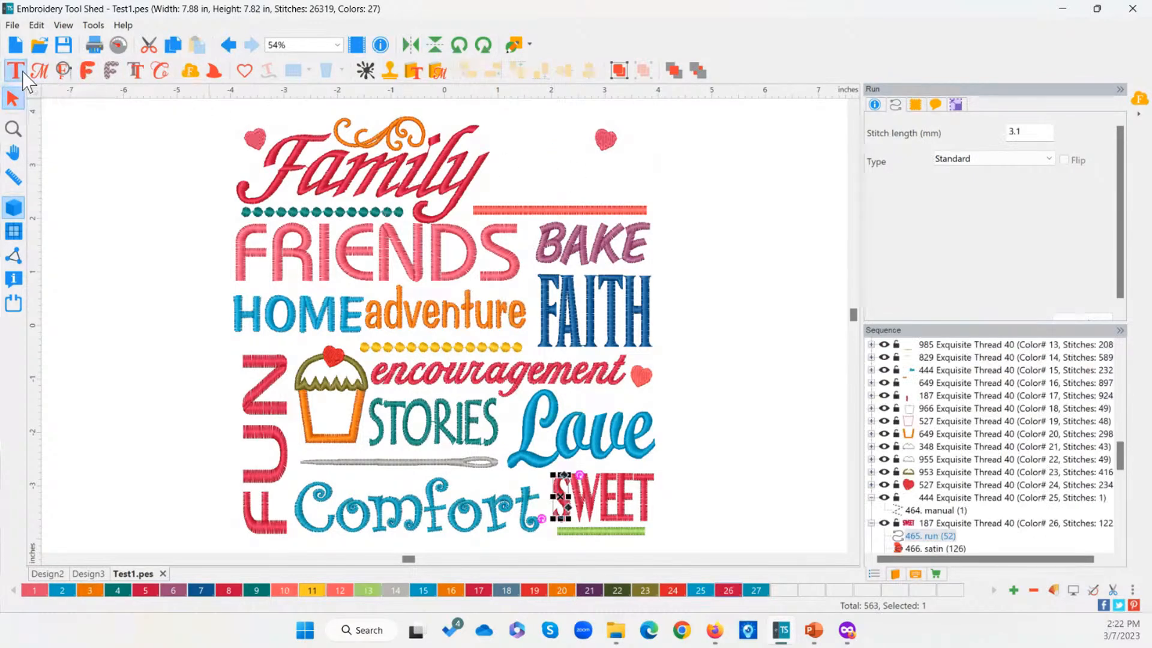
# - Add the text "wise" in the Arial font in the empty space beside Family
pyautogui.click(15, 70)
pyautogui.click(544, 153)
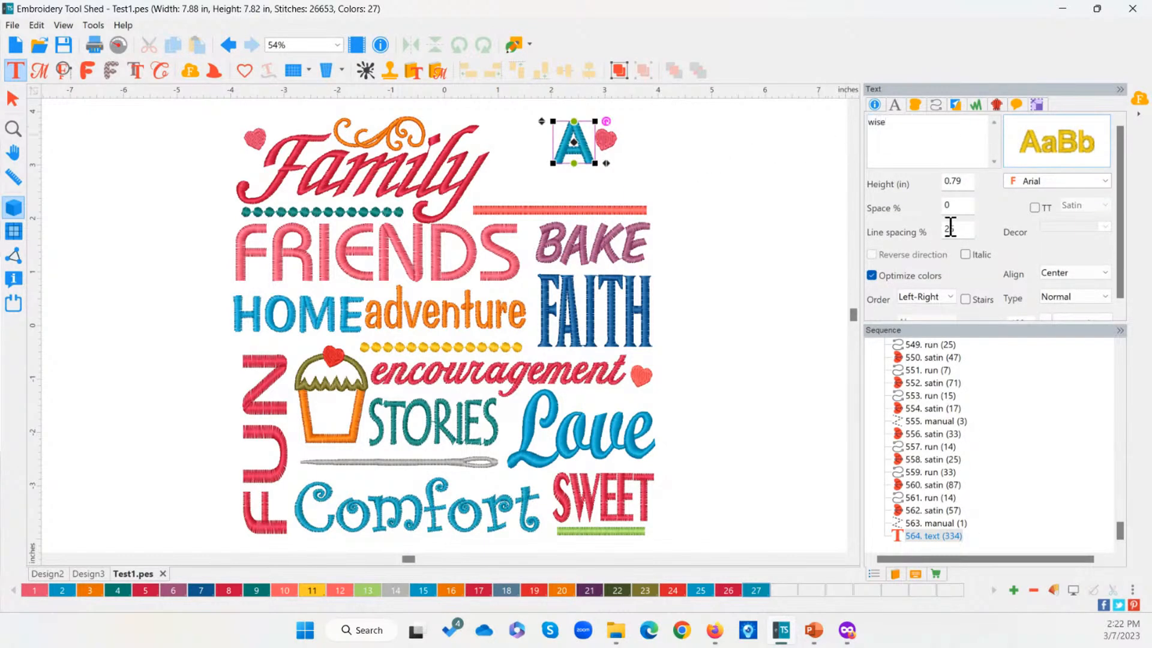
pyautogui.click(1092, 318)
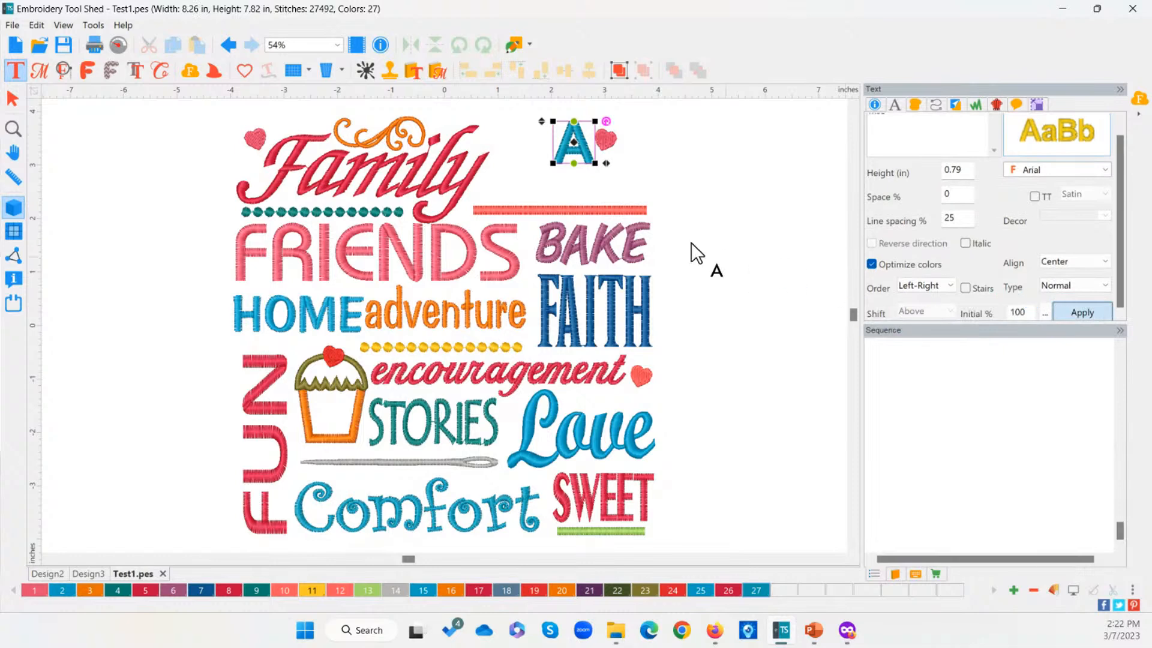
# - Move the new word "wise" onto the coral line beside Family and enlarge it to about 0.96 in high
pyautogui.moveTo(573, 207); pyautogui.dragTo(558, 204)
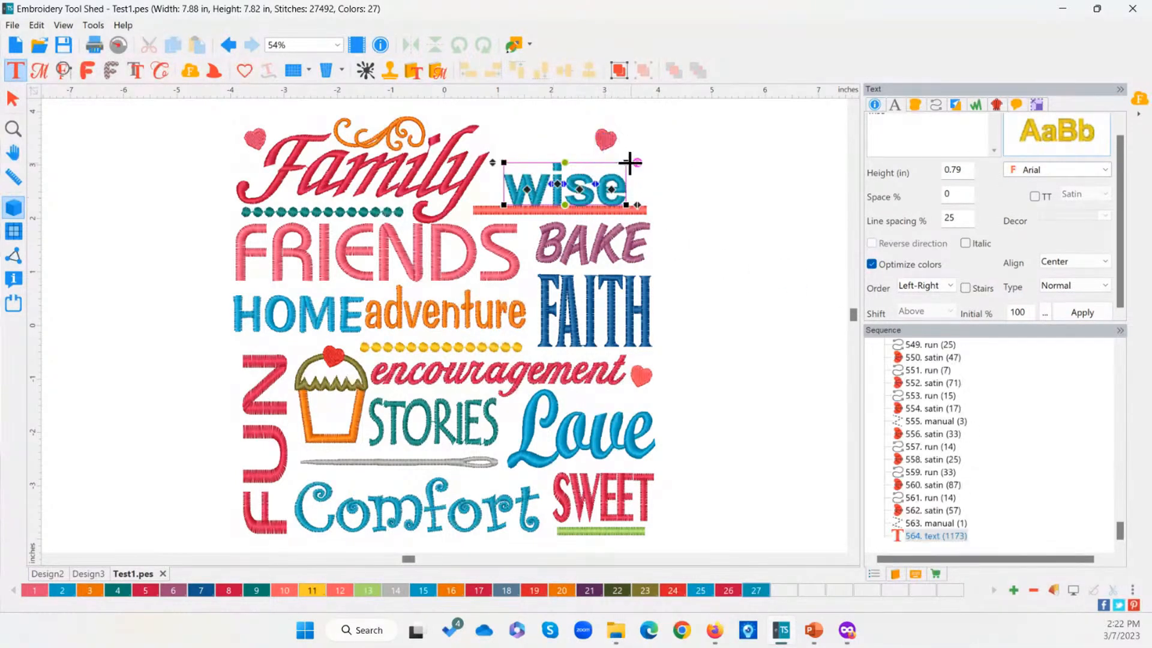
pyautogui.moveTo(488, 162); pyautogui.dragTo(519, 153)
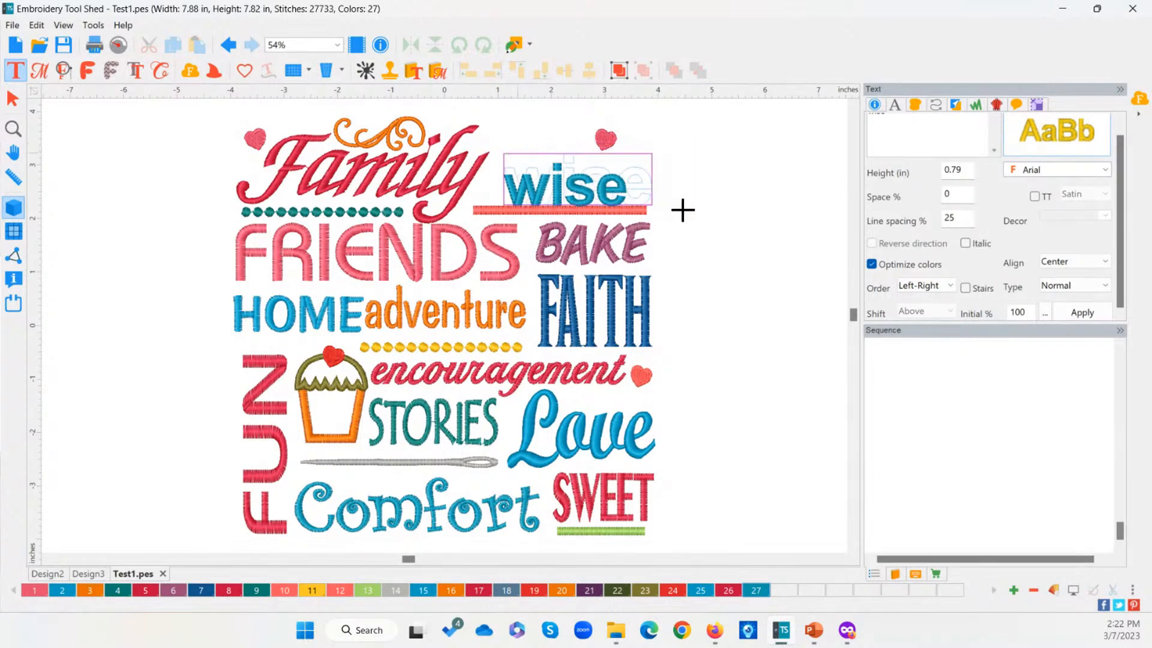
pyautogui.click(890, 136)
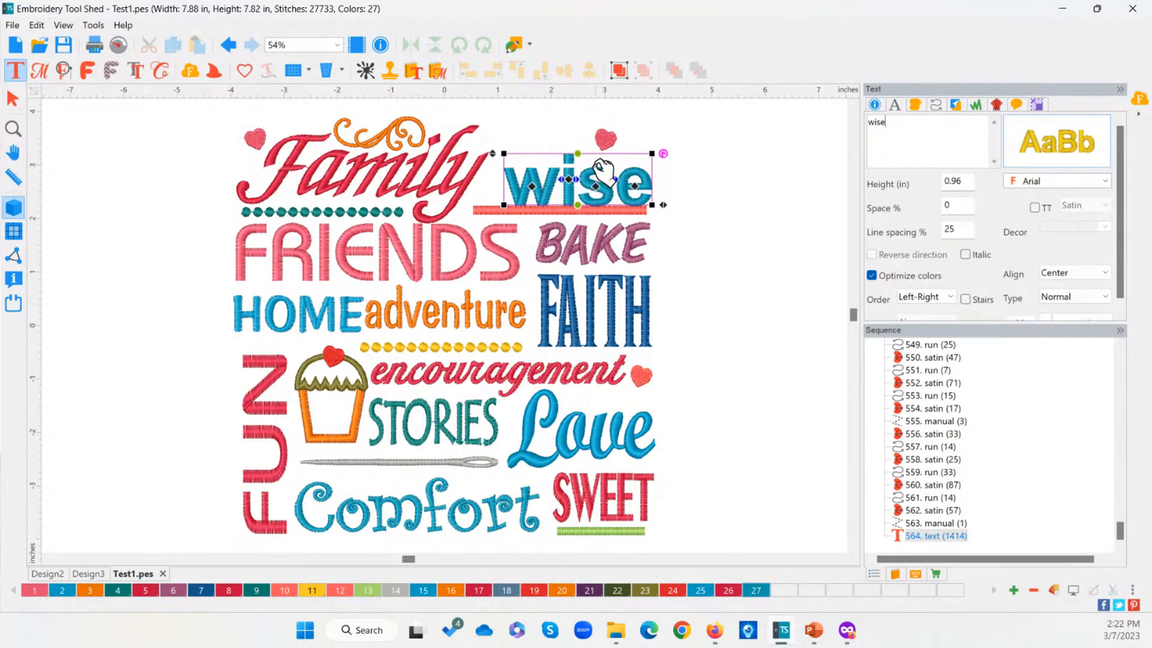
pyautogui.moveTo(603, 172); pyautogui.dragTo(598, 166)
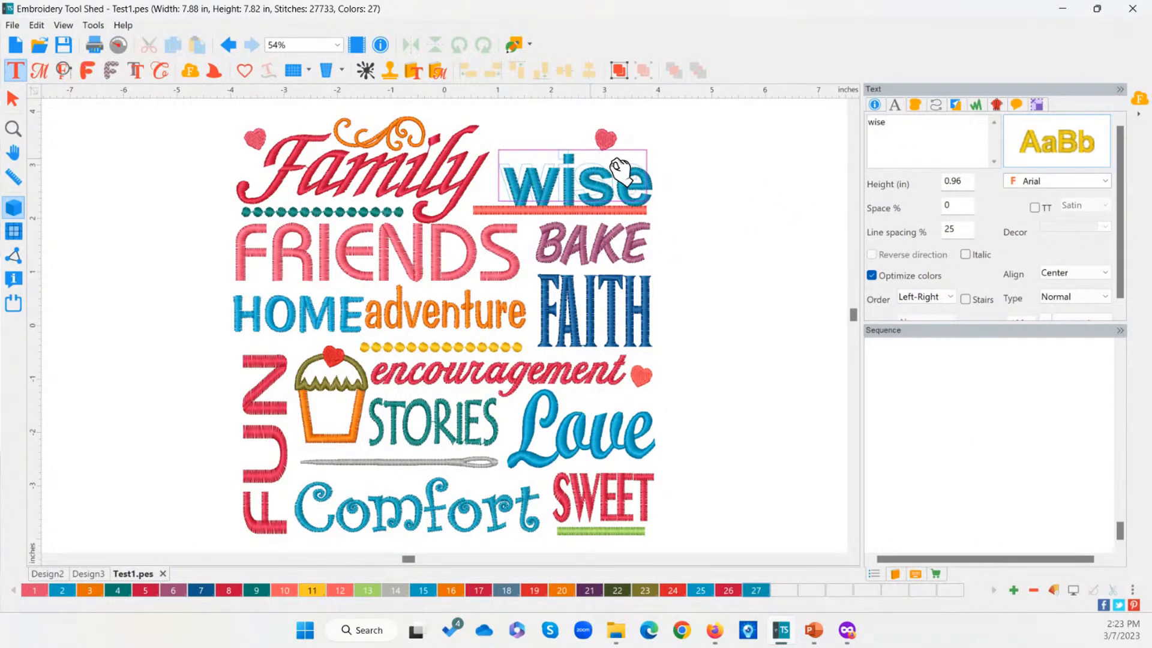
pyautogui.click(706, 185)
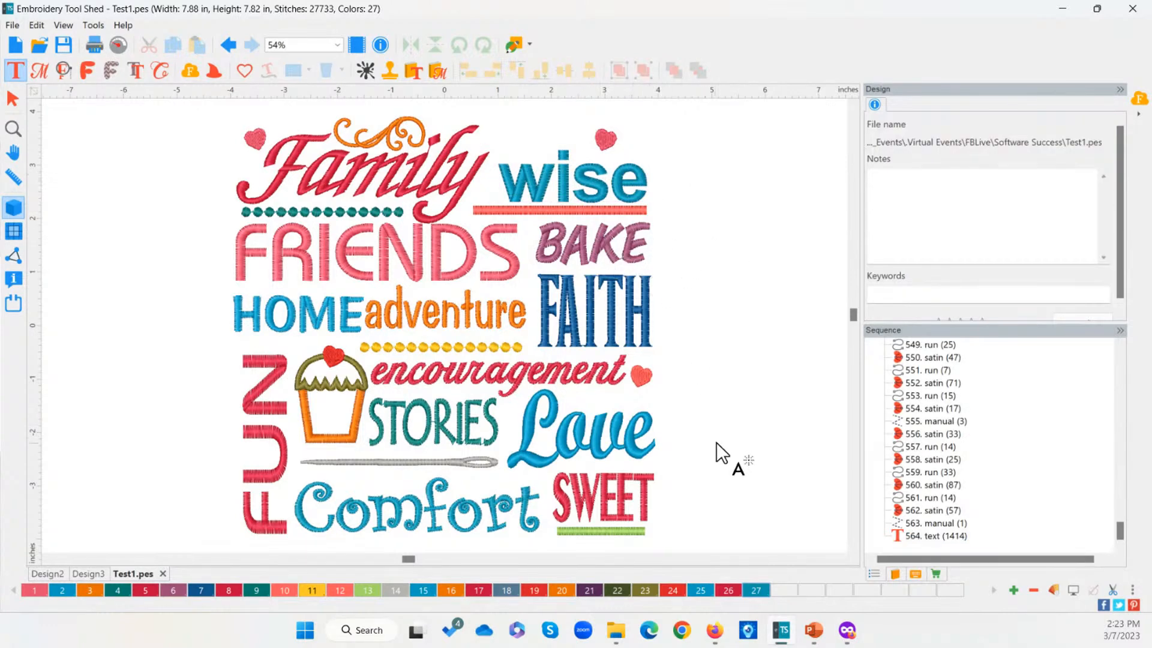
# - Close Test1.pes without saving the changes, and open the working file Test1.c2s from the Software Success folder
pyautogui.click(163, 574)
pyautogui.click(580, 367)
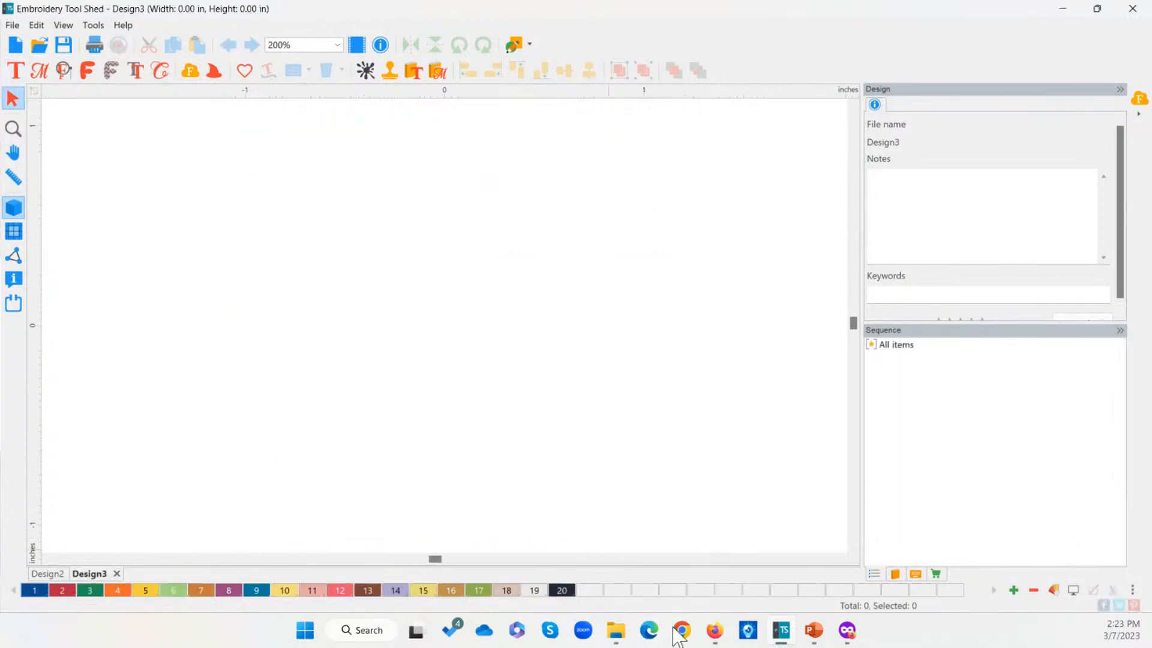
pyautogui.click(618, 631)
pyautogui.click(369, 349)
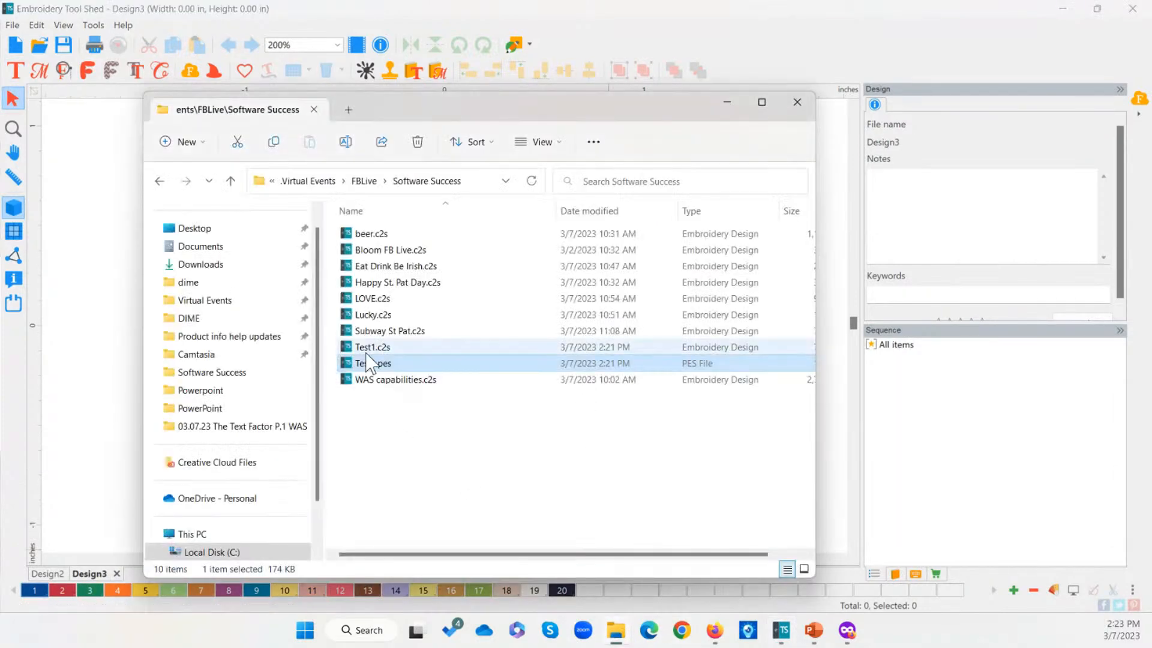
pyautogui.doubleClick(364, 349)
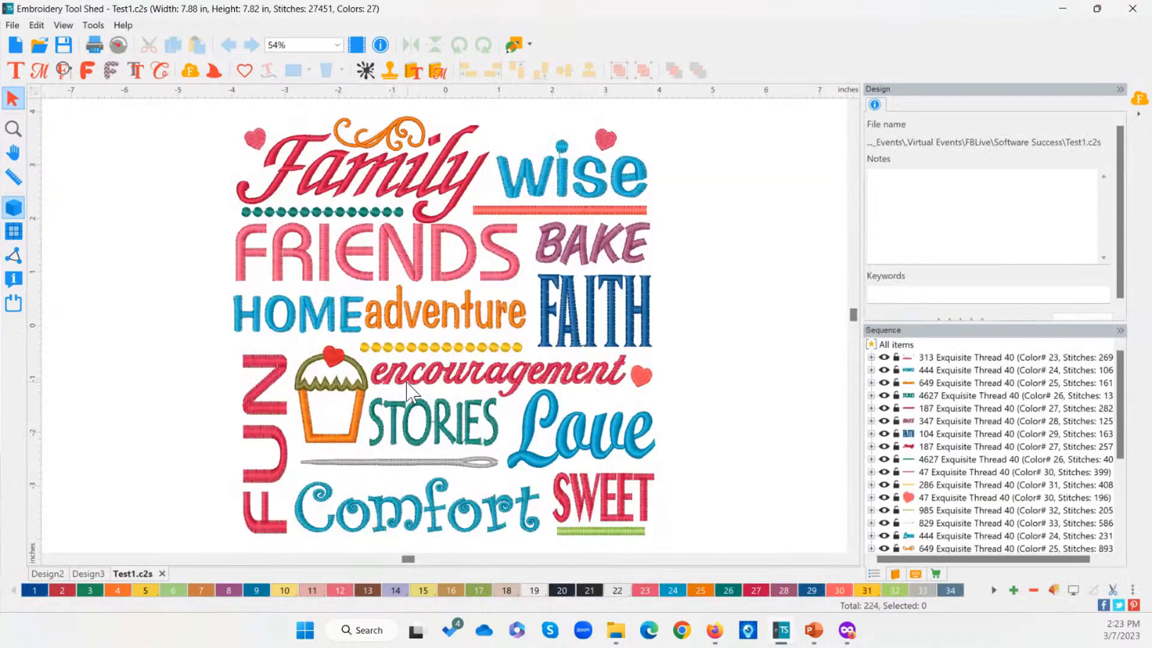
# - Change the word BAKE to "LOVE" in the Test1.c2s design
pyautogui.click(600, 246)
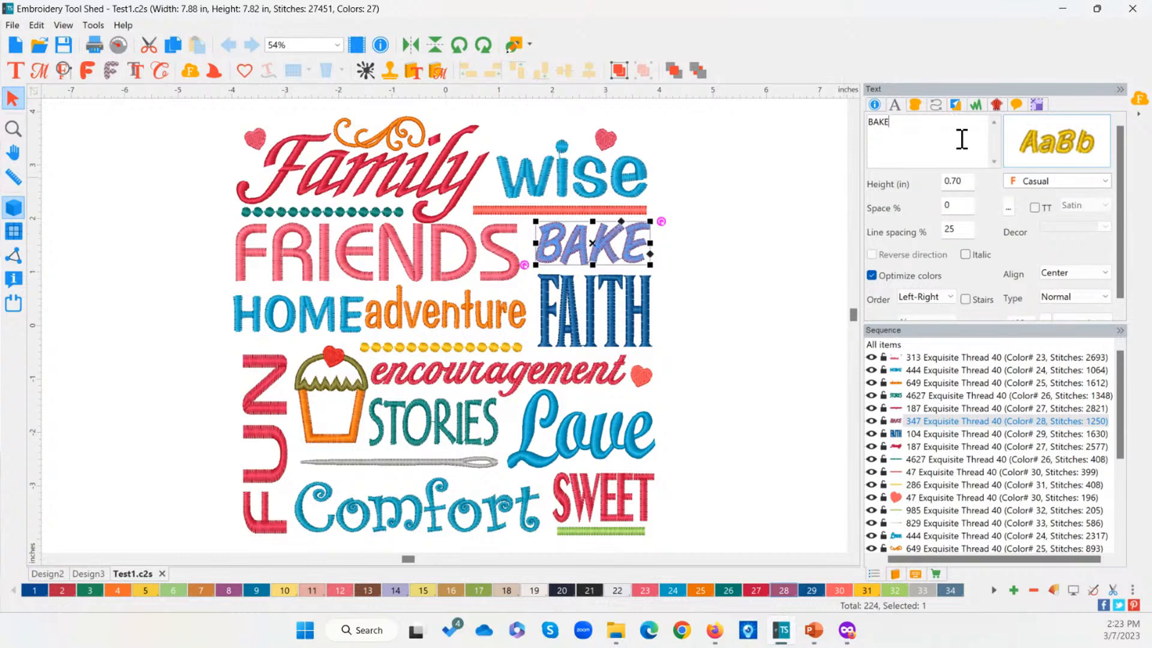
pyautogui.moveTo(962, 139); pyautogui.dragTo(825, 140)
pyautogui.write('LOVE')
pyautogui.scroll(-1, 1077, 318)
pyautogui.click(1081, 312)
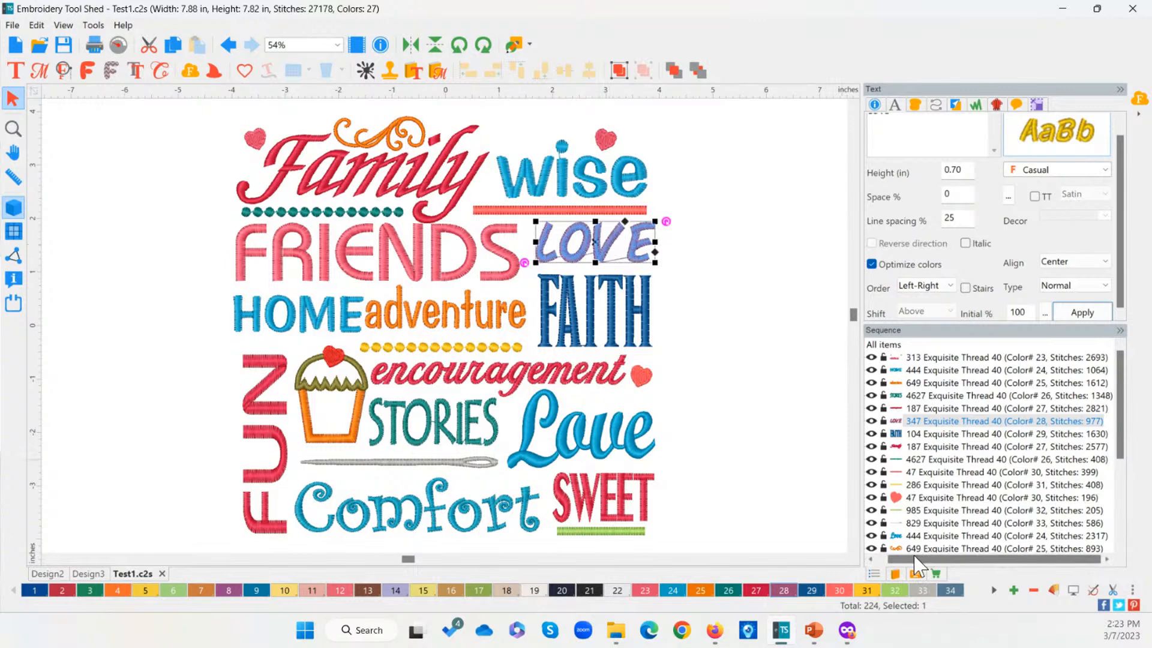
# - Select the LOVE text object in the sequence and change its font to Benquiat
pyautogui.moveTo(916, 564); pyautogui.dragTo(904, 564)
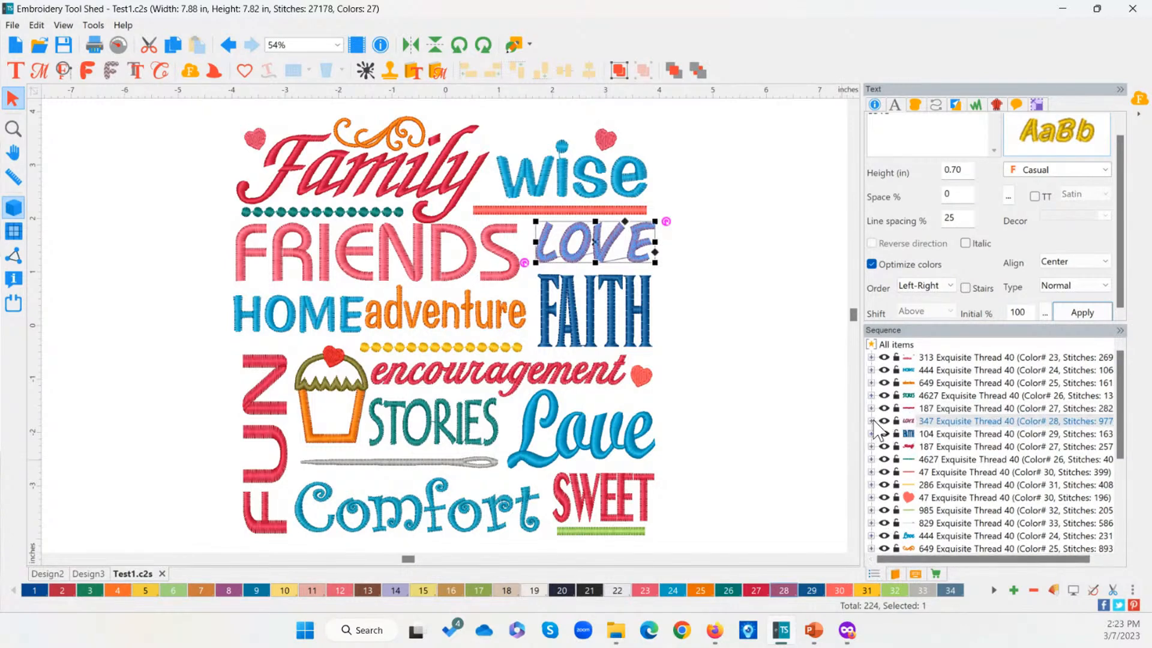
pyautogui.click(871, 420)
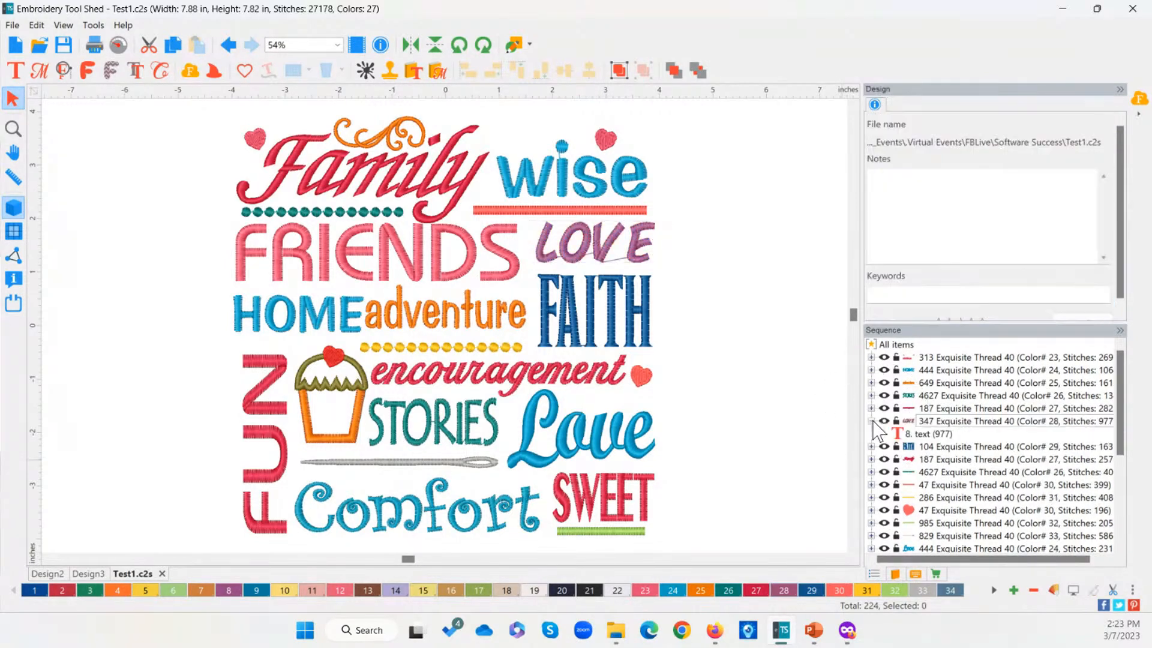
pyautogui.click(929, 434)
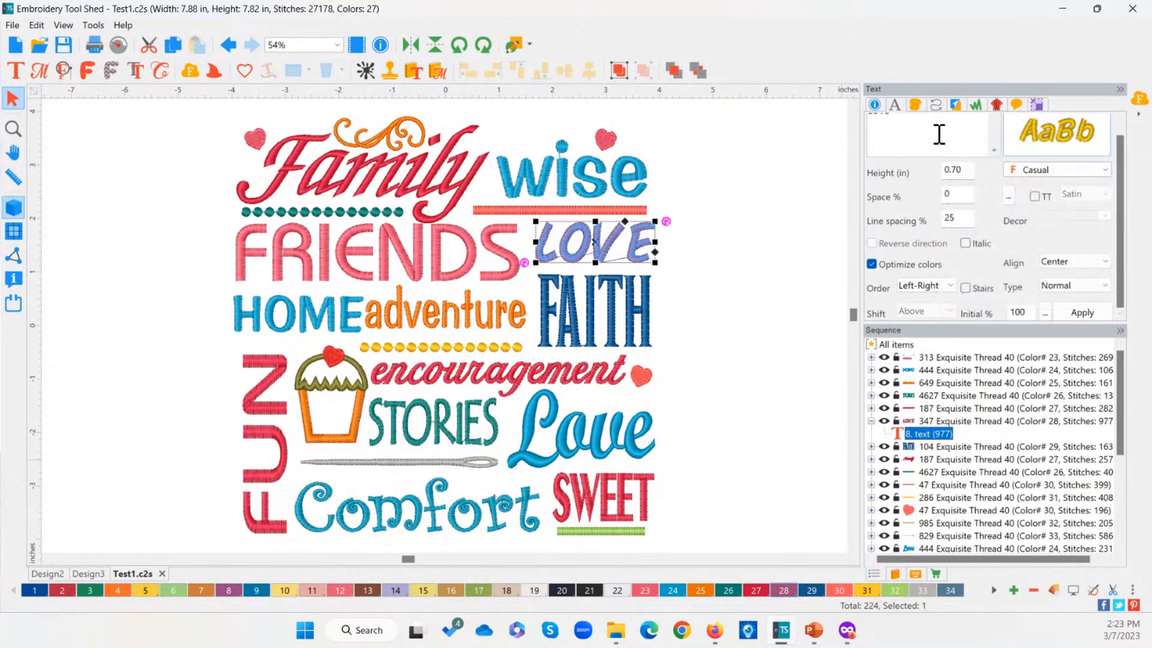
pyautogui.scroll(1, 942, 172)
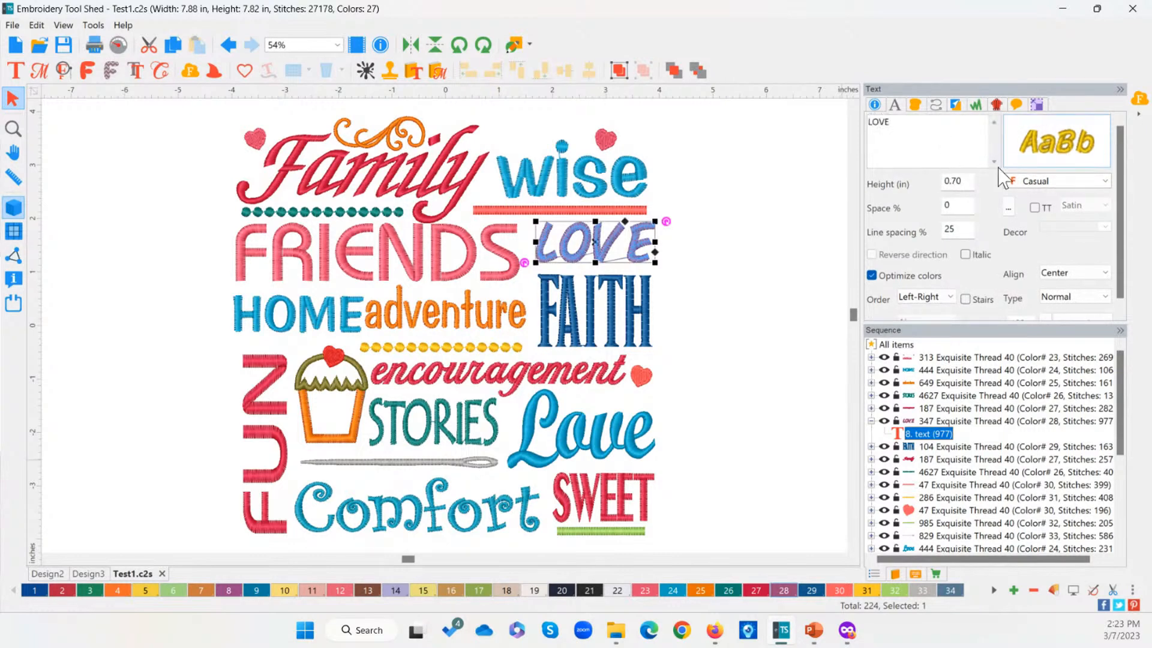
pyautogui.click(1033, 148)
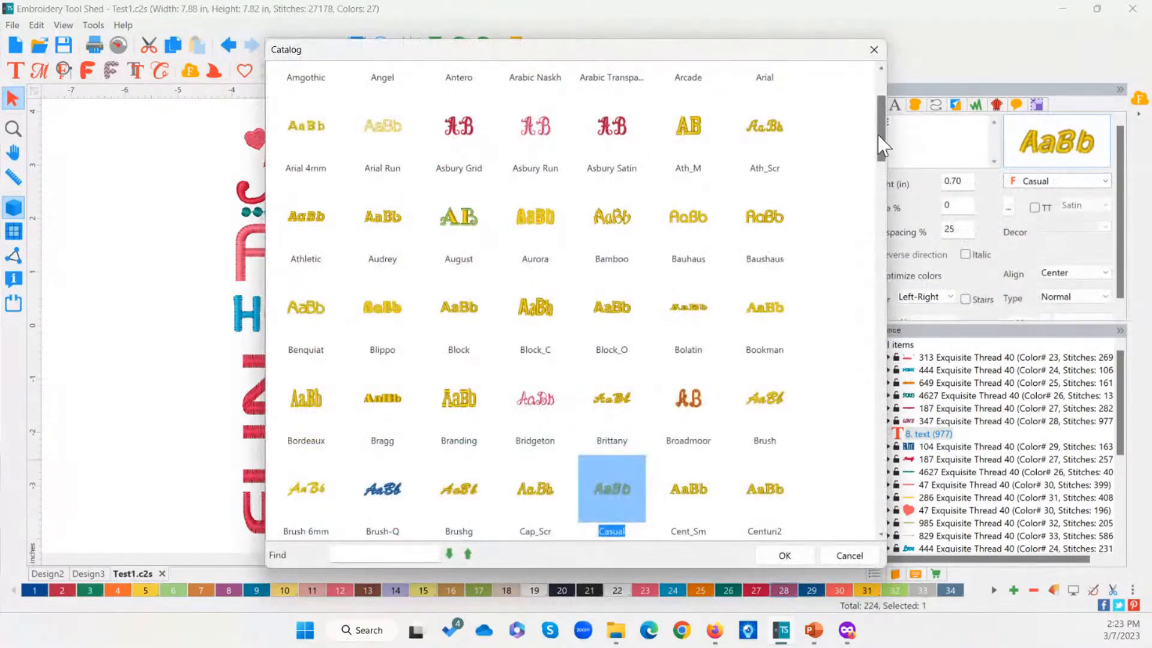
pyautogui.click(682, 222)
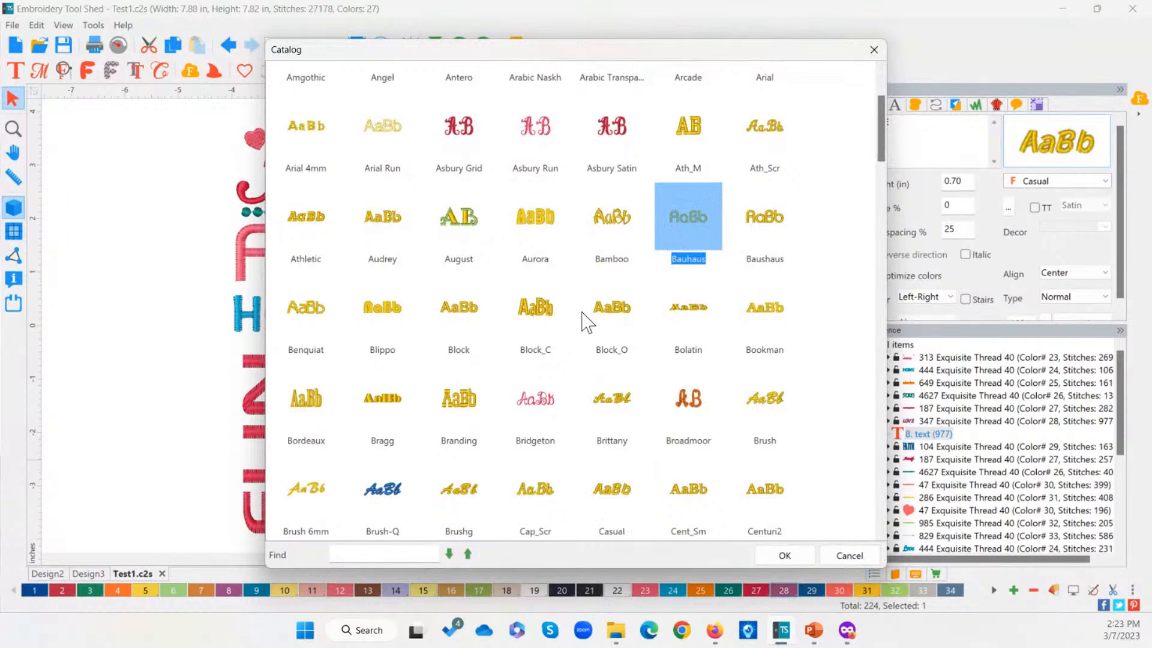
pyautogui.doubleClick(305, 308)
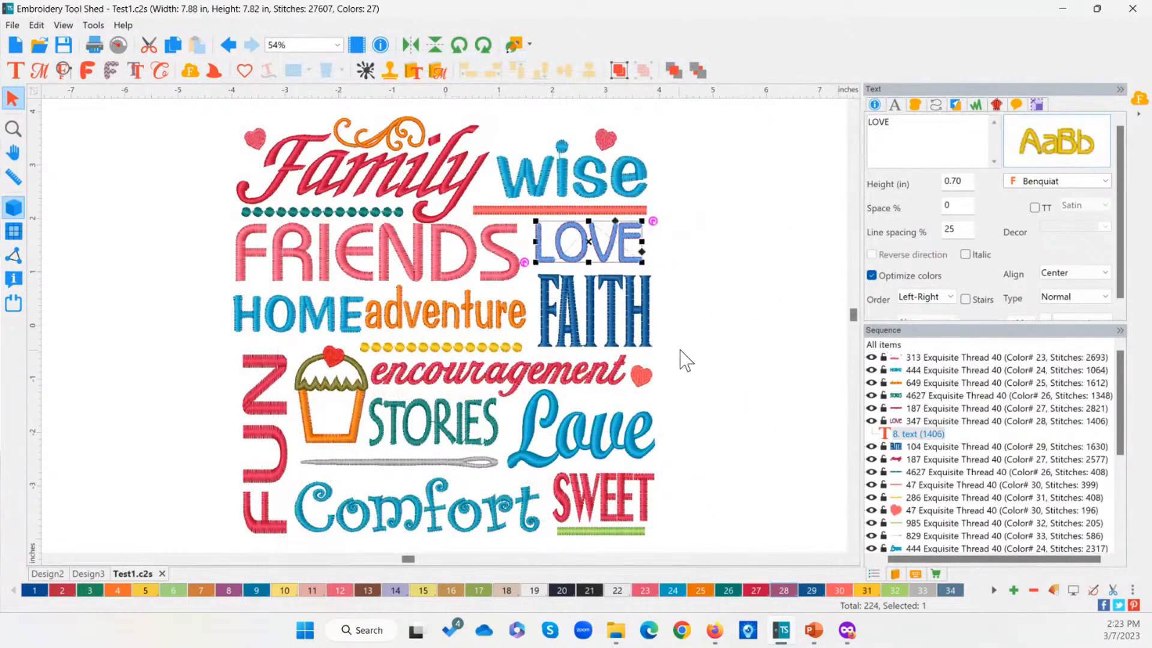
pyautogui.click(689, 272)
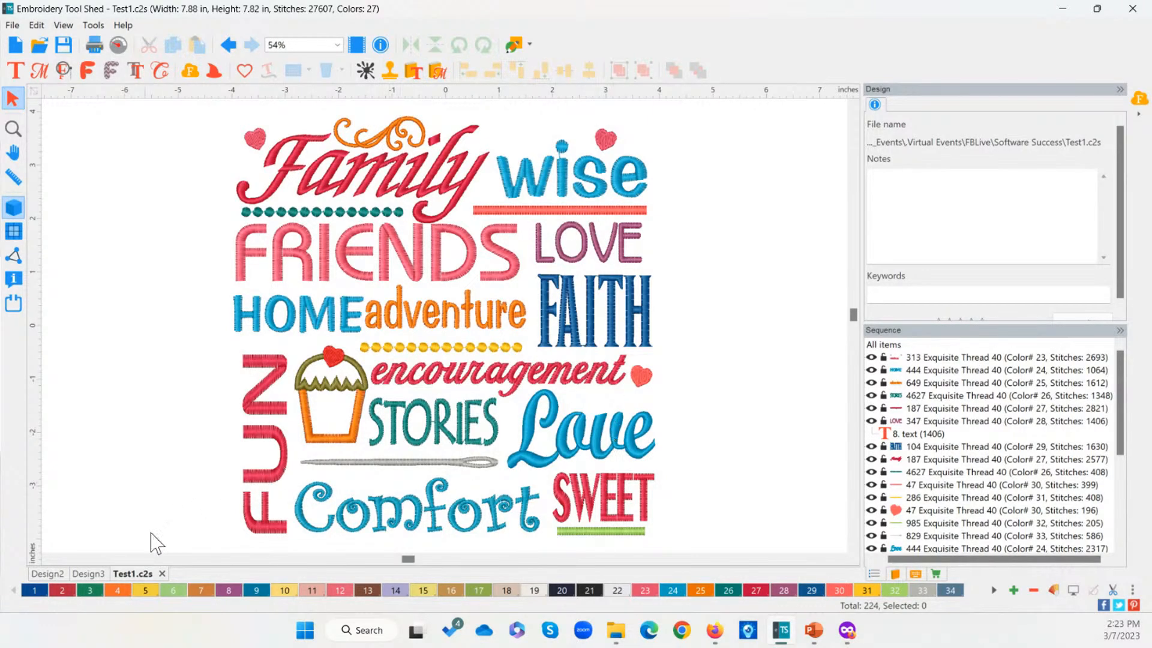
# - Cancel closing Test1.c2s and switch to the PowerPoint slide show on Word Art in Stitches
pyautogui.click(162, 574)
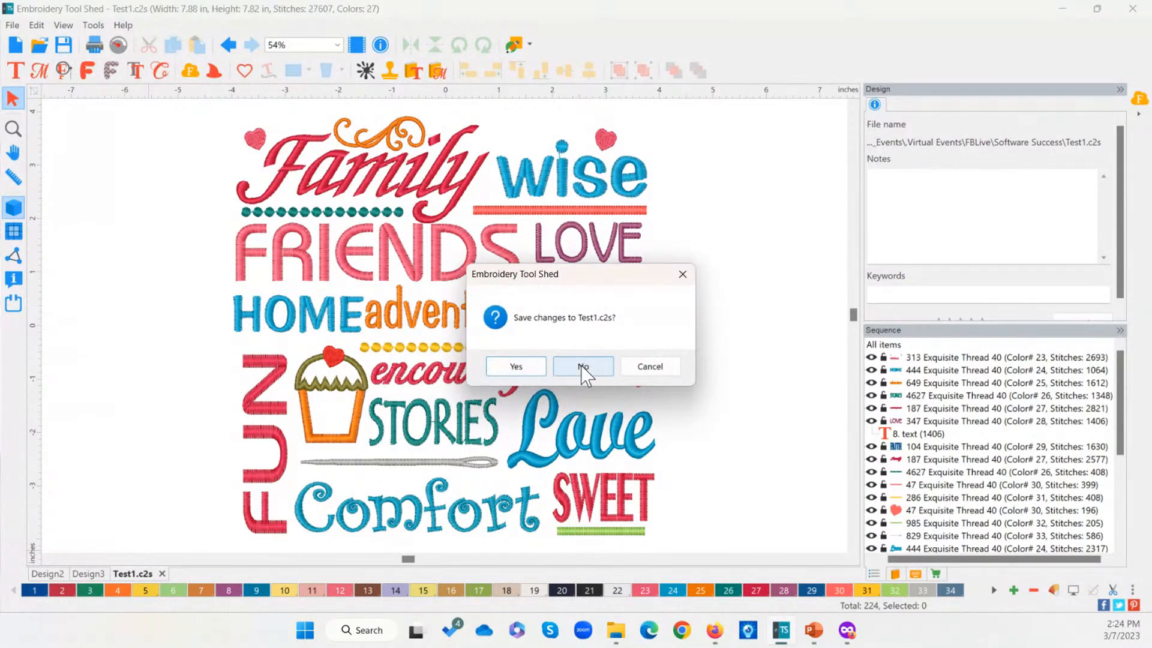
pyautogui.click(683, 274)
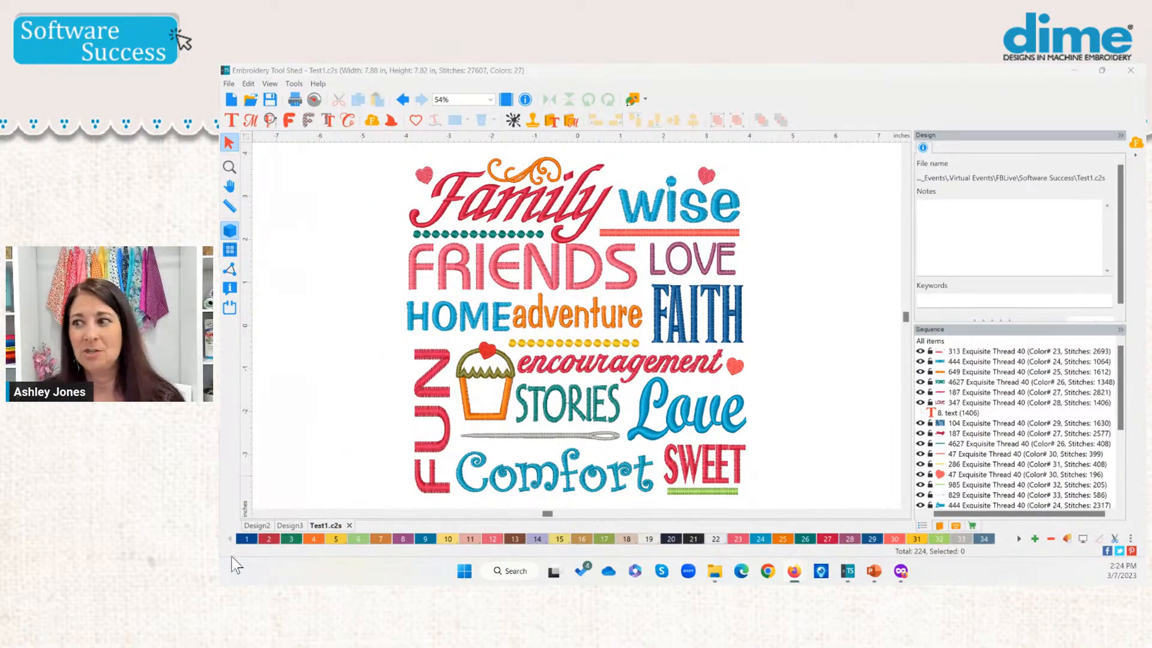
pyautogui.moveTo(870, 575)
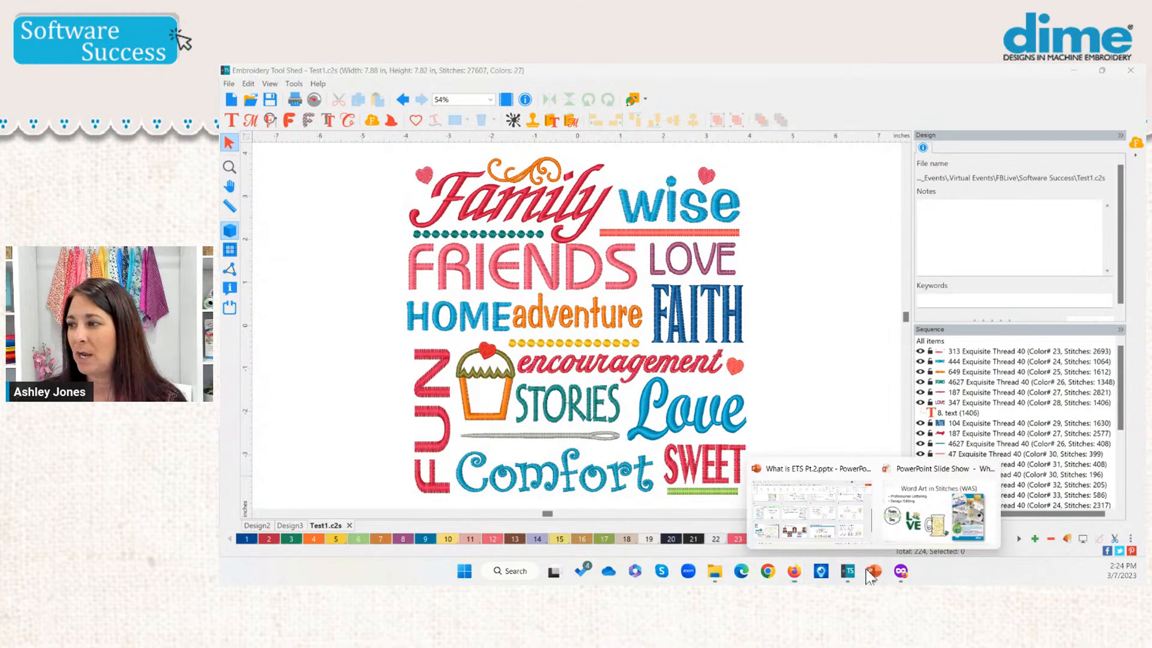
pyautogui.click(895, 495)
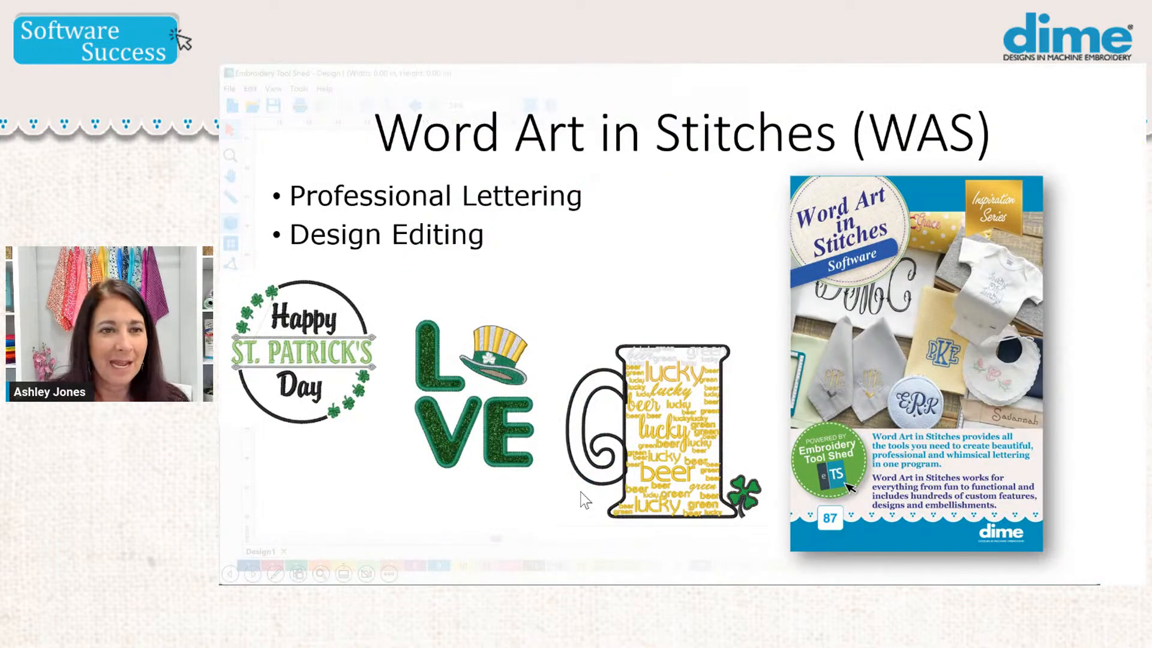
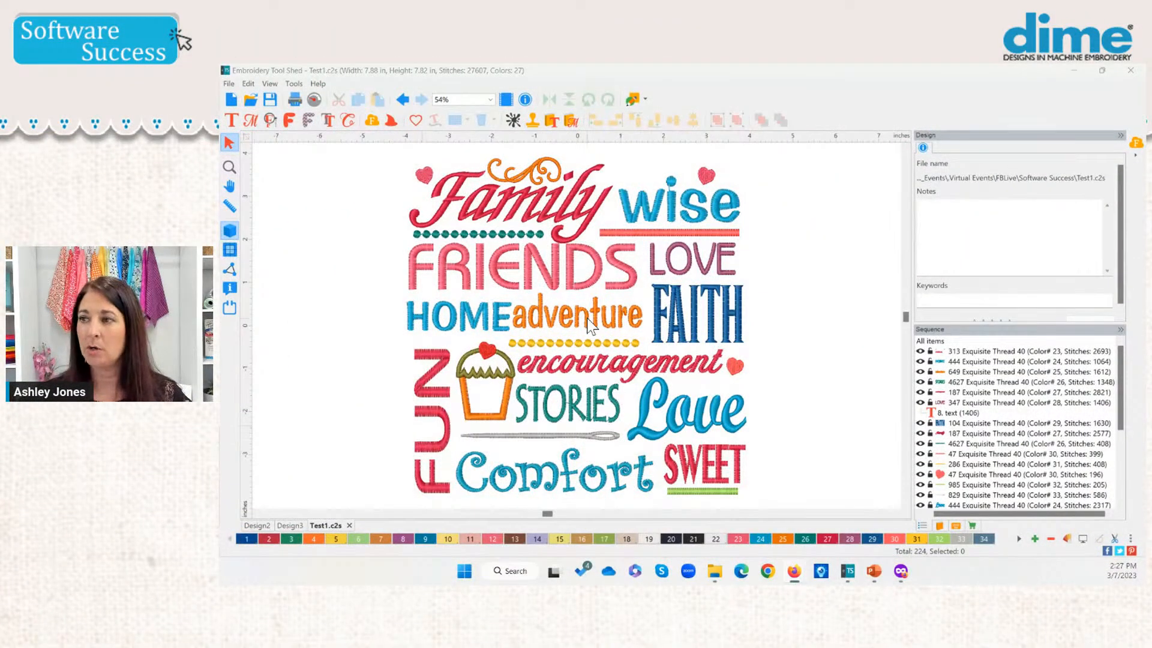
# - Select individual satin segments of the word Family in the design to inspect their fill properties
pyautogui.click(550, 208)
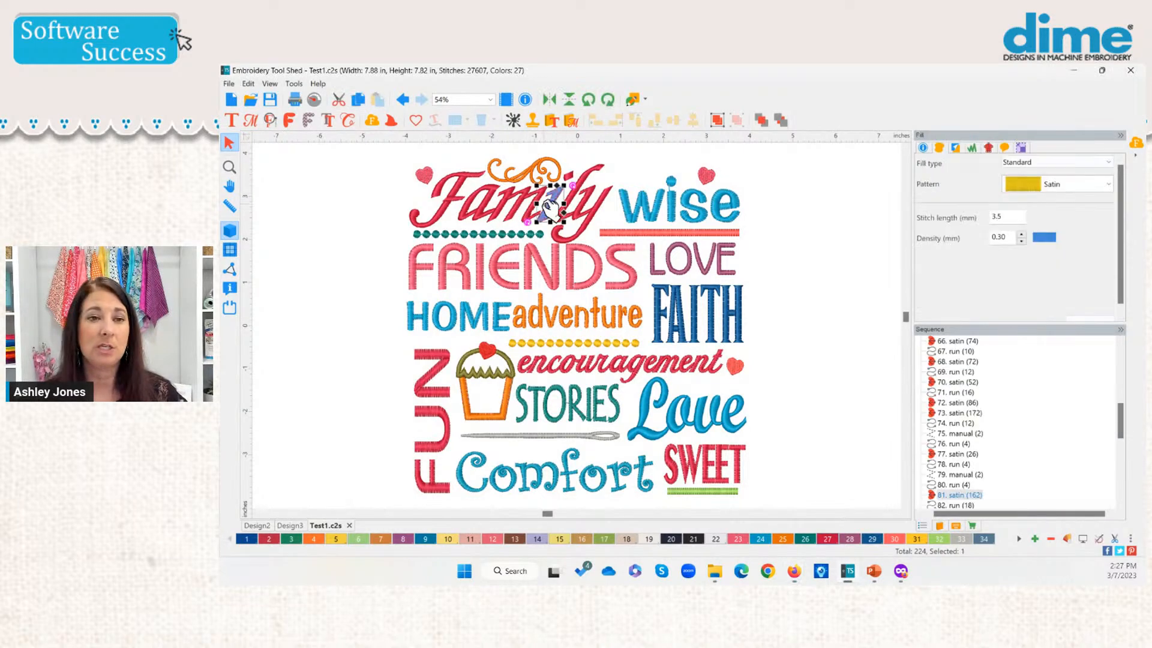
pyautogui.click(455, 199)
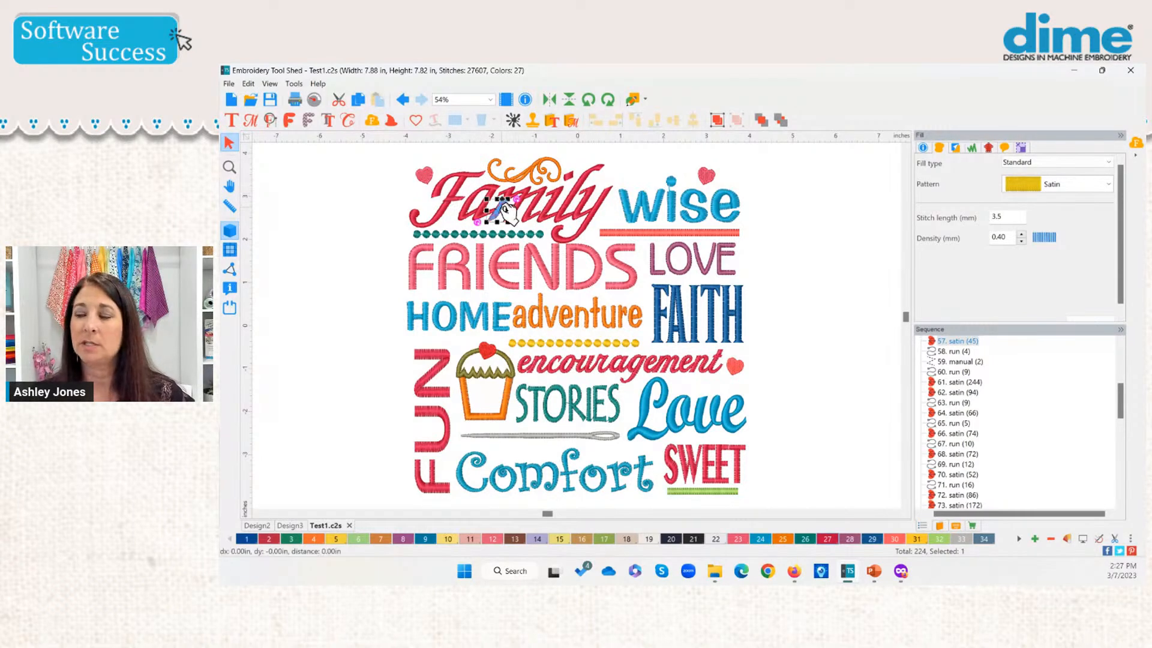
pyautogui.click(506, 215)
pyautogui.click(454, 193)
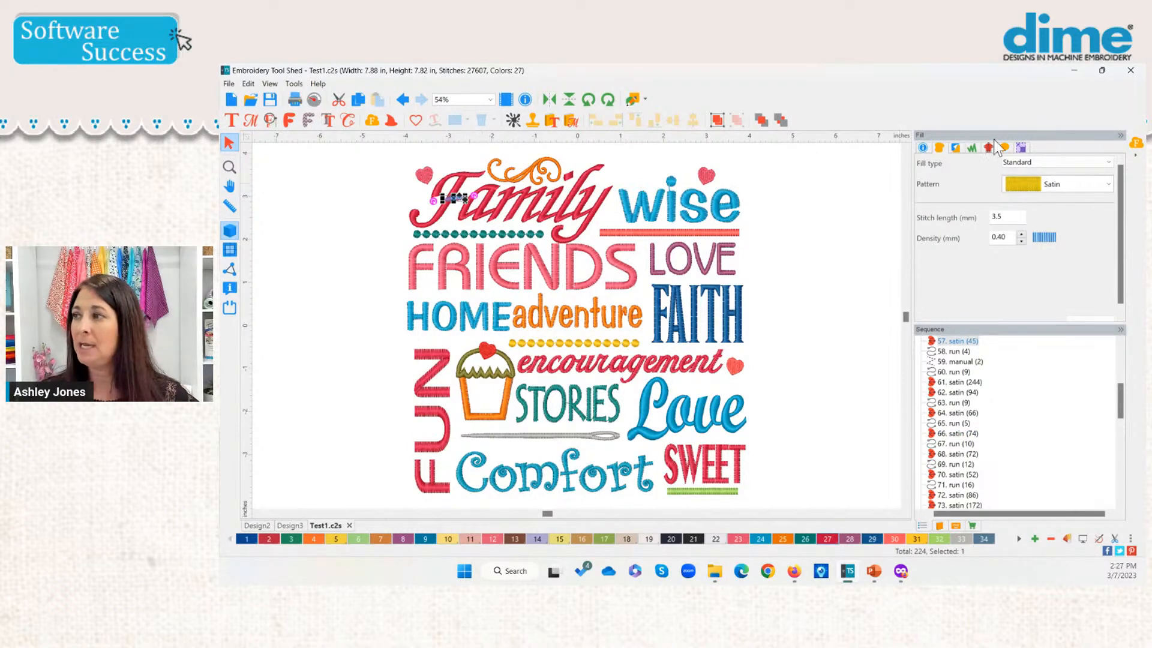
# - Expand the thread colour entry of the word Family in the sequence and inspect its separate satin and manual stitch segments
pyautogui.moveTo(1121, 401); pyautogui.dragTo(1127, 373)
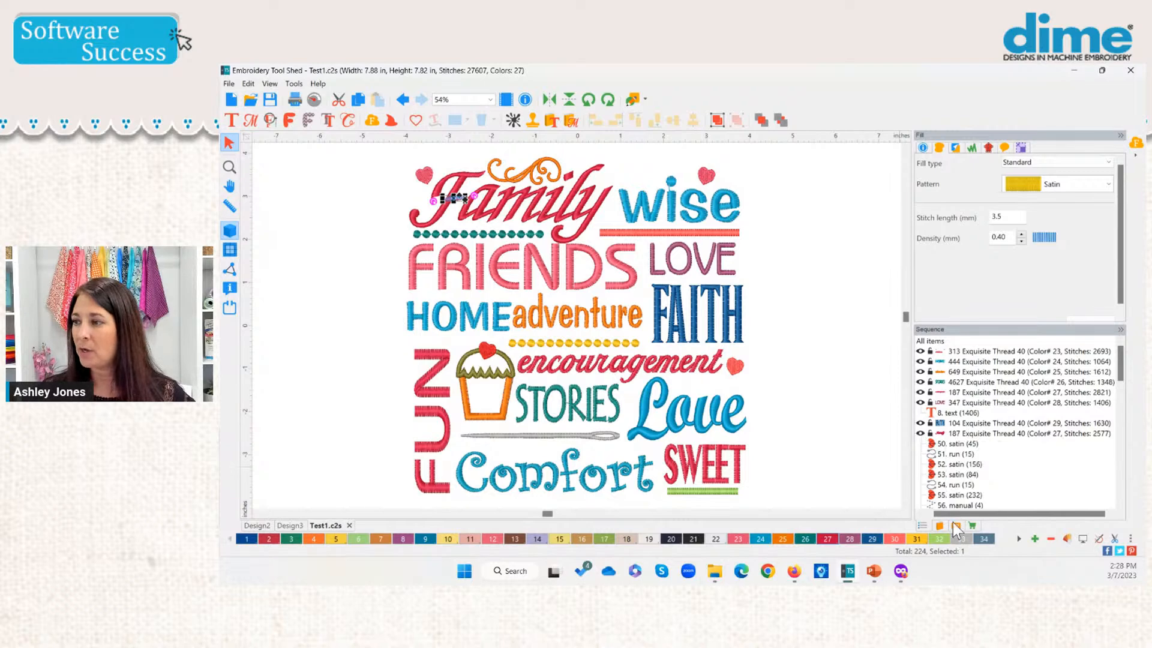
pyautogui.click(918, 514)
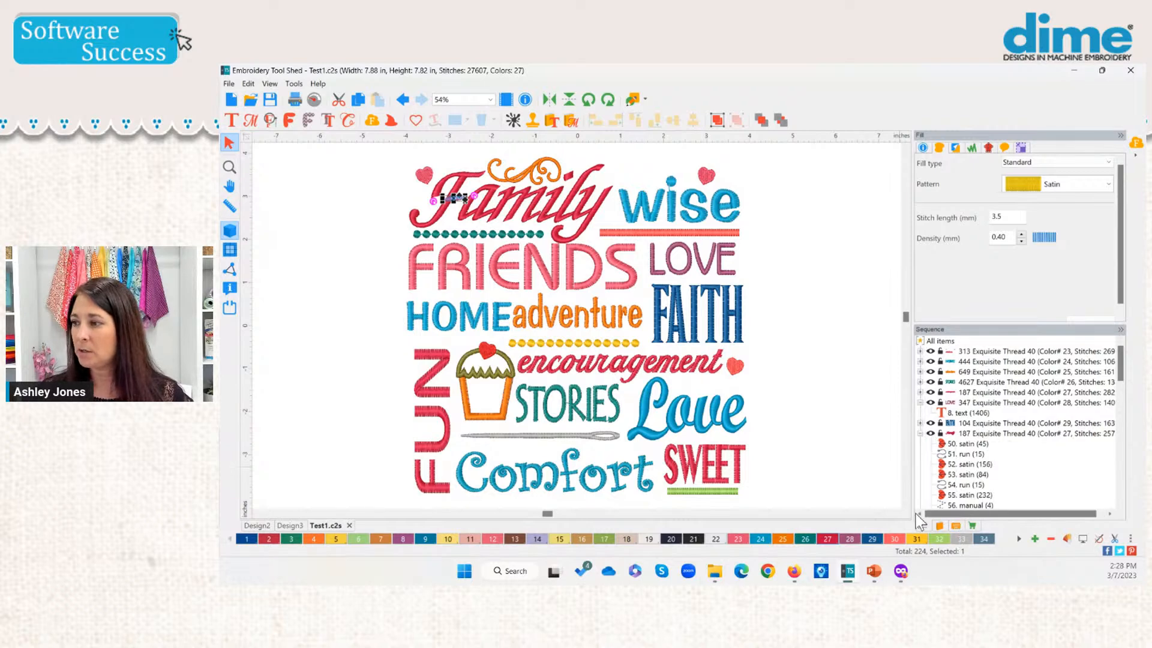
pyautogui.click(919, 433)
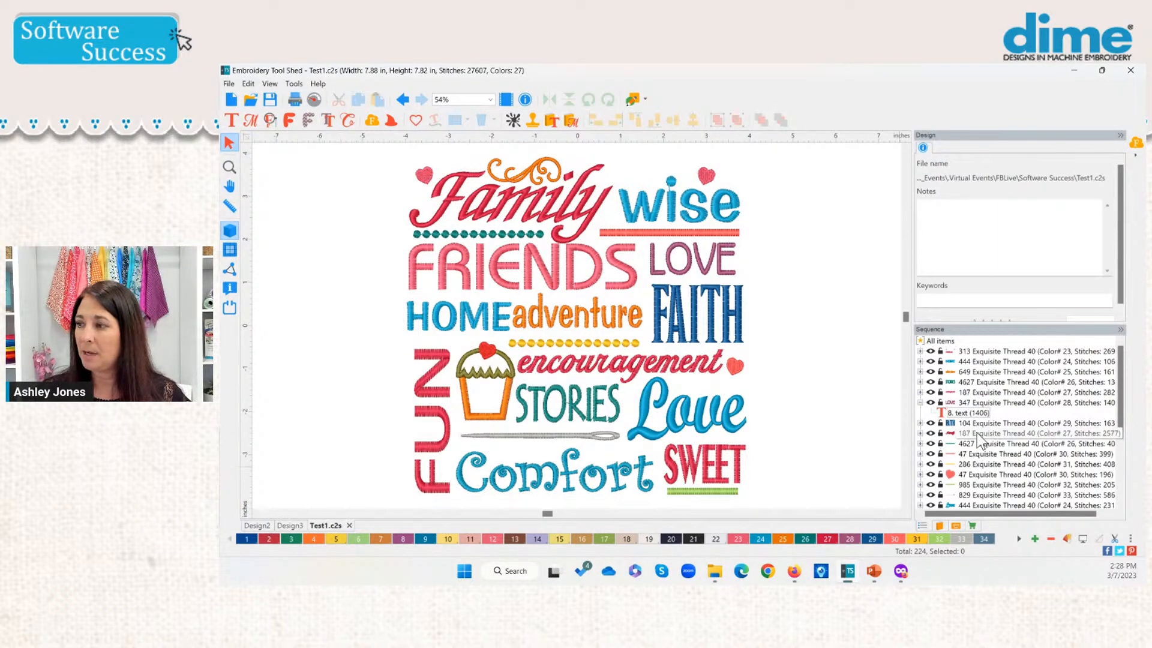
pyautogui.click(971, 433)
pyautogui.click(919, 433)
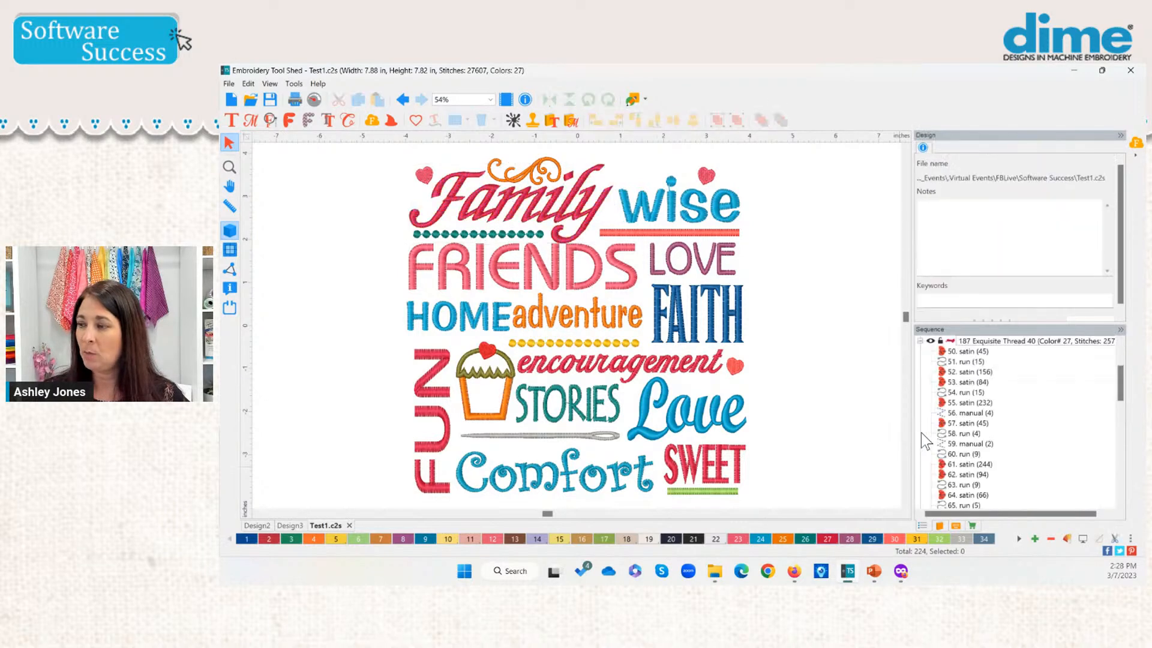
pyautogui.click(971, 372)
pyautogui.click(967, 403)
pyautogui.click(966, 442)
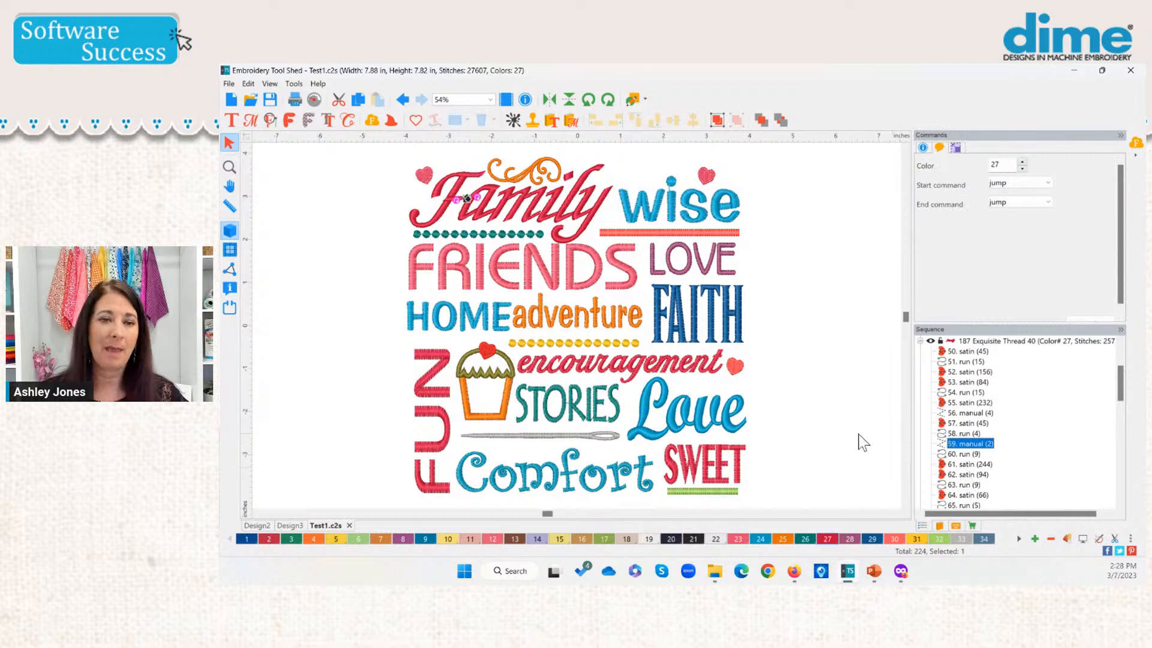
pyautogui.click(757, 256)
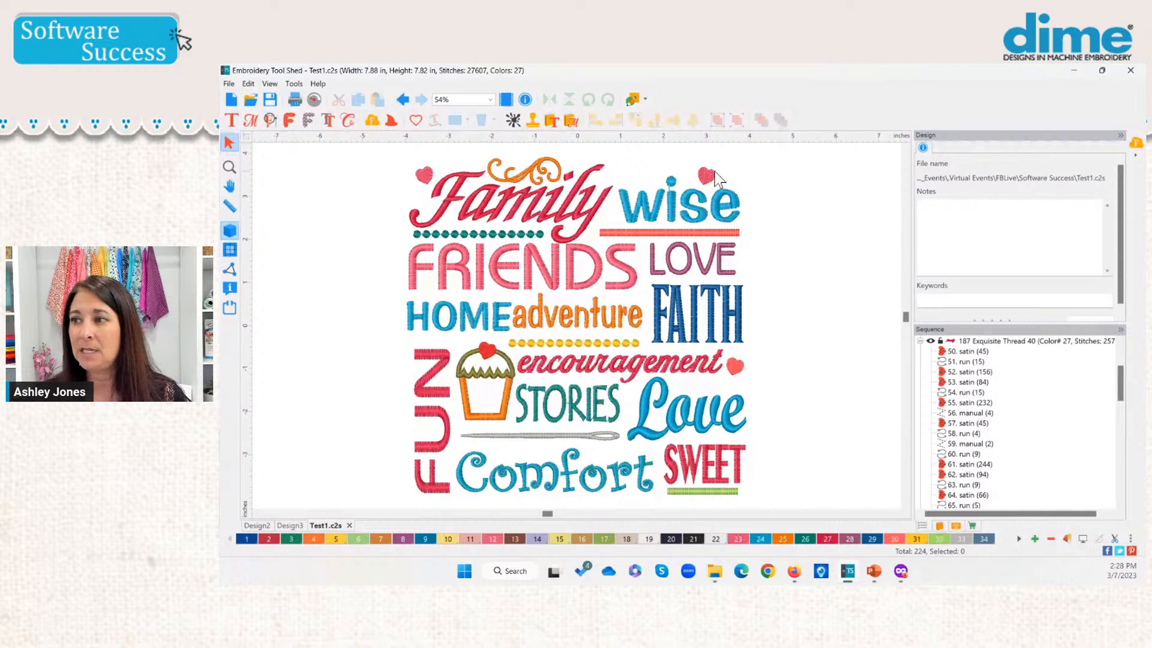
# - Try to delete the Family lettering, its ornaments and the tail of the y to make room for new text
pyautogui.click(581, 210)
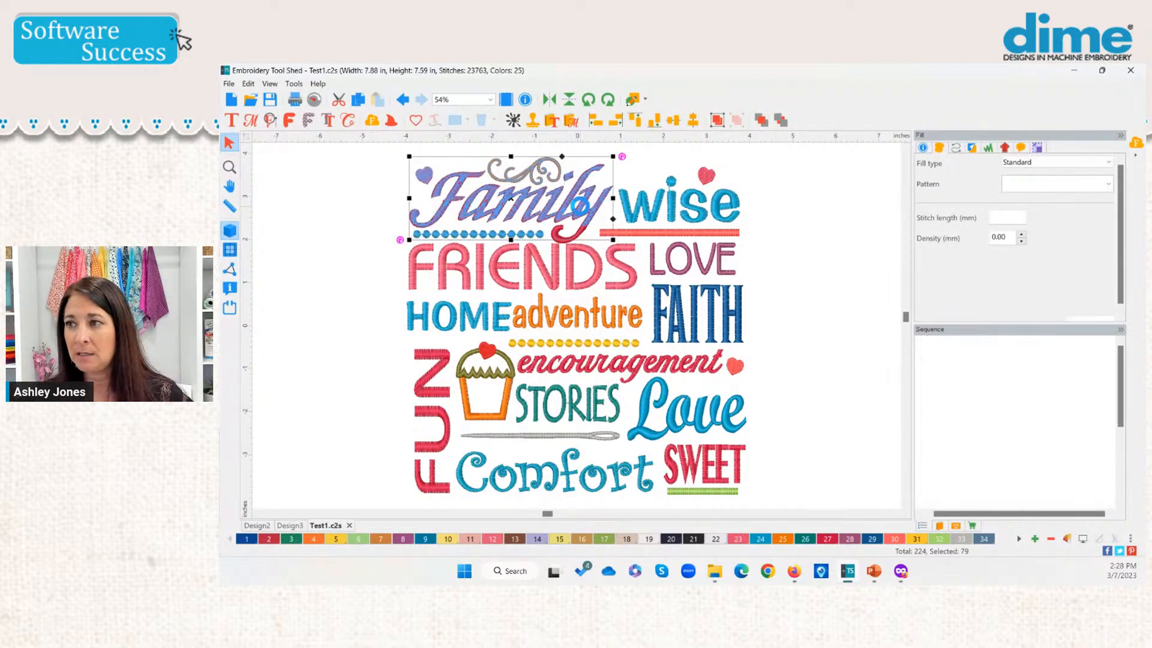
pyautogui.press('Delete')
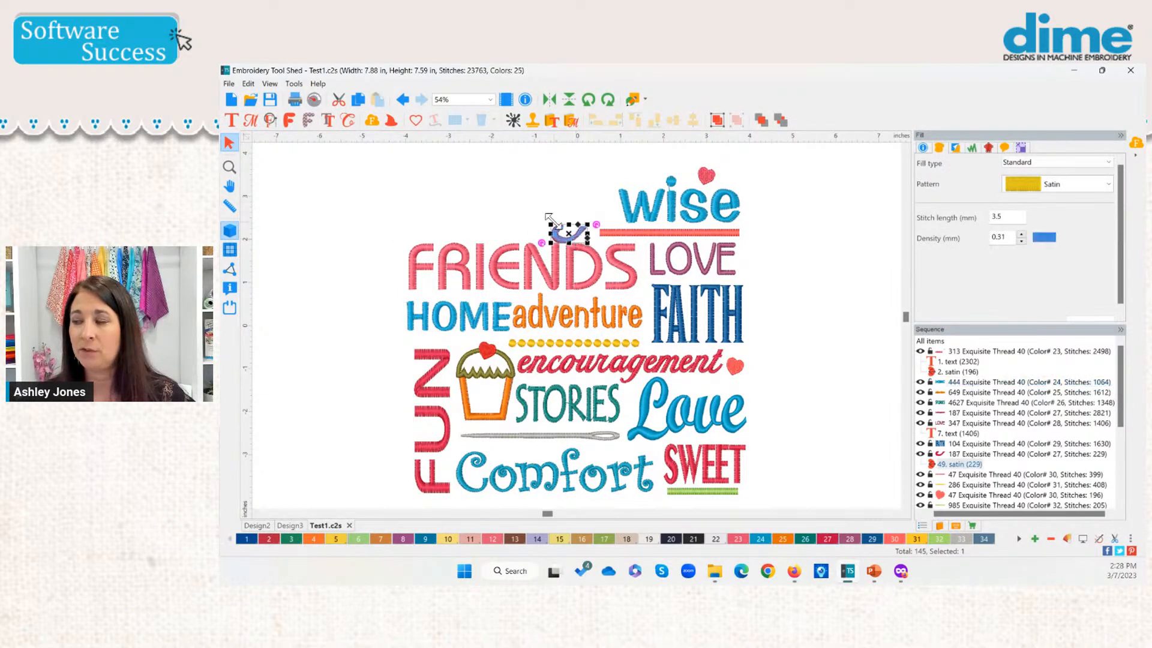
pyautogui.press('Delete')
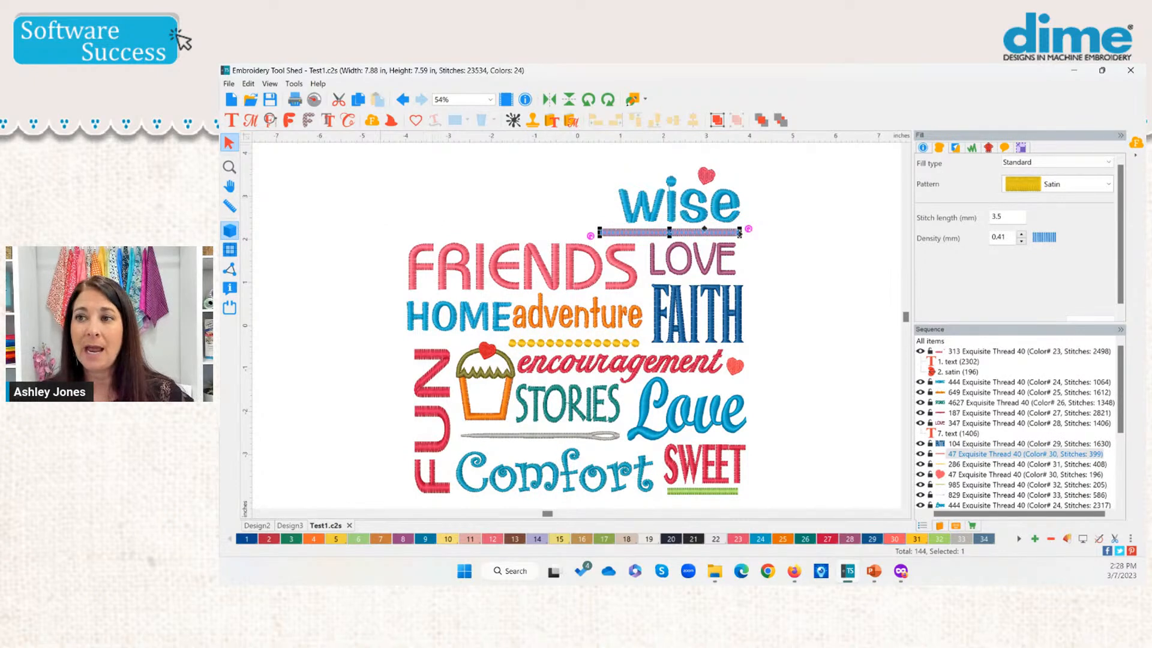
pyautogui.click(231, 120)
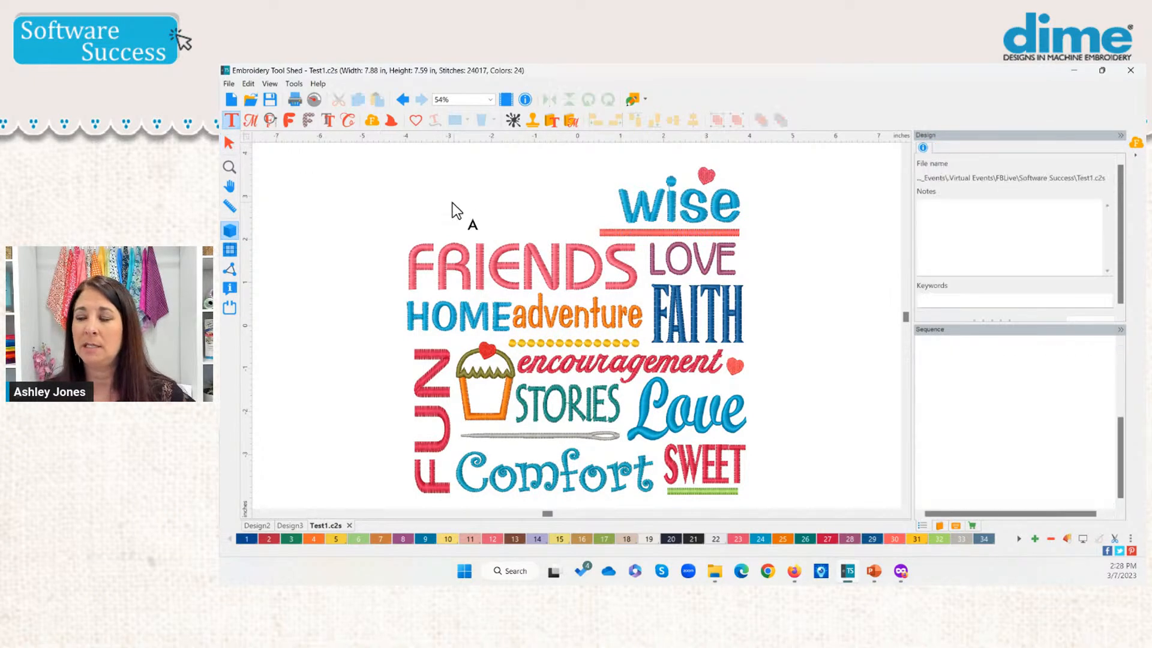
pyautogui.click(468, 186)
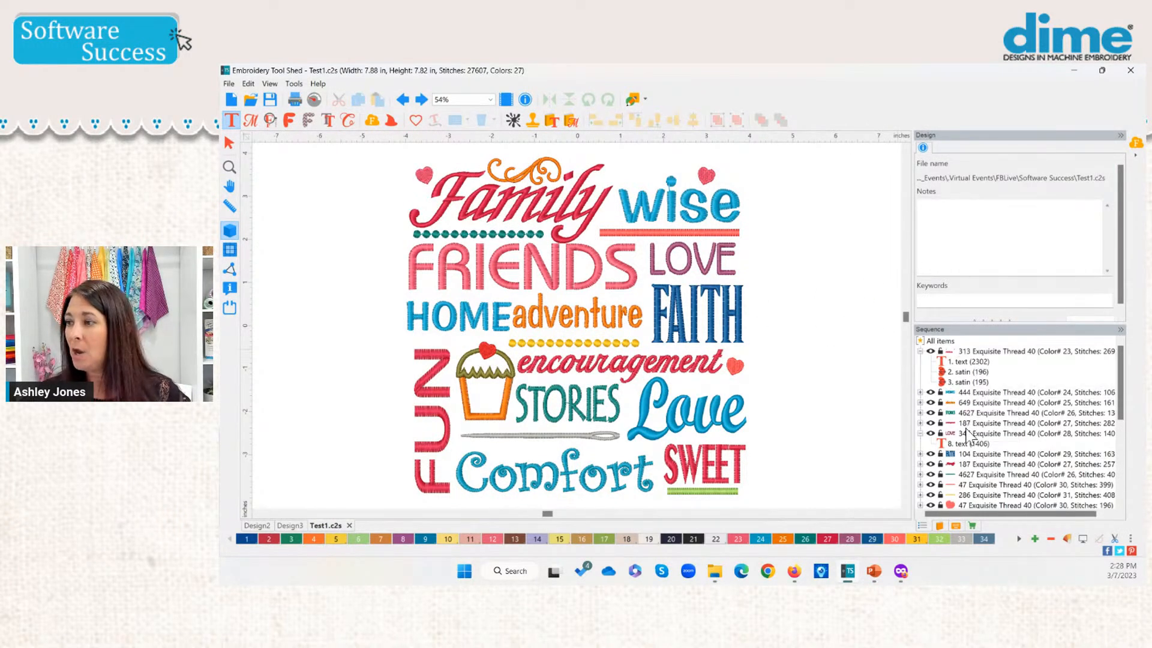
# - Expand the 444 Exquisite Thread entry in the sequence and select the HOME text object to examine its text properties
pyautogui.click(919, 433)
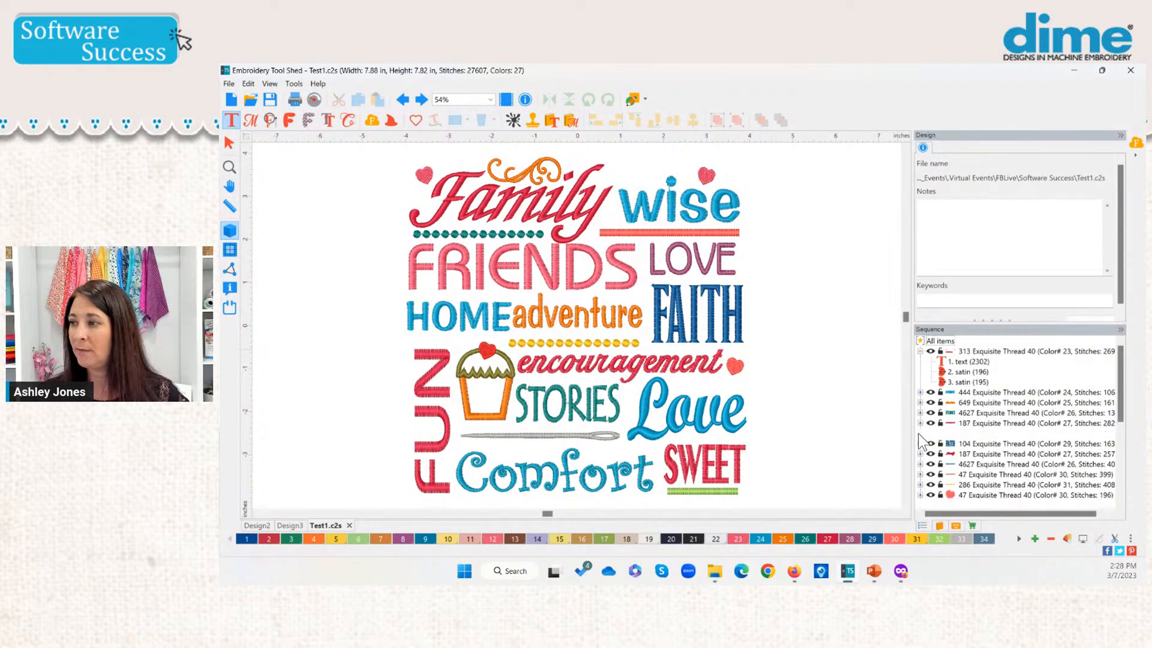
pyautogui.click(919, 393)
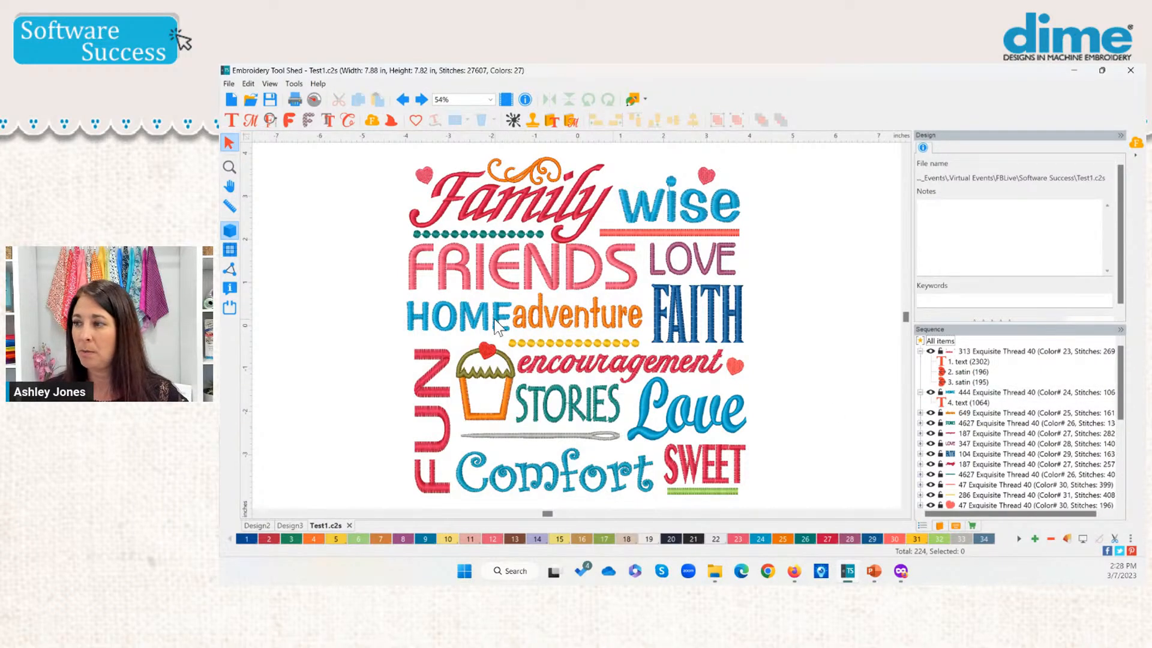
pyautogui.click(966, 402)
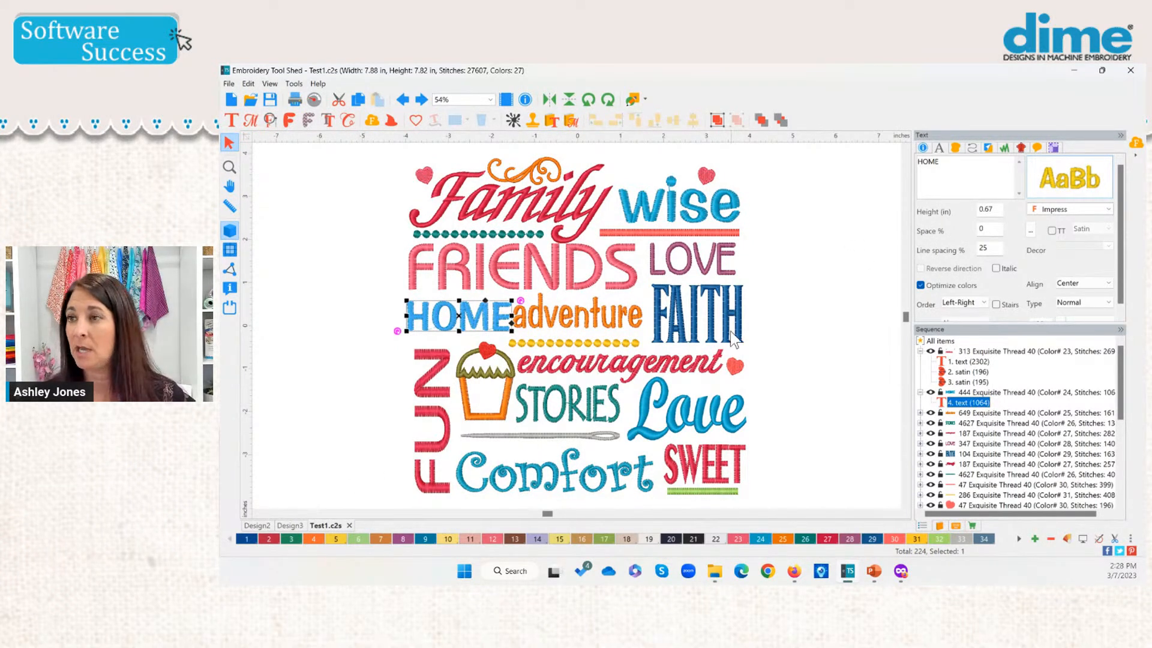
# - Open the font catalog for the HOME text object and go back to the first fonts in the list
pyautogui.click(232, 120)
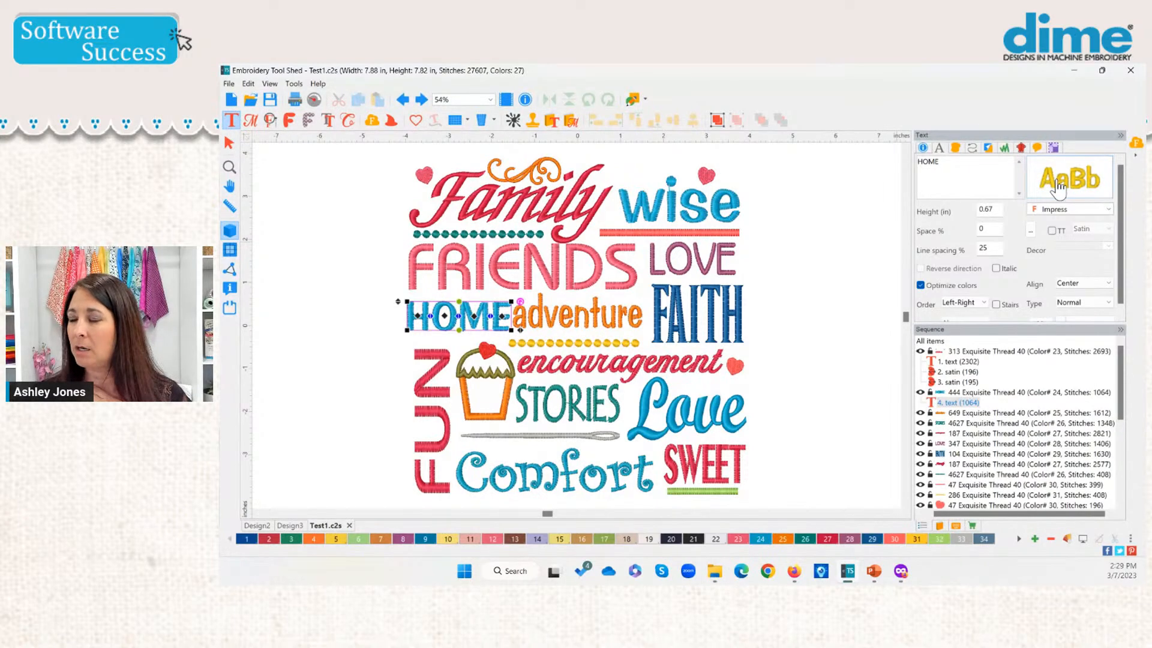
pyautogui.moveTo(1059, 187)
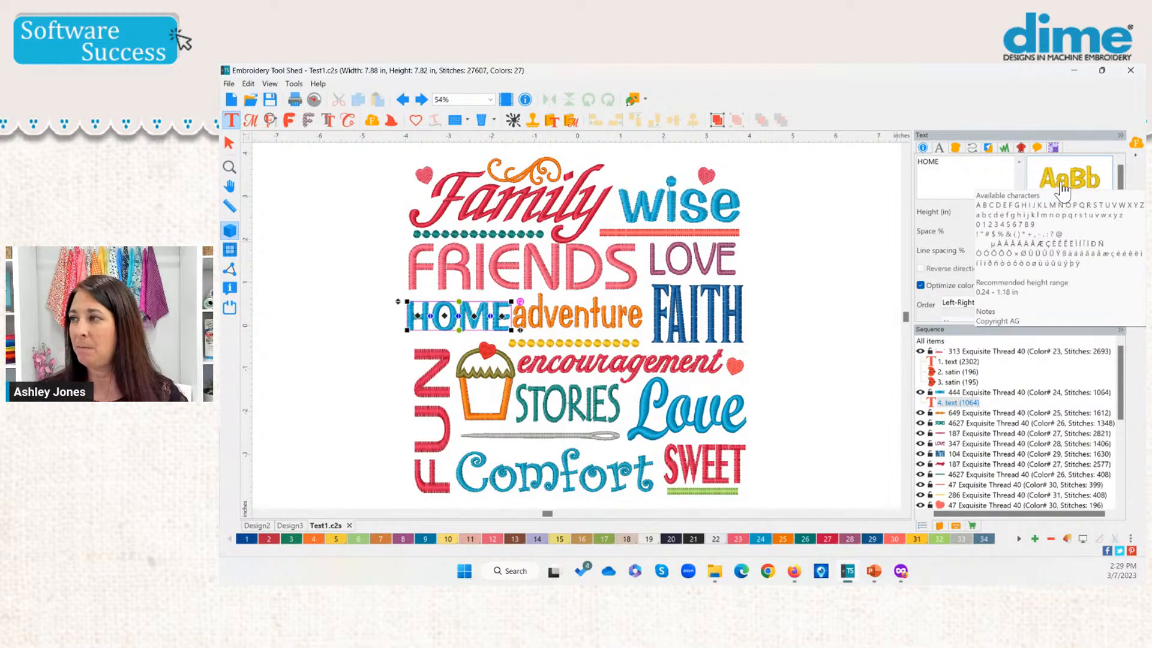
pyautogui.click(1061, 188)
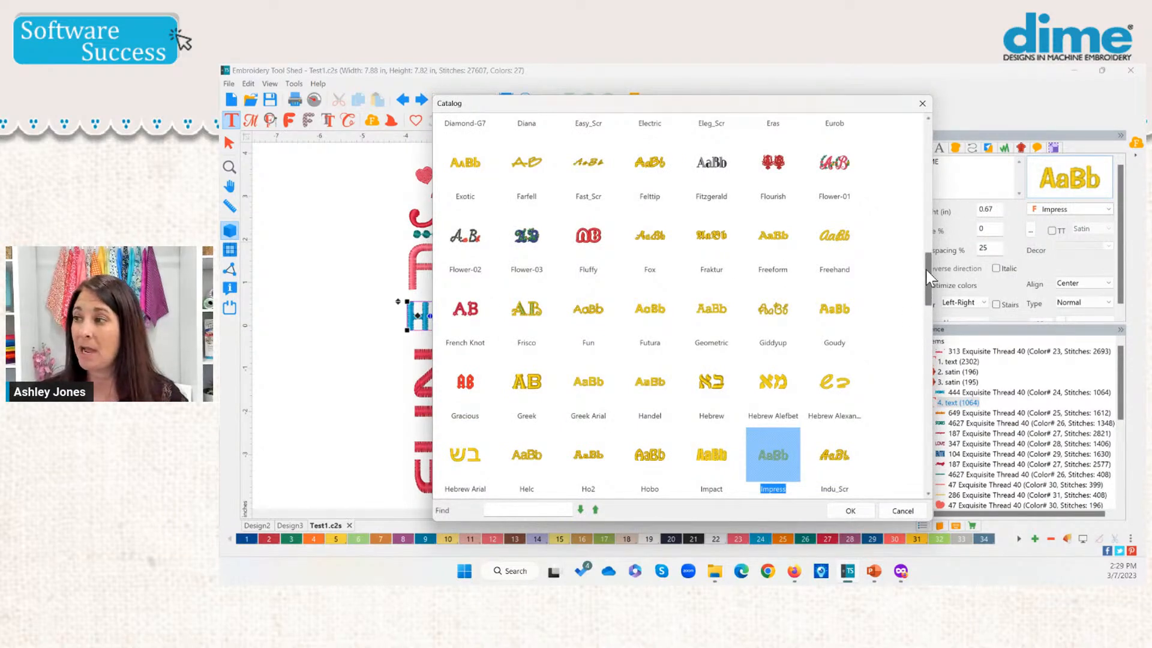
pyautogui.moveTo(926, 269)
pyautogui.mouseDown()
pyautogui.moveTo(936, 450)
pyautogui.moveTo(928, 156)
pyautogui.mouseUp()
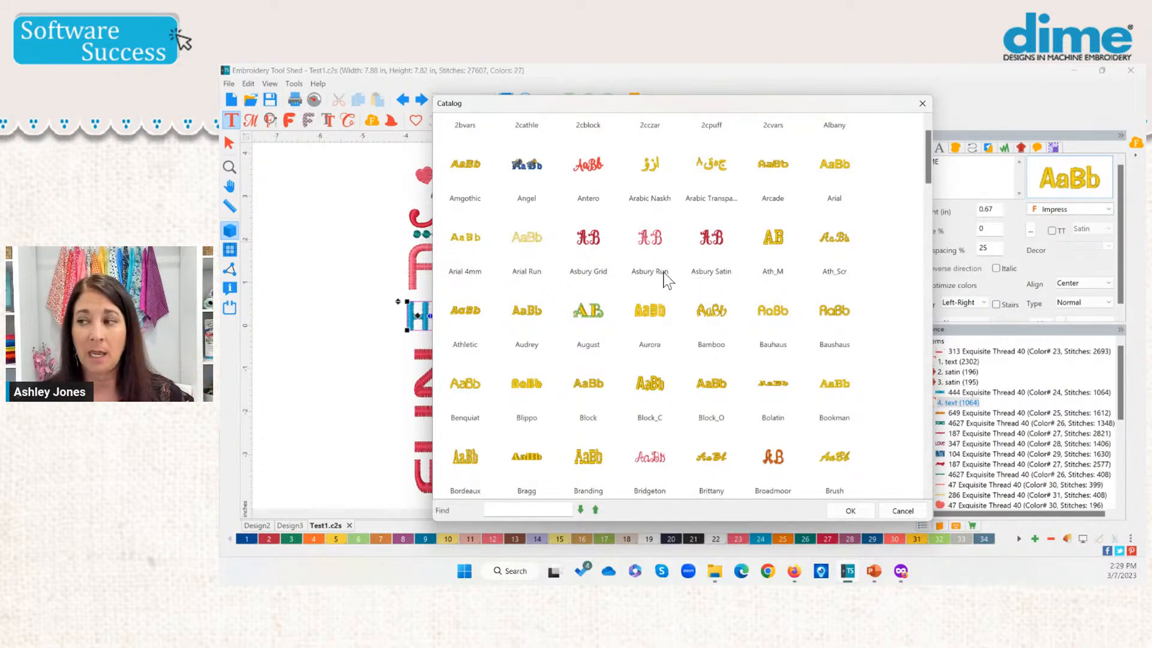
pyautogui.moveTo(928, 177); pyautogui.dragTo(938, 153)
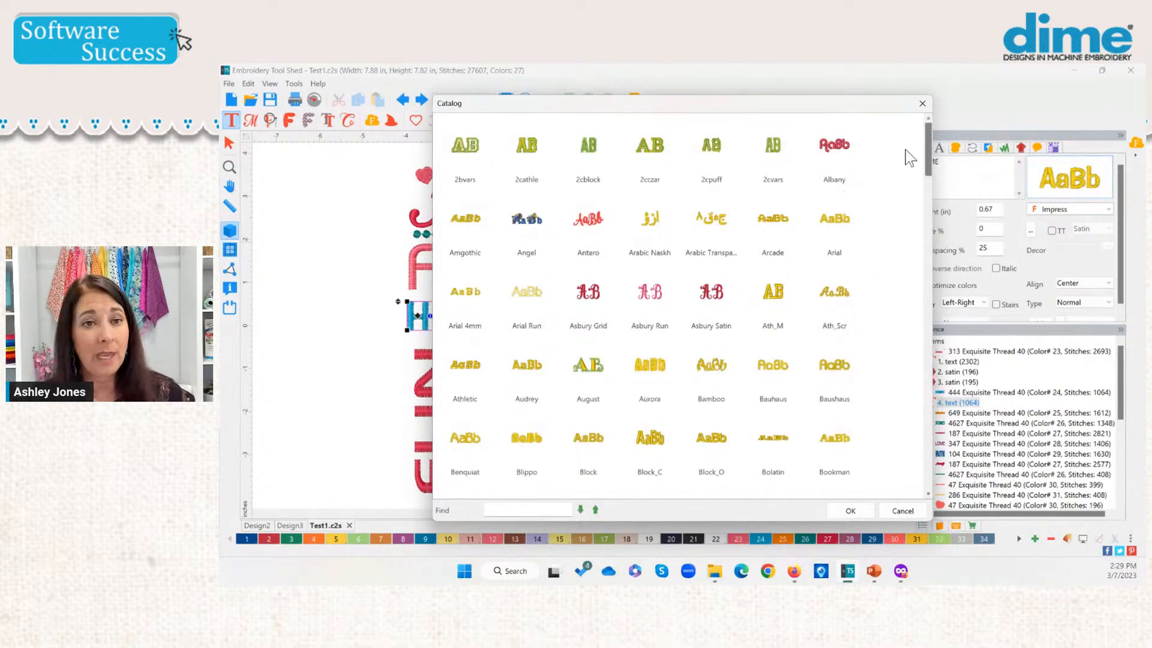
# - Examine the Albany, Antero, Arabic Naskh and Asbury Grid, Run and Satin fonts, leave the catalog without choosing one, and deselect the HOME text
pyautogui.click(836, 145)
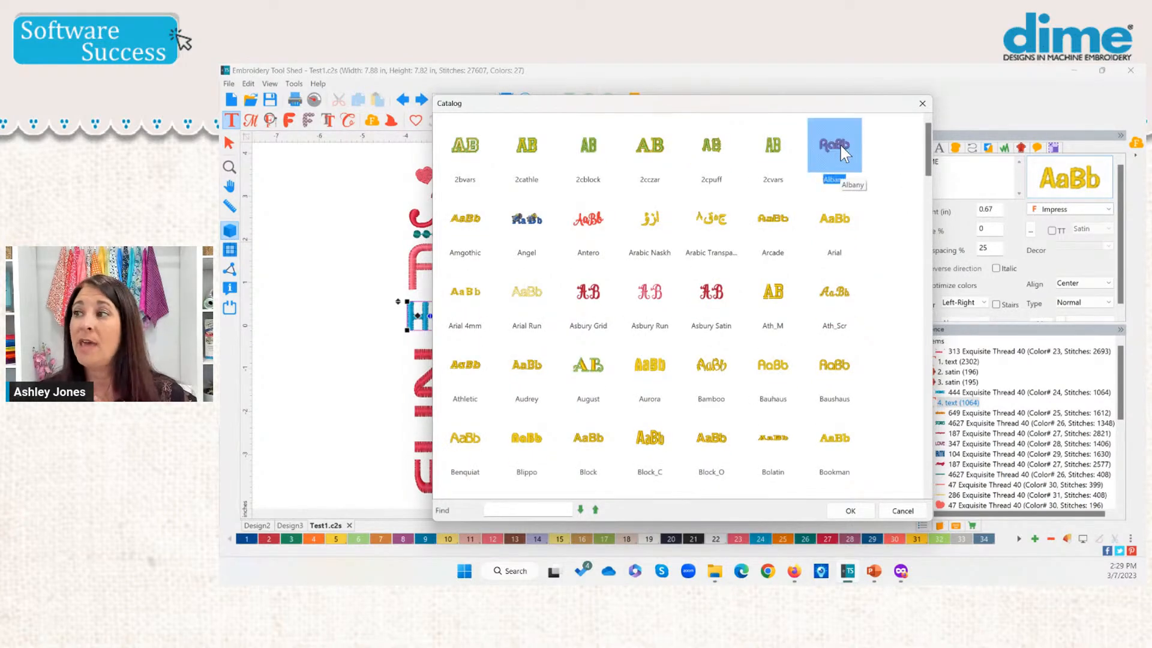
pyautogui.click(580, 220)
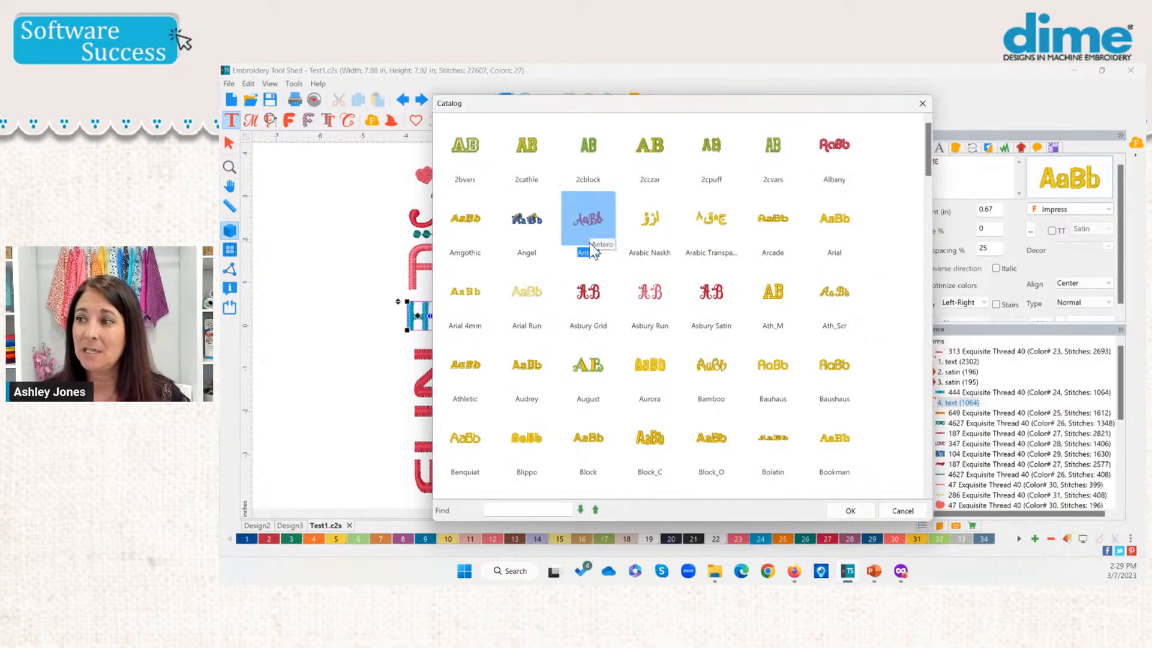
pyautogui.click(585, 293)
pyautogui.click(665, 293)
pyautogui.click(720, 297)
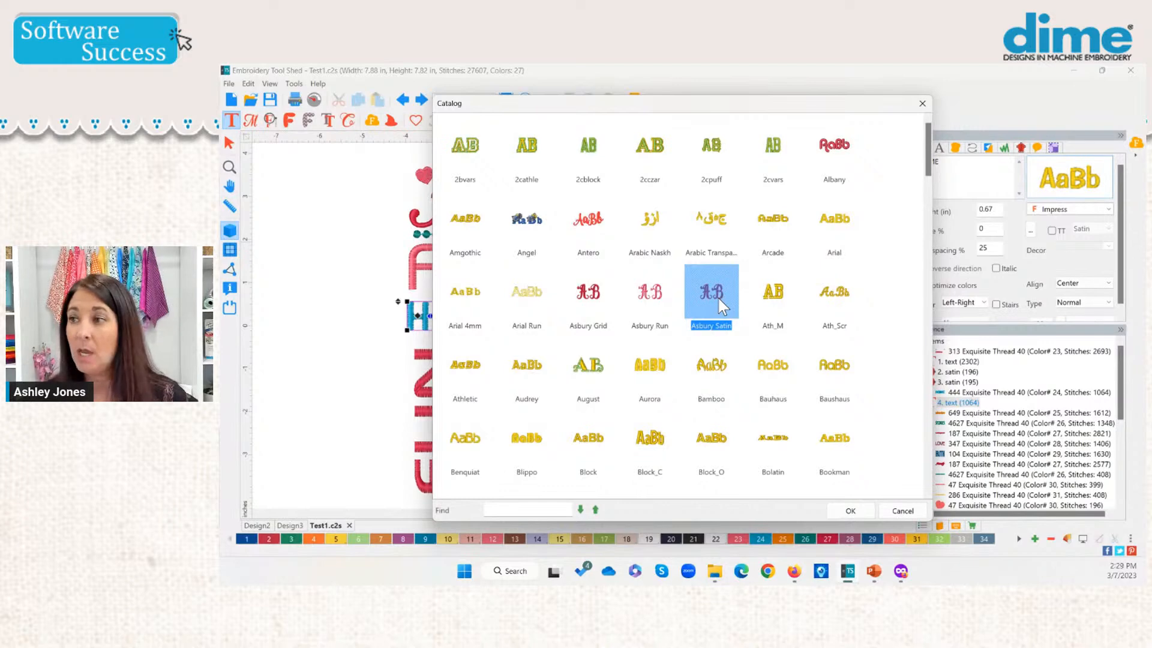
pyautogui.scroll(-1, 726, 294)
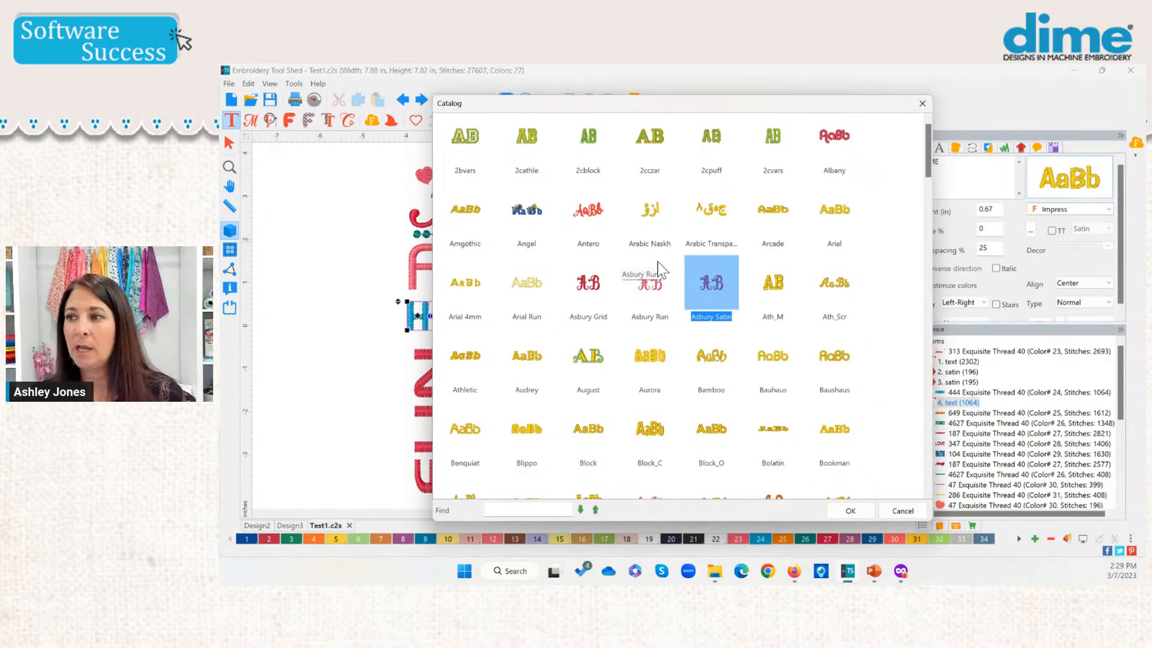
pyautogui.click(639, 224)
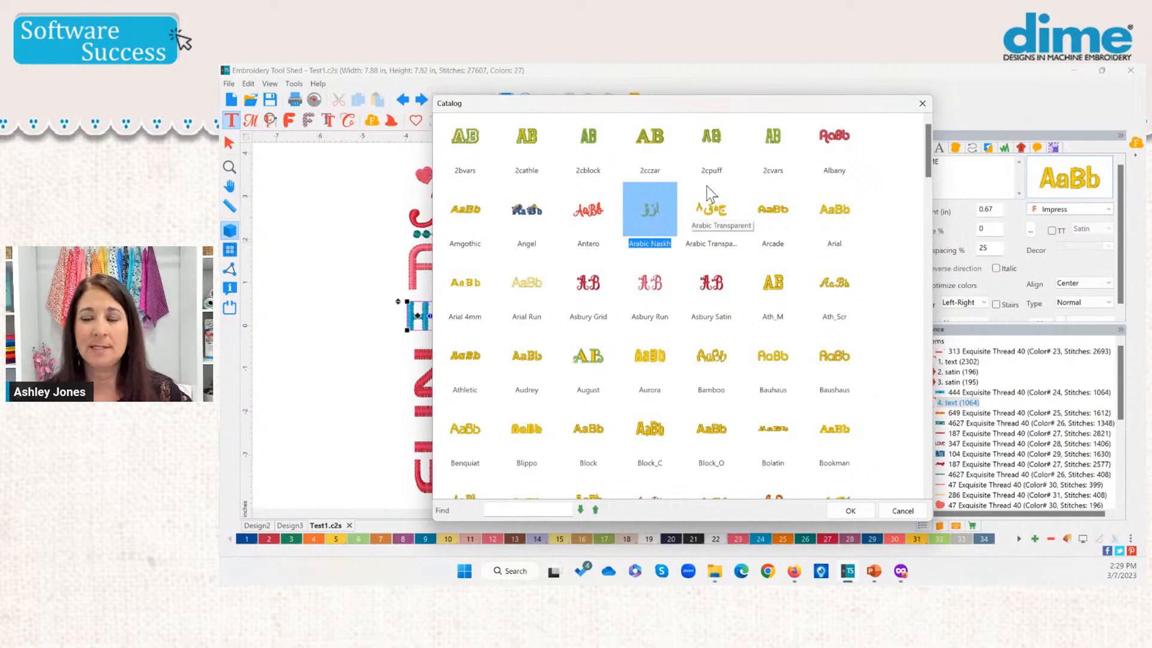
pyautogui.click(595, 210)
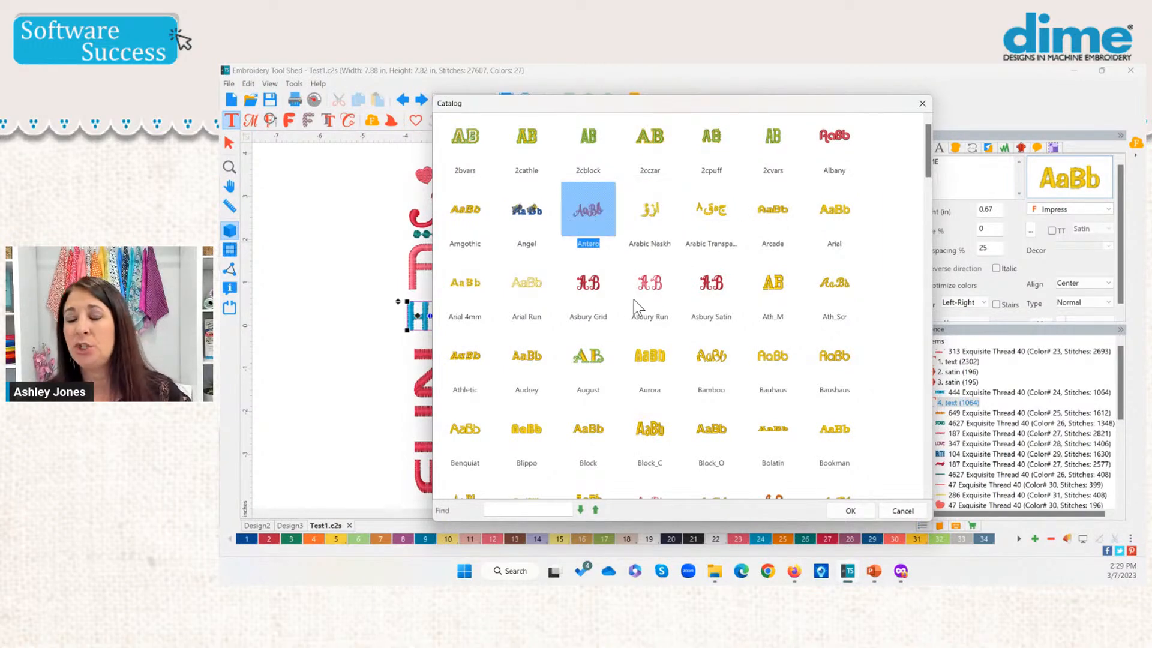
pyautogui.click(611, 280)
pyautogui.scroll(-1, 611, 312)
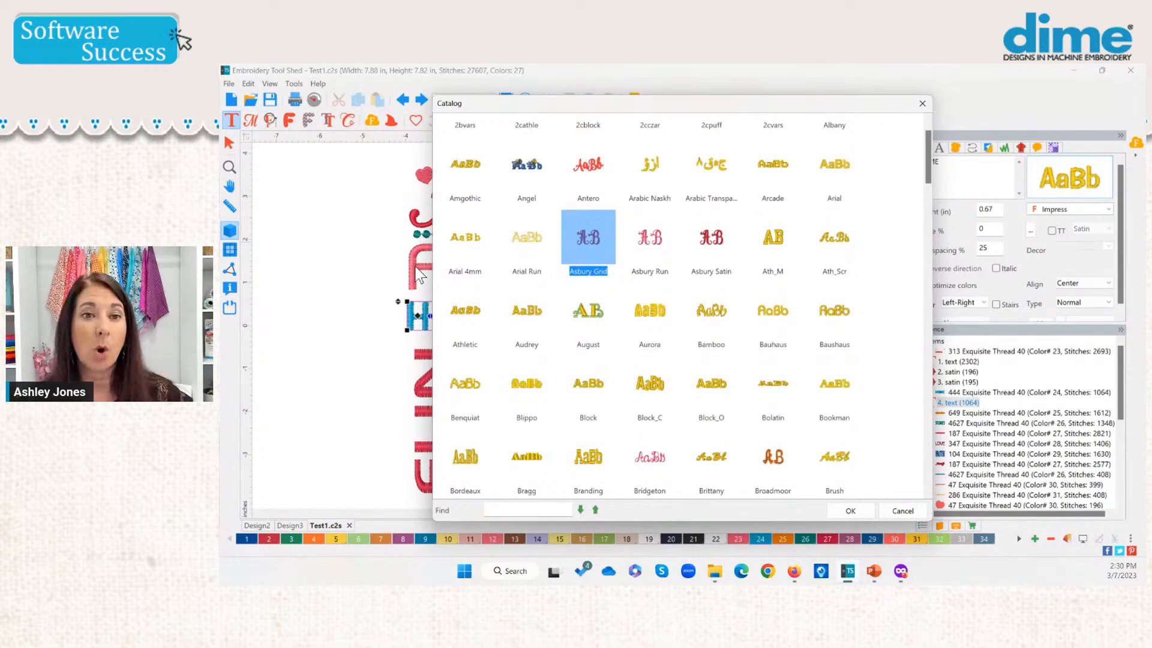
pyautogui.click(923, 102)
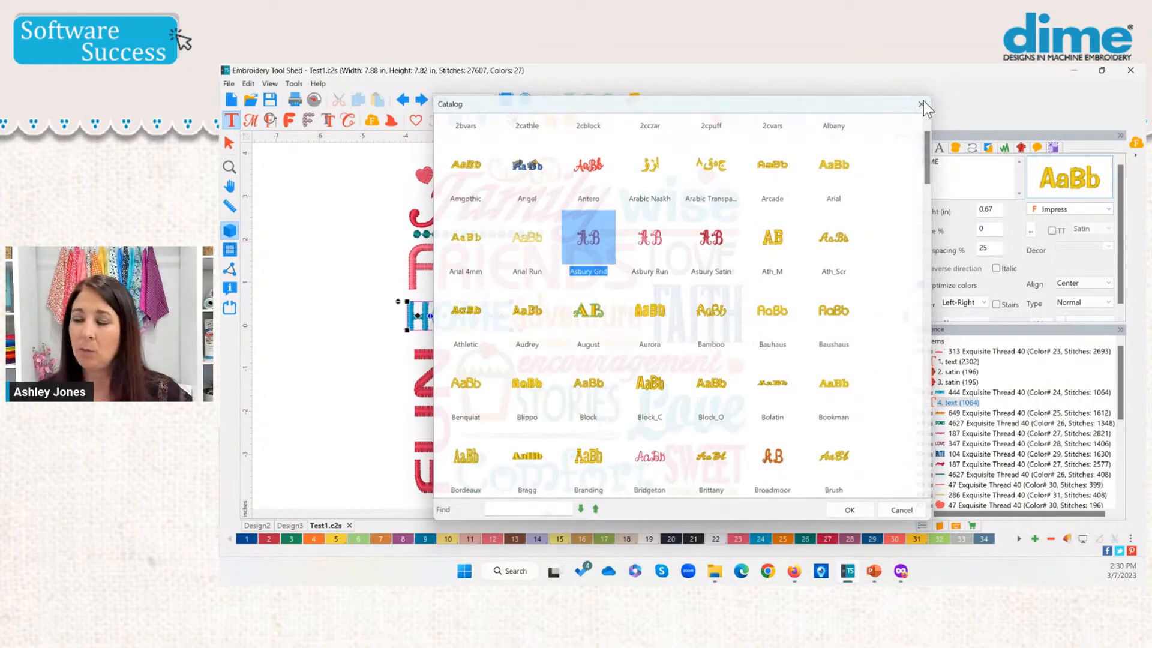
pyautogui.click(353, 201)
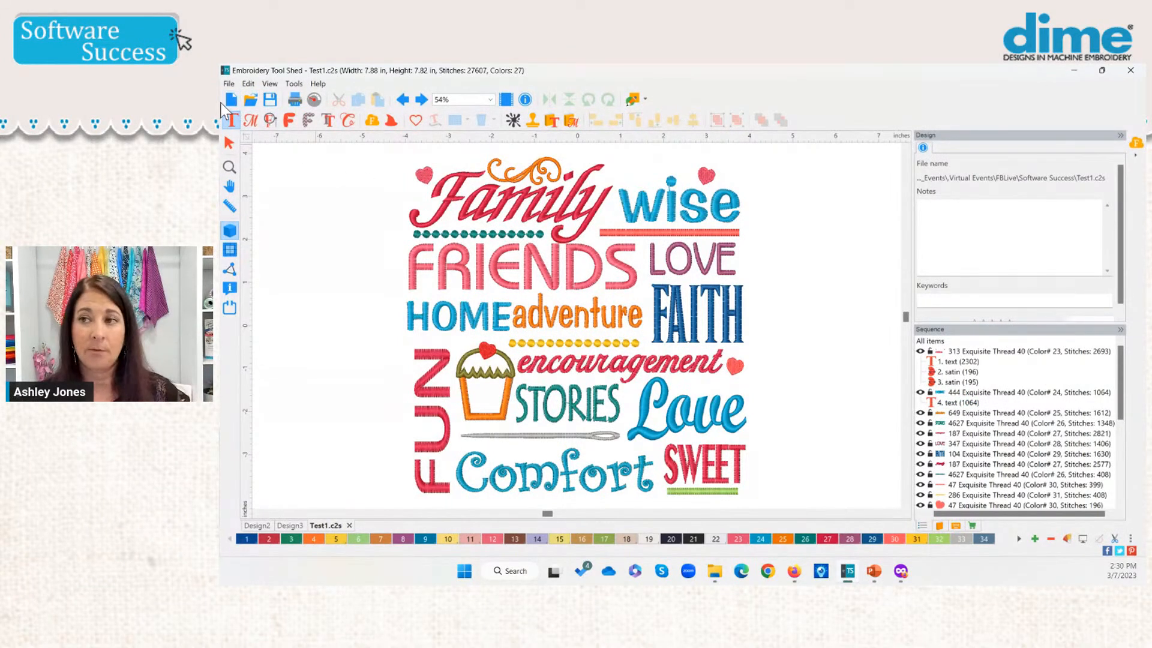
# - Create a new blank design
pyautogui.click(236, 100)
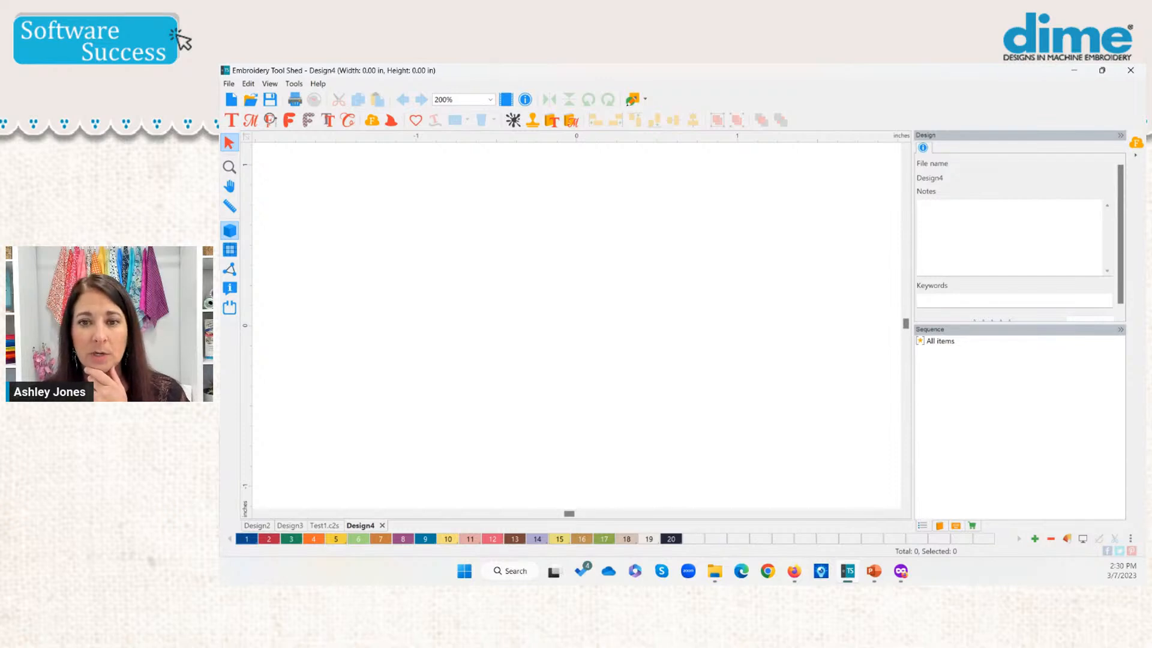
pyautogui.hotkey('alt', 'Tab')
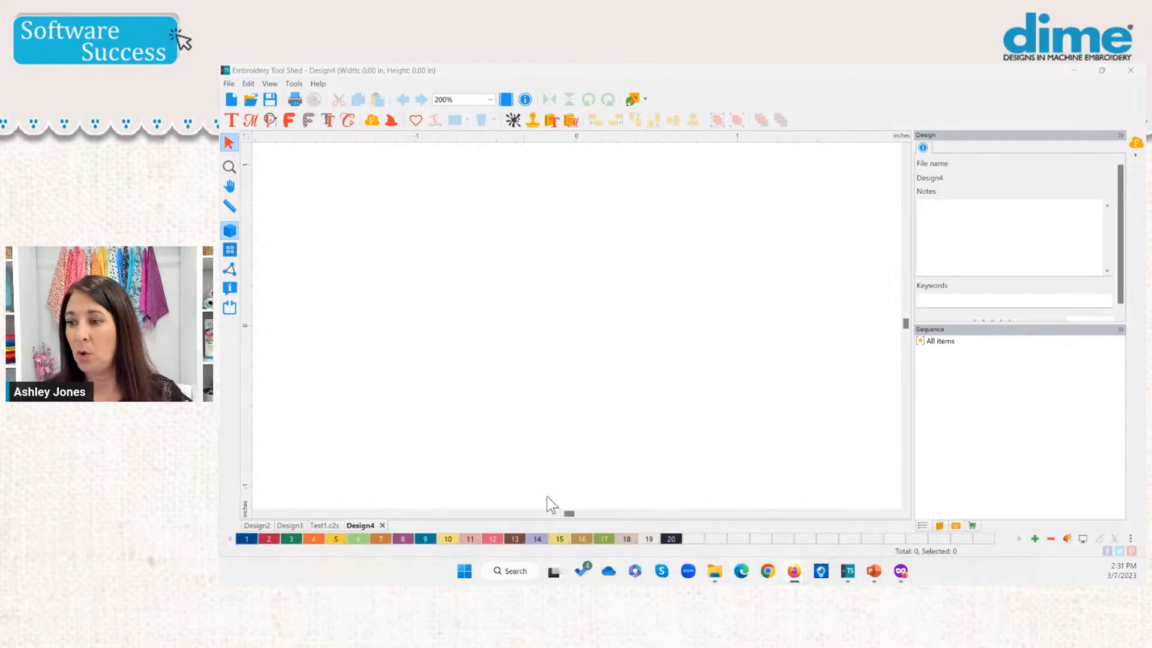
# - Return to the Test1.c2s design and delete the pink satin bar beneath the word wise
pyautogui.click(324, 525)
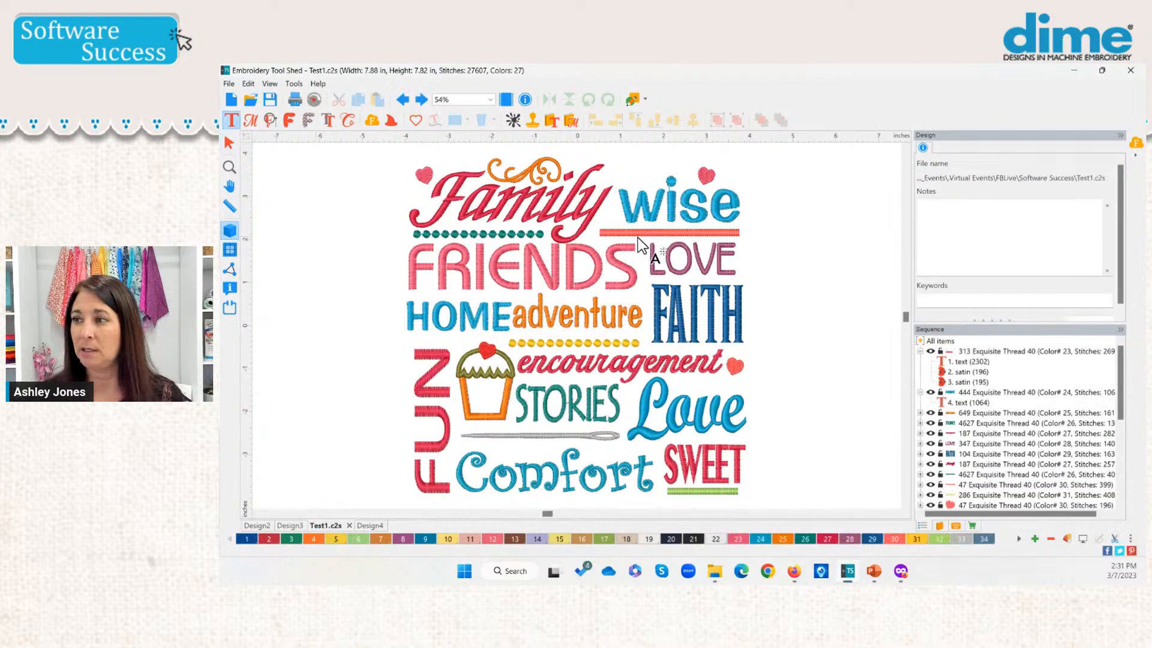
pyautogui.click(638, 238)
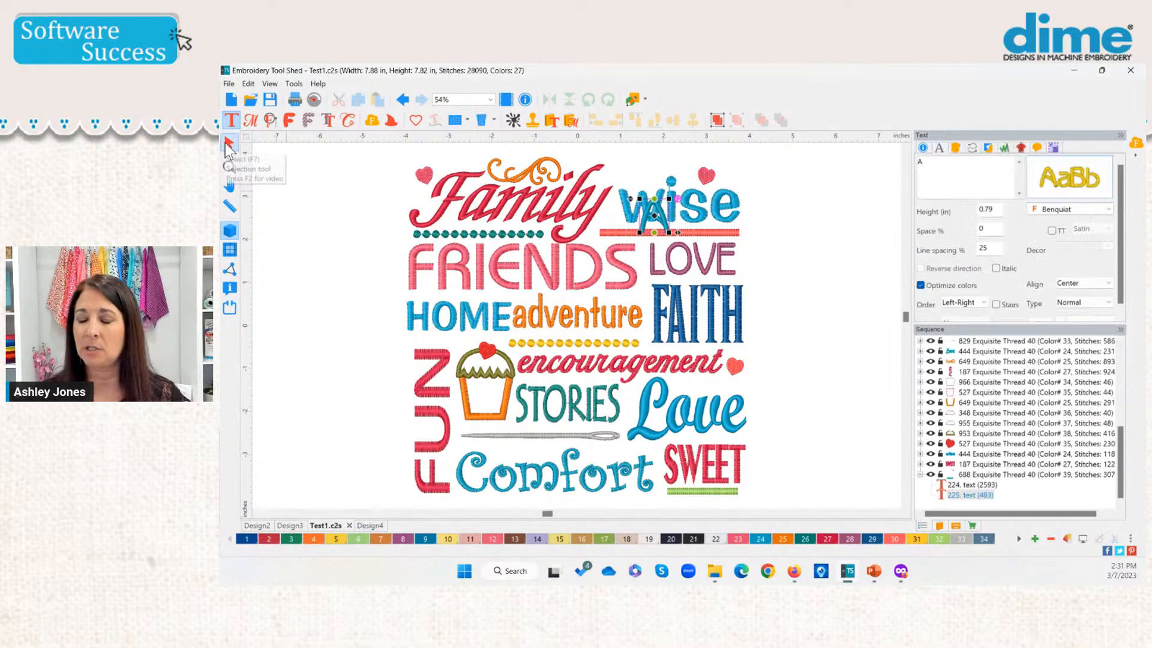
pyautogui.click(229, 146)
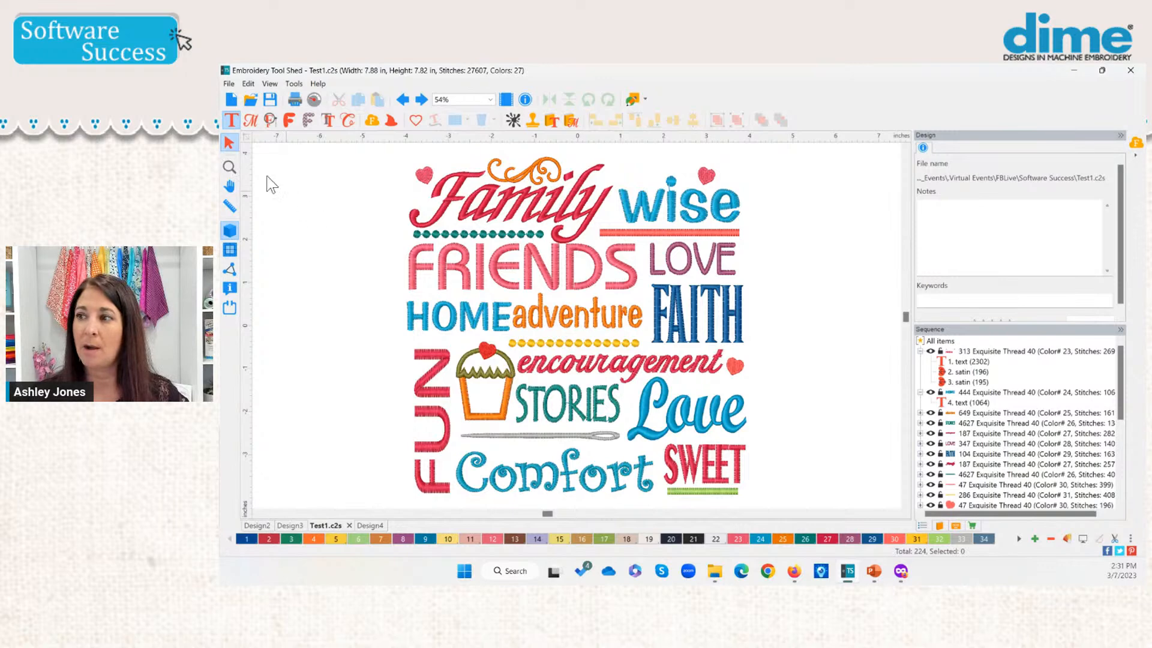
pyautogui.click(713, 233)
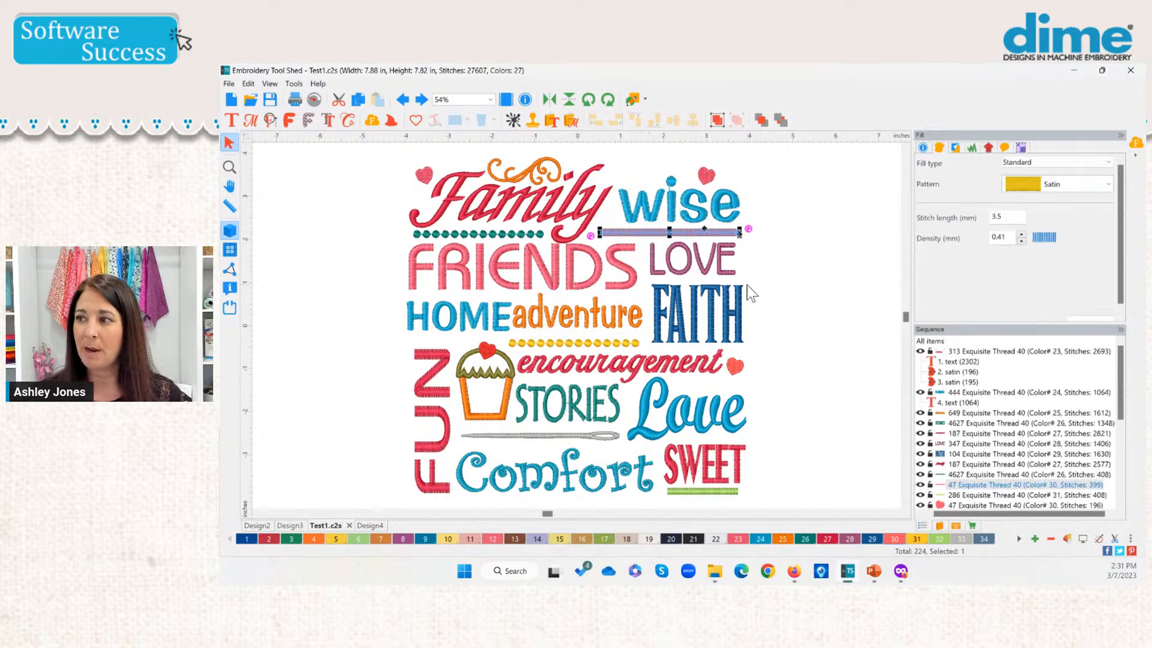
pyautogui.moveTo(680, 235); pyautogui.dragTo(796, 240)
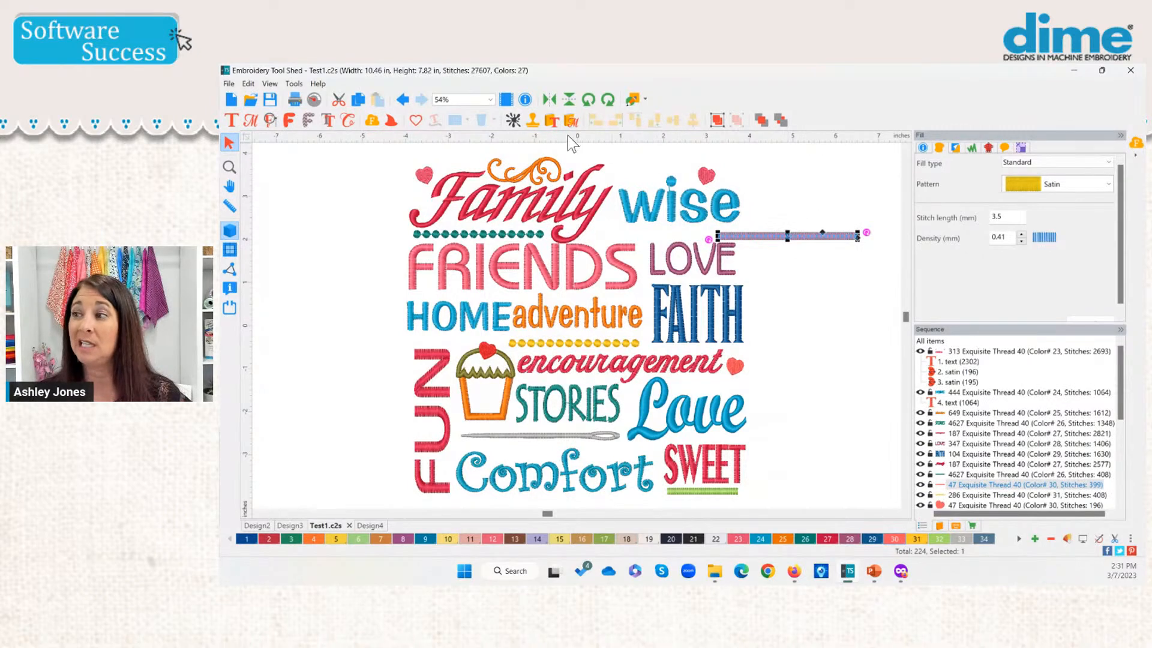
pyautogui.press('Delete')
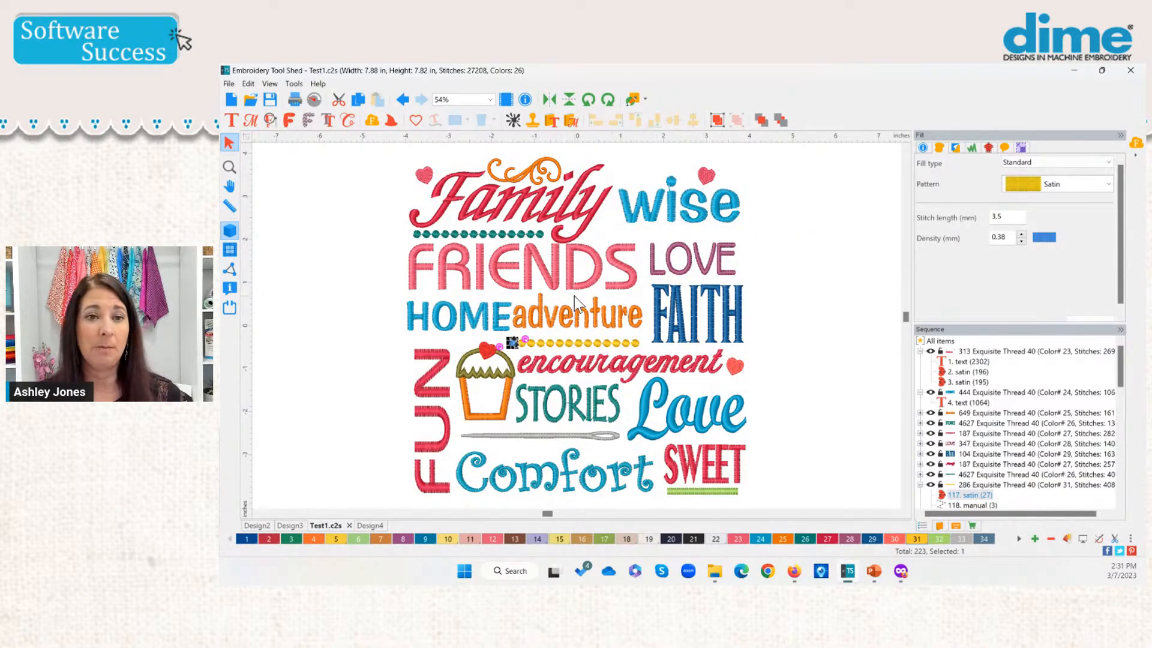
# - Delete all parts of the cupcake motif next to the word FUN, including its heart topping
pyautogui.click(508, 408)
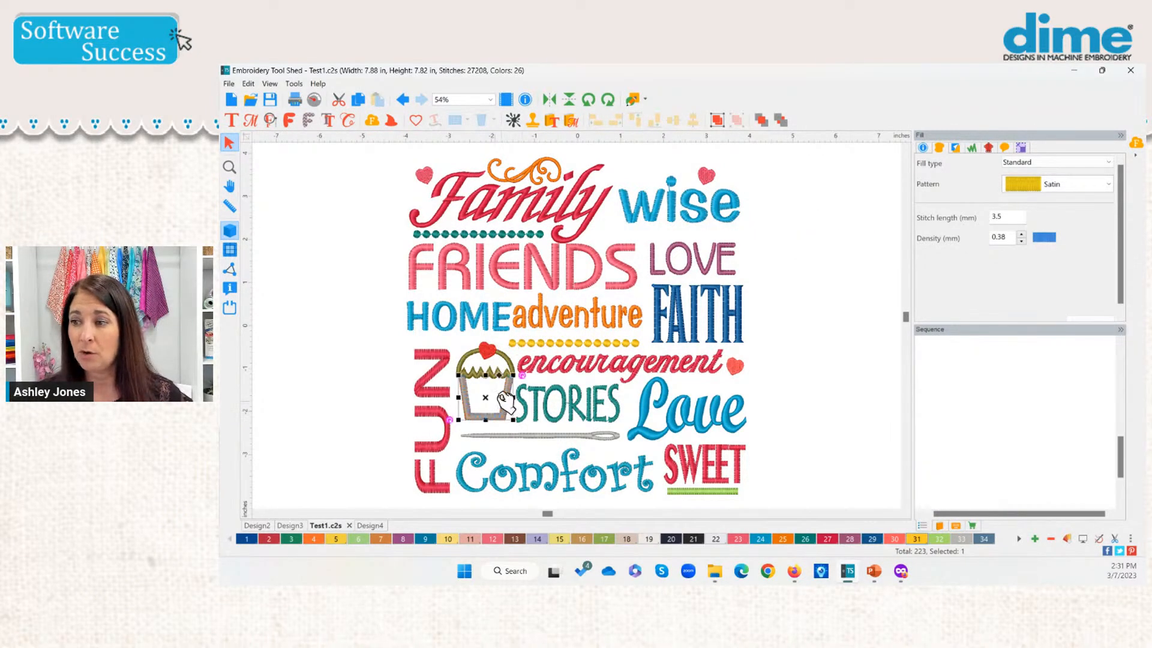
pyautogui.click(491, 438)
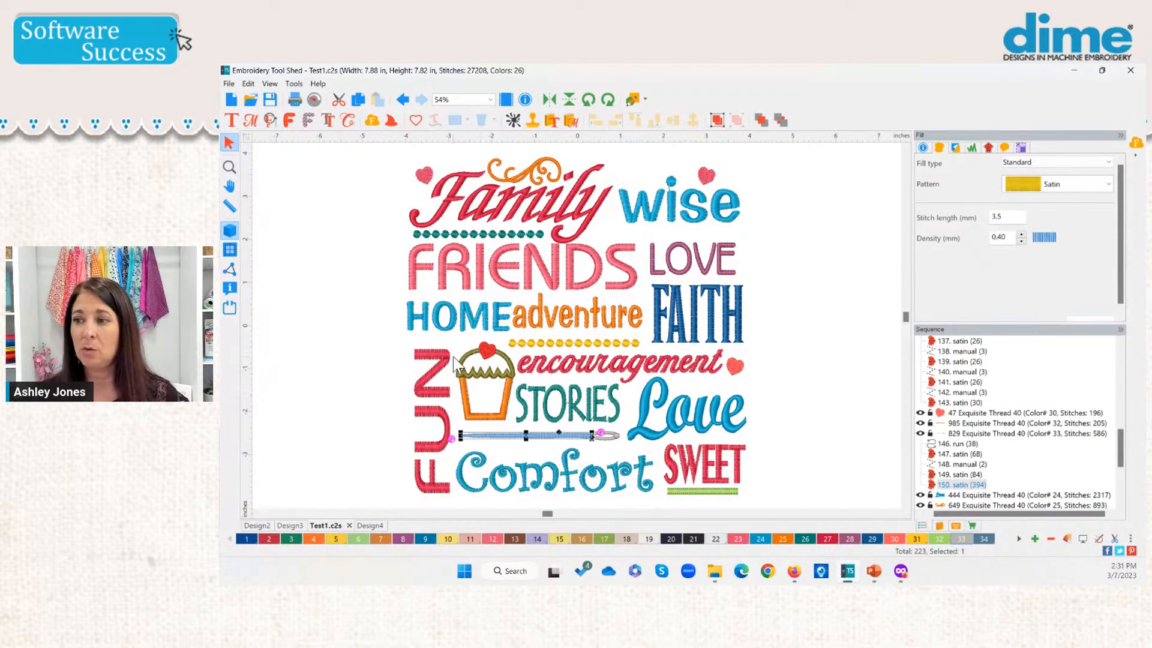
pyautogui.moveTo(454, 342); pyautogui.dragTo(507, 437)
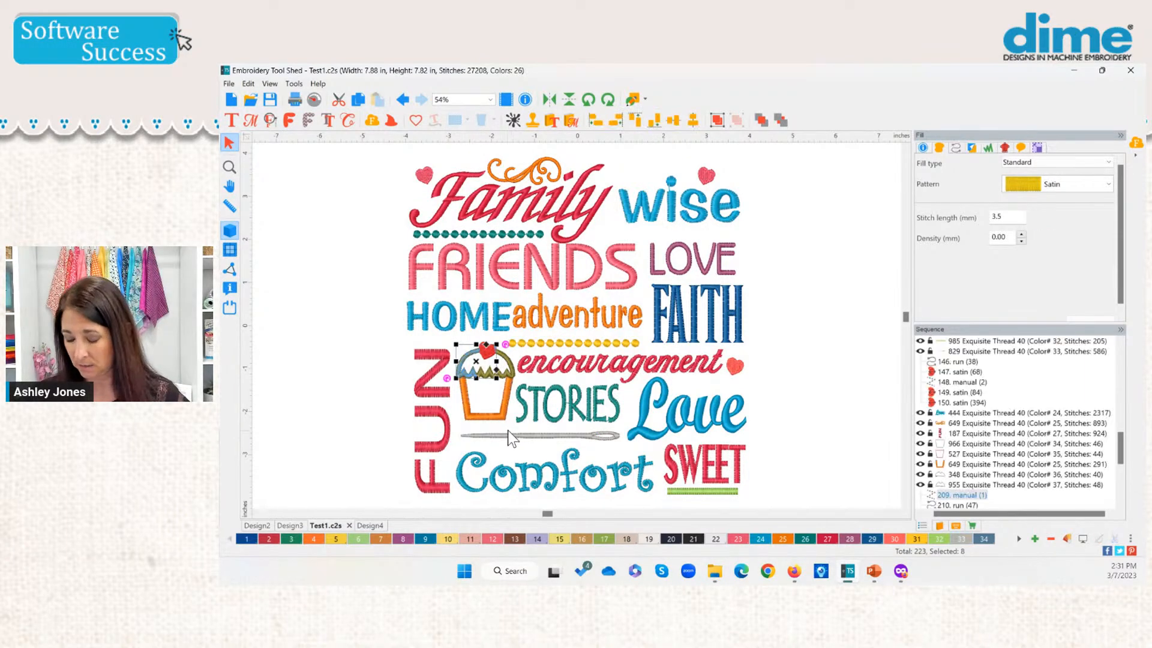
pyautogui.moveTo(456, 344); pyautogui.dragTo(518, 431)
pyautogui.press('Delete')
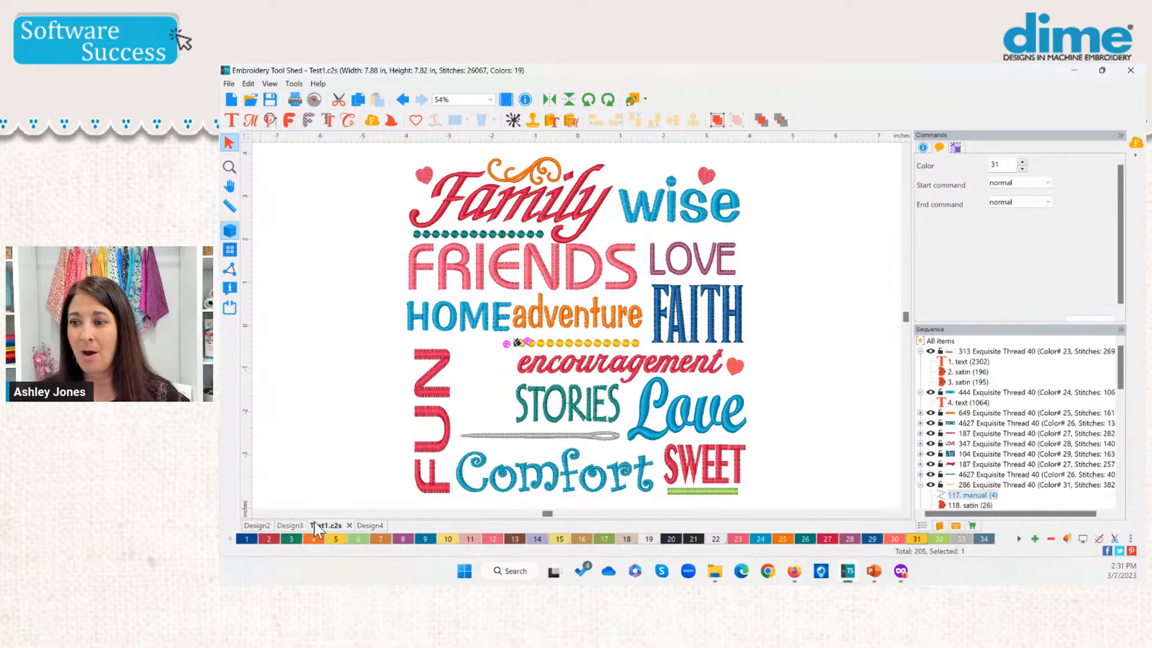
# - Start a Bubble Text in the blank Design4 and generate a preview with the words My Text in the Rectangle shape
pyautogui.click(364, 524)
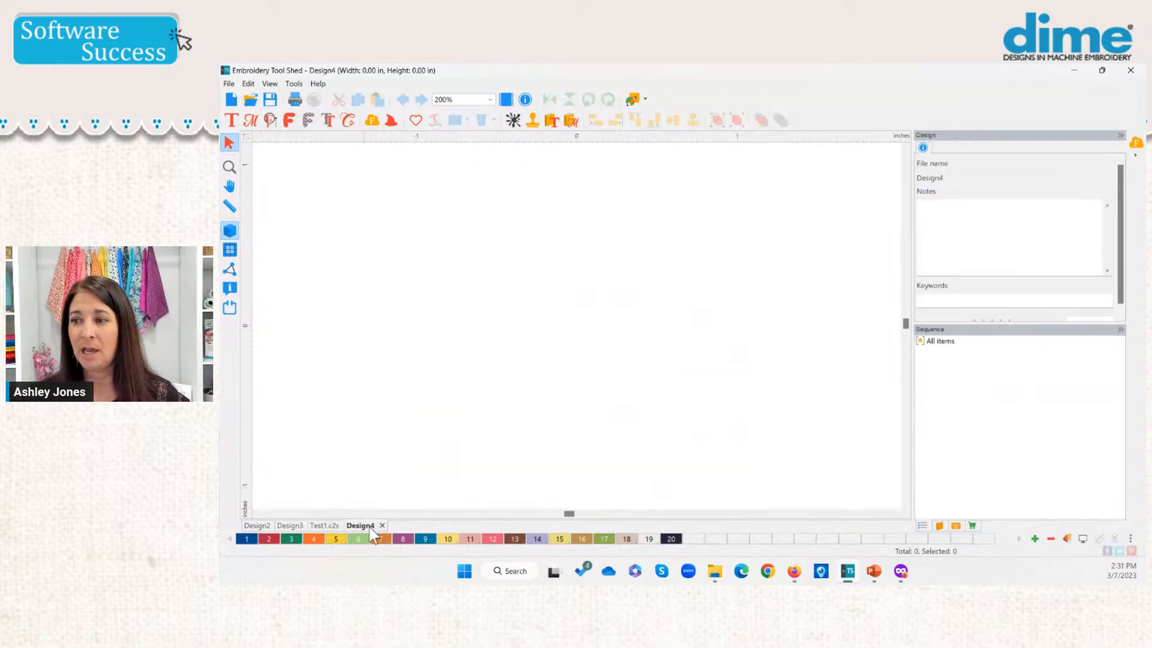
pyautogui.click(372, 122)
pyautogui.click(383, 190)
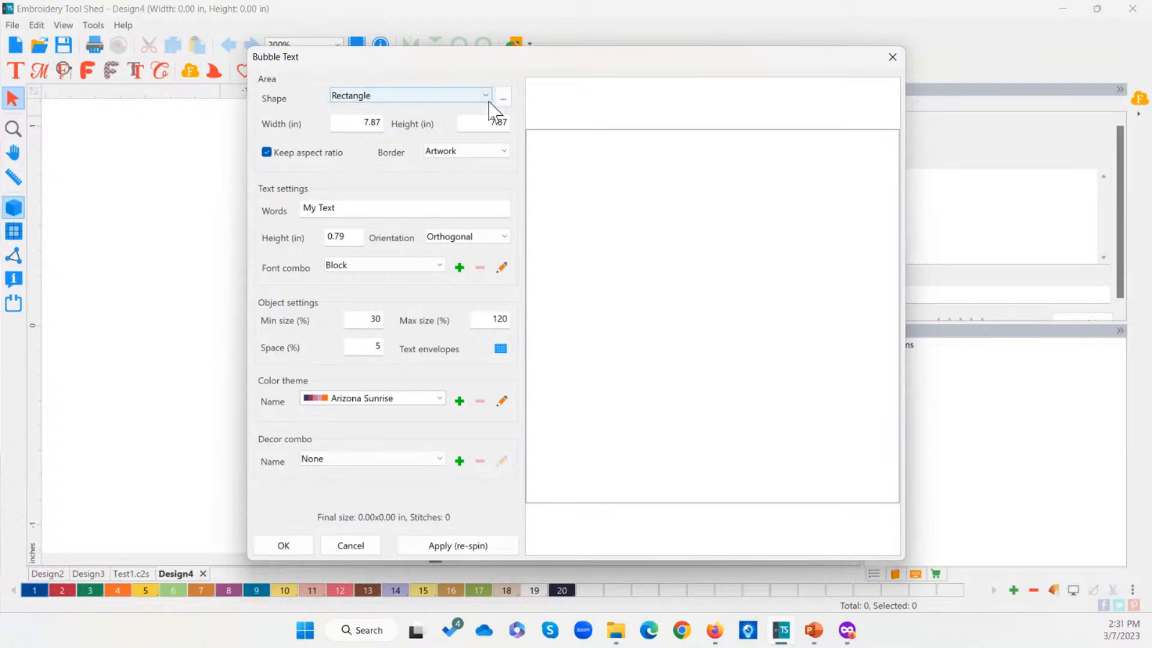
pyautogui.click(441, 545)
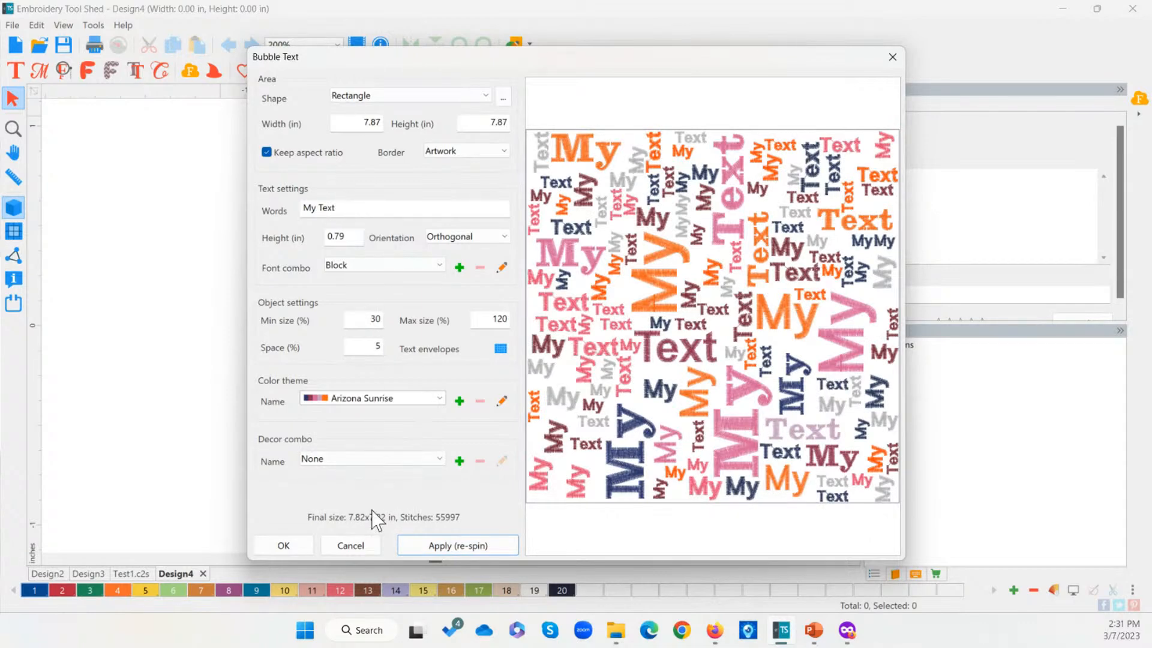
# - Browse the shape library through the Animals, Celebrate, Food and Holiday categories and their subcategories
pyautogui.click(331, 207)
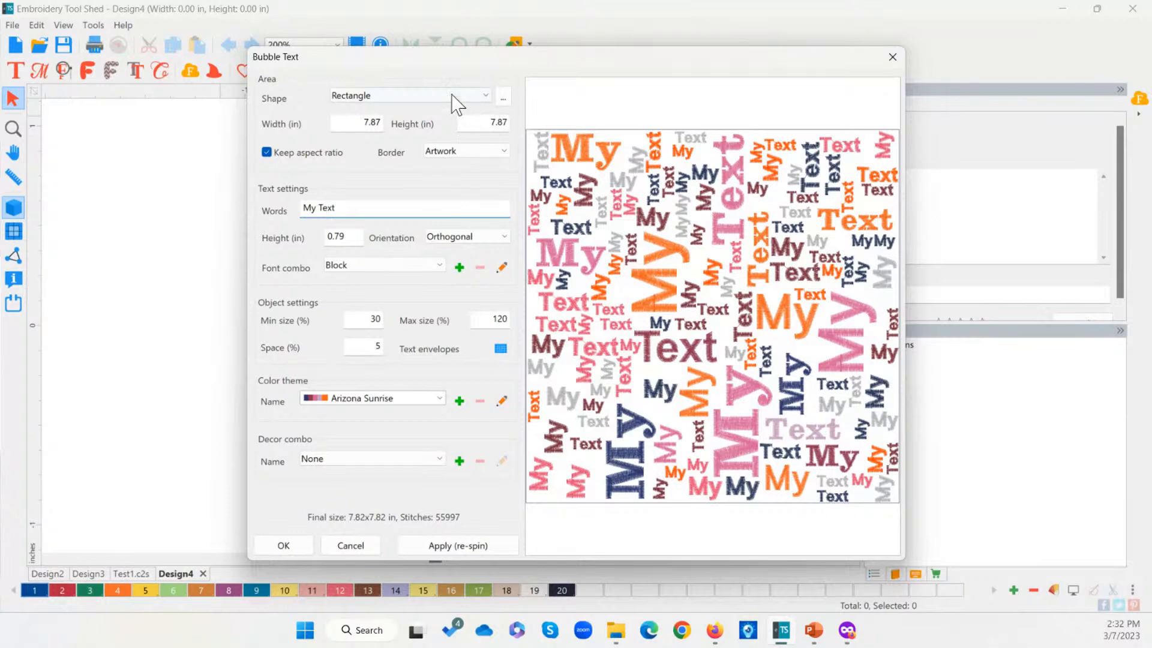
pyautogui.click(504, 99)
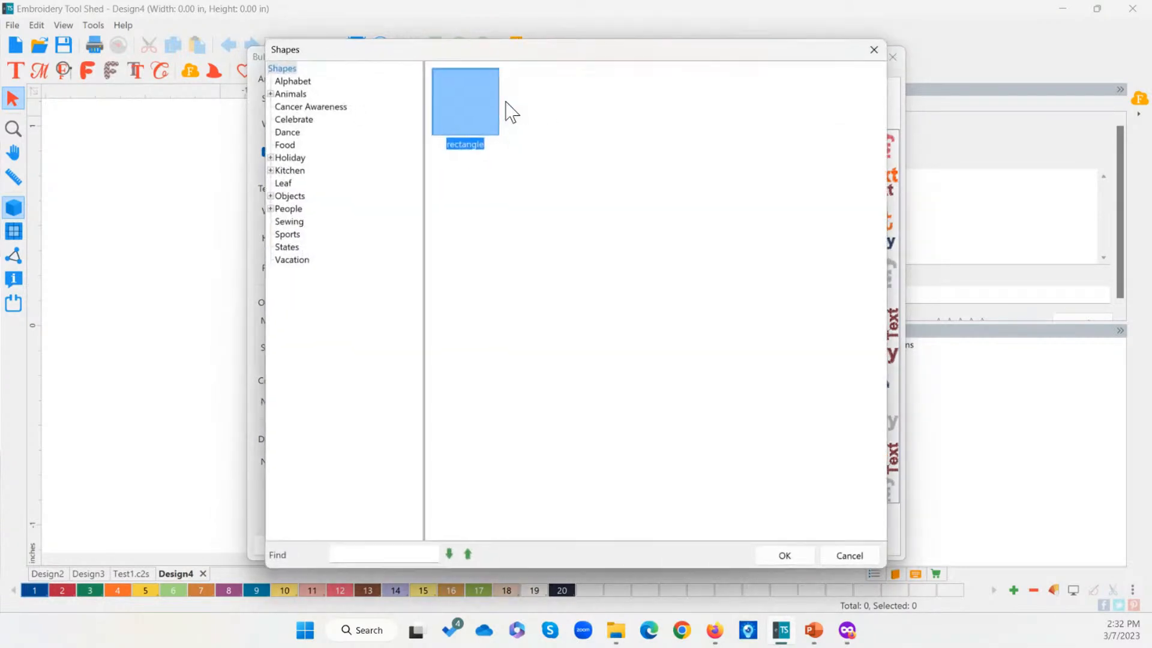
pyautogui.click(276, 94)
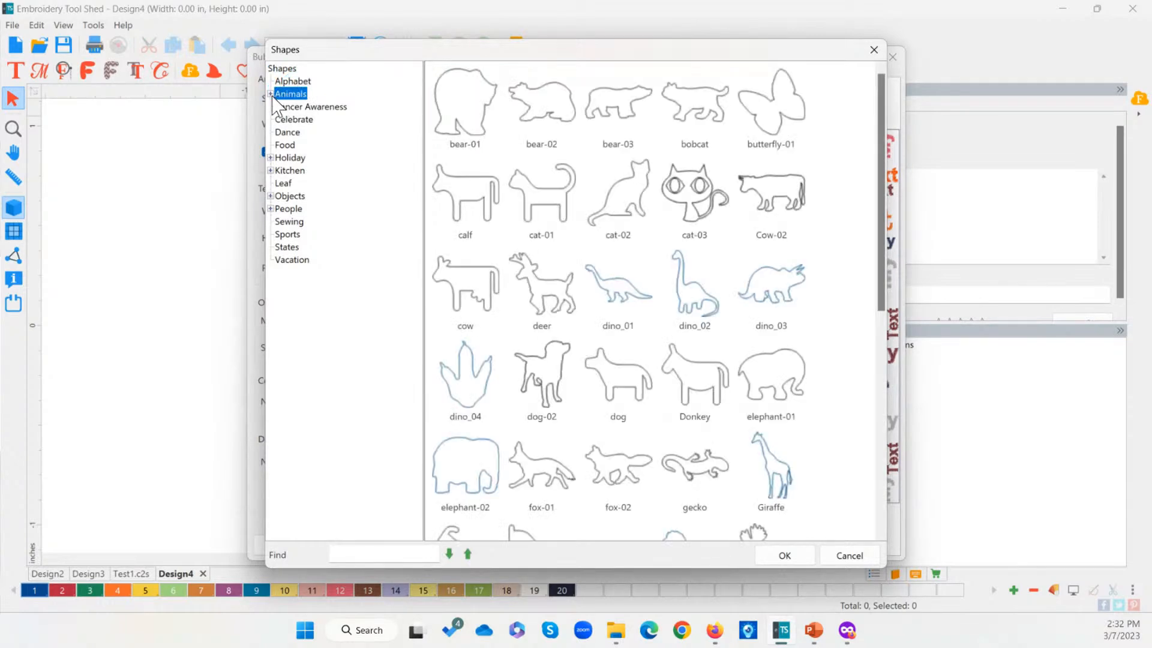
pyautogui.doubleClick(277, 96)
pyautogui.click(291, 107)
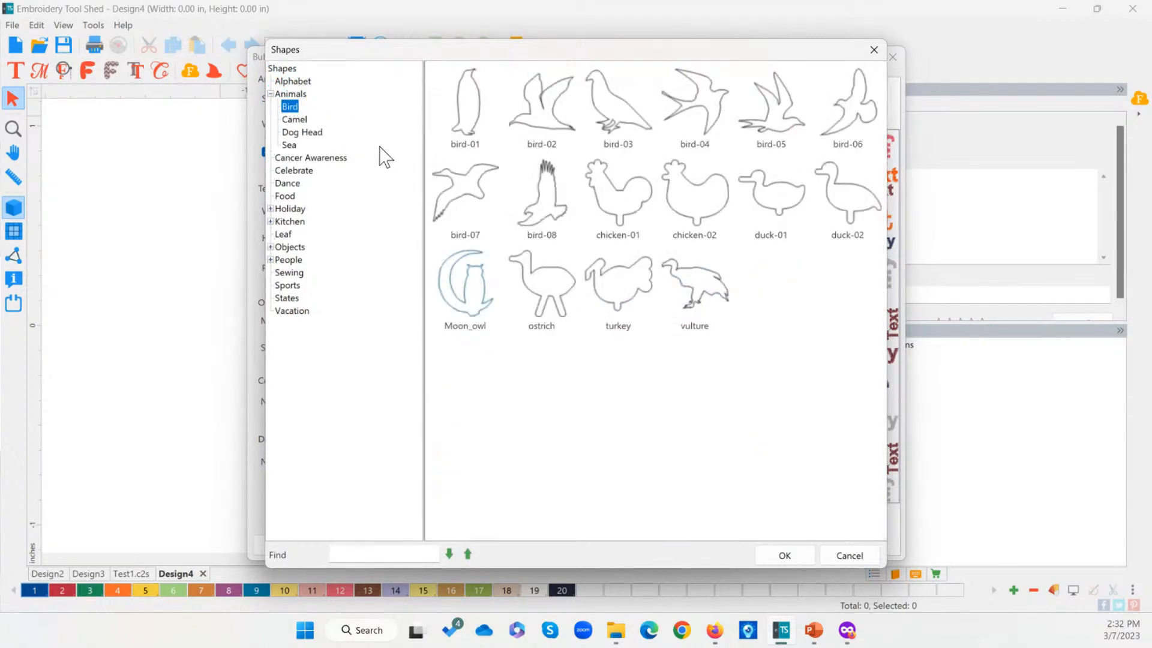
pyautogui.press('Down')
pyautogui.press('Down')
pyautogui.press('Down')
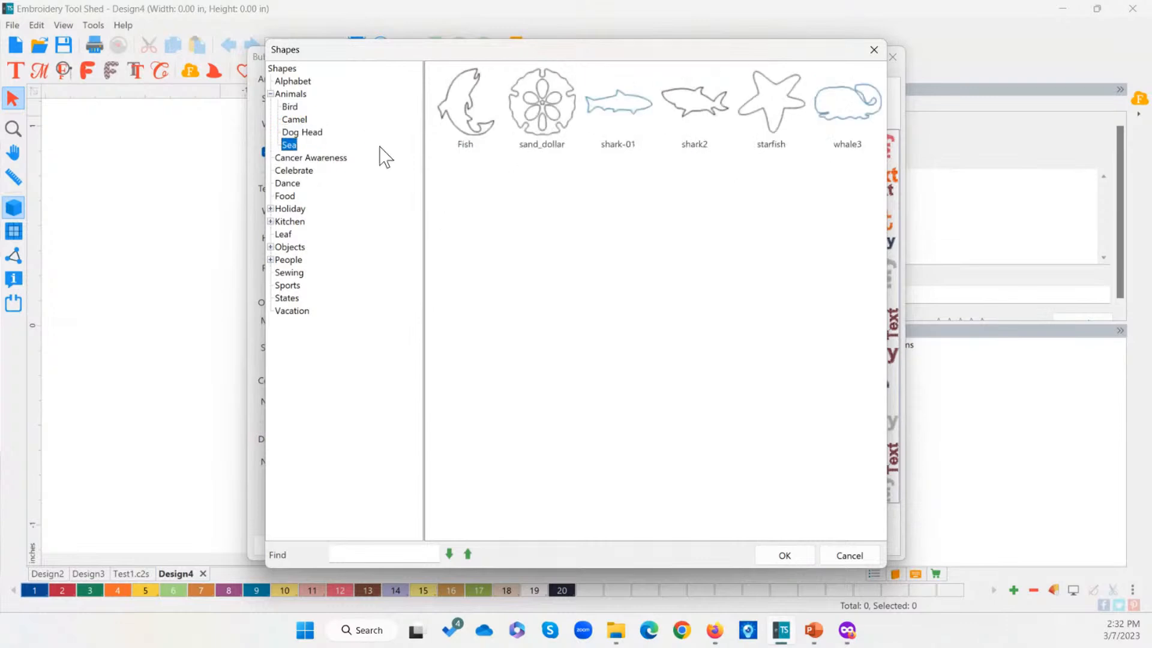
pyautogui.press('Down')
pyautogui.press('Down')
pyautogui.press('Down')
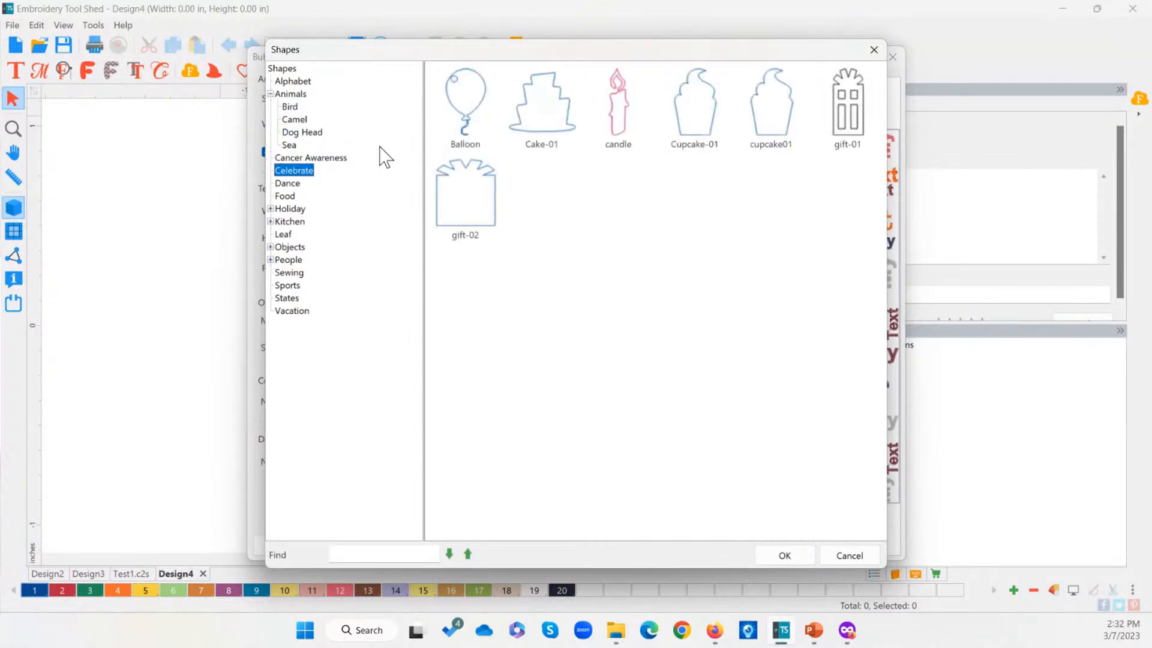
pyautogui.press('Down')
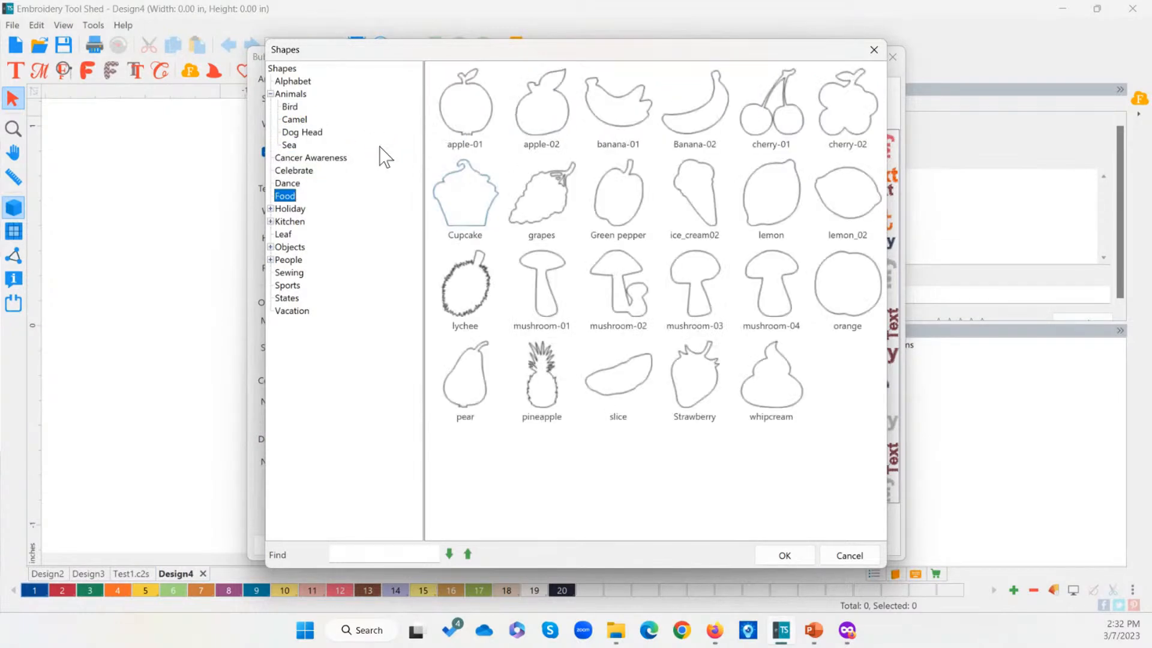
pyautogui.press('Down')
pyautogui.press('Right')
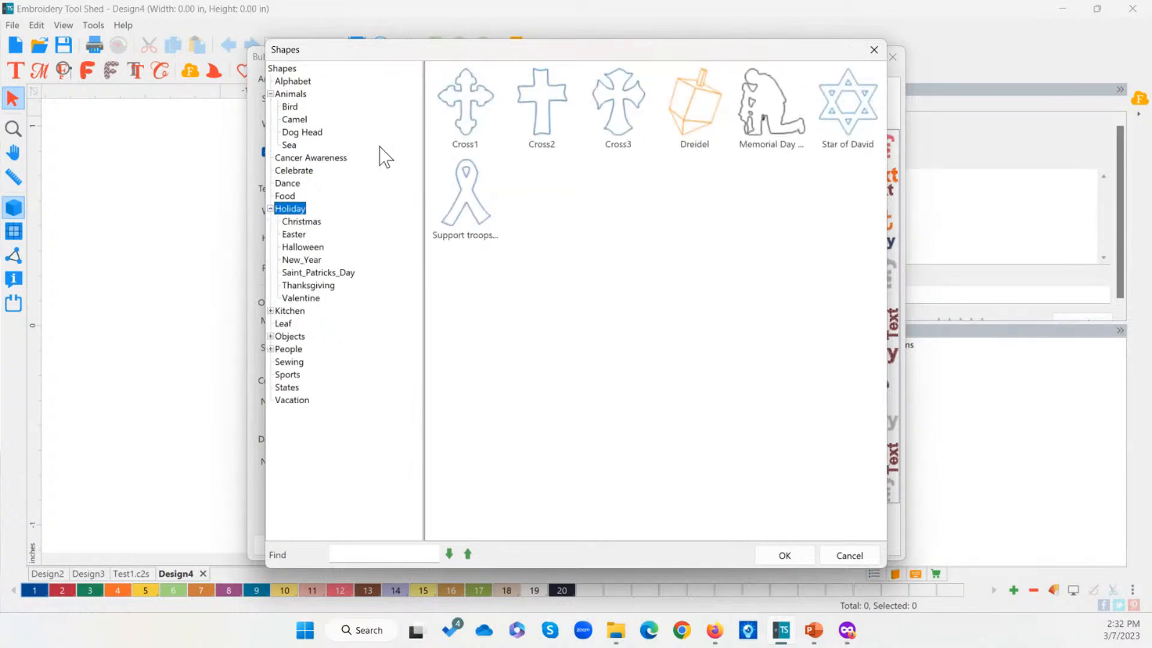
pyautogui.press('Down')
pyautogui.press('Down')
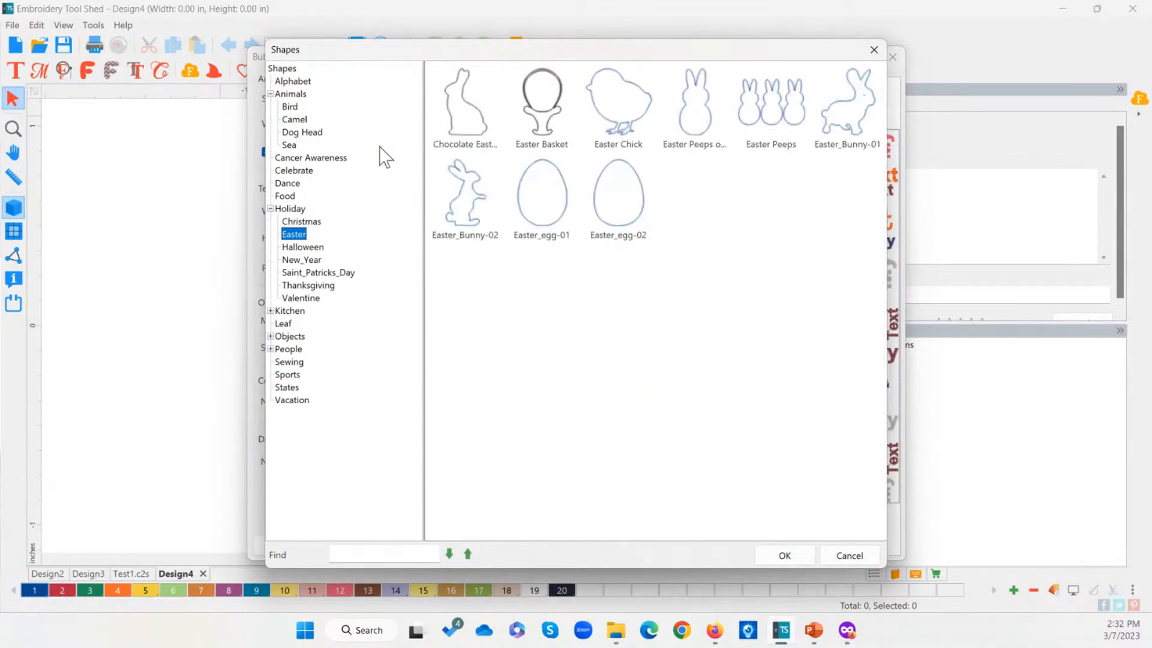
pyautogui.press('Down')
pyautogui.press('Down')
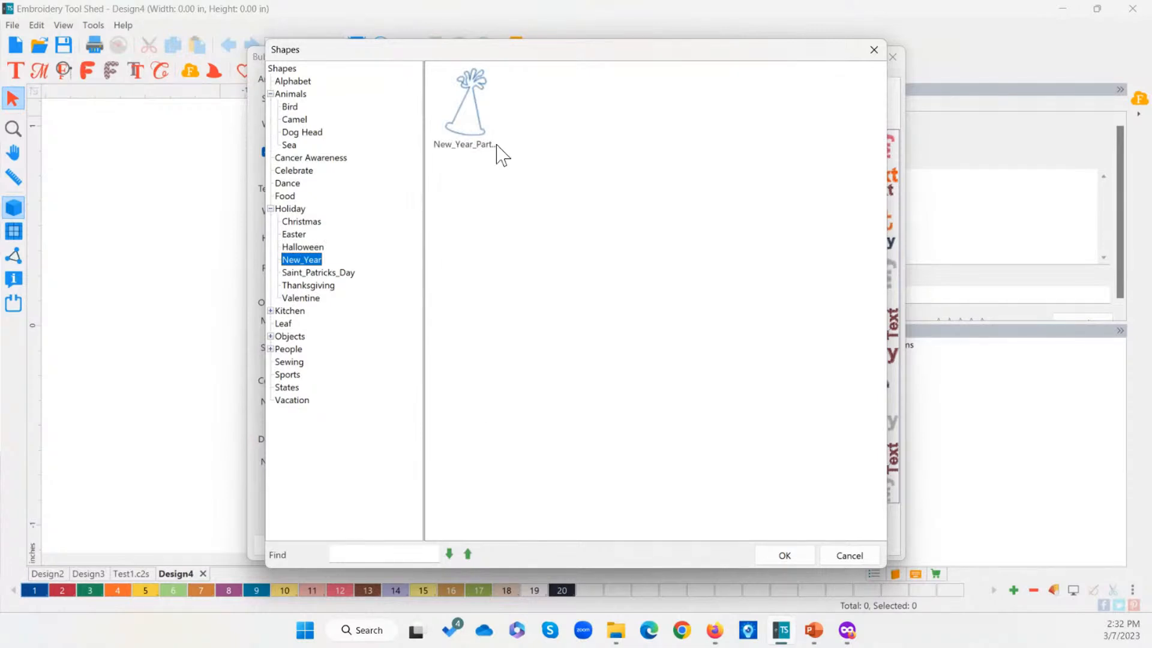
# - Choose the sew-02b sewing machine from the Sewing category as the Bubble Text shape
pyautogui.click(292, 362)
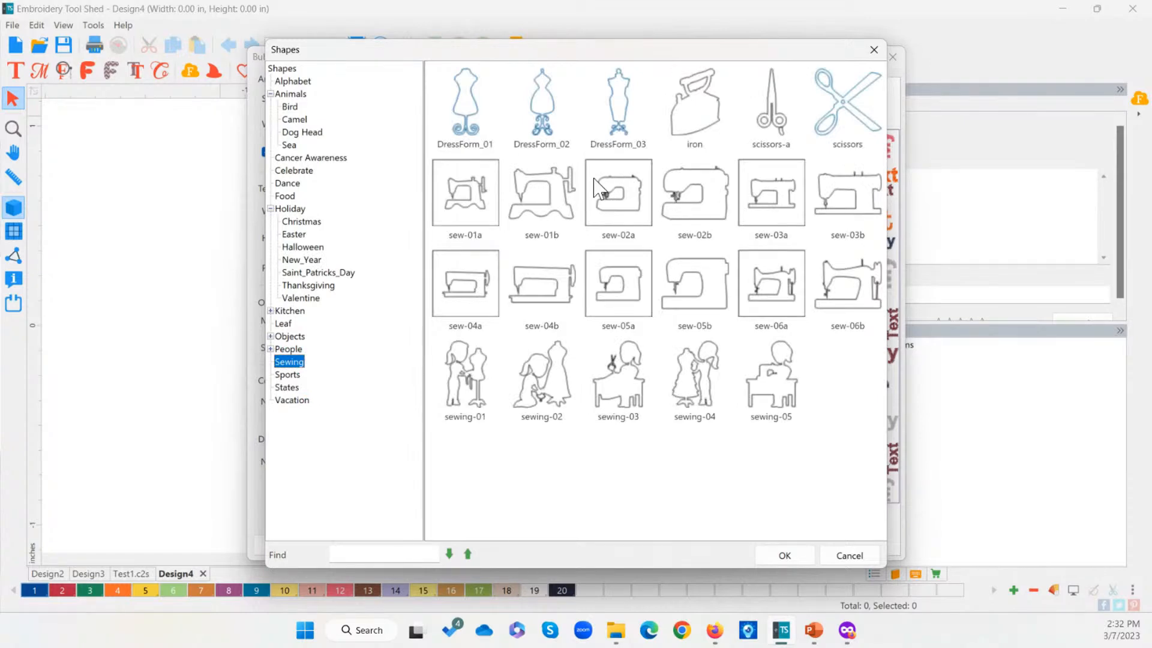
pyautogui.click(692, 204)
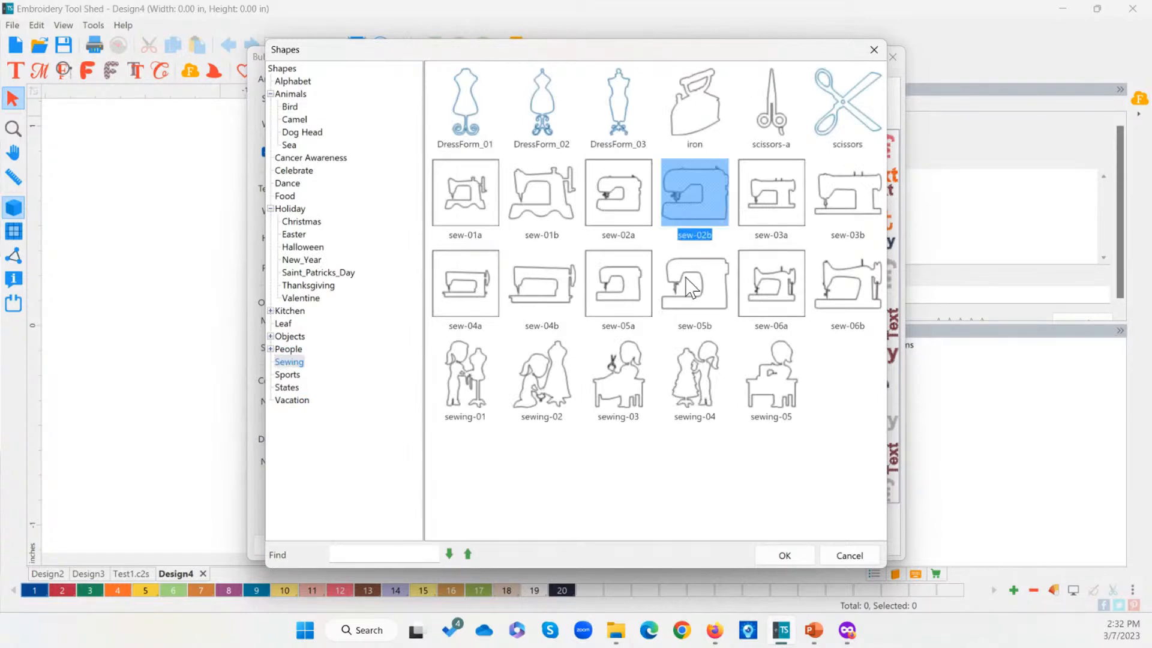
pyautogui.click(783, 557)
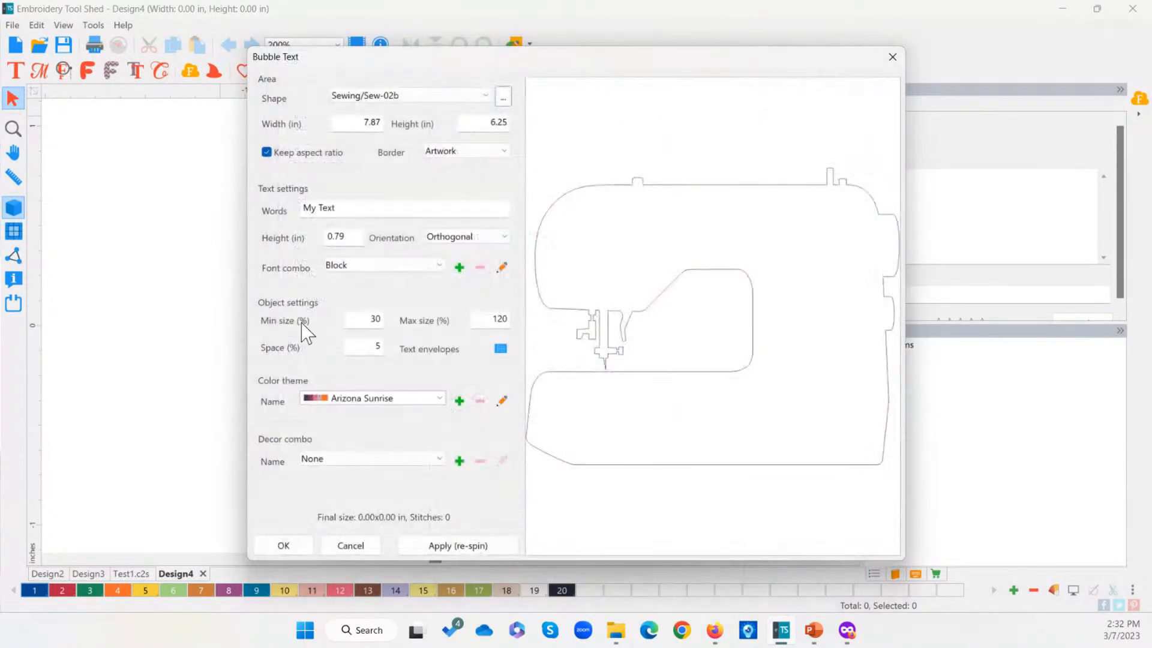
# - Replace the words with Love Fabric Thread and regenerate the preview inside the sewing machine shape
pyautogui.moveTo(340, 208); pyautogui.dragTo(224, 223)
pyautogui.write('L')
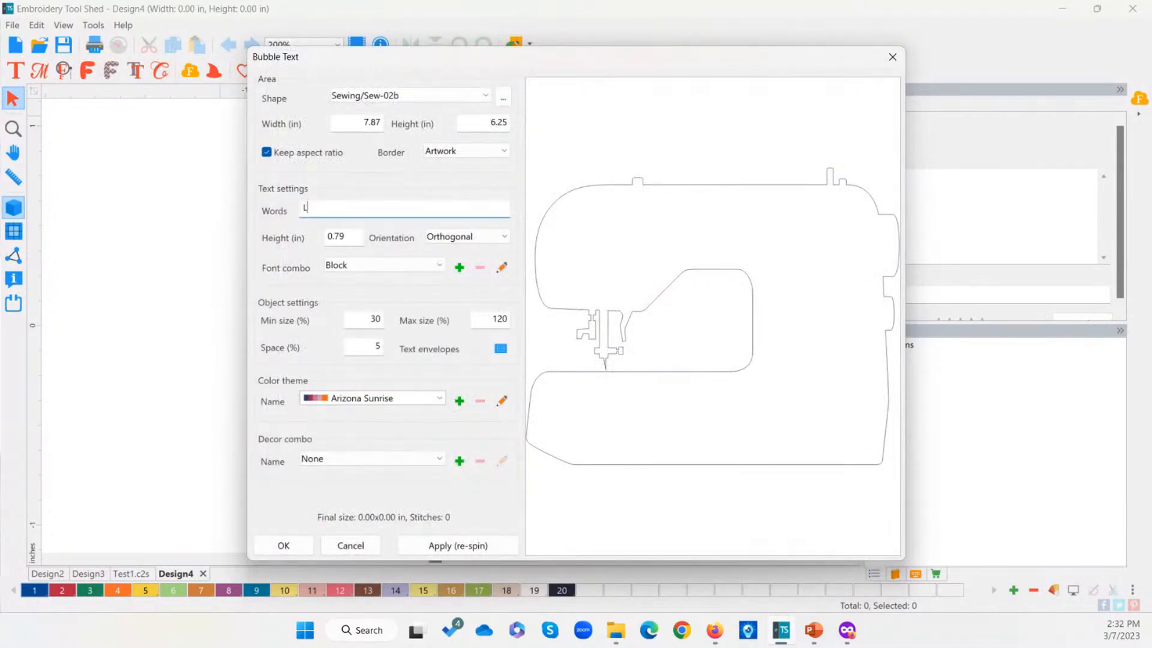
pyautogui.write('ove Fabric Thread')
pyautogui.click(462, 548)
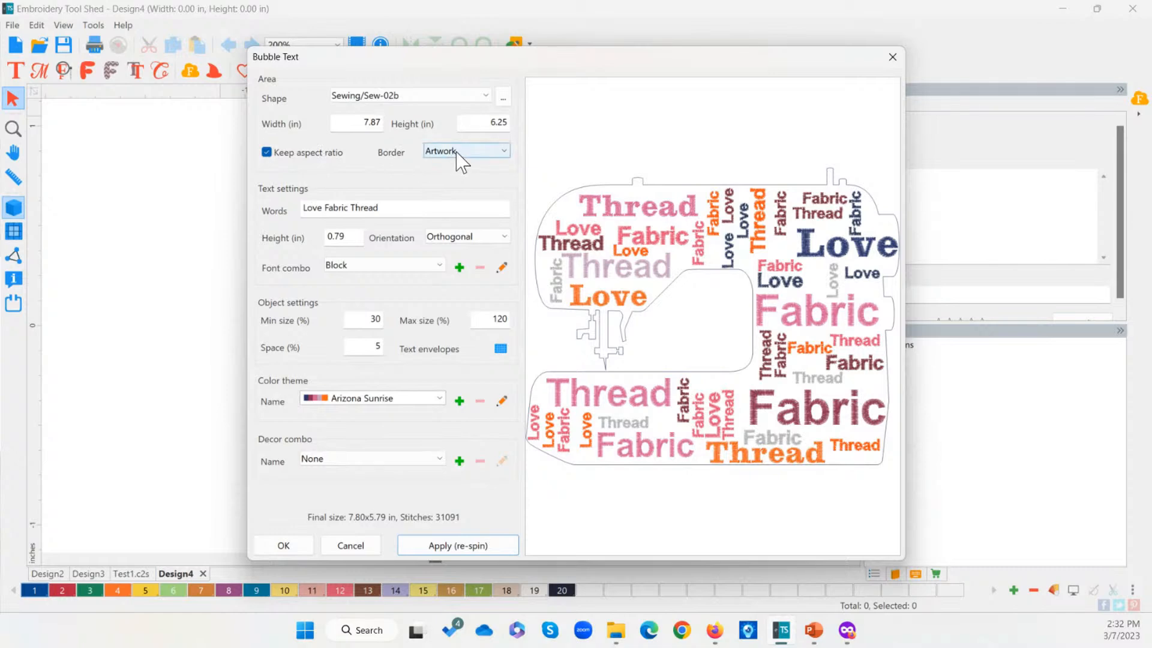
# - Set the shape's width to 5 inches with the aspect ratio kept and regenerate the preview
pyautogui.click(354, 124)
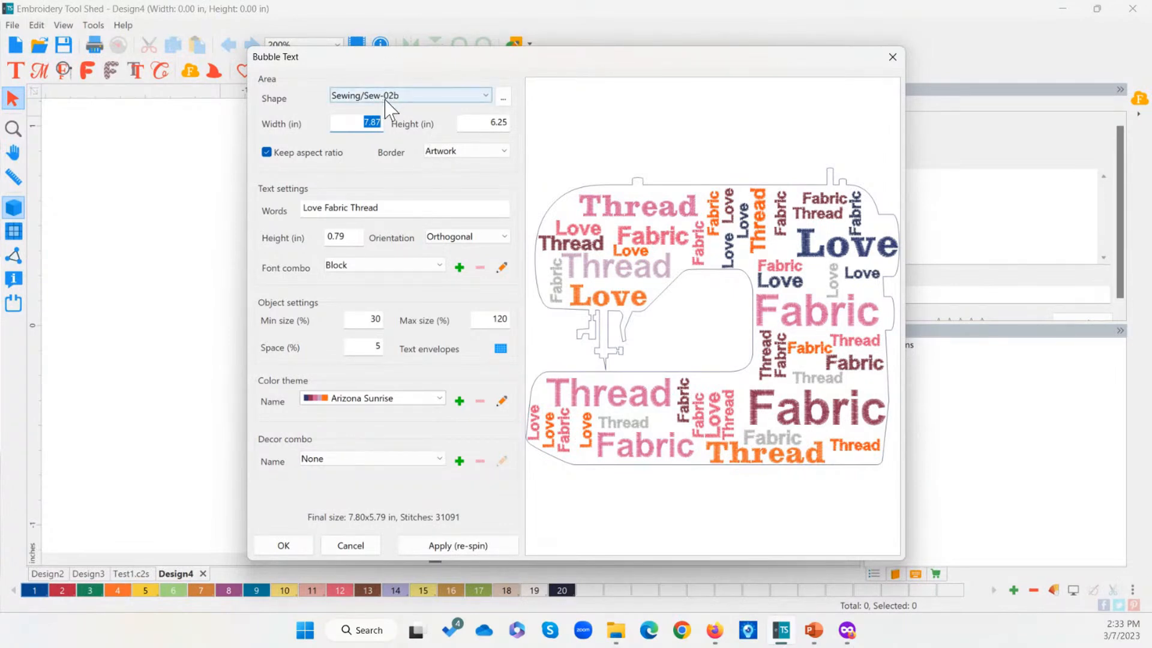
pyautogui.write('5')
pyautogui.click(458, 545)
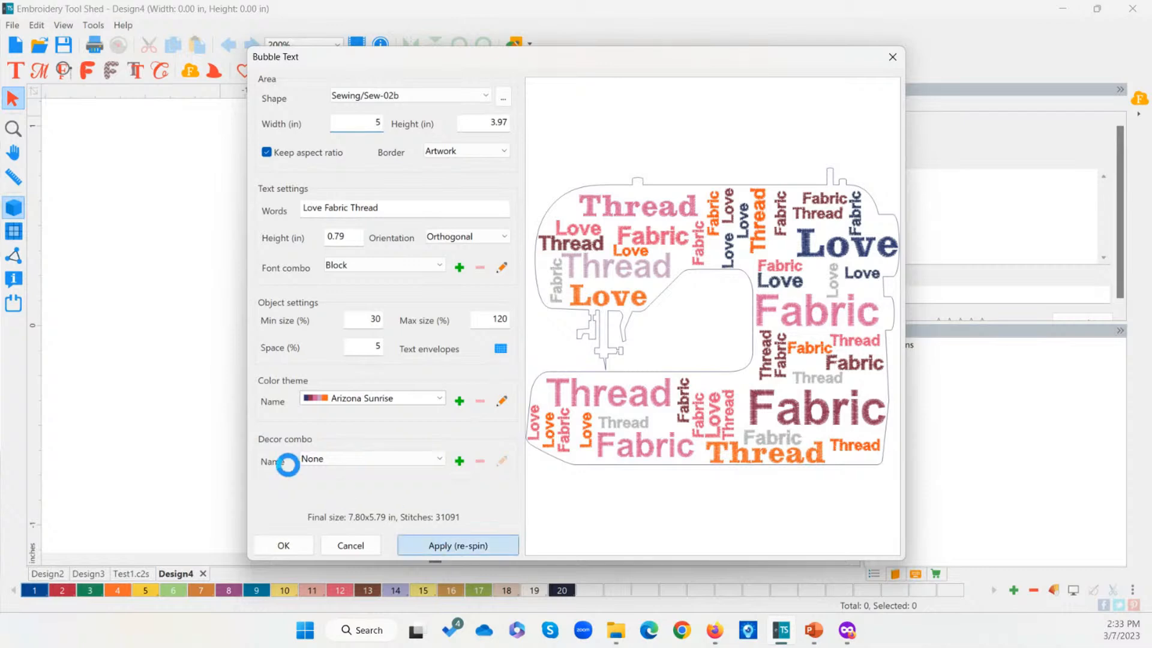
# - Set the shape's border to Applique and regenerate the preview with the Orthogonal text orientation
pyautogui.click(440, 153)
pyautogui.click(444, 159)
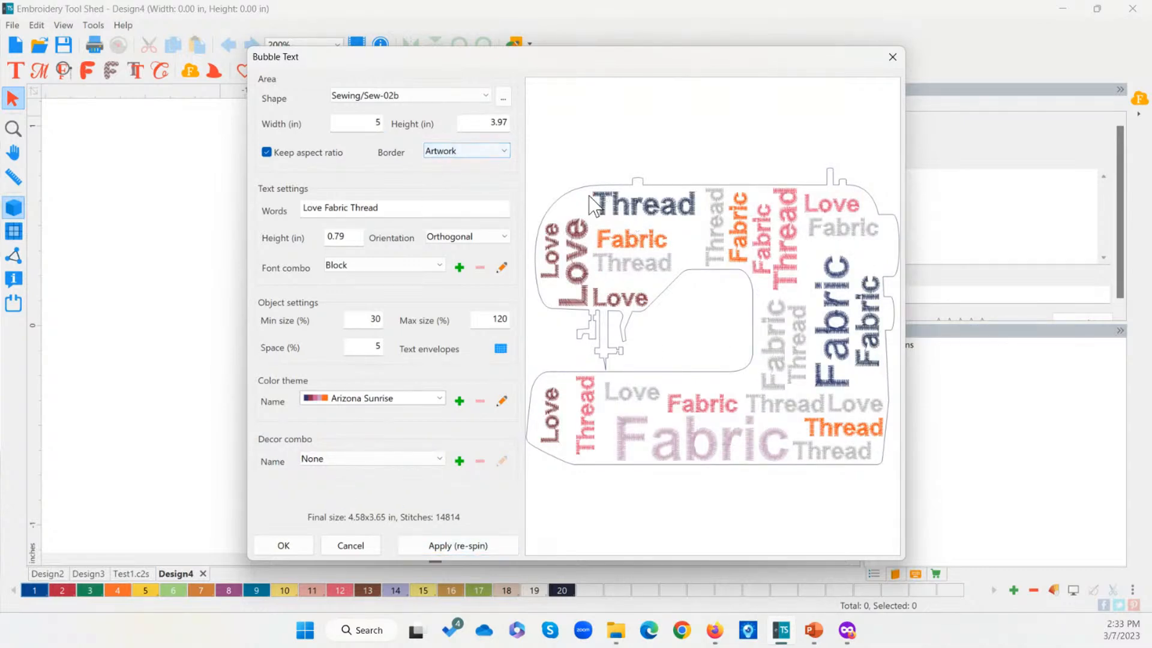
pyautogui.click(478, 154)
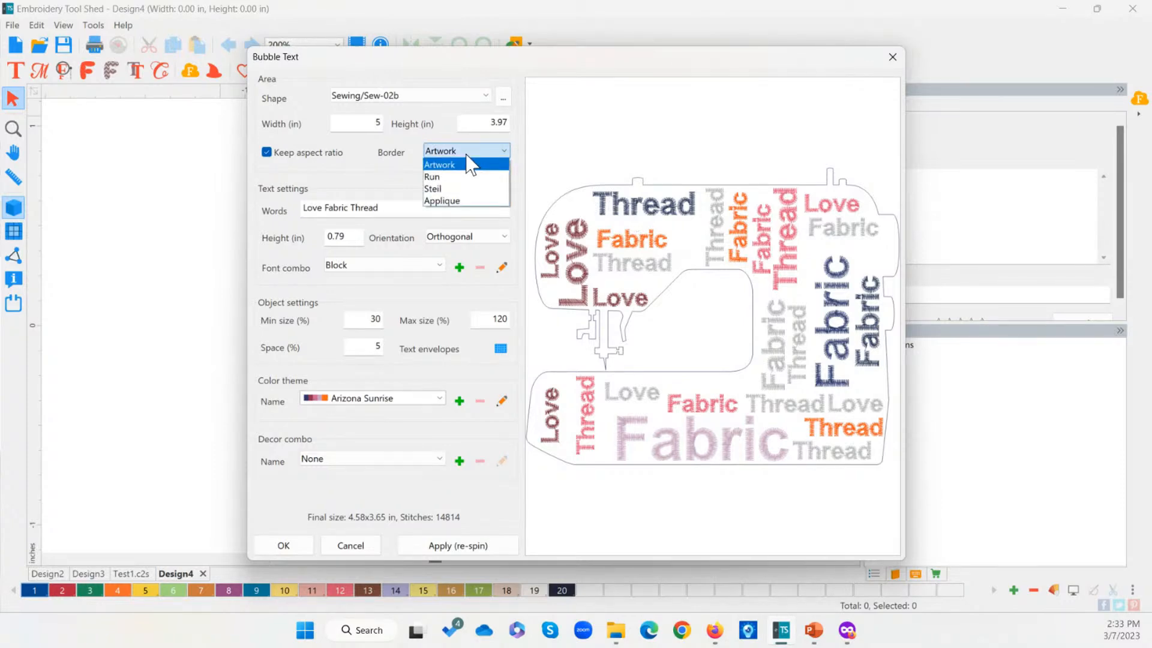
pyautogui.click(453, 204)
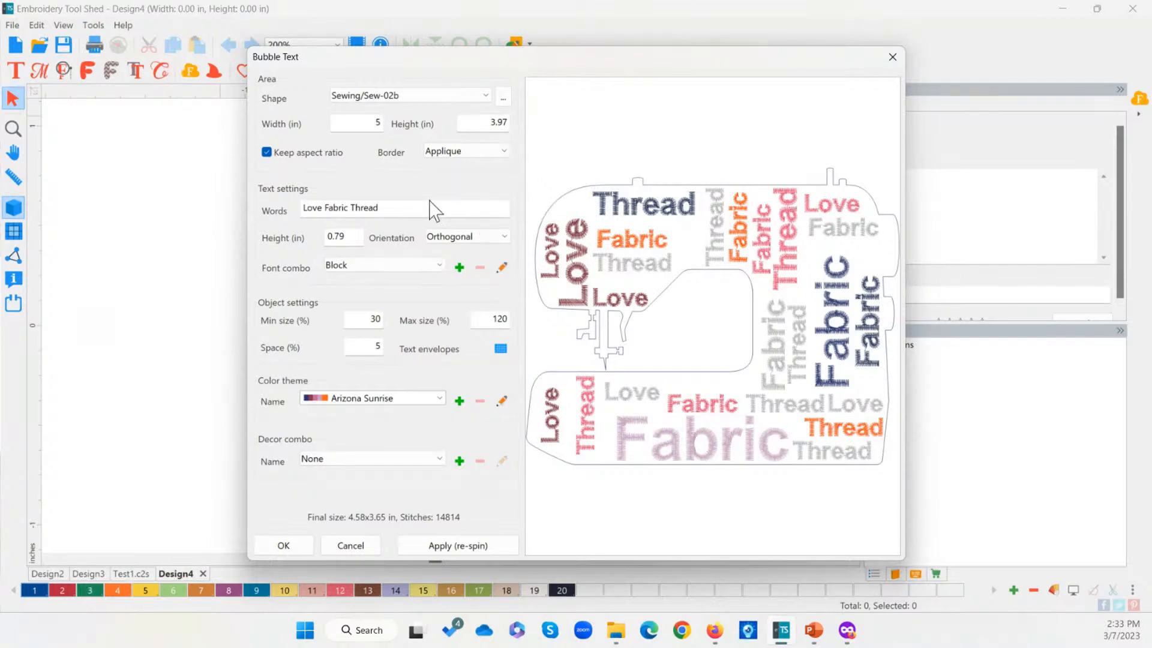
pyautogui.click(389, 204)
pyautogui.click(346, 238)
pyautogui.click(467, 239)
pyautogui.click(466, 239)
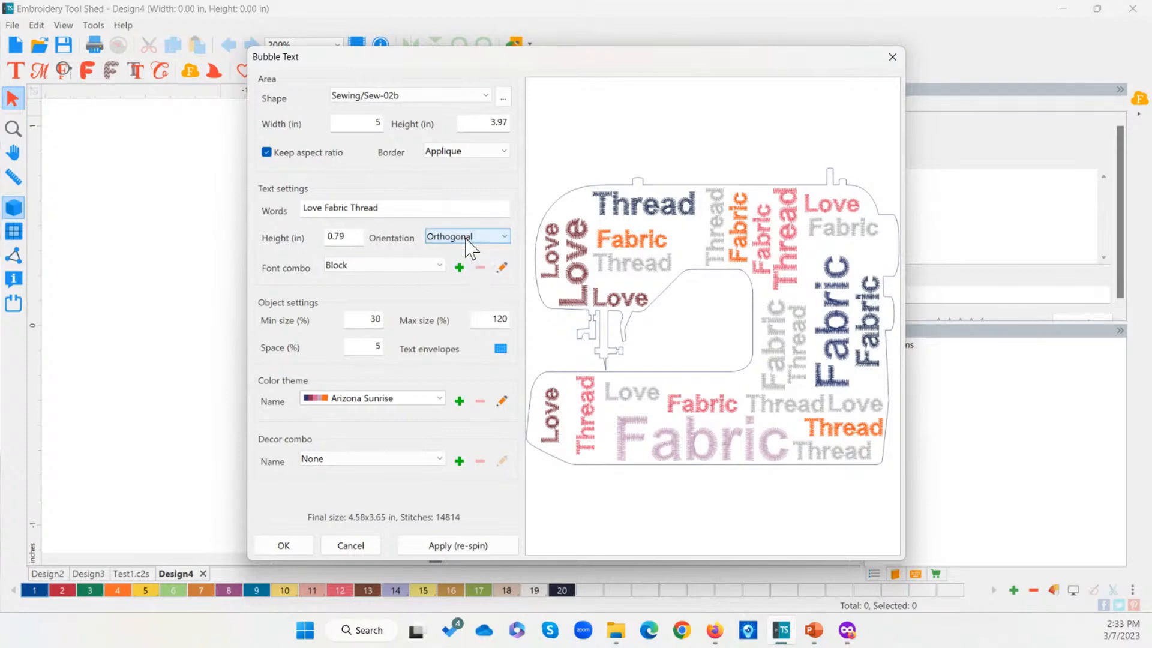
pyautogui.click(468, 547)
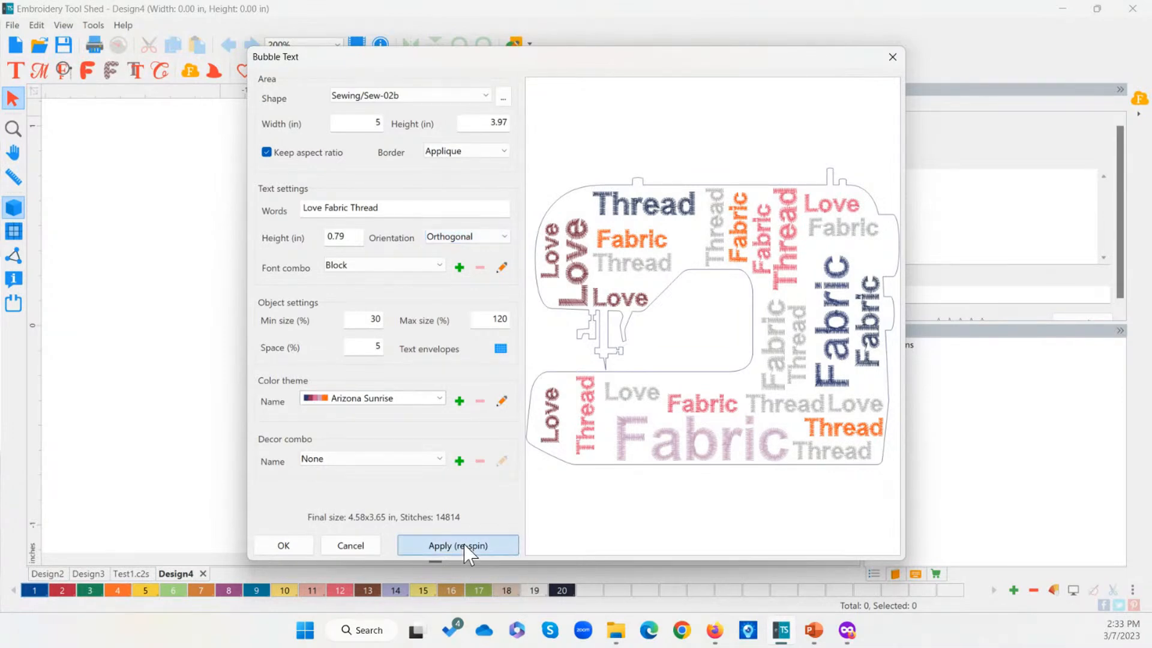
pyautogui.click(468, 547)
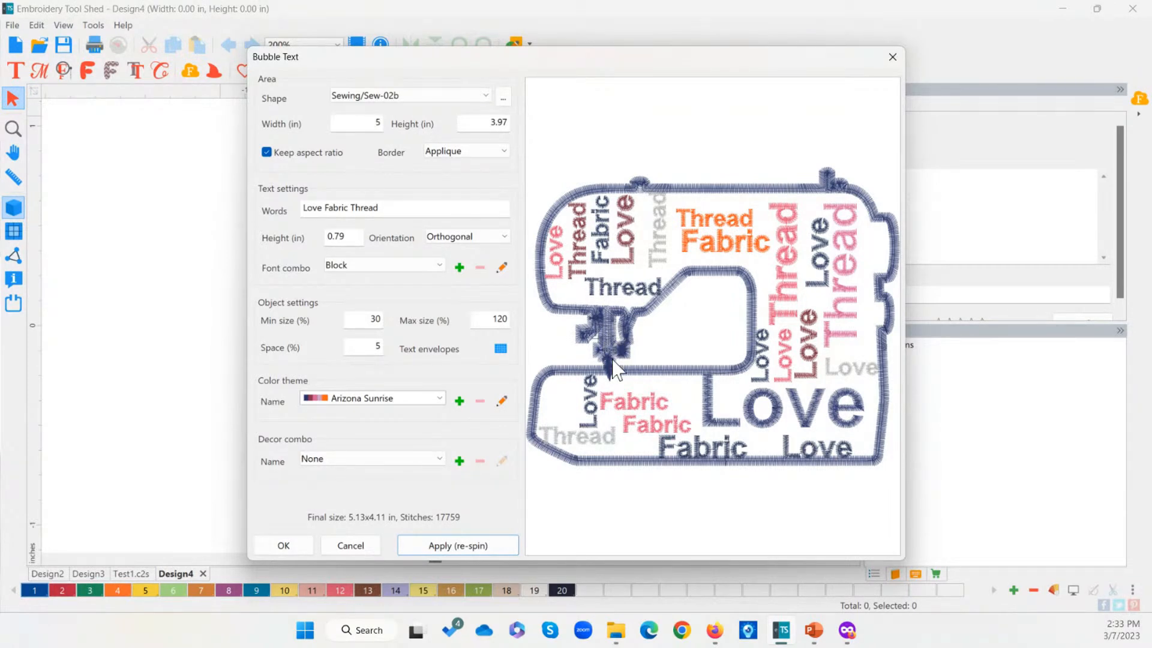
# - Change the shape's border to Run and regenerate the preview
pyautogui.click(456, 151)
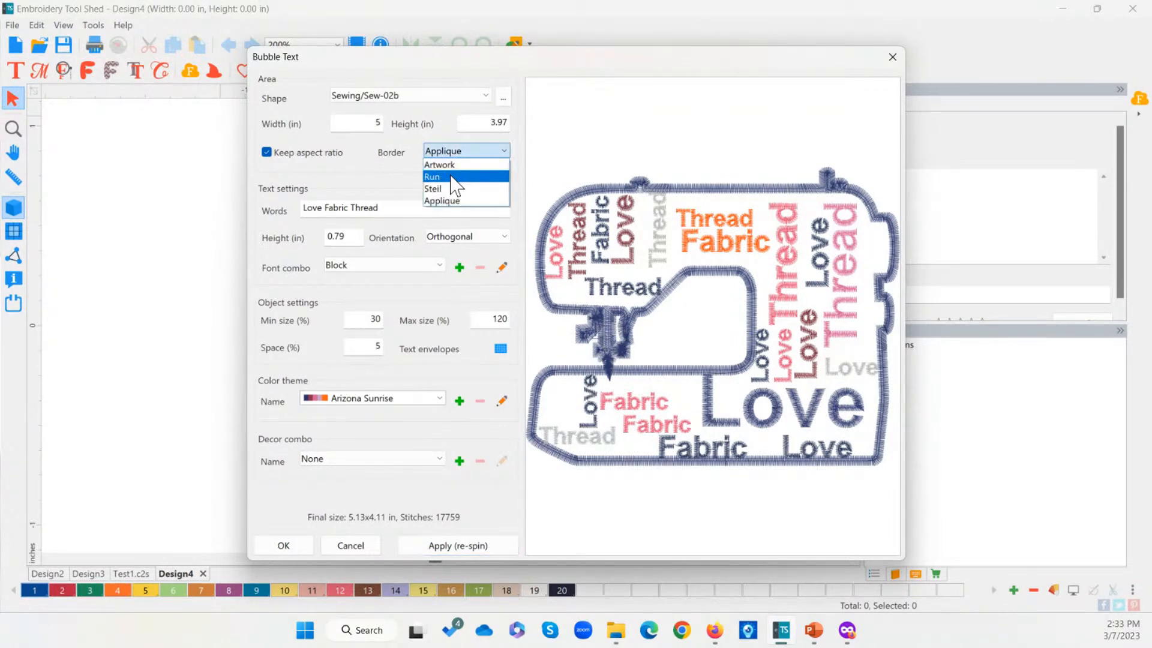
pyautogui.click(451, 179)
pyautogui.click(463, 548)
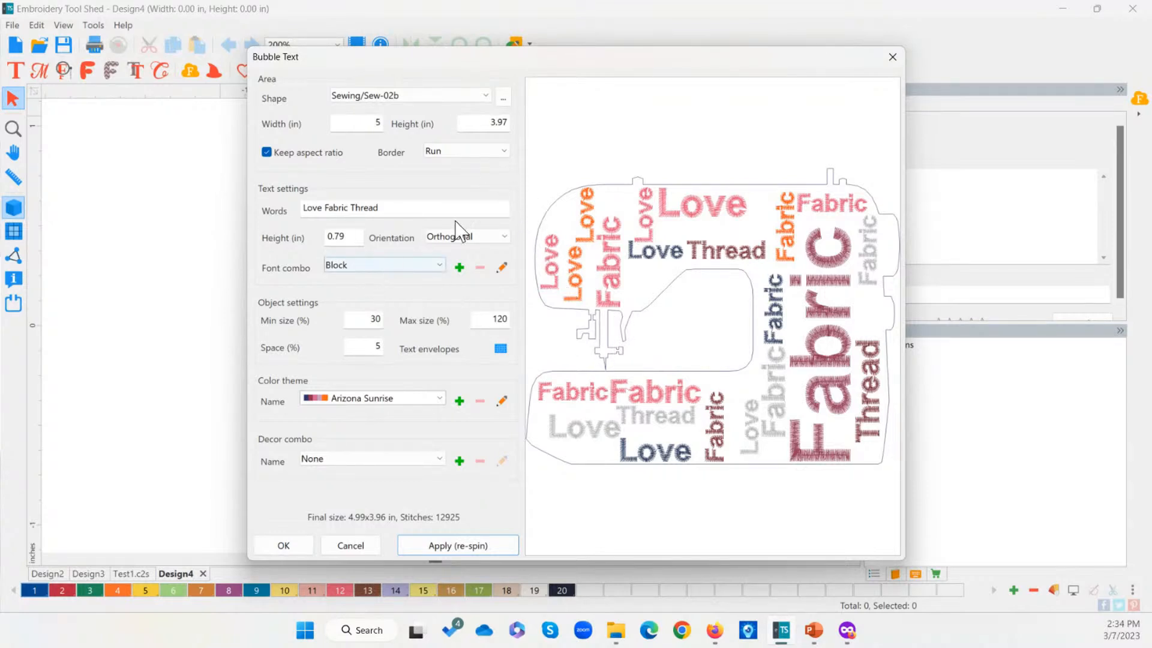
# - Regenerate the word layout first with Horizontal and again with Vertical text orientation
pyautogui.click(458, 240)
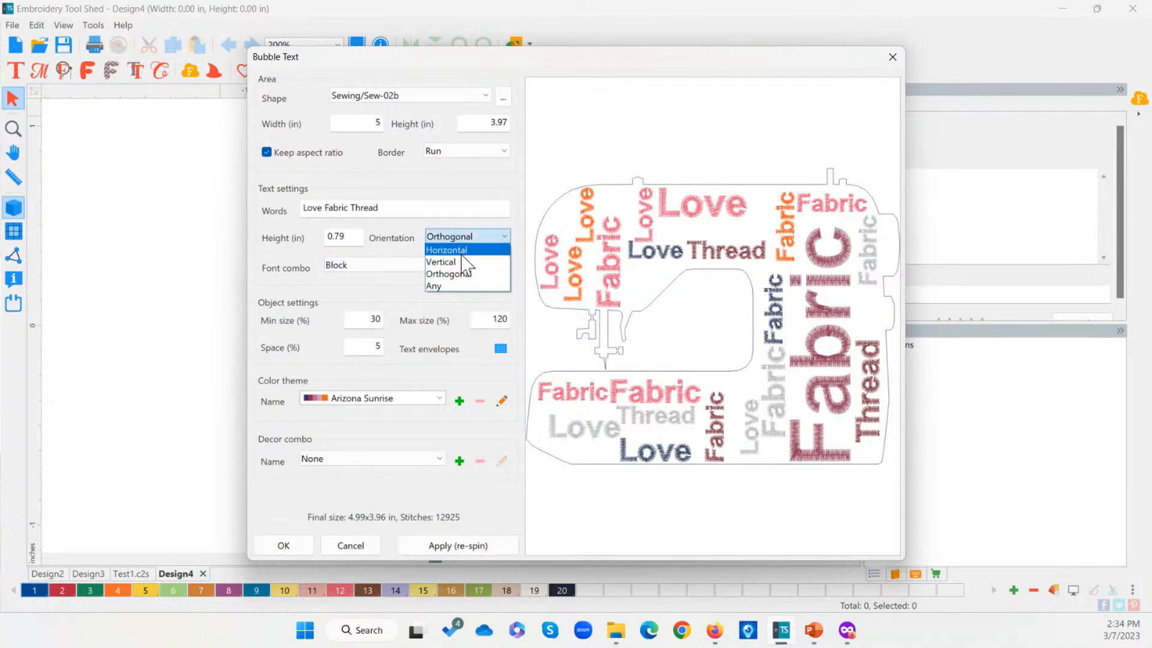
pyautogui.click(461, 251)
pyautogui.click(479, 546)
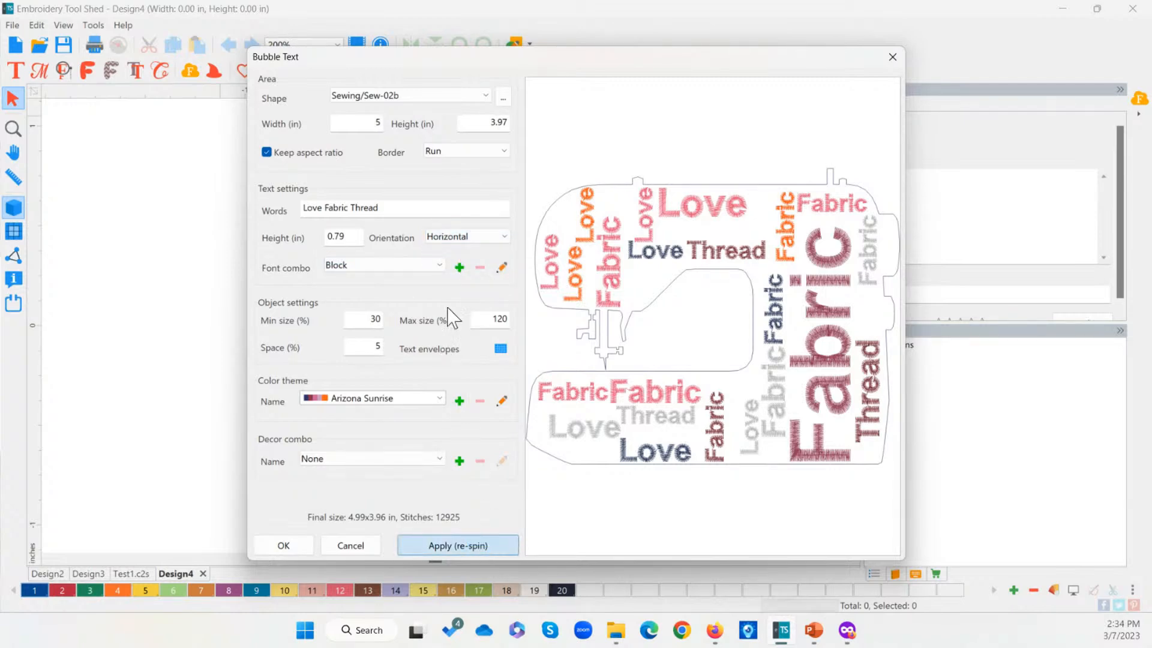
pyautogui.click(458, 240)
pyautogui.click(459, 264)
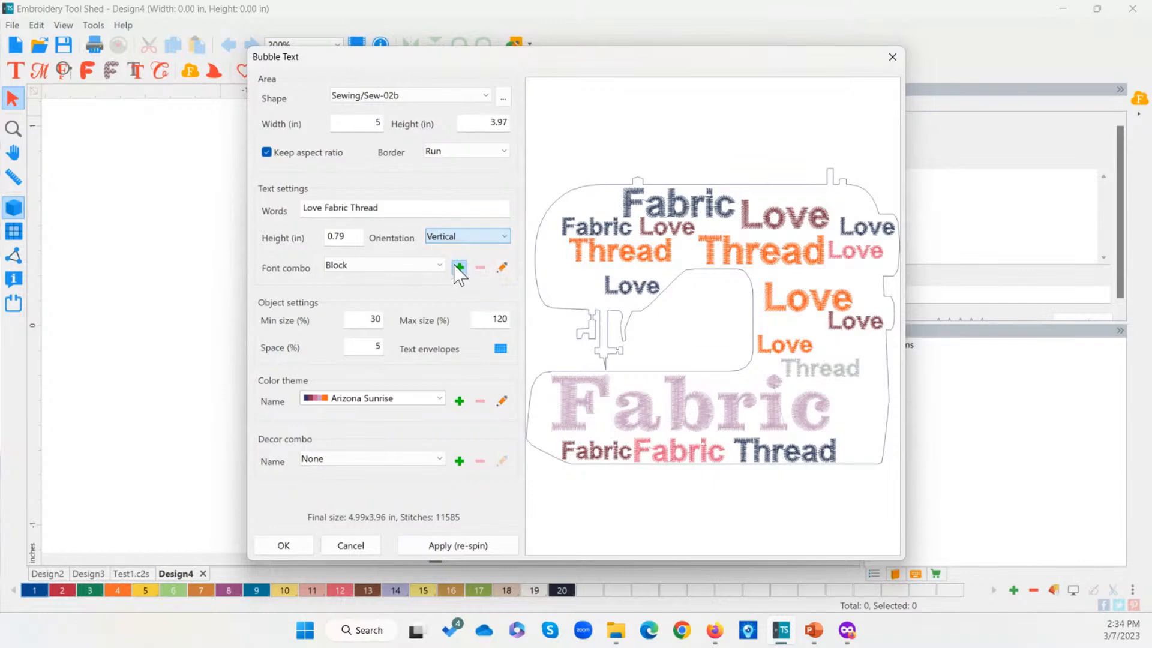
pyautogui.click(475, 547)
# - Set the text orientation to Orthogonal and regenerate the word layout
pyautogui.click(474, 240)
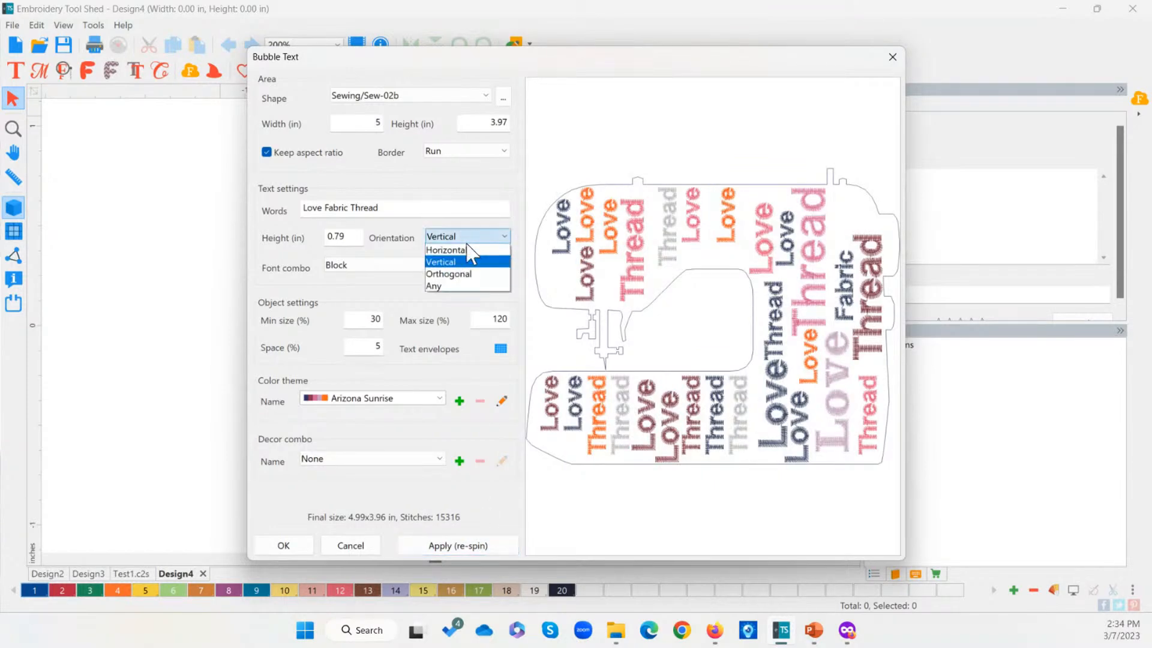
pyautogui.click(456, 275)
pyautogui.click(466, 544)
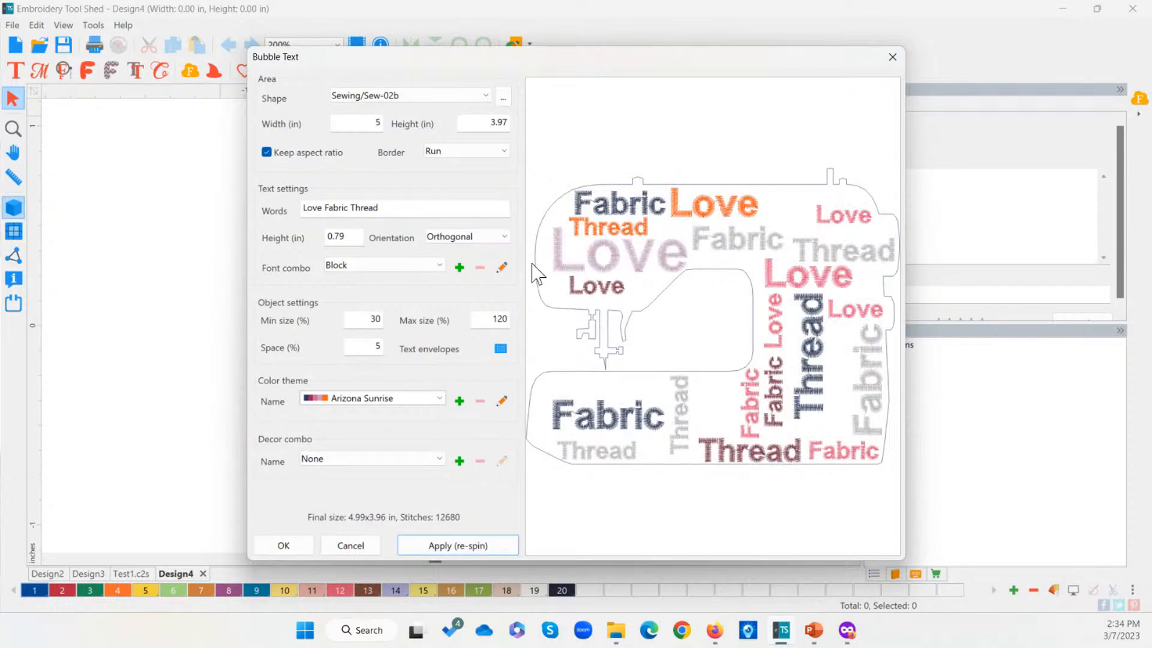
# - Set the text orientation to Any and regenerate the word layout
pyautogui.click(487, 238)
pyautogui.click(472, 286)
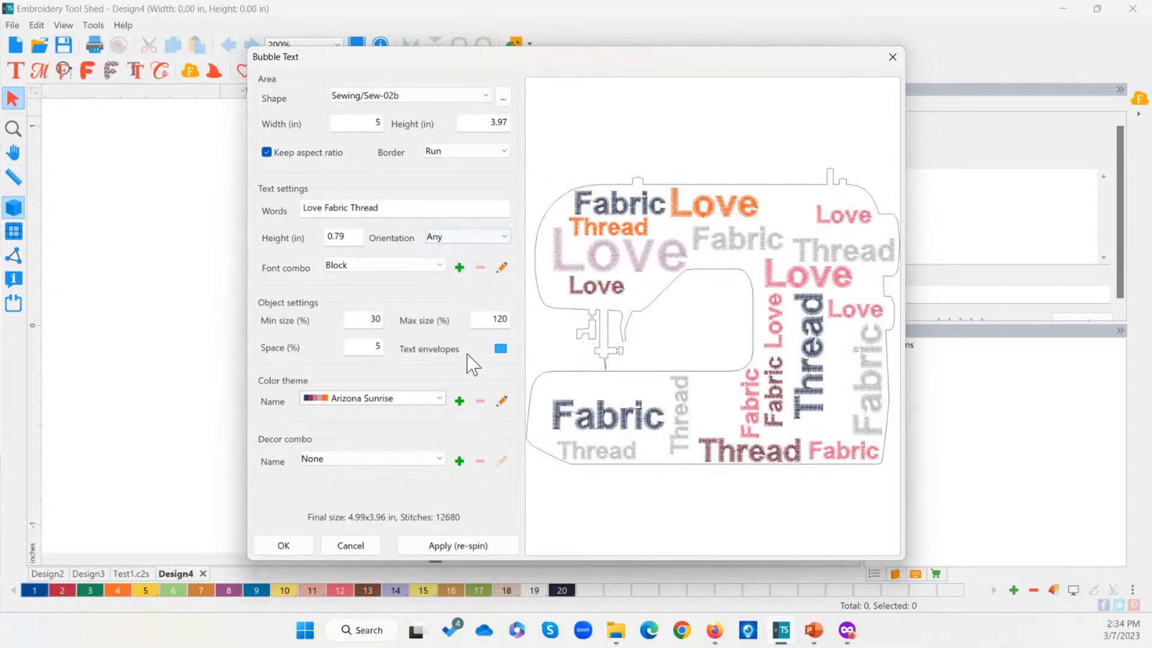
pyautogui.click(455, 543)
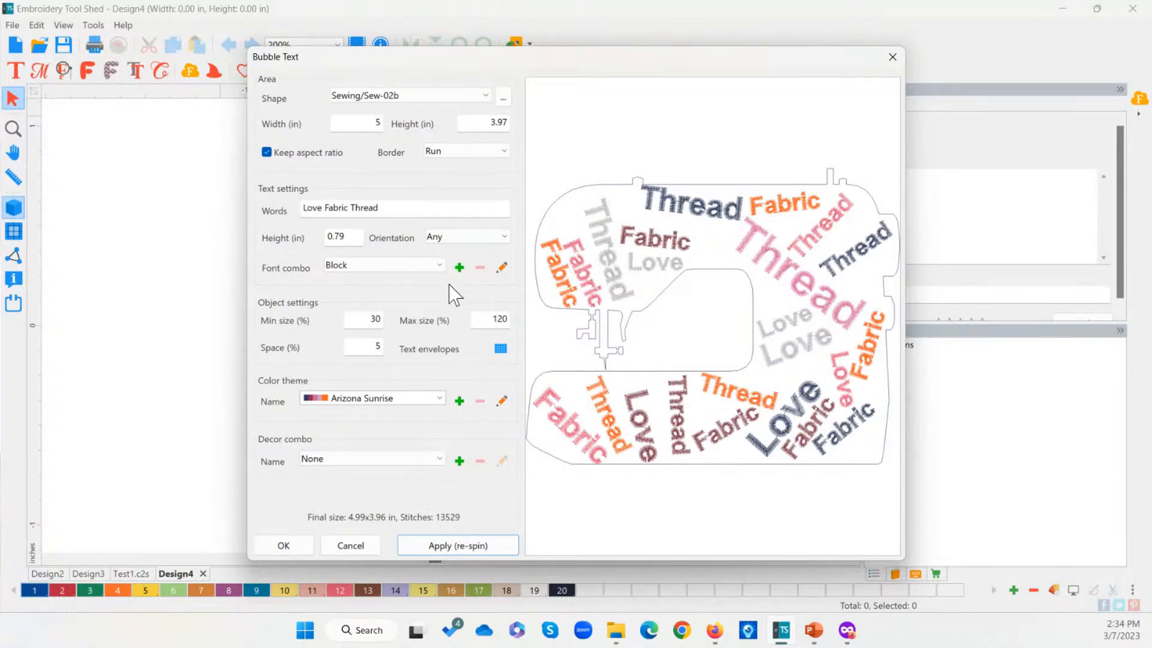
# - Change the font combo to Fun, regenerate the preview, and open the combo's list of fonts
pyautogui.click(403, 264)
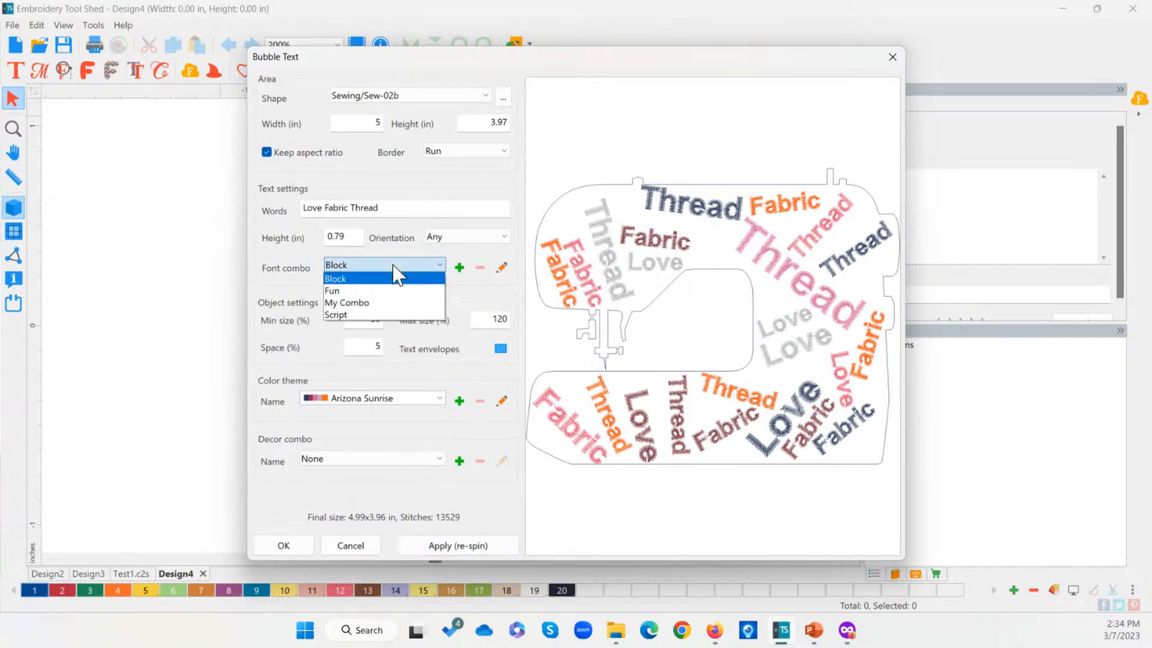
pyautogui.click(352, 291)
pyautogui.click(467, 545)
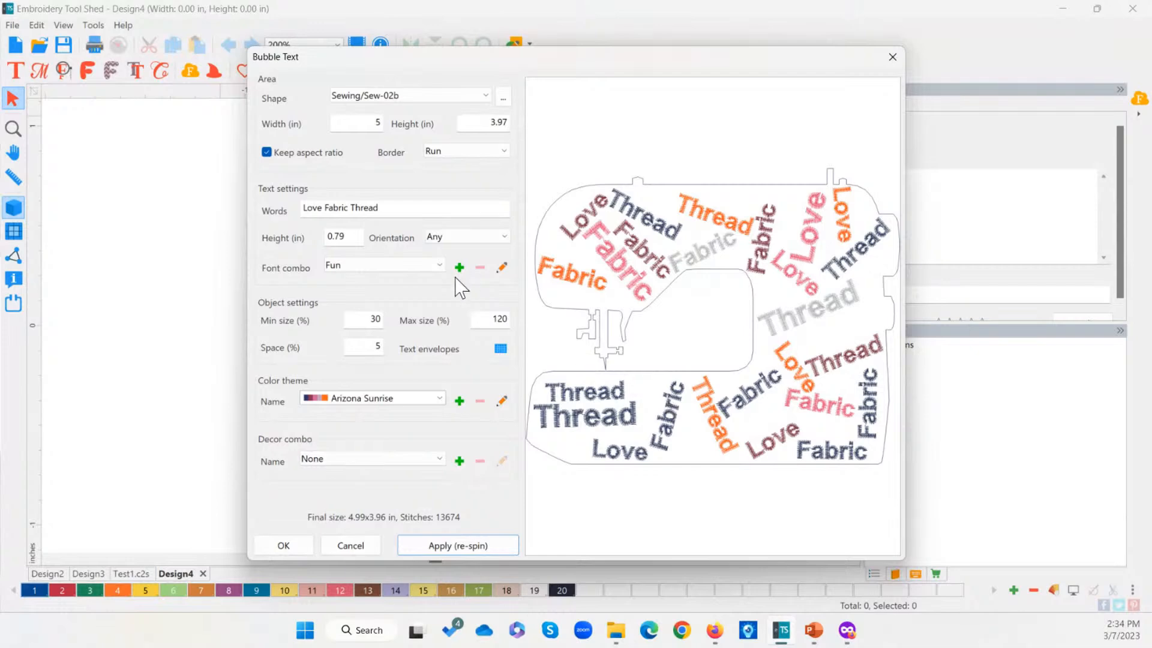
pyautogui.click(503, 268)
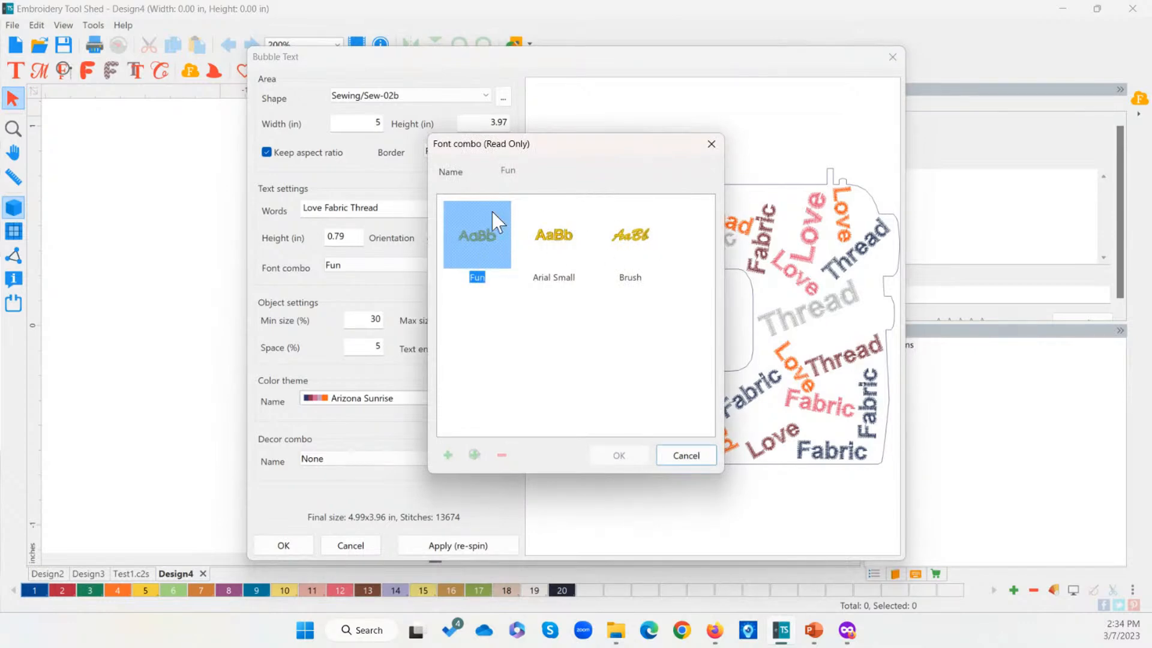
# - Create a new font combo named My Font and add the normal font Benquiat to it
pyautogui.click(673, 455)
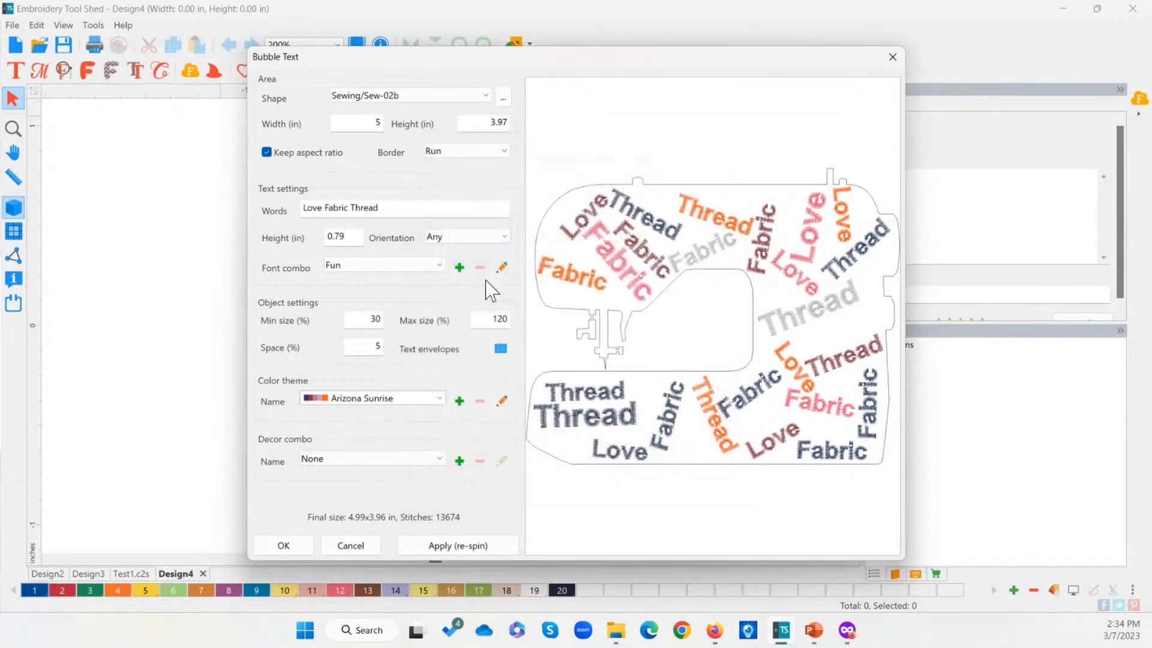
pyautogui.click(459, 268)
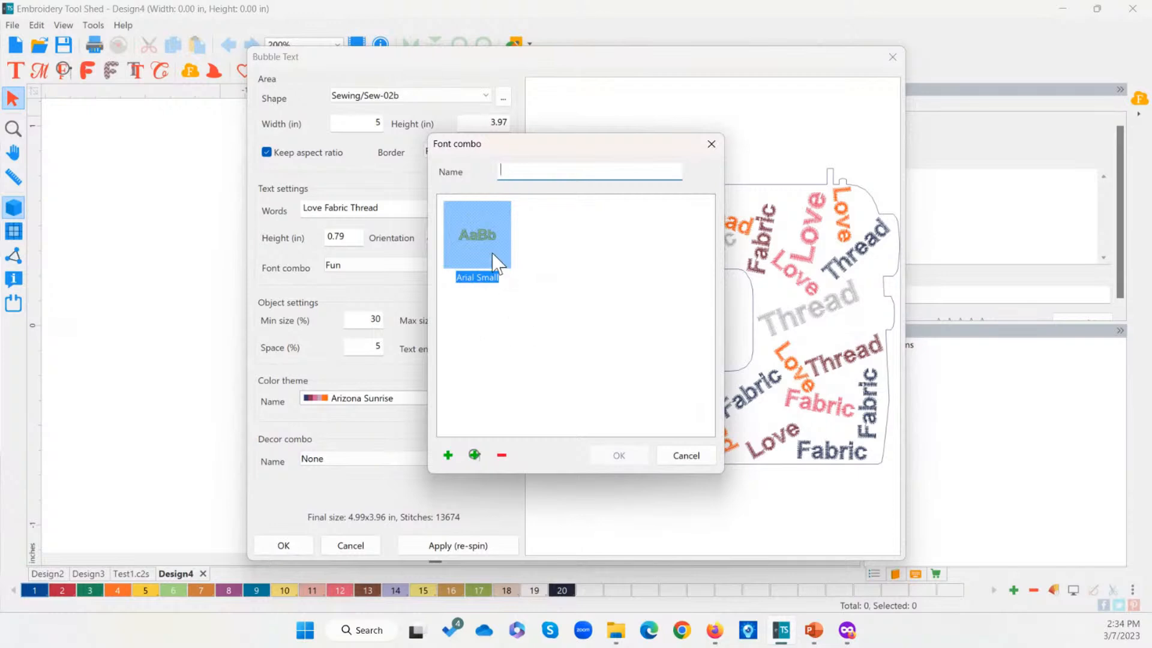
pyautogui.moveTo(496, 262); pyautogui.dragTo(461, 252)
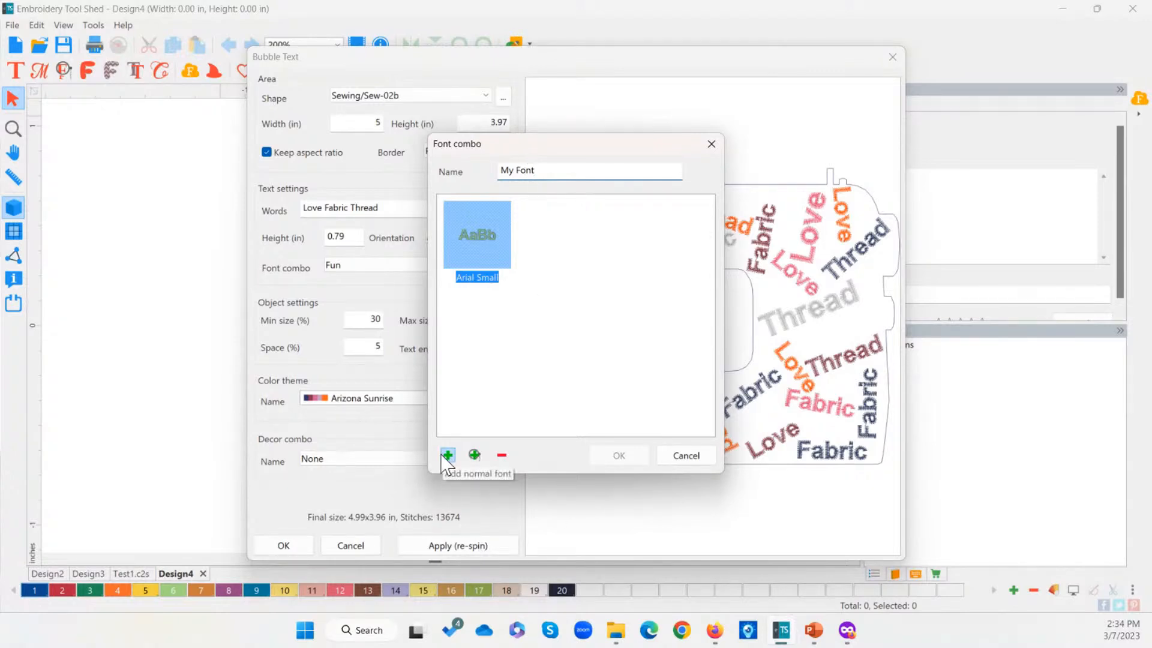
pyautogui.click(449, 456)
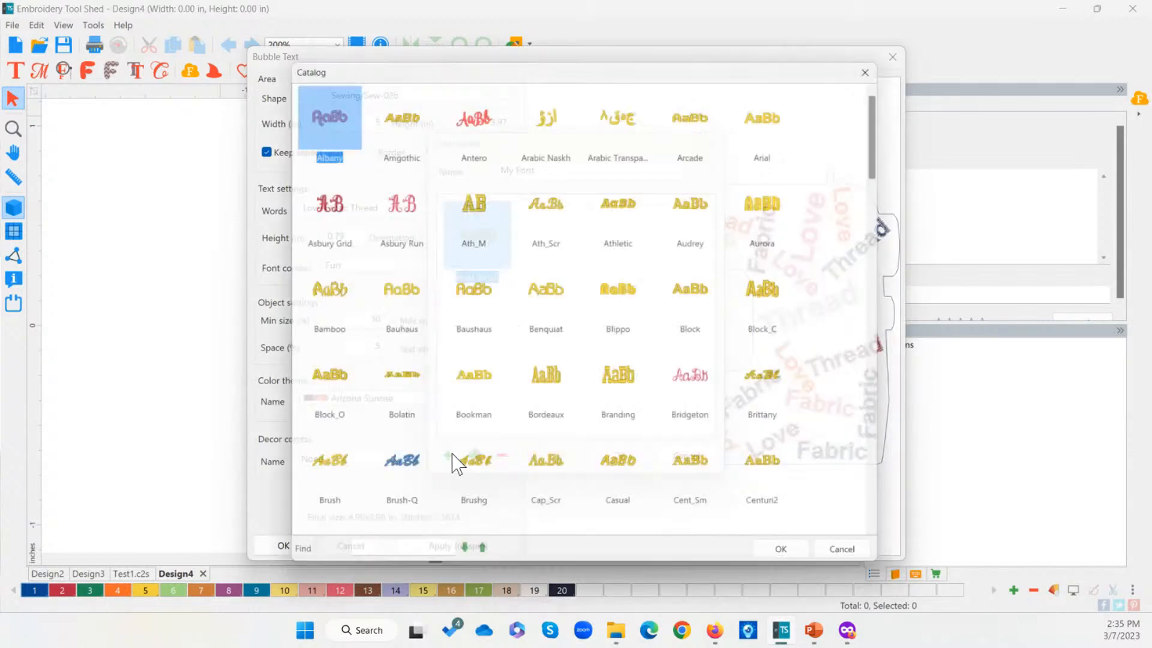
pyautogui.doubleClick(544, 283)
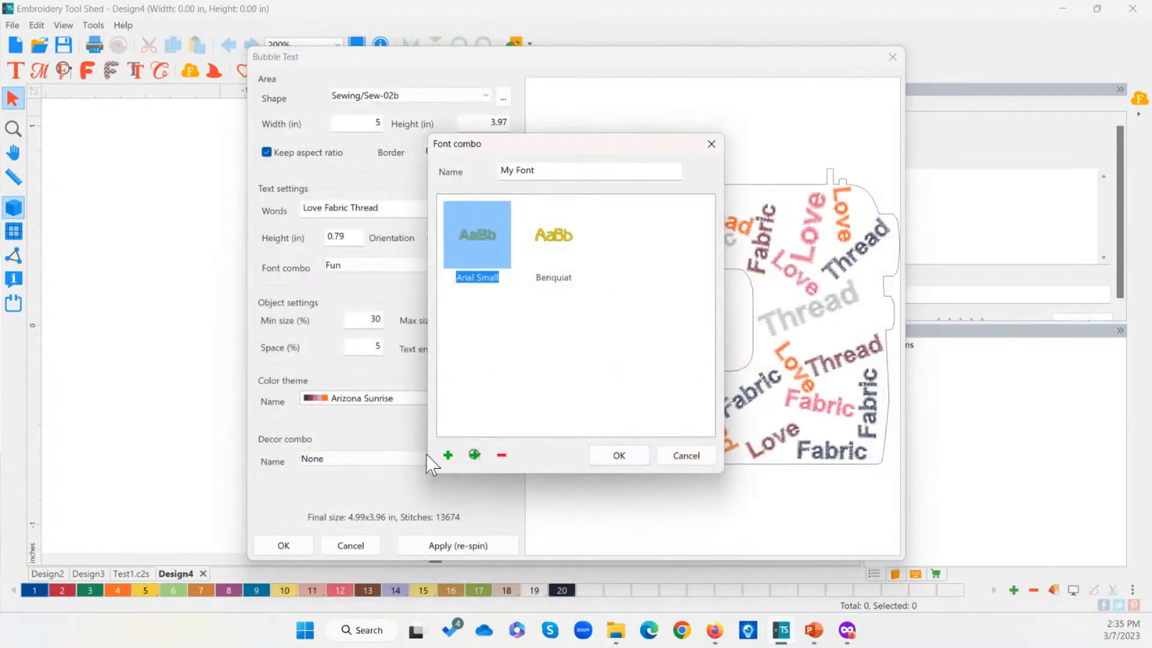
# - Add the normal fonts Antero and Bookman to the My Font combo
pyautogui.click(448, 456)
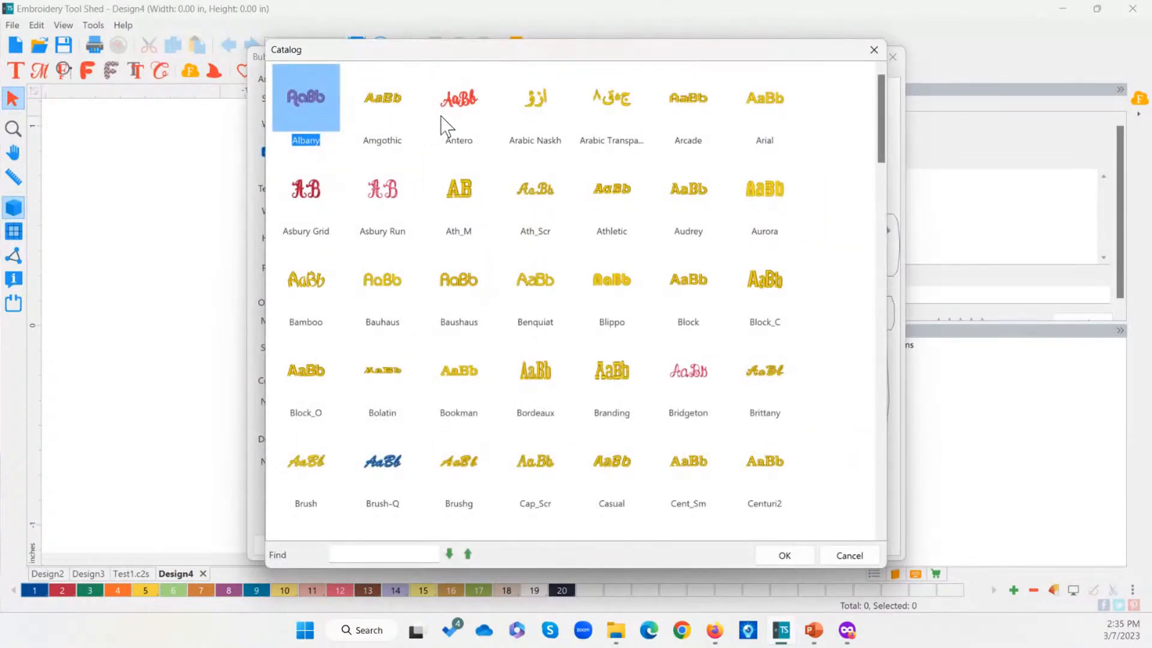
pyautogui.doubleClick(455, 142)
pyautogui.click(448, 456)
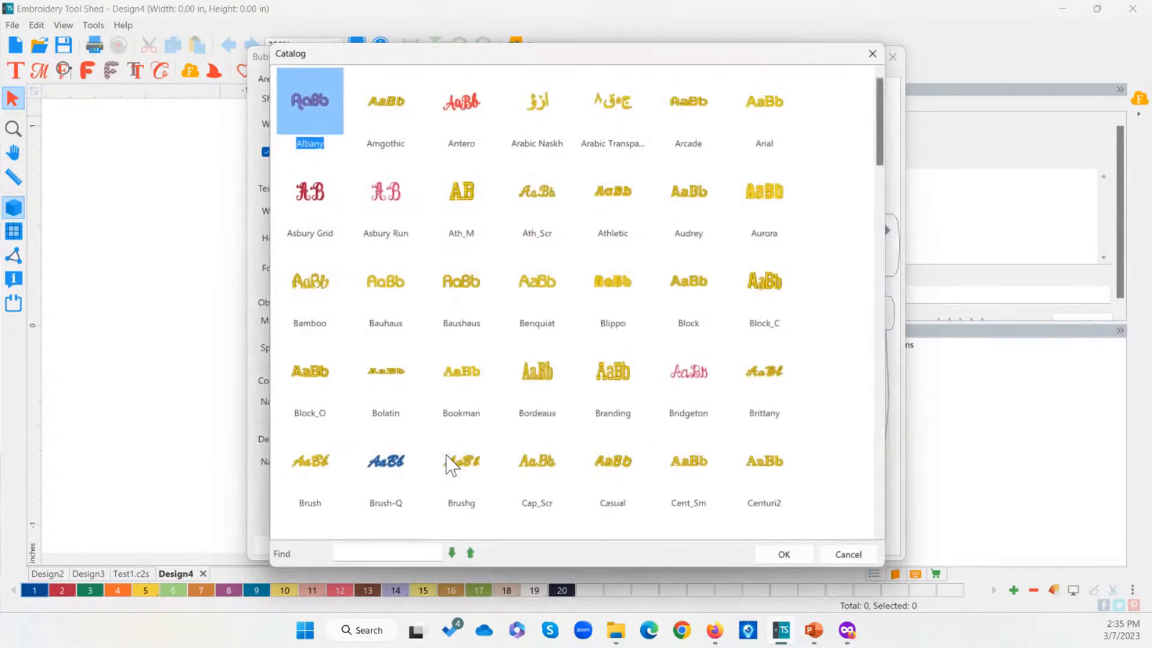
pyautogui.click(533, 291)
pyautogui.click(537, 363)
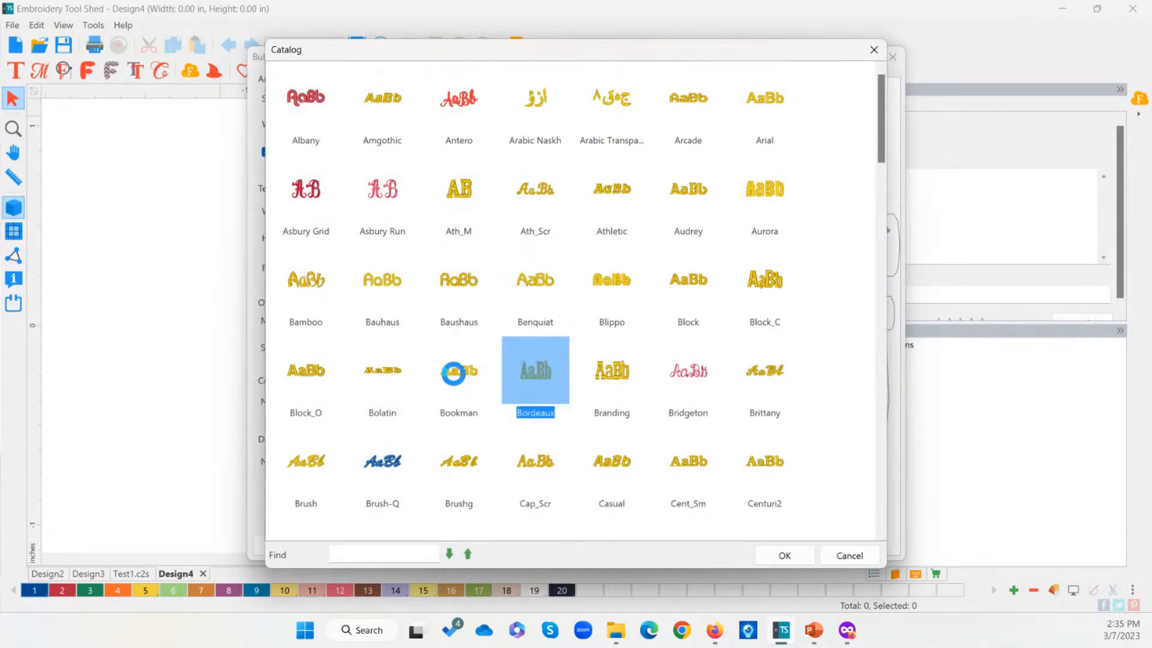
pyautogui.doubleClick(453, 372)
# - Complete the My Font combo with the small font Pearl Small and regenerate the word layout with it
pyautogui.click(474, 455)
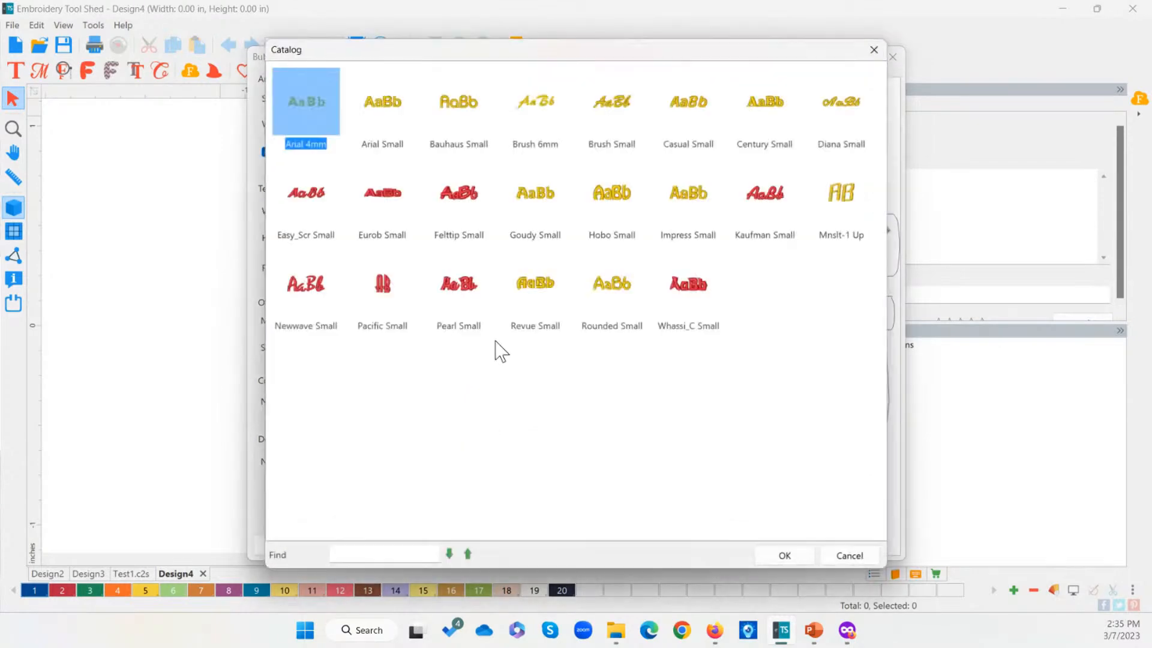
pyautogui.click(535, 294)
pyautogui.click(457, 291)
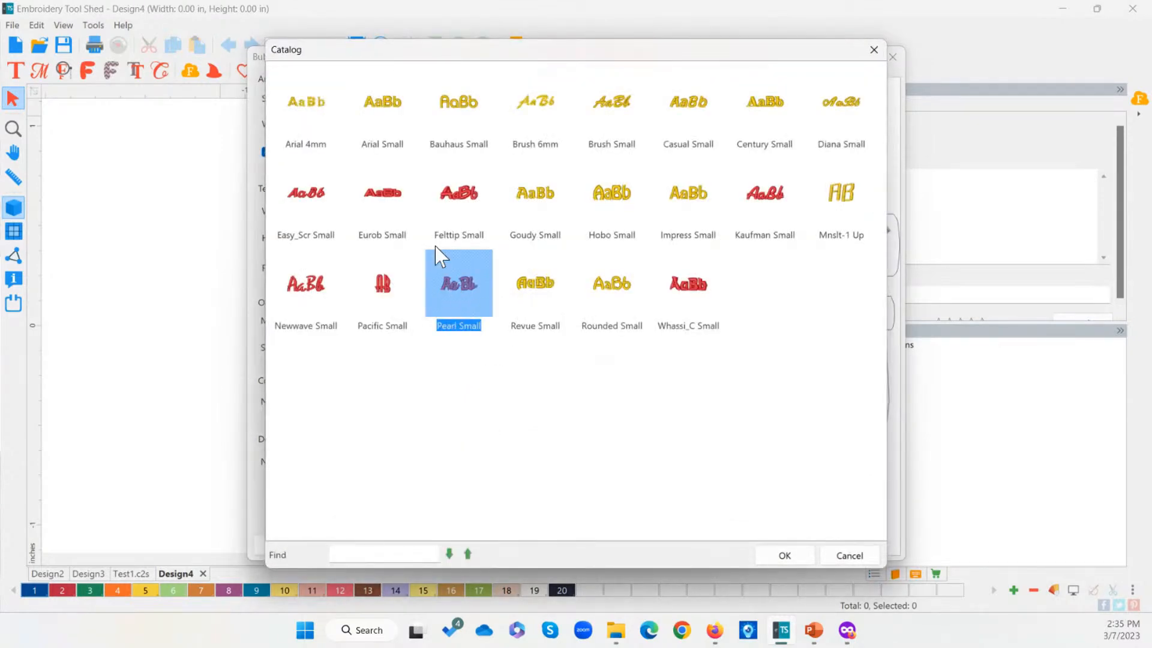
pyautogui.click(460, 201)
pyautogui.doubleClick(457, 292)
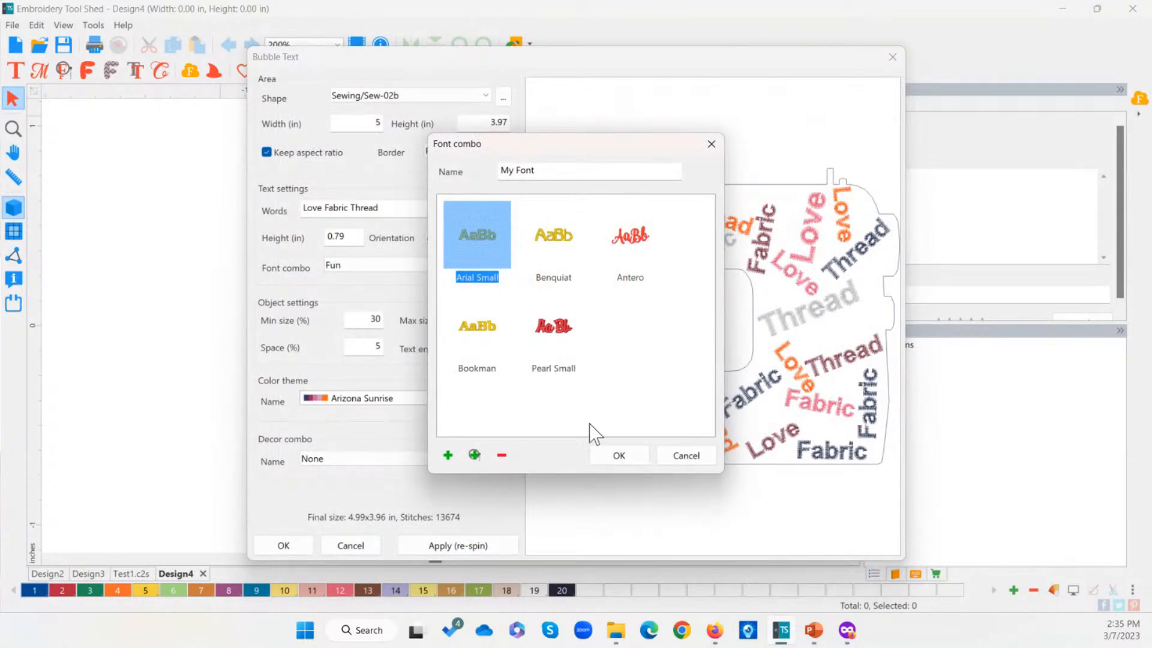
pyautogui.click(619, 455)
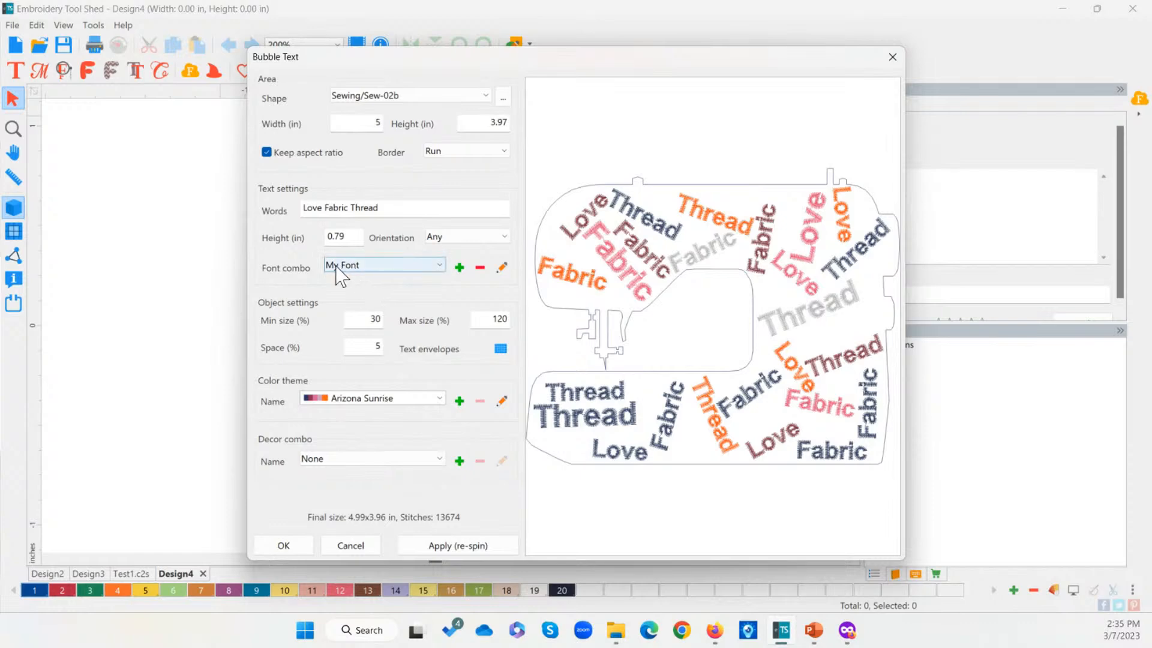
pyautogui.click(459, 546)
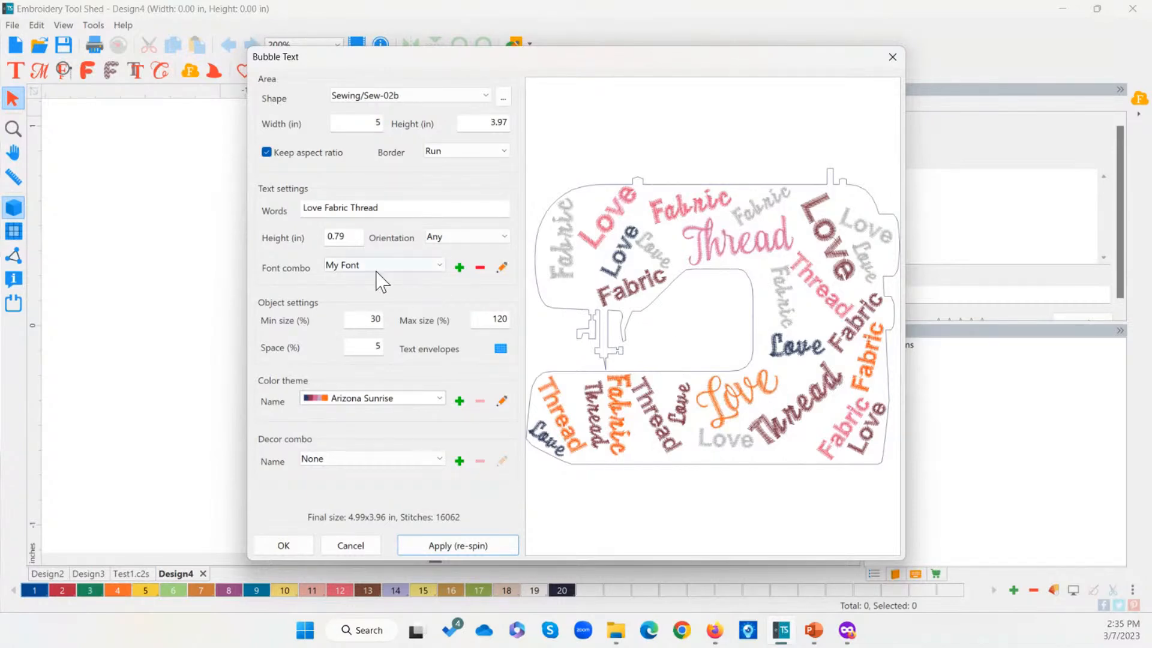
# - Set the space between objects to 1% and regenerate the word layout
pyautogui.moveTo(366, 321); pyautogui.dragTo(398, 327)
pyautogui.moveTo(381, 347); pyautogui.dragTo(391, 348)
pyautogui.write('1')
pyautogui.click(489, 543)
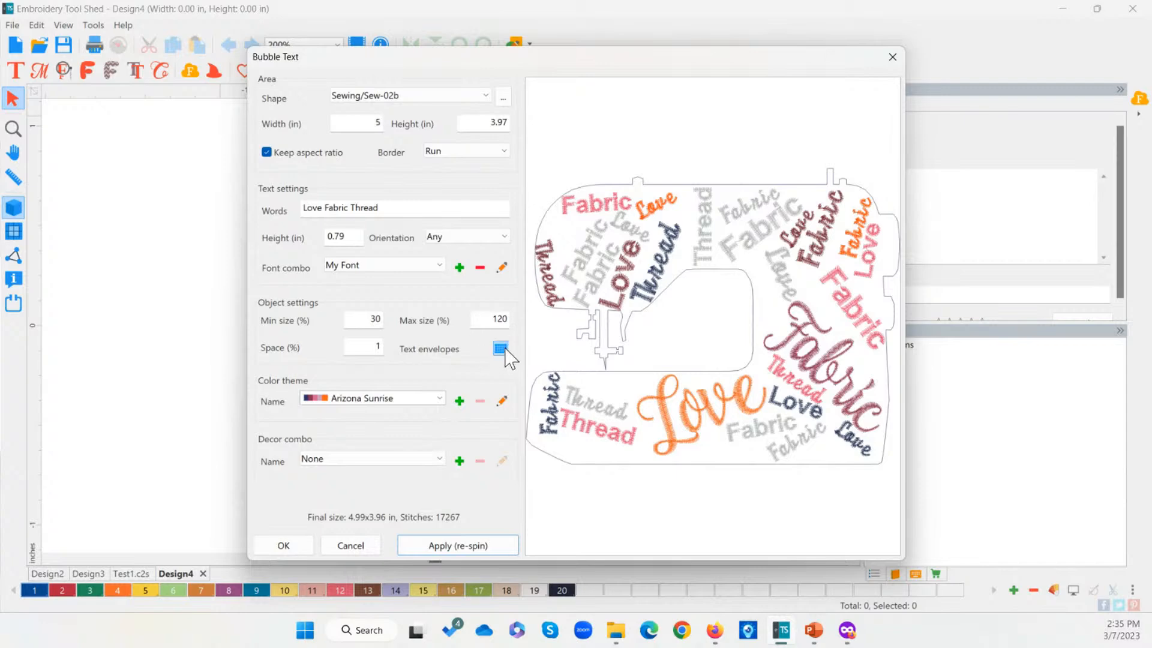
# - Enable the Pennant Left and Double Concave Bridge text envelopes alongside Rectangle and regenerate the word layout
pyautogui.click(501, 348)
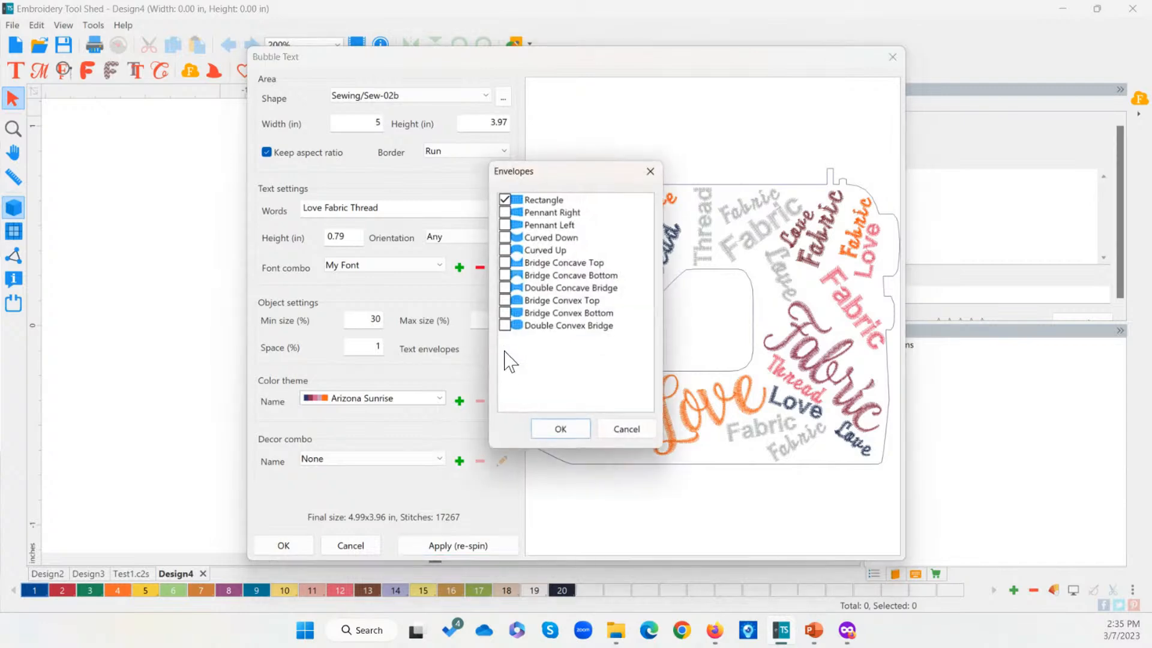
pyautogui.click(504, 223)
pyautogui.click(504, 287)
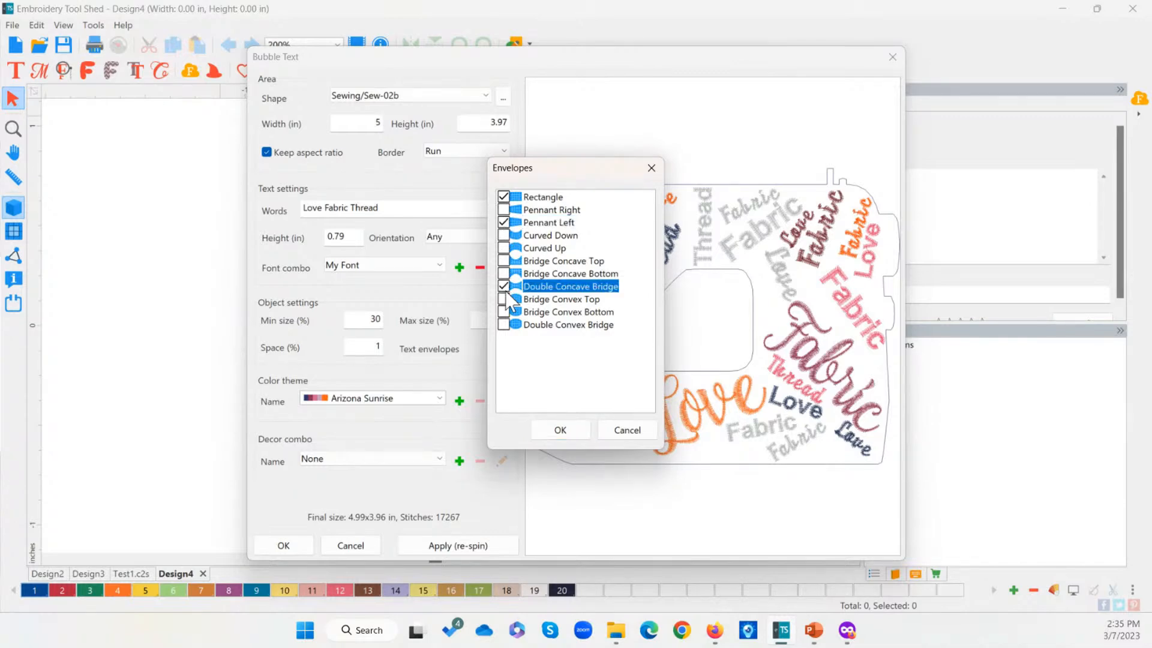
pyautogui.click(561, 431)
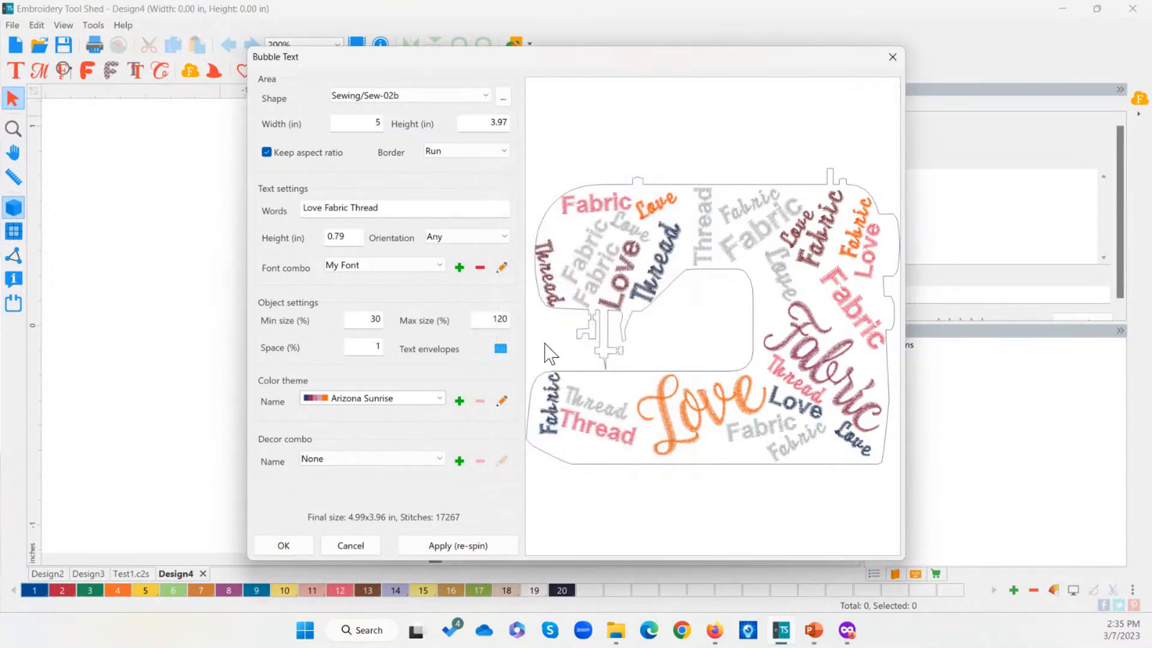
pyautogui.click(470, 551)
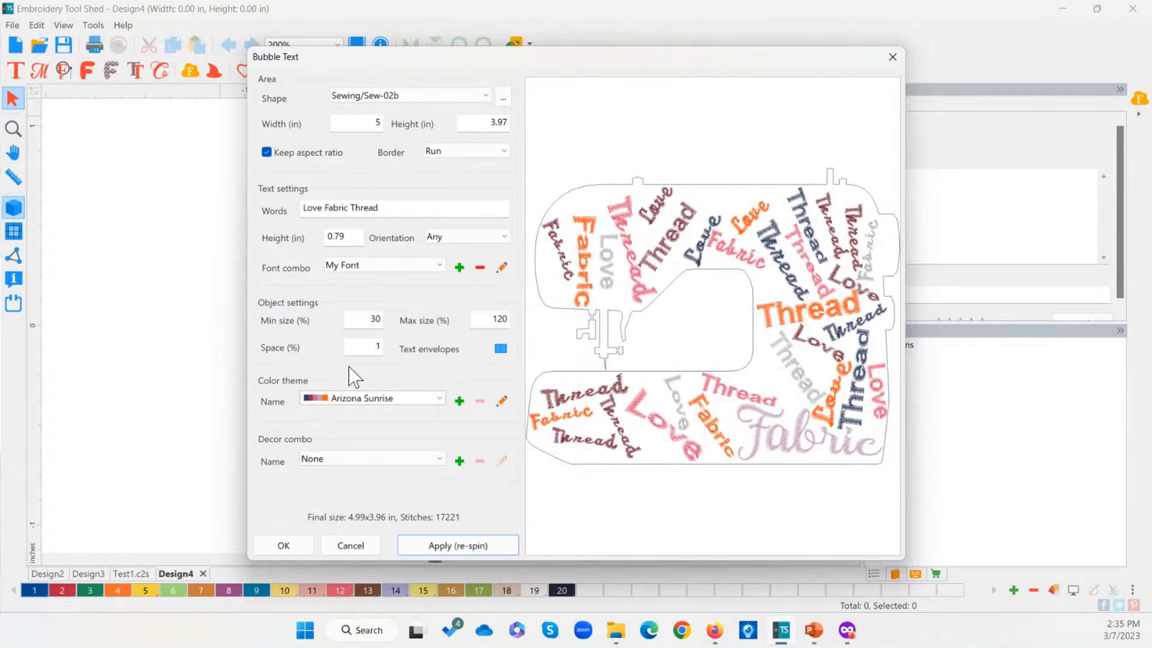
# - Set the color theme to Firenze and check which thread colors it contains
pyautogui.click(367, 401)
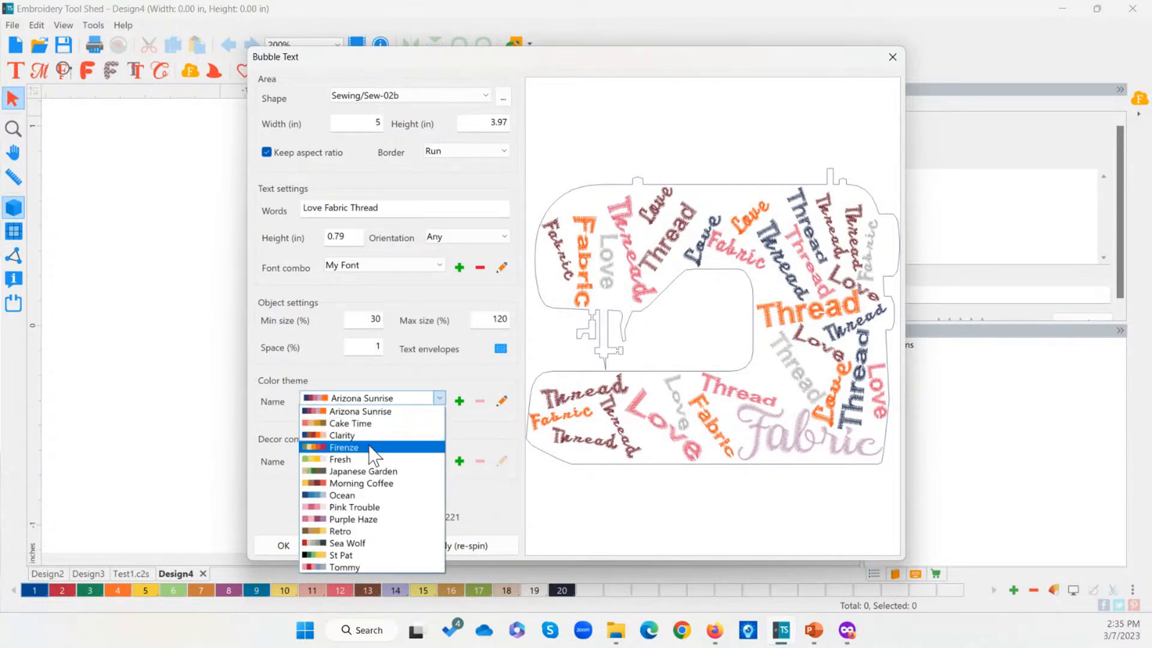
pyautogui.click(345, 447)
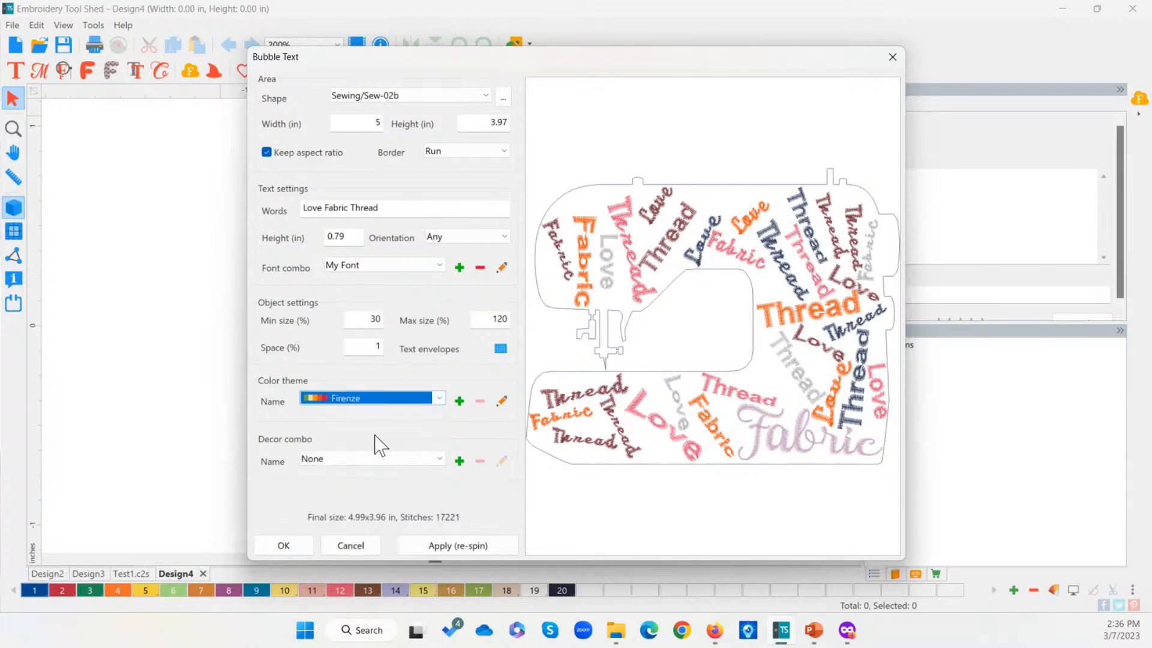
pyautogui.click(503, 400)
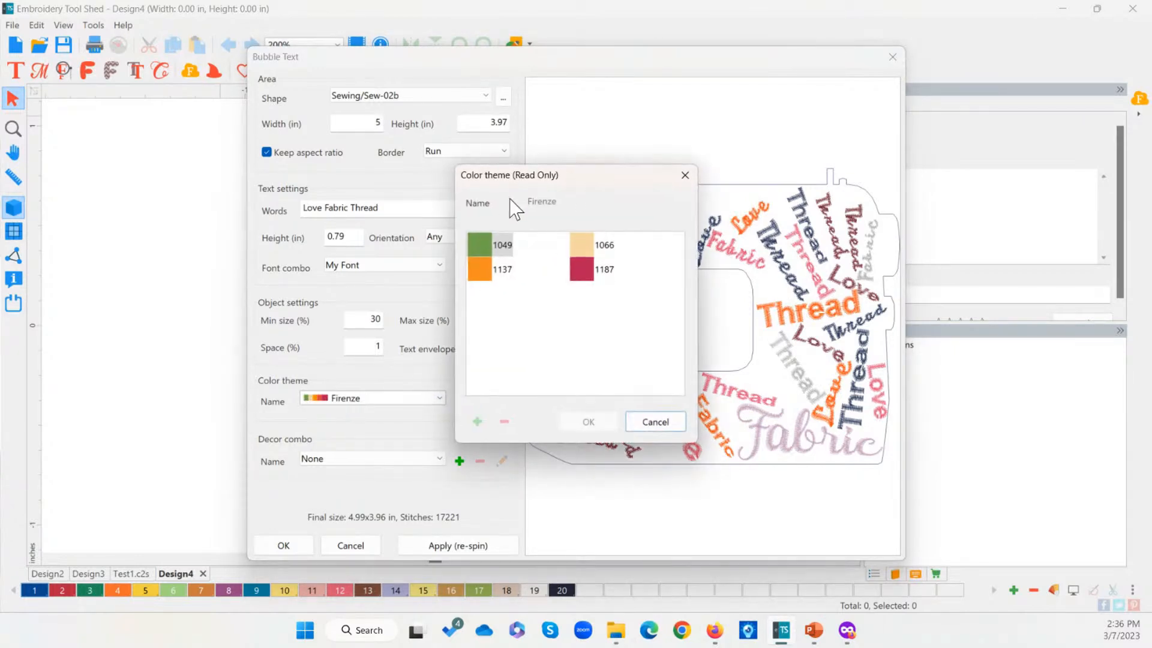
pyautogui.click(639, 421)
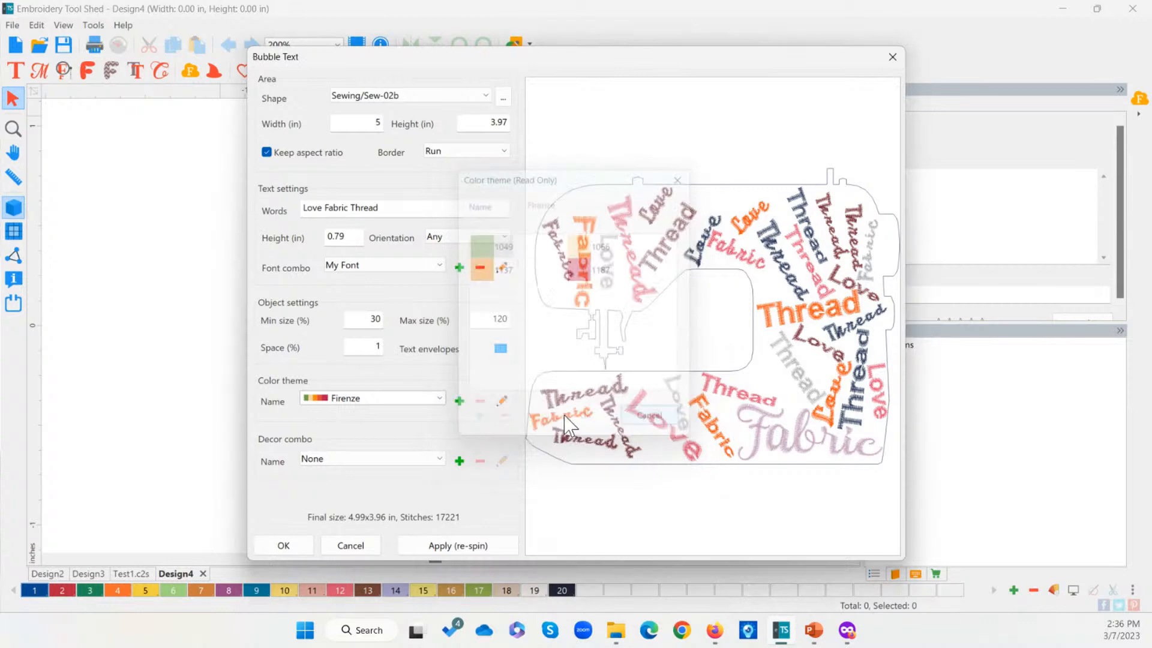
pyautogui.click(461, 402)
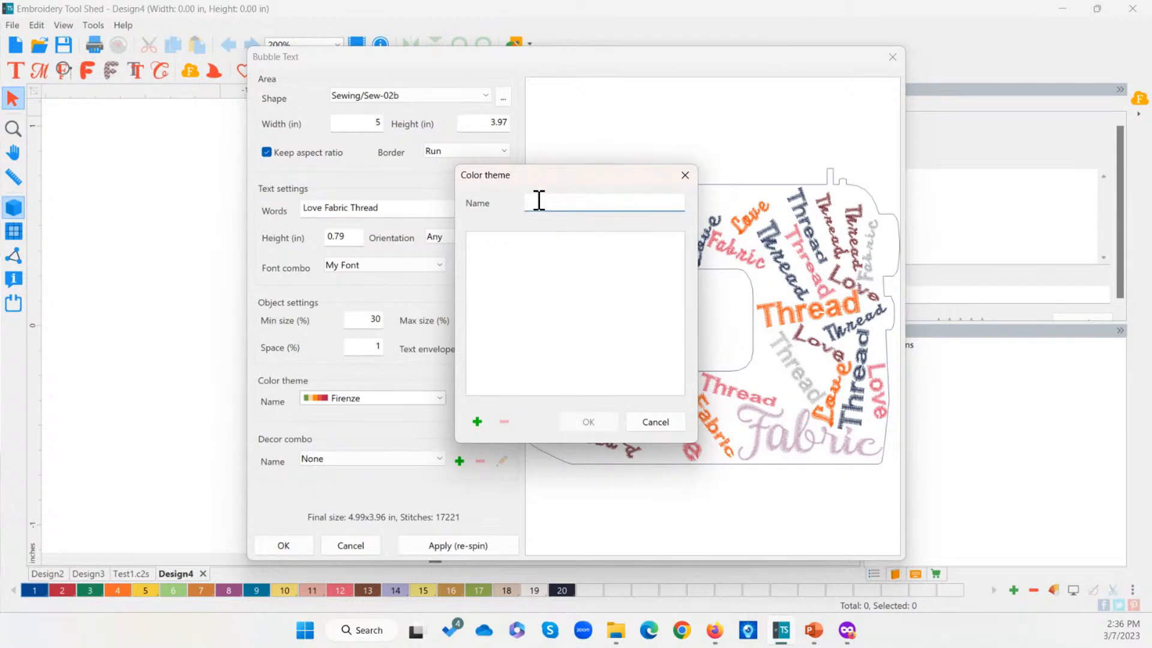
pyautogui.write('werte')
pyautogui.click(477, 422)
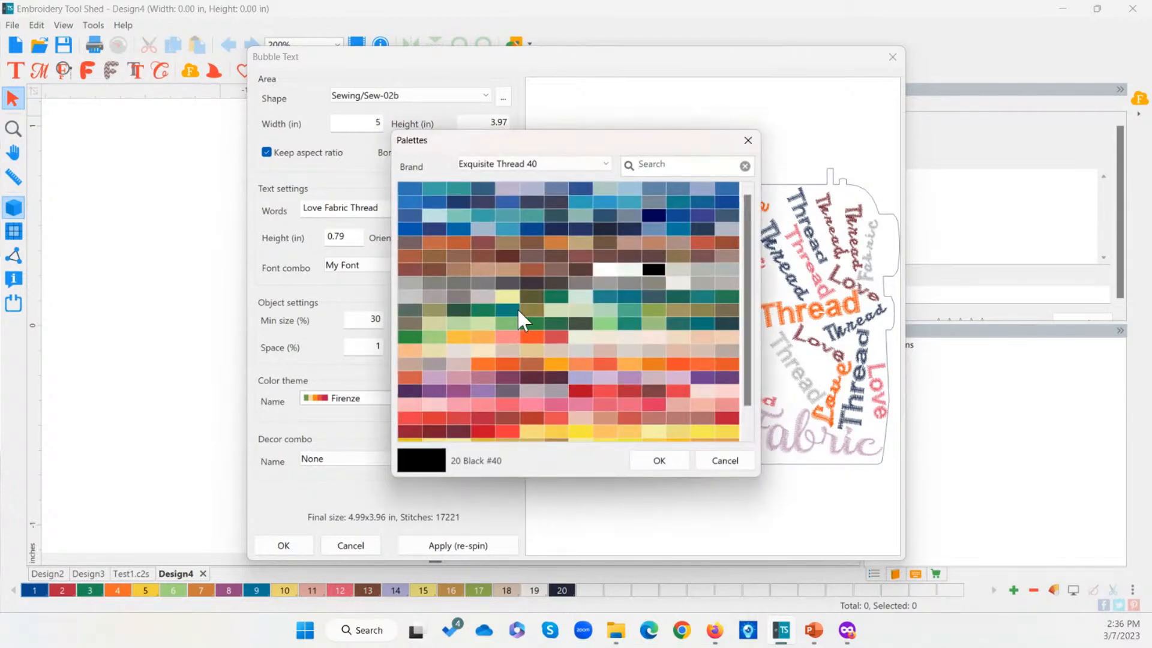
pyautogui.click(520, 277)
pyautogui.click(663, 467)
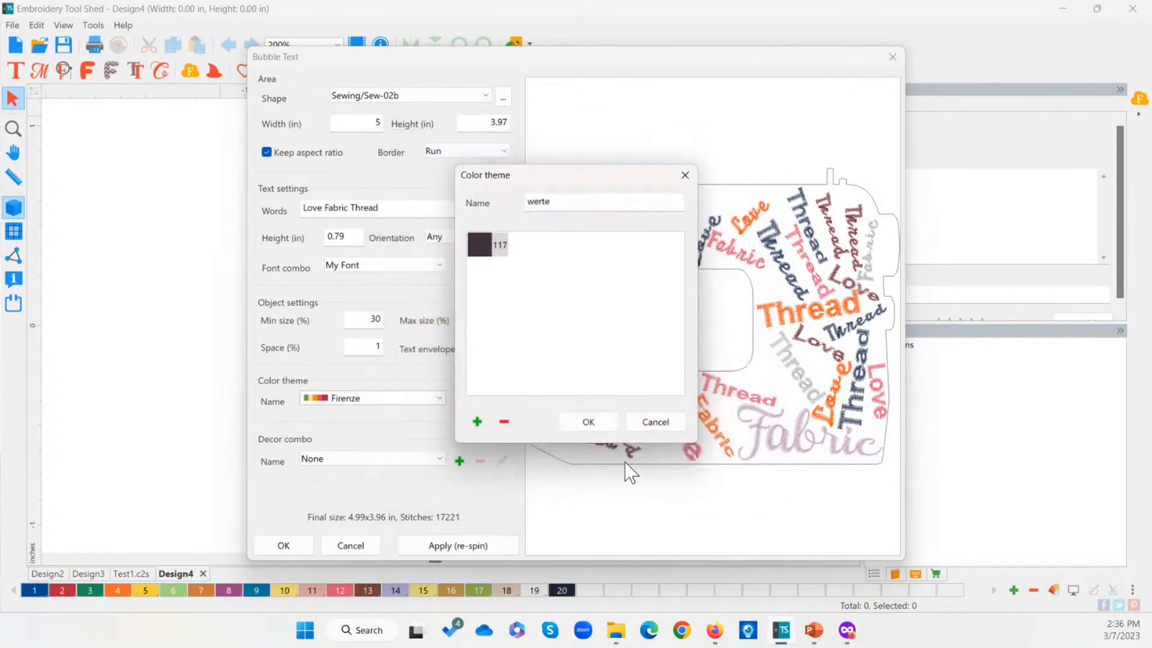
pyautogui.click(656, 422)
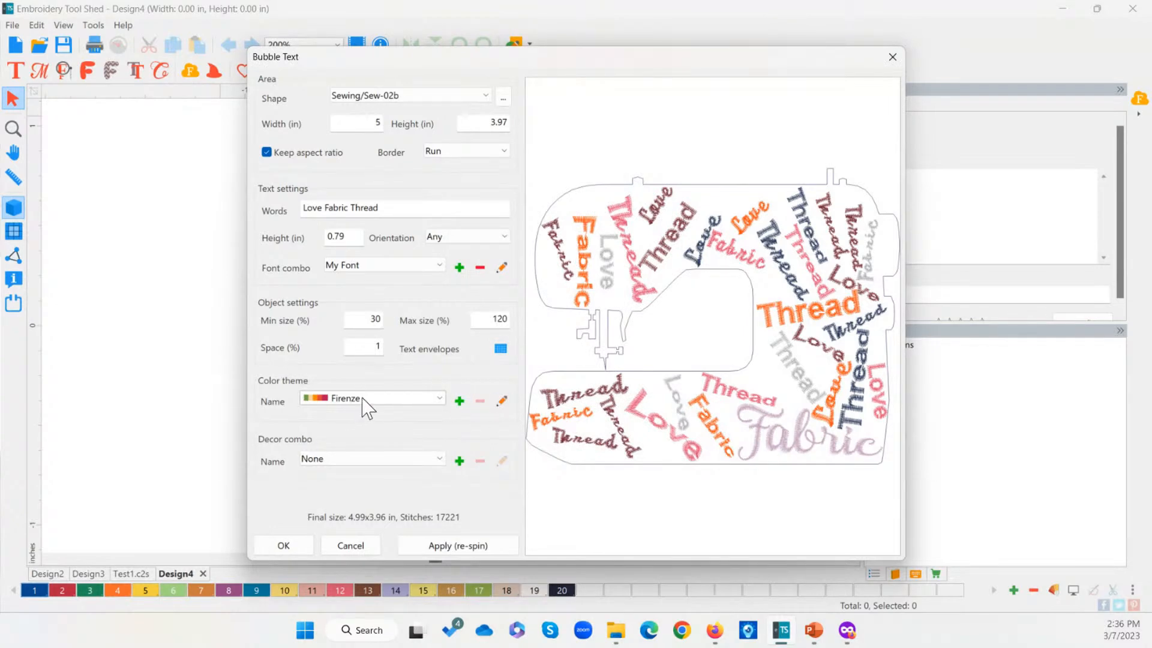
# - Apply the Love decor combo to the regenerated layout, reviewing the decor shapes it contains
pyautogui.click(369, 466)
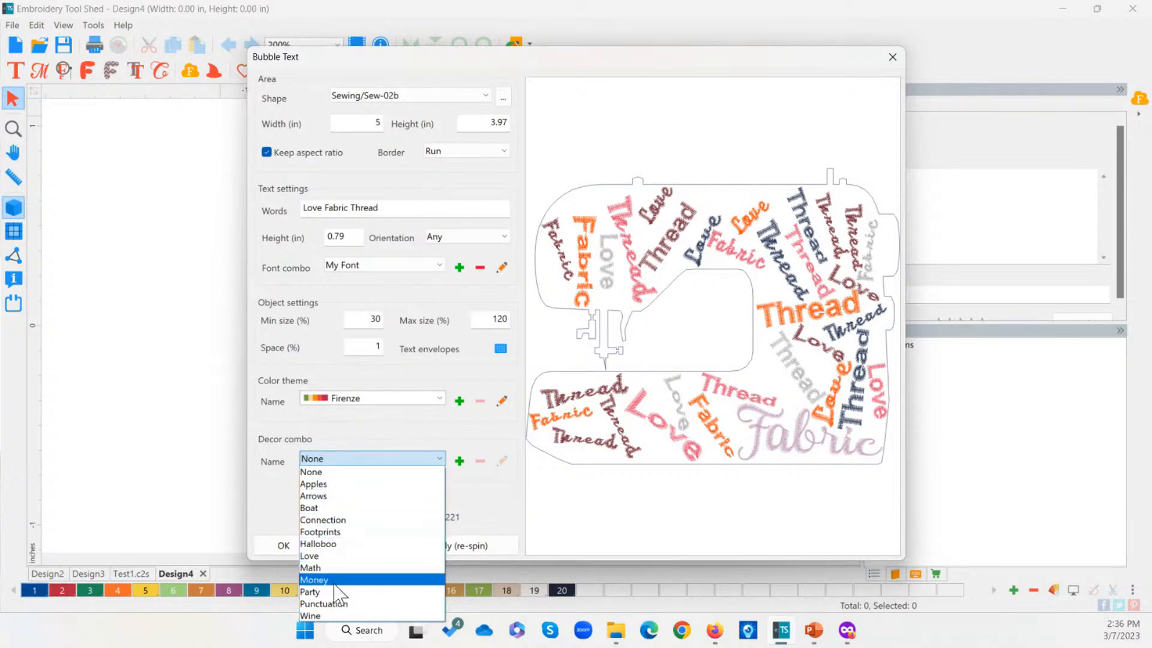
pyautogui.click(330, 556)
pyautogui.click(458, 547)
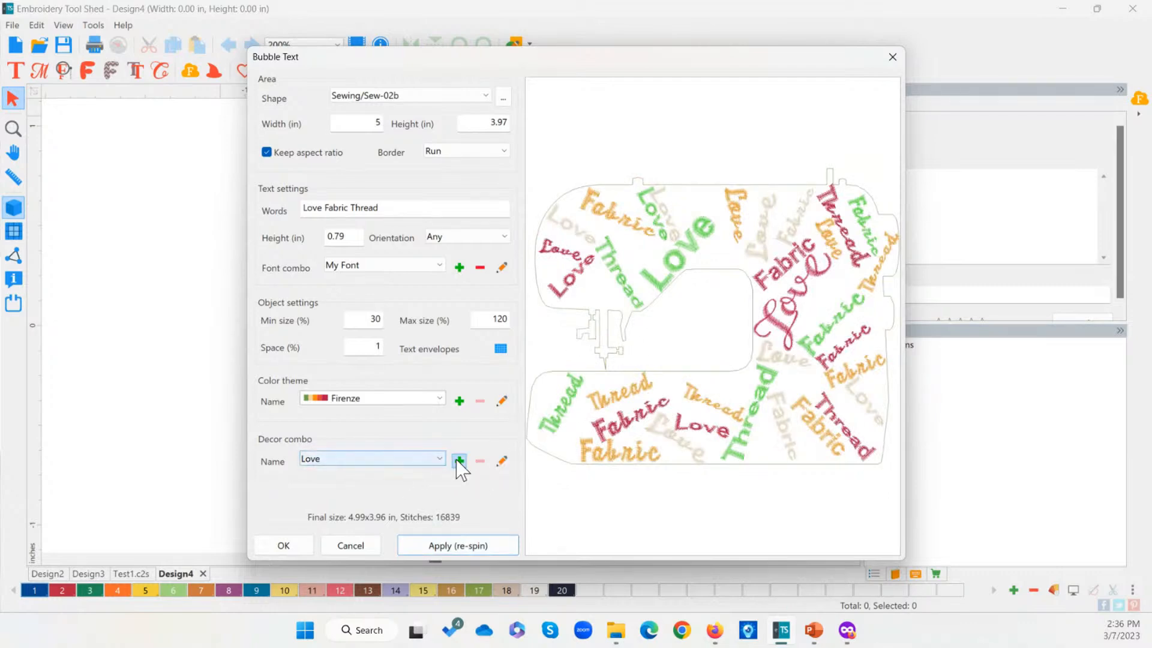
pyautogui.click(501, 461)
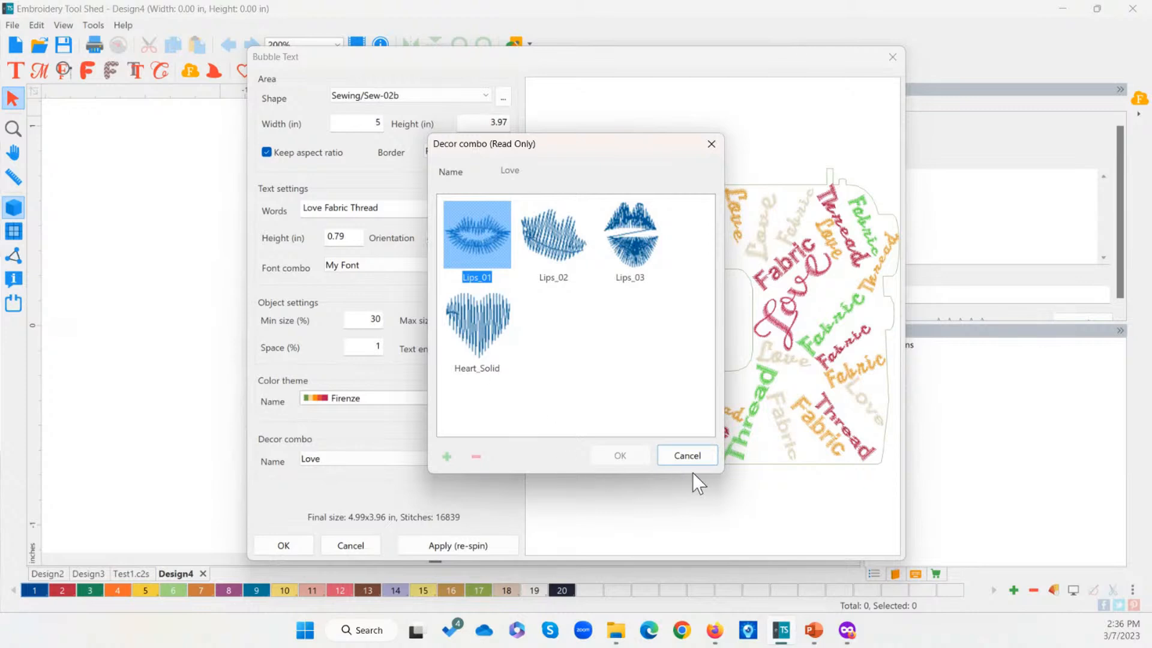
pyautogui.click(691, 457)
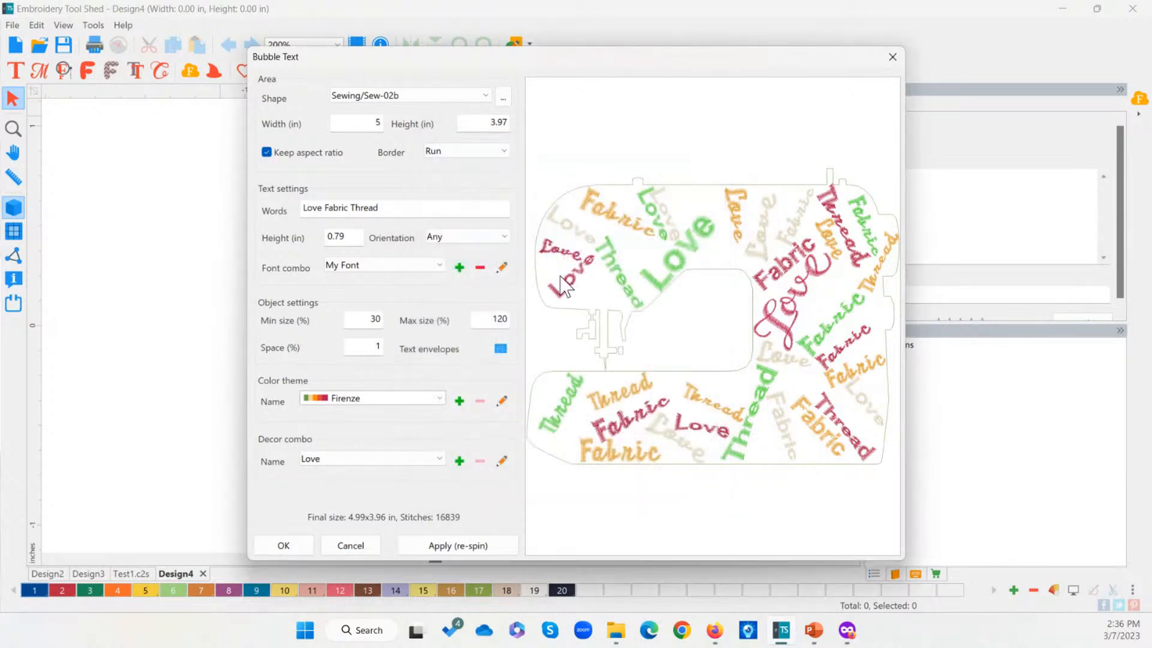
pyautogui.click(451, 543)
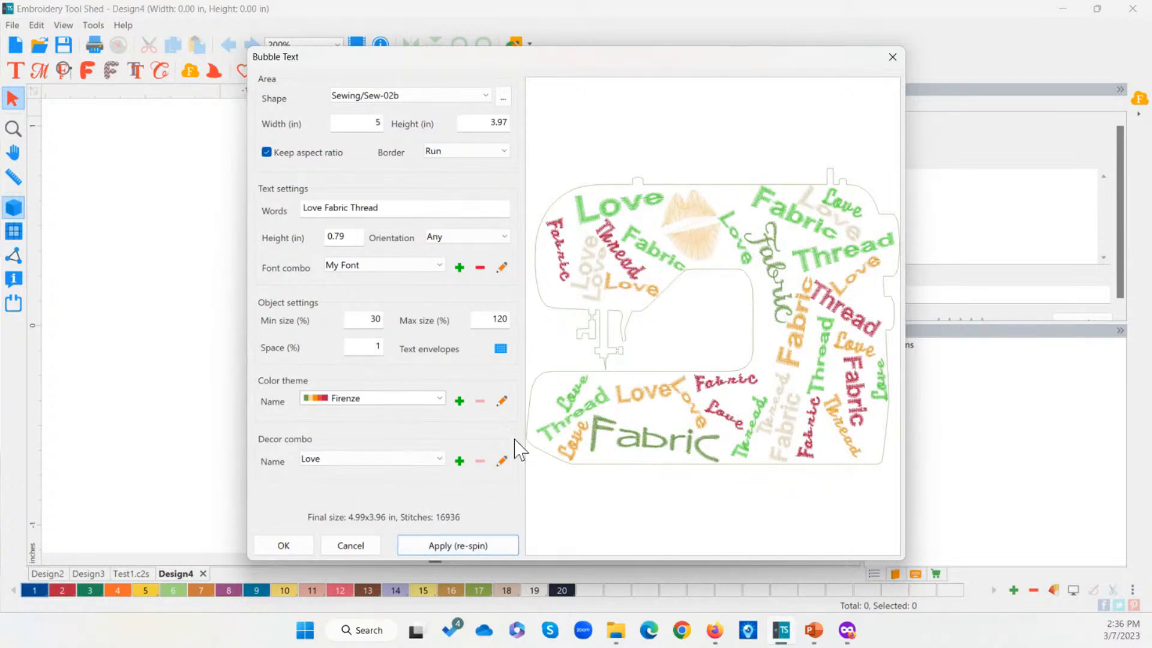
# - Remove all the words and regenerate the layout with only the decor shapes
pyautogui.moveTo(401, 208); pyautogui.dragTo(274, 208)
pyautogui.press('BackSpace')
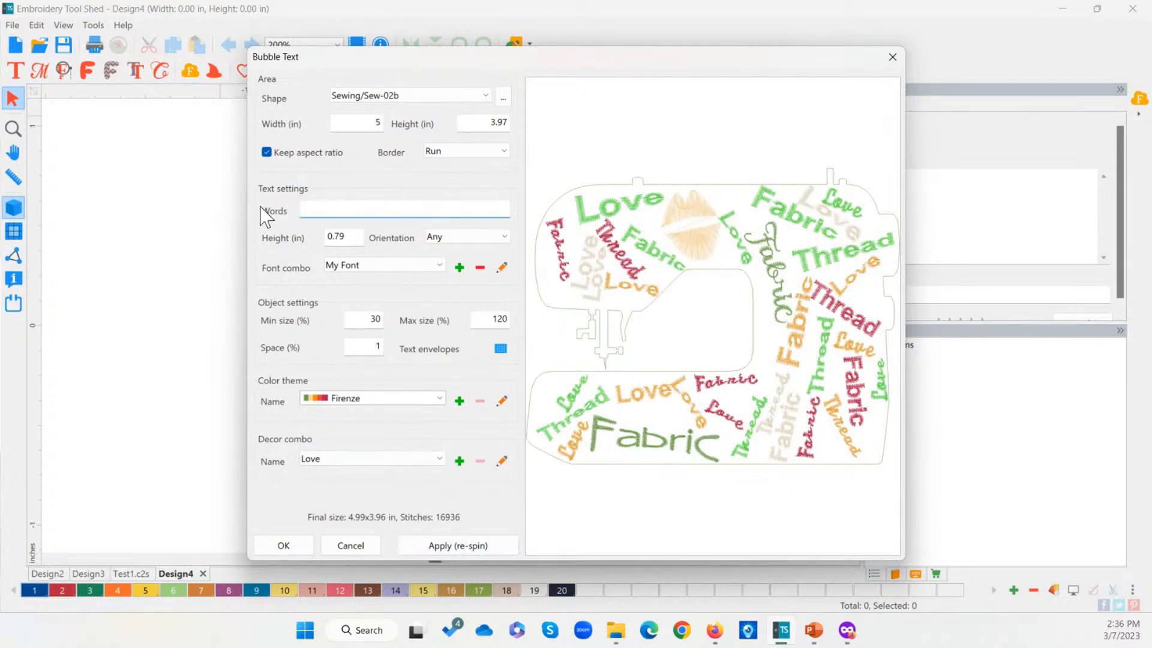
pyautogui.click(437, 543)
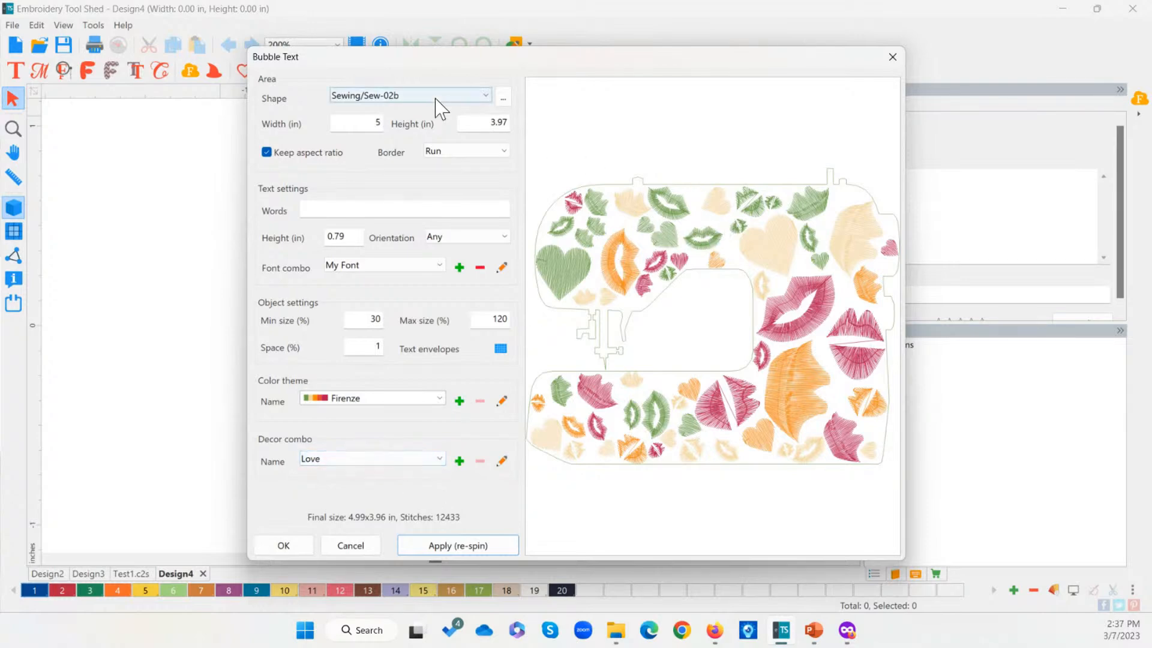
# - Change the shape to Sewing/Sew-02a and regenerate the layout with an Applique border
pyautogui.click(504, 98)
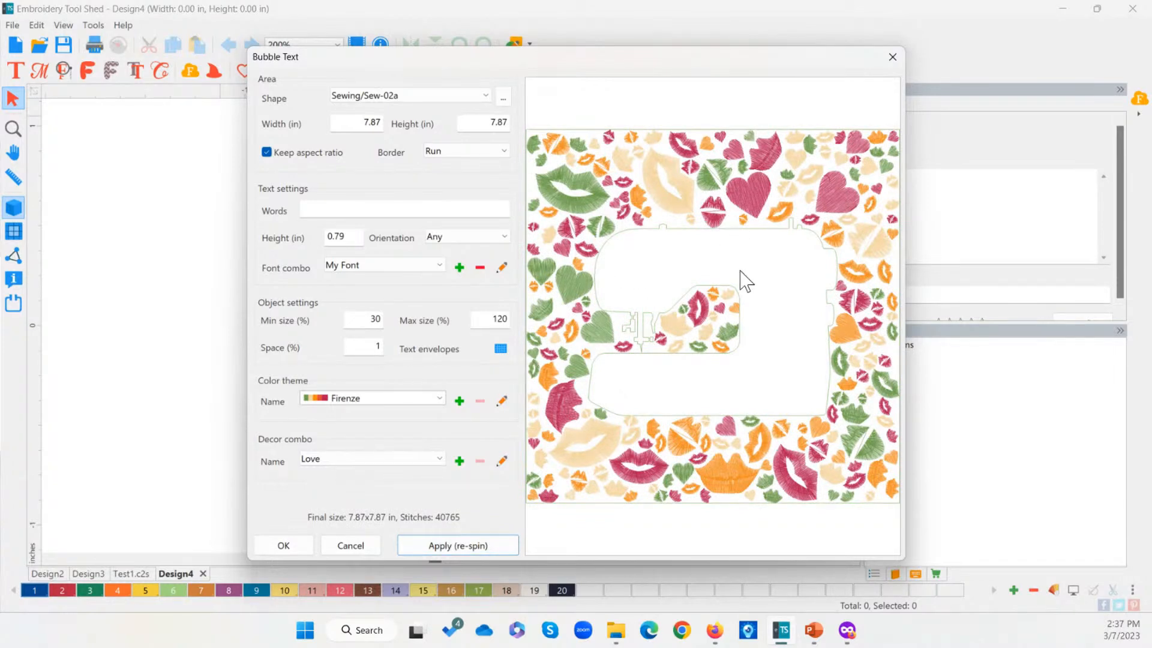
pyautogui.click(473, 154)
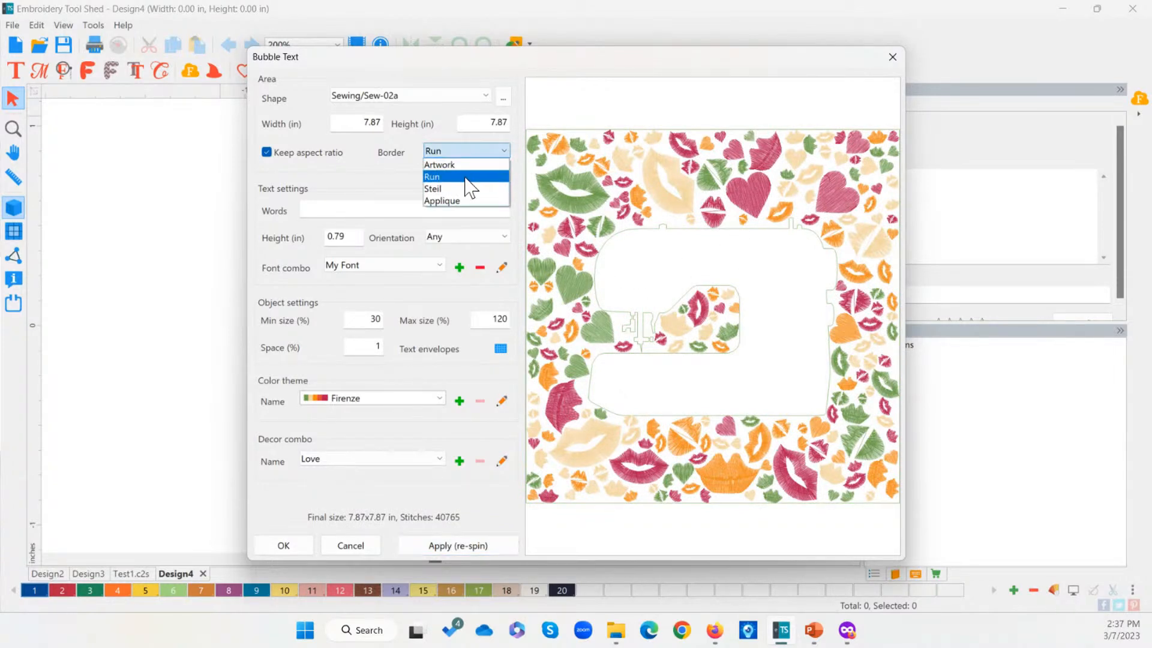
pyautogui.click(462, 200)
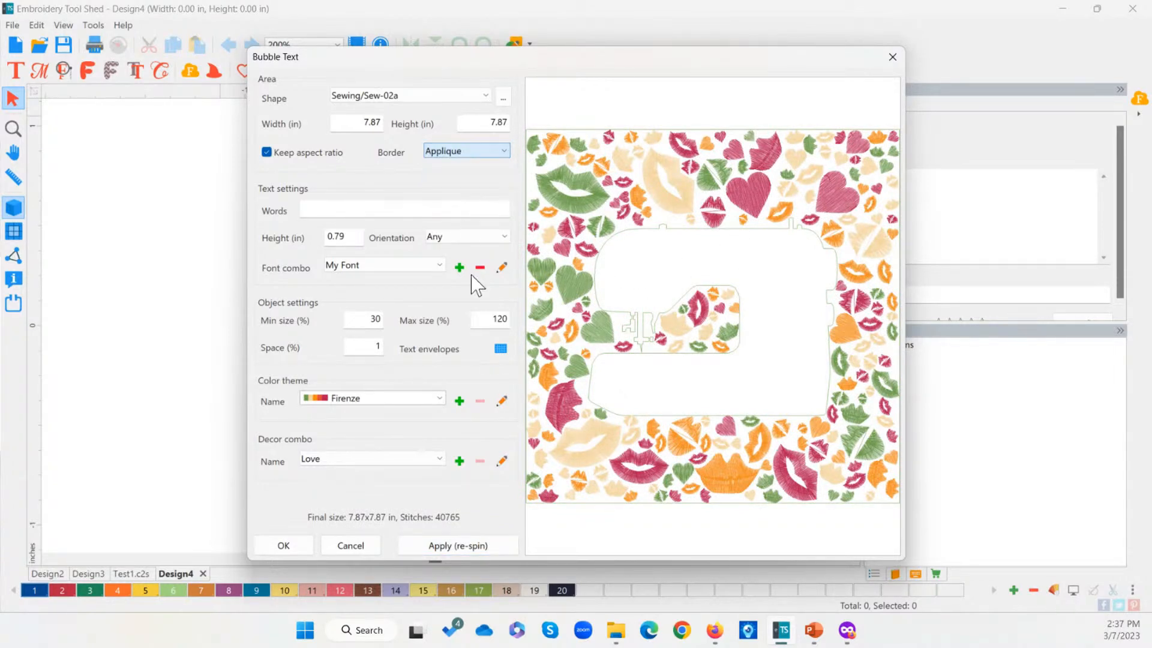
pyautogui.click(470, 547)
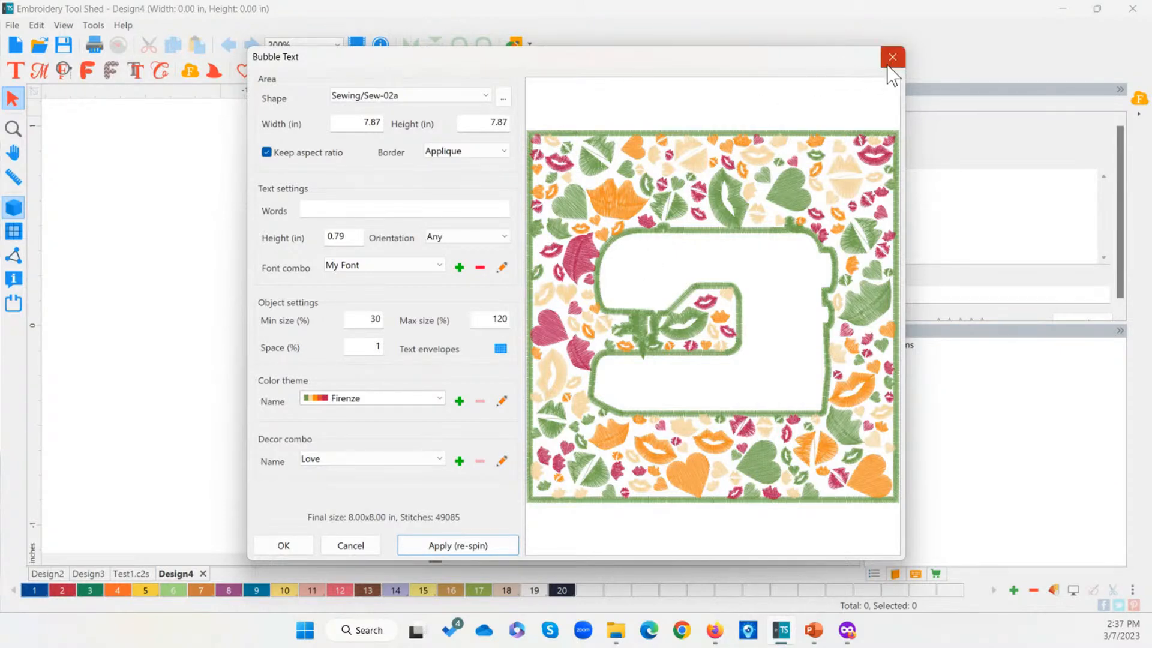
# - Change the bubble text shape to the mug from the Kitchen category, keeping the Applique border
pyautogui.click(502, 97)
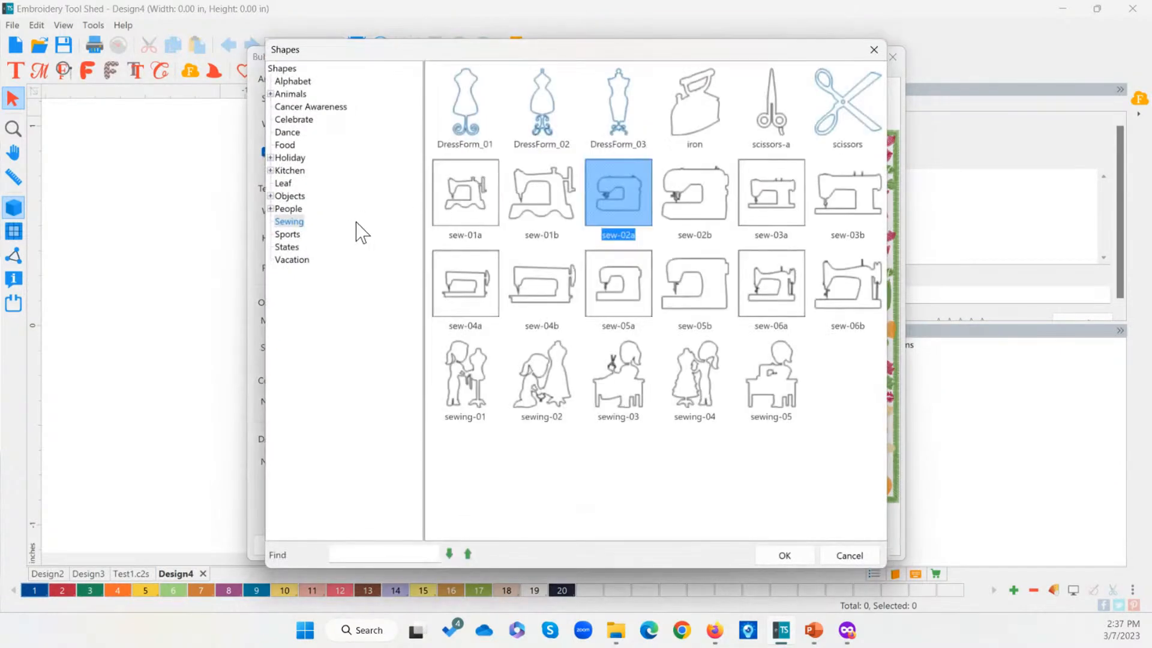
pyautogui.click(288, 170)
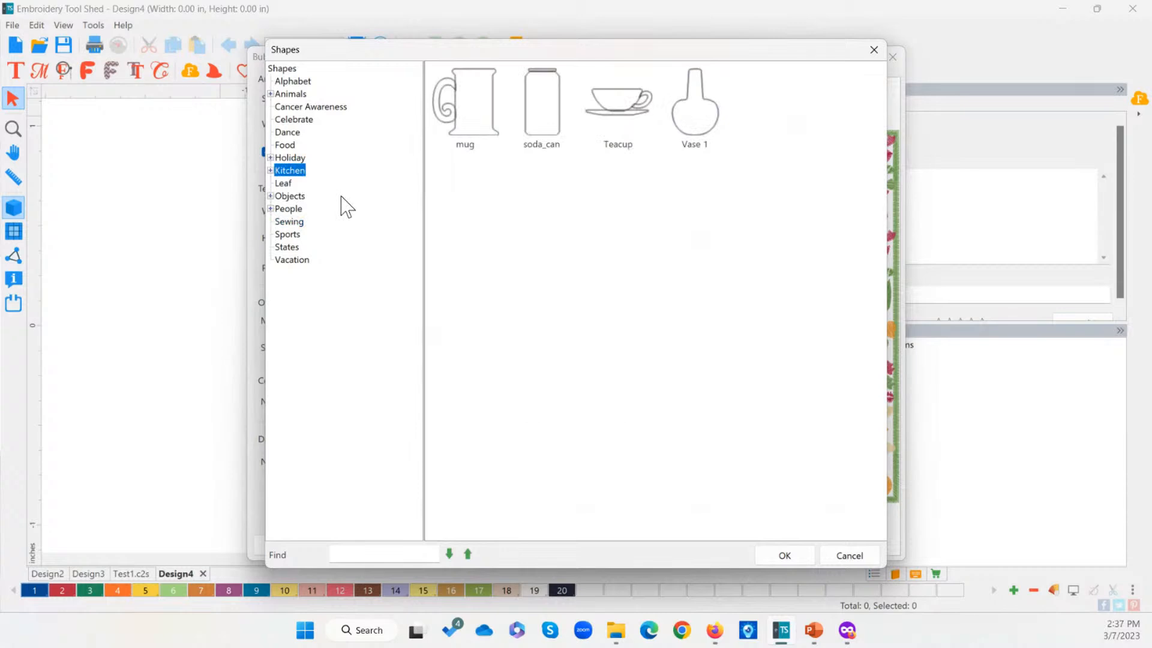
pyautogui.click(471, 103)
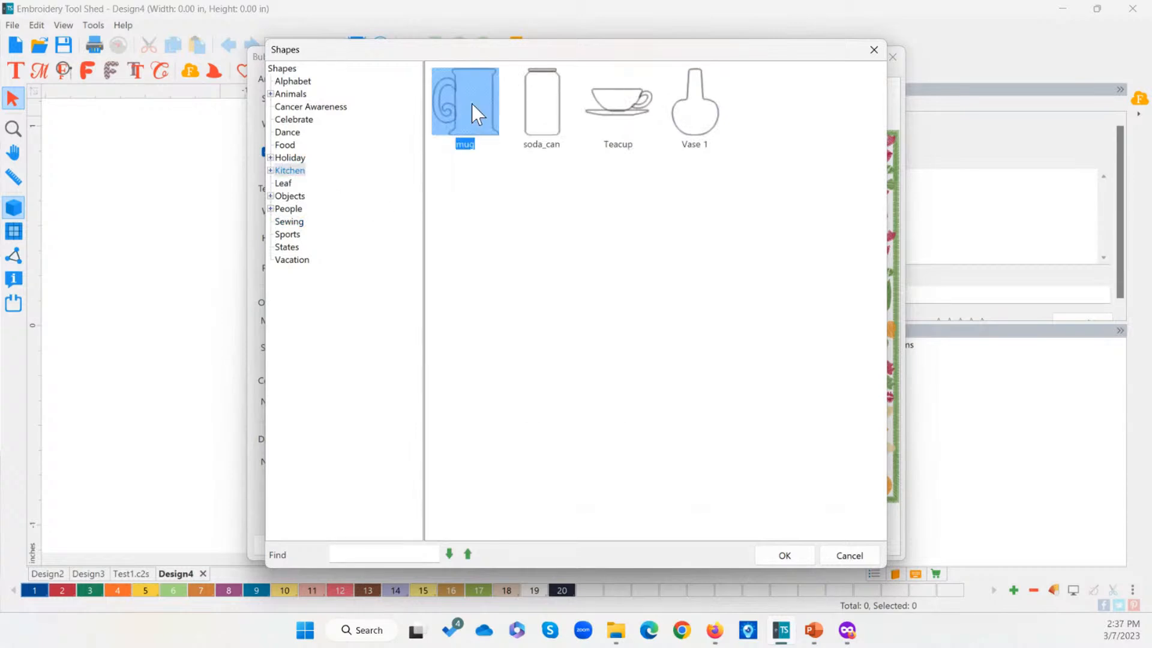
pyautogui.doubleClick(447, 105)
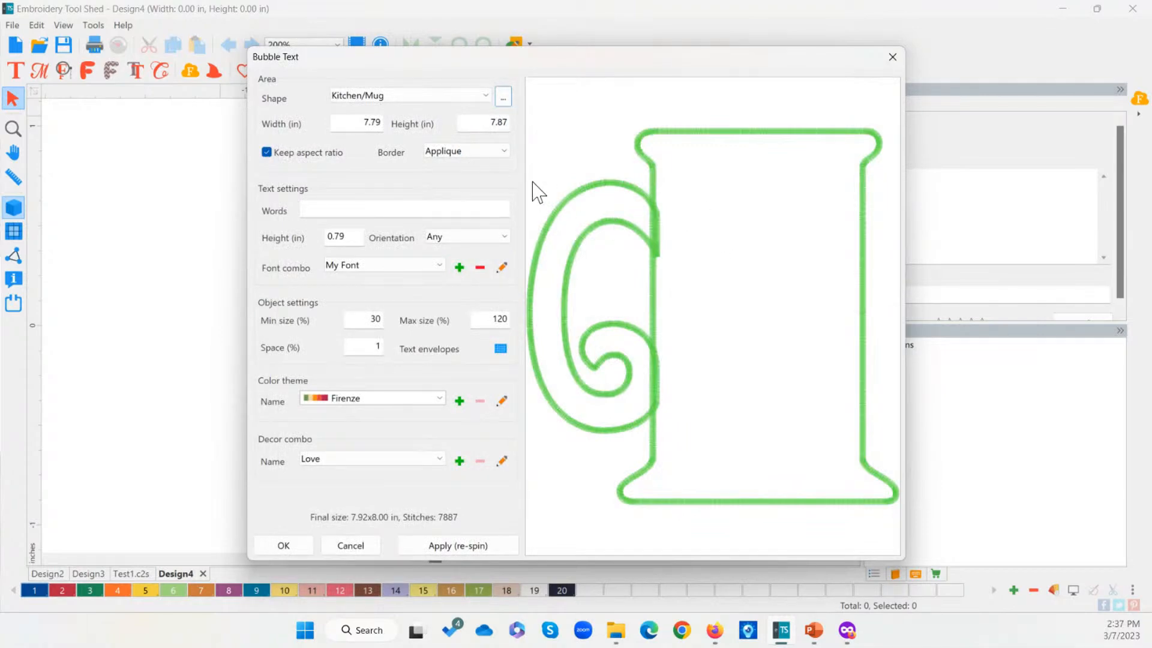
pyautogui.click(470, 152)
pyautogui.click(467, 153)
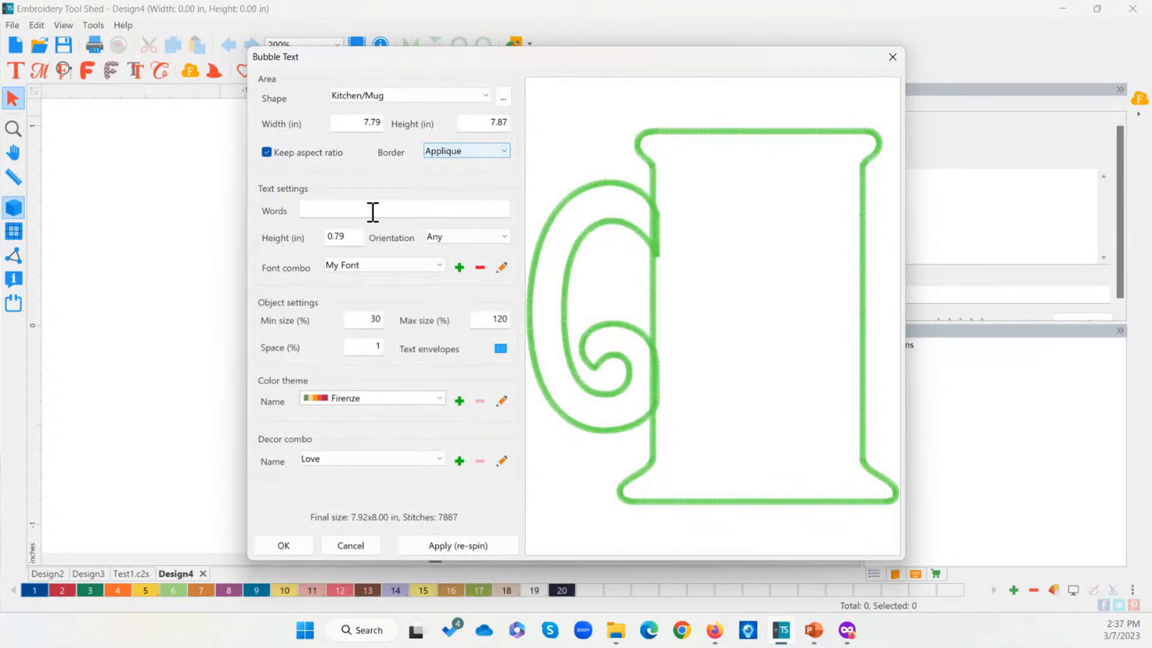
# - Fill the mug with the words "Lucky Beer Pinch" in the St Pat color theme
pyautogui.click(367, 210)
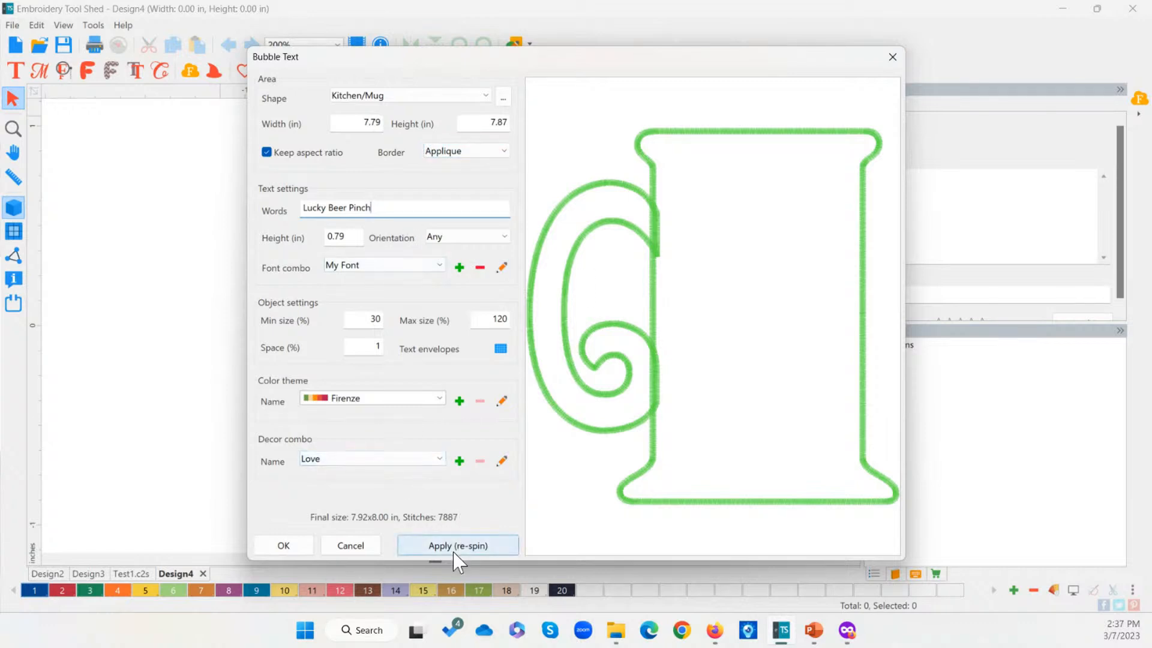
pyautogui.click(402, 397)
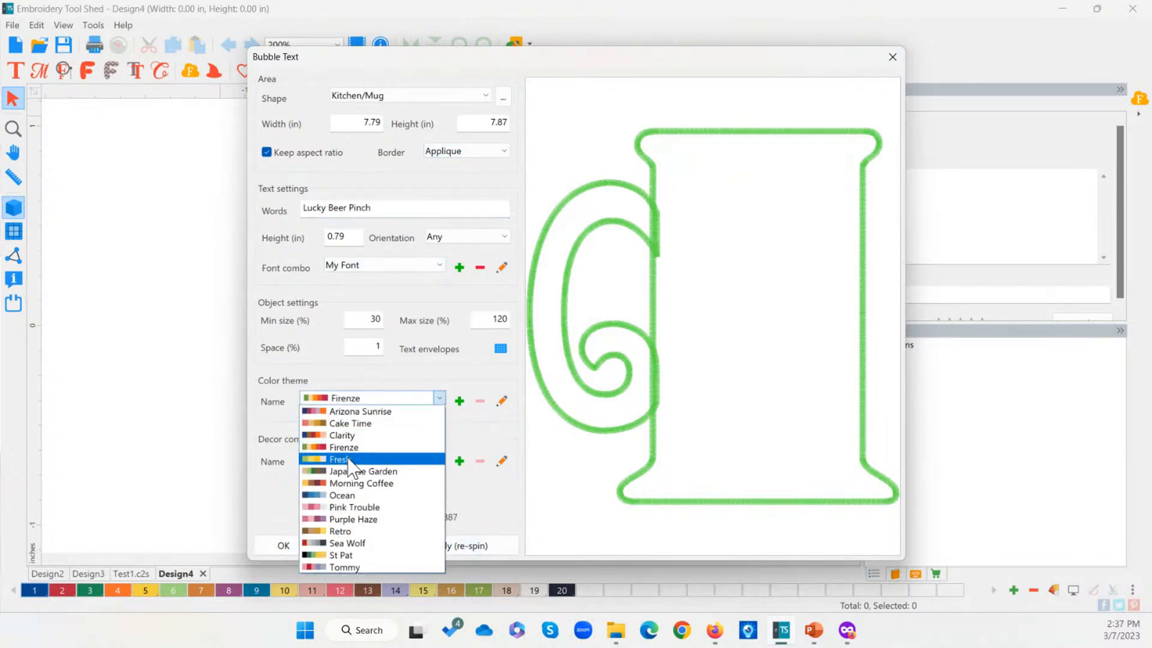
pyautogui.click(344, 555)
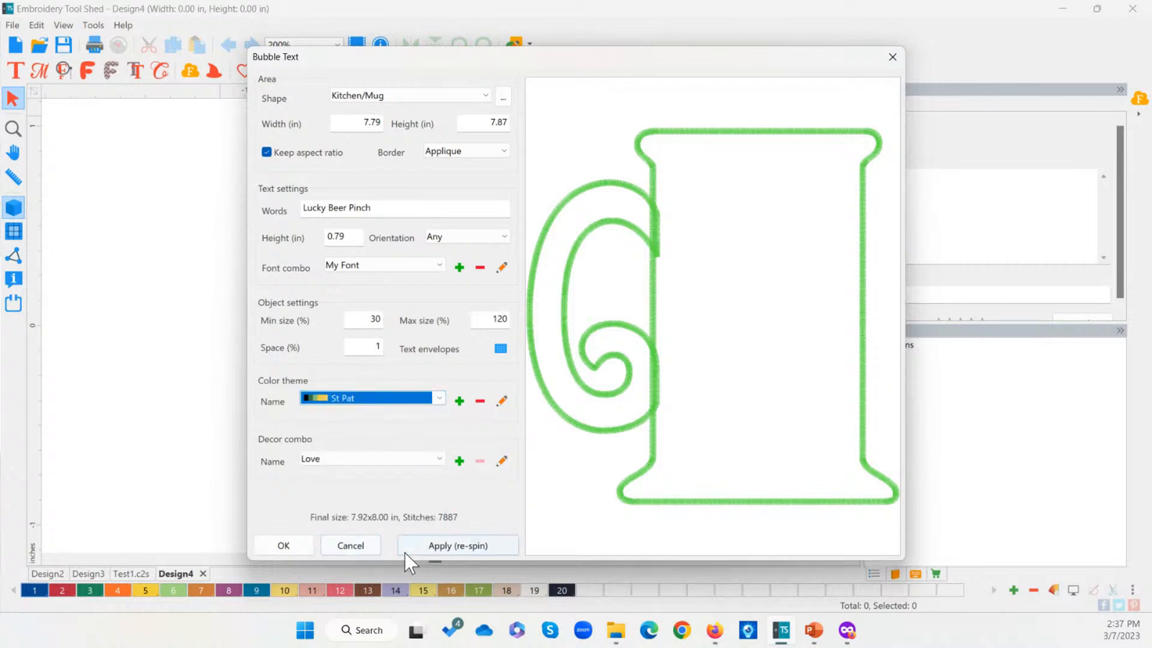
pyautogui.click(408, 547)
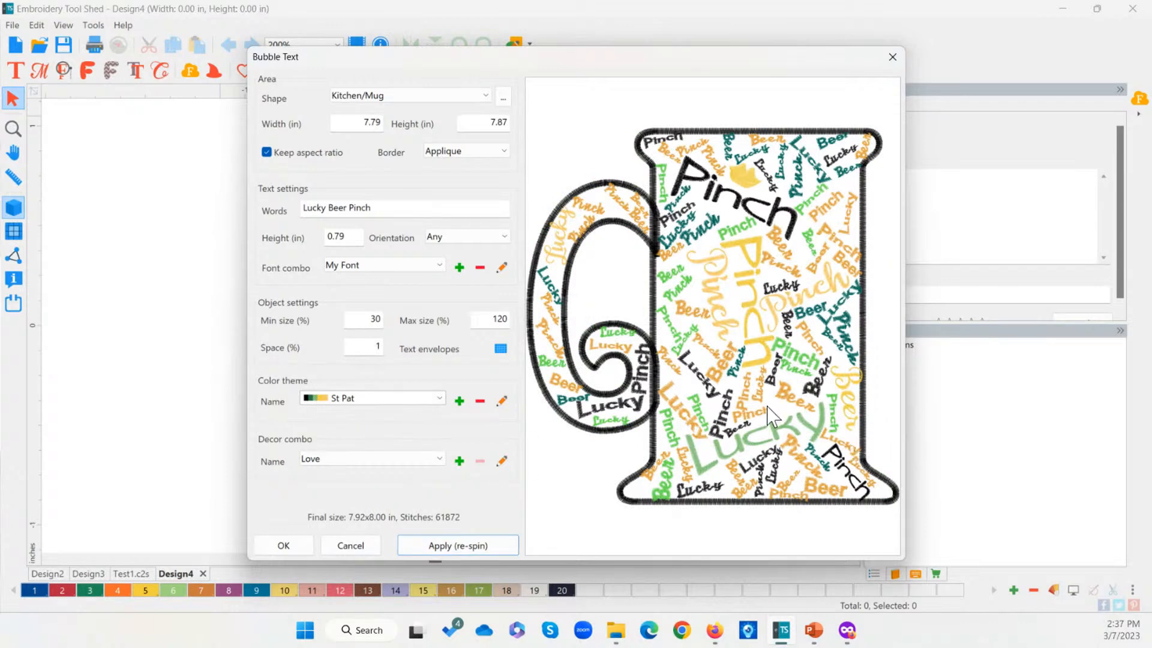
# - Set the text orientation to Horizontal, re-spin the layout and place the mug design in the document
pyautogui.click(466, 237)
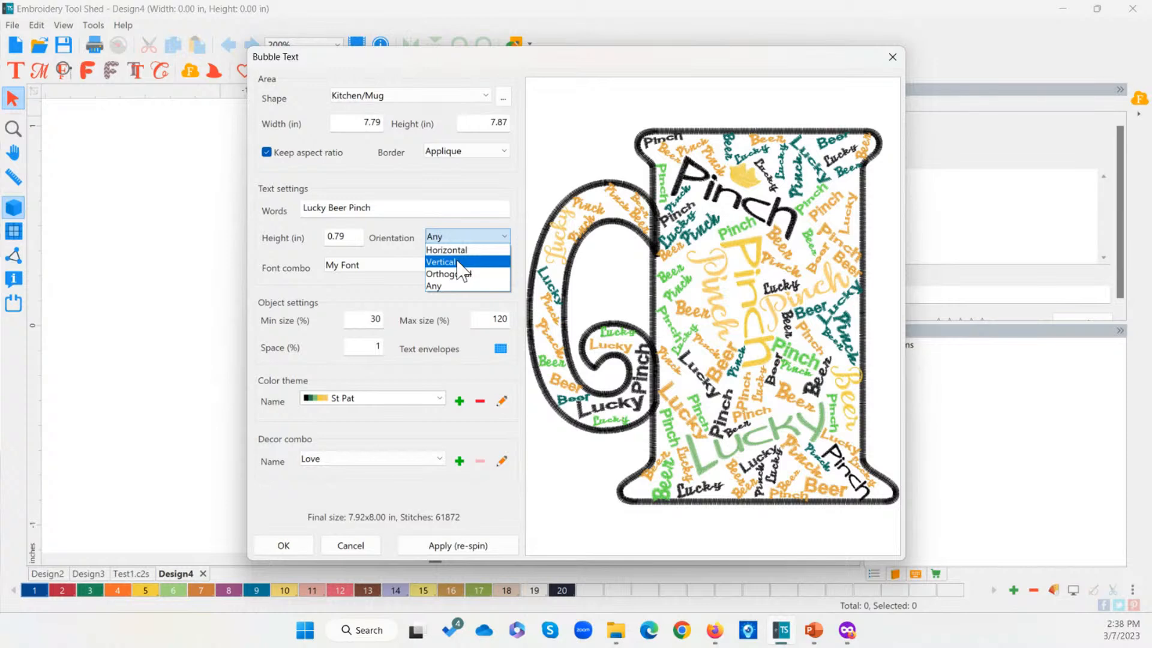
pyautogui.click(447, 249)
pyautogui.click(470, 545)
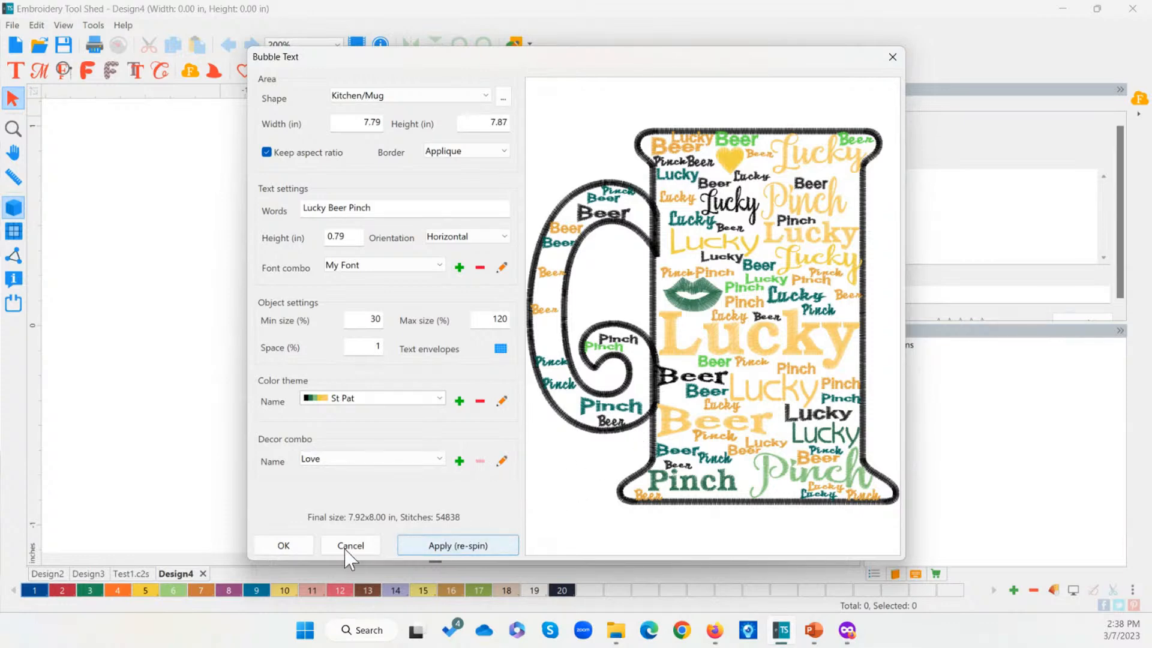
pyautogui.click(291, 546)
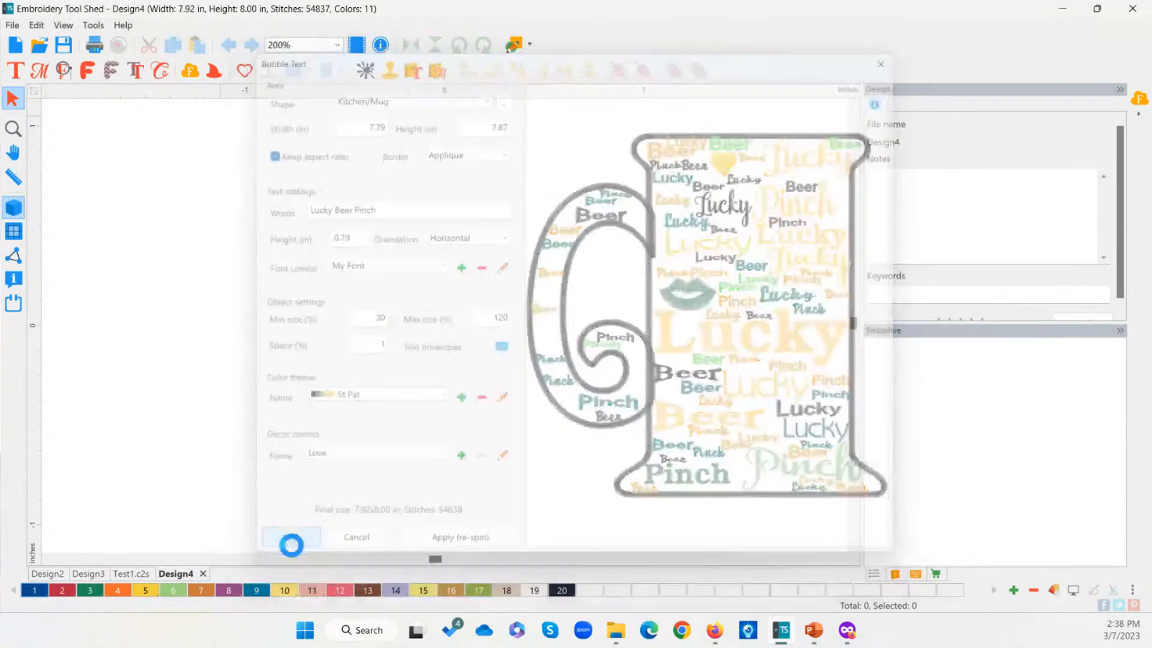
pyautogui.click(86, 204)
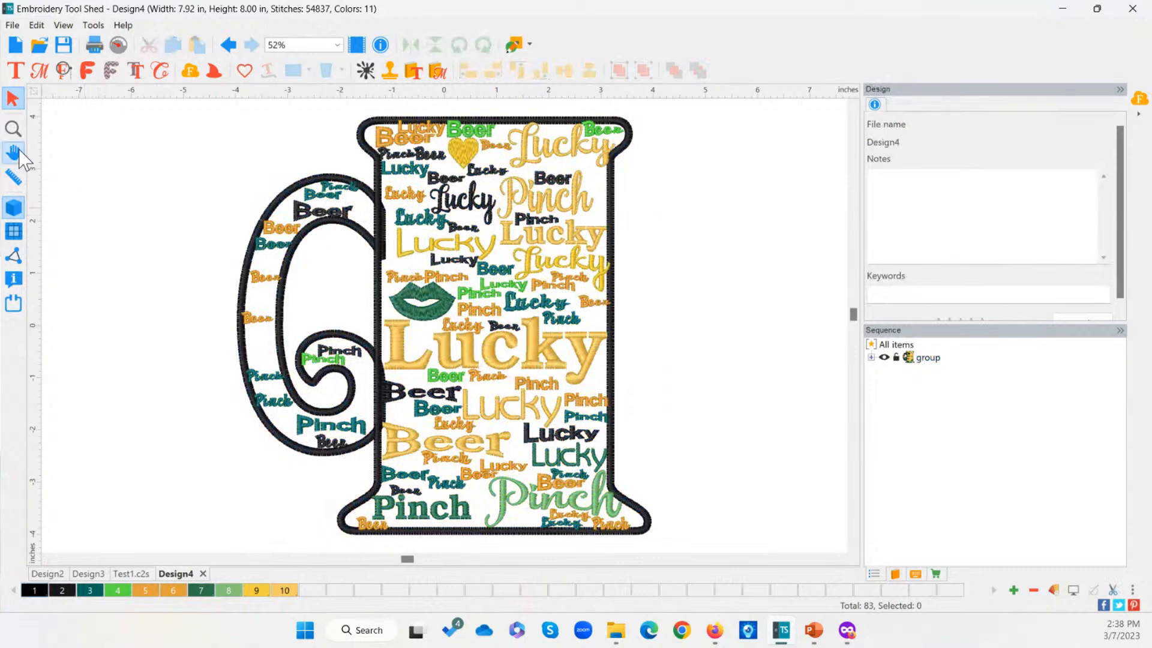
# - Ungroup the mug design and hide its applique border in the sequence
pyautogui.click(433, 311)
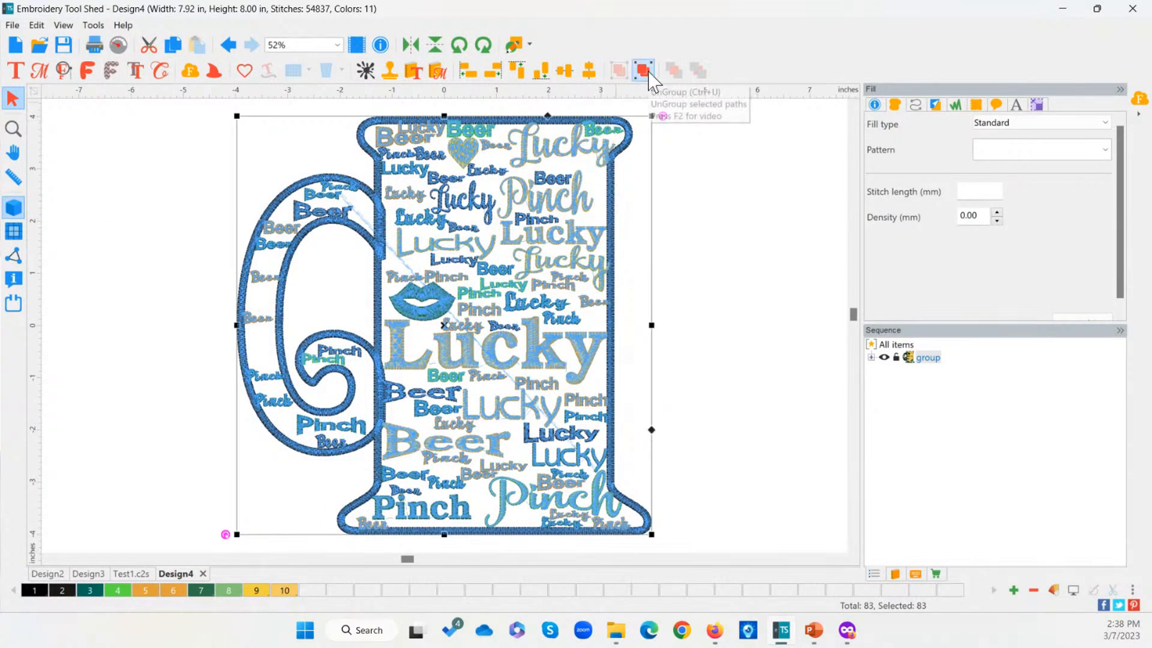
pyautogui.click(649, 72)
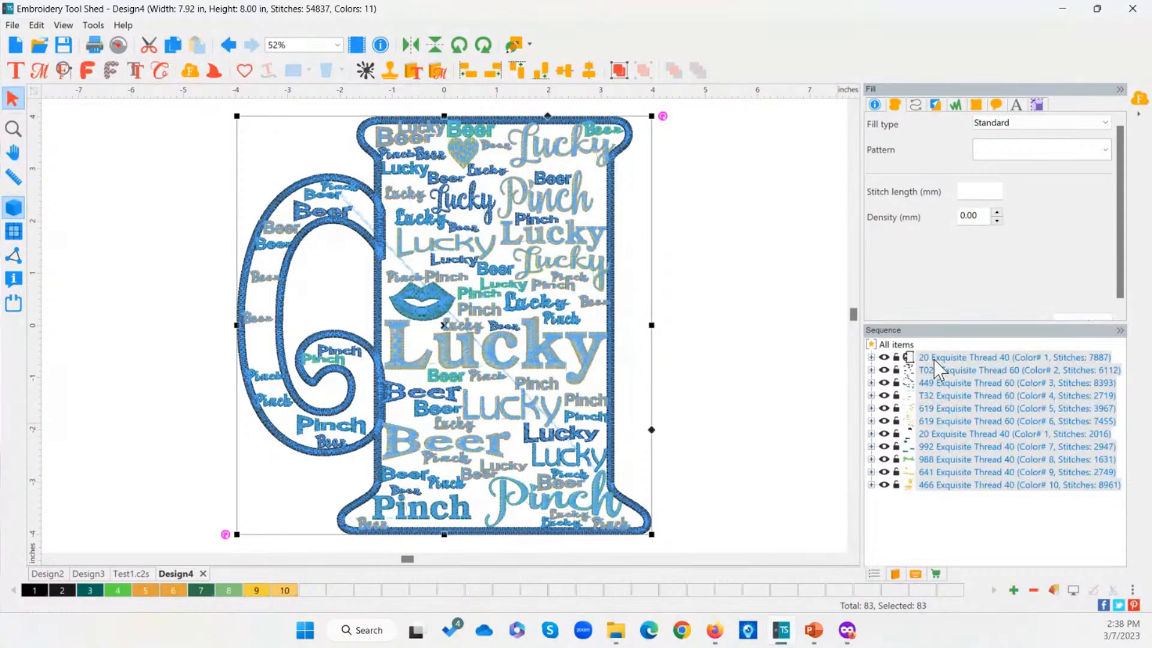
pyautogui.click(933, 358)
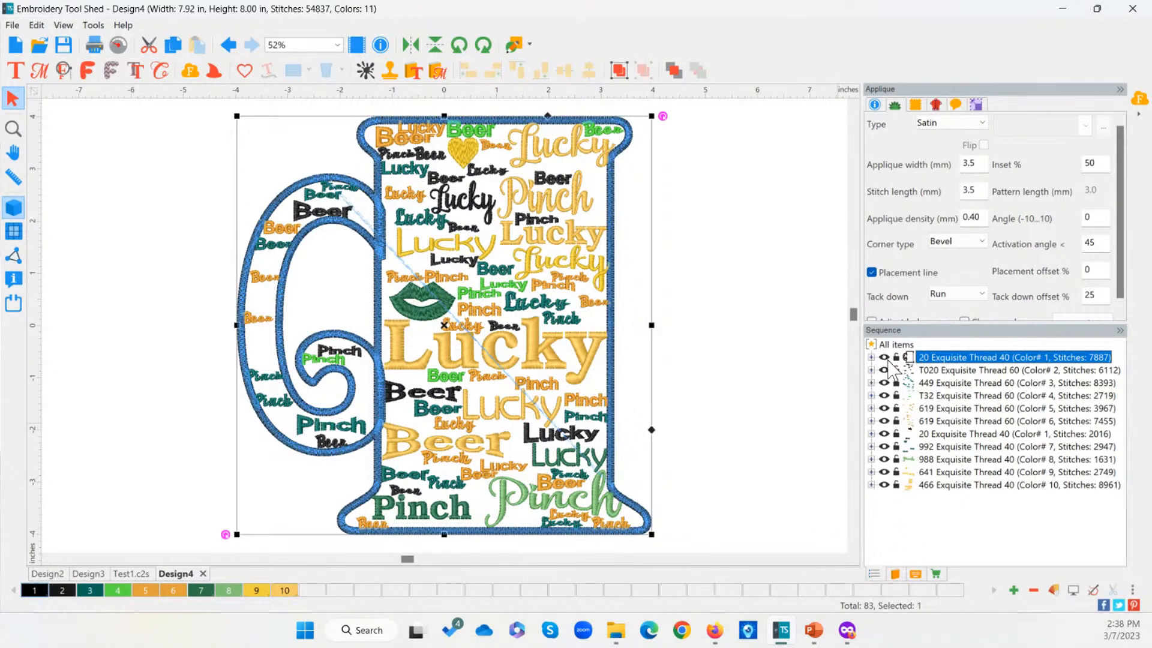
pyautogui.click(884, 358)
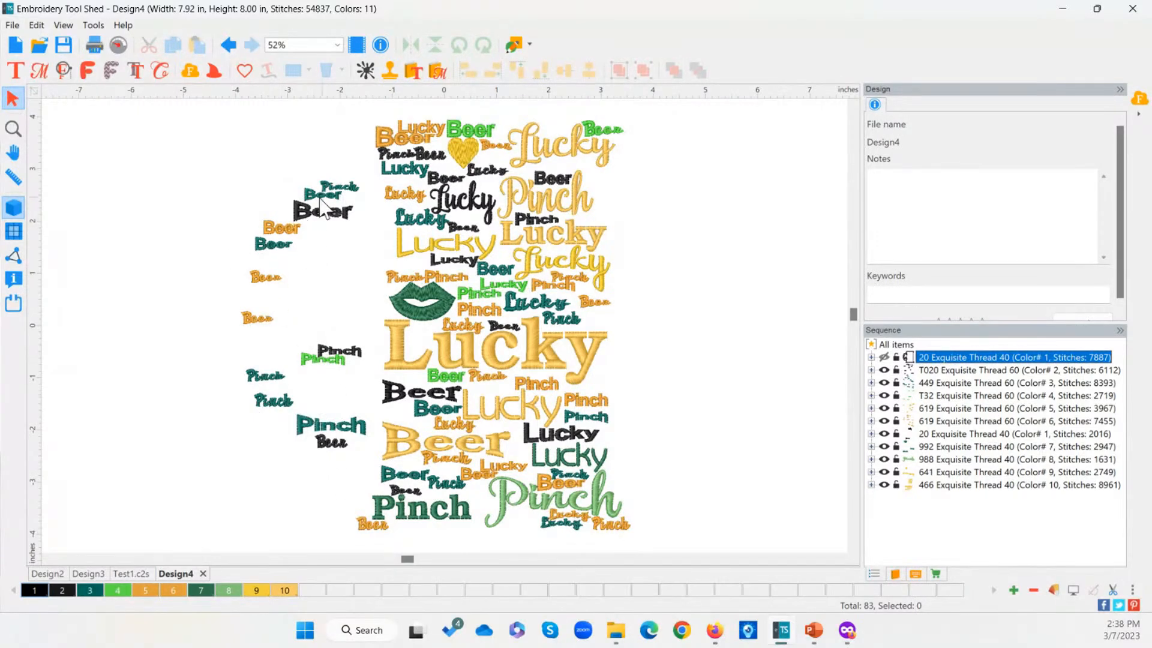
# - Delete all the words inside the mug's handle and show the applique border again
pyautogui.moveTo(195, 126); pyautogui.dragTo(373, 475)
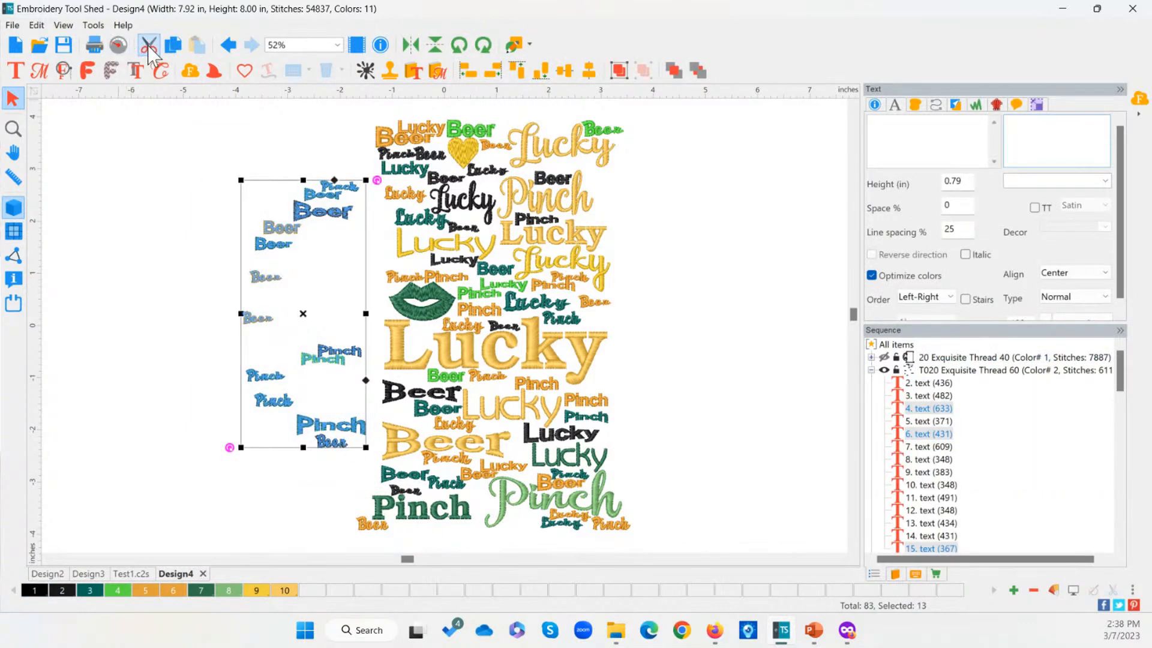
pyautogui.rightClick(277, 247)
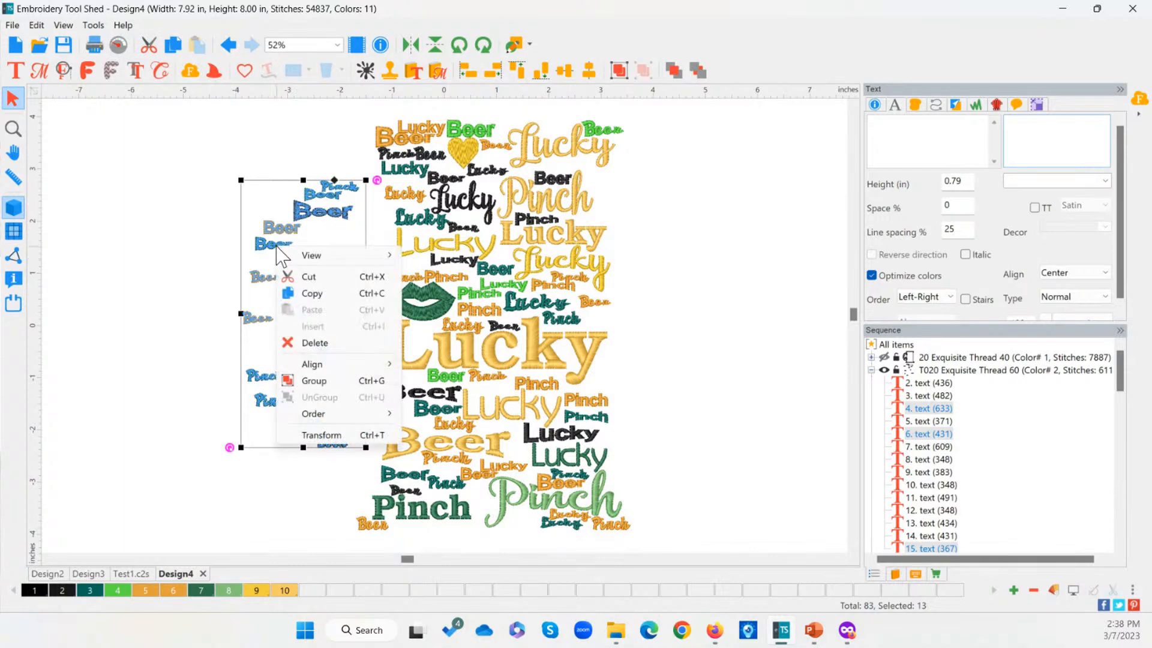
pyautogui.click(336, 344)
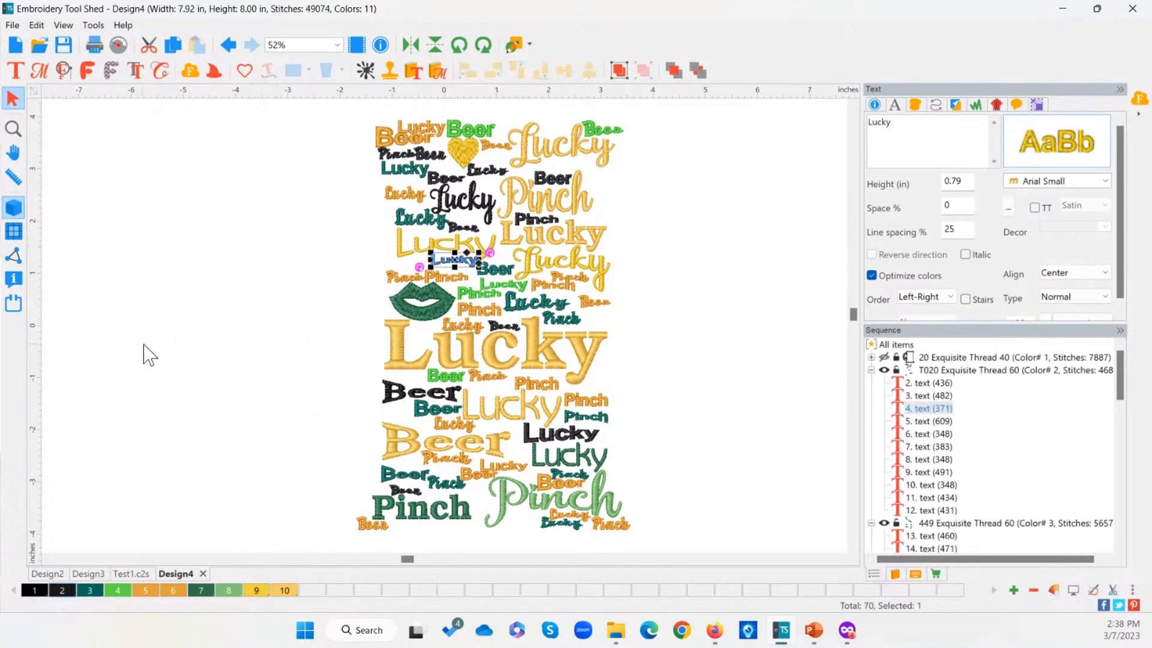
pyautogui.click(883, 358)
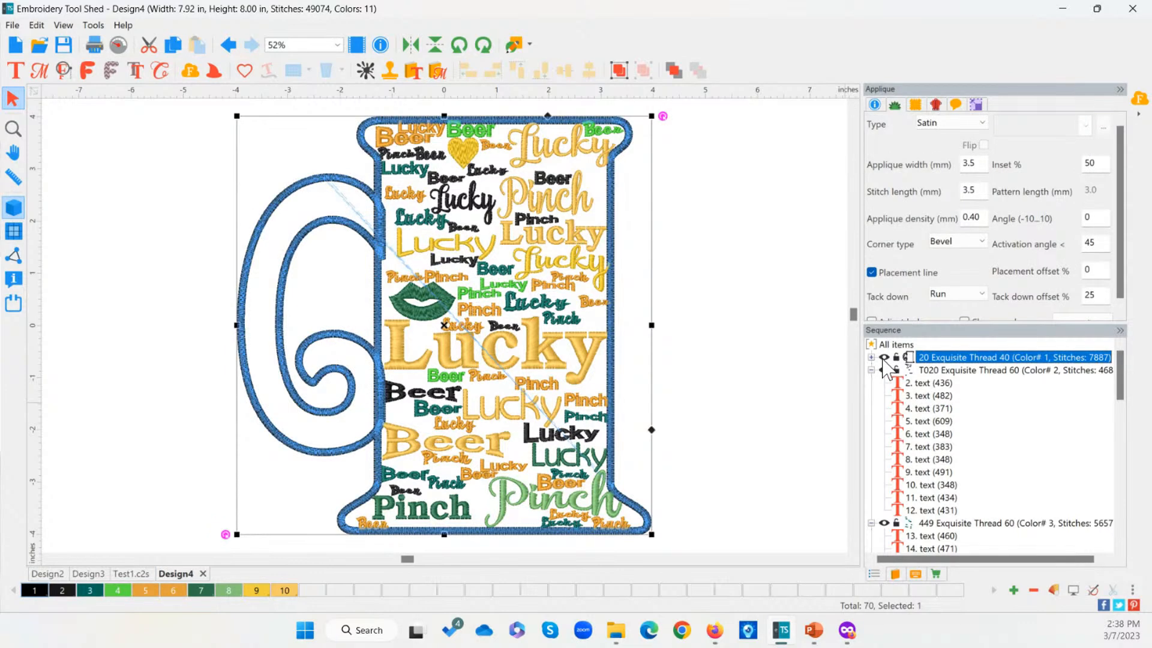
# - Hide the applique border and recolor the lips and all words below the mug's top rows with color 6, Caramel
pyautogui.click(883, 358)
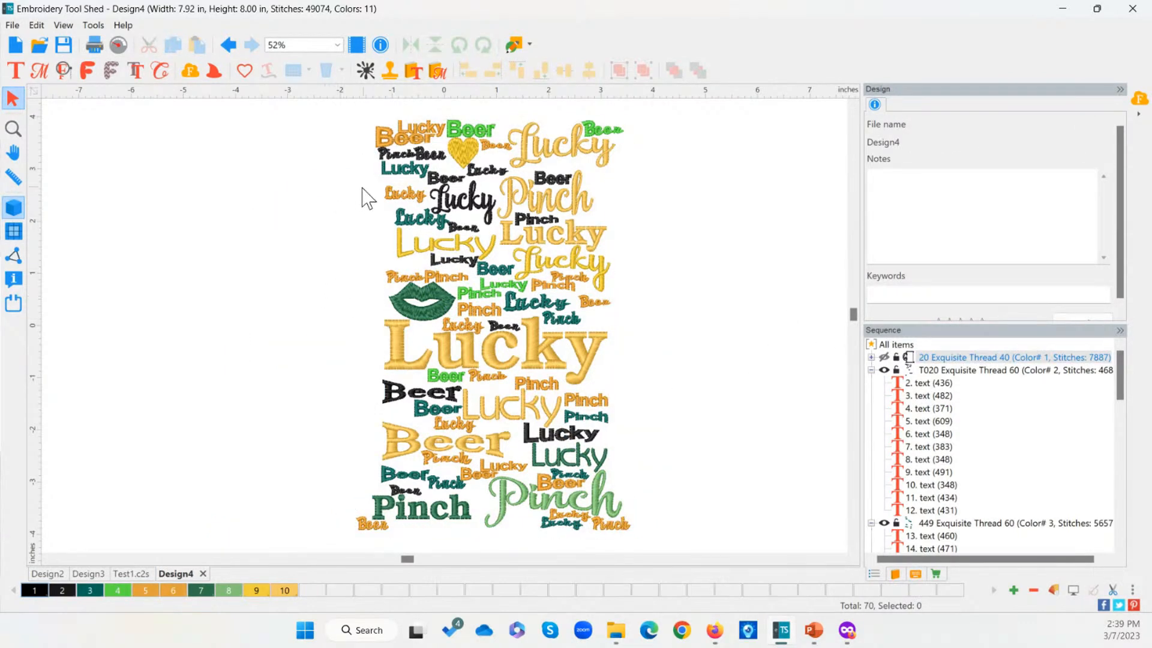
pyautogui.moveTo(351, 180); pyautogui.dragTo(682, 544)
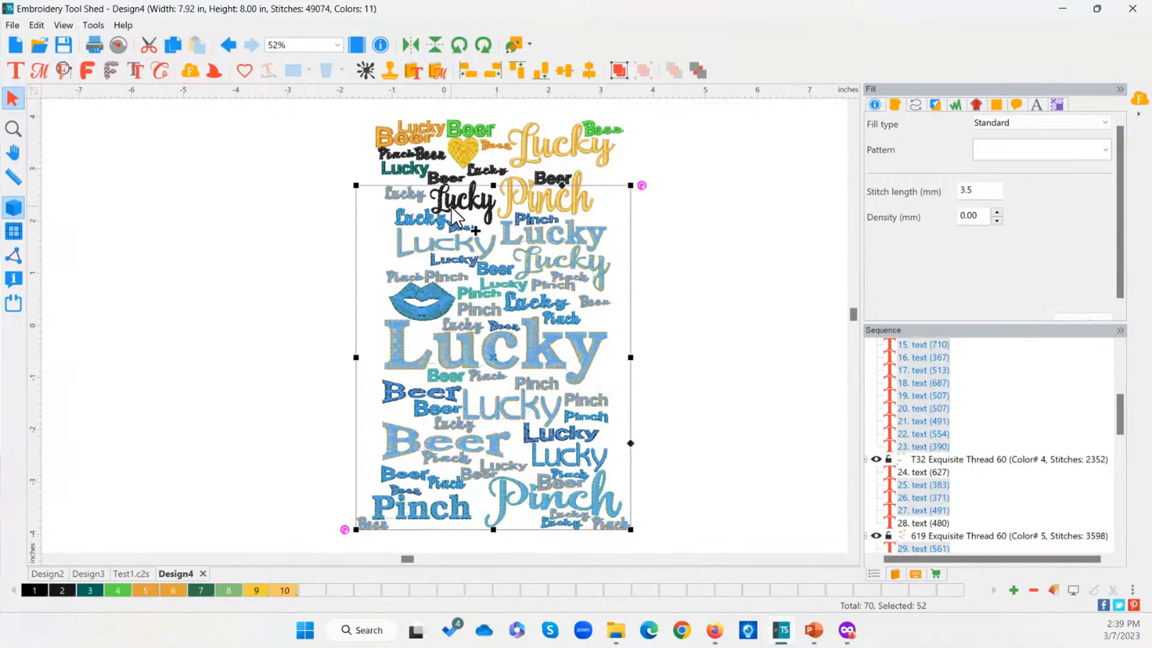
pyautogui.keyDown('ctrl'); pyautogui.click(498, 200); pyautogui.keyUp('ctrl')
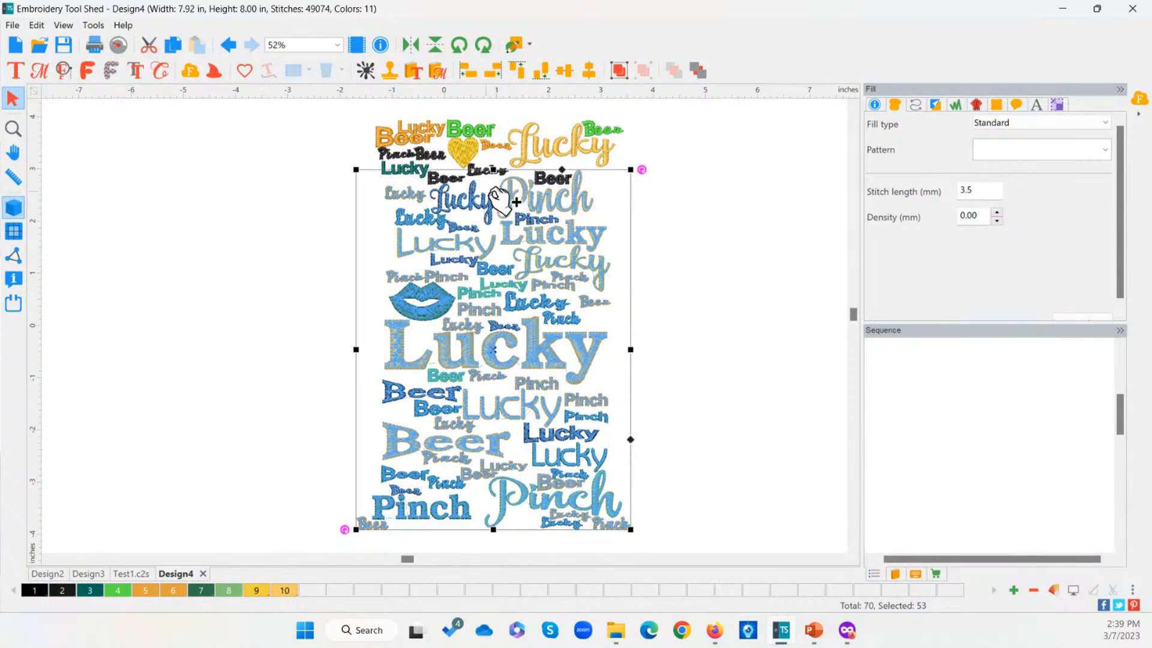
pyautogui.keyDown('ctrl'); pyautogui.click(547, 203); pyautogui.keyUp('ctrl')
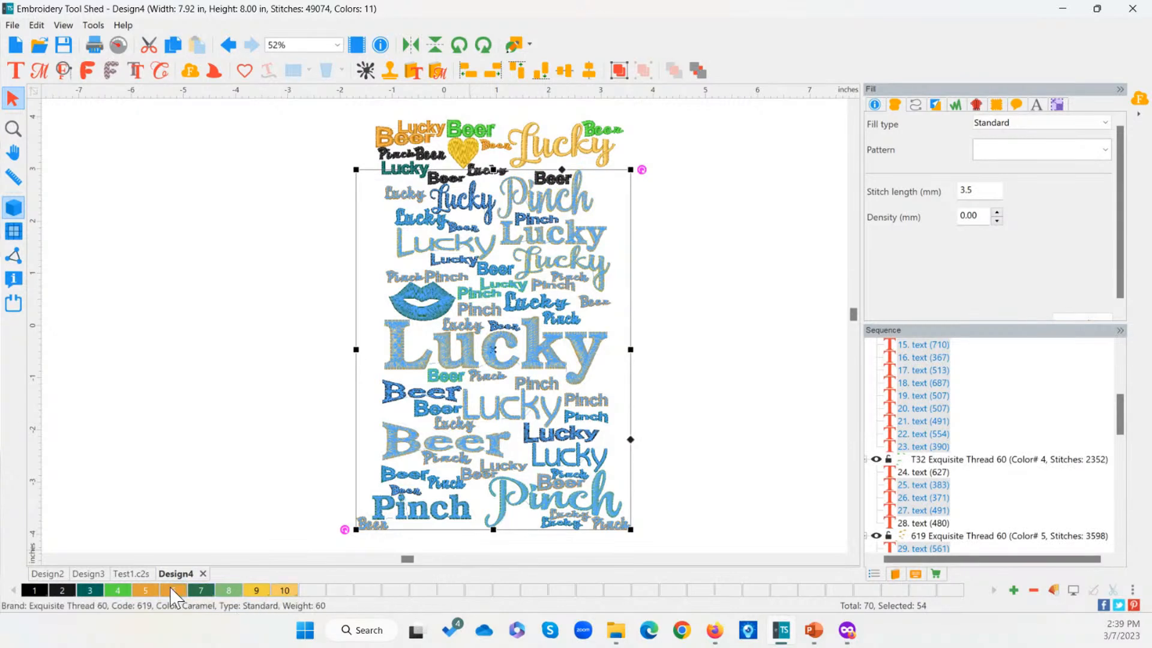
pyautogui.click(171, 589)
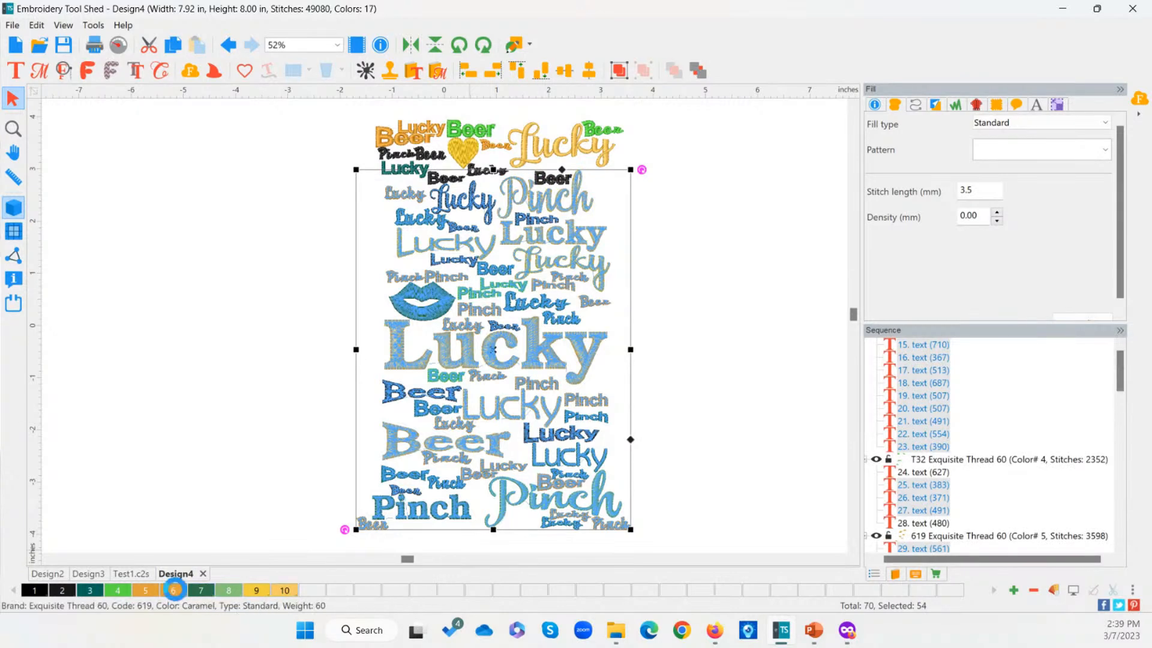
pyautogui.click(178, 348)
# - Recolor the heart and words in the mug's top rows with a new palette color, Exquisite Thread 40 code 15 Natural
pyautogui.moveTo(360, 91); pyautogui.dragTo(578, 170)
pyautogui.hotkey('ctrl', 'z')
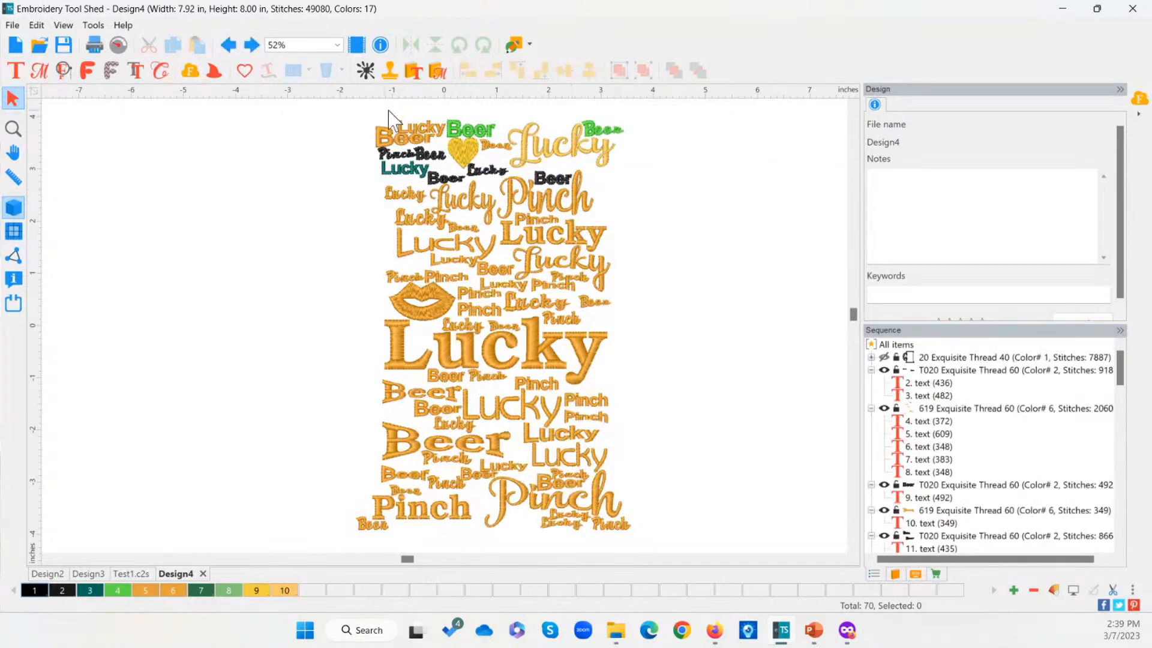
pyautogui.moveTo(356, 117); pyautogui.dragTo(657, 213)
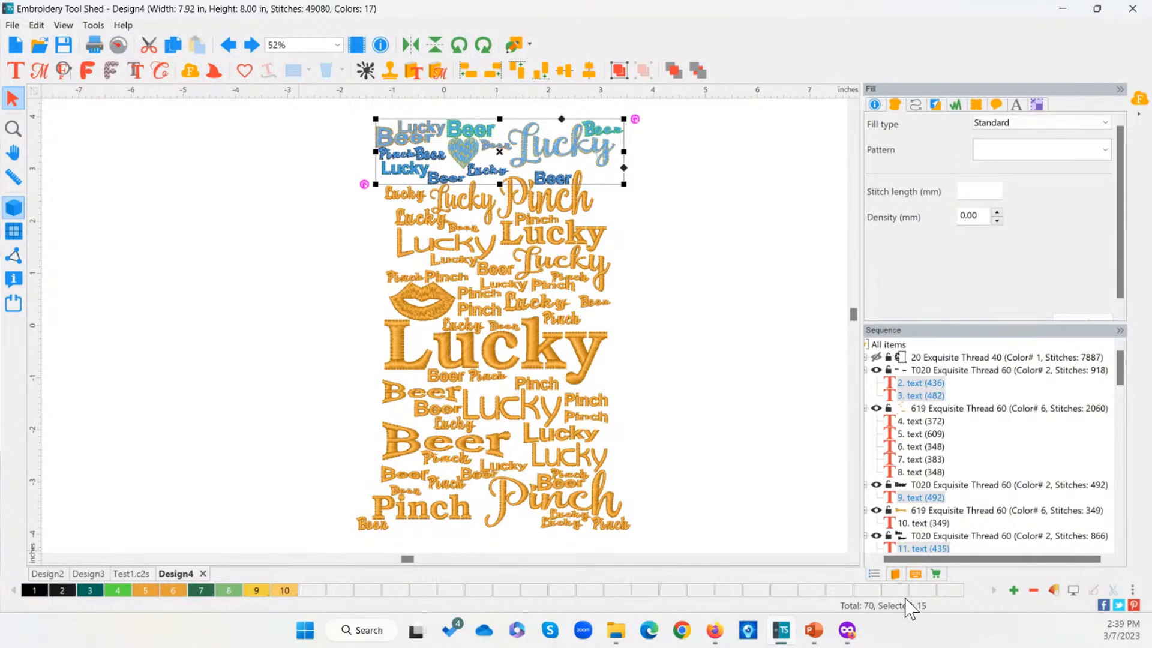
pyautogui.click(1013, 591)
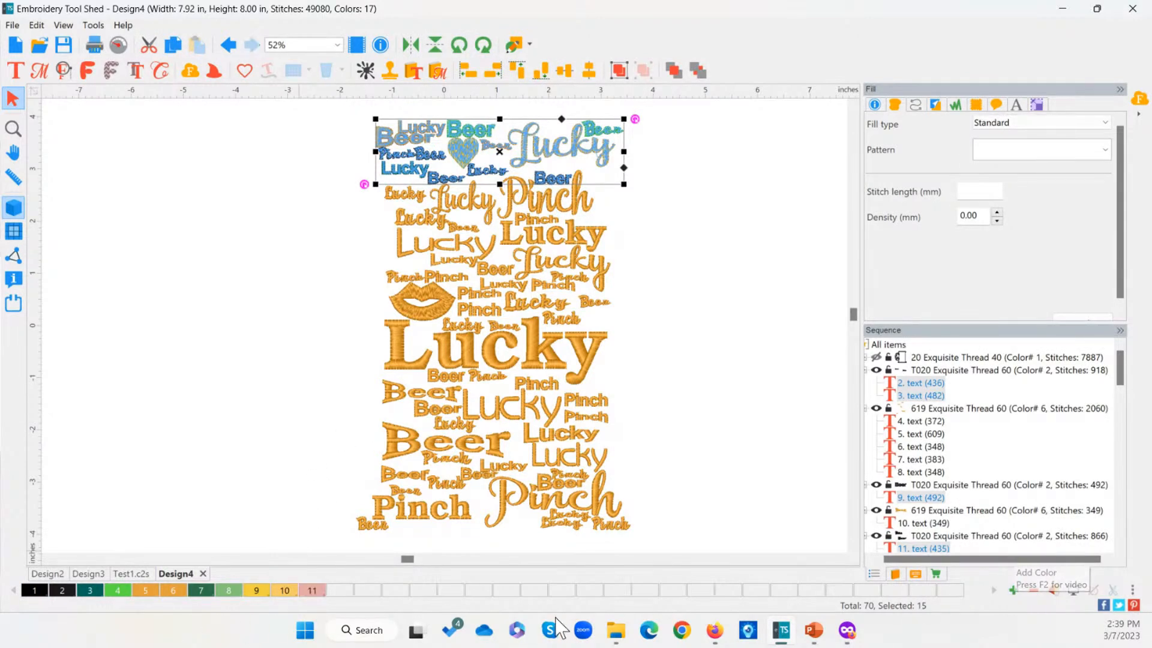
pyautogui.doubleClick(315, 589)
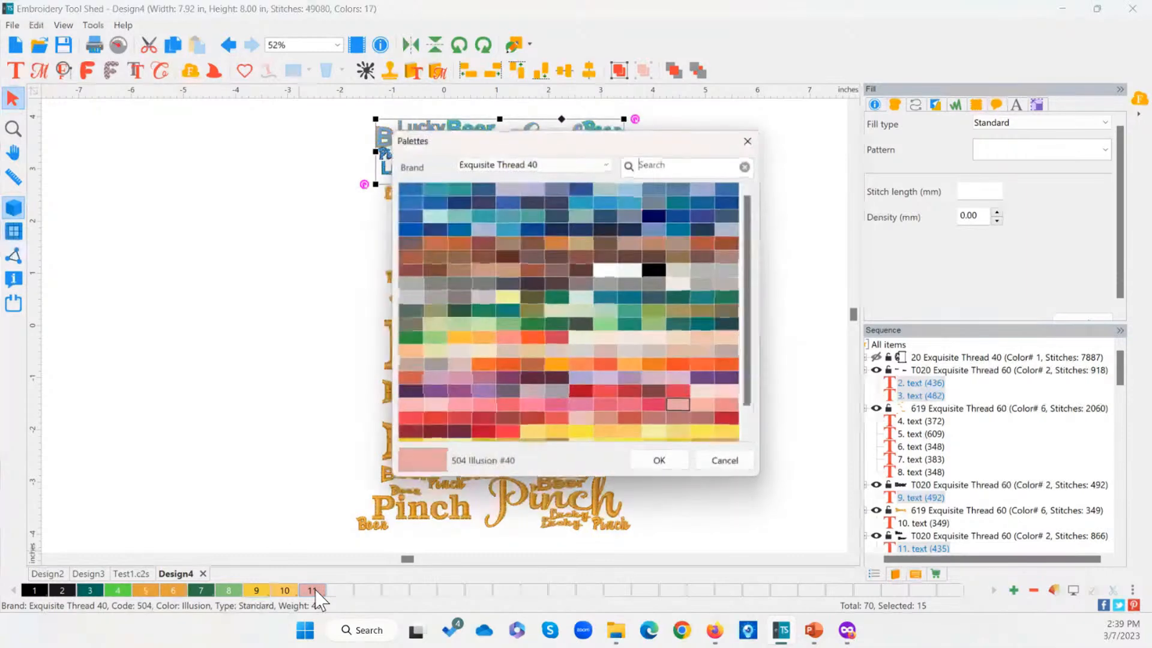
pyautogui.click(606, 273)
pyautogui.click(621, 271)
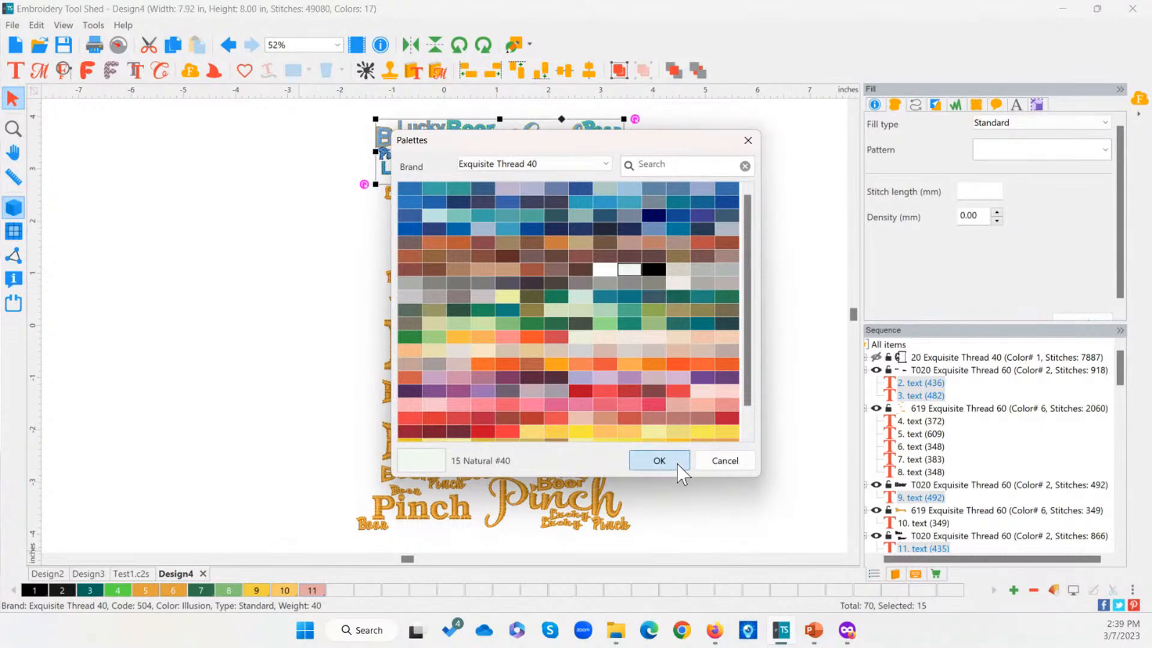
pyautogui.click(659, 461)
pyautogui.click(314, 589)
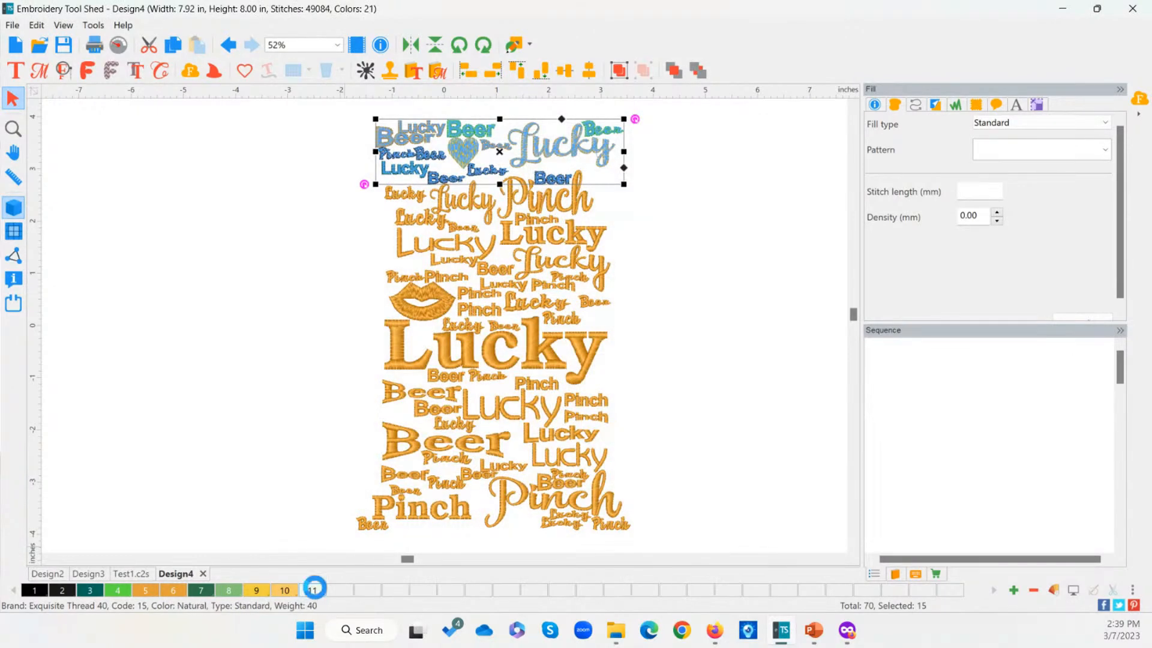
pyautogui.click(247, 381)
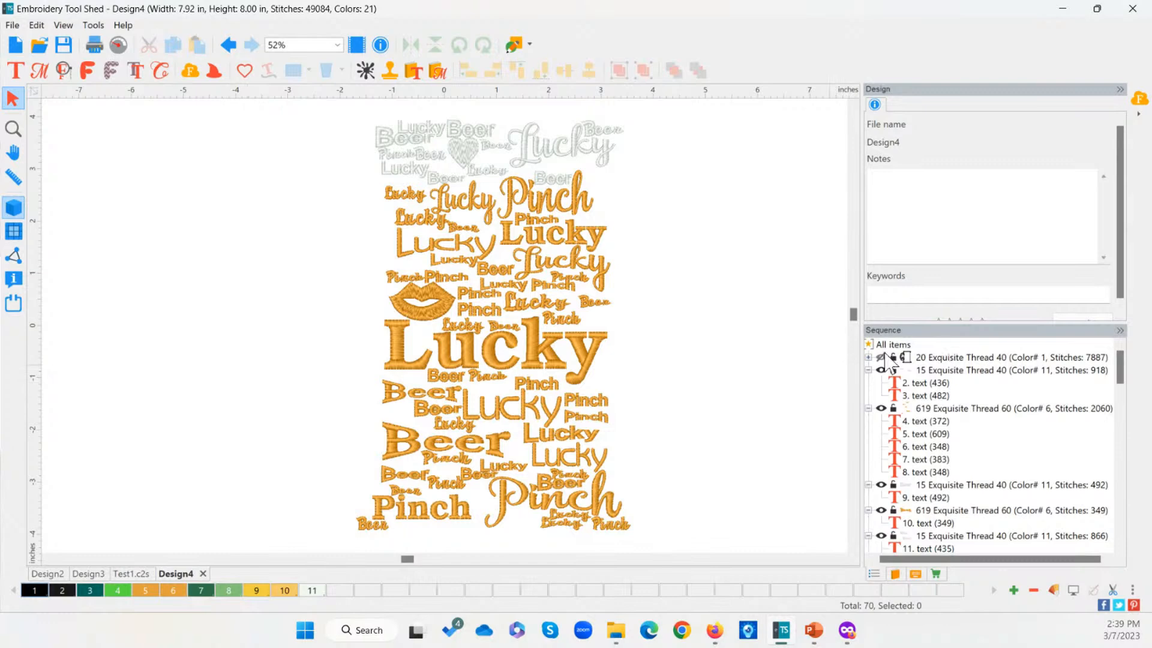
# - Show the mug's applique border again and clear the selection
pyautogui.click(881, 358)
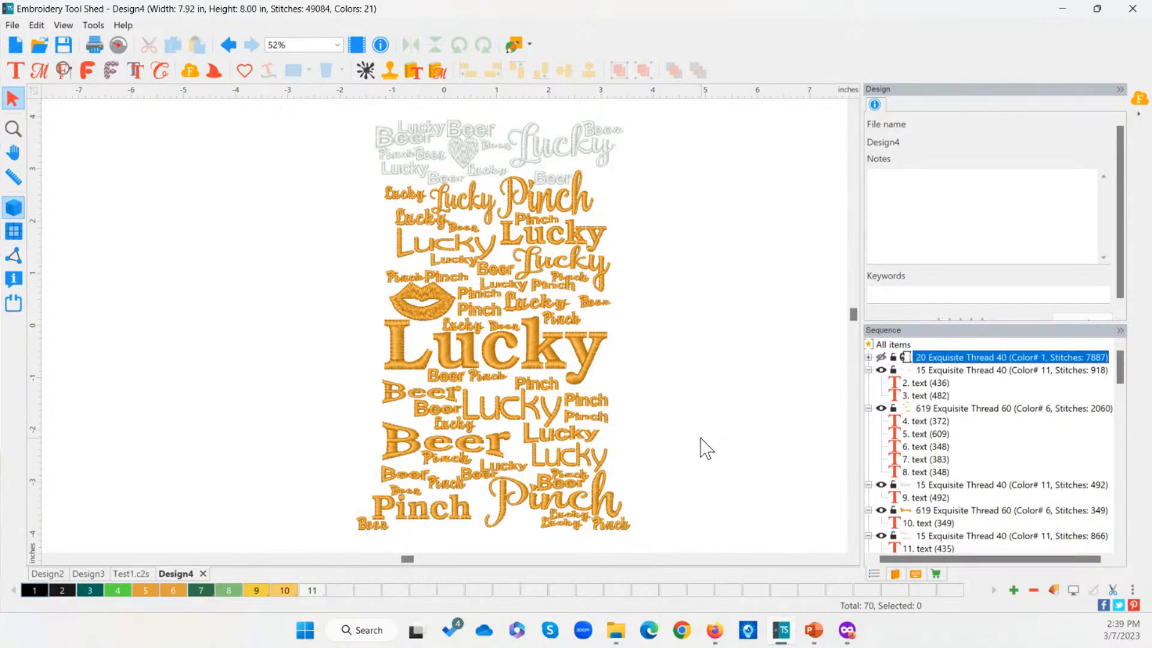
pyautogui.click(881, 357)
pyautogui.click(796, 354)
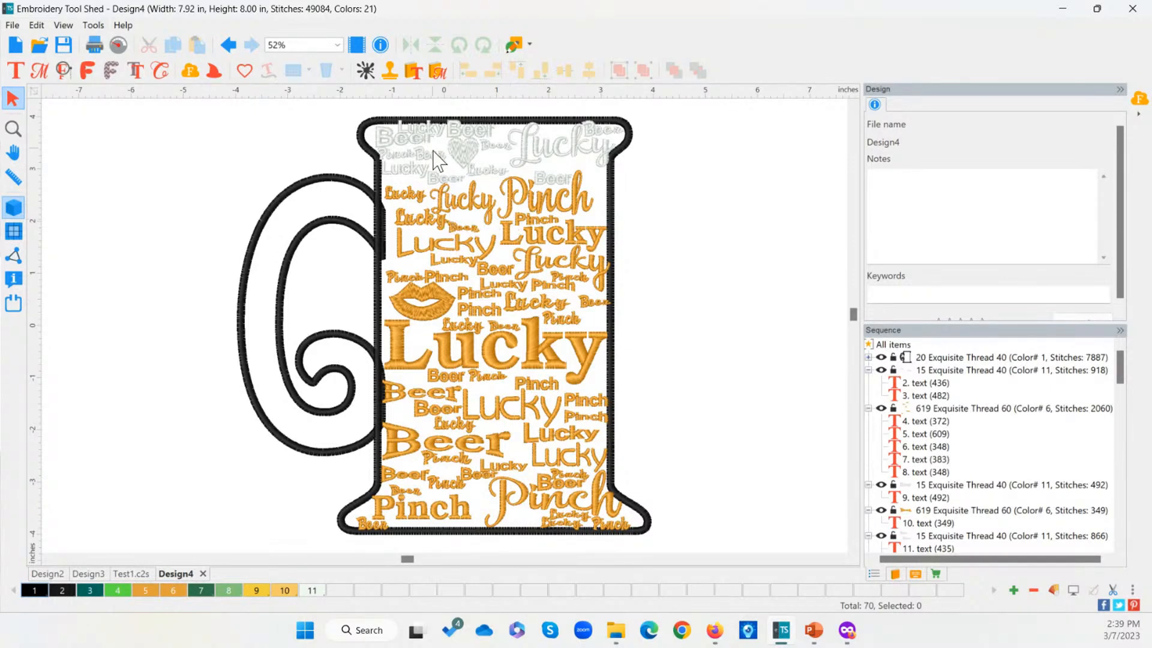
# - Insert the four-leaf clover charm MT17032 from the Charms catalog and place it over the mug's lower-right base corner
pyautogui.click(419, 71)
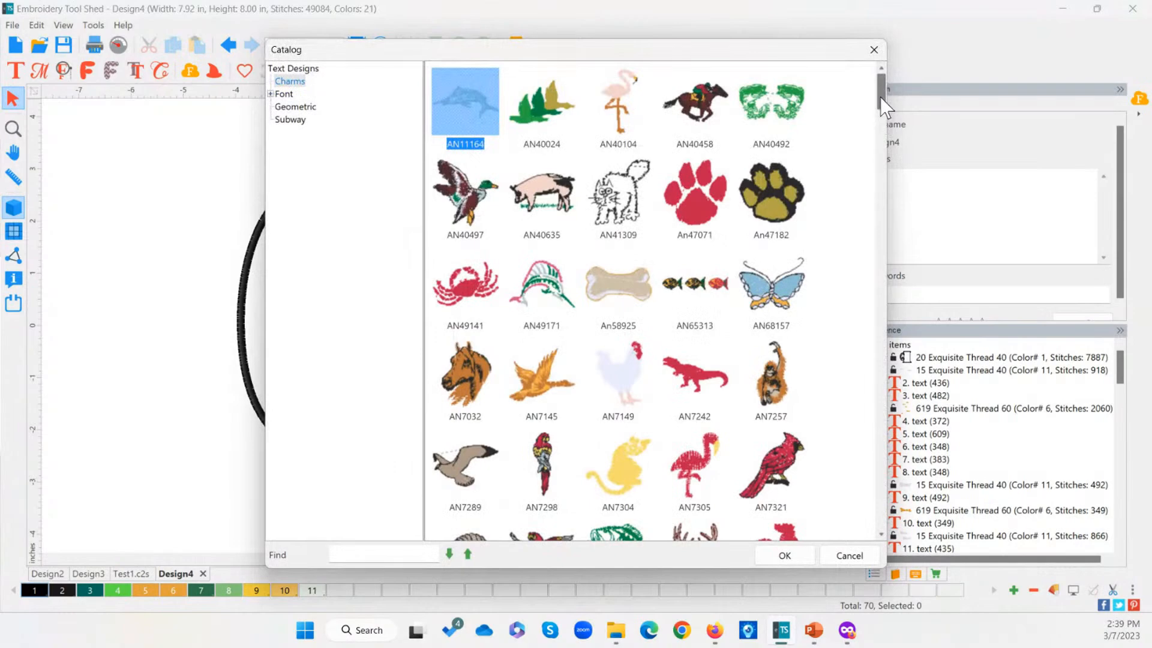
pyautogui.moveTo(880, 97); pyautogui.dragTo(874, 318)
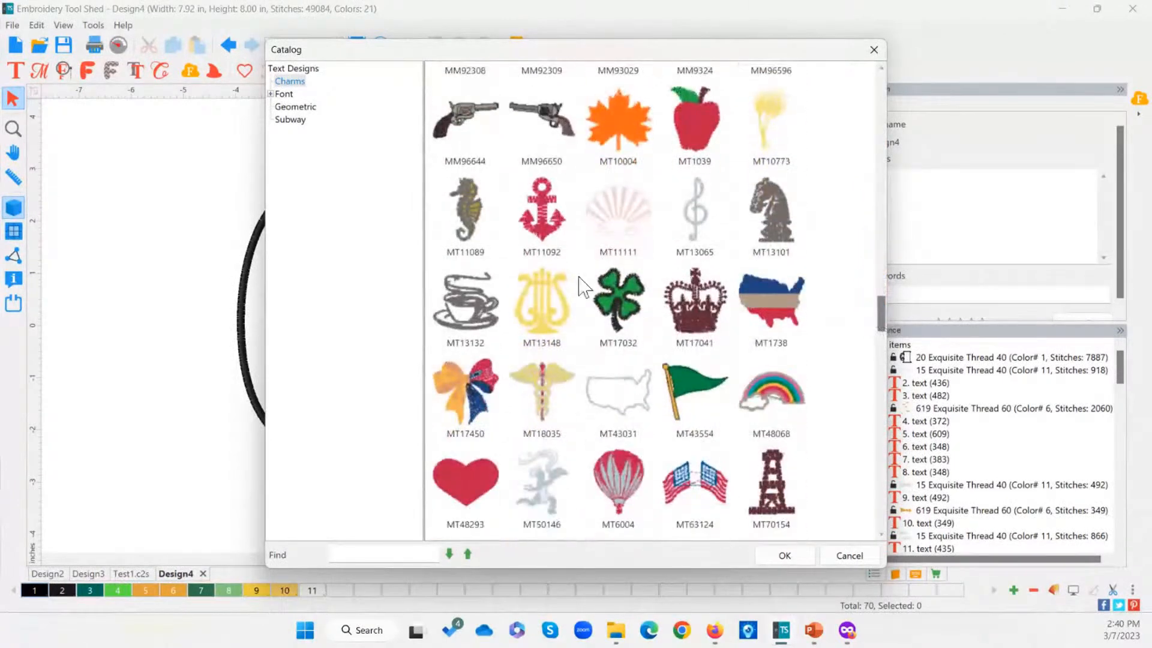
pyautogui.doubleClick(625, 301)
pyautogui.moveTo(455, 332); pyautogui.dragTo(710, 431)
pyautogui.moveTo(678, 482); pyautogui.dragTo(666, 493)
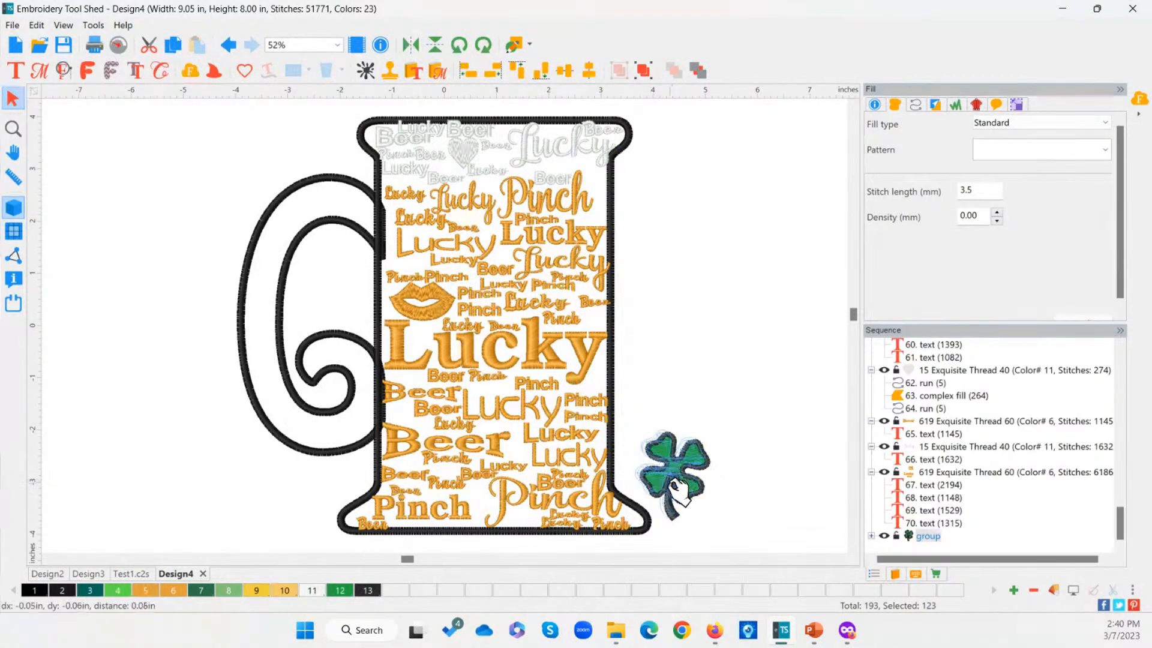
pyautogui.click(750, 500)
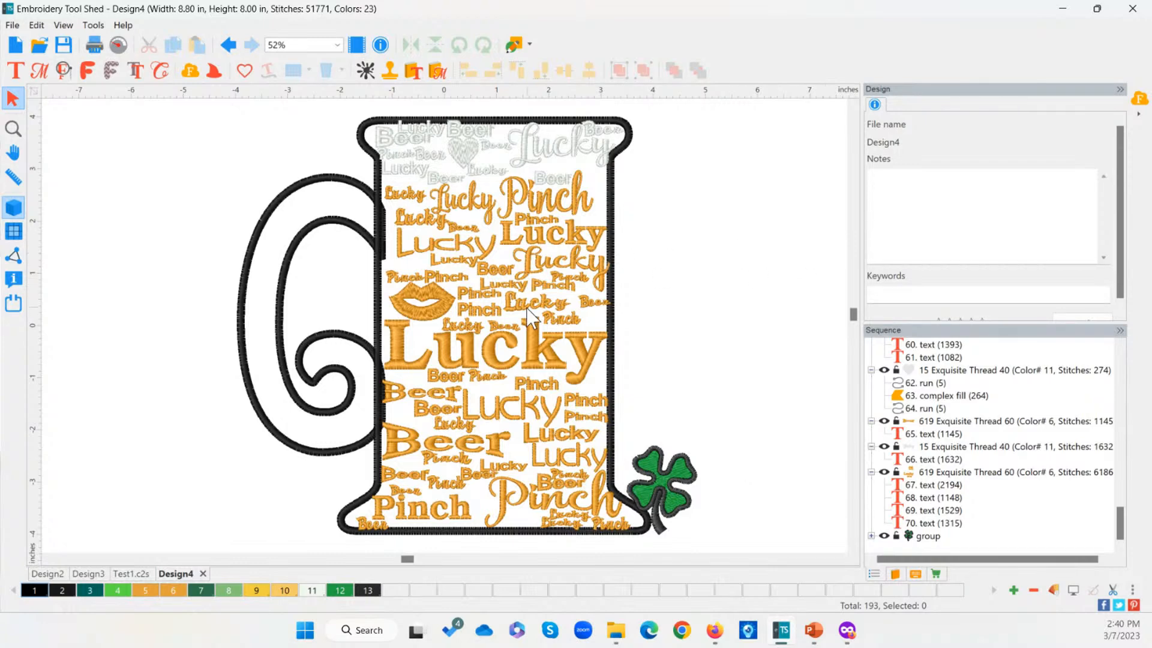
# - Remove the unused thread colors from the design's palette
pyautogui.click(418, 227)
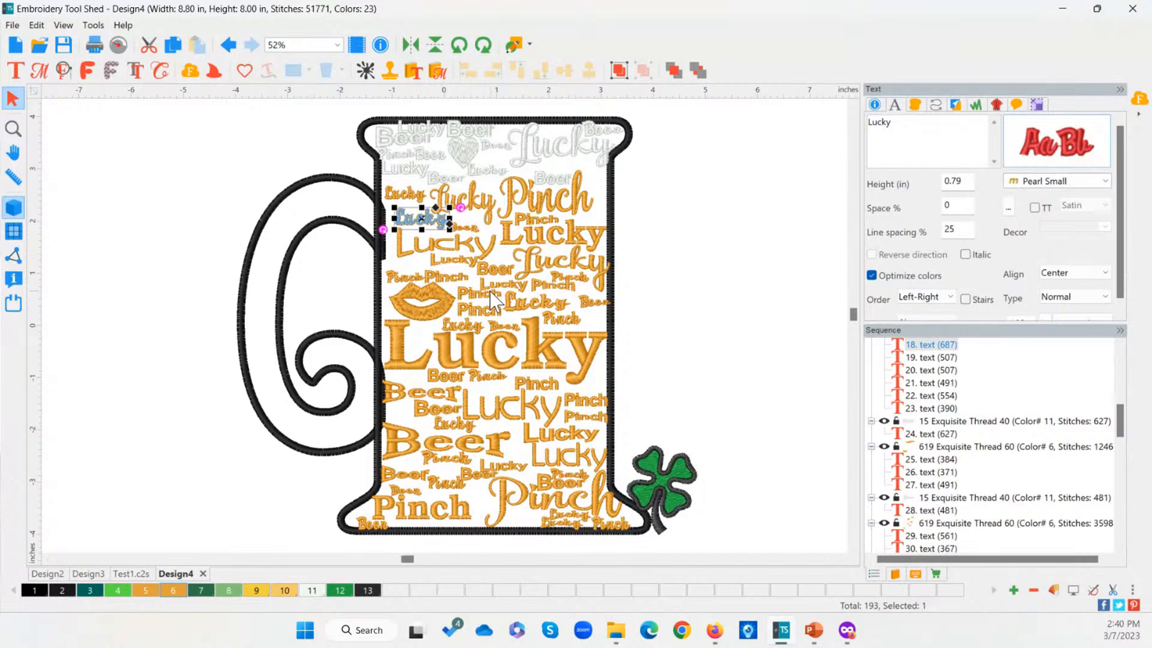
pyautogui.click(480, 315)
pyautogui.click(478, 327)
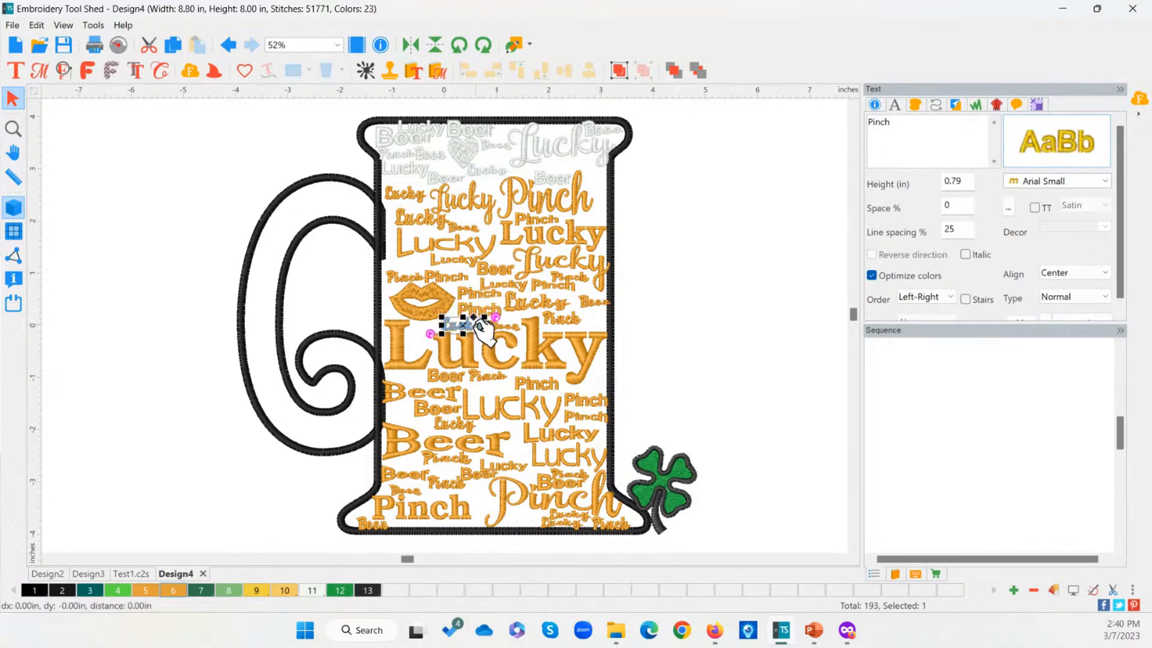
pyautogui.click(501, 330)
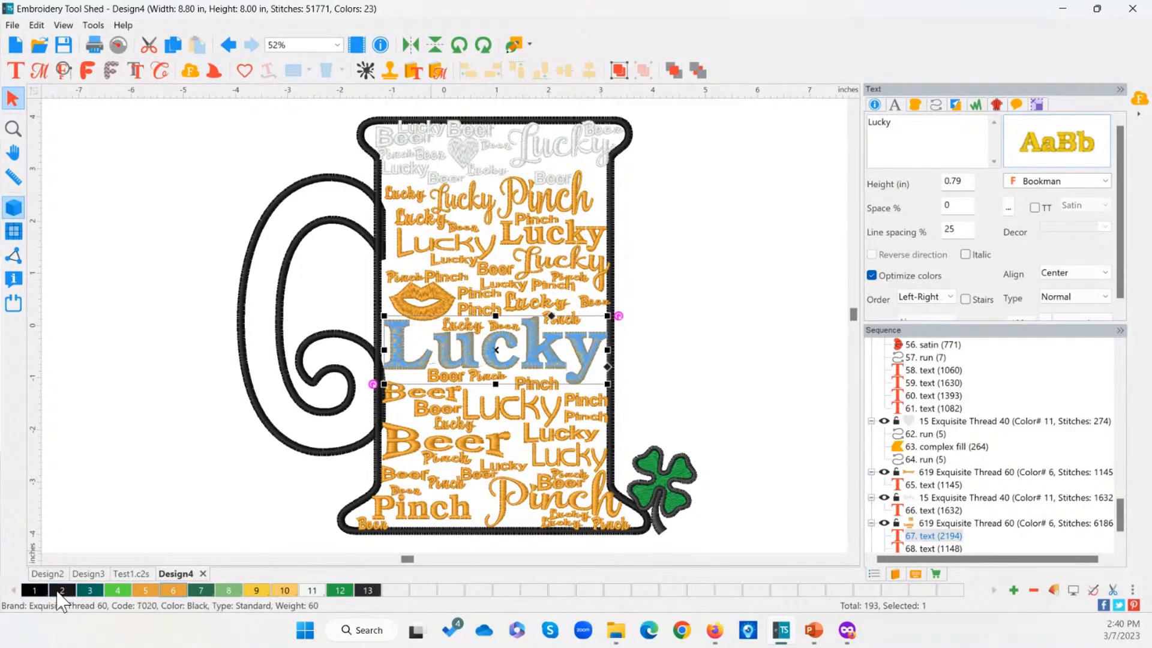
pyautogui.click(1067, 585)
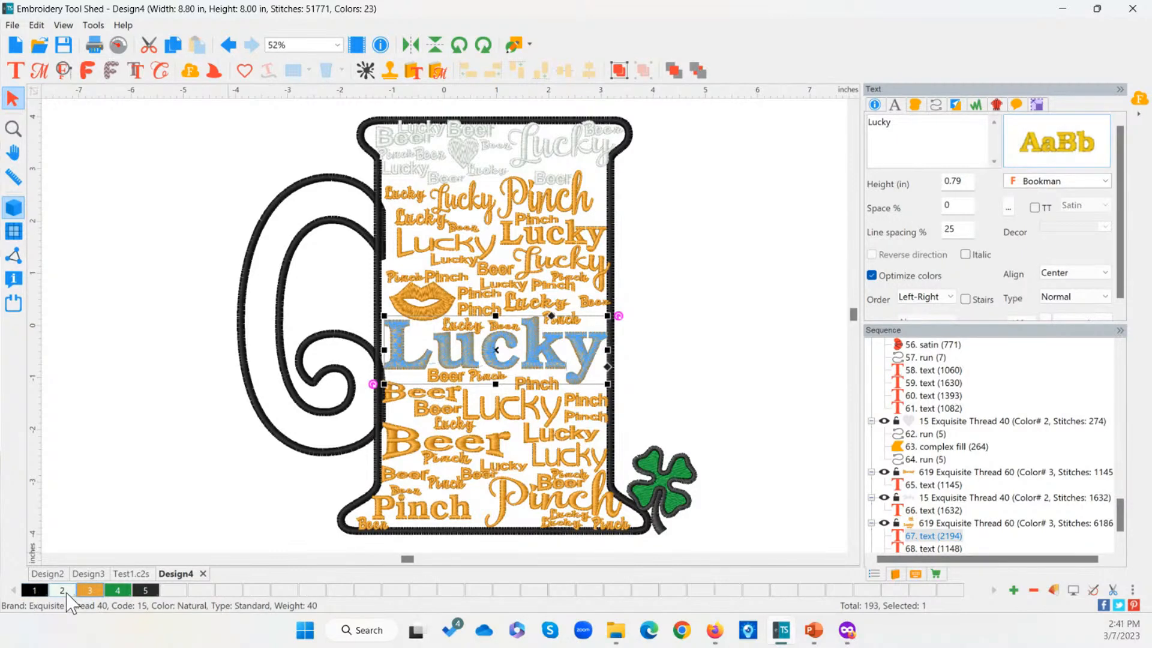
pyautogui.click(177, 520)
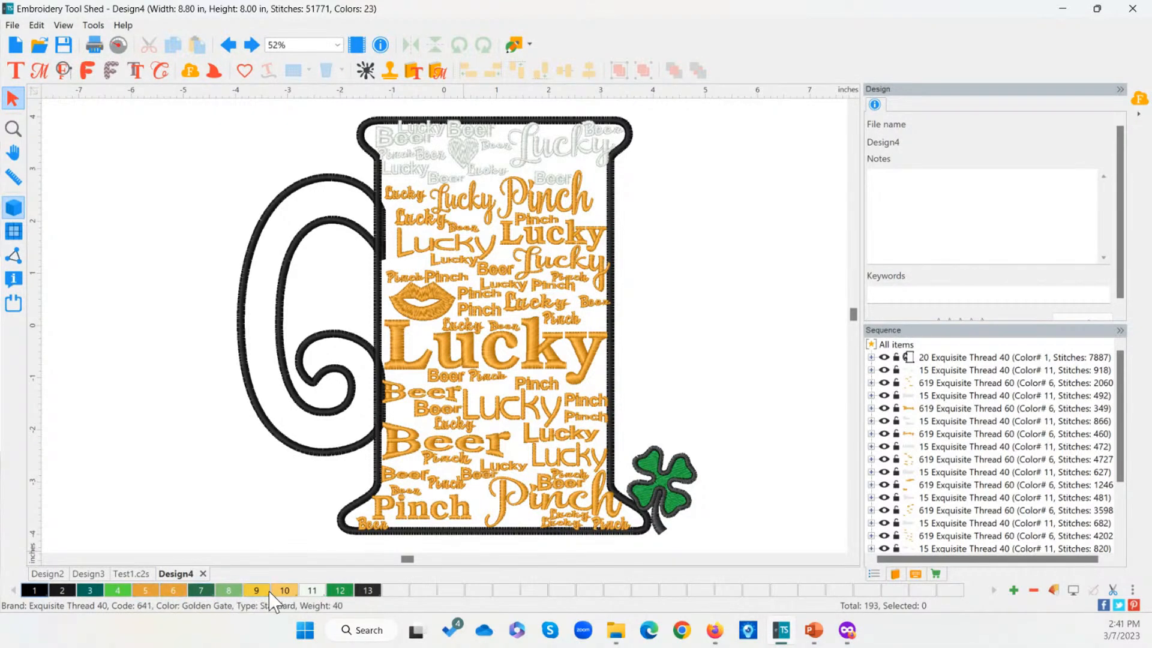
pyautogui.click(449, 395)
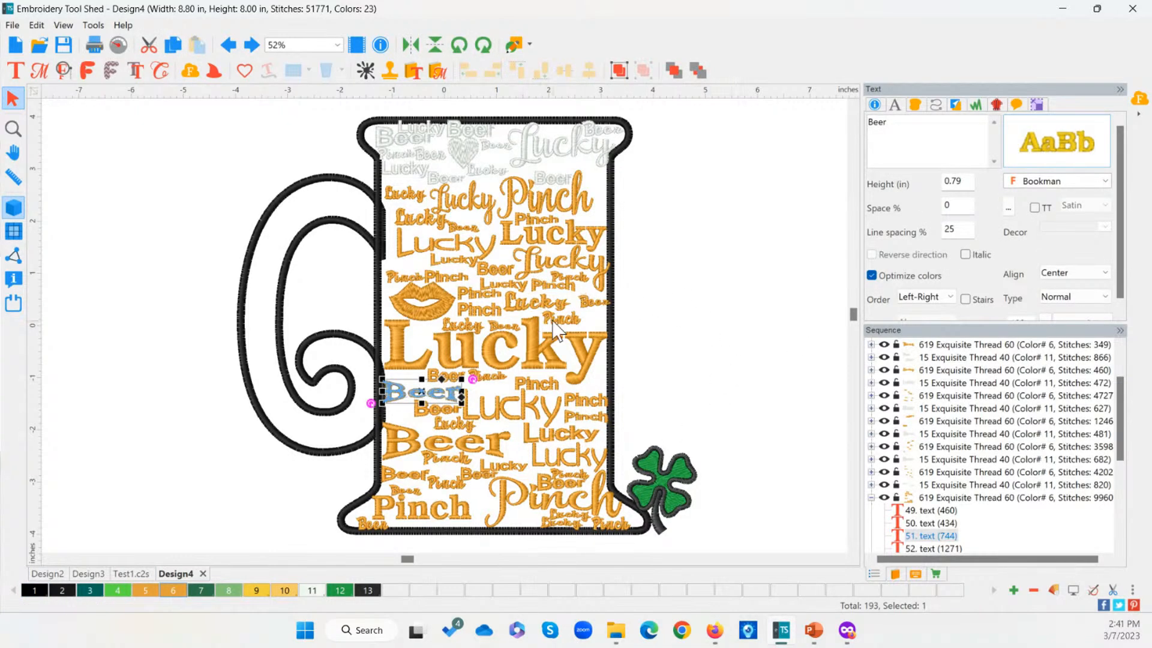
pyautogui.click(659, 405)
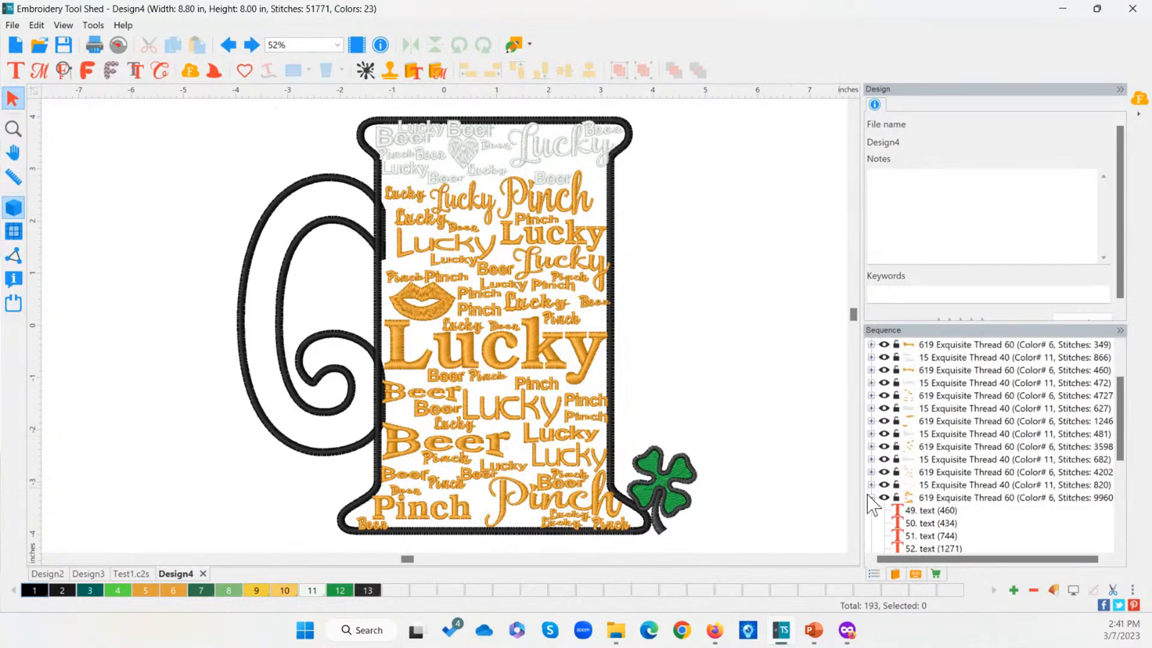
# - Undo the clover insertion, the recoloring of the mug's words and the deletion of the words in the handle
pyautogui.hotkey('ctrl', 'z')
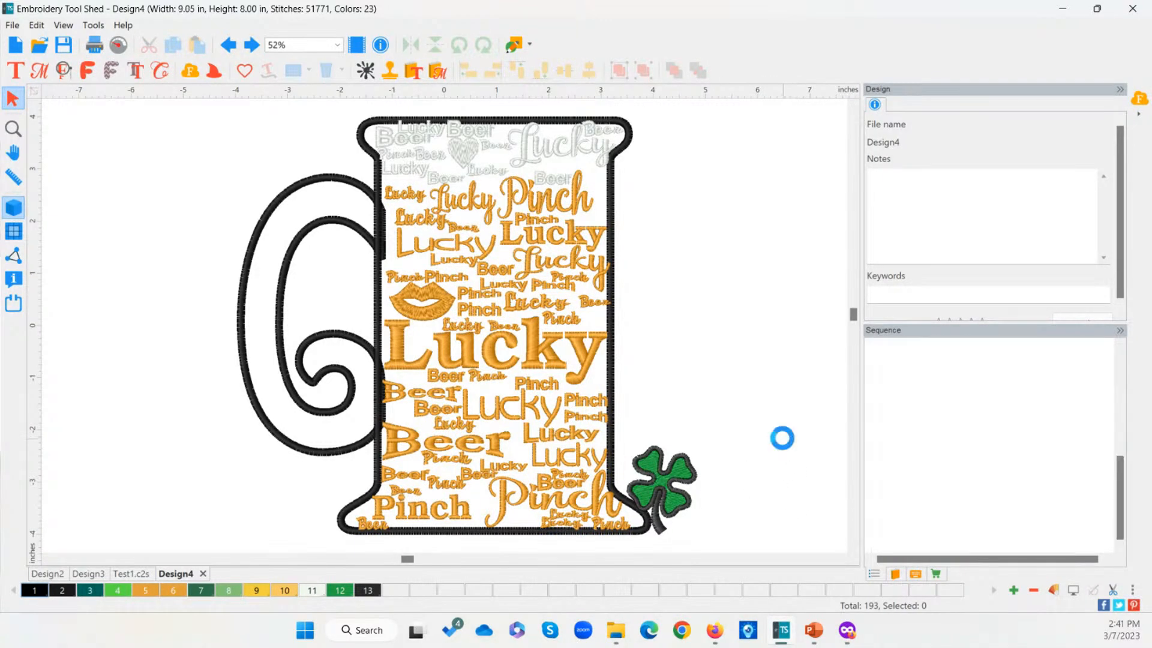
pyautogui.hotkey('ctrl', 'z')
pyautogui.hotkey('ctrl', 'z')
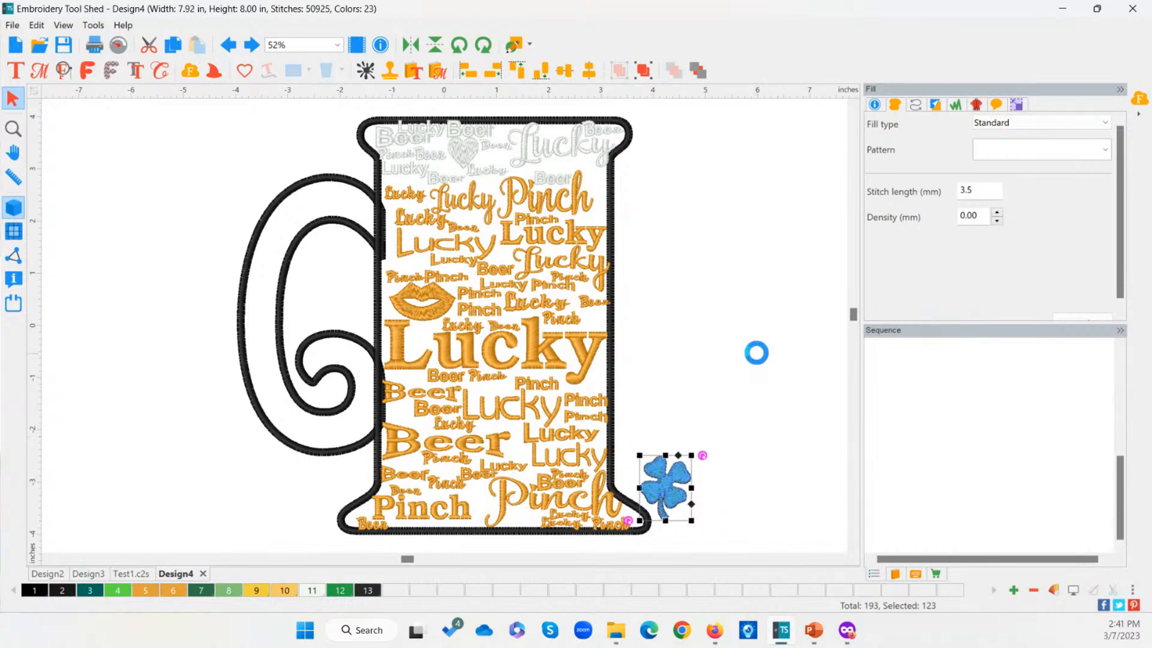
pyautogui.moveTo(1117, 473); pyautogui.dragTo(1125, 364)
pyautogui.hotkey('ctrl', 'z')
pyautogui.hotkey('ctrl', 'z')
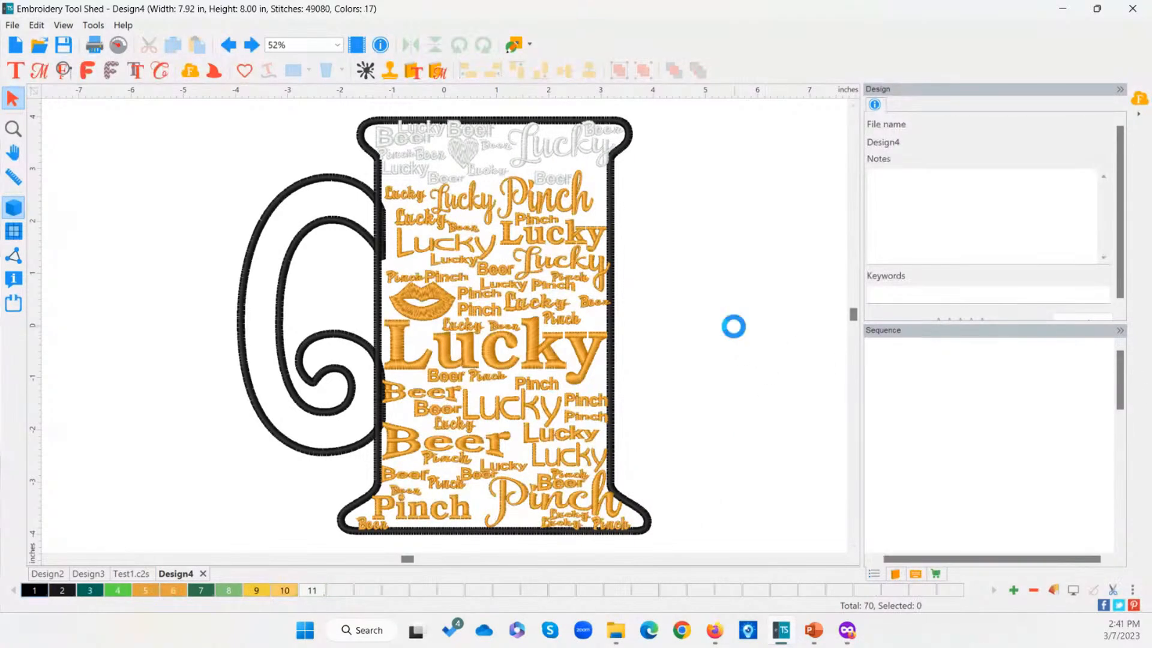
pyautogui.hotkey('ctrl', 'z')
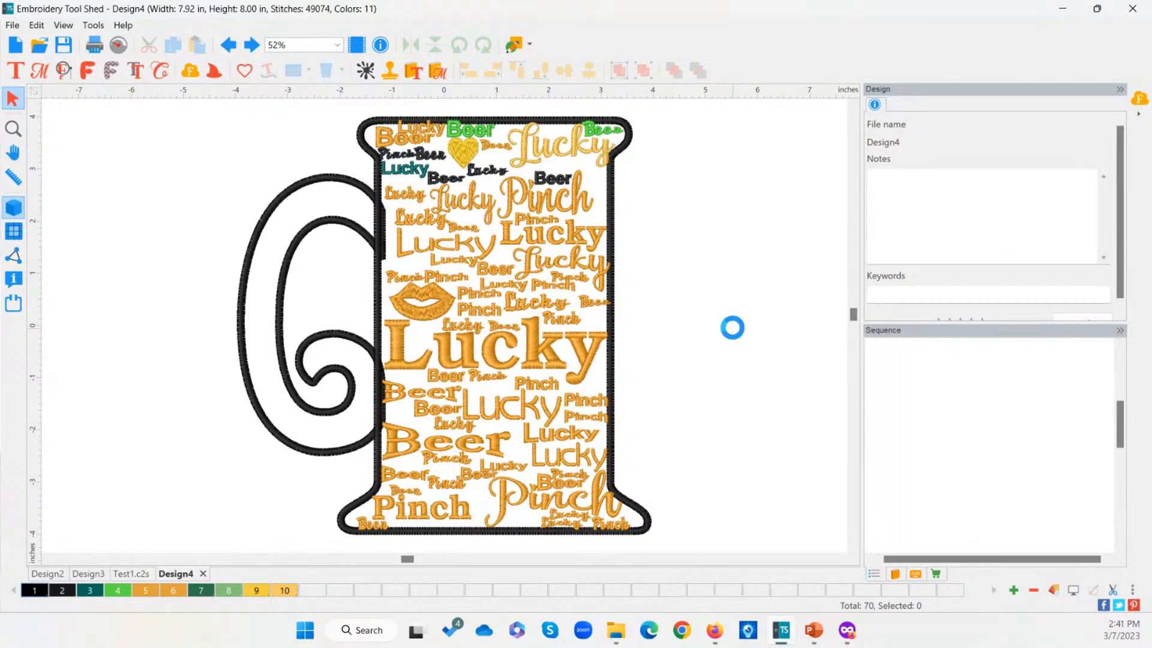
pyautogui.hotkey('ctrl', 'z')
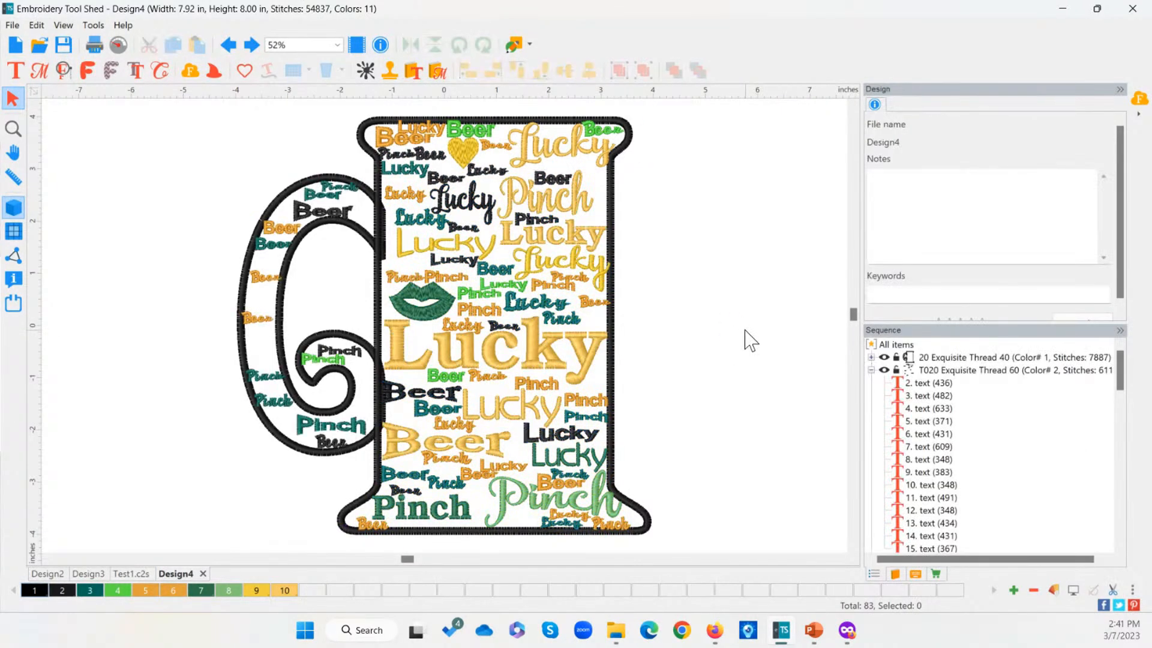
# - Collapse all expanded thread color groups in the sequence so each color shows as a single row
pyautogui.click(870, 370)
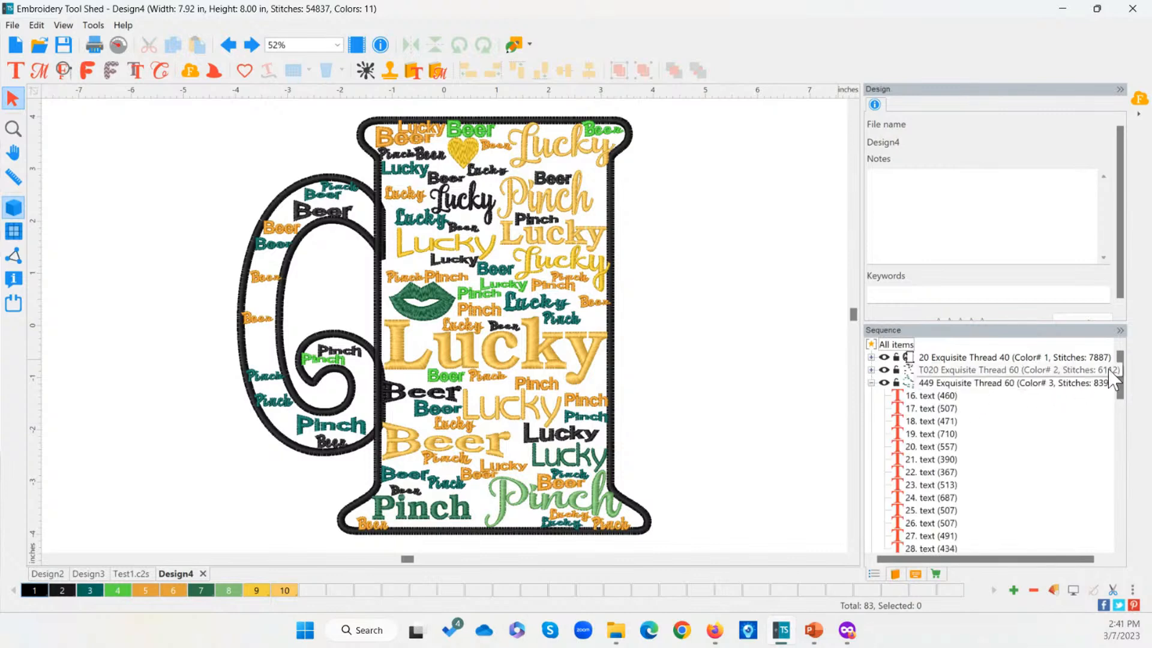
pyautogui.click(871, 383)
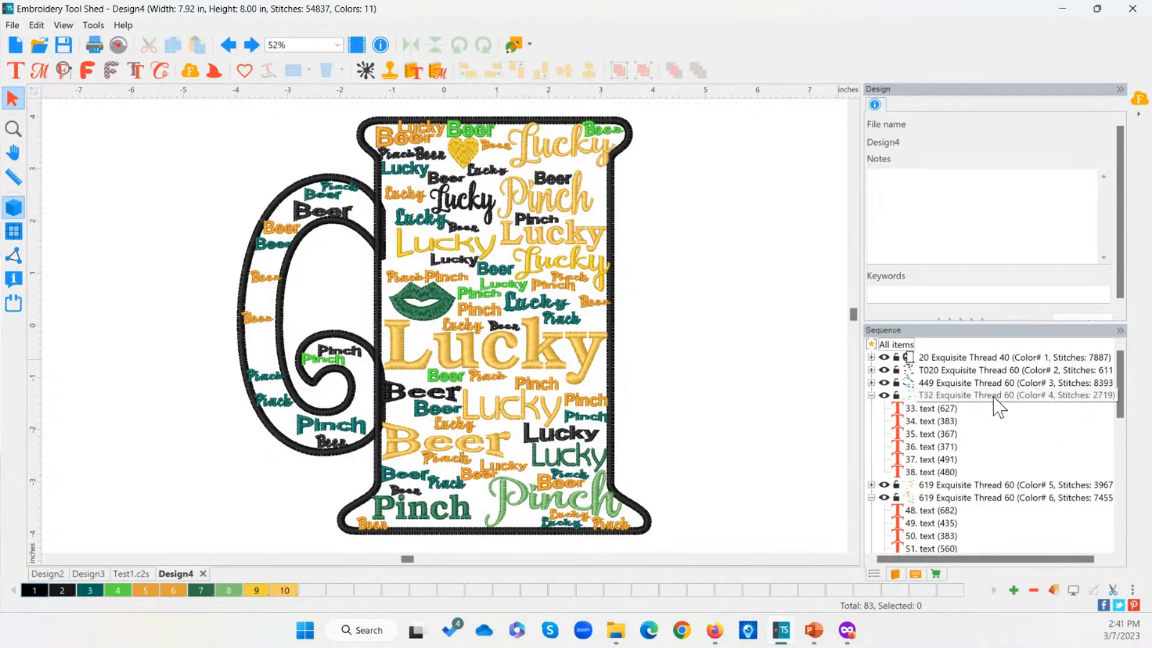
pyautogui.moveTo(1000, 373); pyautogui.dragTo(996, 387)
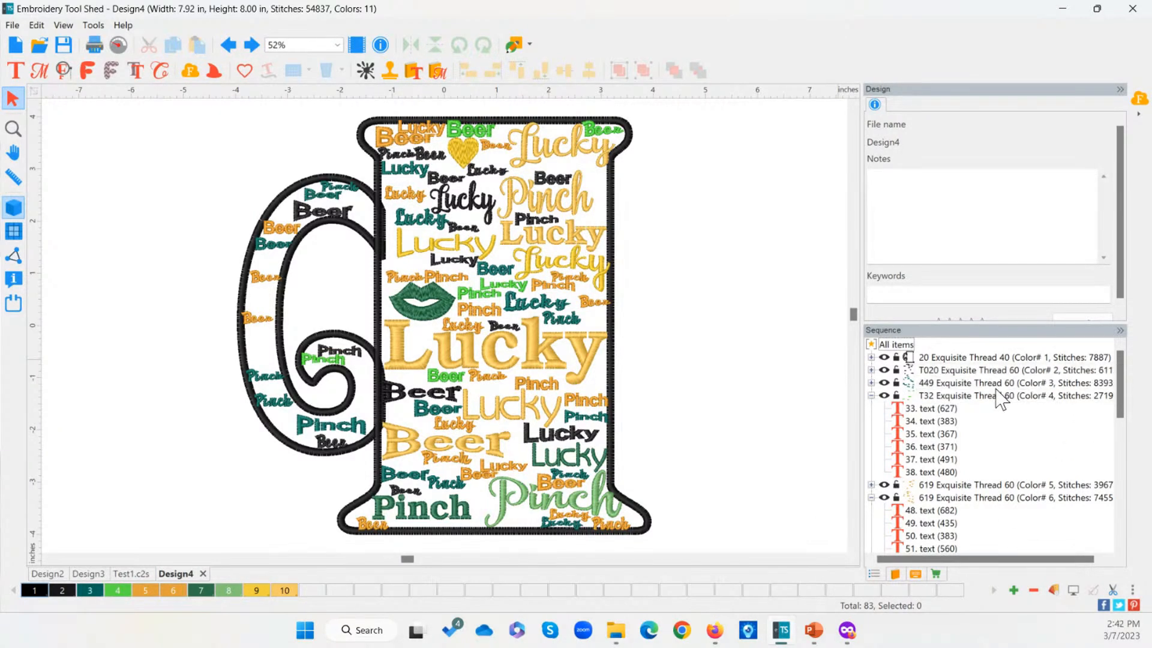
pyautogui.click(871, 396)
pyautogui.click(871, 421)
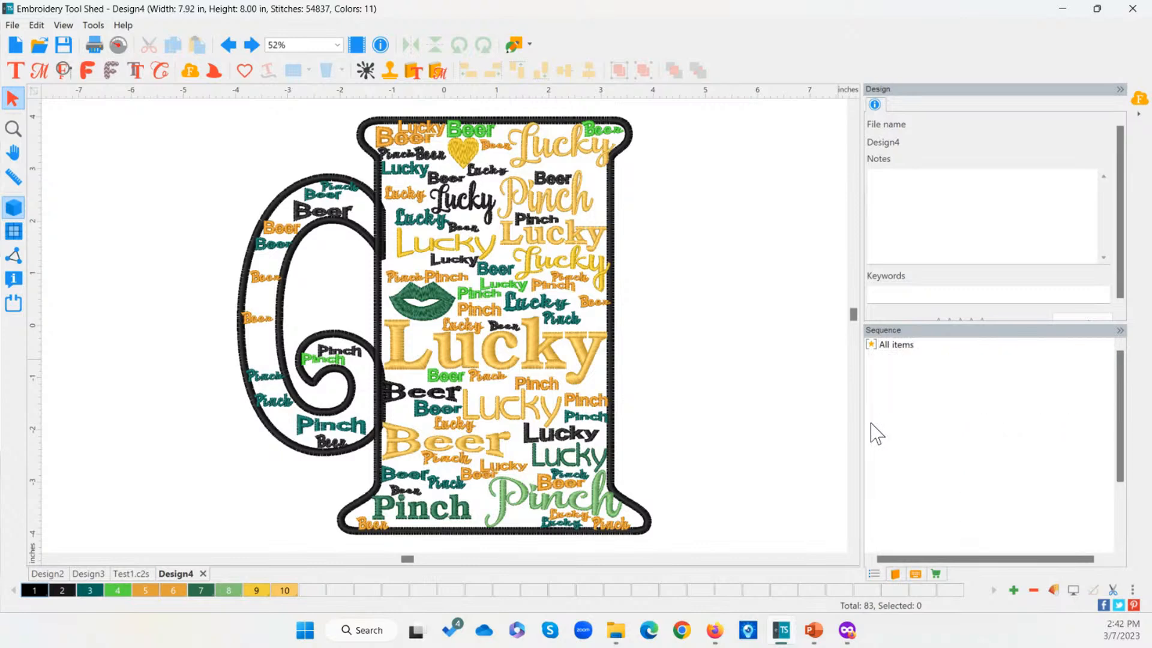
pyautogui.click(871, 472)
pyautogui.click(871, 484)
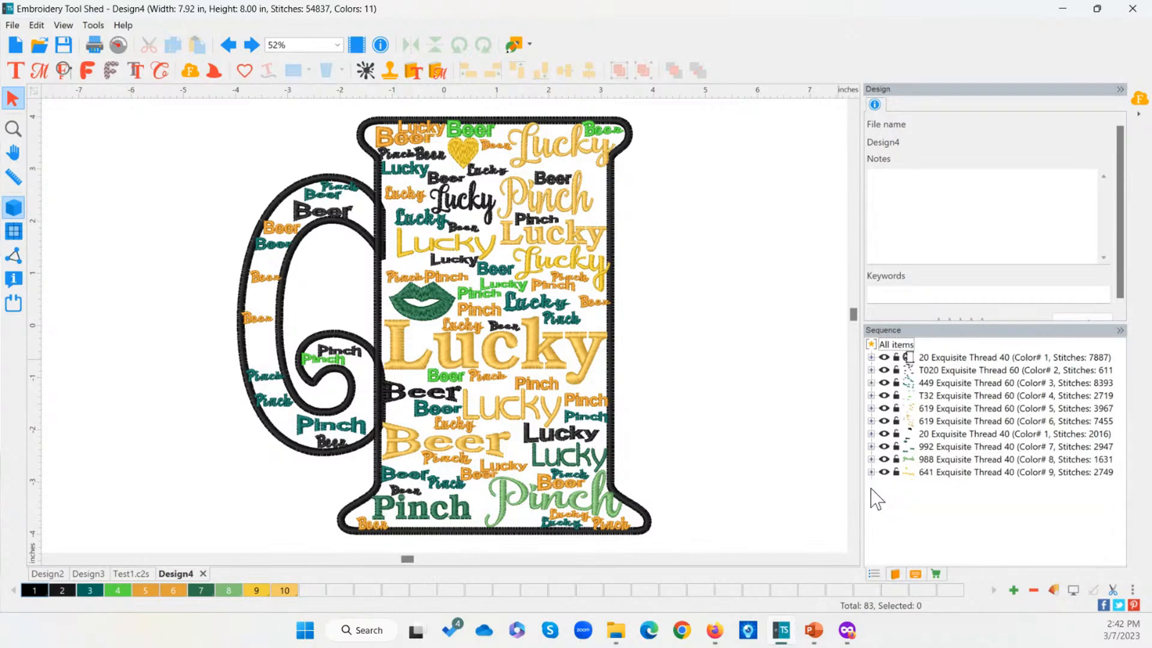
pyautogui.click(1018, 370)
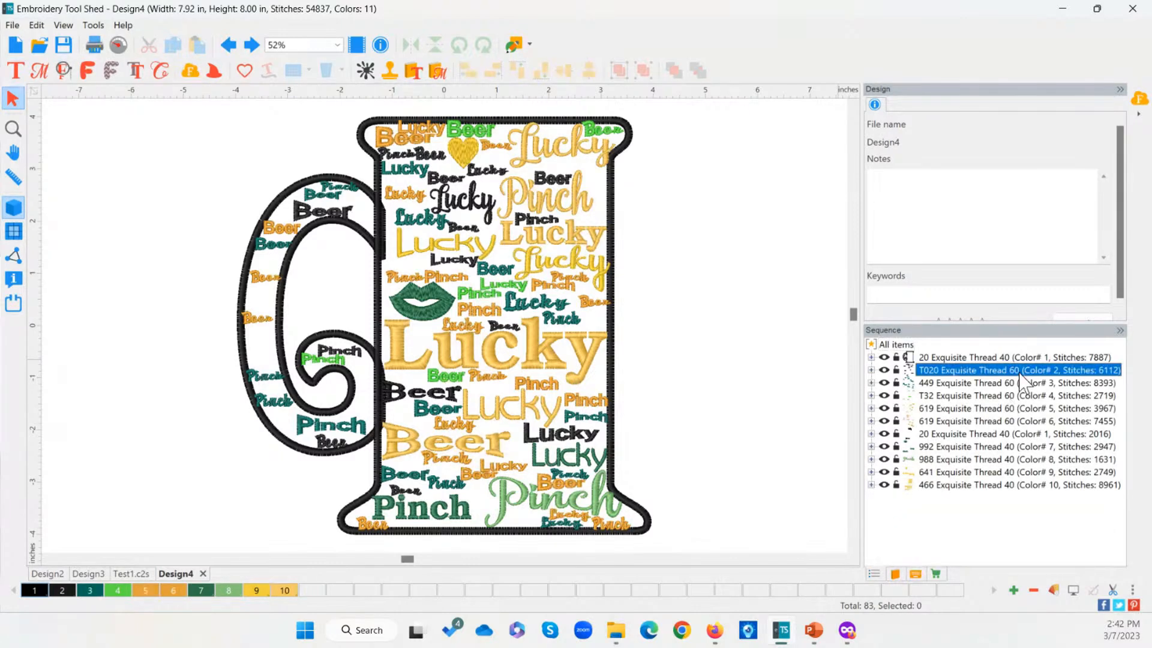
pyautogui.keyDown('ctrl'); pyautogui.click(1002, 383); pyautogui.keyUp('ctrl')
pyautogui.keyDown('ctrl'); pyautogui.click(999, 395); pyautogui.keyUp('ctrl')
pyautogui.keyDown('ctrl'); pyautogui.click(999, 408); pyautogui.keyUp('ctrl')
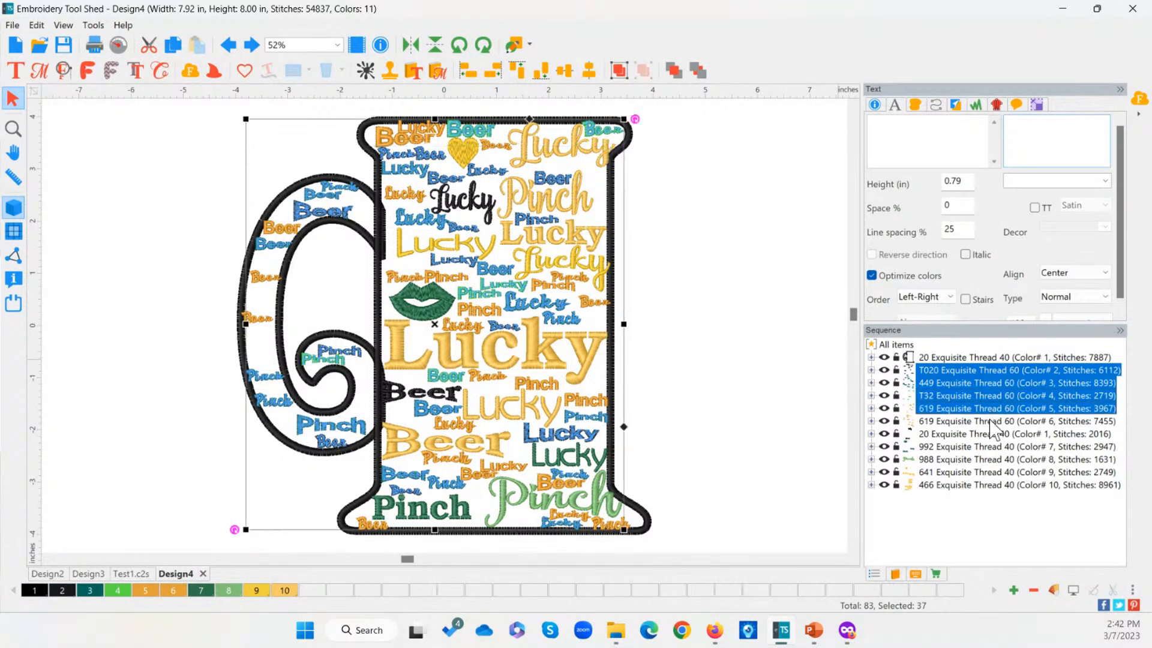
pyautogui.keyDown('ctrl'); pyautogui.click(996, 420); pyautogui.keyUp('ctrl')
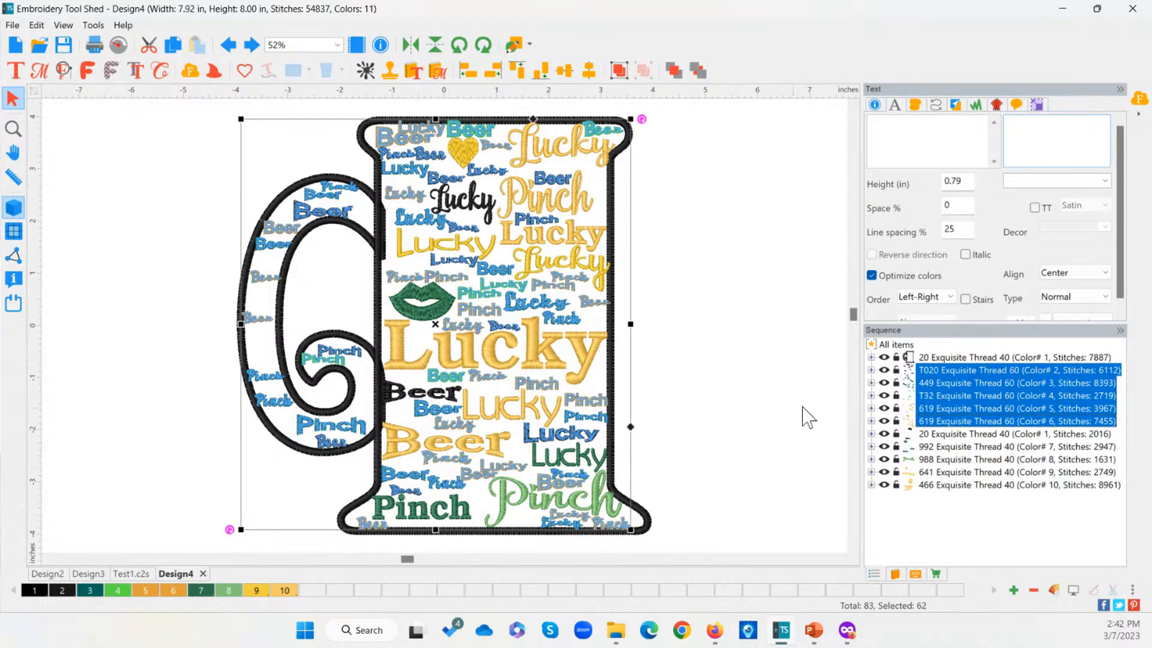
pyautogui.click(754, 360)
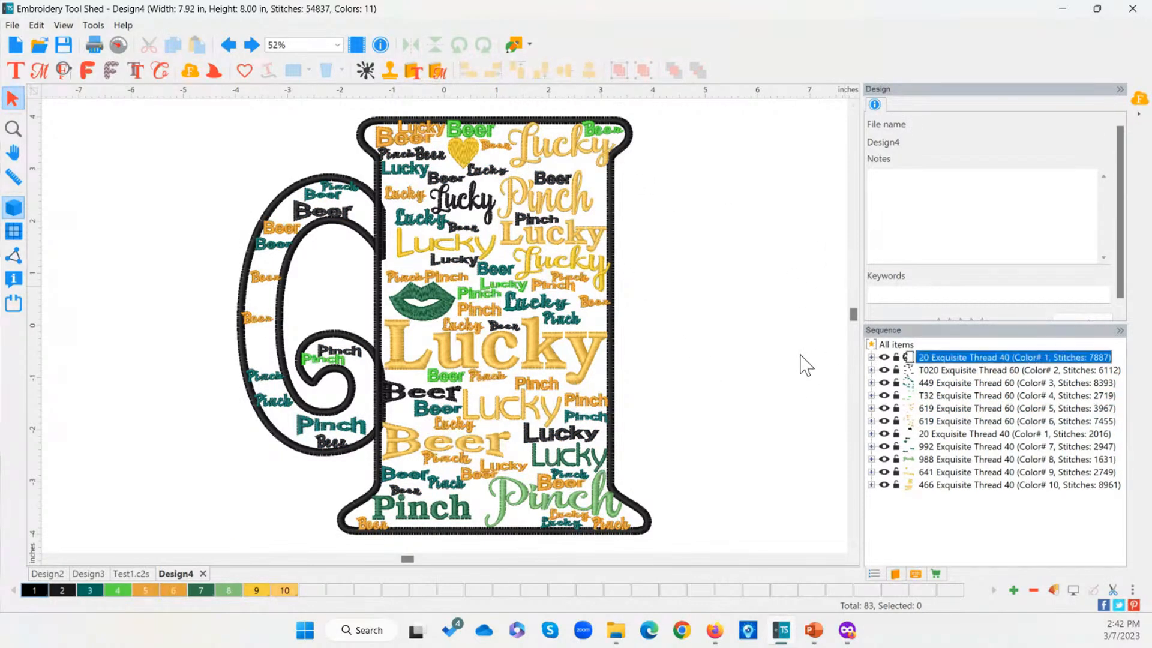
# - Hide the mug's applique border and delete all the words inside the handle
pyautogui.click(327, 275)
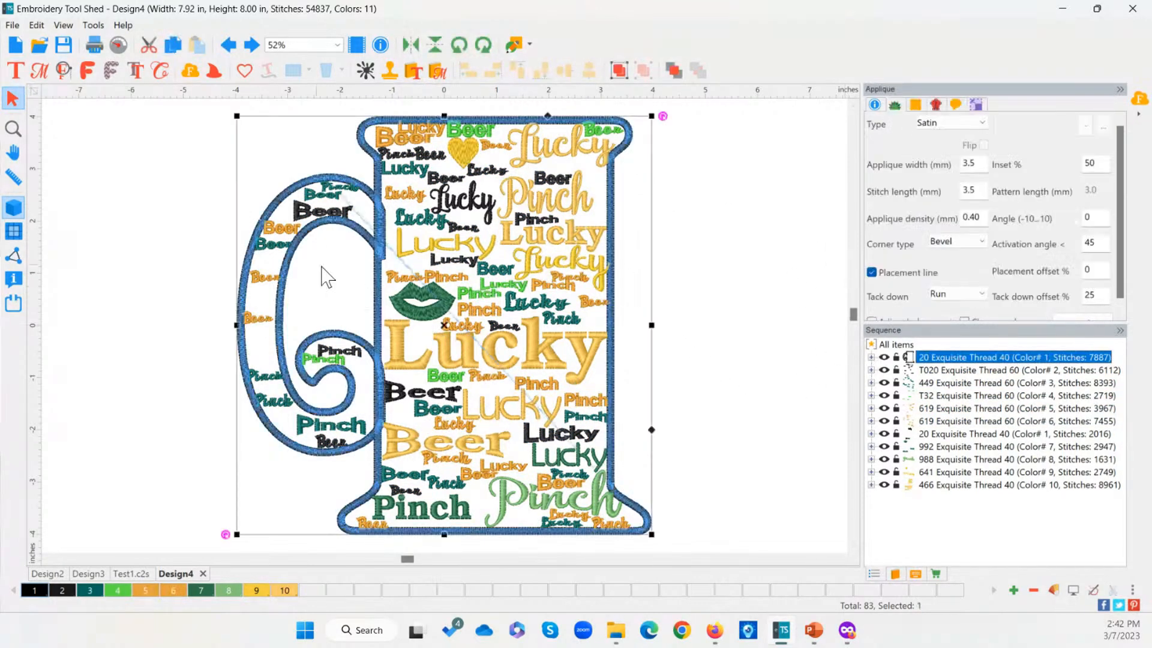
pyautogui.click(884, 357)
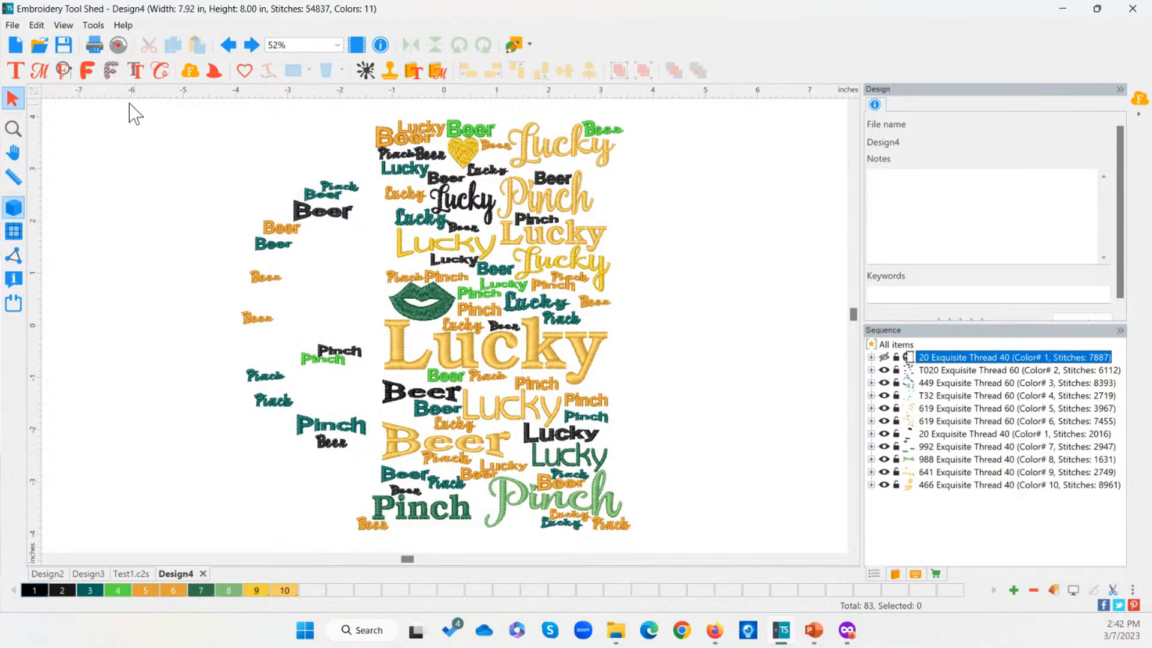
pyautogui.moveTo(144, 115); pyautogui.dragTo(378, 499)
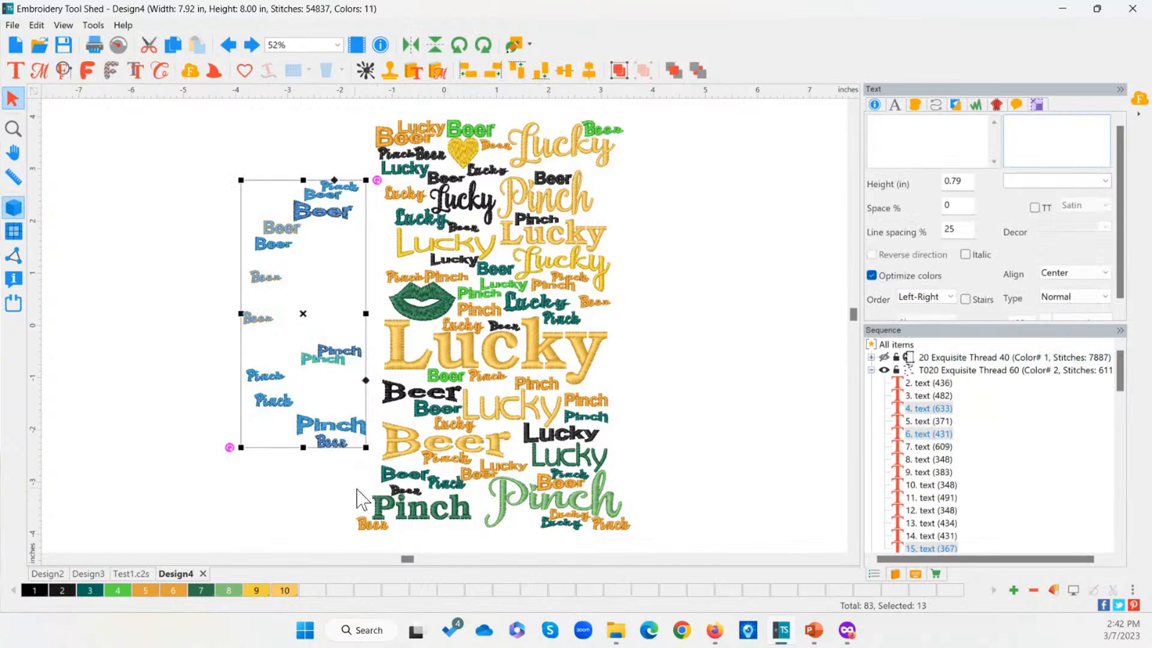
pyautogui.press('Delete')
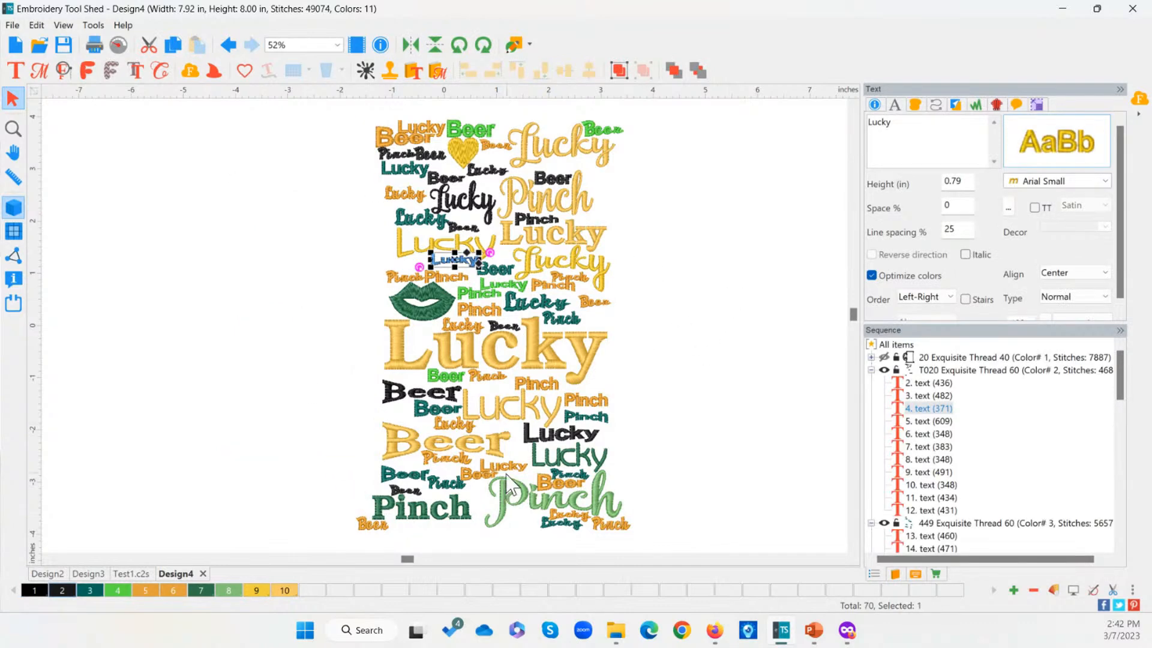
# - Collapse the reopened Exquisite Thread 60 color groups in the sequence
pyautogui.click(870, 371)
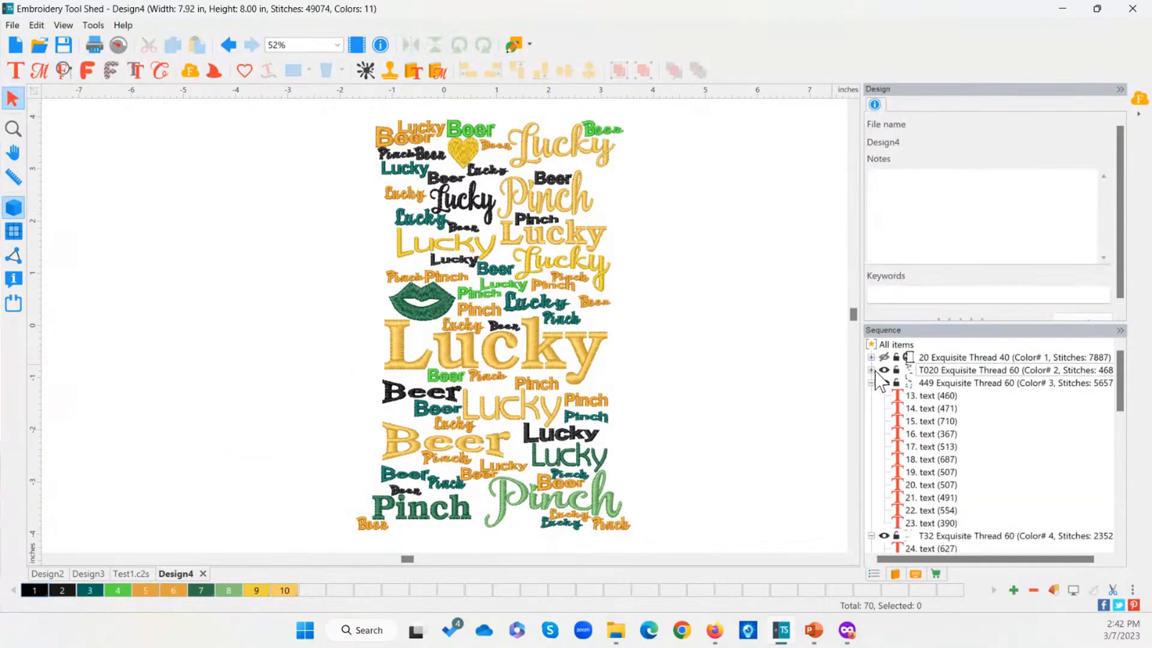
pyautogui.click(871, 383)
pyautogui.click(871, 395)
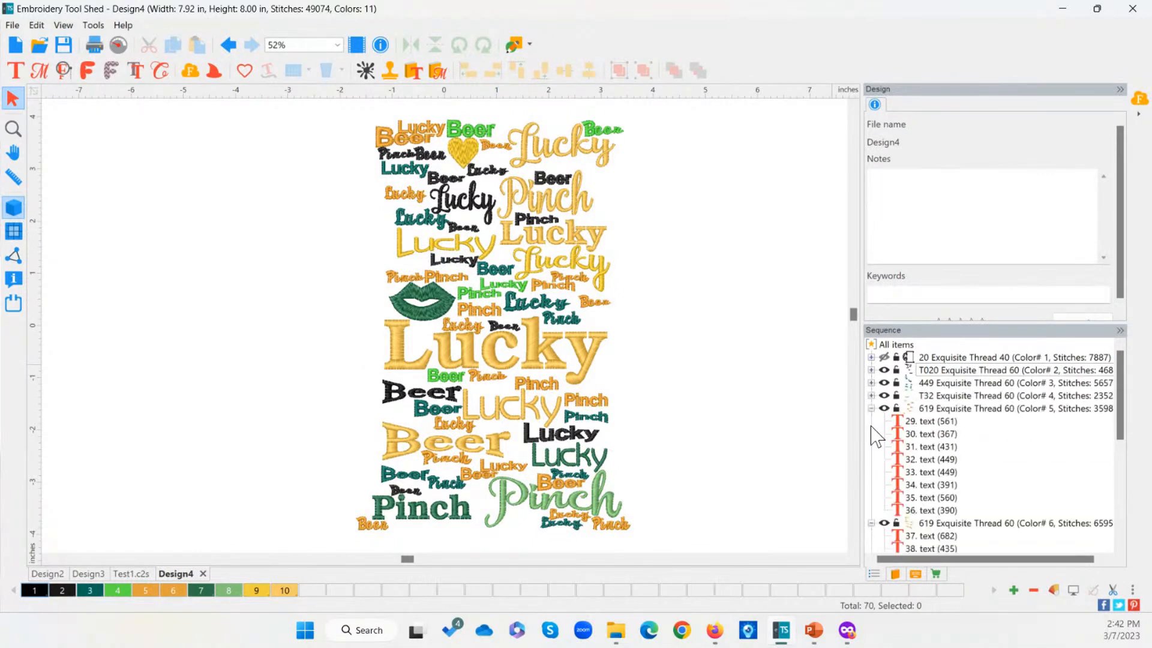
pyautogui.click(872, 408)
pyautogui.click(871, 420)
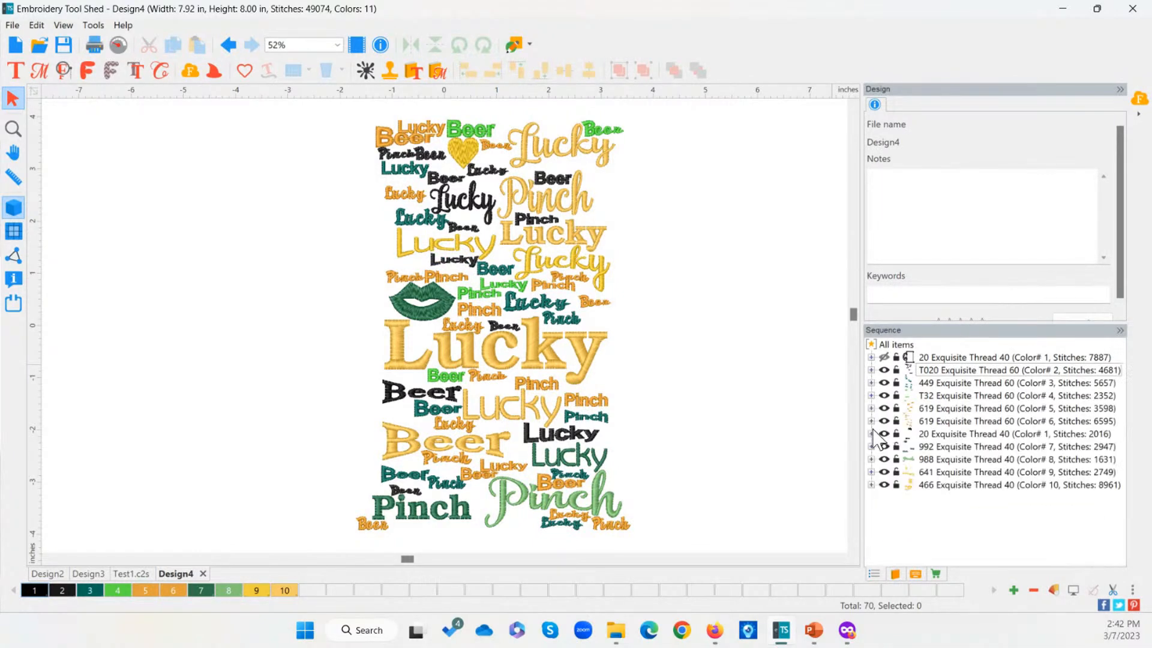
# - Recolor all five Exquisite Thread 60 color groups with the 619 Caramel thread
pyautogui.click(946, 372)
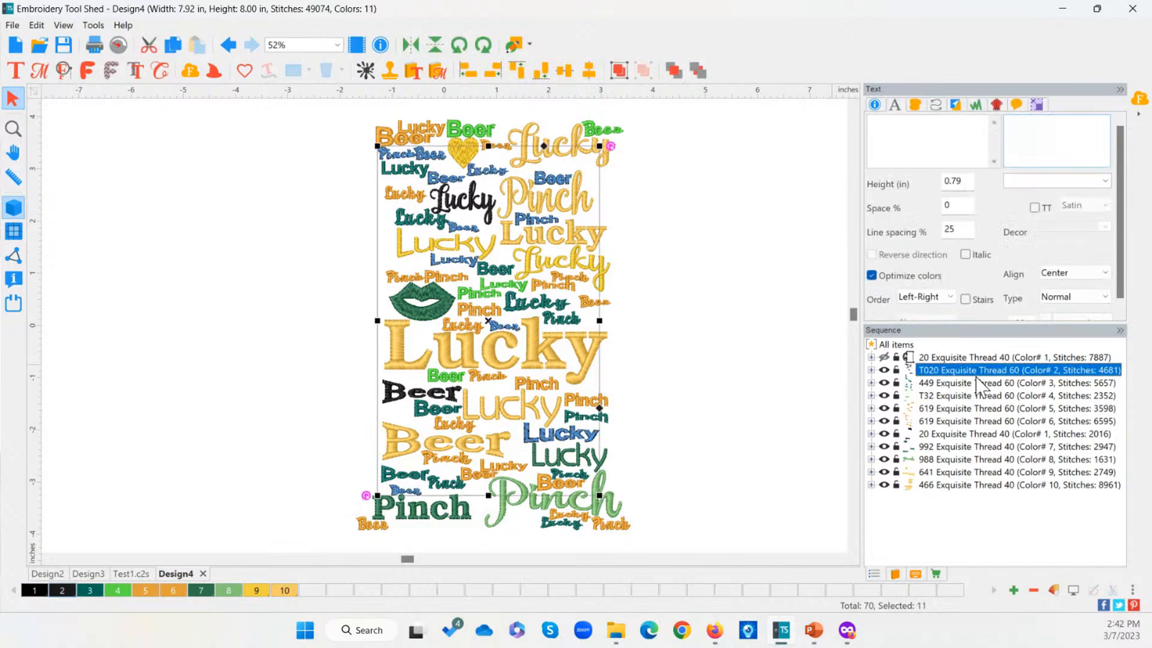
pyautogui.keyDown('ctrl'); pyautogui.click(973, 384); pyautogui.keyUp('ctrl')
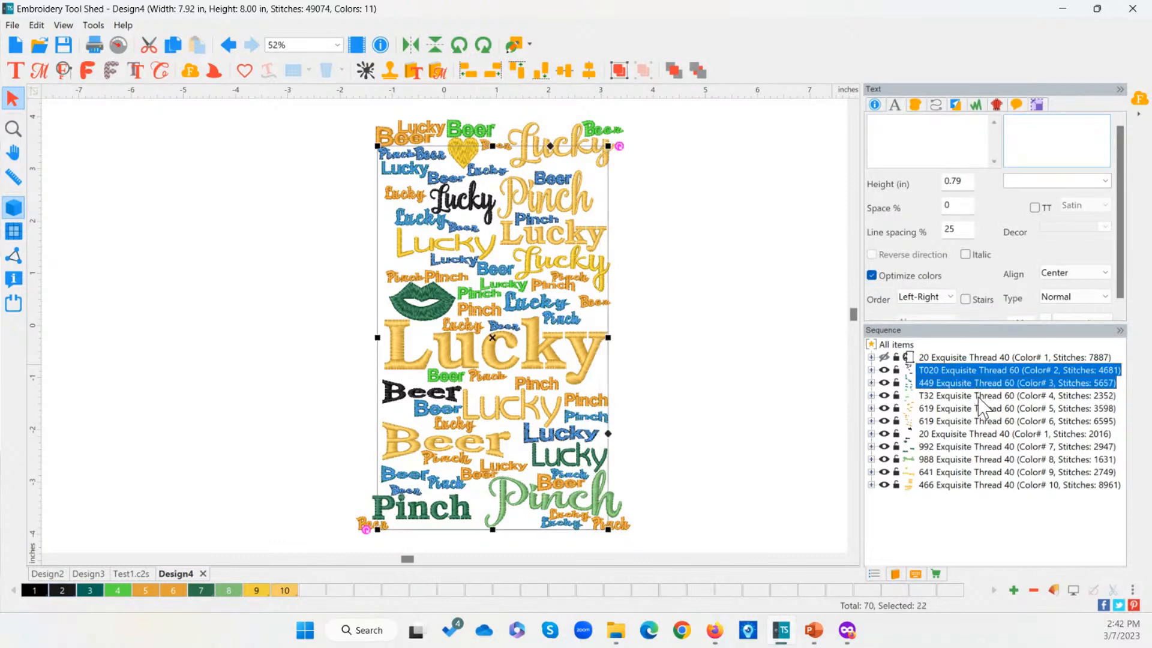
pyautogui.keyDown('ctrl'); pyautogui.click(976, 395); pyautogui.keyUp('ctrl')
pyautogui.keyDown('ctrl'); pyautogui.click(977, 408); pyautogui.keyUp('ctrl')
pyautogui.keyDown('ctrl'); pyautogui.click(977, 421); pyautogui.keyUp('ctrl')
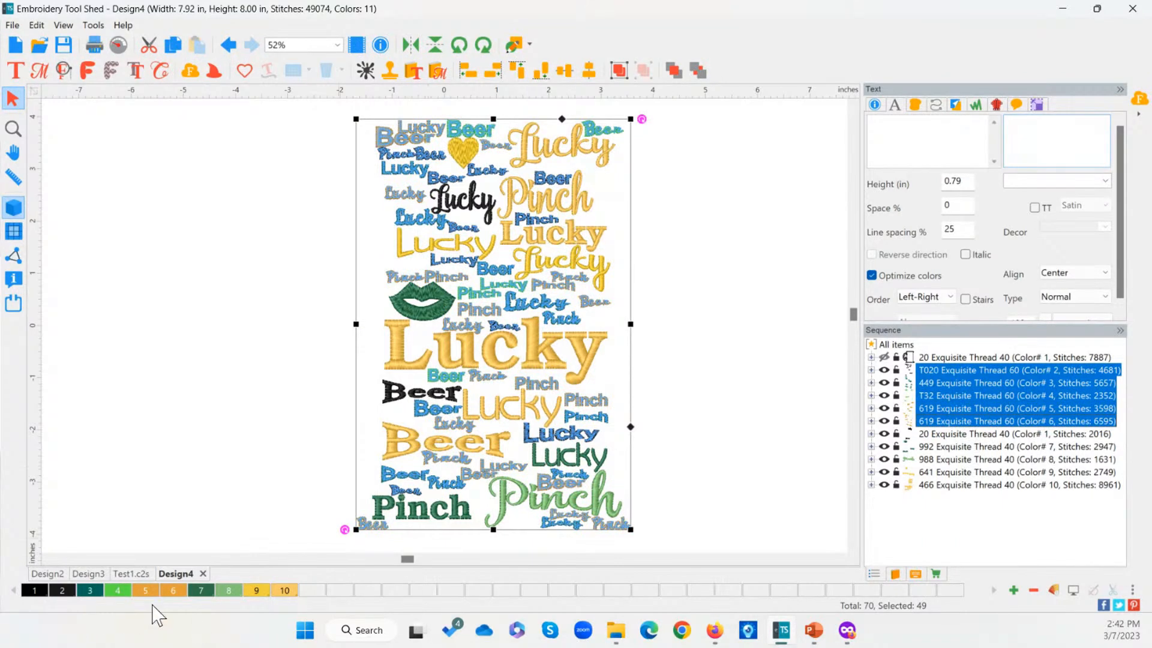
pyautogui.click(260, 592)
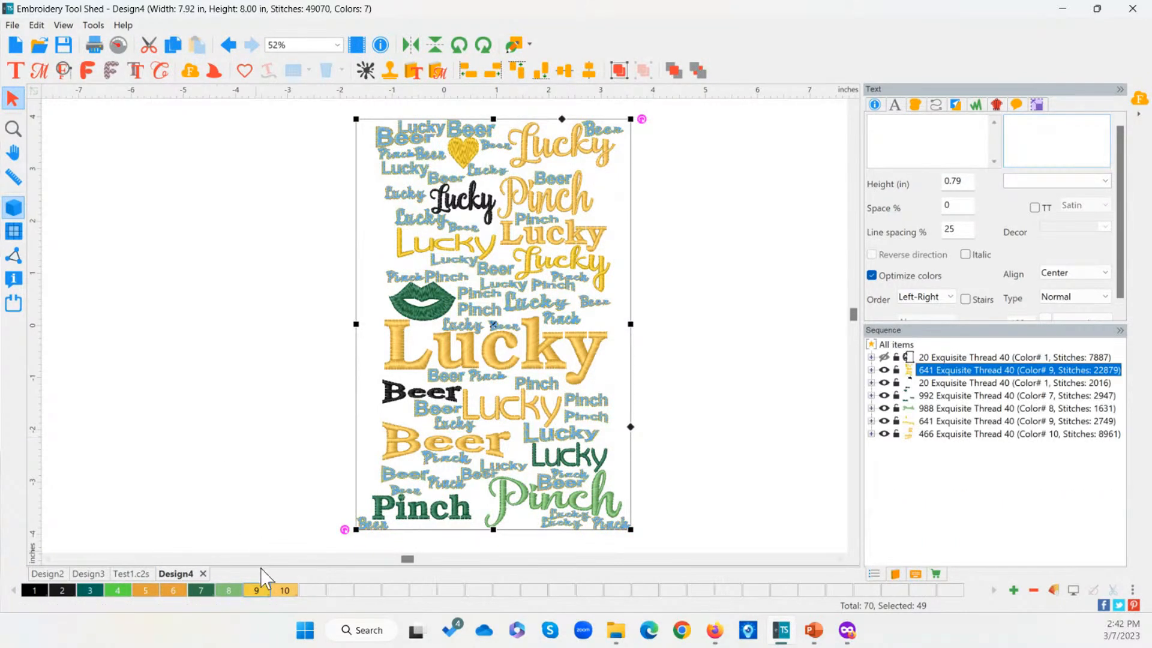
pyautogui.hotkey('ctrl', 'z')
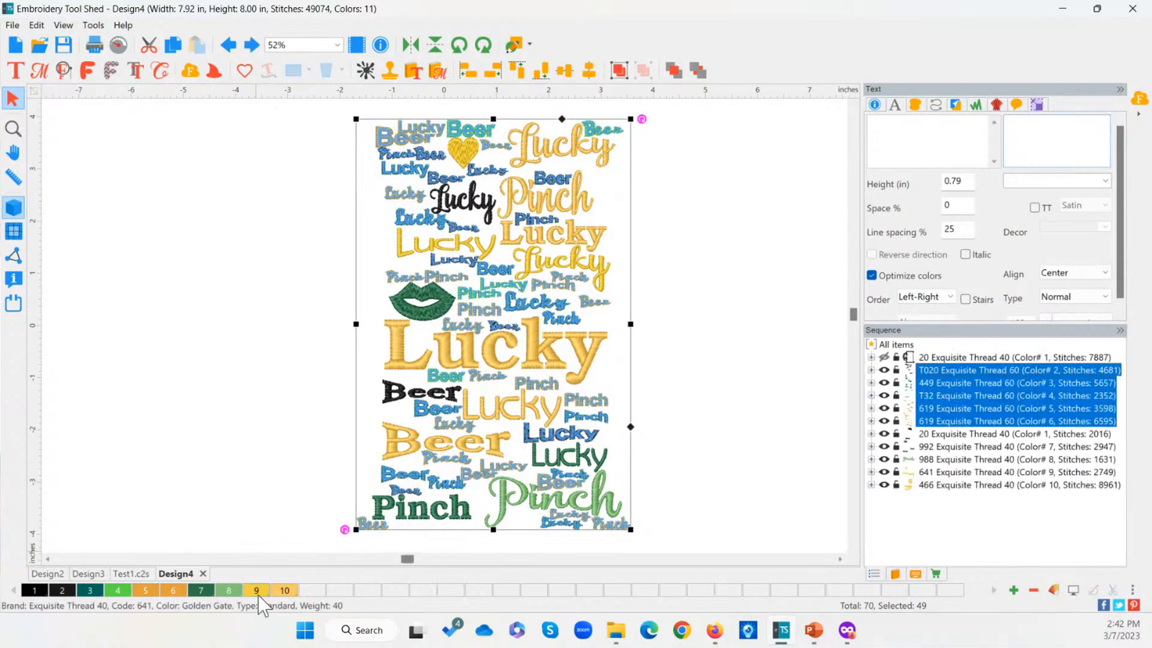
pyautogui.click(155, 595)
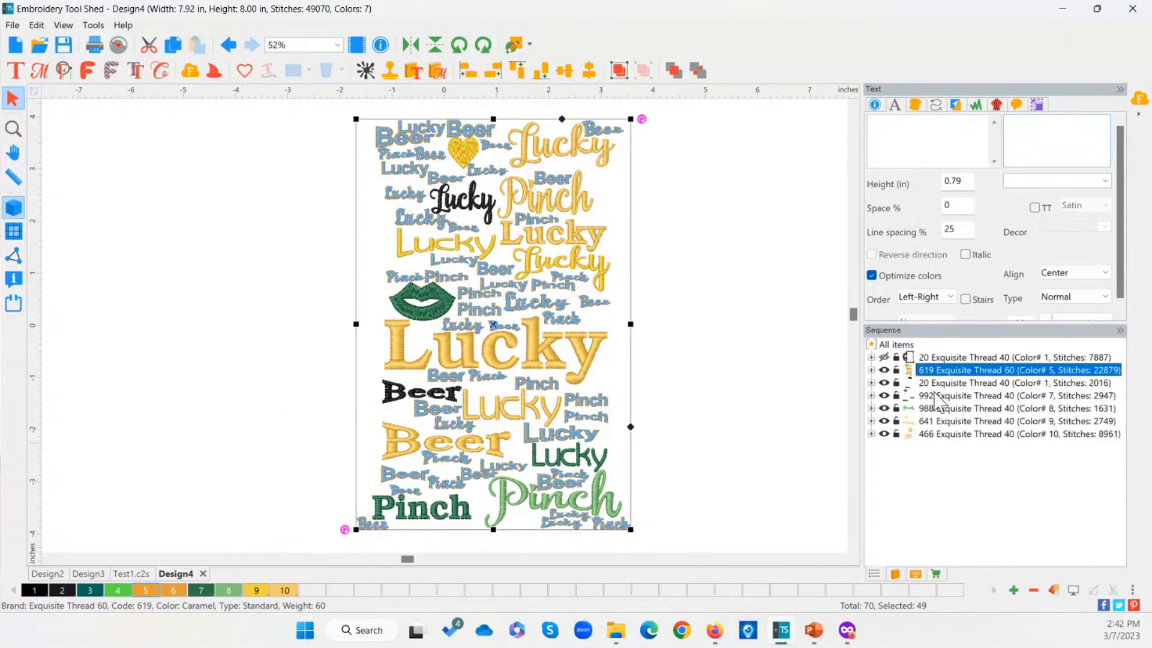
# - Recolor the visible Exquisite Thread 40 groups, leaving out the hidden applique border, with 641 Golden Gate
pyautogui.click(973, 383)
pyautogui.keyDown('ctrl'); pyautogui.click(971, 396); pyautogui.keyUp('ctrl')
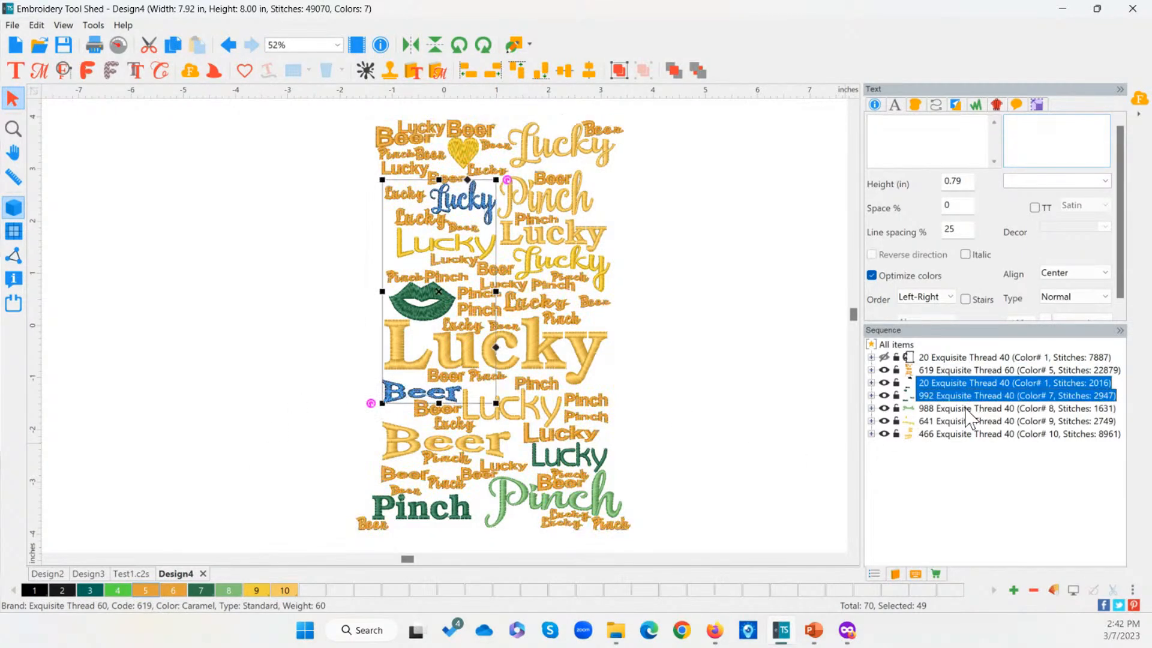
pyautogui.keyDown('ctrl'); pyautogui.click(968, 409); pyautogui.keyUp('ctrl')
pyautogui.keyDown('ctrl'); pyautogui.click(966, 421); pyautogui.keyUp('ctrl')
pyautogui.keyDown('ctrl'); pyautogui.click(966, 434); pyautogui.keyUp('ctrl')
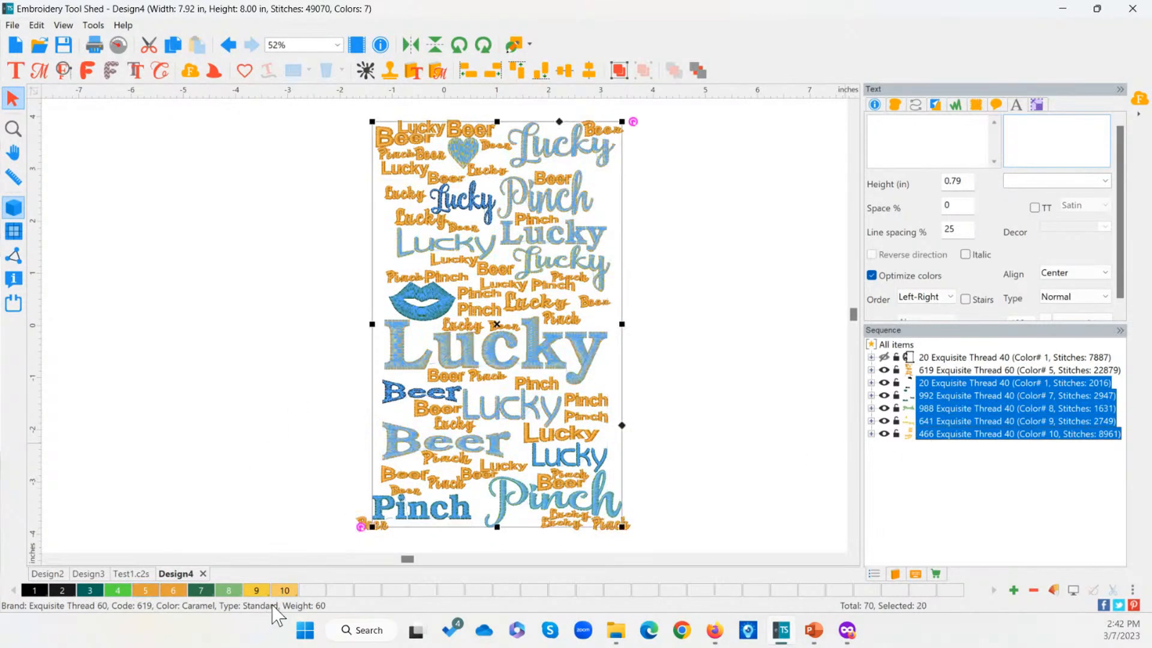
pyautogui.click(254, 590)
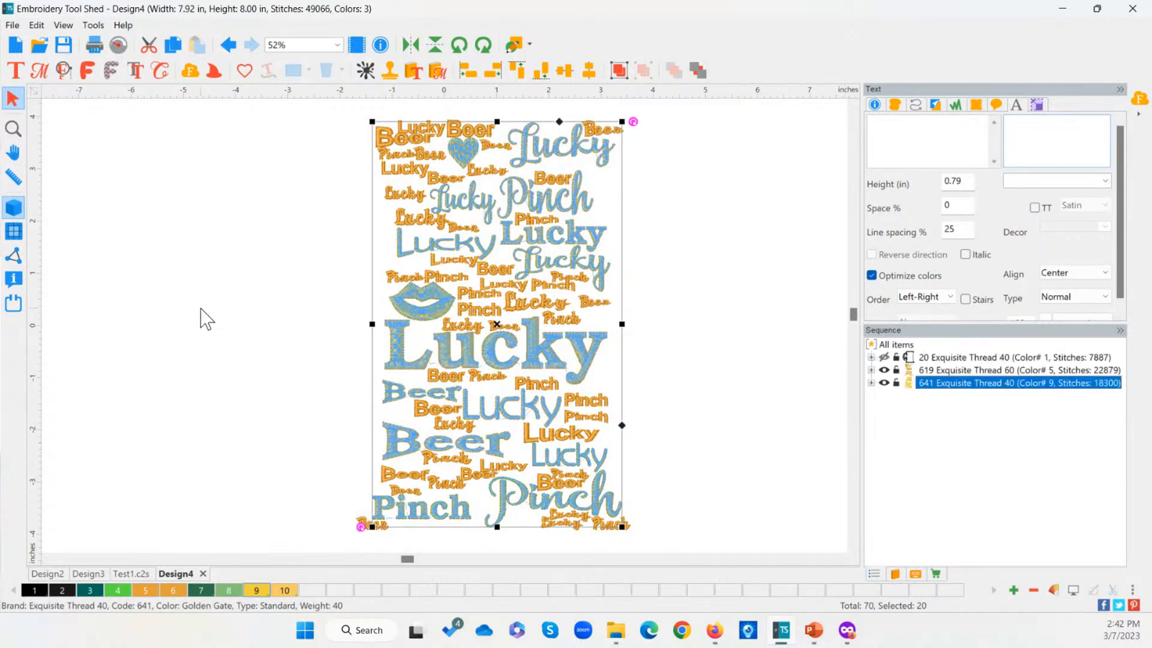
pyautogui.click(205, 318)
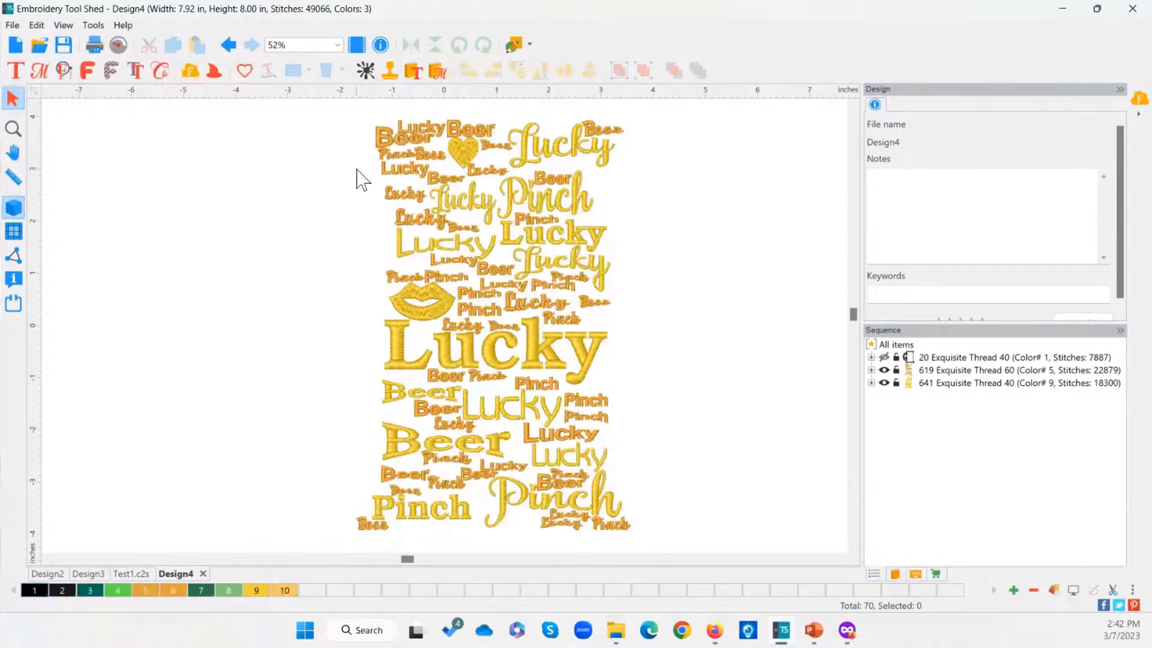
# - Remove the unused thread colors from the design palette and collapse the 619 Caramel group in the sequence
pyautogui.moveTo(357, 170); pyautogui.dragTo(631, 531)
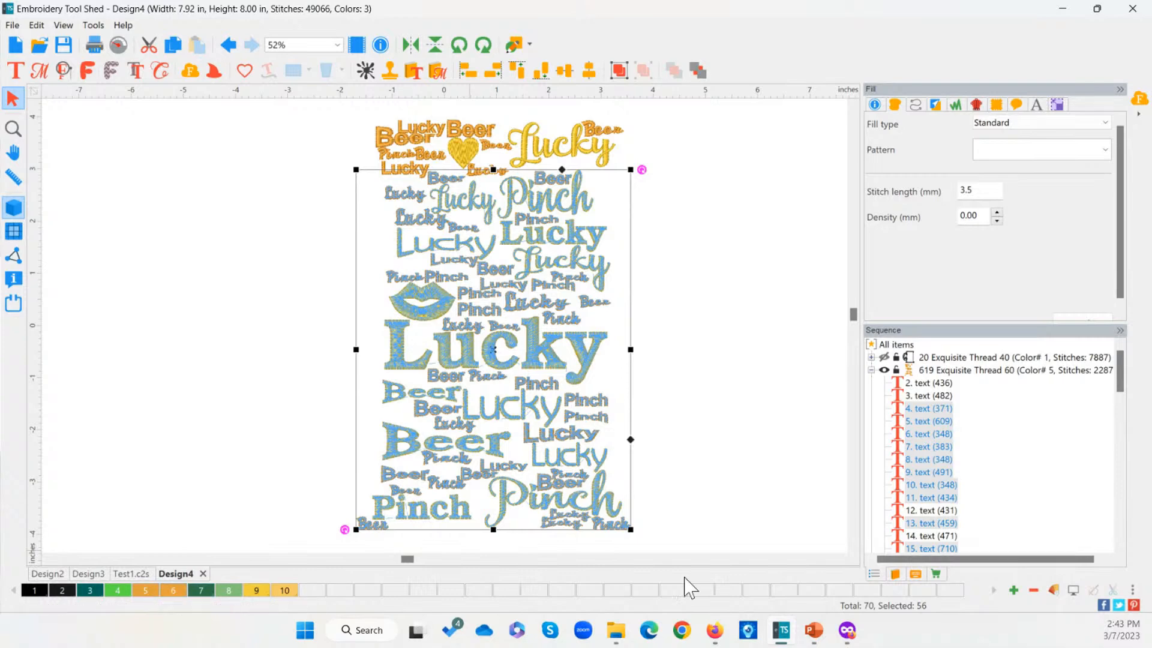
pyautogui.click(1032, 591)
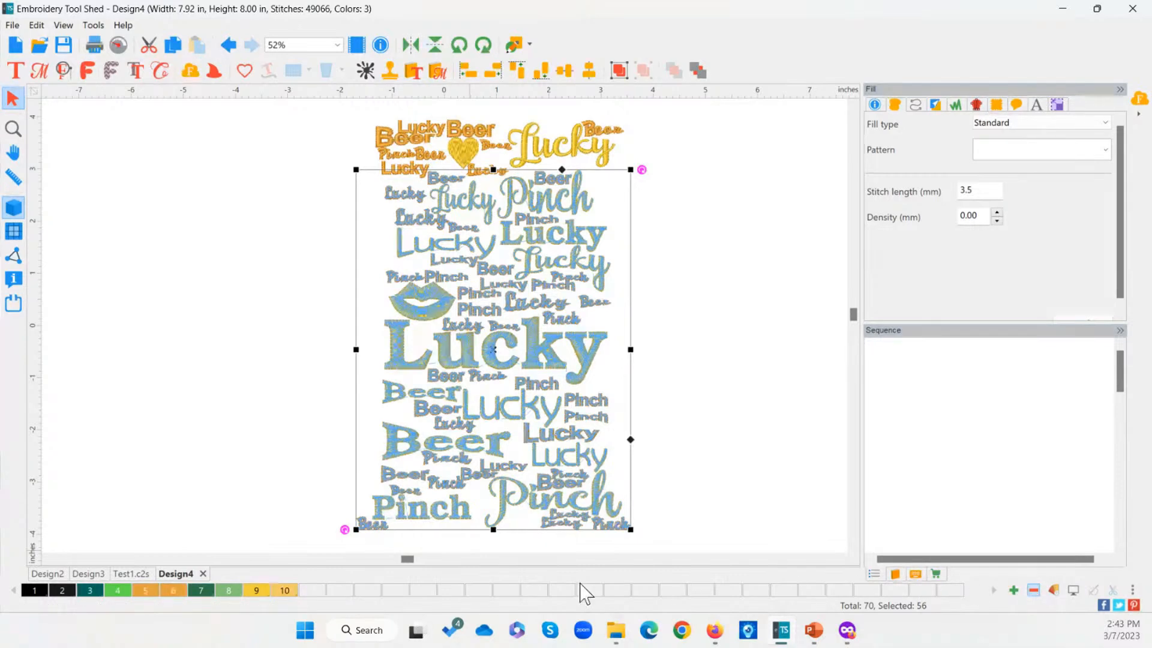
pyautogui.click(84, 483)
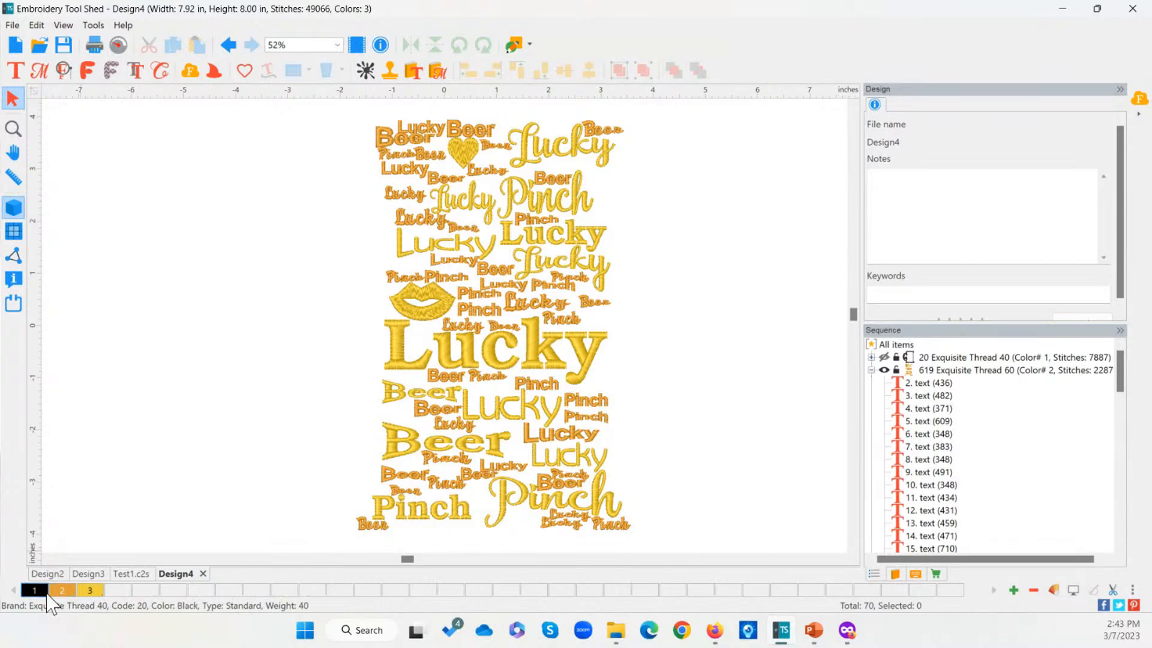
pyautogui.click(871, 370)
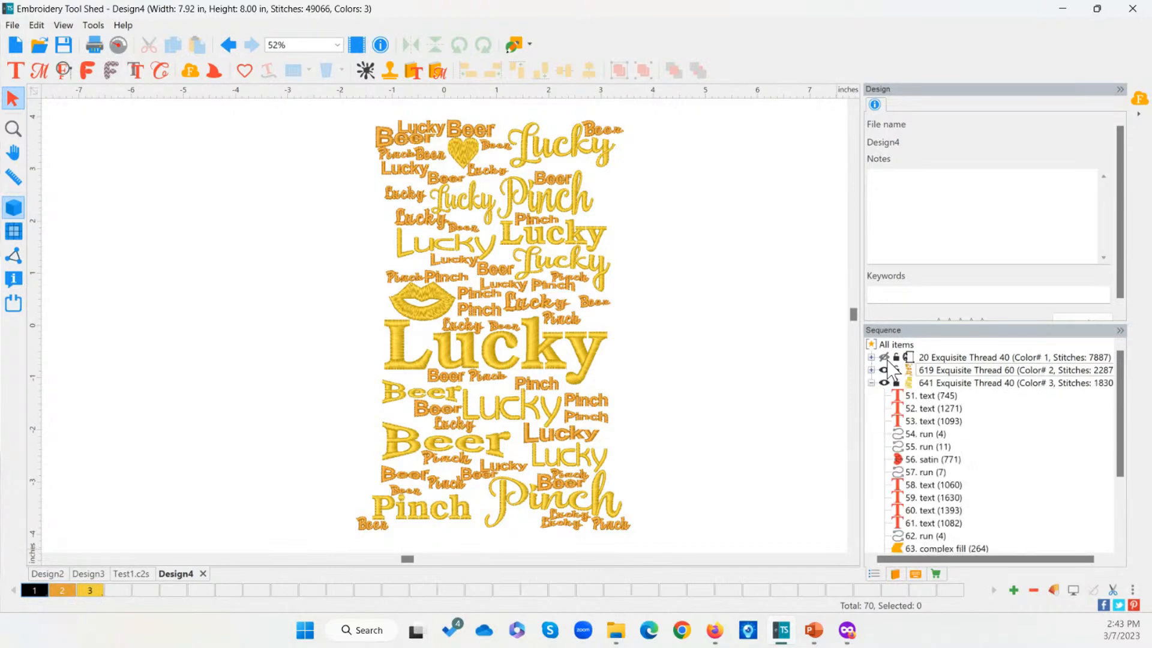
# - Show the mug's applique border briefly to examine which words form the foam area along its upper edge
pyautogui.click(884, 357)
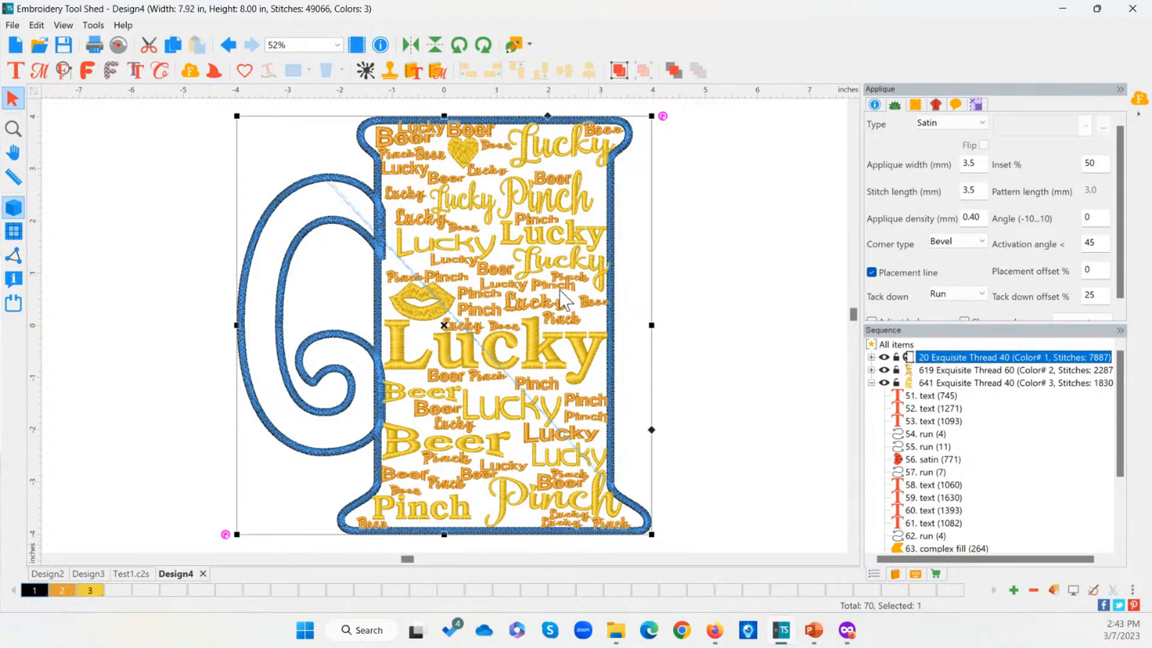
pyautogui.click(750, 206)
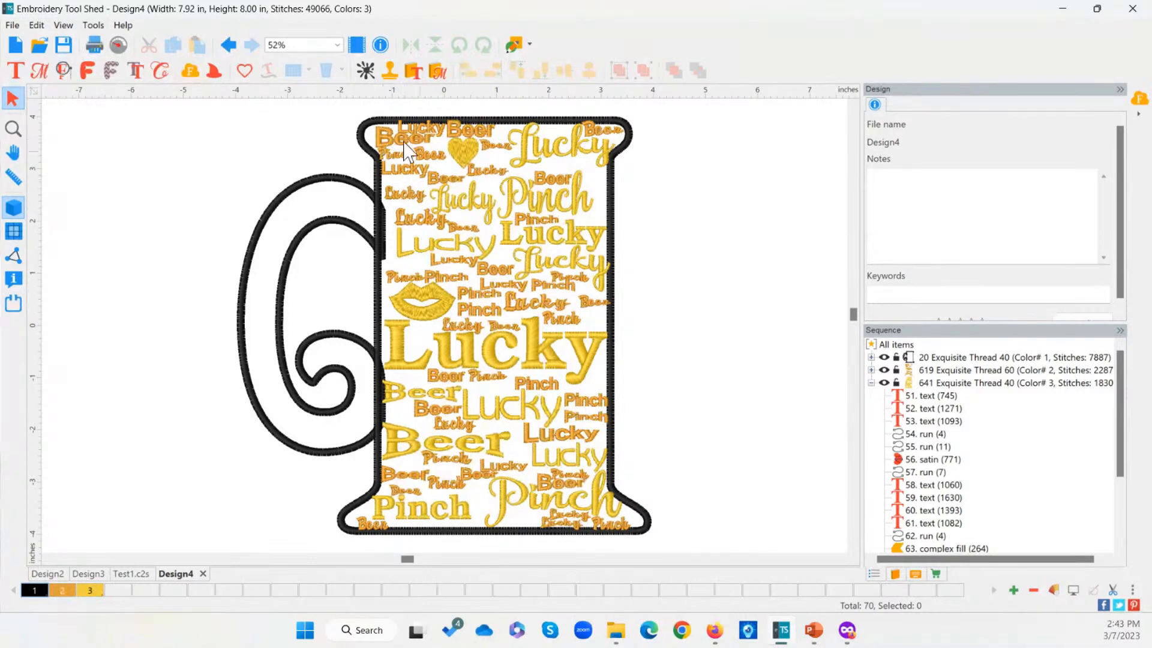
pyautogui.click(884, 358)
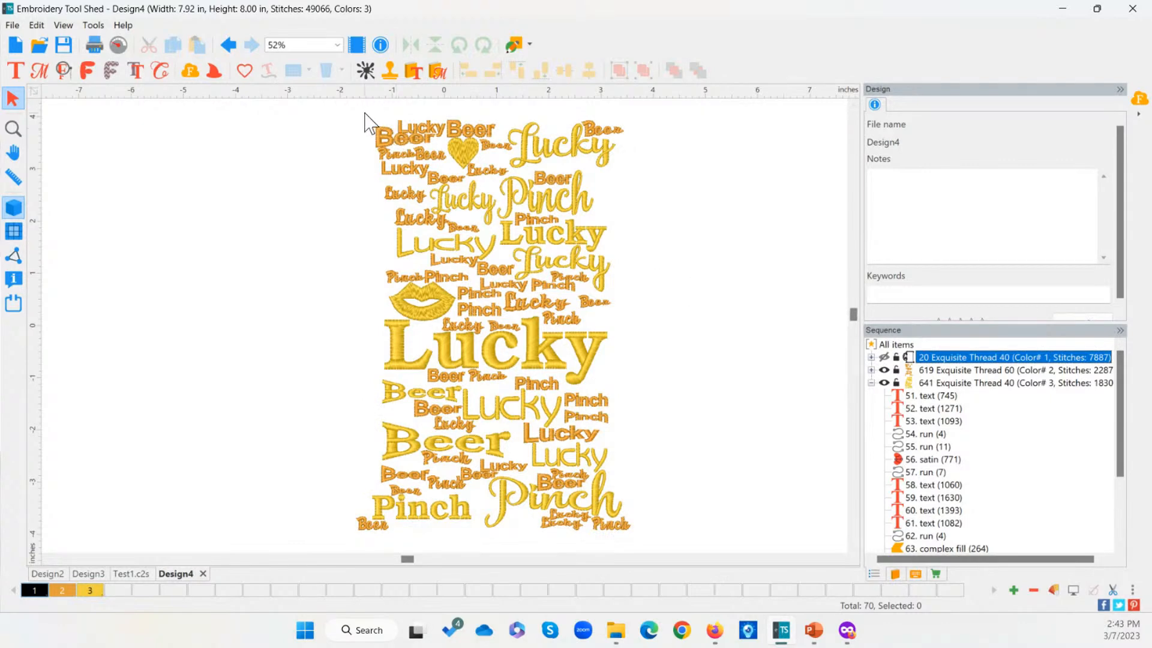
pyautogui.moveTo(364, 113); pyautogui.dragTo(638, 201)
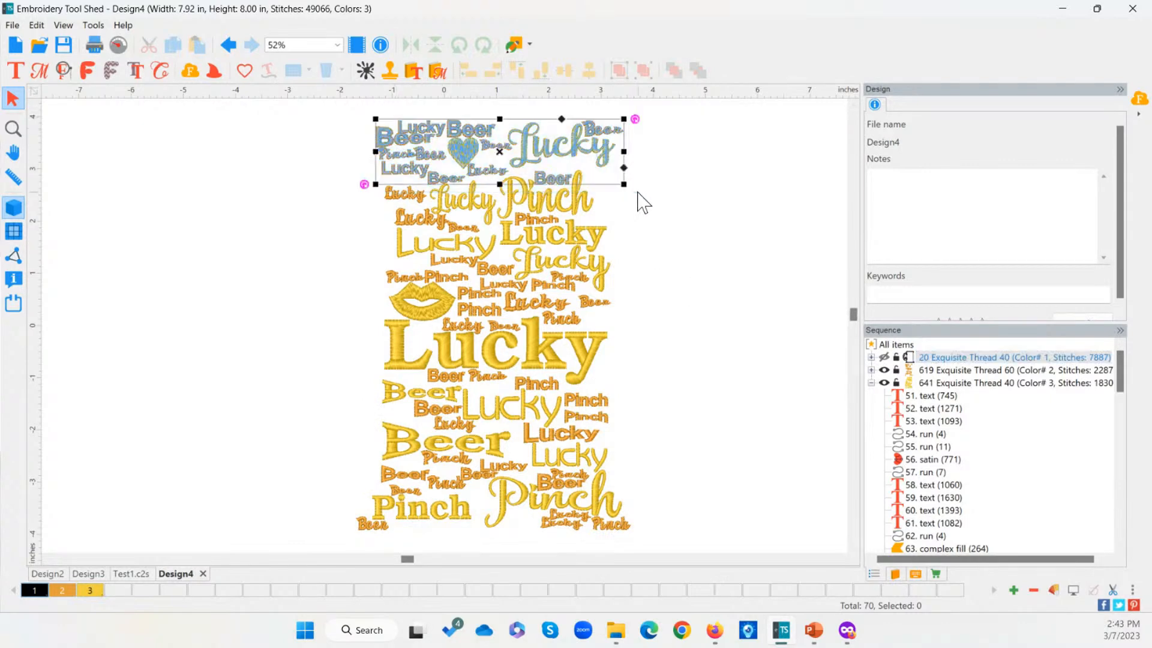
pyautogui.click(681, 232)
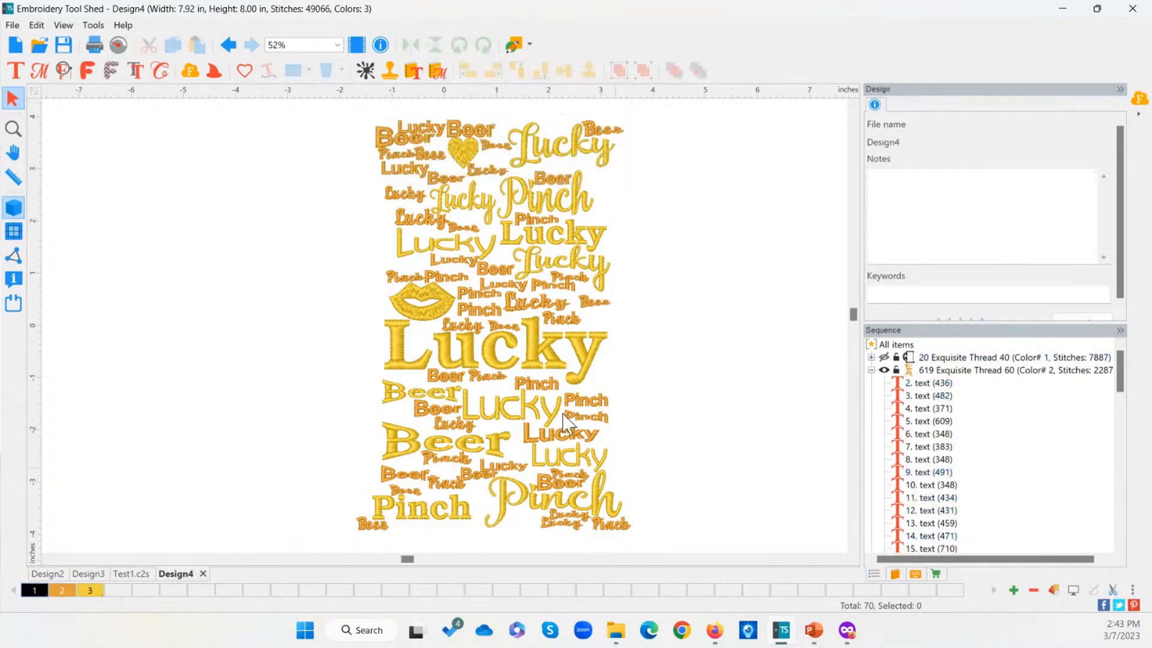
# - Add a fourth color to the palette and set it to Natural from Exquisite Thread 40
pyautogui.click(1013, 591)
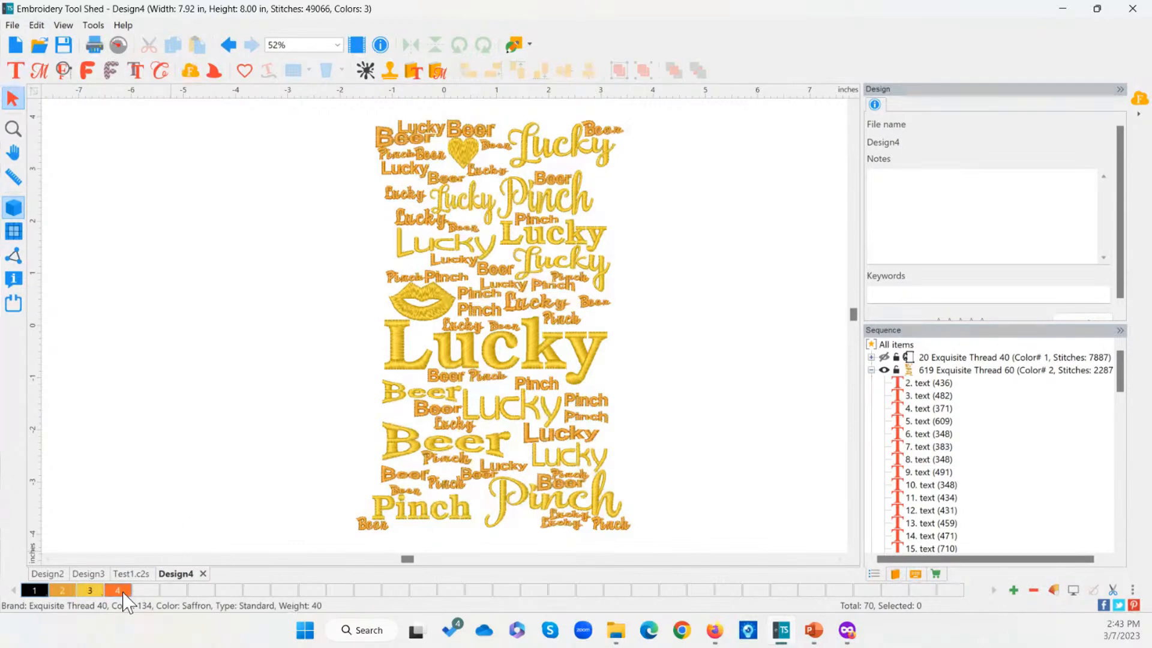
pyautogui.doubleClick(123, 593)
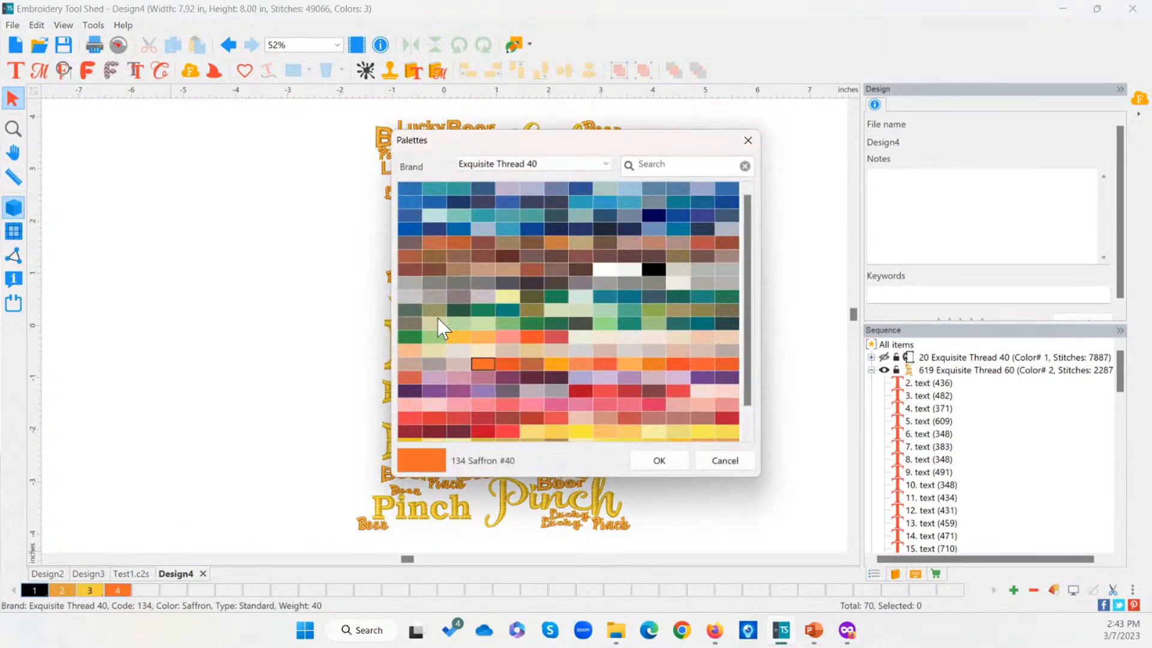
pyautogui.click(628, 267)
pyautogui.click(663, 459)
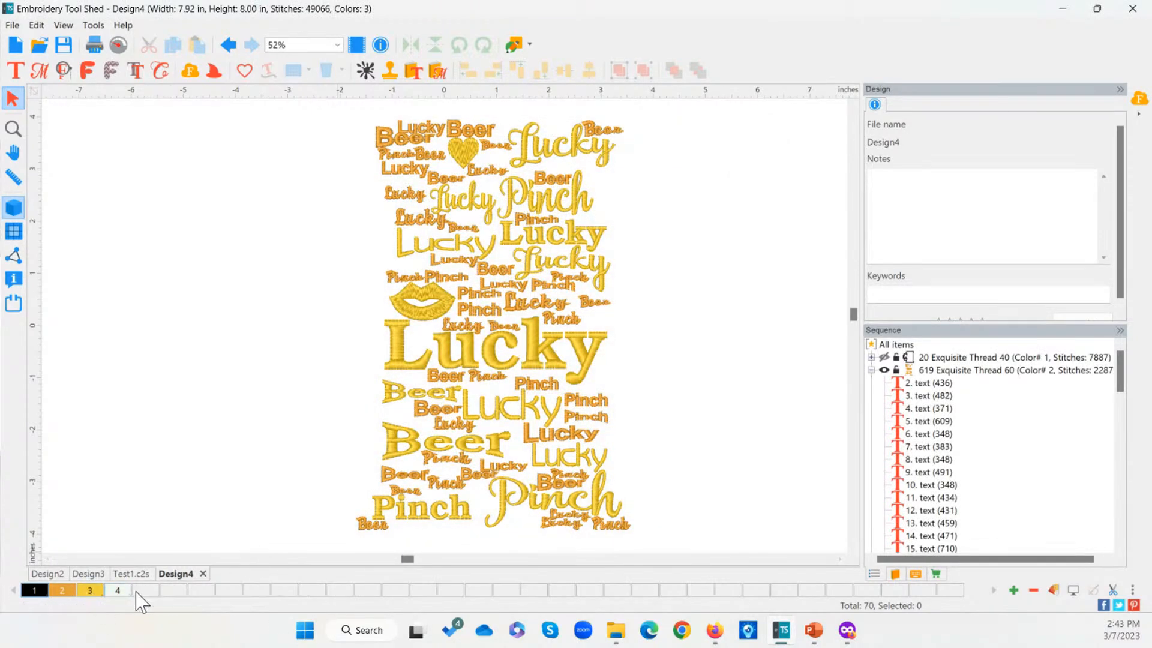
# - Recolor the large "Lucky" and the heart in the mug's top rows with 15 Natural from Exquisite Thread 40
pyautogui.click(404, 138)
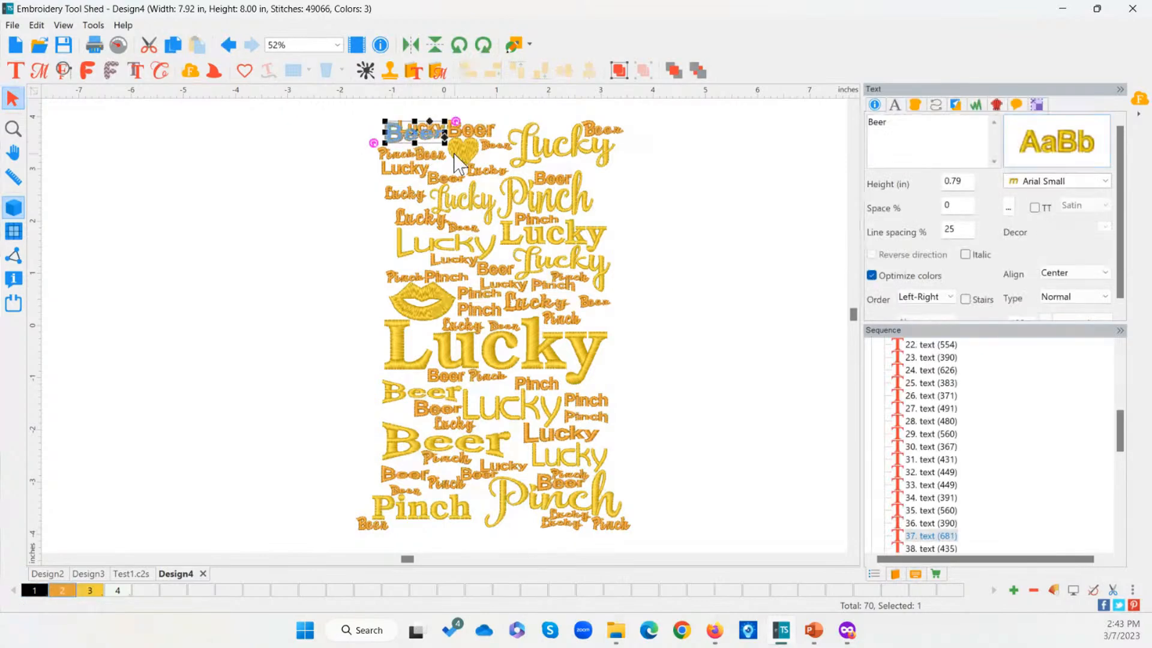
pyautogui.moveTo(418, 148); pyautogui.dragTo(410, 153)
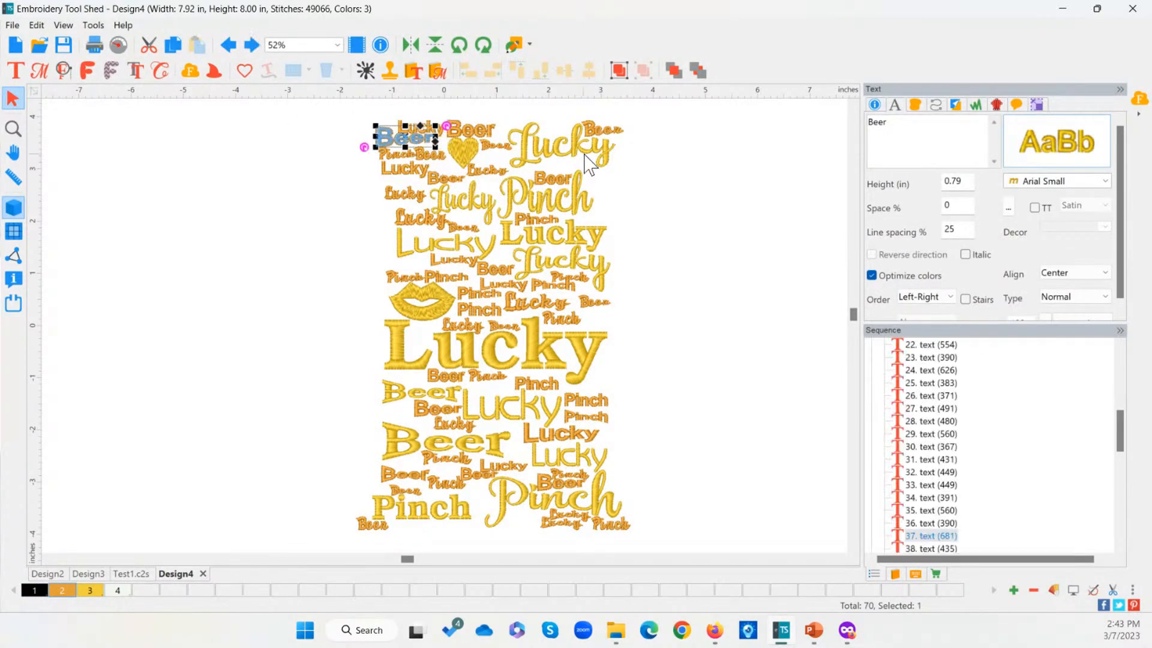
pyautogui.click(559, 153)
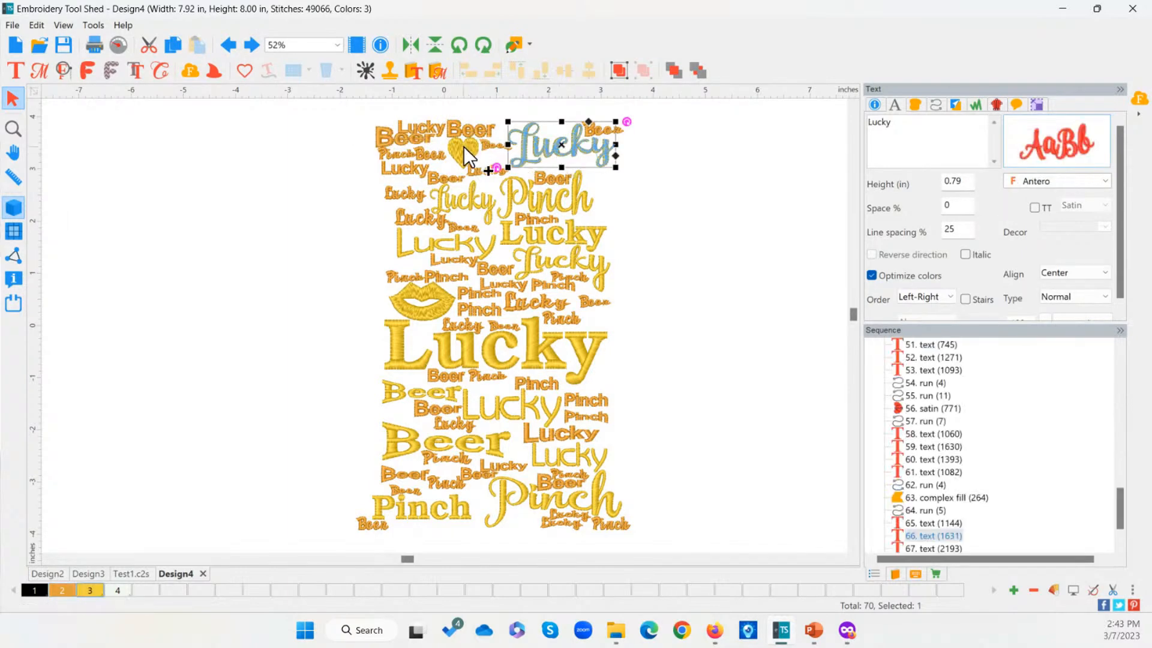
pyautogui.click(118, 591)
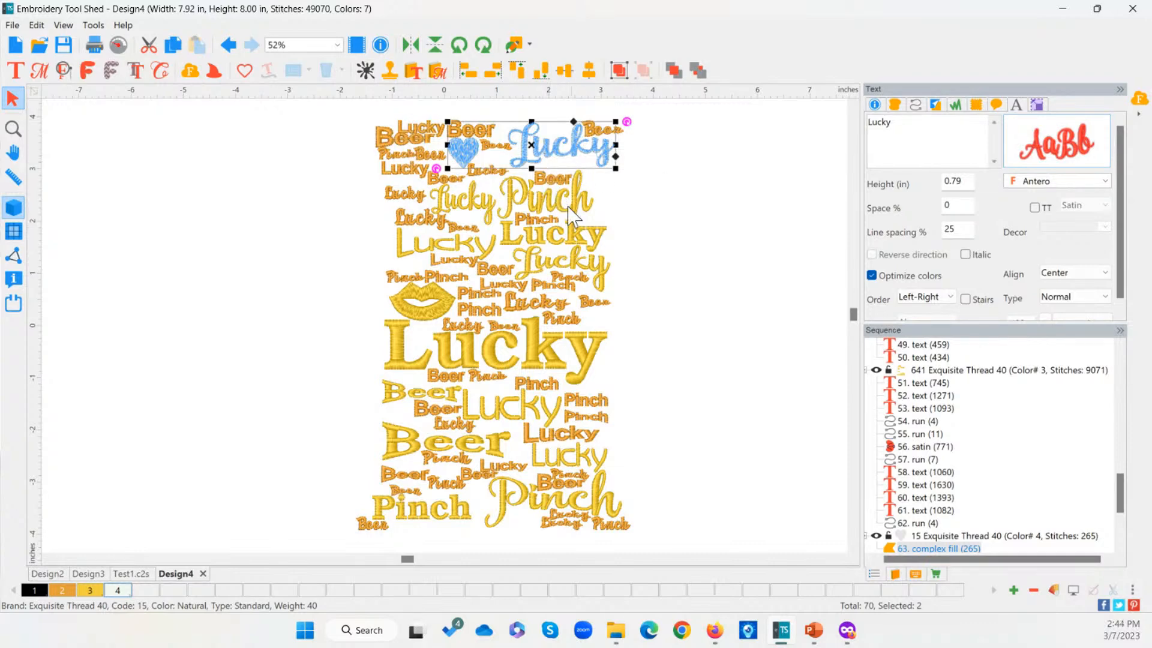
# - Add a fifth color to the palette and set it to T015 Natural from Exquisite Thread 60
pyautogui.click(1014, 590)
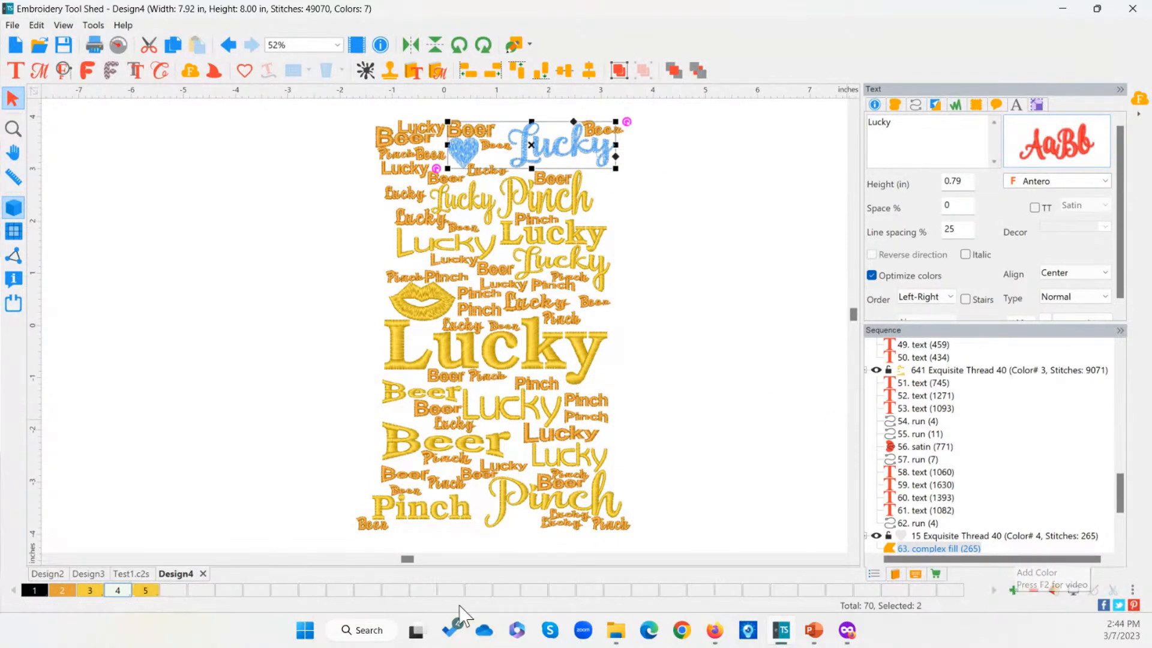
pyautogui.doubleClick(146, 591)
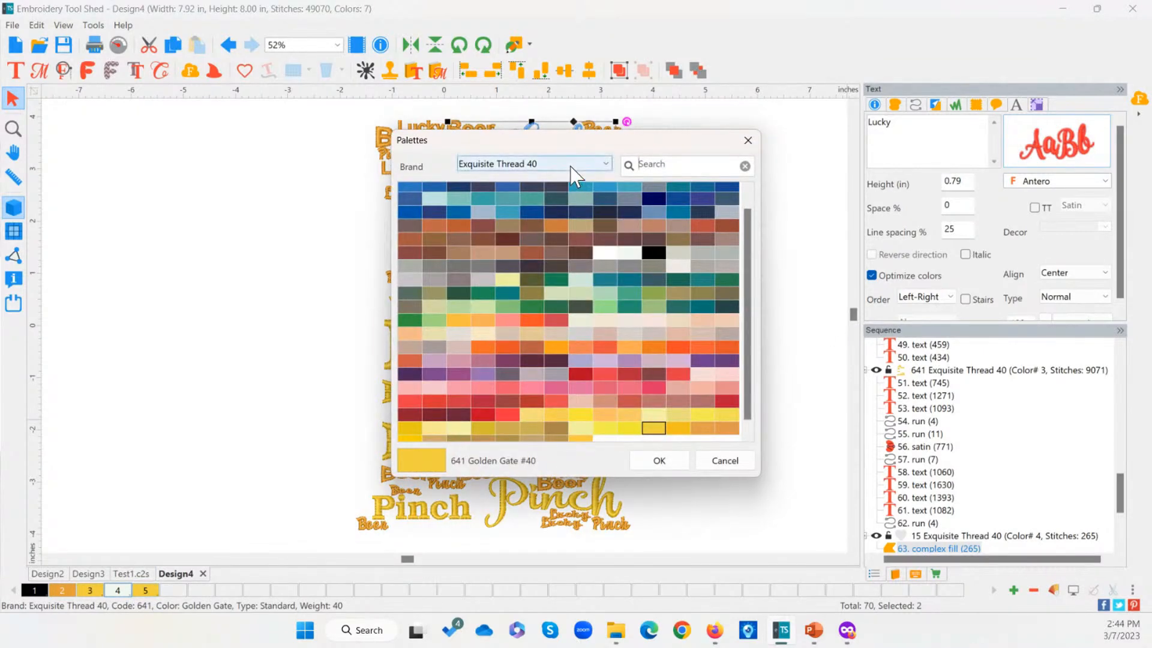
pyautogui.click(570, 166)
pyautogui.click(569, 175)
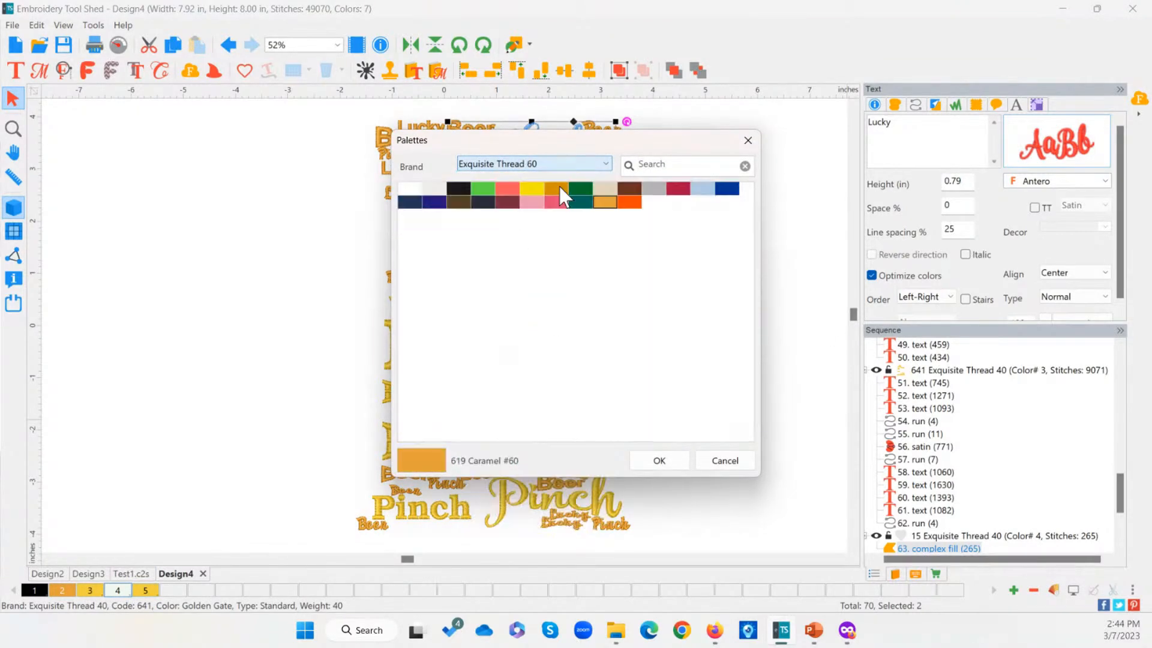
pyautogui.click(434, 188)
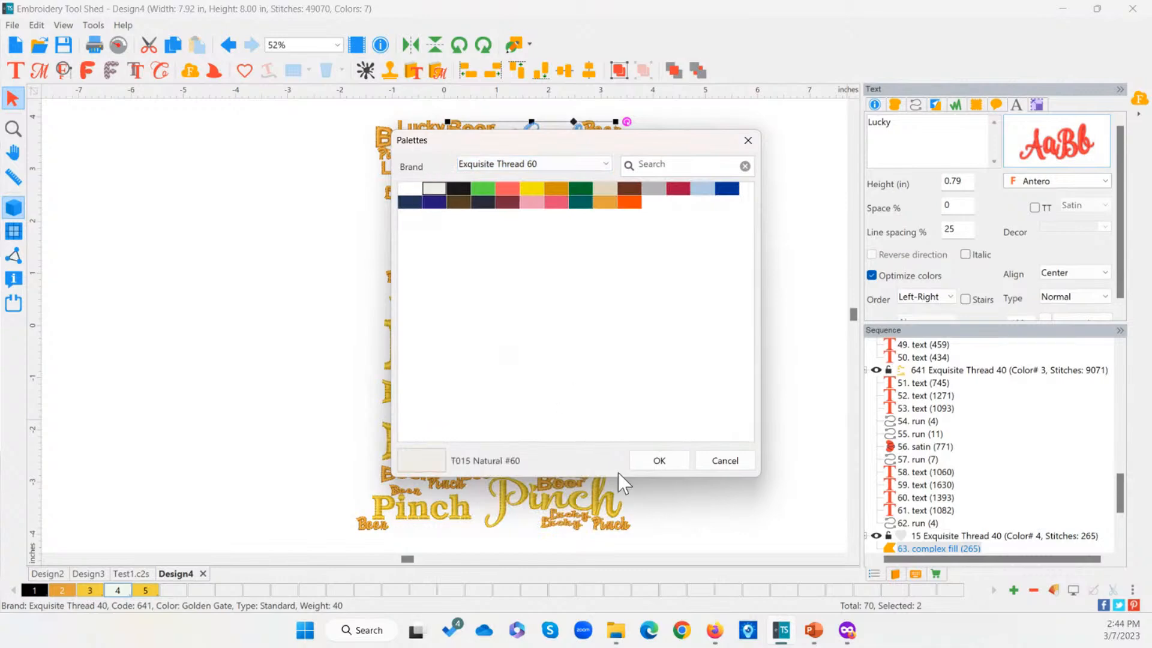
pyautogui.click(660, 460)
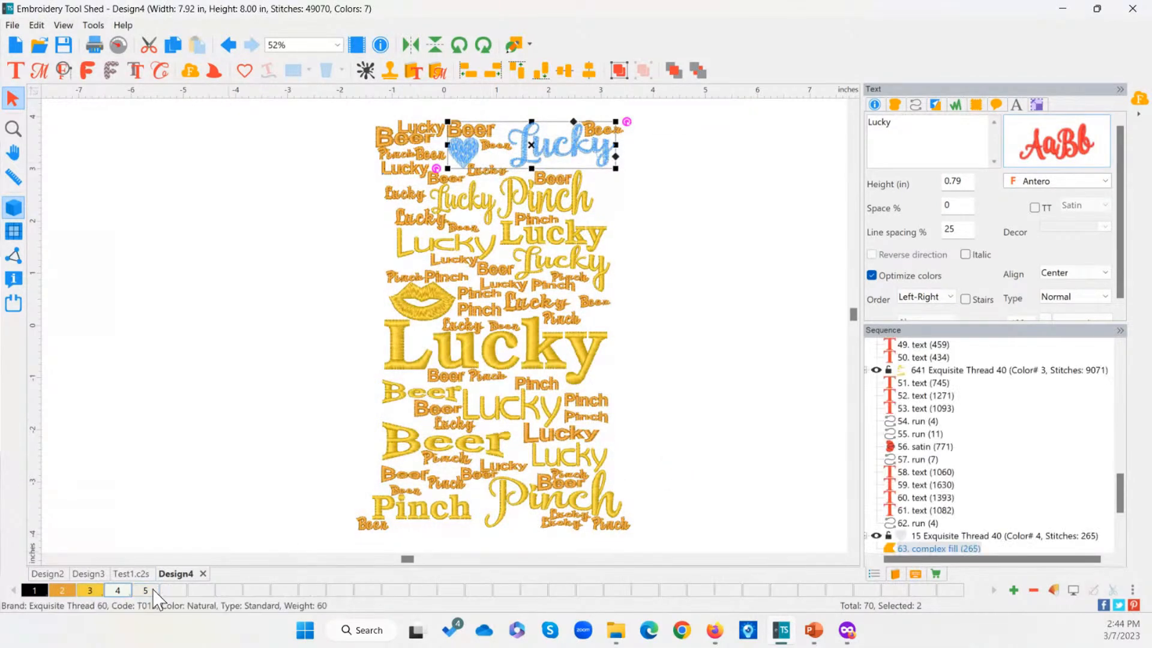
# - Recolor all the small orange words in the mug's top rows with T015 Natural from Exquisite Thread 60
pyautogui.click(390, 126)
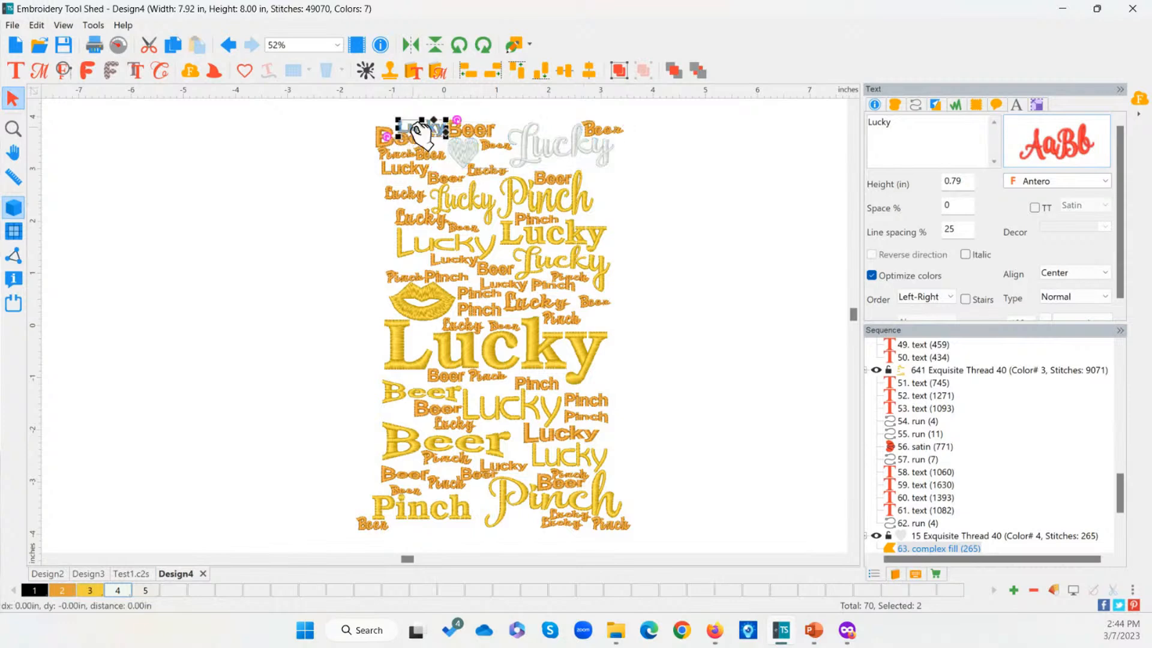
pyautogui.keyDown('ctrl'); pyautogui.click(389, 154); pyautogui.keyUp('ctrl')
pyautogui.keyDown('ctrl'); pyautogui.click(402, 167); pyautogui.keyUp('ctrl')
pyautogui.keyDown('ctrl'); pyautogui.click(455, 181); pyautogui.keyUp('ctrl')
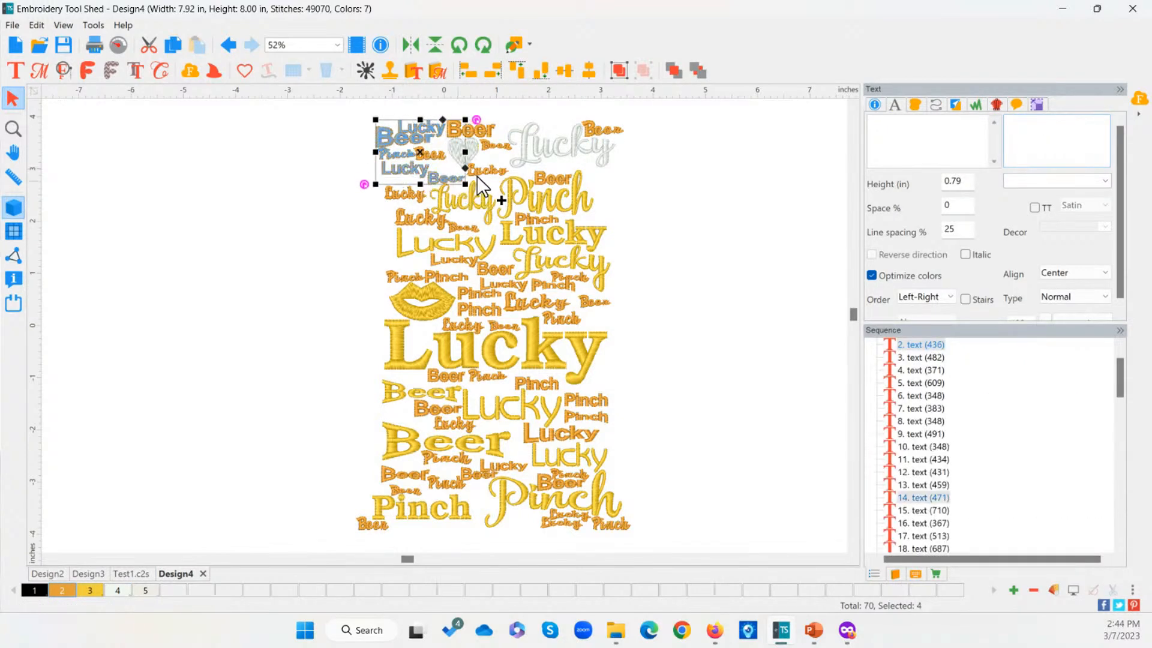
pyautogui.keyDown('ctrl'); pyautogui.click(478, 173); pyautogui.keyUp('ctrl')
pyautogui.keyDown('ctrl'); pyautogui.click(480, 127); pyautogui.keyUp('ctrl')
pyautogui.keyDown('ctrl'); pyautogui.click(621, 145); pyautogui.keyUp('ctrl')
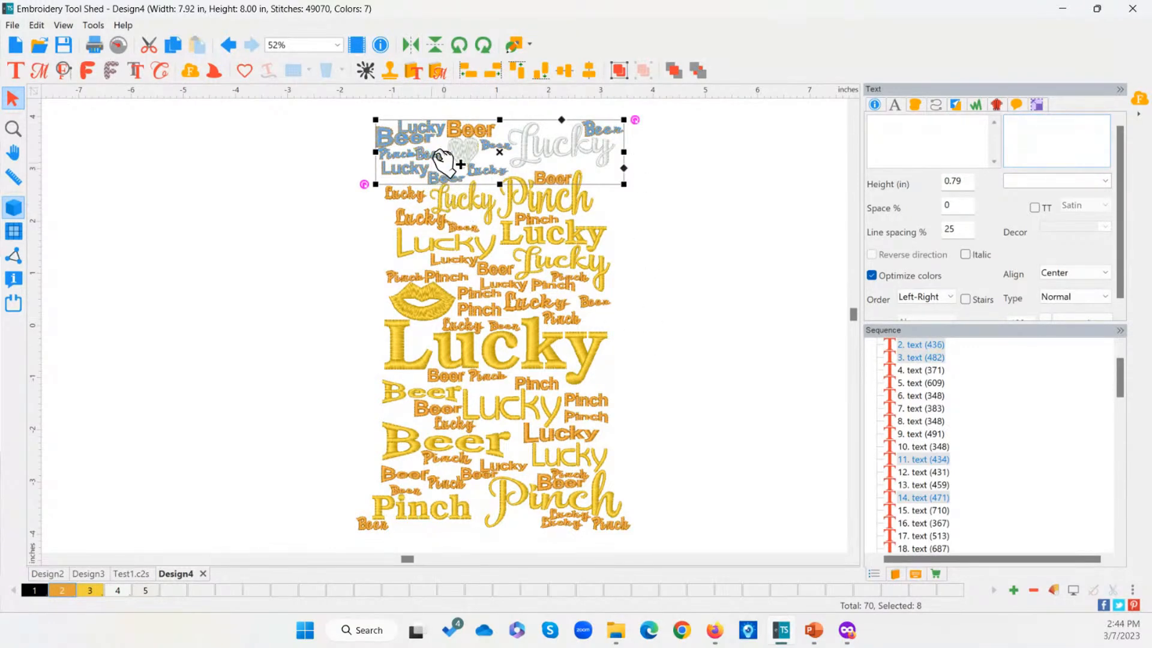
pyautogui.keyDown('ctrl'); pyautogui.click(438, 174); pyautogui.keyUp('ctrl')
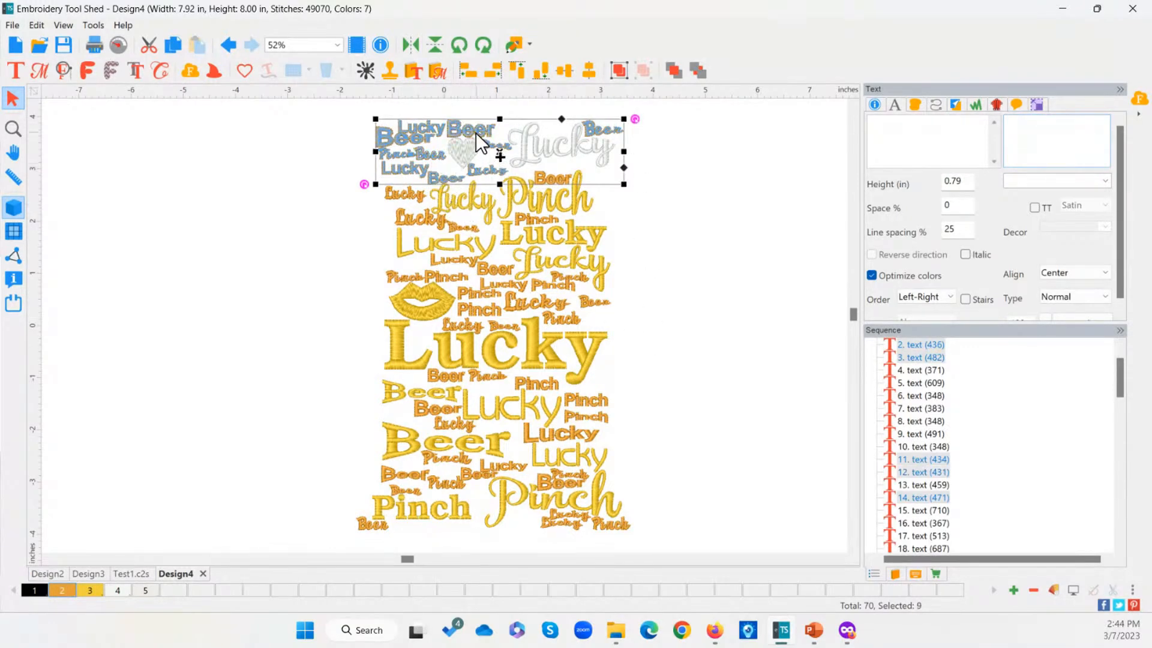
pyautogui.click(146, 595)
pyautogui.click(204, 373)
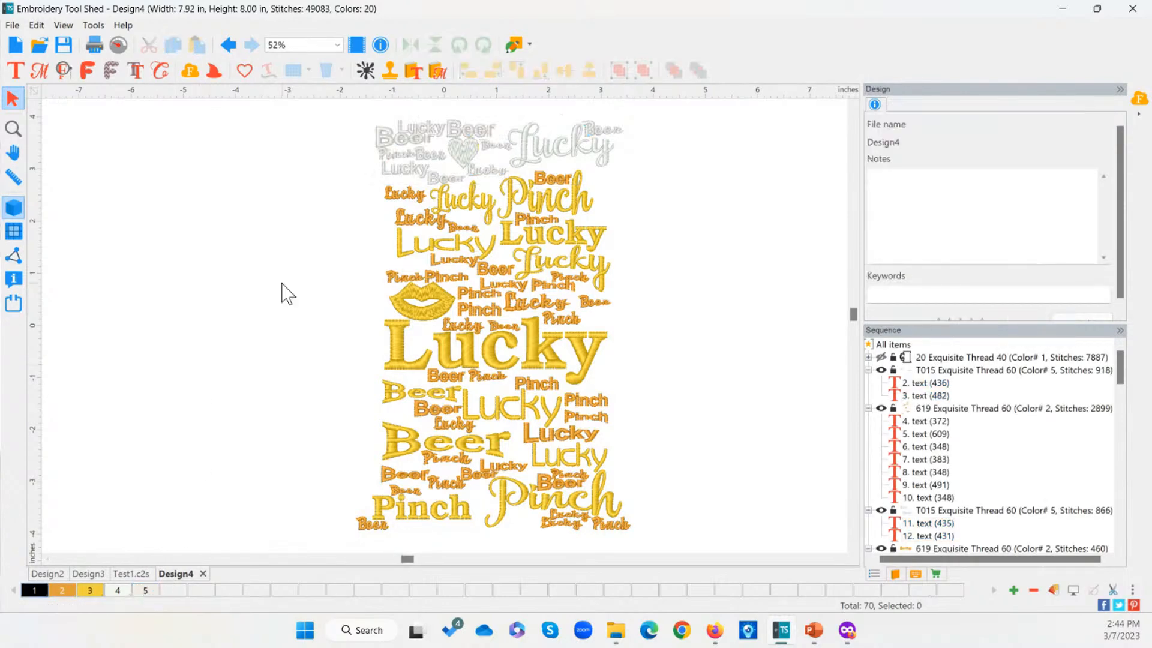
# - Show the mug's black applique border again and collapse the first two word color groups in the sequence
pyautogui.click(881, 358)
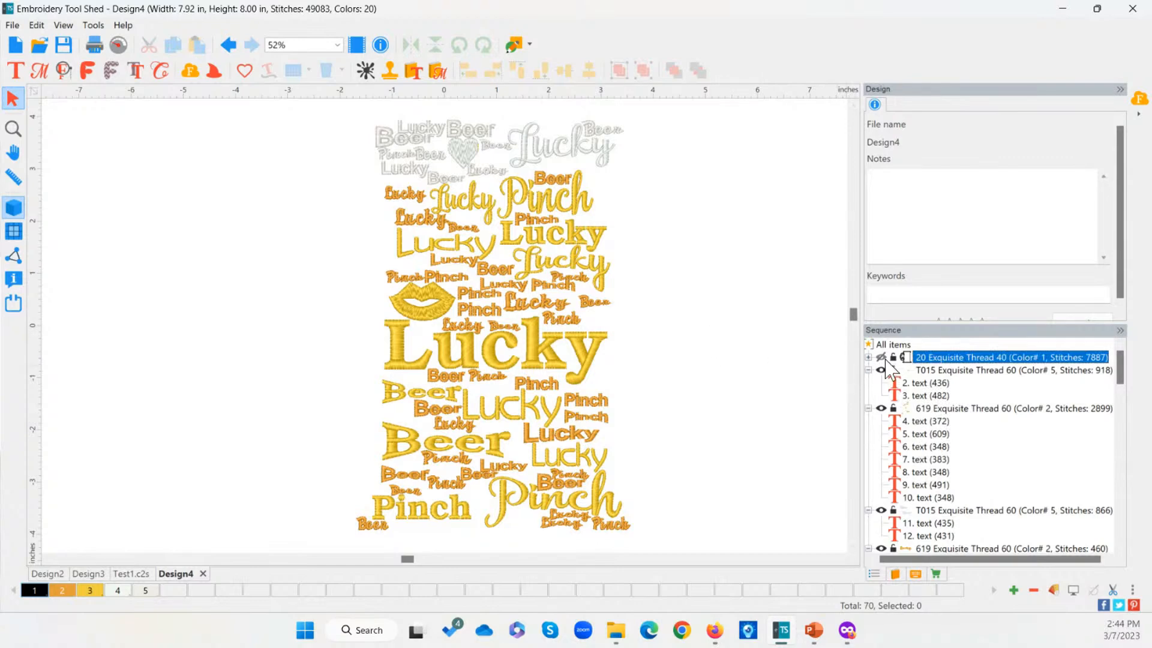
pyautogui.click(880, 357)
pyautogui.click(779, 339)
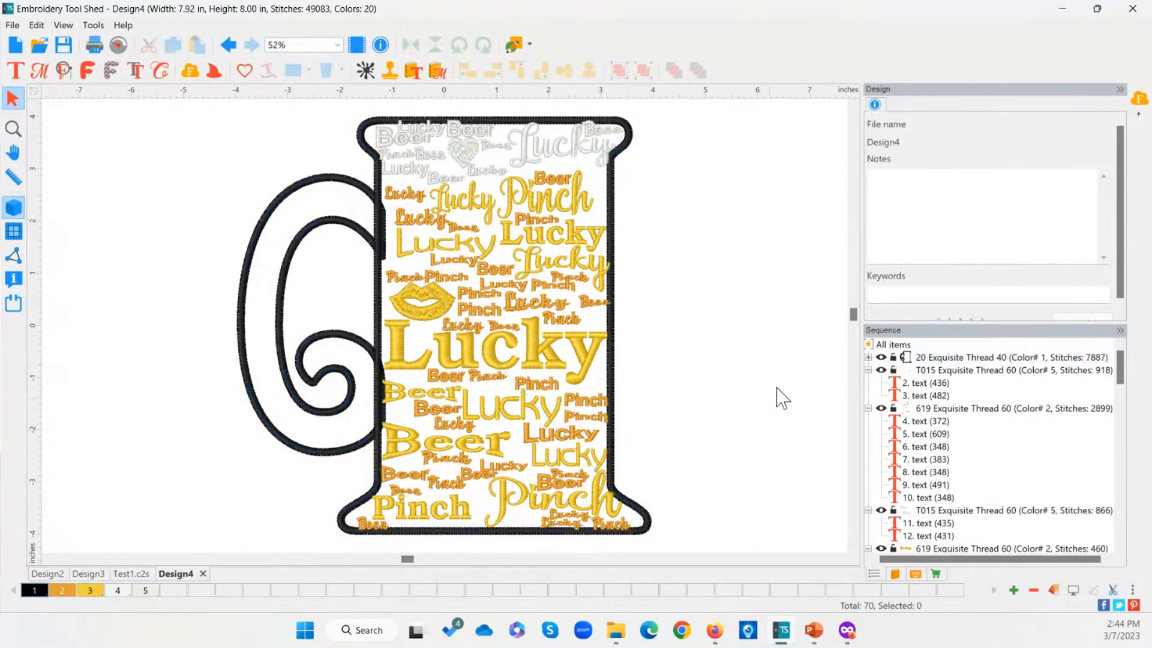
pyautogui.click(868, 408)
pyautogui.click(868, 369)
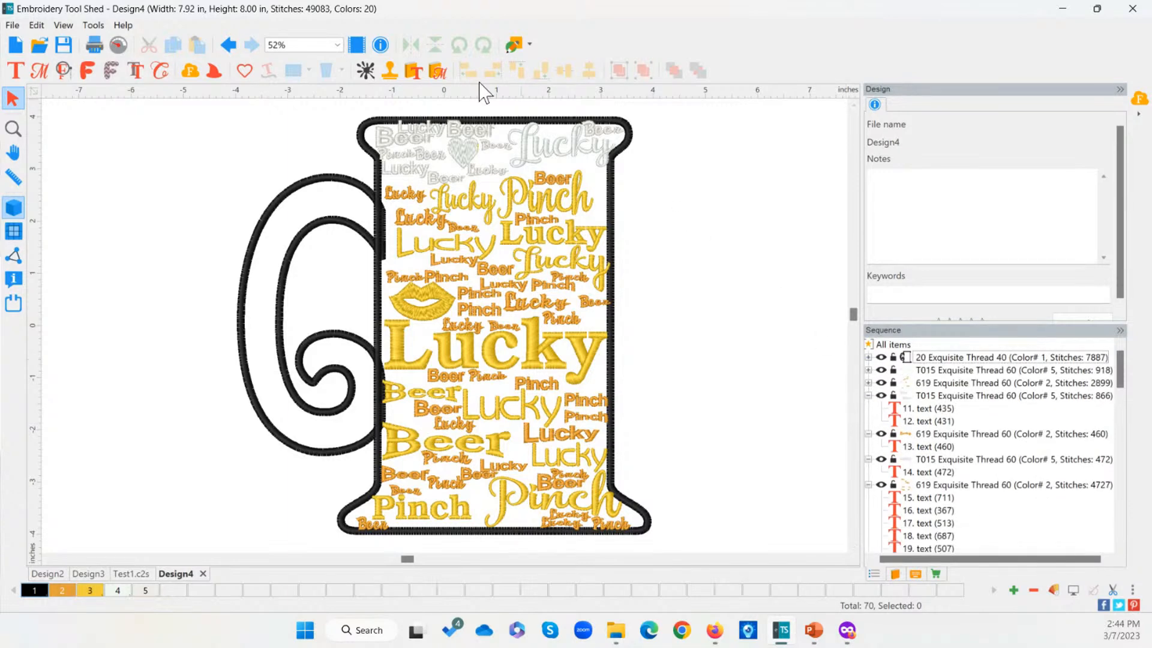
# - Insert the green four-leaf clover from the Charms catalog and place it just outside the mug's lower right corner
pyautogui.click(419, 70)
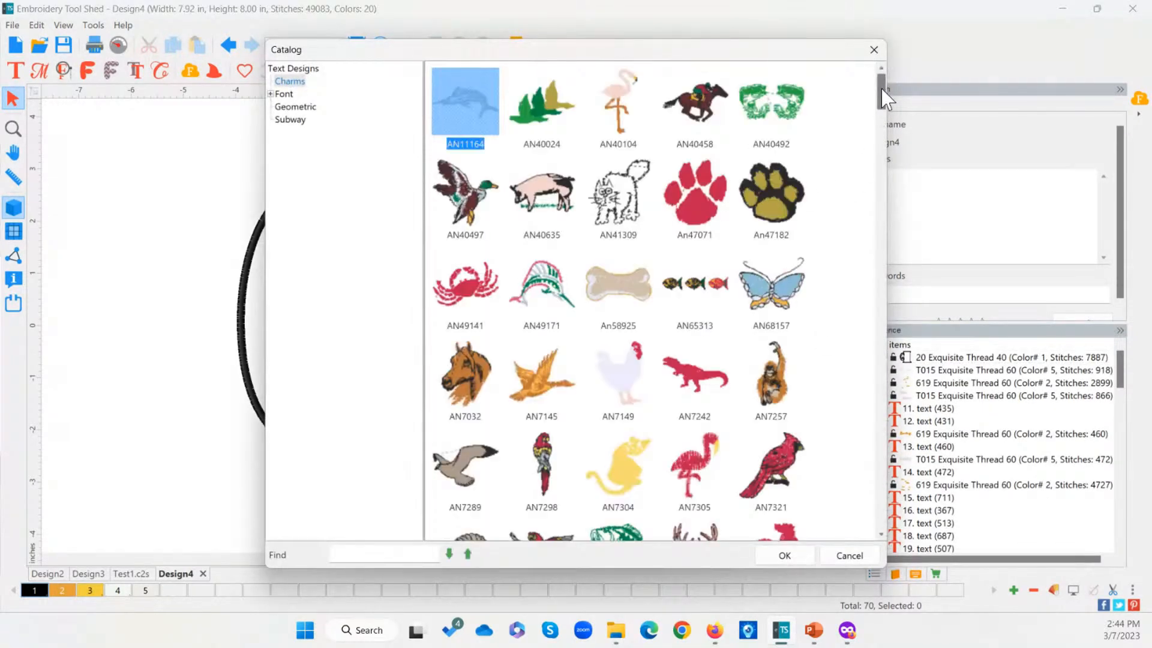
pyautogui.moveTo(881, 88); pyautogui.dragTo(884, 309)
pyautogui.doubleClick(603, 318)
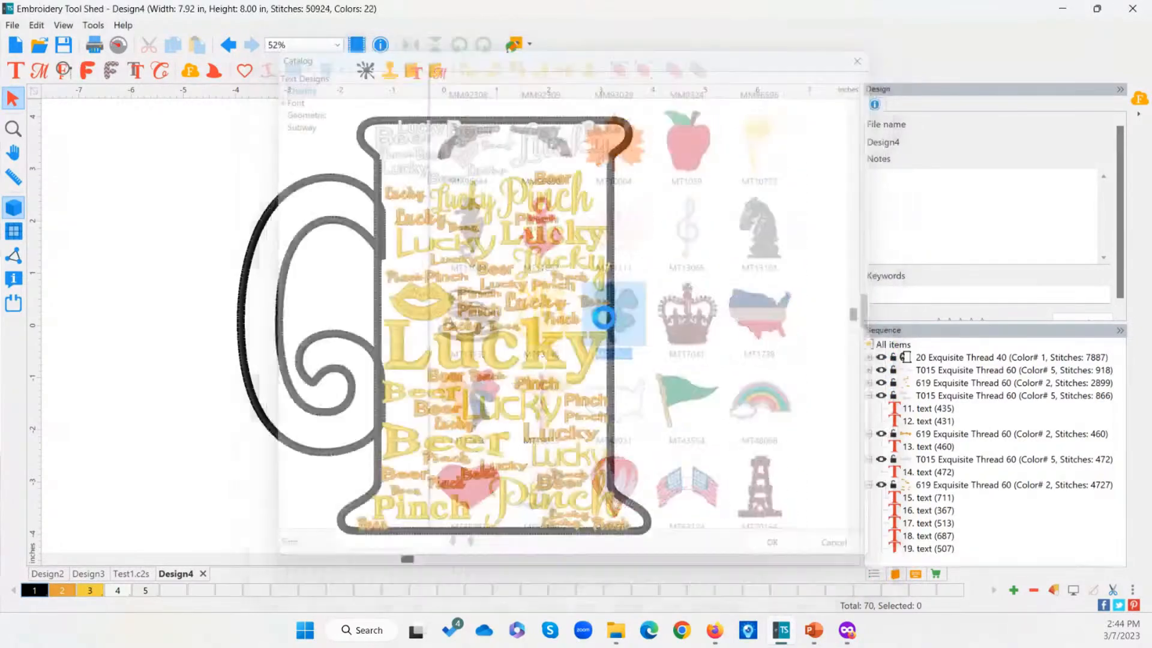
pyautogui.moveTo(454, 327); pyautogui.dragTo(705, 468)
pyautogui.click(737, 519)
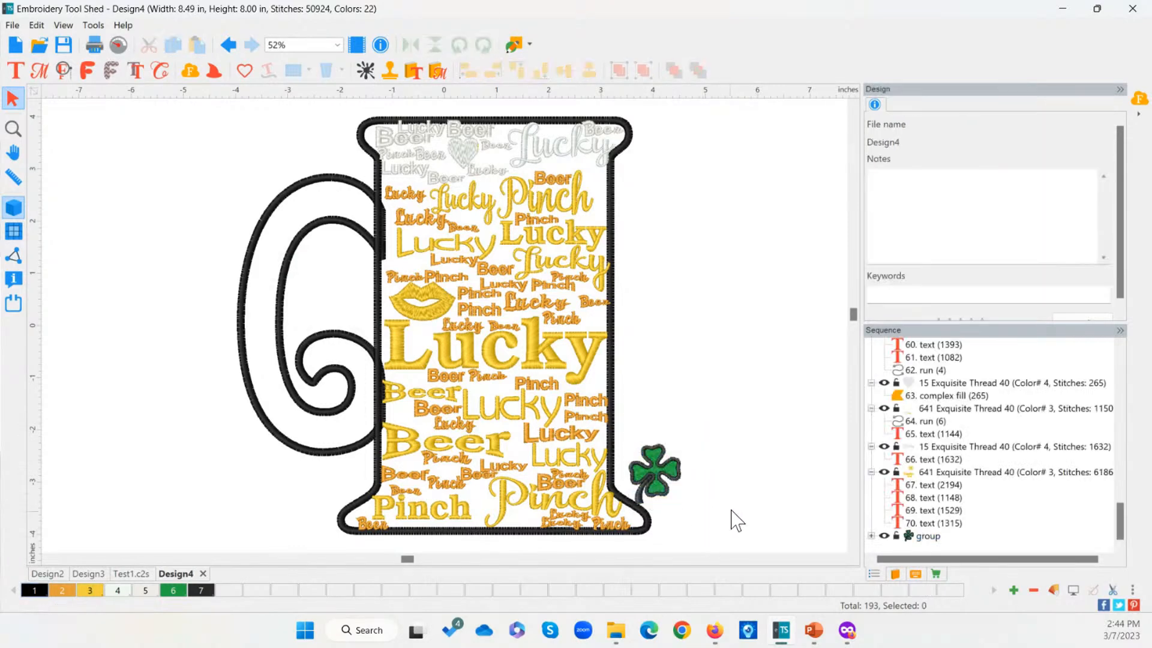
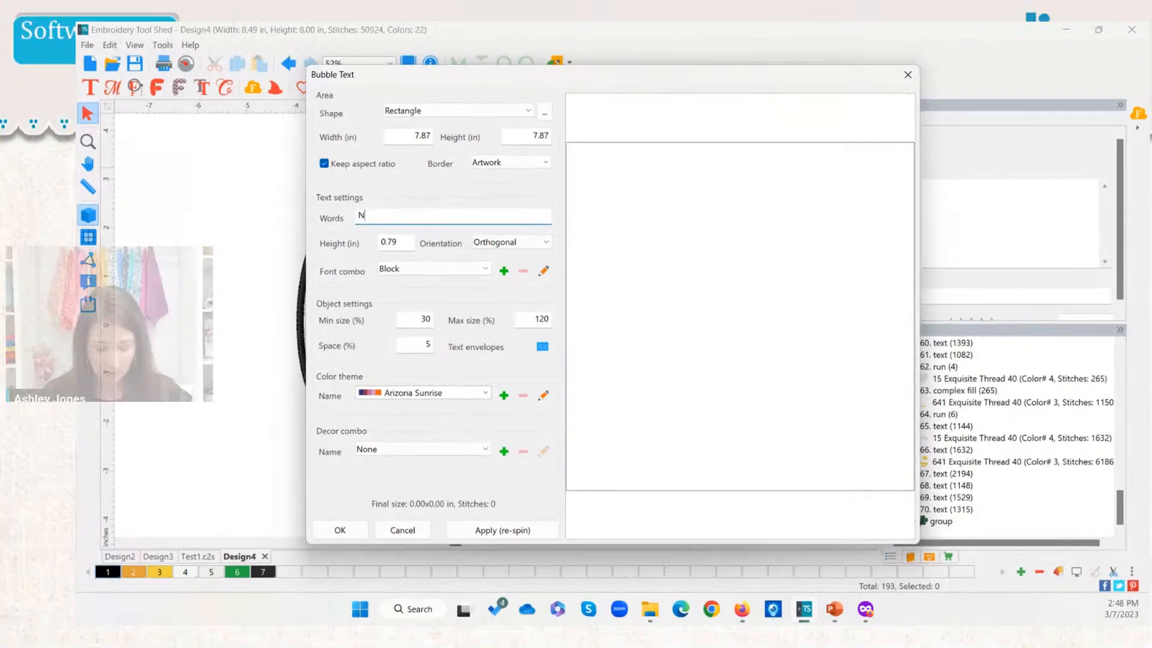
# - Enter "New York" as the Bubble Text words and generate a preview of the fill
pyautogui.write('NEW')
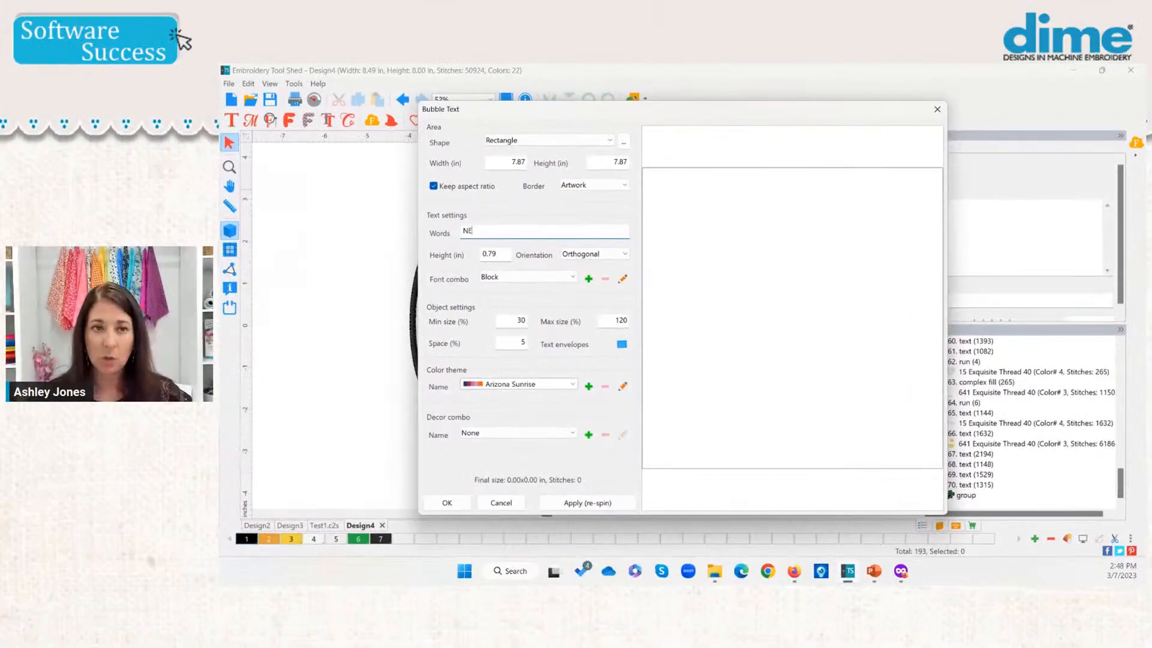
pyautogui.press('BackSpace')
pyautogui.press('BackSpace')
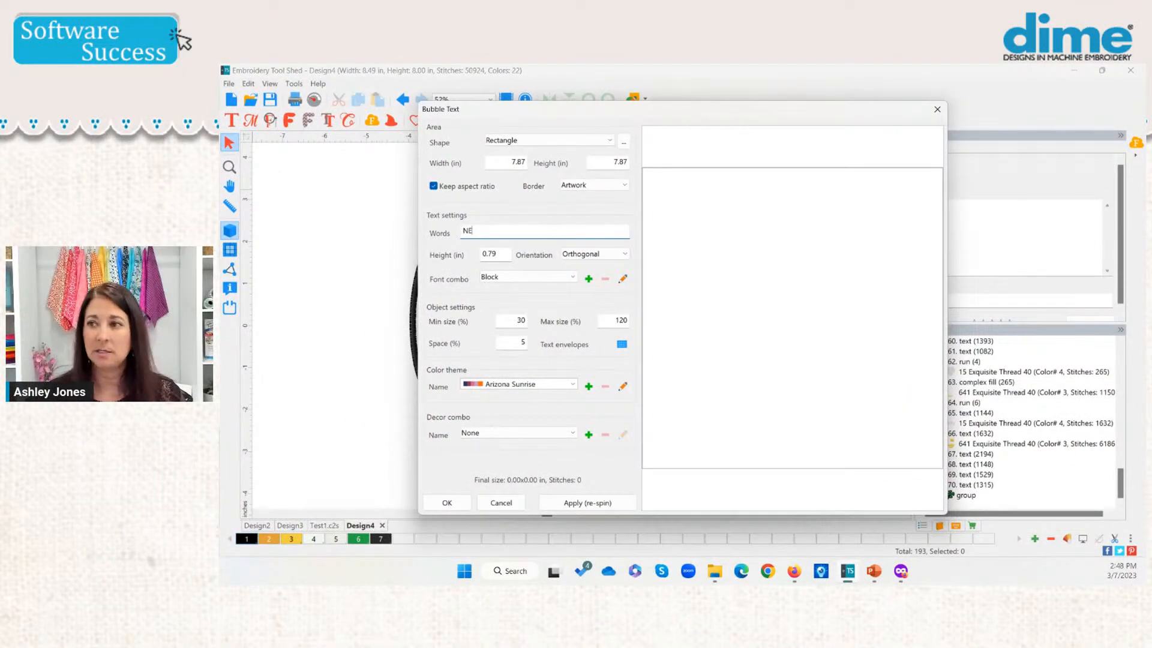
pyautogui.write('ew Y')
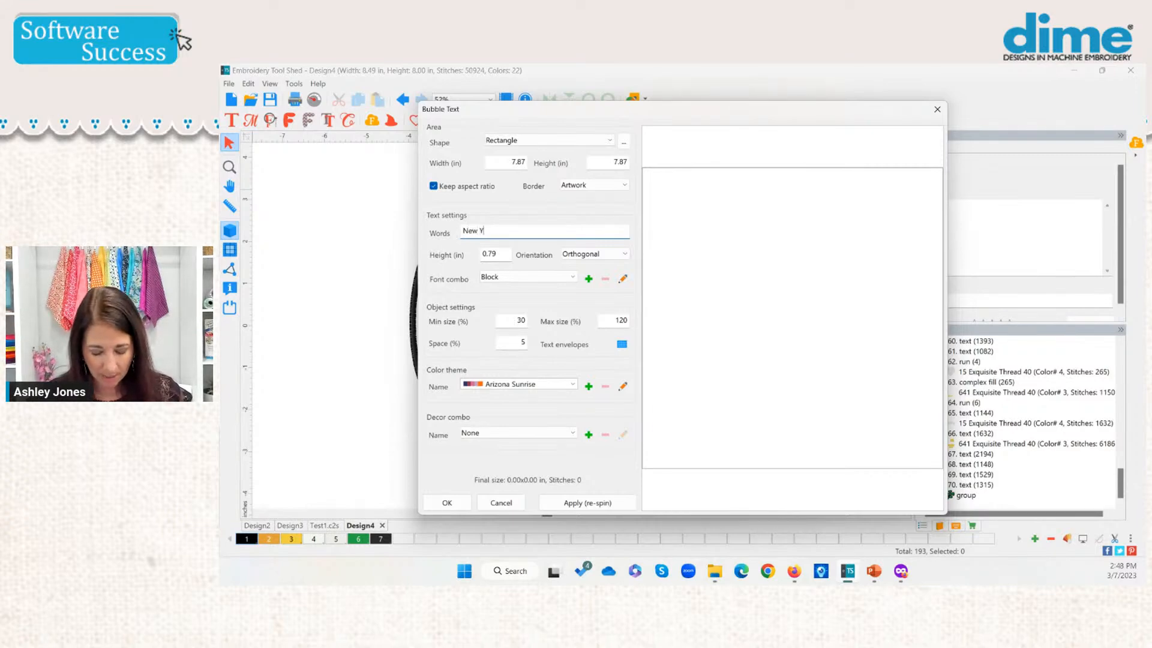
pyautogui.write('ork')
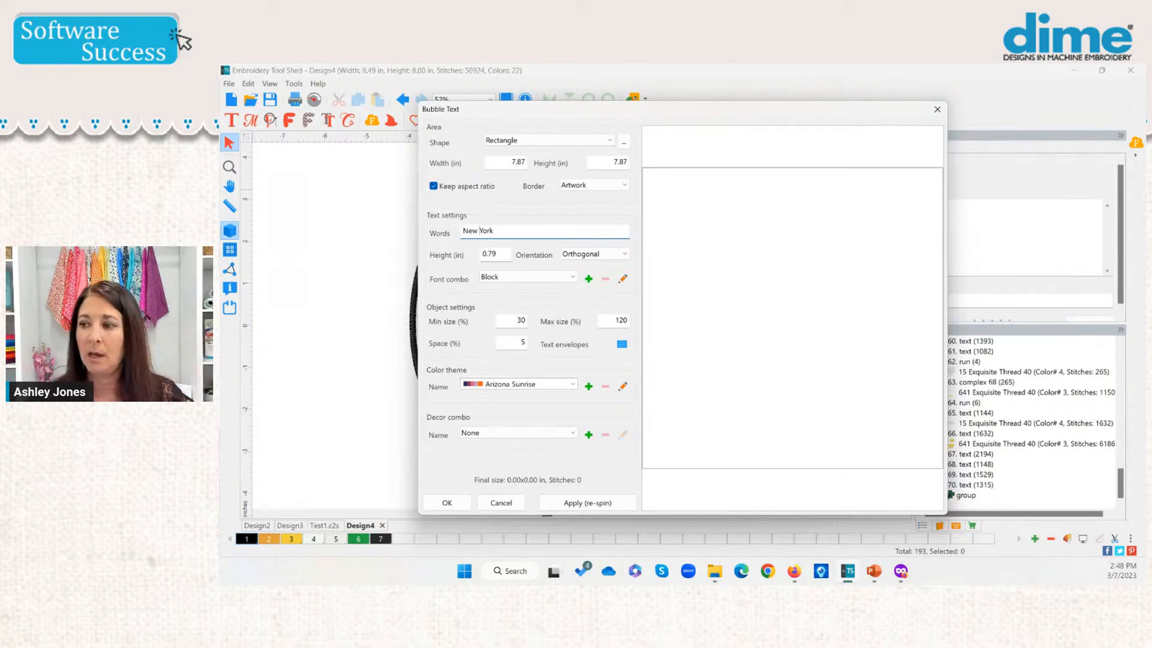
pyautogui.click(600, 508)
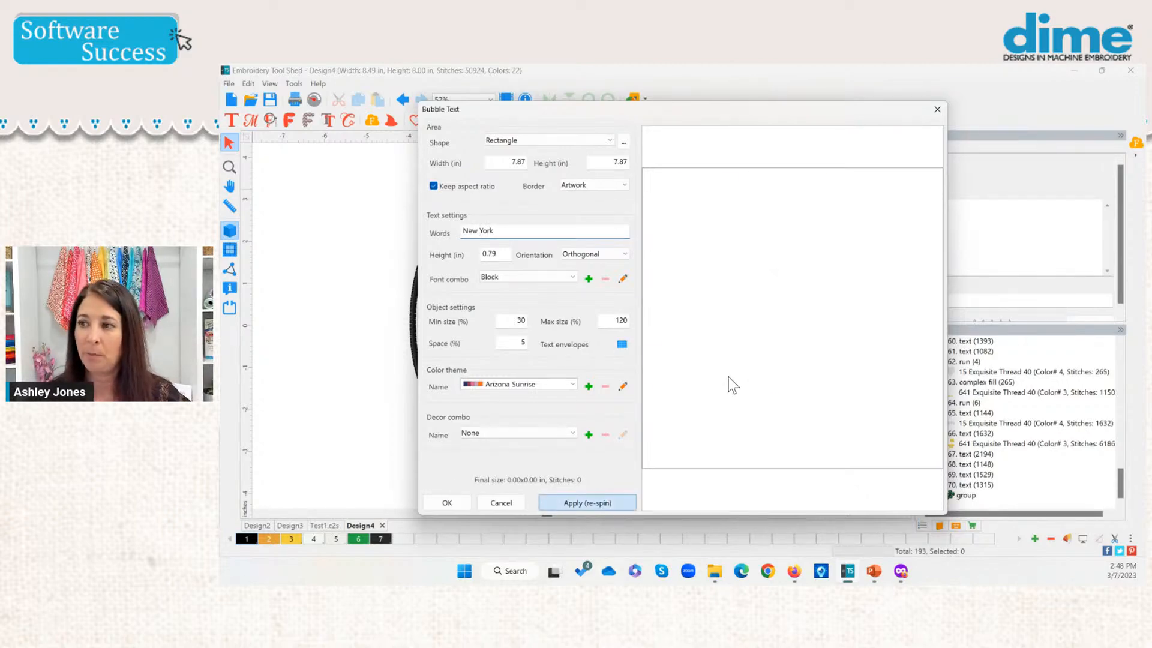
# - Join the Bubble Text words as "New~York", re-spin the preview to check the phrase, and discard the result
pyautogui.click(479, 231)
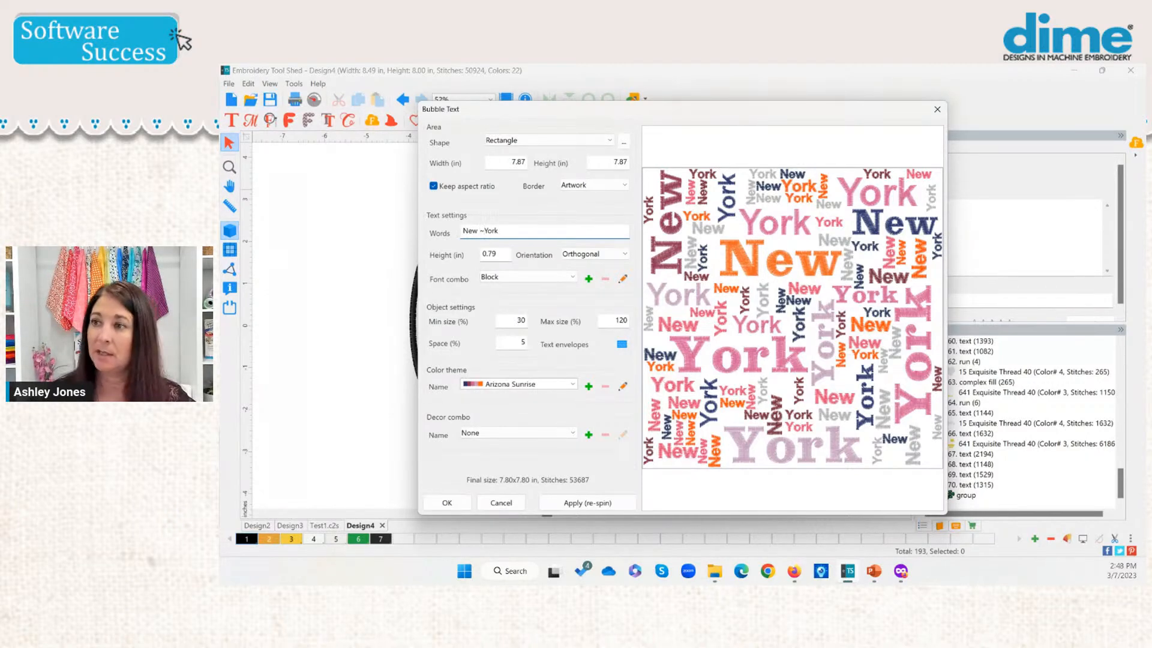
pyautogui.write('~')
pyautogui.press('Left')
pyautogui.press('BackSpace')
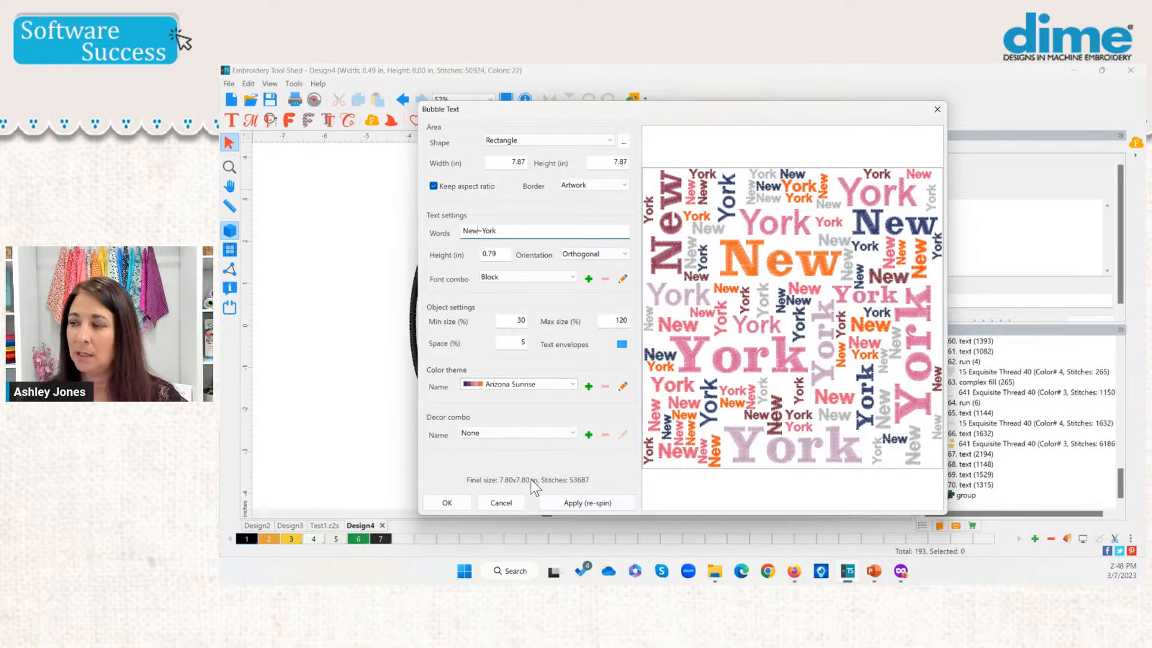
pyautogui.click(579, 501)
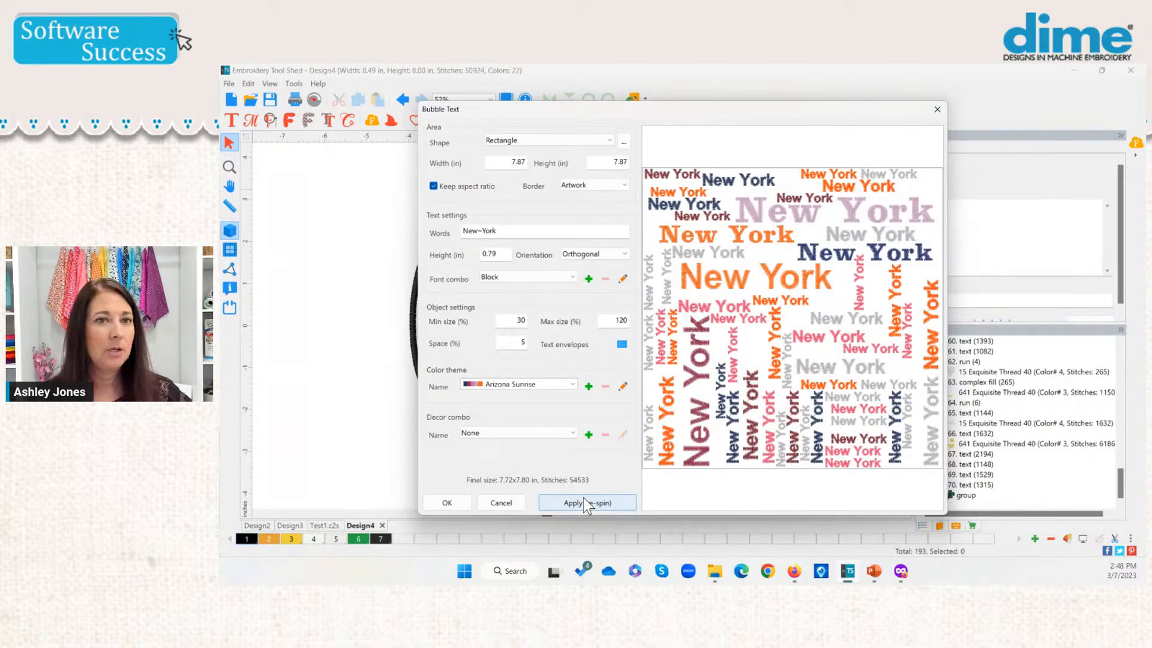
pyautogui.click(938, 111)
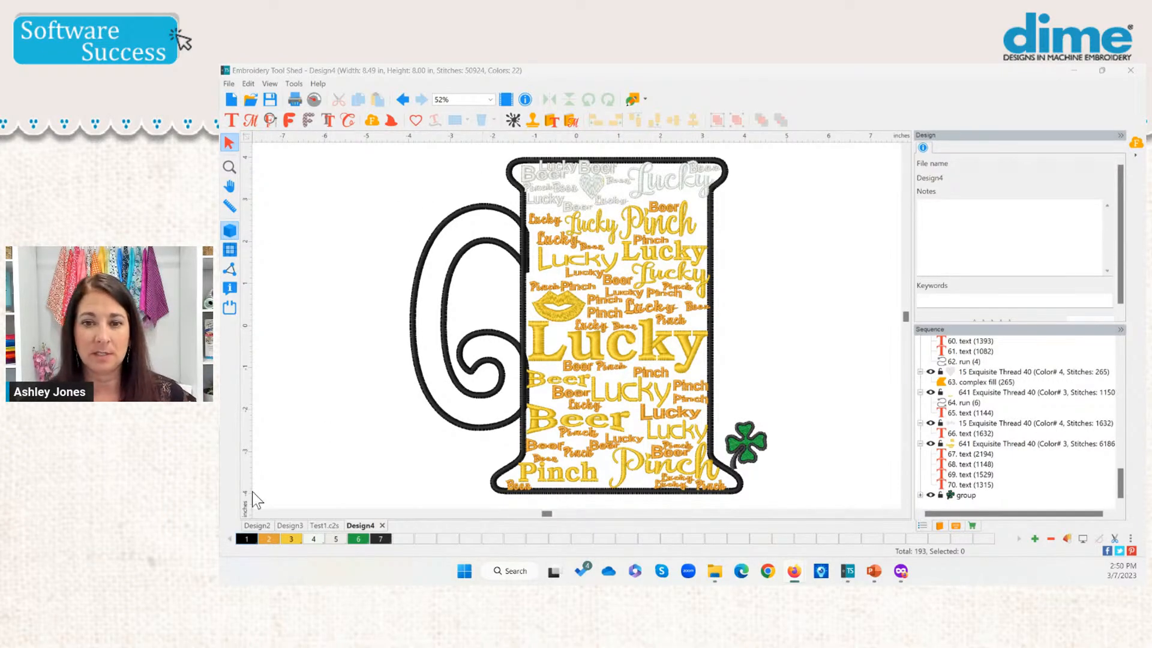
# - Start a new design and add the text "Hello how are you" to it
pyautogui.click(232, 99)
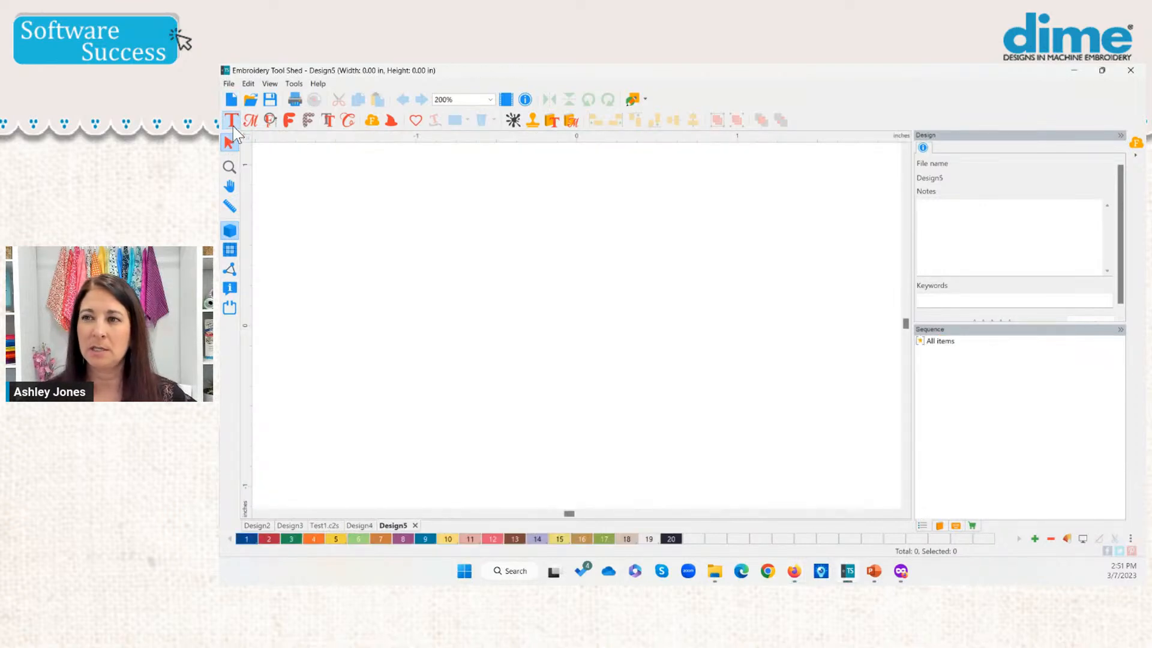
pyautogui.click(233, 123)
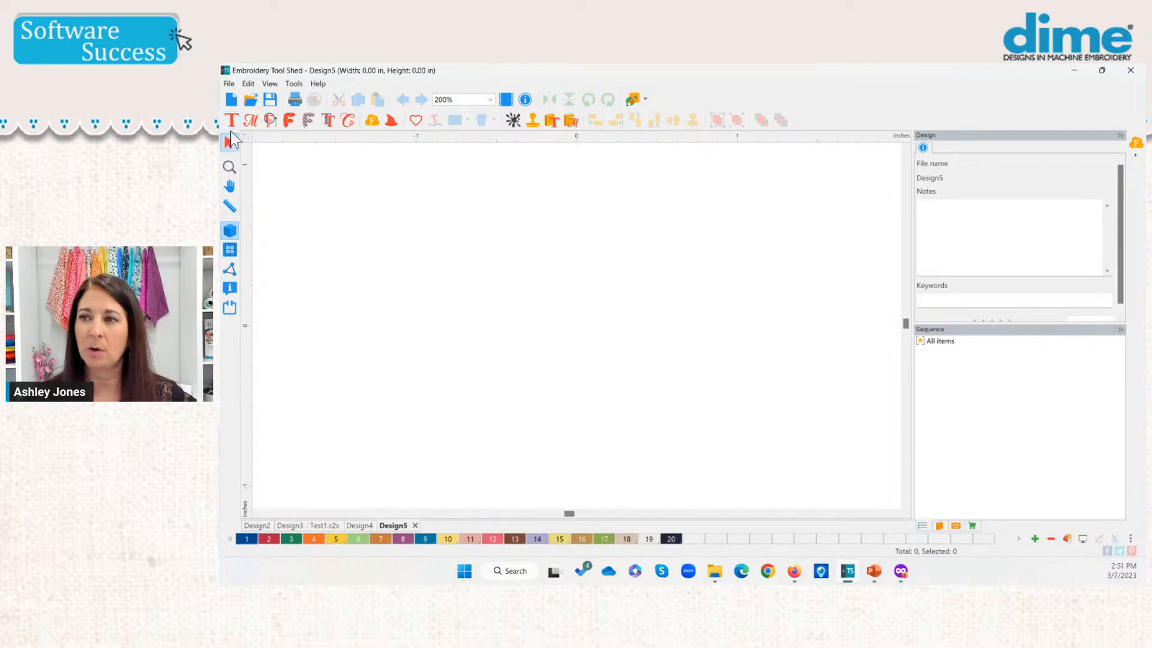
pyautogui.click(405, 341)
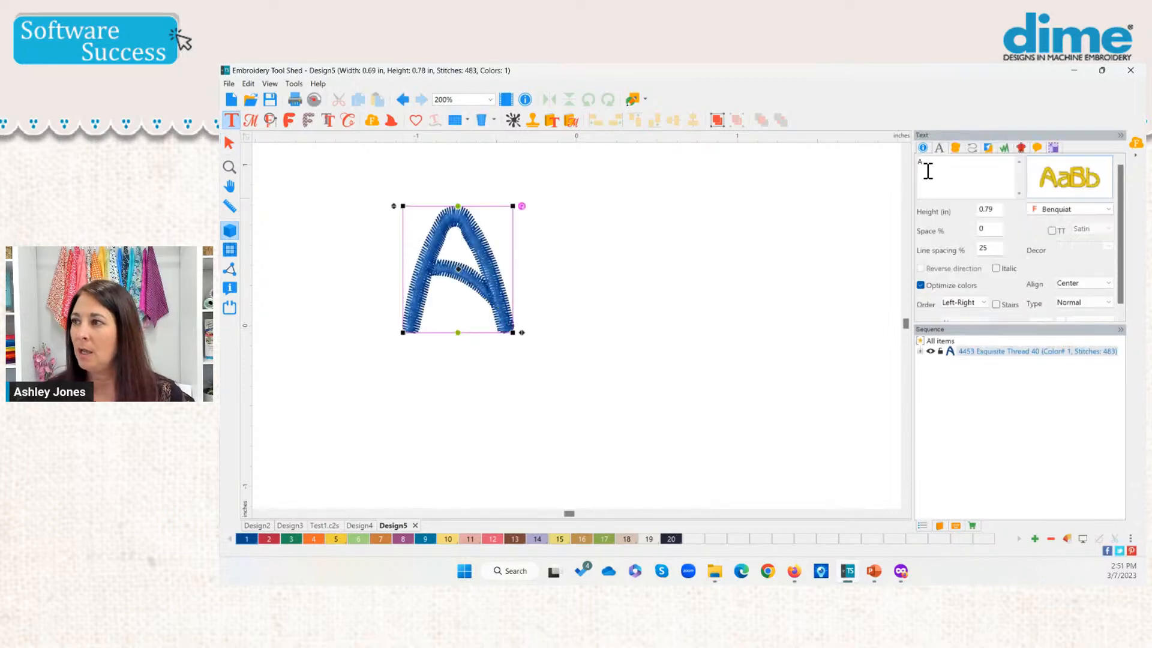
pyautogui.write('Hell')
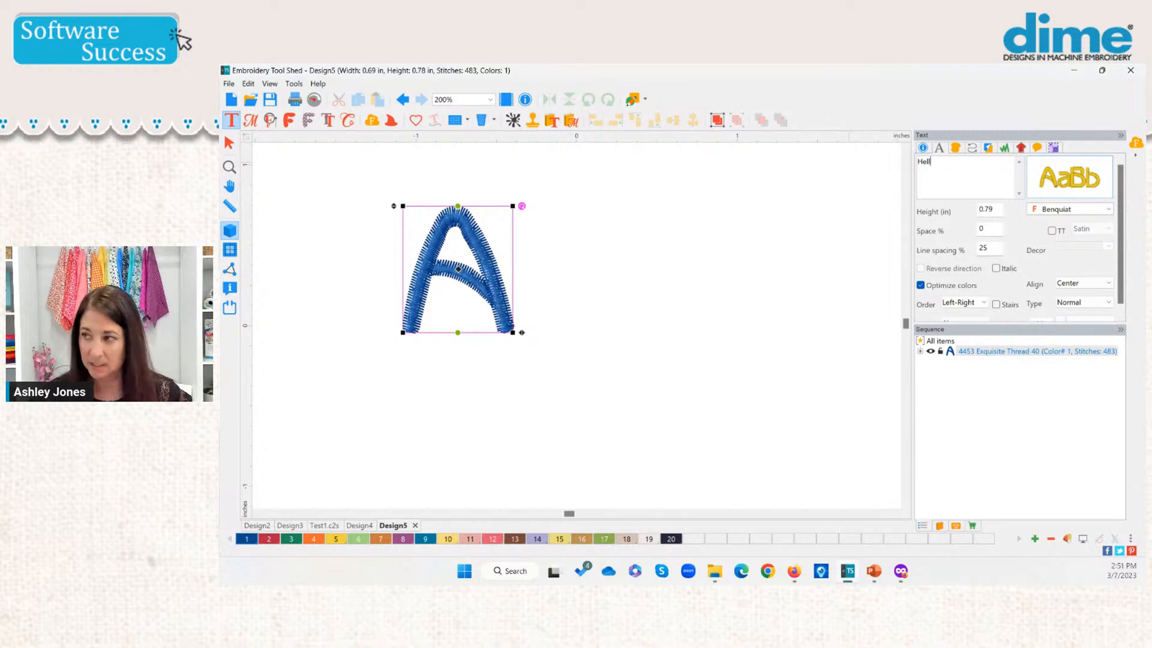
pyautogui.write('o h')
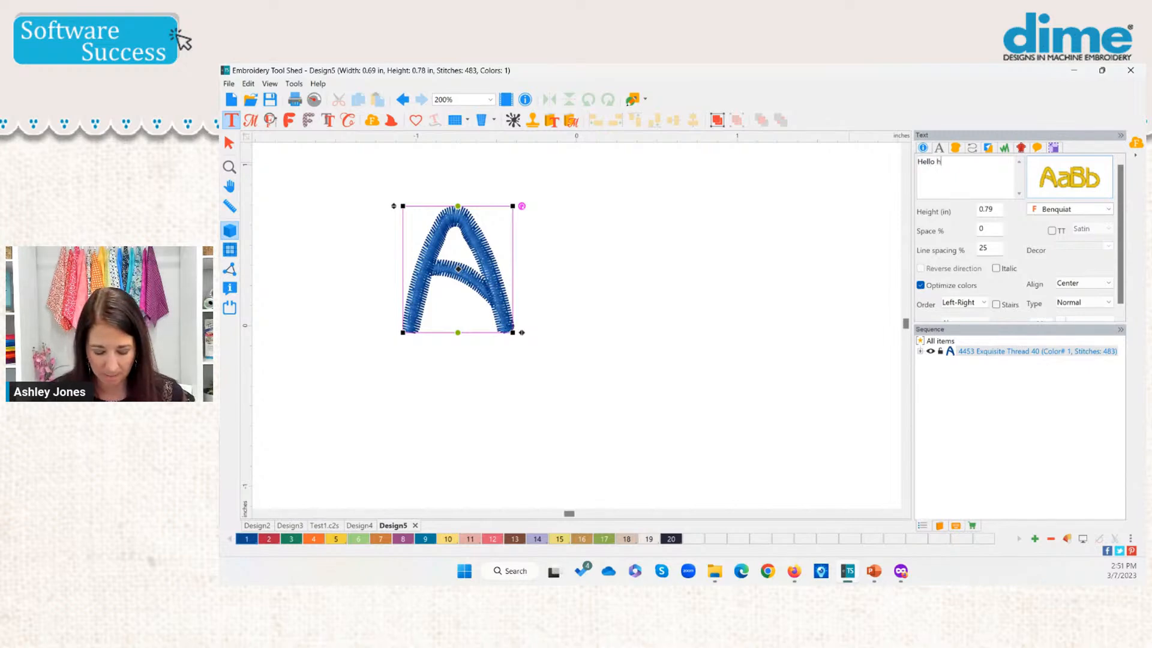
pyautogui.write('ow are you')
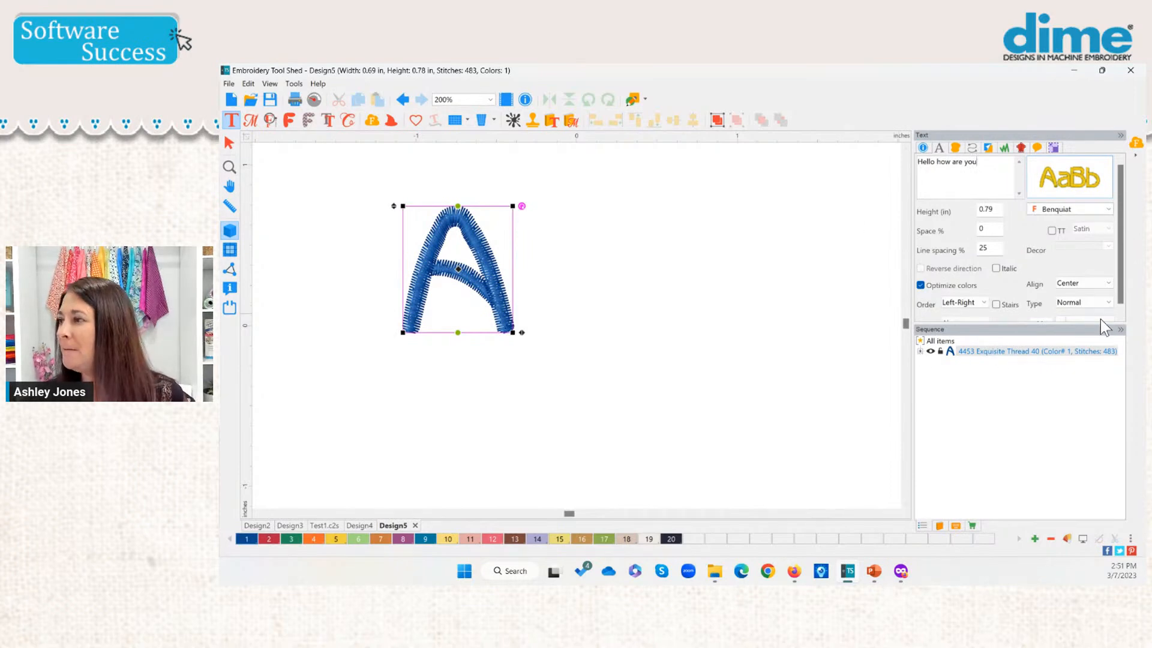
pyautogui.scroll(-1, 1075, 319)
pyautogui.click(1077, 317)
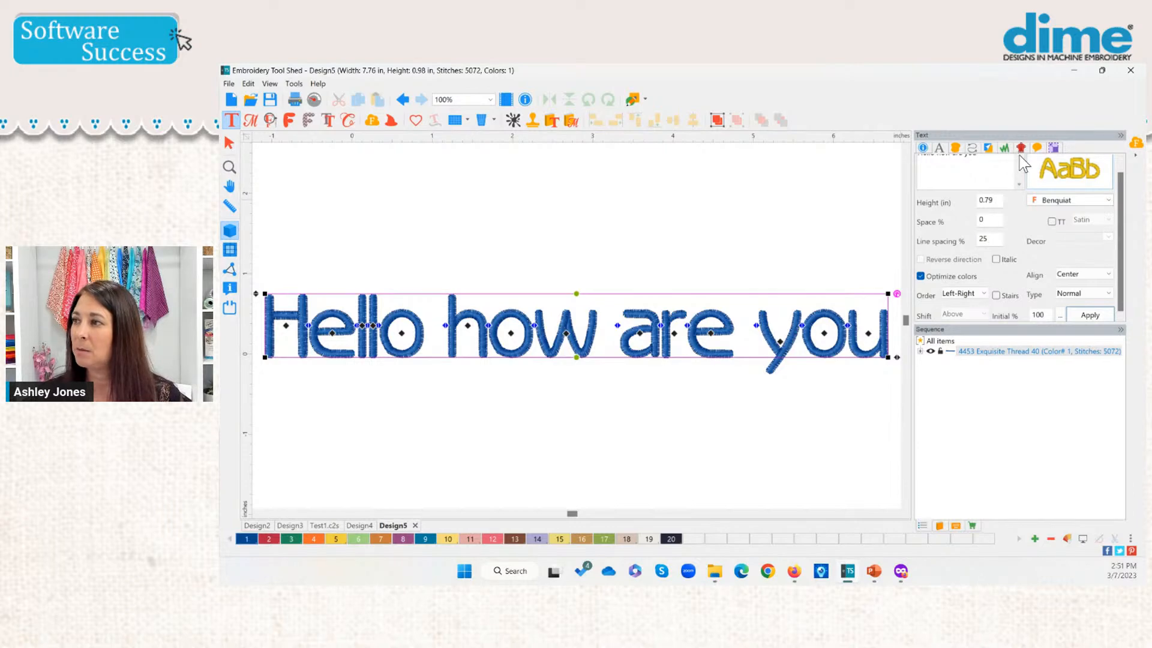
# - Add extra spaces after "Hello" in the text and shift "how are you" slightly closer to it
pyautogui.moveTo(1121, 206); pyautogui.dragTo(1116, 160)
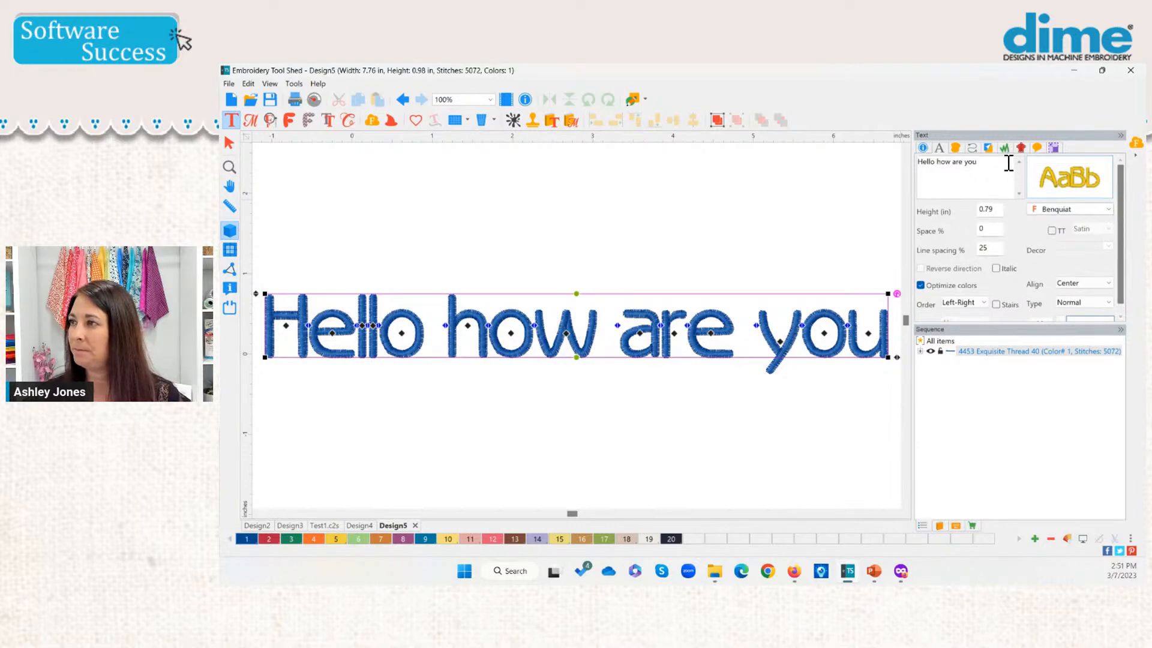
pyautogui.click(934, 164)
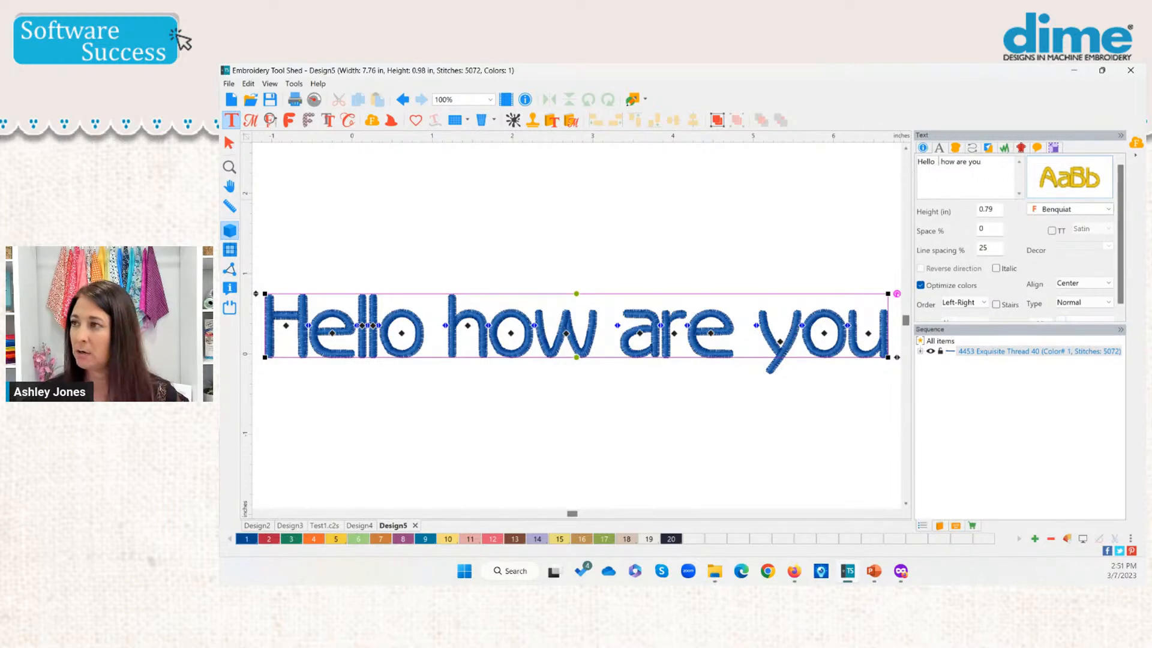
pyautogui.click(1079, 323)
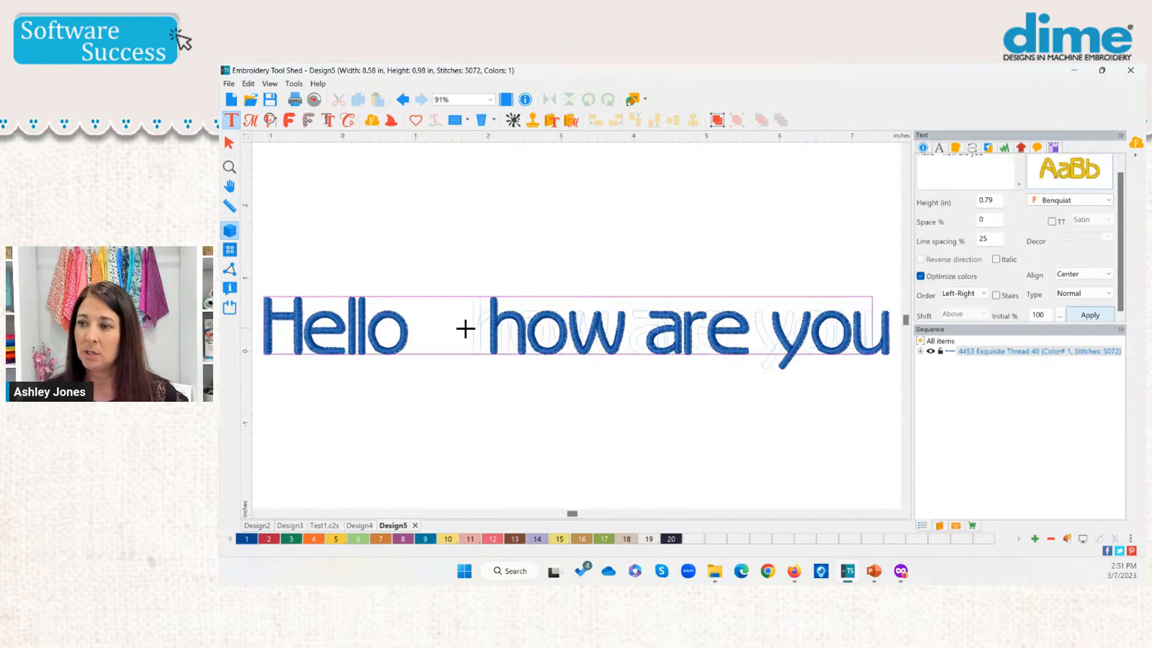
pyautogui.moveTo(465, 328); pyautogui.dragTo(434, 328)
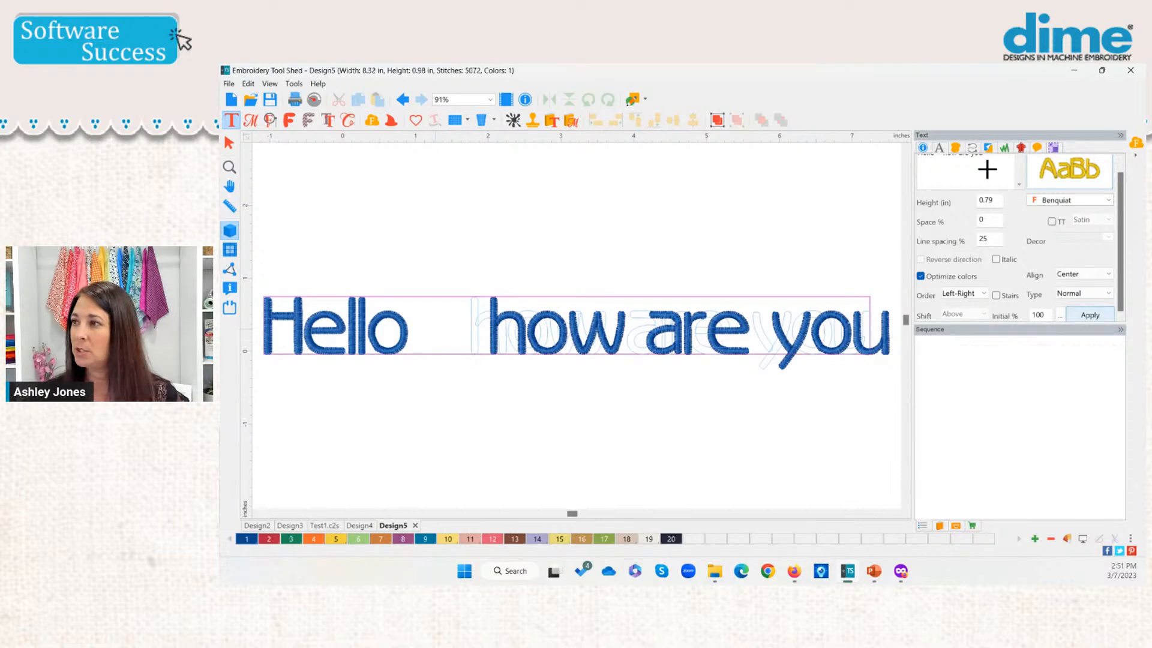
# - Split the text onto two lines, with "Hello" above "how are you", and apply the change
pyautogui.scroll(1, 948, 170)
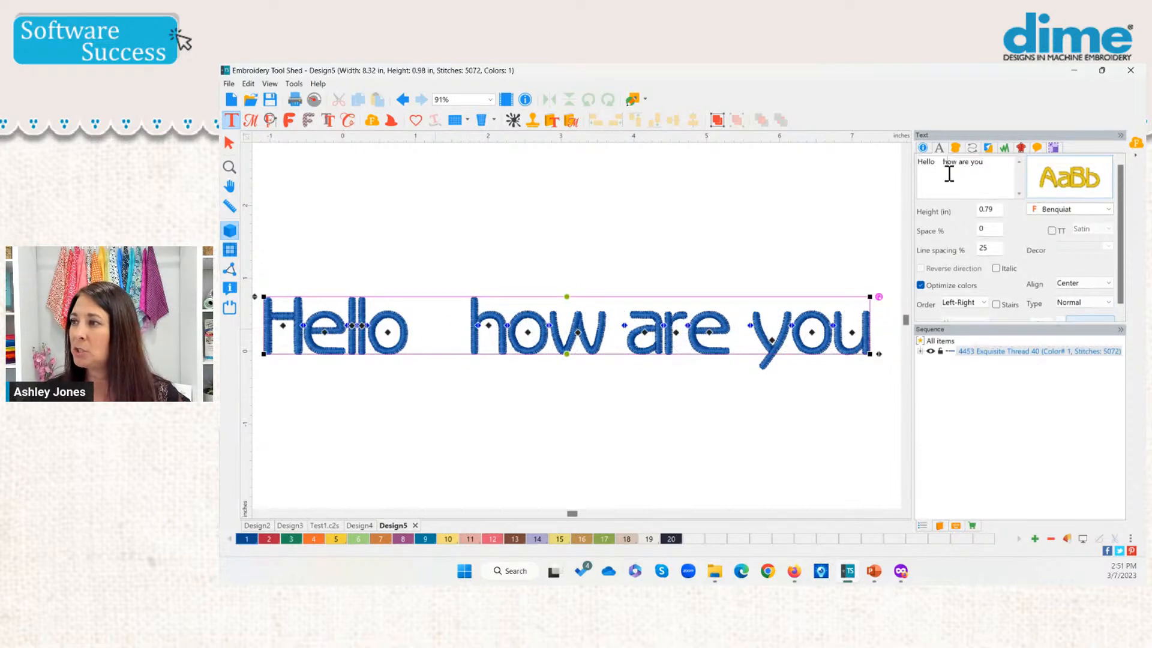
pyautogui.click(938, 160)
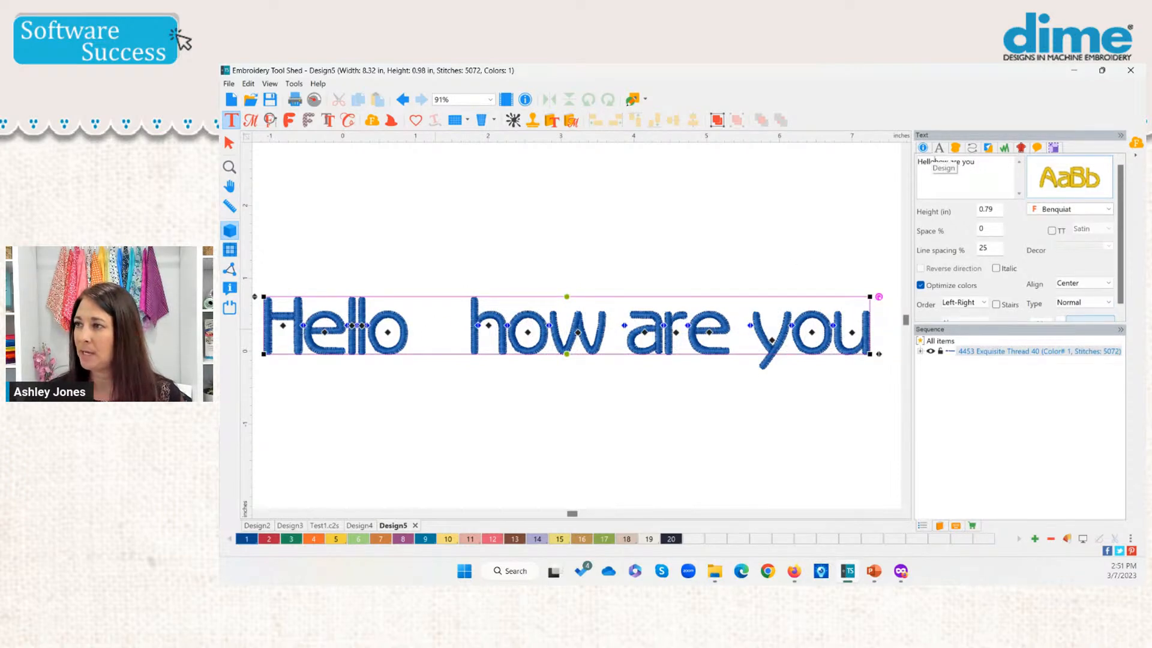
pyautogui.press('Return')
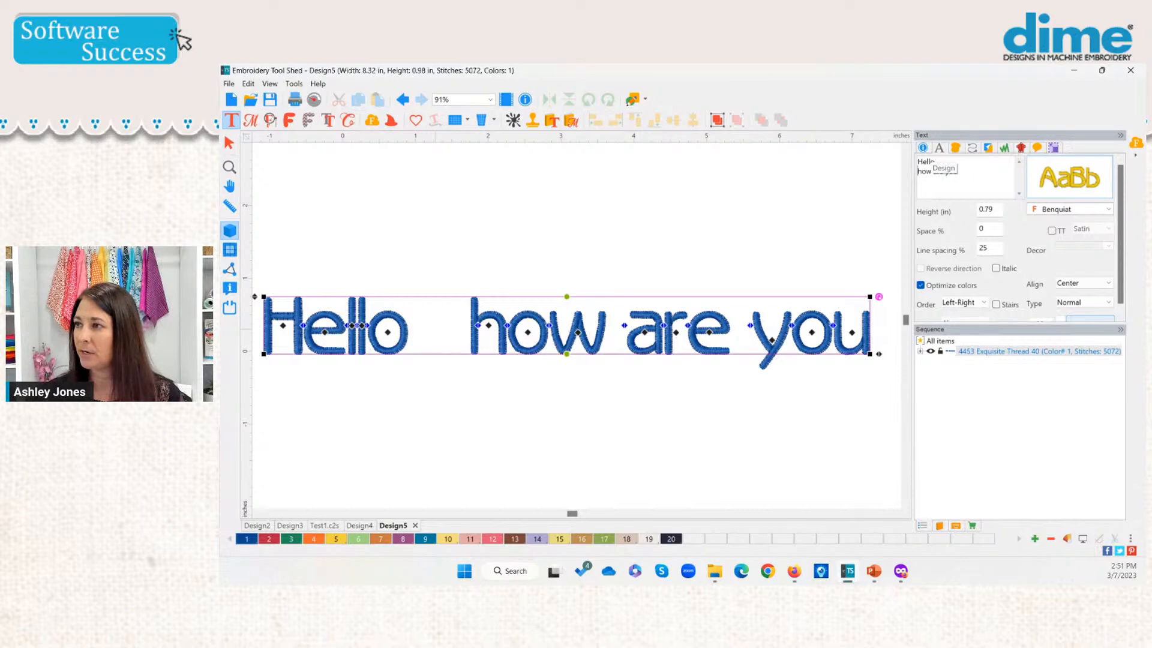
pyautogui.click(1090, 318)
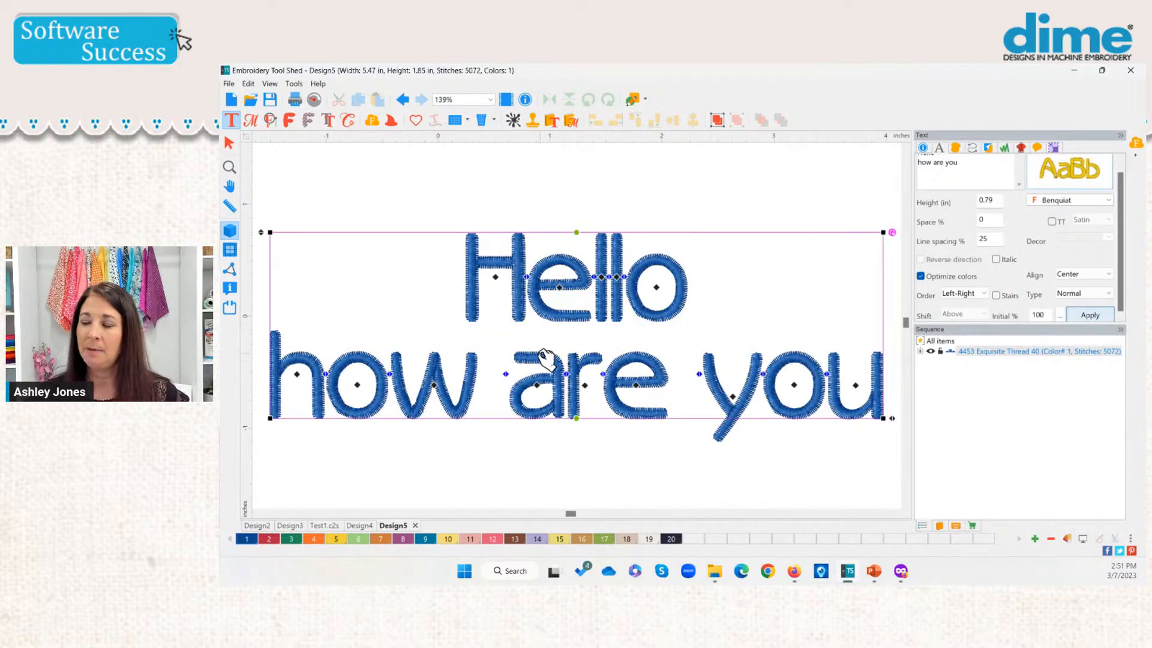
# - Set the line spacing of the two-line text to 100% and apply it
pyautogui.doubleClick(984, 239)
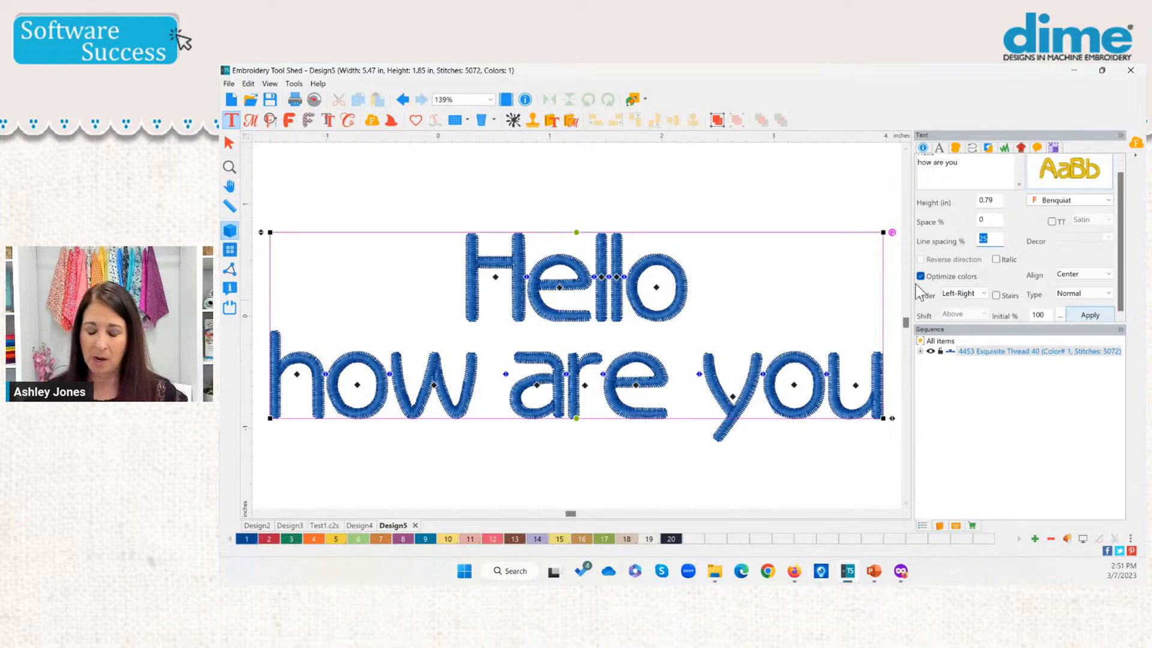
pyautogui.write('100')
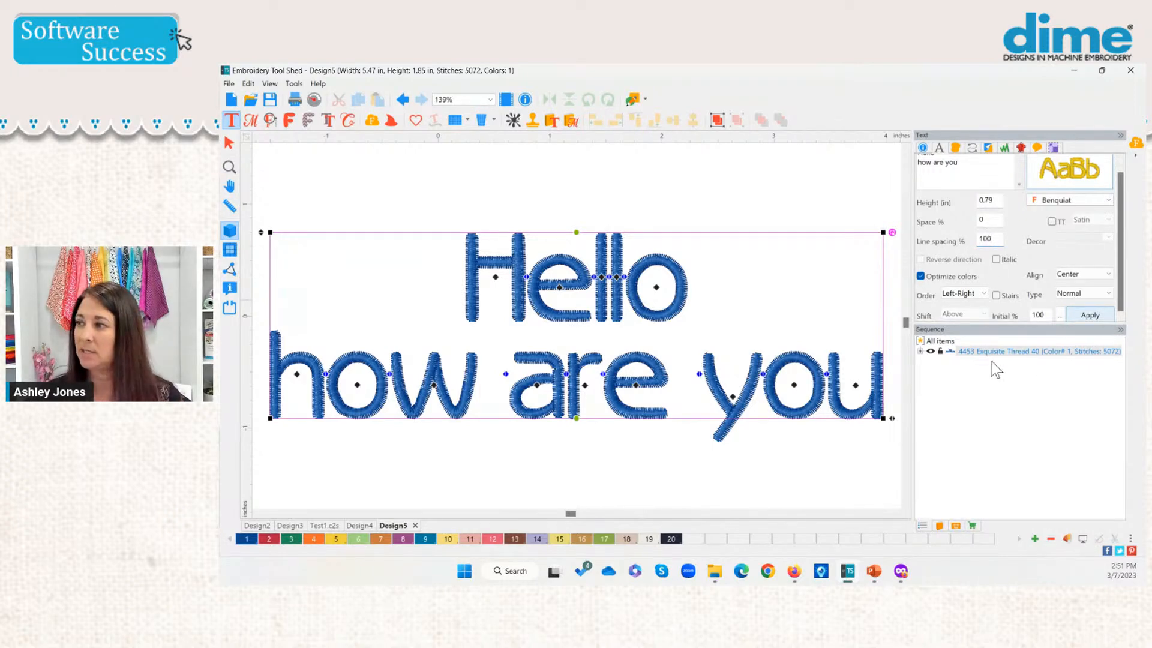
pyautogui.click(1080, 317)
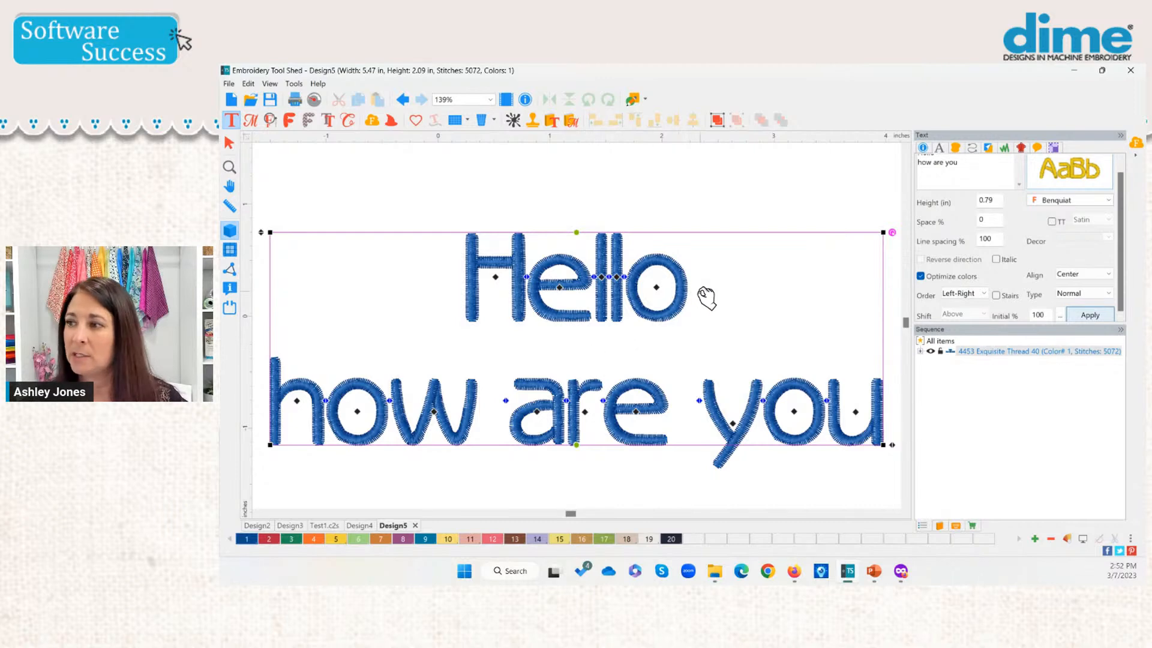
pyautogui.click(955, 187)
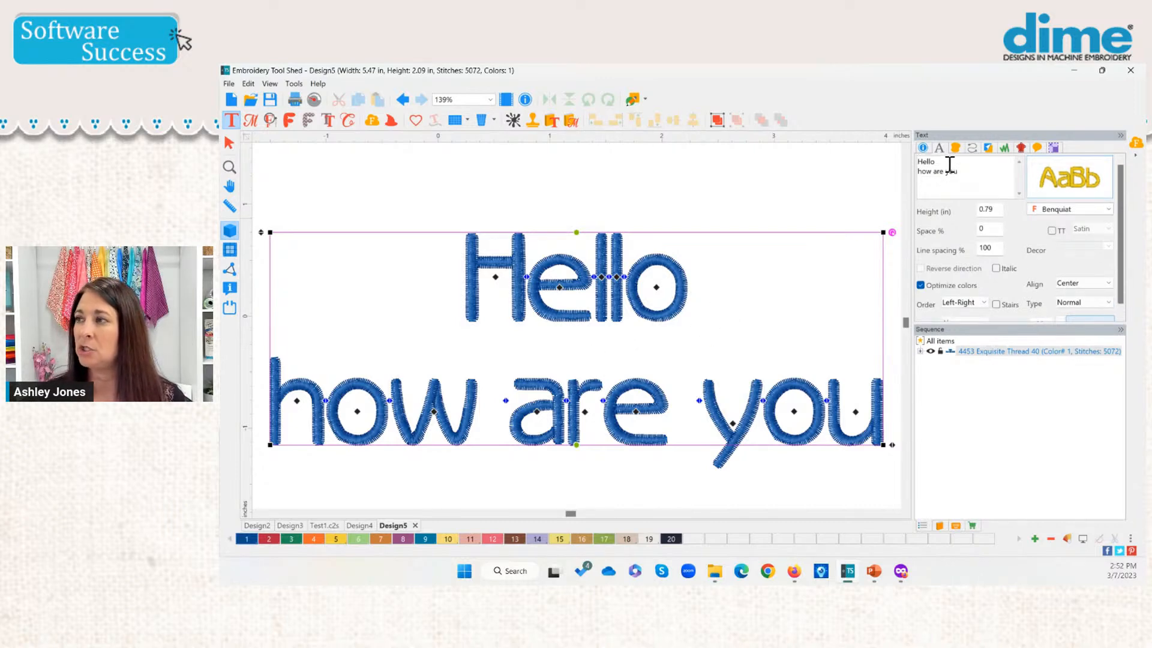
pyautogui.click(946, 160)
pyautogui.press('BackSpace')
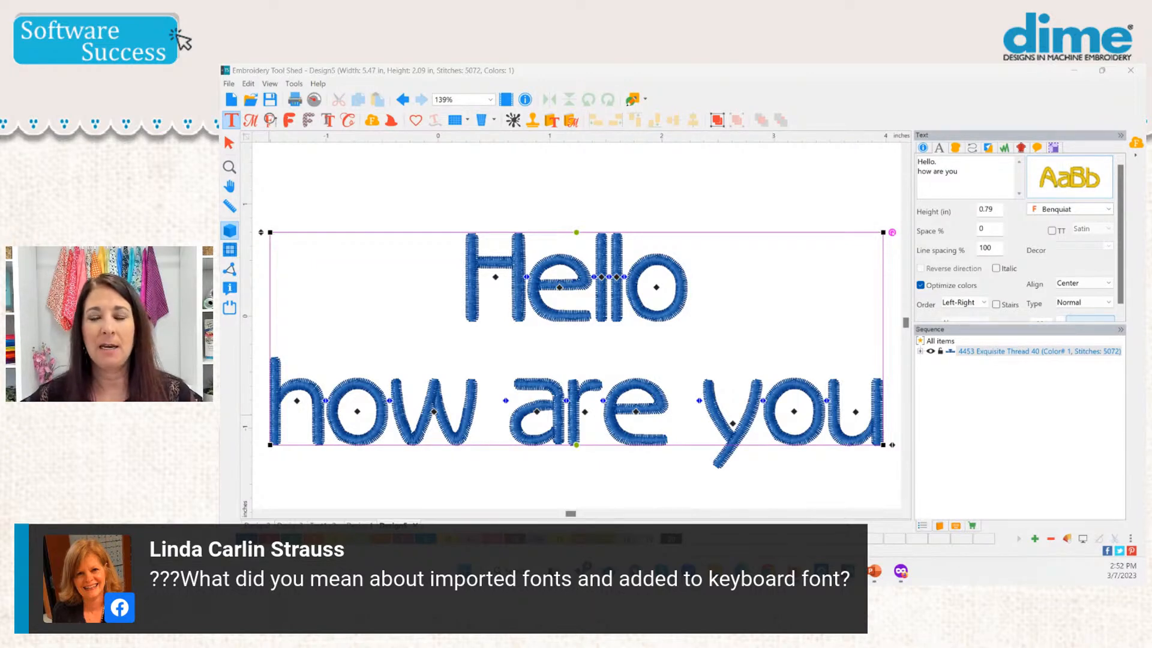
pyautogui.click(294, 87)
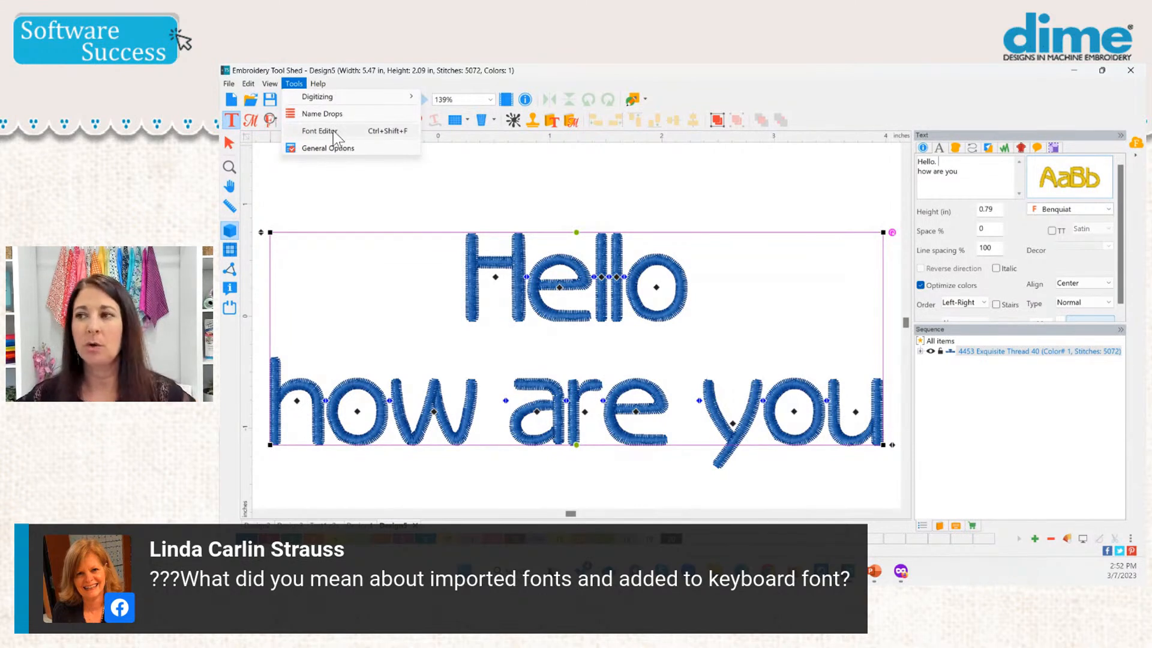
pyautogui.click(336, 135)
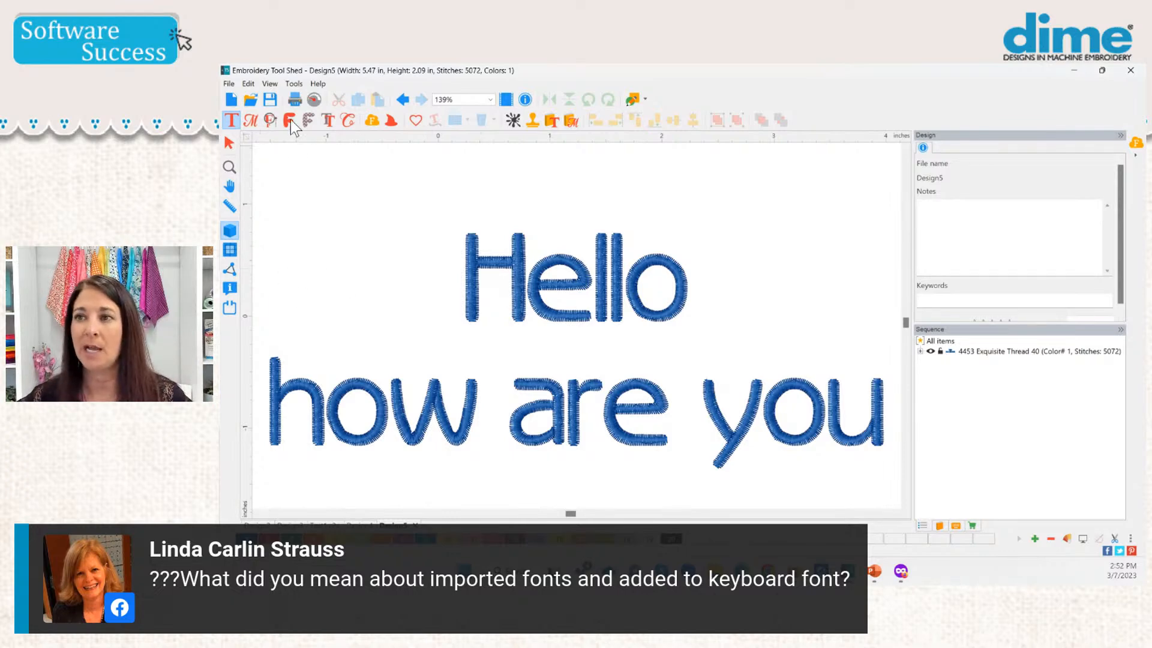
pyautogui.click(295, 85)
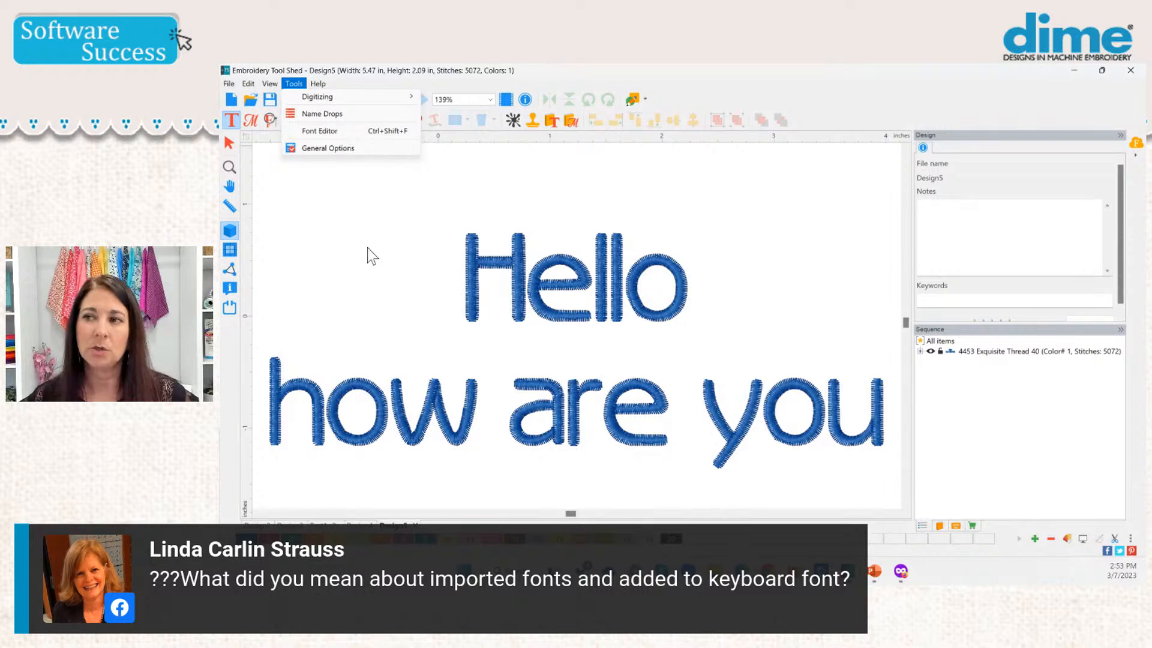
pyautogui.click(367, 250)
pyautogui.click(363, 243)
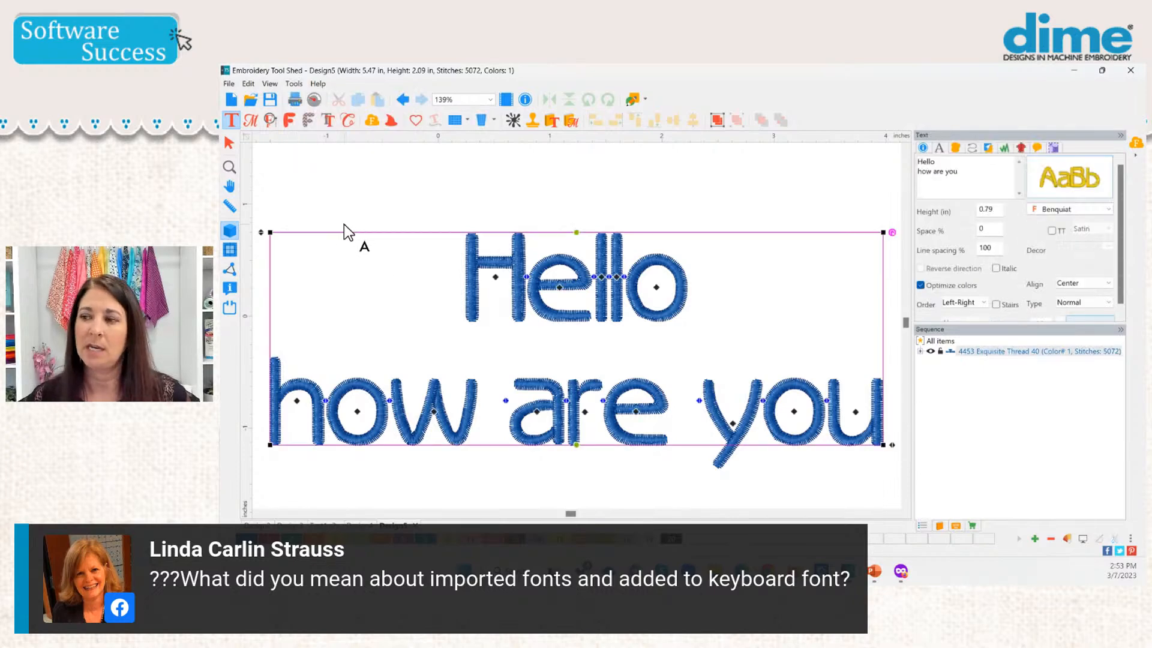
# - Start a new design and open the template library of the Monogram Wizard
pyautogui.click(231, 100)
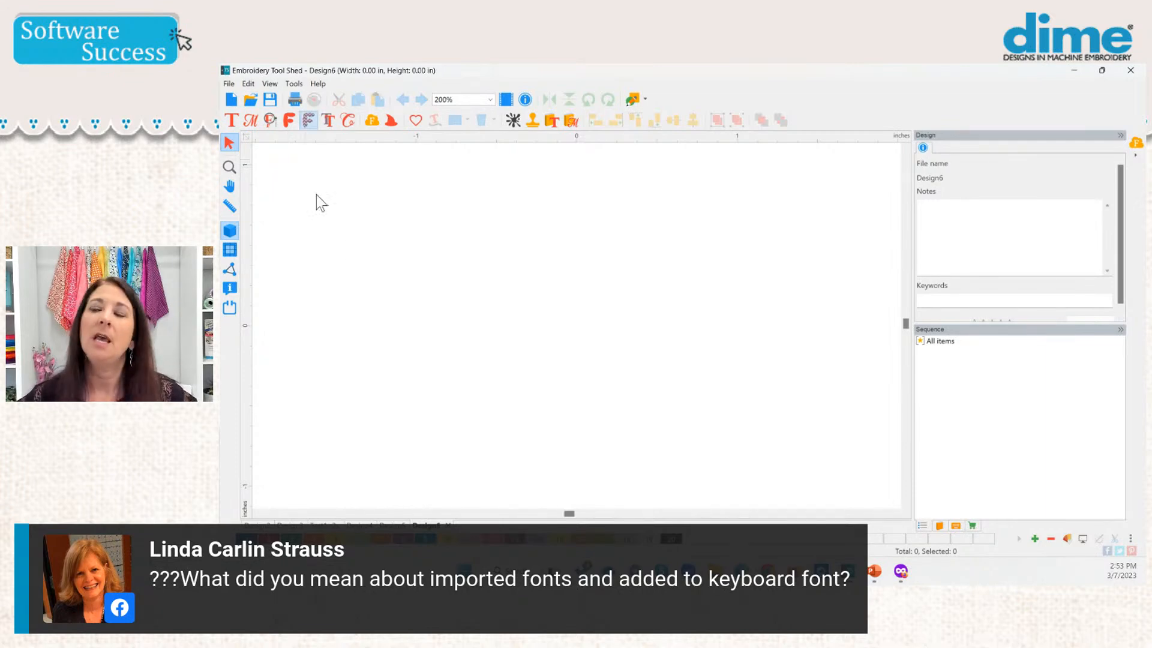
pyautogui.click(392, 121)
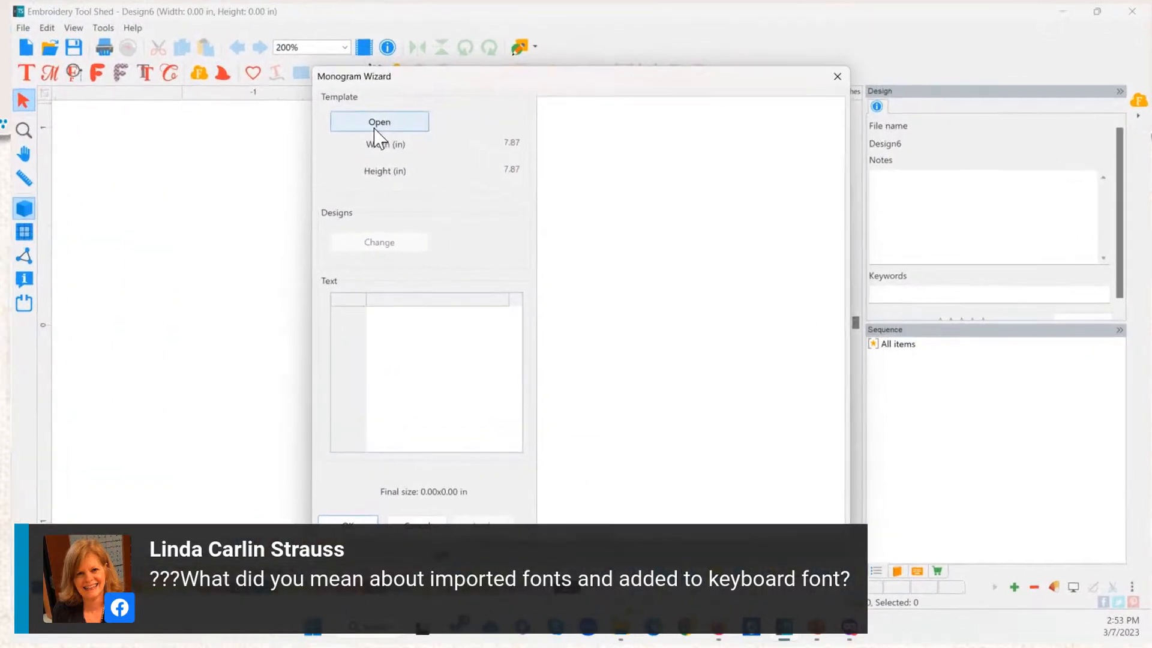
pyautogui.click(387, 123)
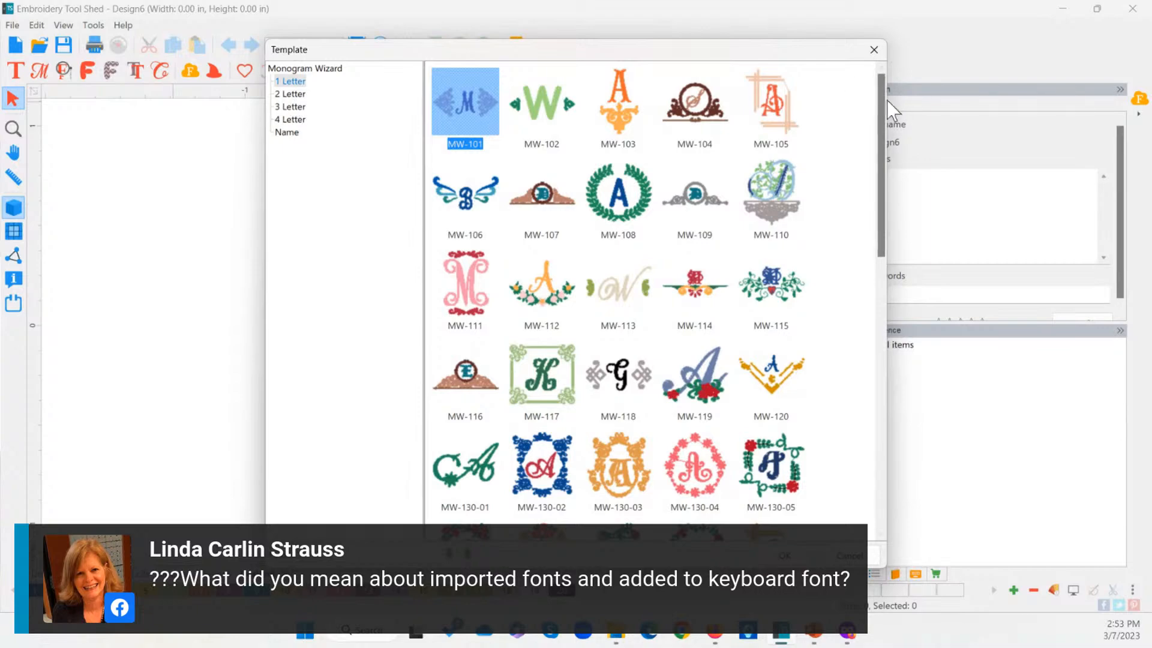
# - Browse the Monogram Wizard templates for one, two, three and four letters and for names
pyautogui.moveTo(879, 124); pyautogui.dragTo(905, 437)
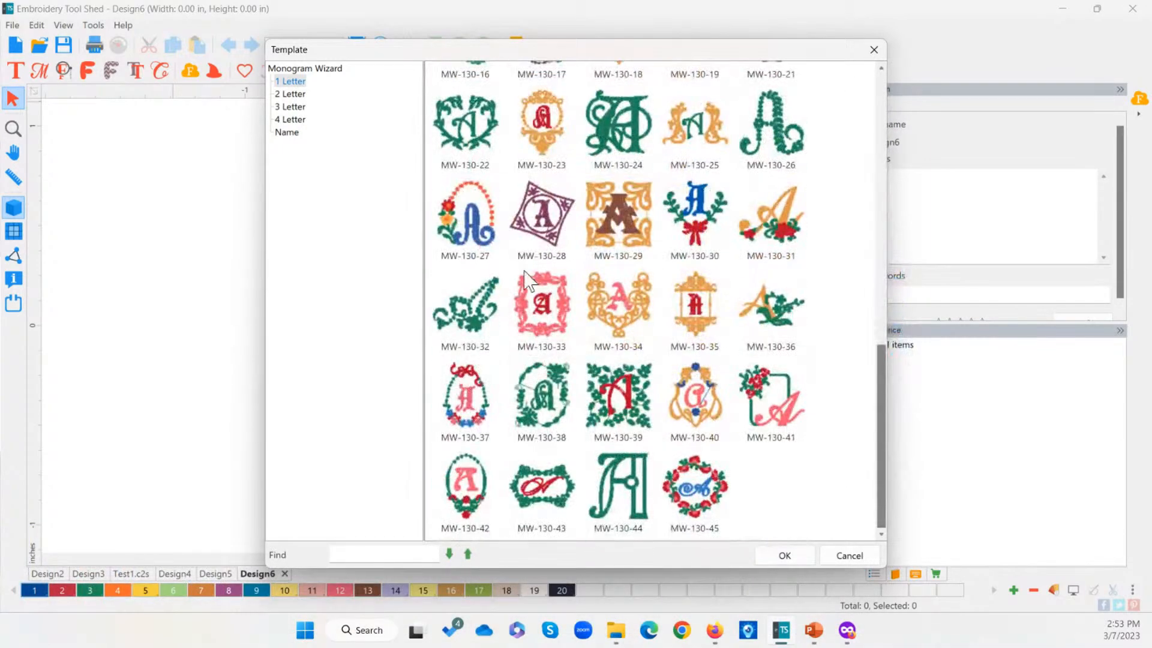
pyautogui.click(290, 94)
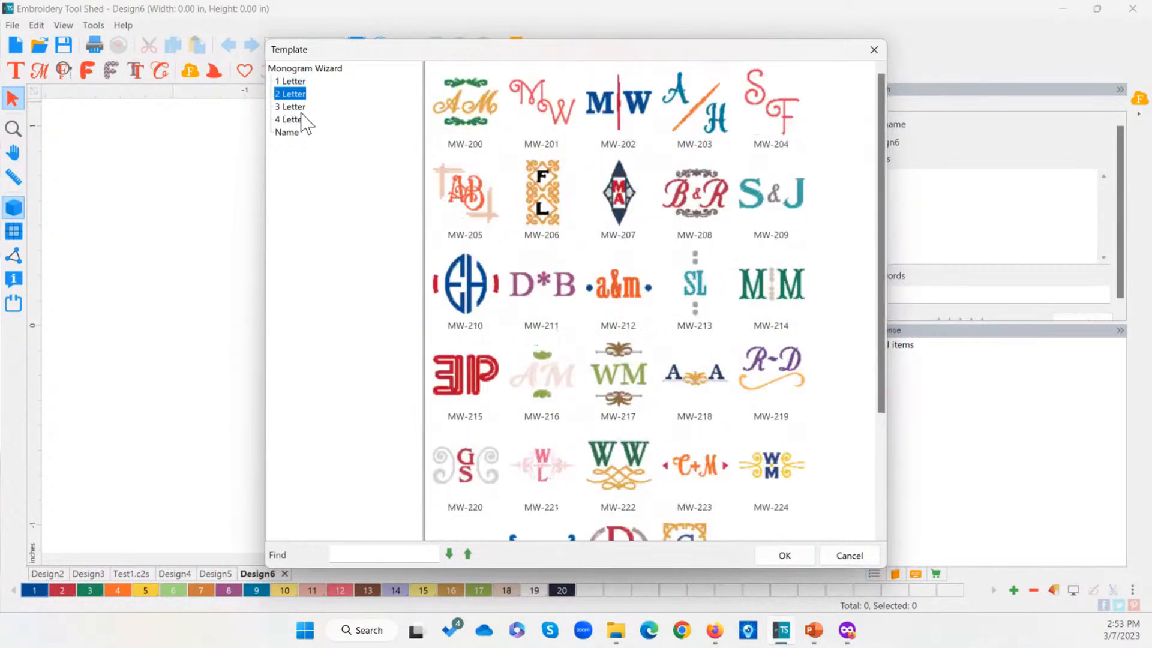
pyautogui.click(293, 107)
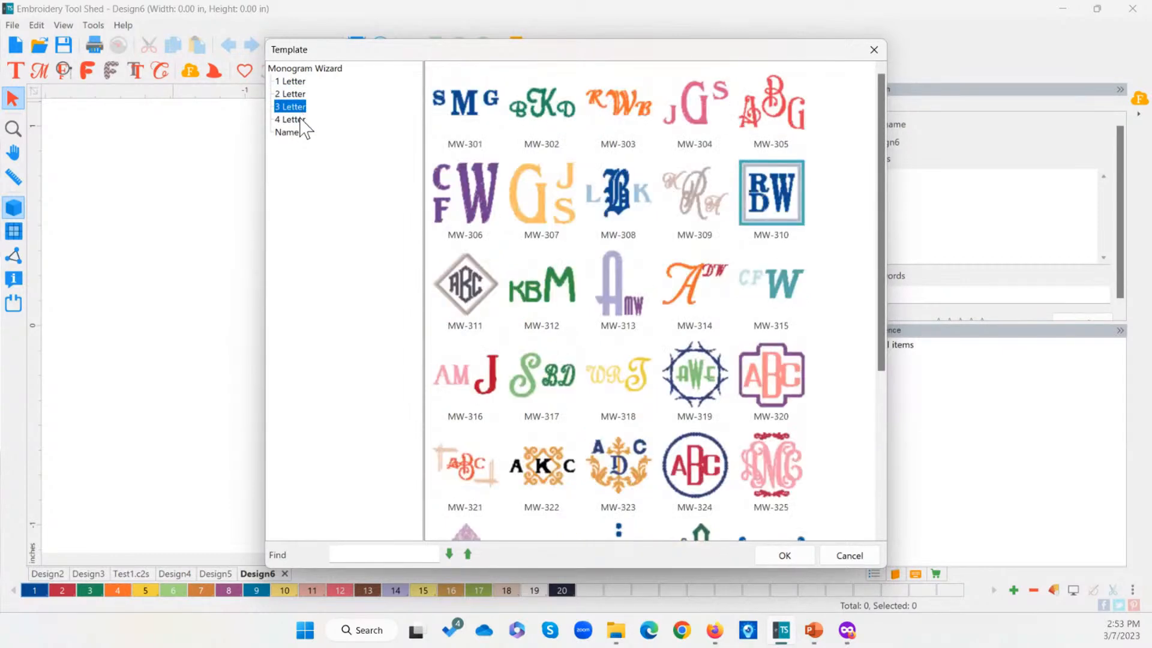
pyautogui.click(290, 120)
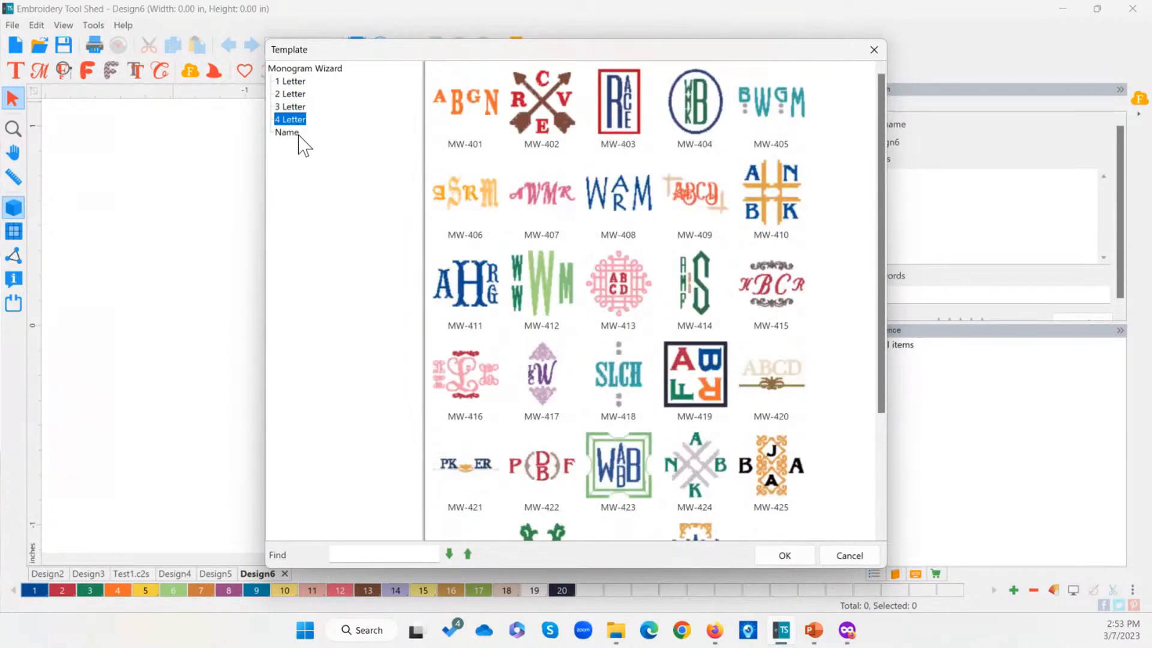
pyautogui.click(286, 133)
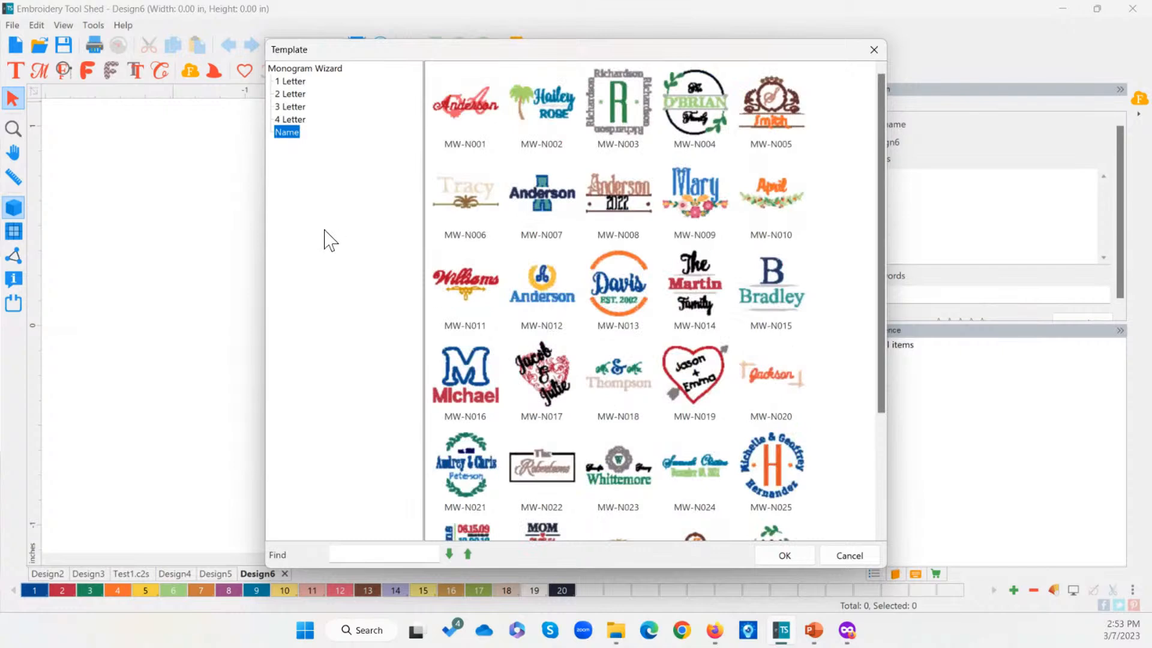
# - Load the four-letter template MW-418 into the Monogram Wizard
pyautogui.click(300, 119)
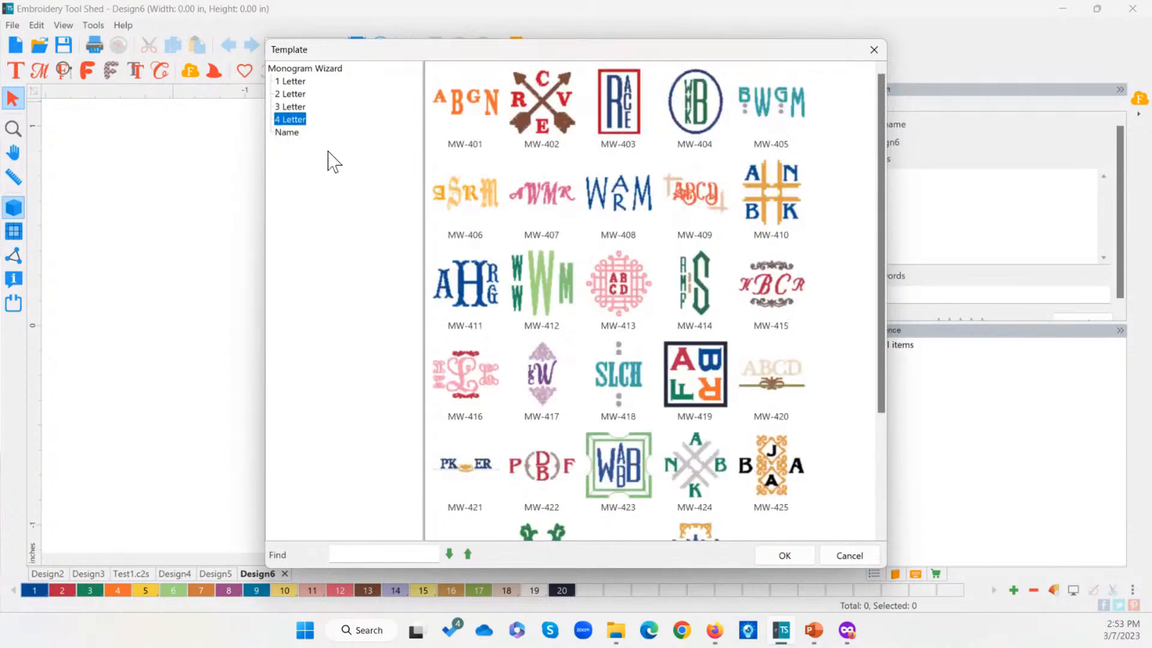
pyautogui.click(523, 105)
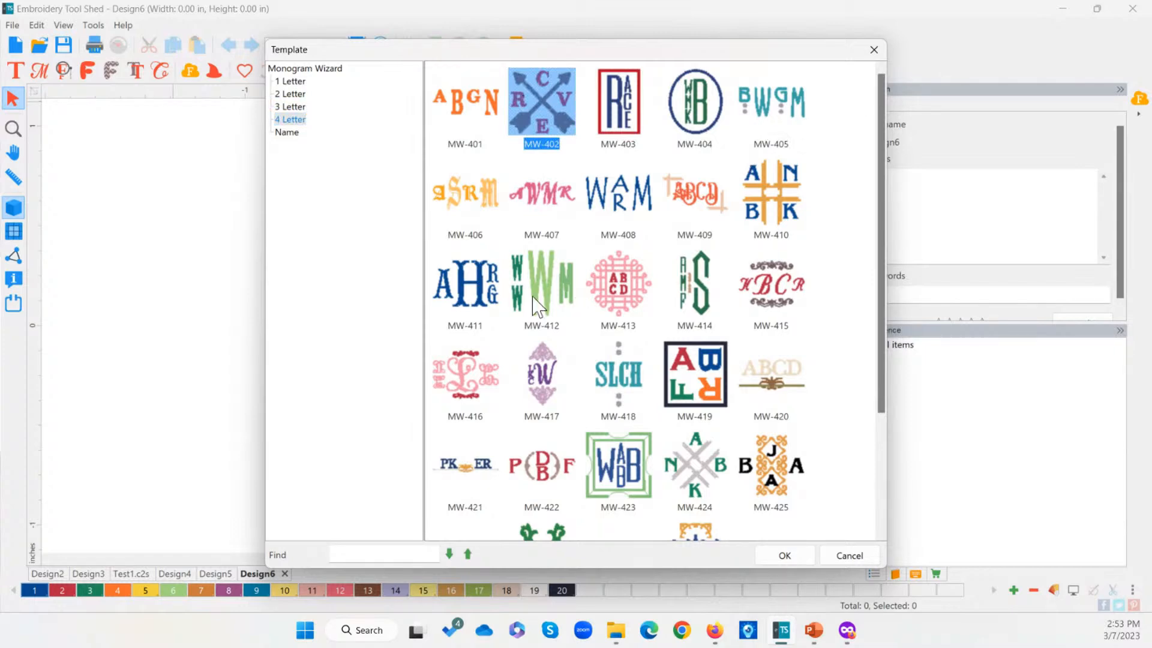
pyautogui.click(467, 373)
pyautogui.scroll(-1, 600, 360)
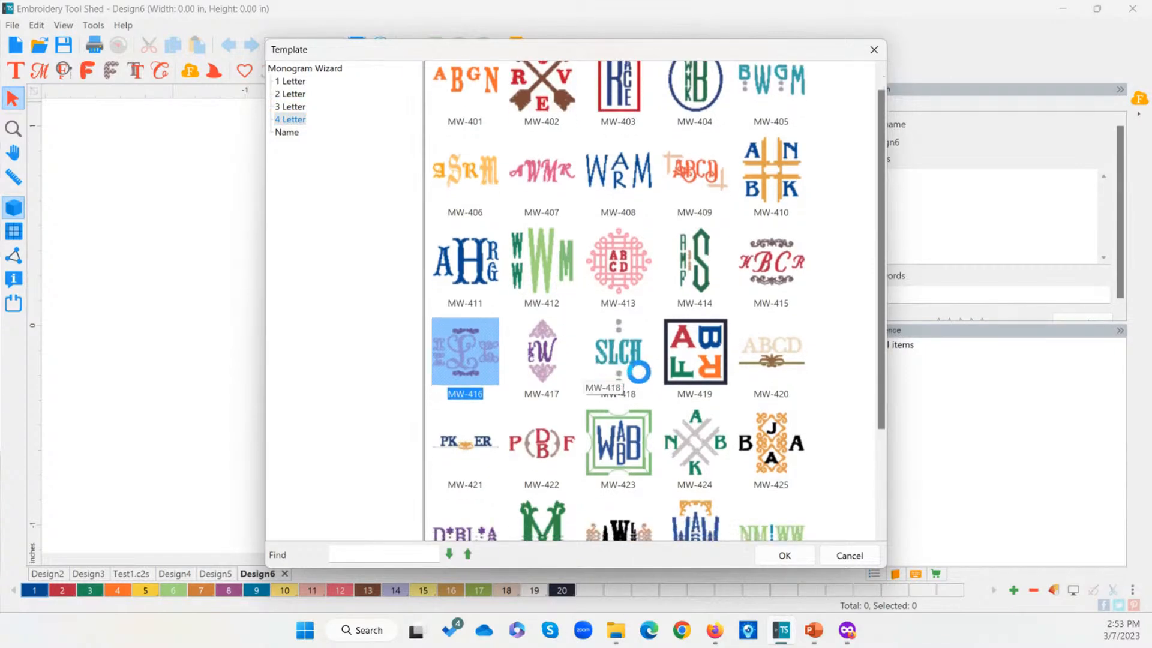
pyautogui.doubleClick(616, 347)
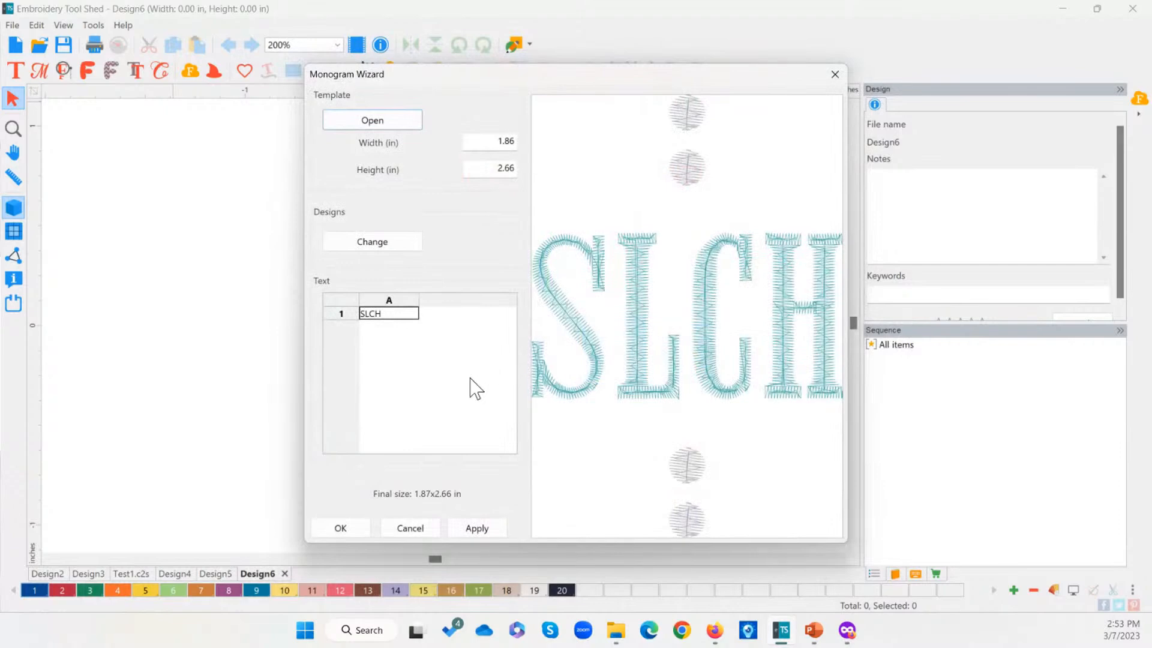
# - Preview the MW-418 template with only three initials, and again with the four letters PAMH
pyautogui.click(391, 314)
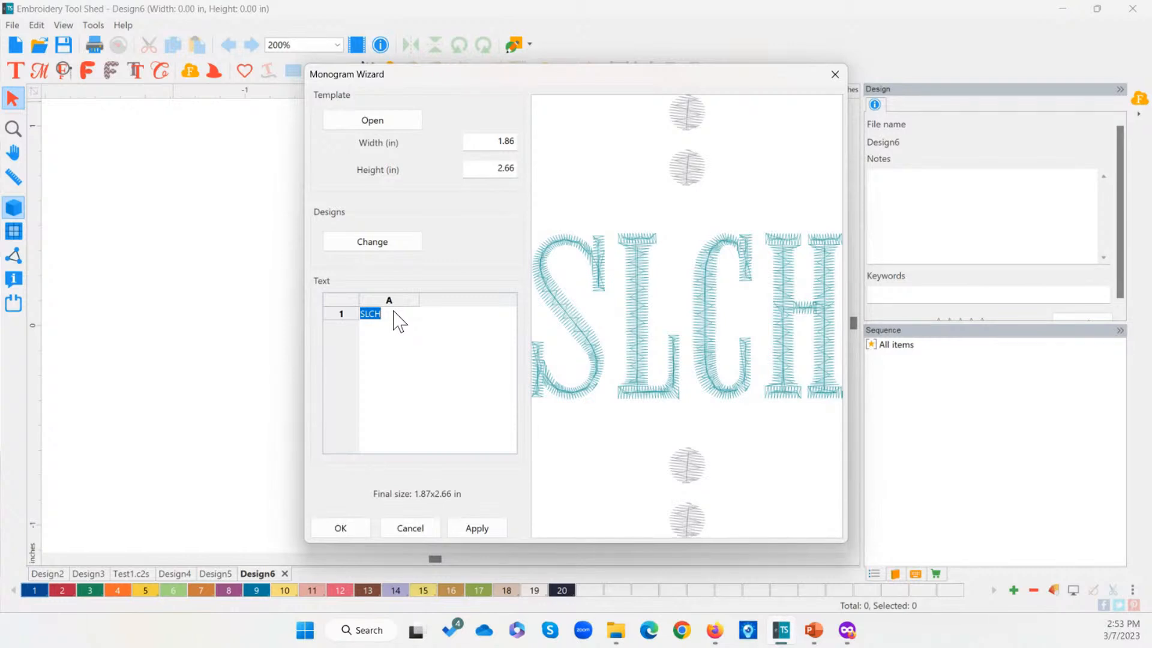
pyautogui.write('PAM')
pyautogui.click(486, 526)
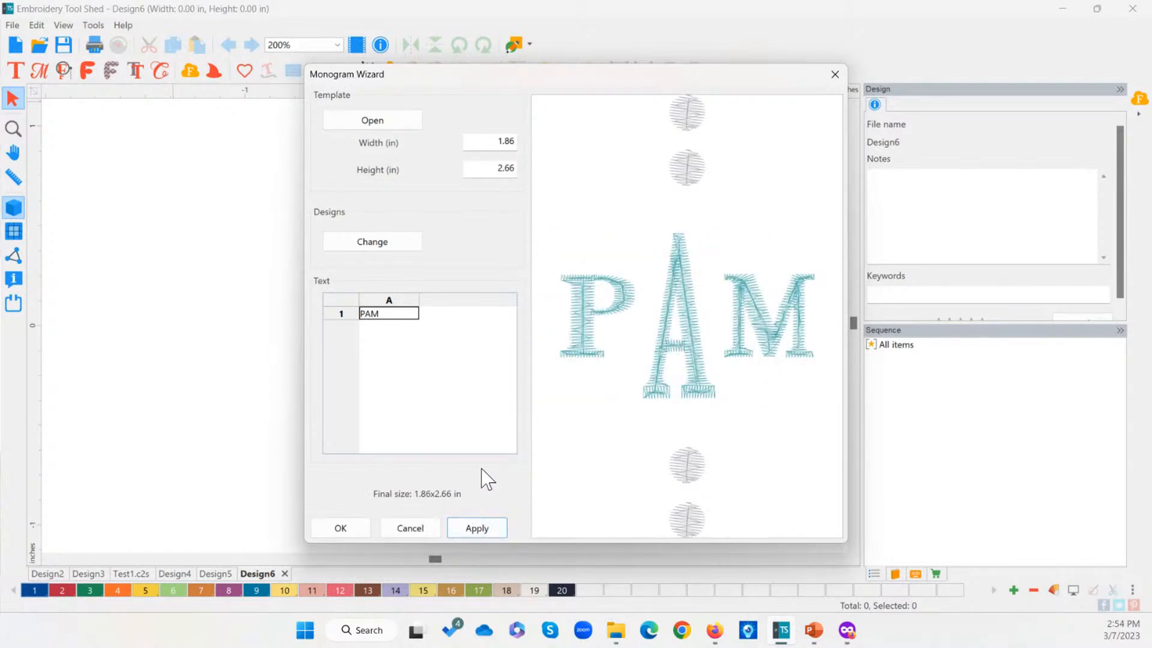
pyautogui.click(385, 317)
pyautogui.write('PAM')
pyautogui.click(480, 527)
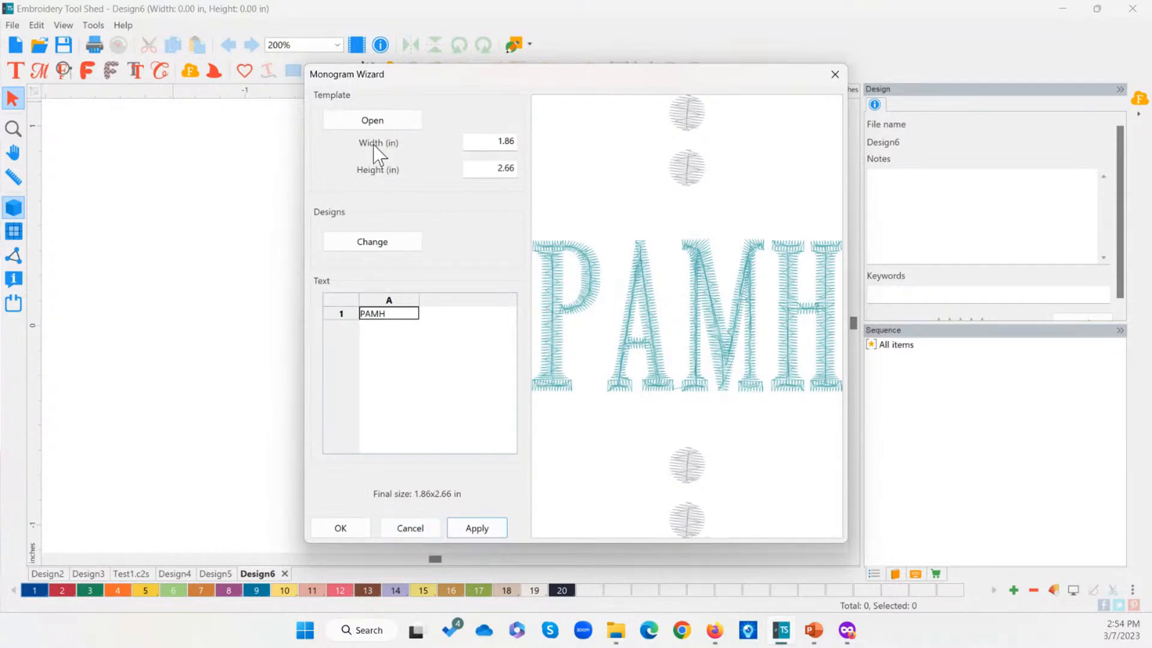
# - Replace the template with the four-letter crossed-arrows design MW-402 and go through its four letter entries
pyautogui.click(375, 123)
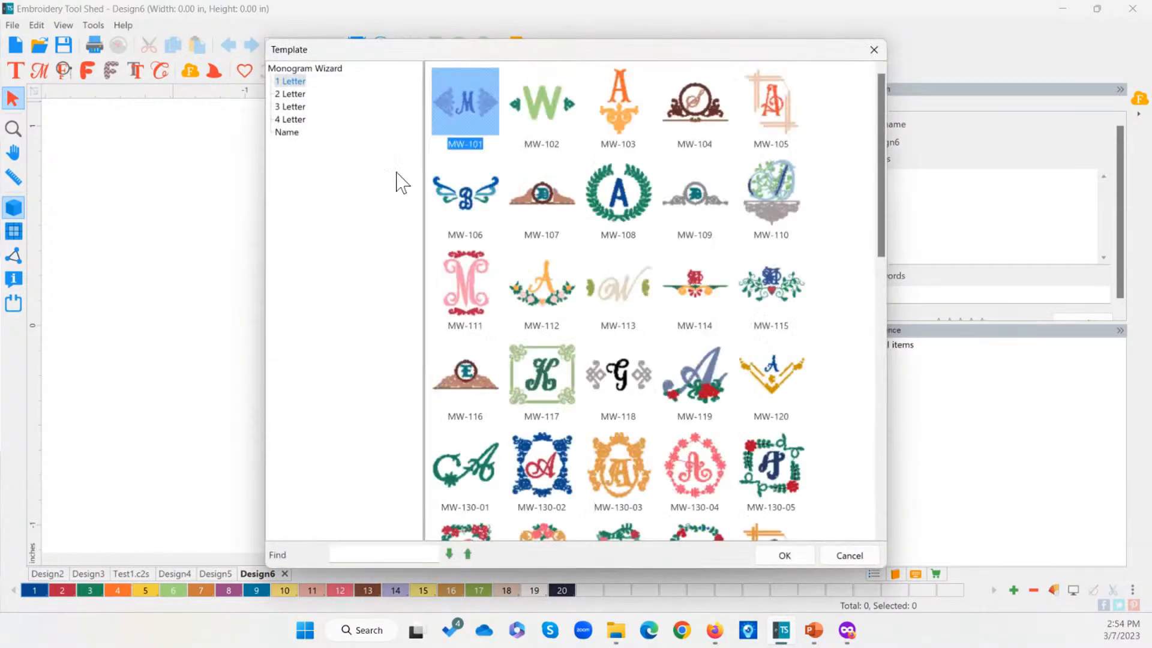
pyautogui.click(288, 118)
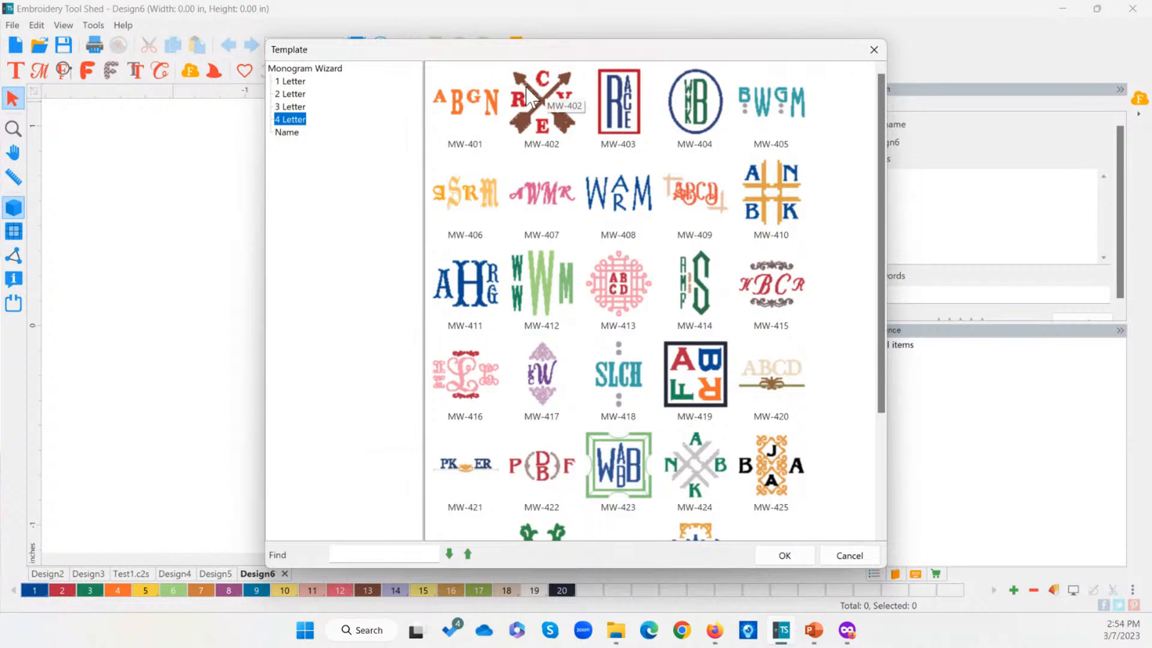
pyautogui.doubleClick(525, 94)
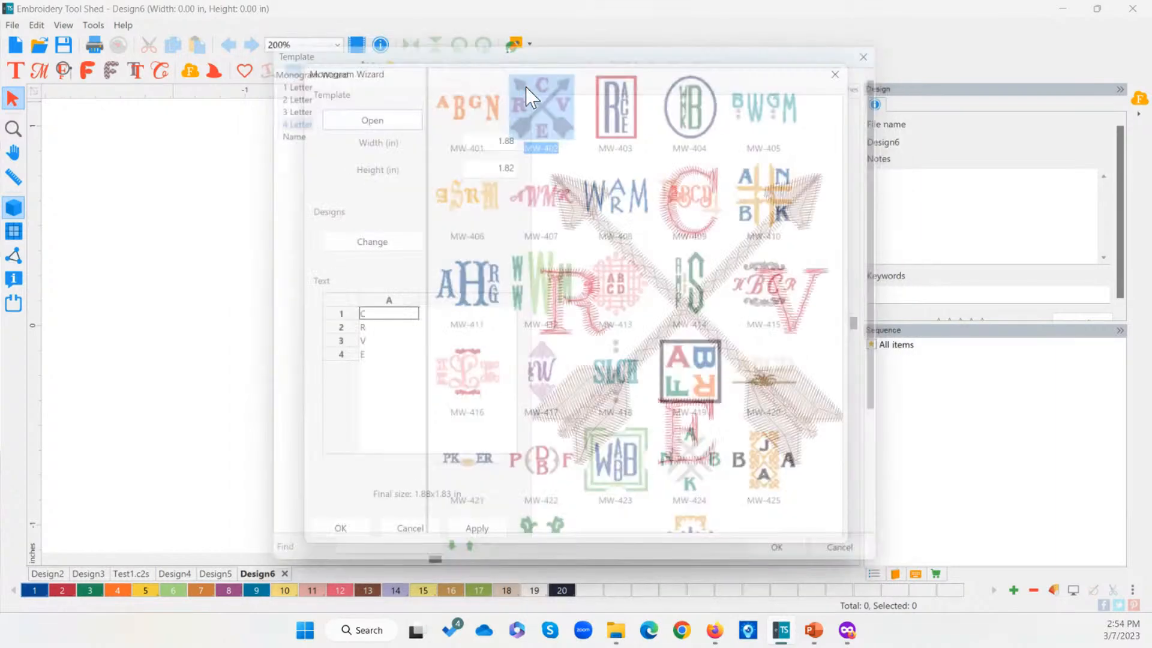
pyautogui.press('Down')
pyautogui.press('Down')
pyautogui.press('Down')
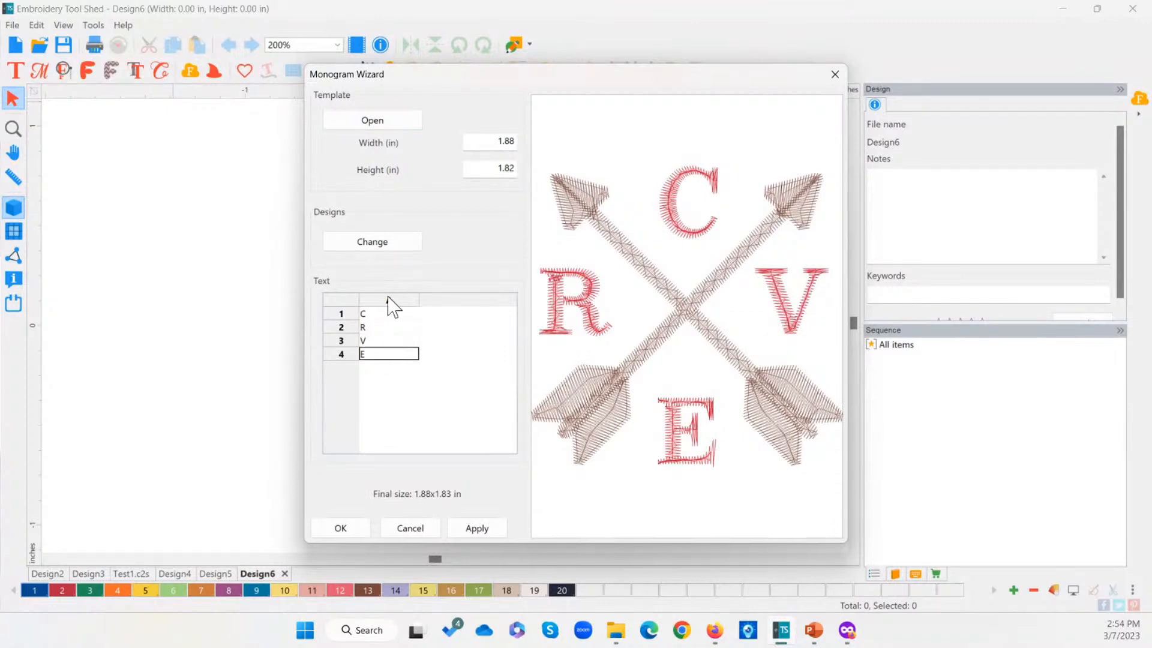
# - Replace the four monogram letters with p, a, m and h, one per row, and update the preview
pyautogui.click(368, 315)
pyautogui.press('BackSpace')
pyautogui.write('p')
pyautogui.click(378, 329)
pyautogui.press('BackSpace')
pyautogui.write('a')
pyautogui.click(380, 342)
pyautogui.press('BackSpace')
pyautogui.write('m')
pyautogui.click(378, 355)
pyautogui.press('BackSpace')
pyautogui.write('h')
pyautogui.click(471, 528)
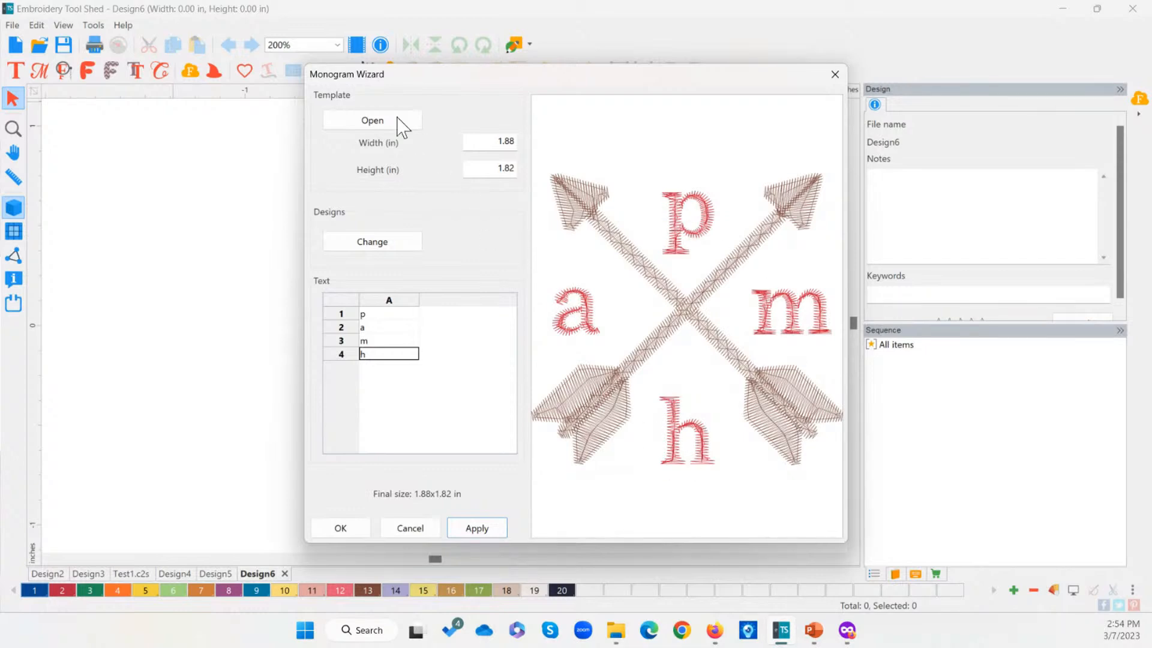
# - Accept the crossed-arrows monogram and place it in the new design
pyautogui.click(497, 142)
pyautogui.click(481, 525)
pyautogui.click(355, 537)
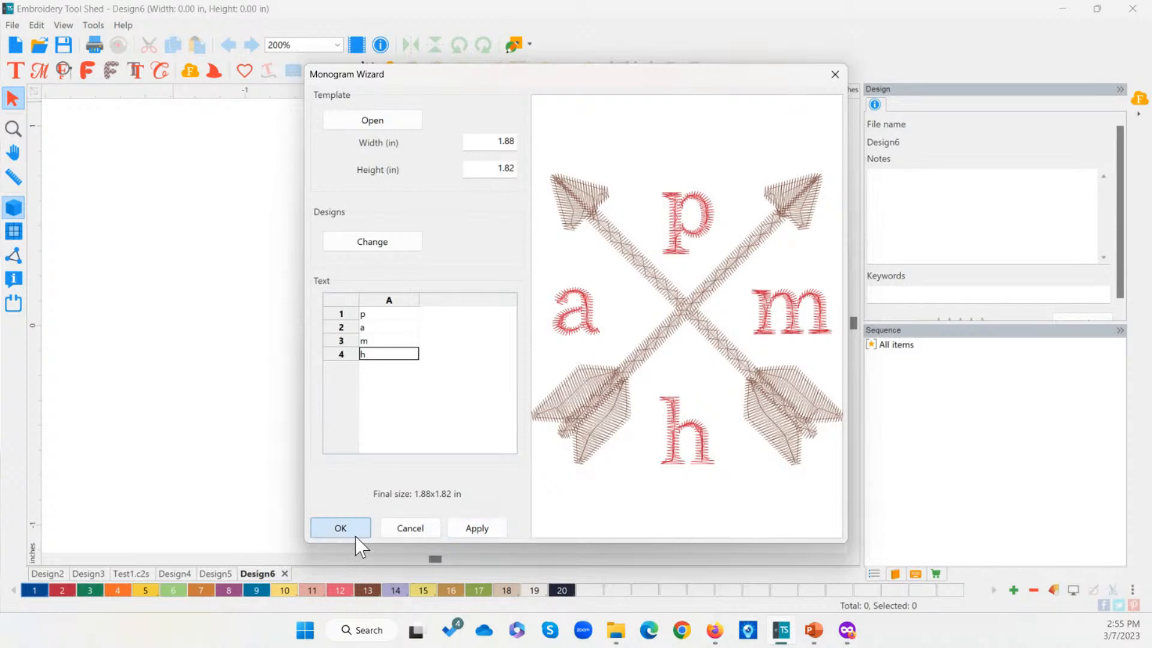
pyautogui.click(130, 273)
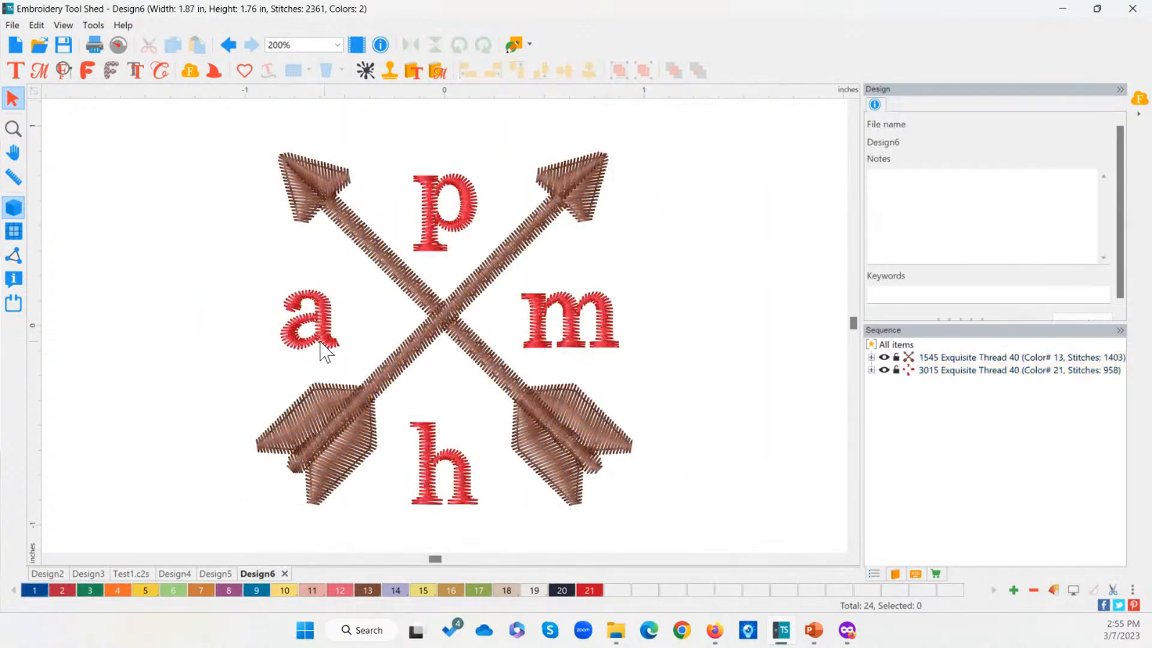
# - Change the letter a beside the crossed arrows to e and apply the new text
pyautogui.click(332, 335)
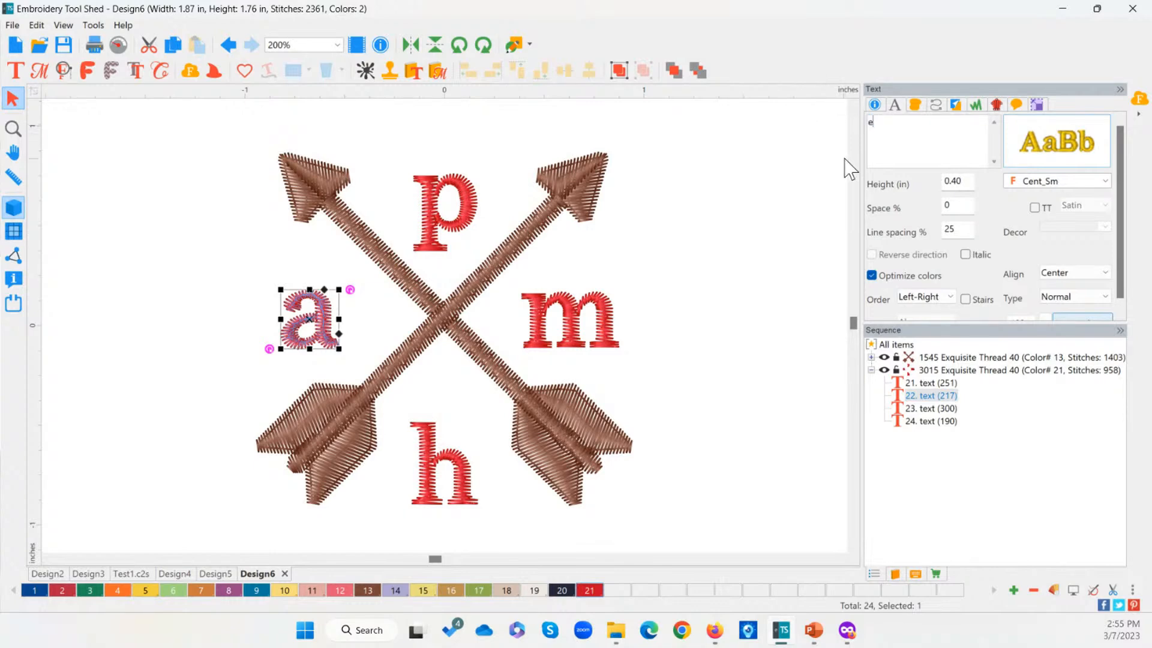
pyautogui.click(1076, 316)
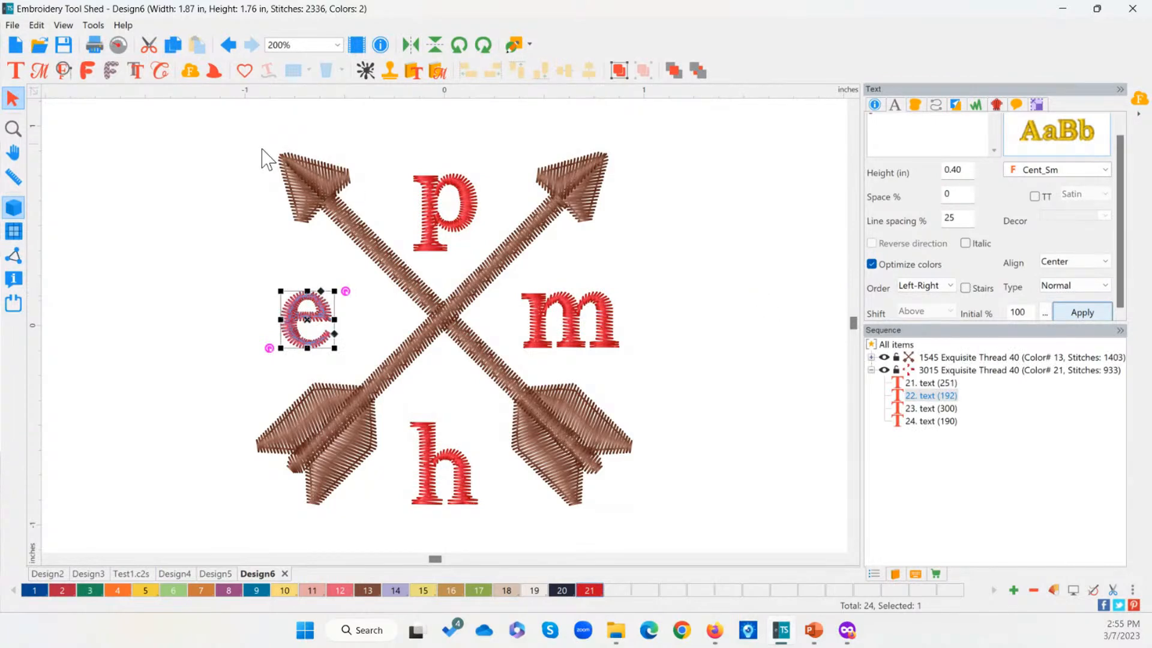
# - Start a new design and load the Name template MW-N004 in the Monogram Wizard
pyautogui.click(15, 45)
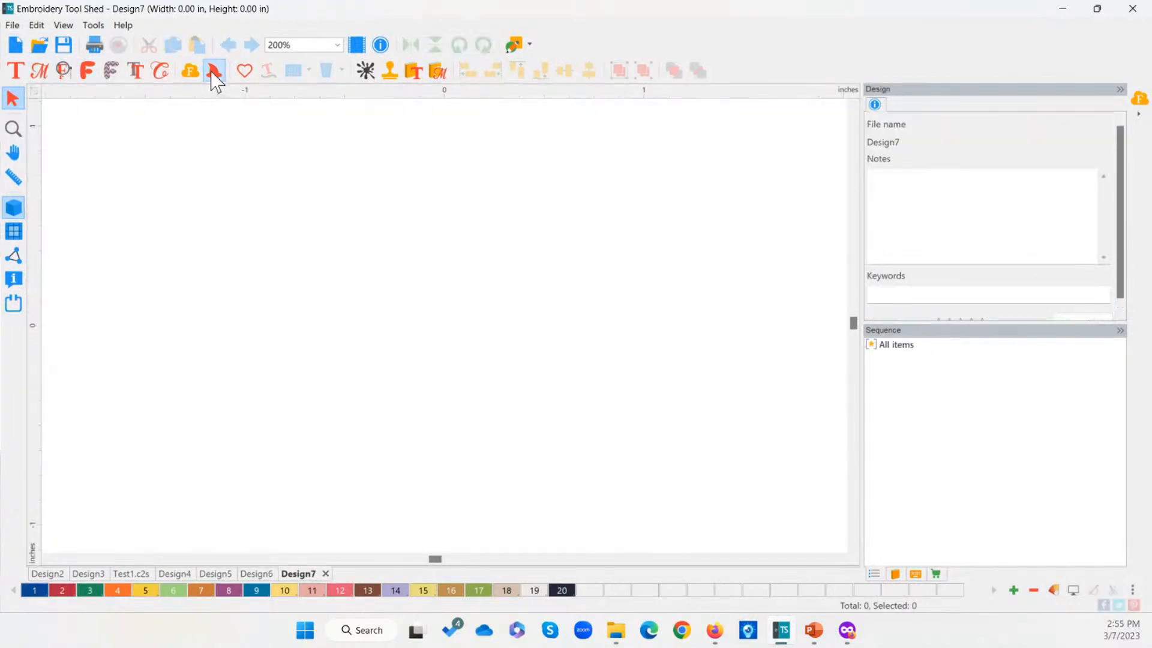
pyautogui.click(213, 73)
pyautogui.click(375, 120)
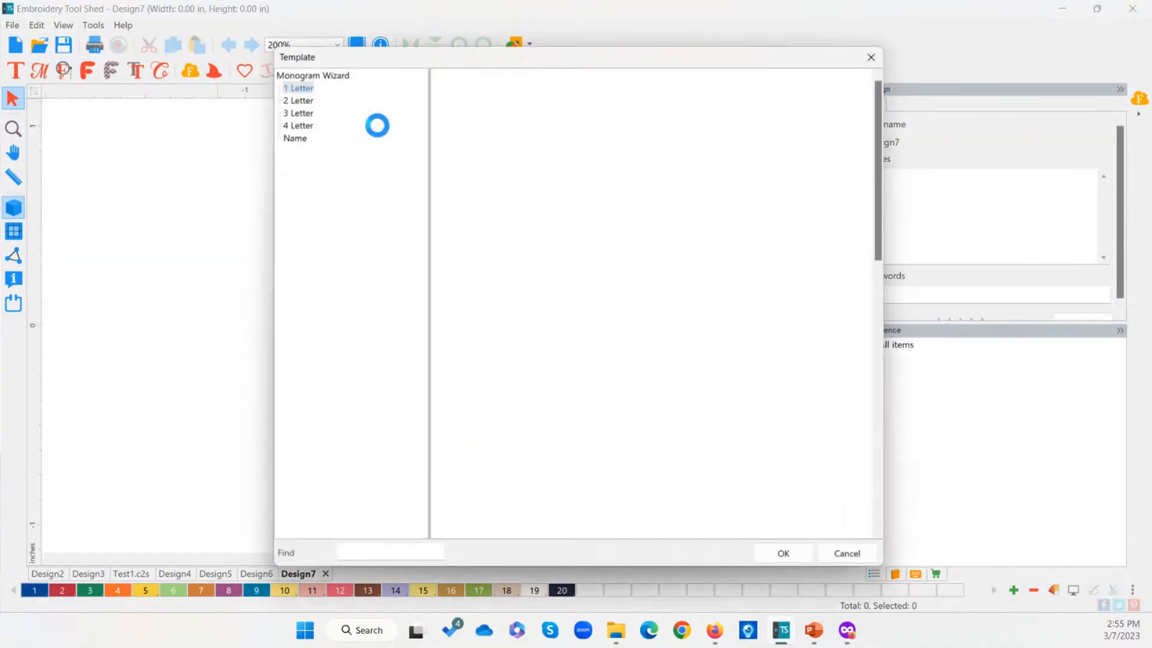
pyautogui.click(288, 133)
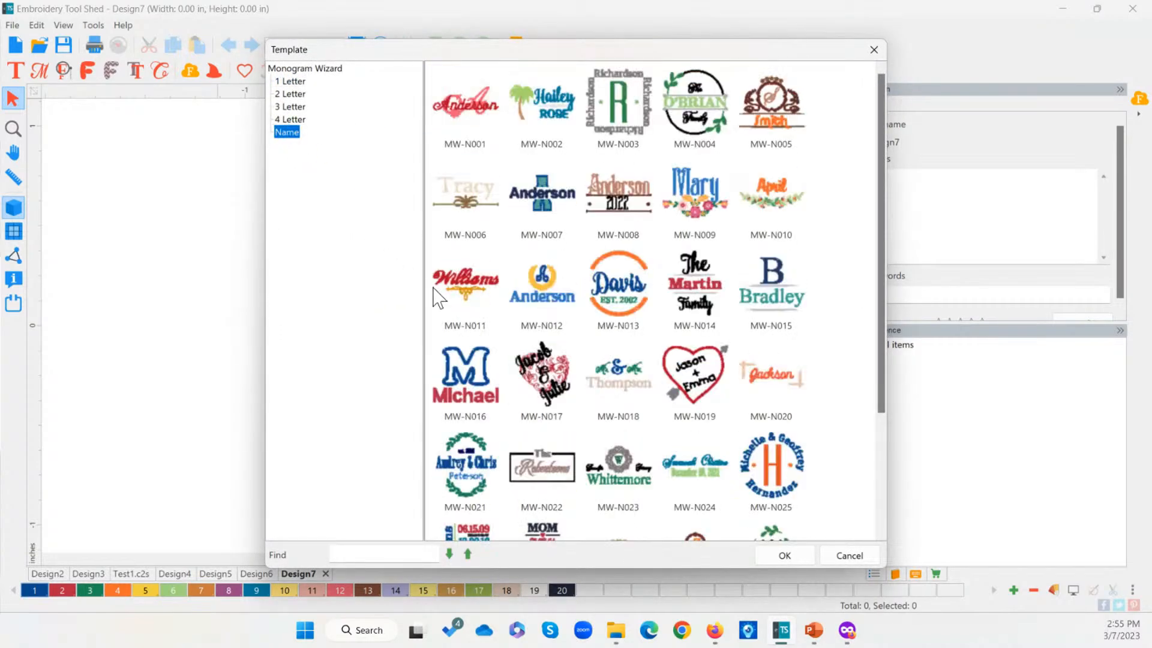
pyautogui.doubleClick(690, 101)
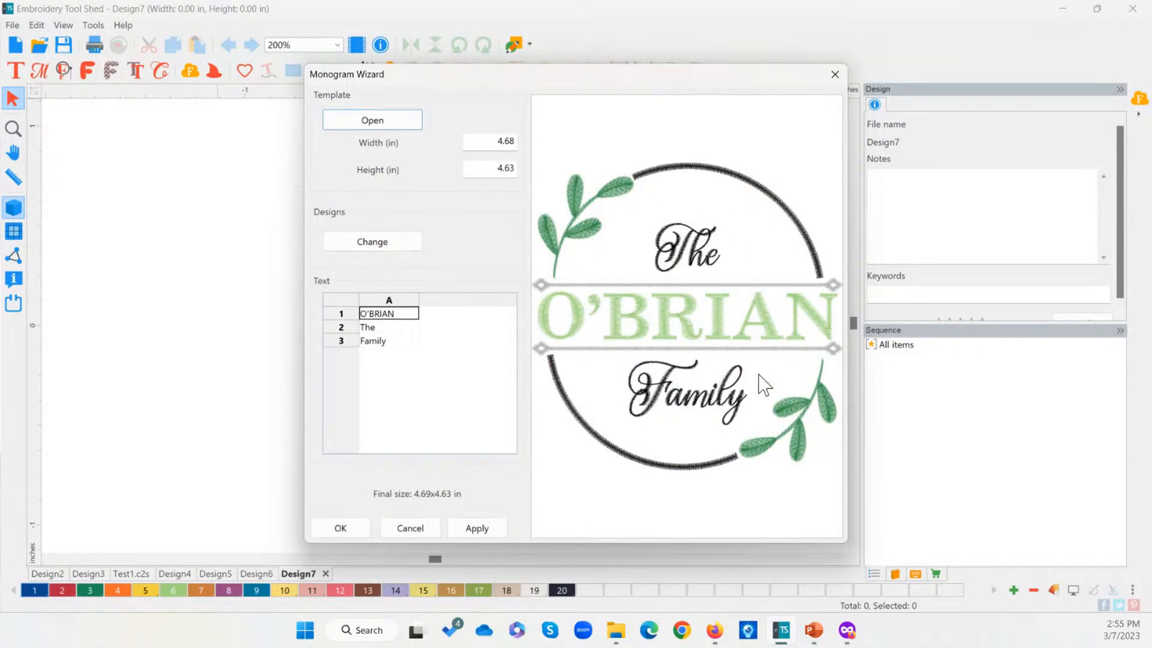
# - Set the three text rows to ST. PATRICKS, Happy and Day, update the preview and place the monogram in the design
pyautogui.doubleClick(398, 314)
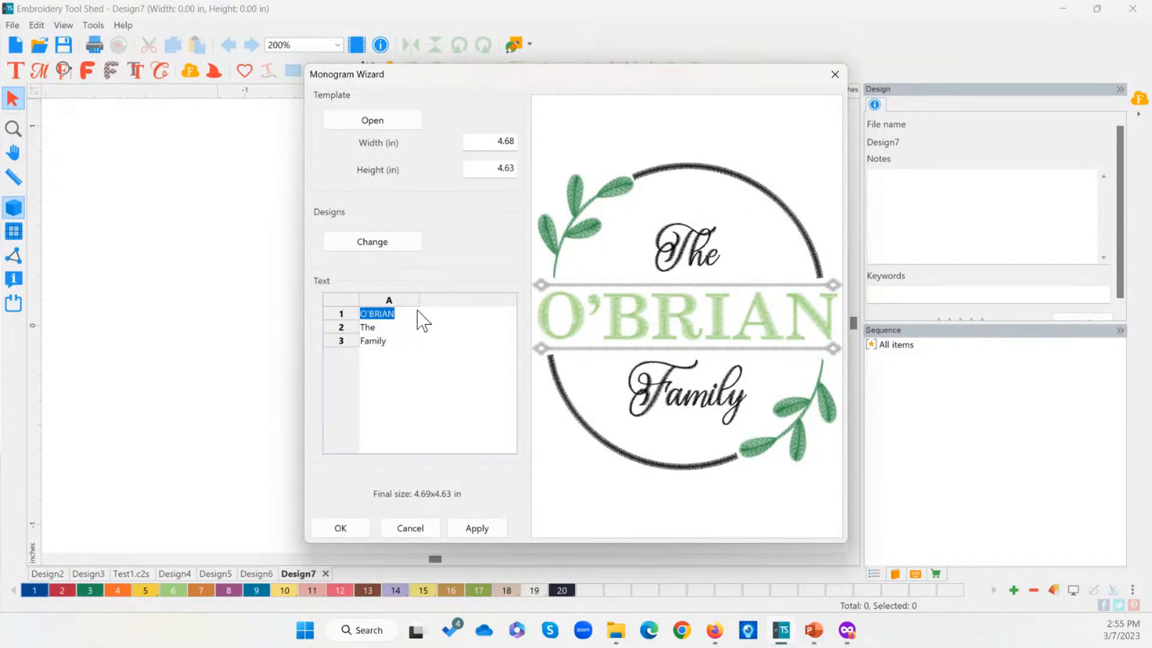
pyautogui.write('ST. PATRICKS')
pyautogui.click(379, 332)
pyautogui.doubleClick(384, 328)
pyautogui.write('Happy')
pyautogui.click(414, 342)
pyautogui.write('Day')
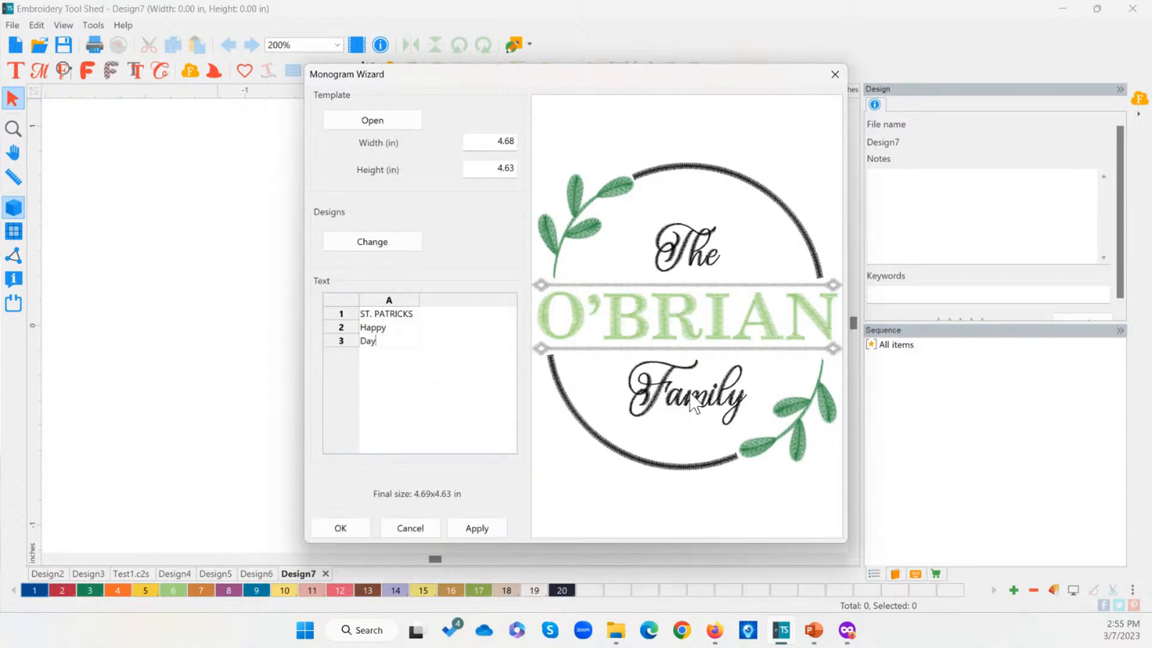
pyautogui.click(478, 530)
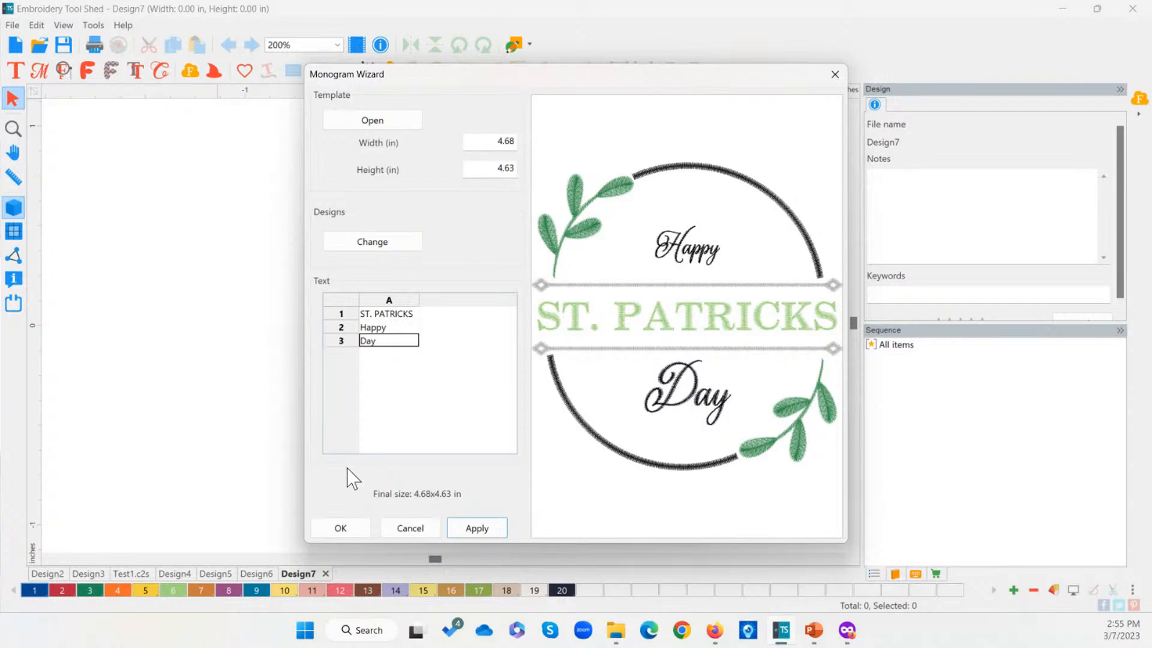
pyautogui.click(342, 526)
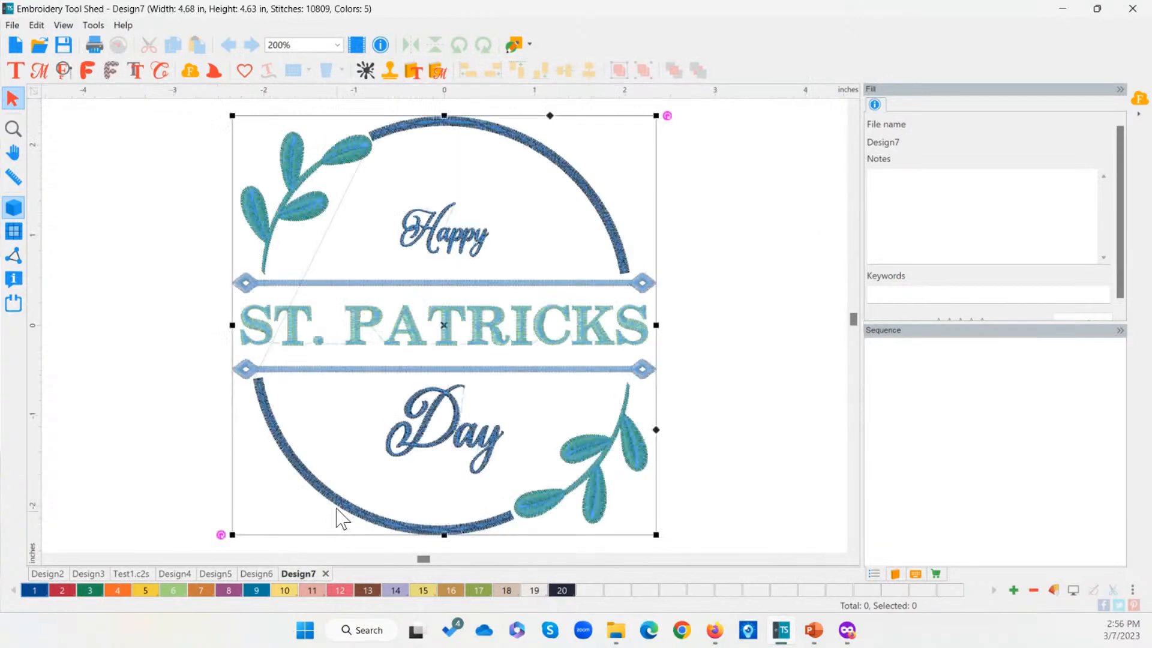
pyautogui.click(577, 213)
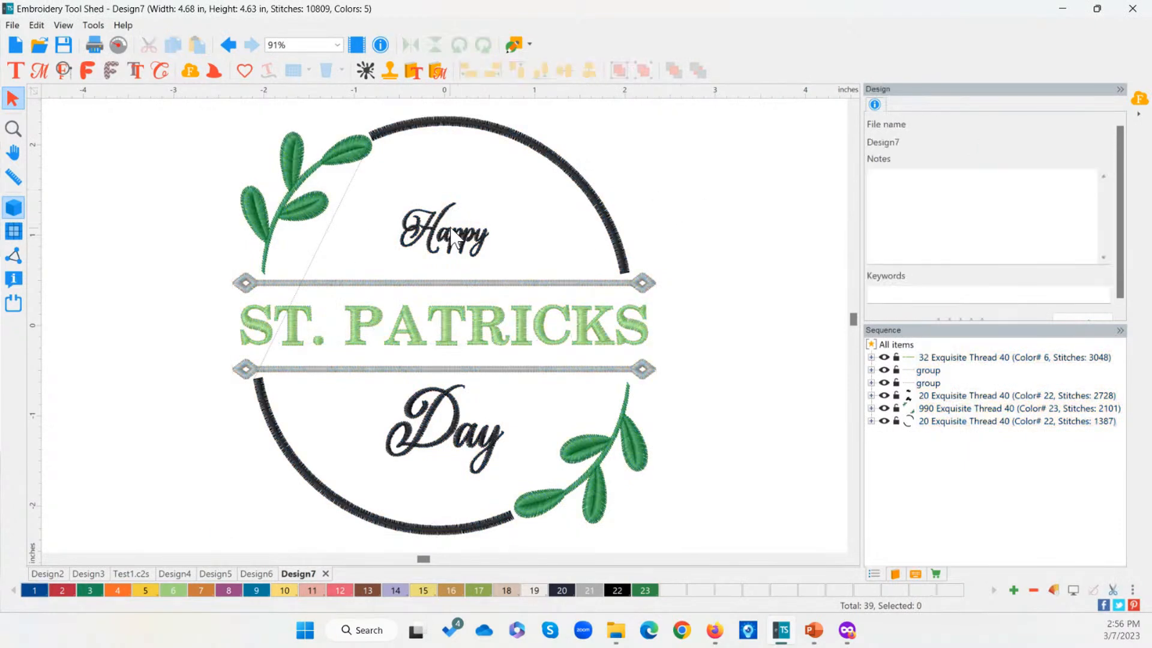
# - Change the font of Happy to Com_Masbro, enlarge the word and centre it above the ST. PATRICKS line
pyautogui.click(456, 237)
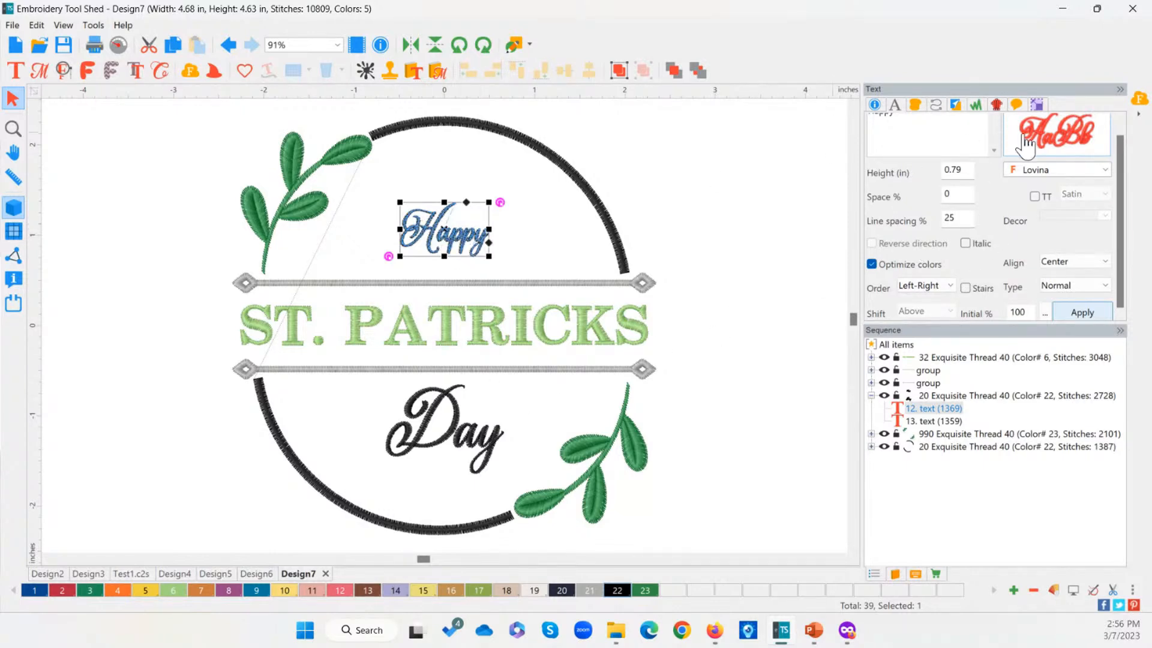
pyautogui.scroll(1, 1124, 153)
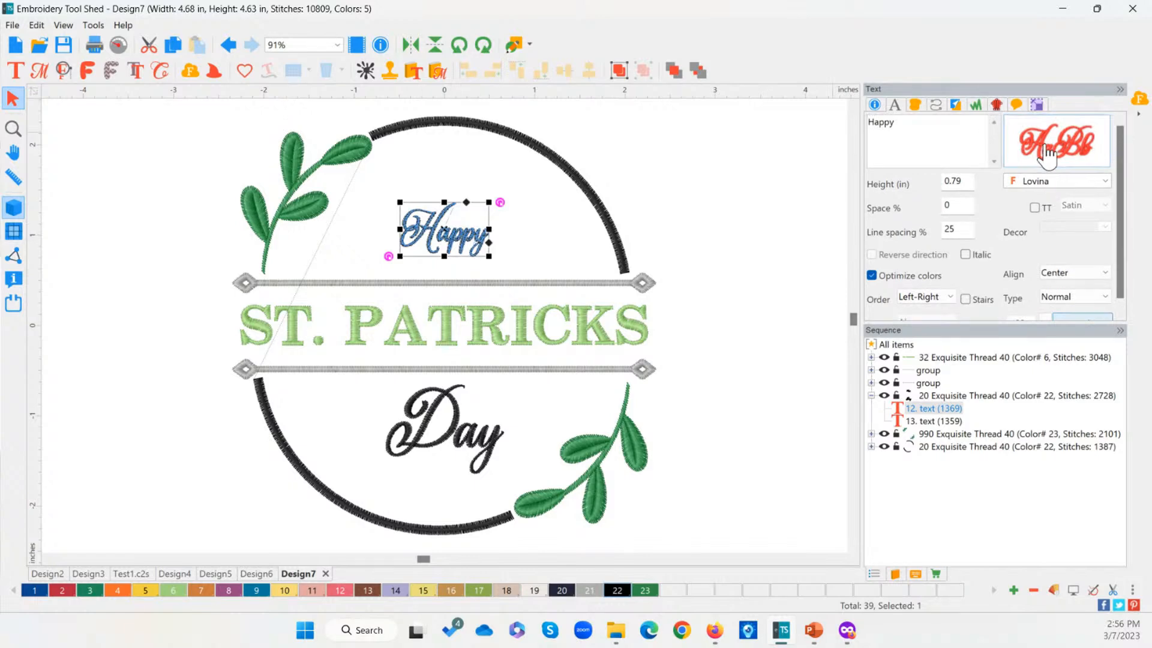
pyautogui.click(1049, 153)
pyautogui.scroll(-1, 606, 456)
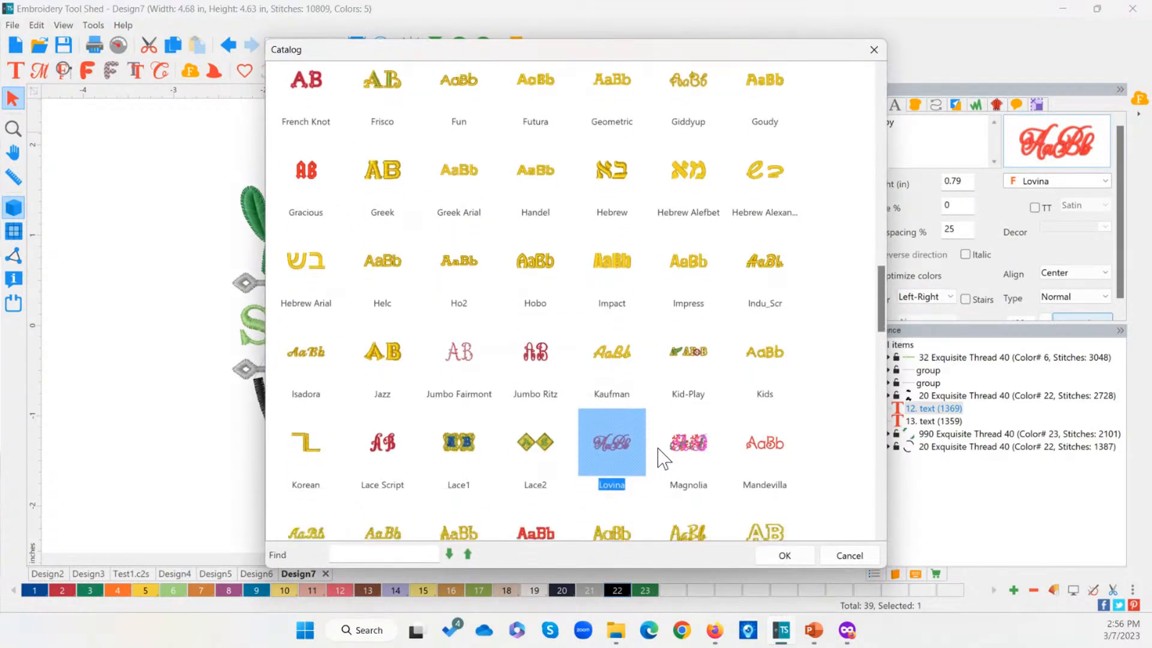
pyautogui.moveTo(880, 289); pyautogui.dragTo(880, 192)
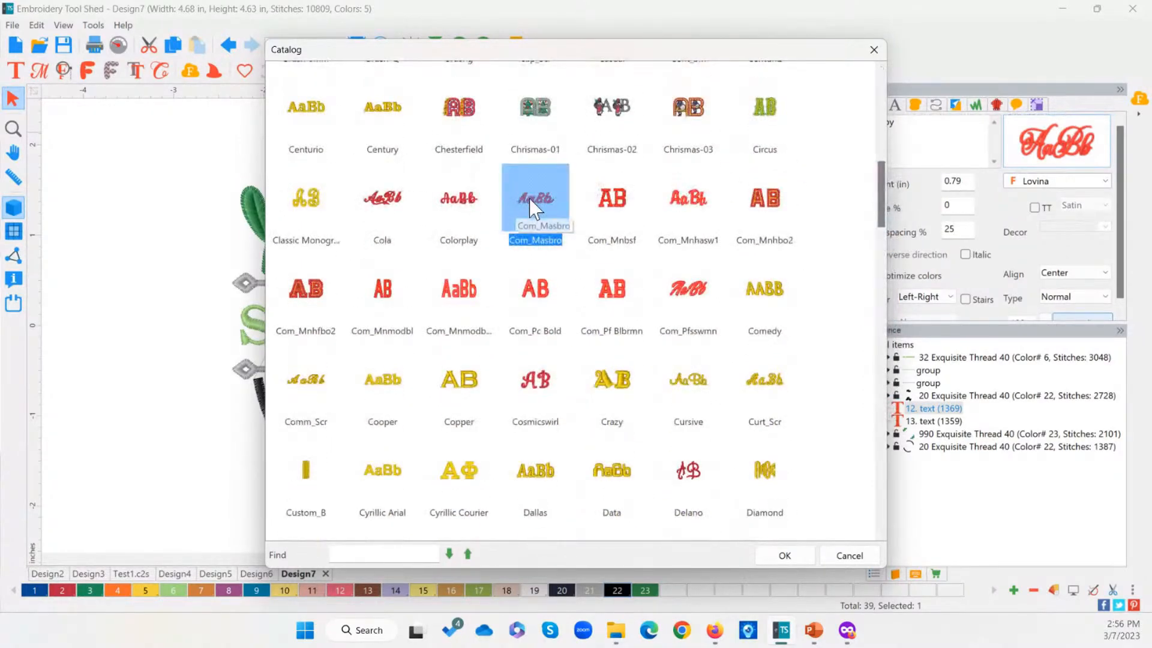
pyautogui.doubleClick(528, 207)
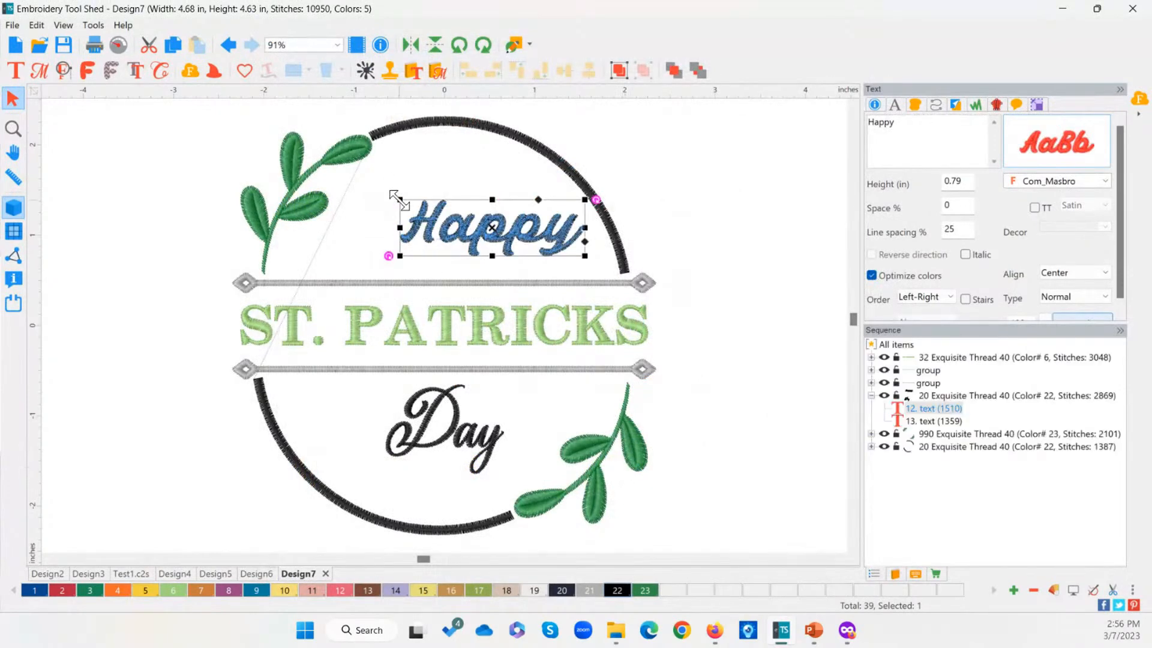
pyautogui.moveTo(391, 191); pyautogui.dragTo(367, 154)
pyautogui.moveTo(452, 251); pyautogui.dragTo(427, 245)
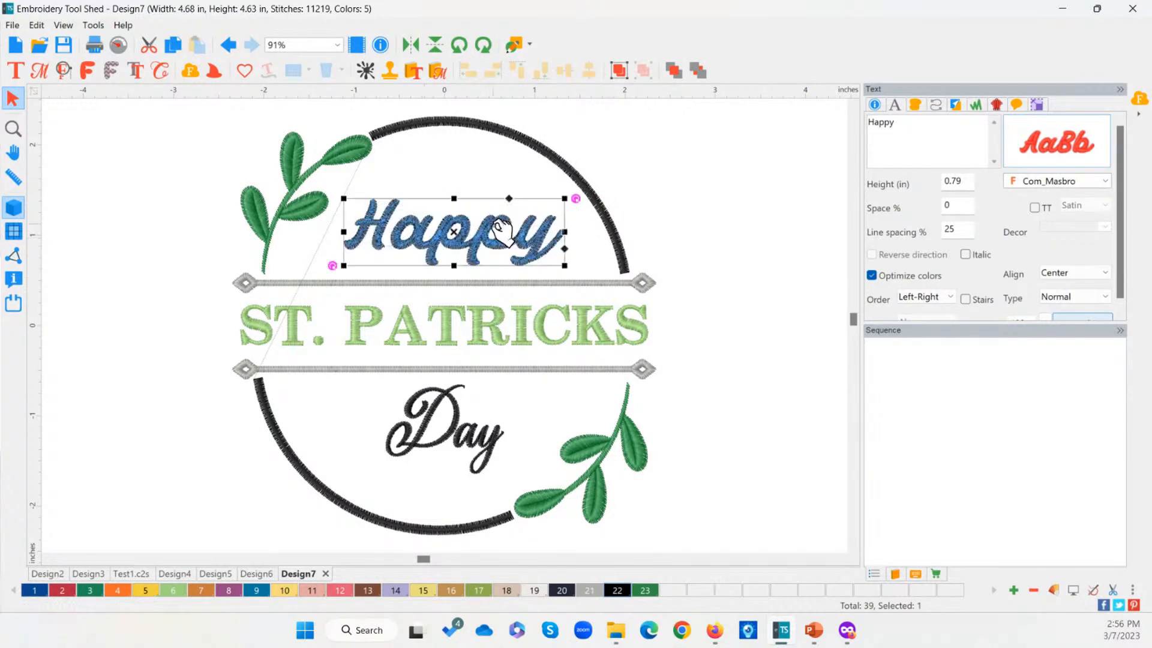
# - Change the font of the word Day to Com_Mnhasw1 from the font catalog
pyautogui.click(445, 444)
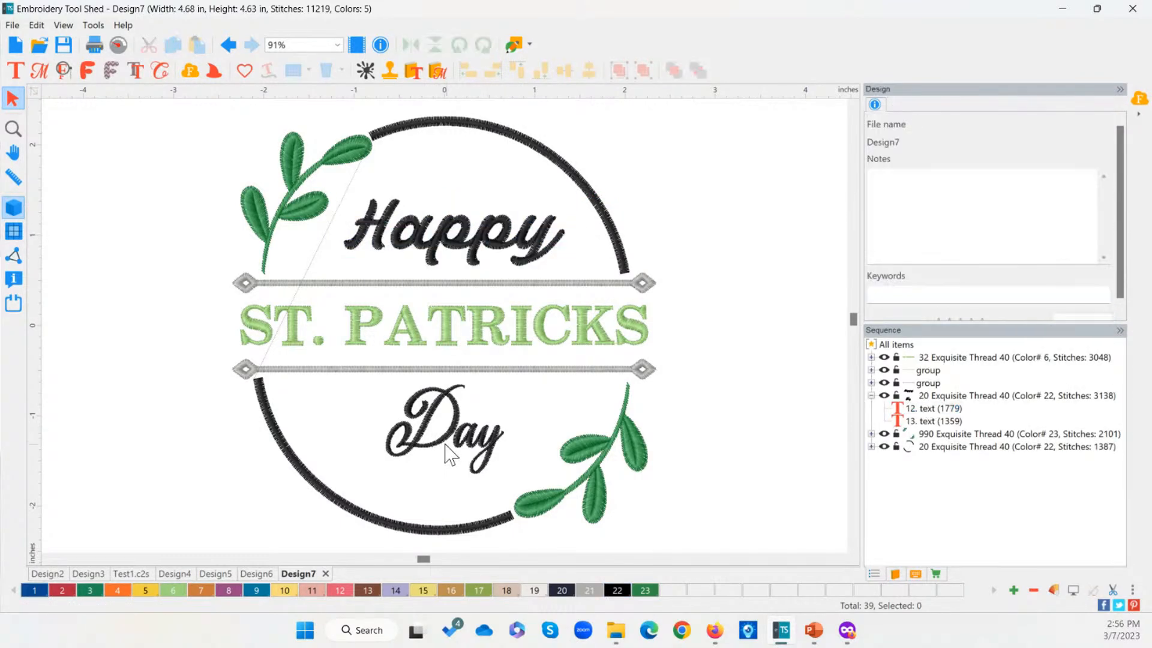
pyautogui.click(477, 447)
pyautogui.click(1028, 150)
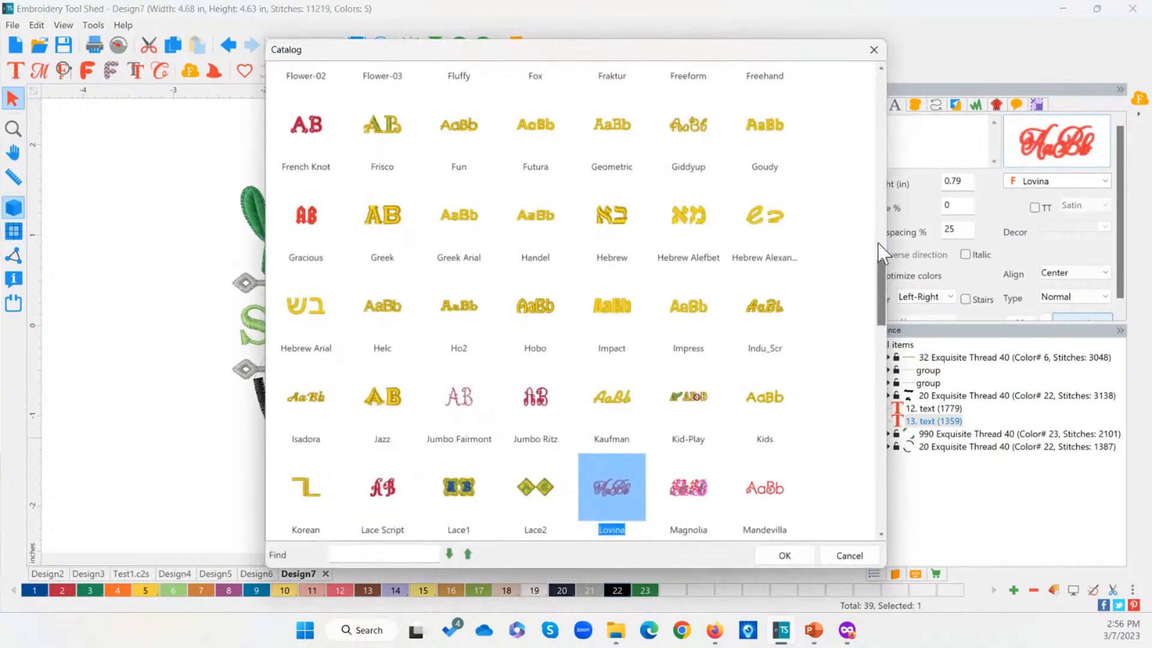
pyautogui.scroll(3, 880, 295)
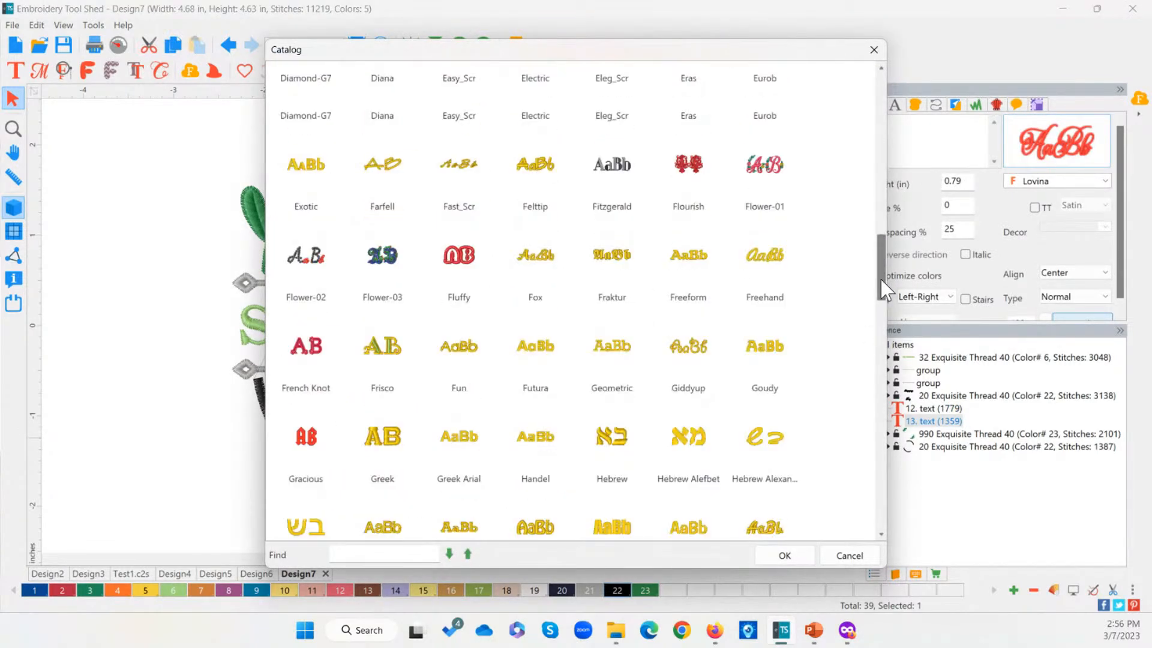
pyautogui.moveTo(881, 279); pyautogui.dragTo(883, 154)
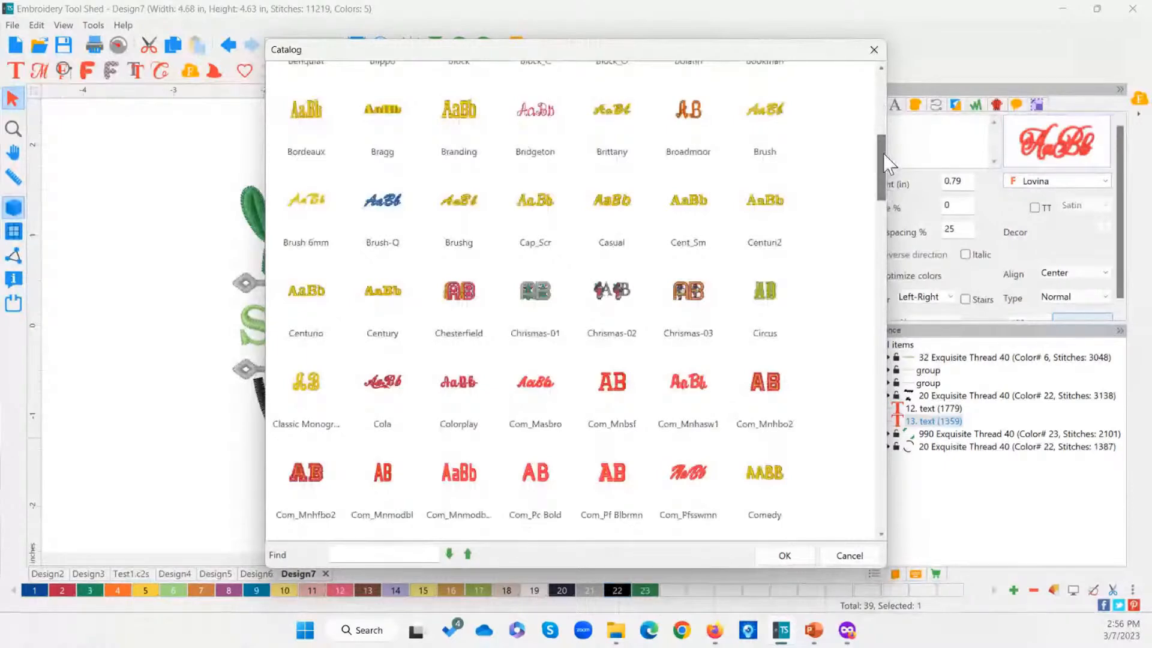
pyautogui.doubleClick(535, 383)
# - Change the font of the word Happy to Com_Mnhasw1 so it matches Day
pyautogui.click(450, 249)
pyautogui.click(1023, 168)
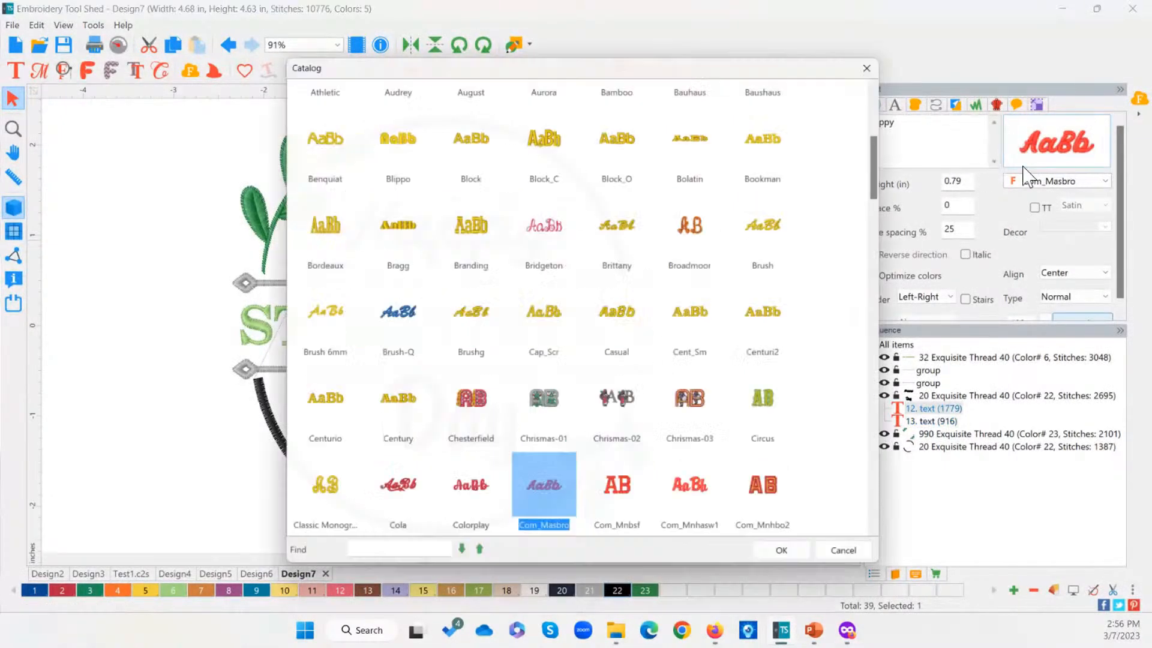
pyautogui.scroll(-1, 678, 444)
pyautogui.click(685, 450)
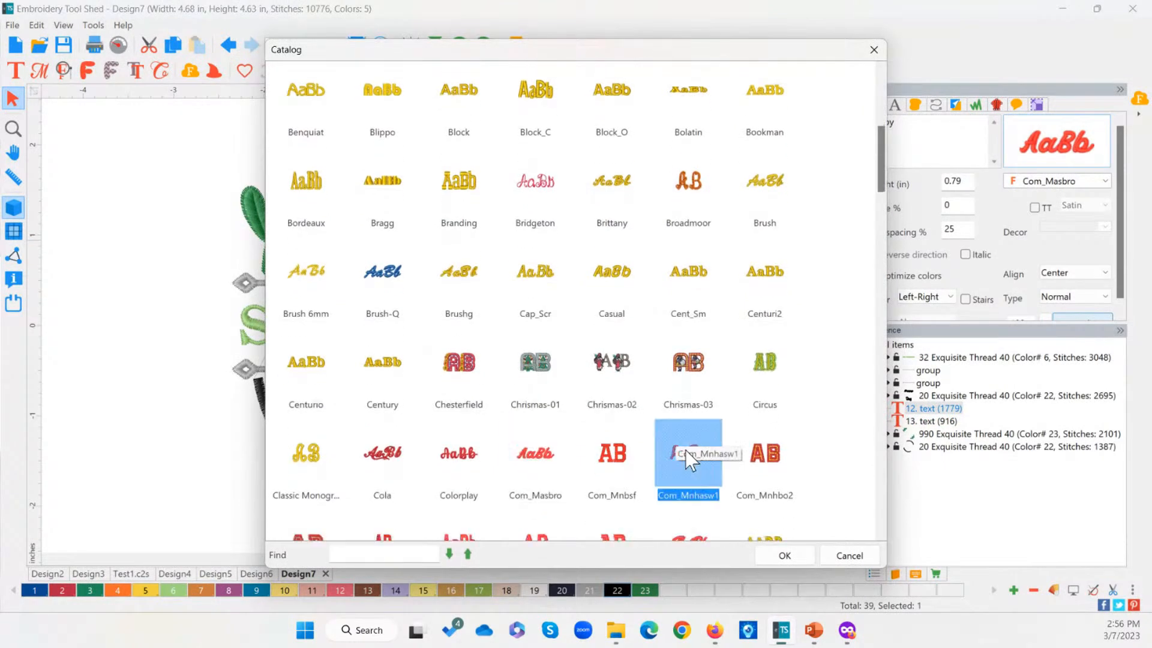
pyautogui.scroll(-1, 685, 450)
pyautogui.doubleClick(700, 405)
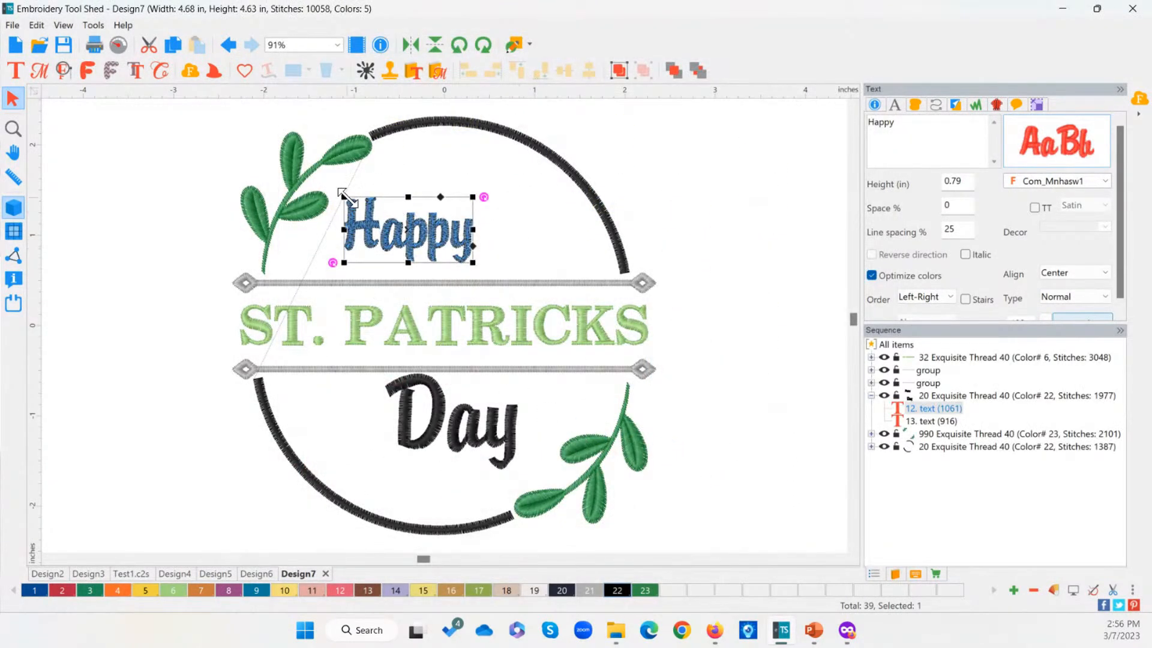
# - Enlarge the word Happy and shift it about 1.08 in toward the centre of the upper arc, clear of the leaves
pyautogui.moveTo(340, 192); pyautogui.dragTo(259, 155)
pyautogui.click(378, 231)
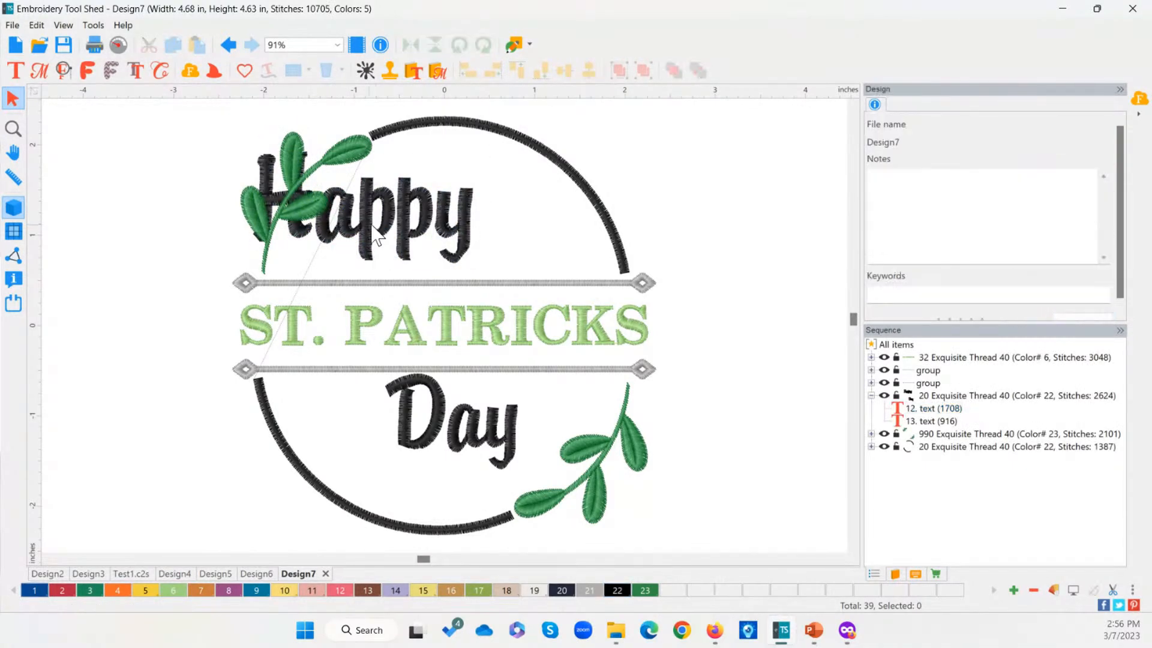
pyautogui.moveTo(366, 225); pyautogui.dragTo(465, 239)
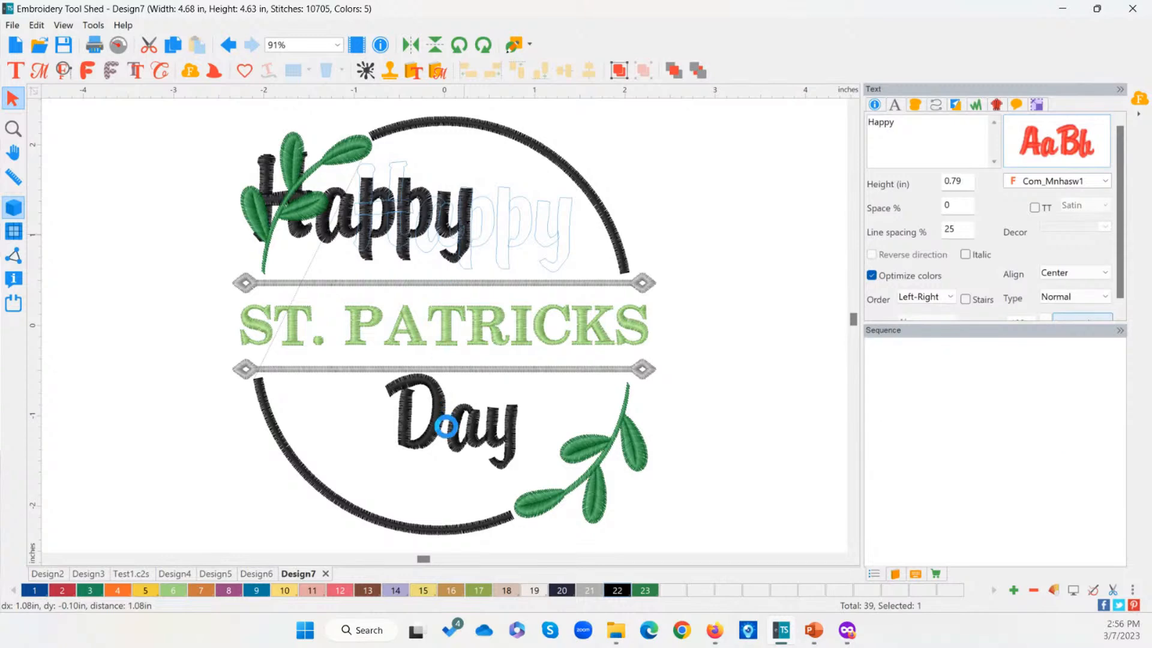
pyautogui.click(455, 432)
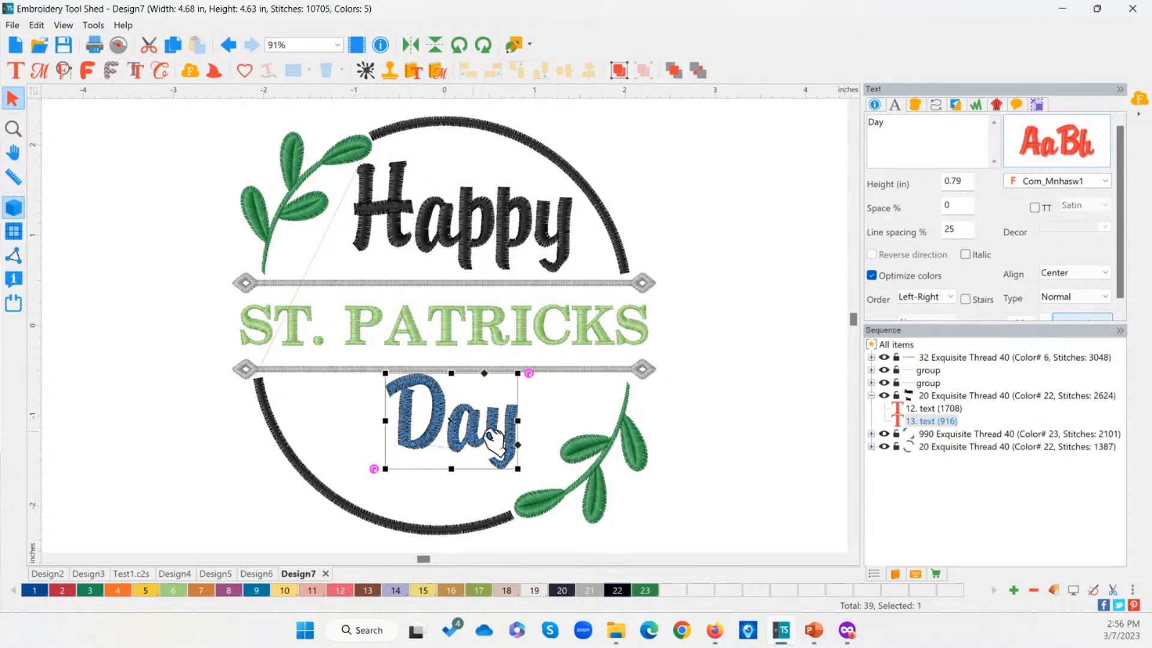
# - Correct the middle line to ST. PATRICK'S and stretch it vertically to fill the space between the two bars
pyautogui.click(427, 337)
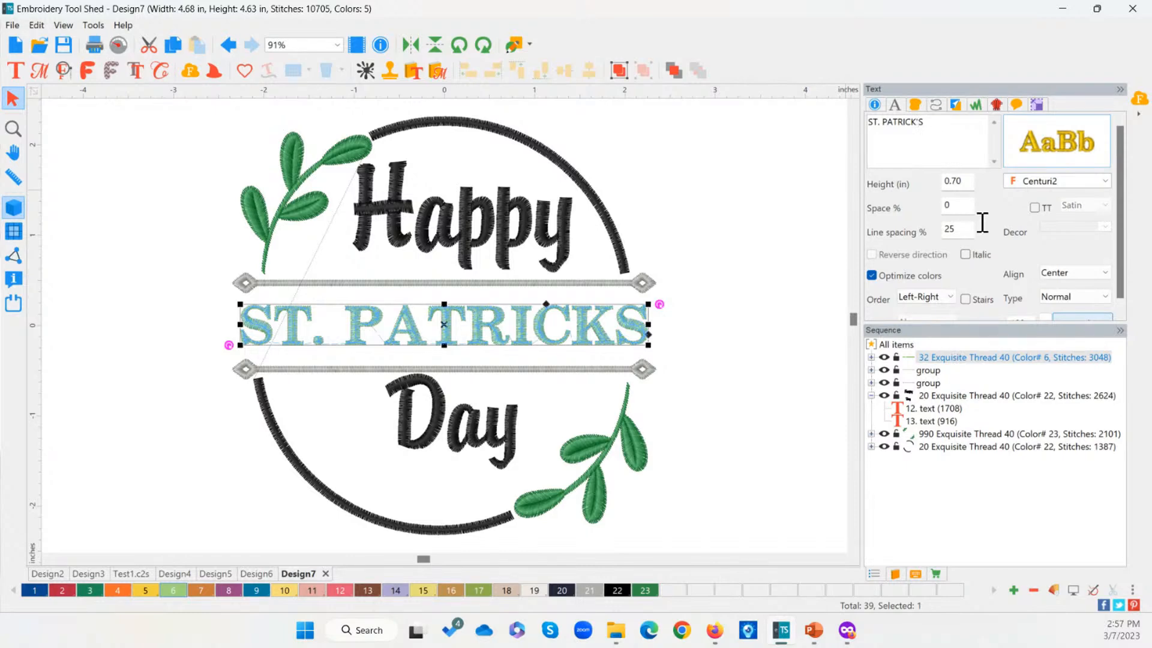
pyautogui.click(1080, 317)
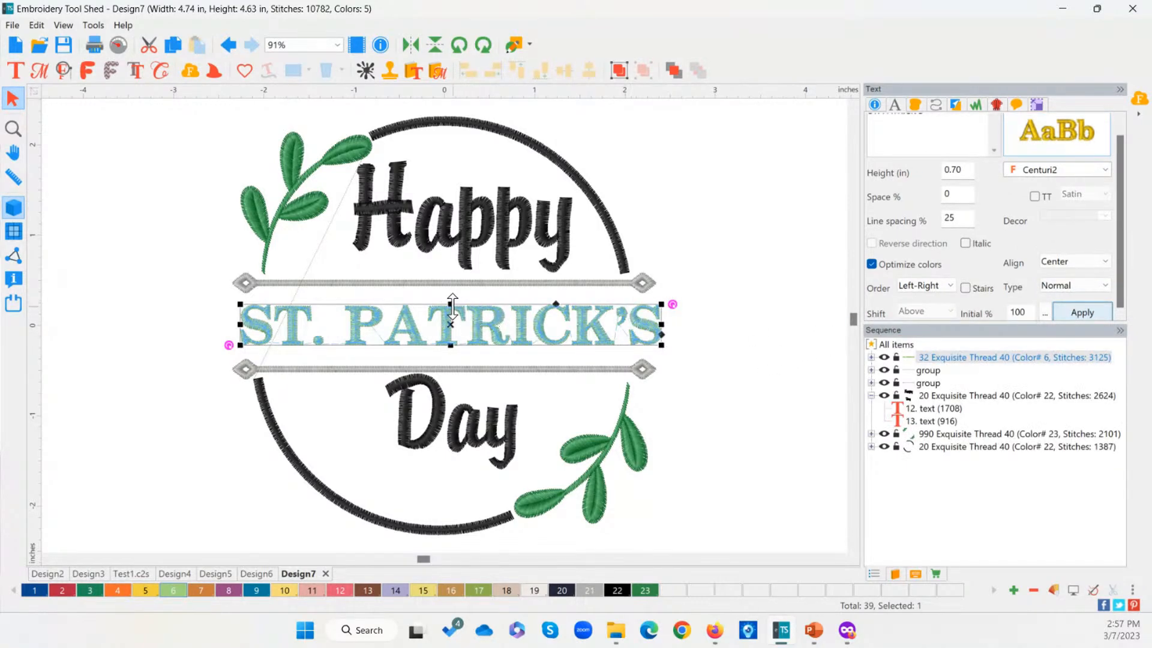
pyautogui.moveTo(450, 304); pyautogui.dragTo(454, 291)
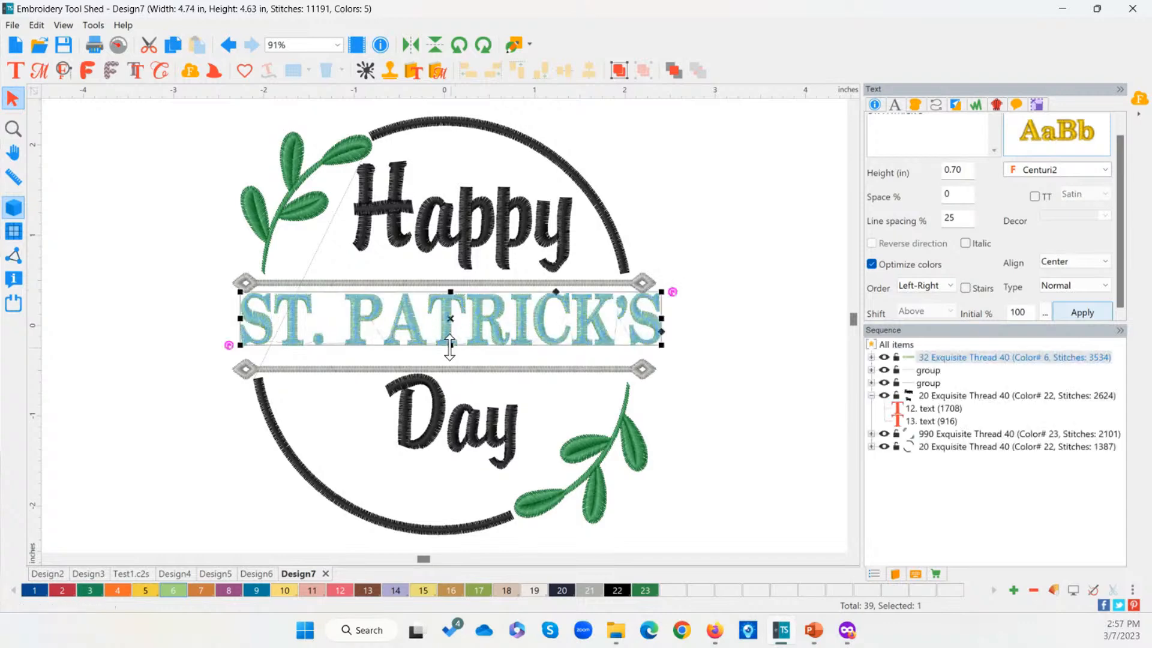
pyautogui.moveTo(448, 347); pyautogui.dragTo(449, 363)
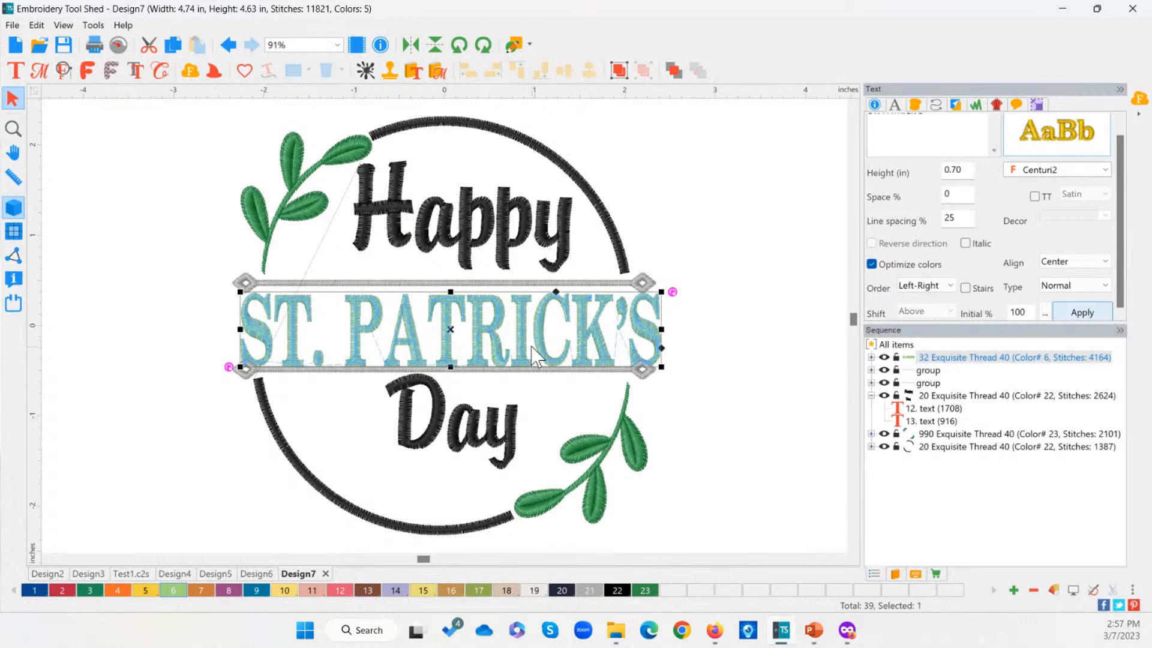
# - Nudge the ST. PATRICK'S line upward in small increments until it is centred between the two bars
pyautogui.click(791, 293)
pyautogui.click(436, 332)
pyautogui.press('Up')
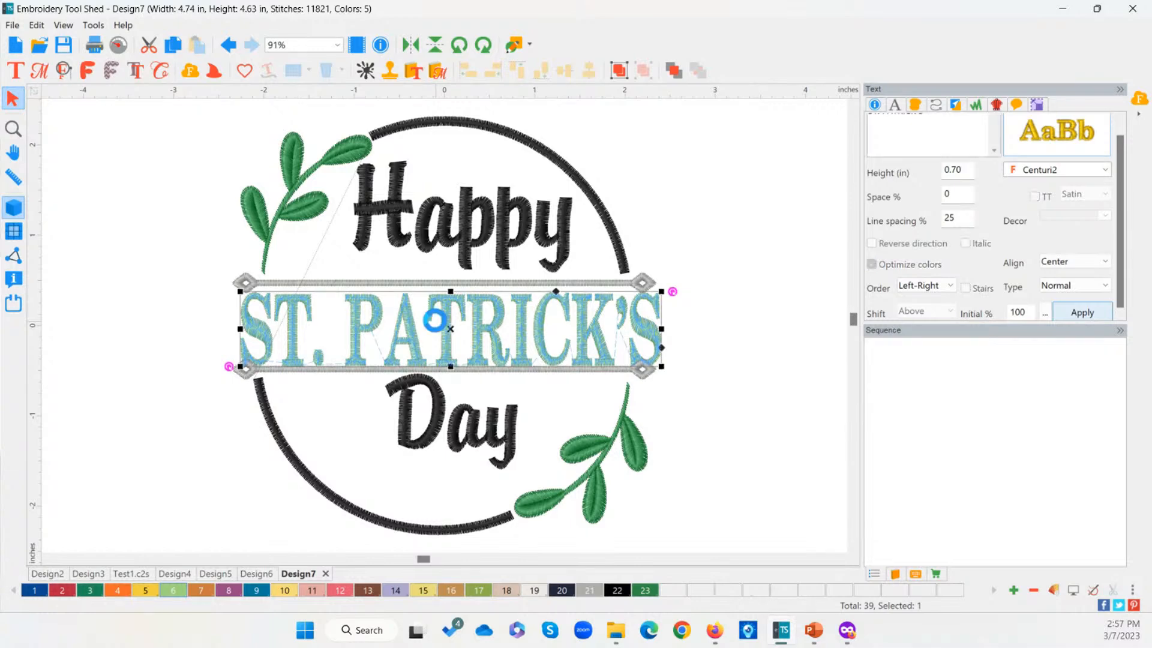
pyautogui.press('Up')
pyautogui.press('Up')
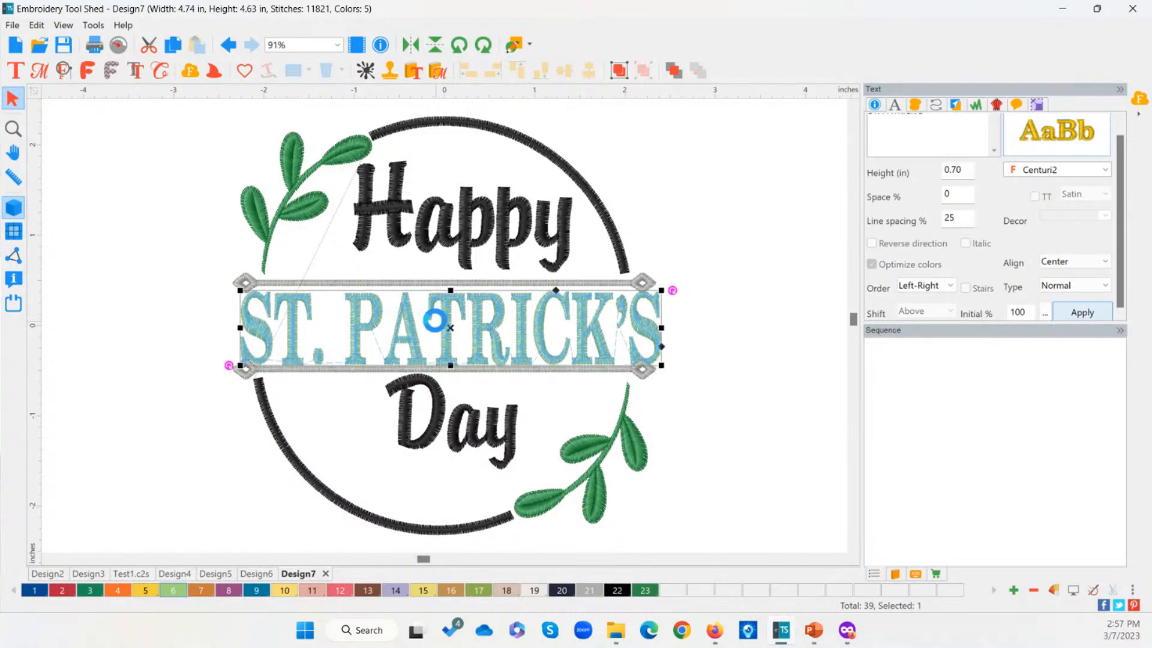
pyautogui.press('Up')
pyautogui.press('Up')
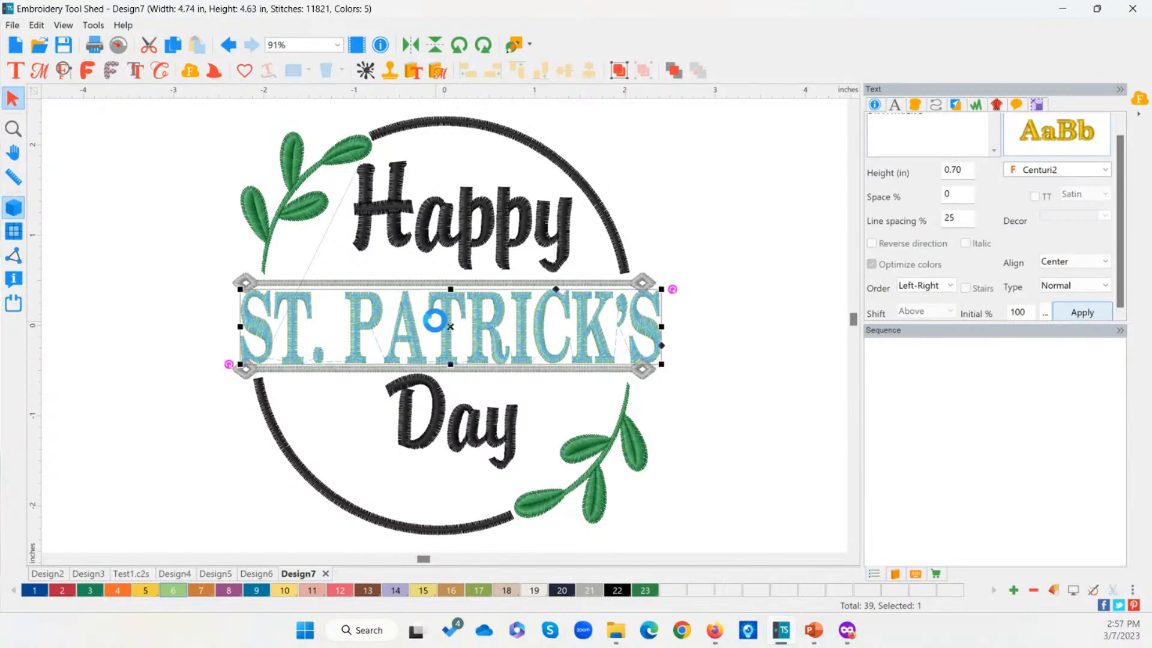
pyautogui.press('Up')
pyautogui.press('Up')
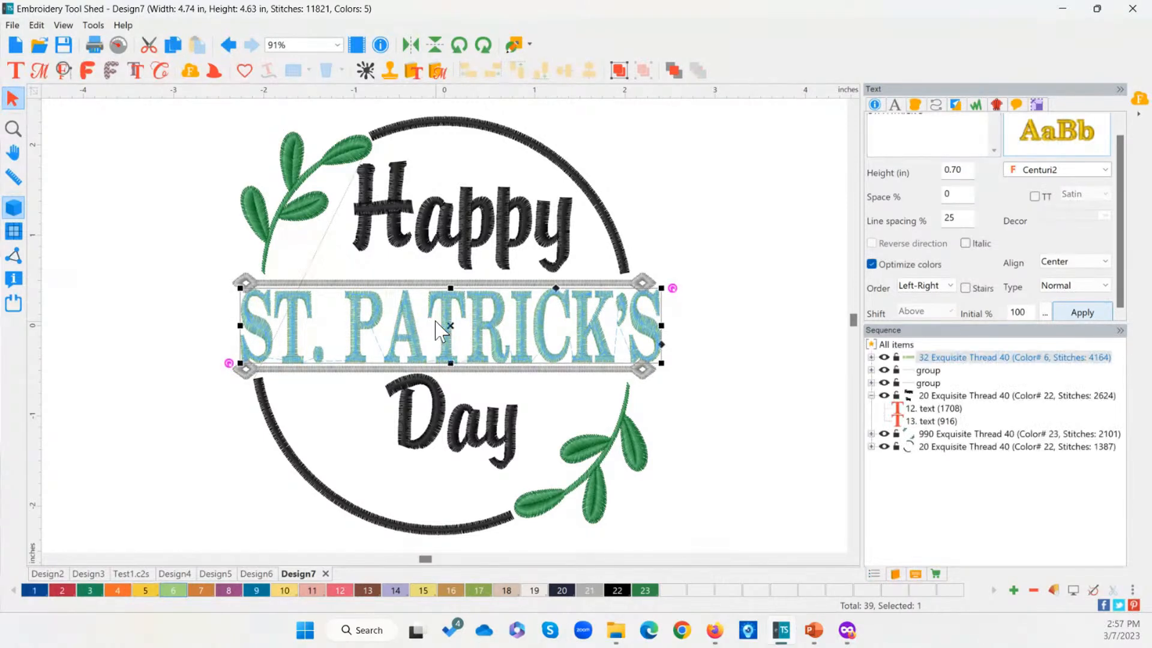
# - Reduce the height of the ST. PATRICK'S line slightly and nudge it upward until it is centred between the two bars
pyautogui.scroll(2, 436, 321)
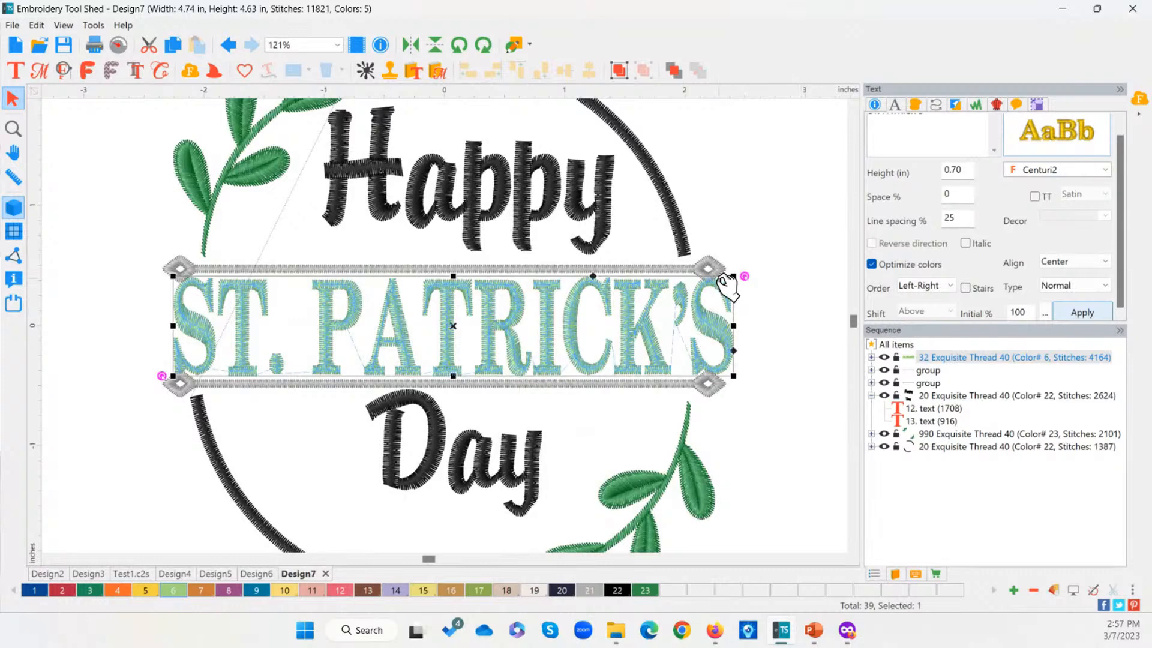
pyautogui.click(775, 278)
pyautogui.click(487, 299)
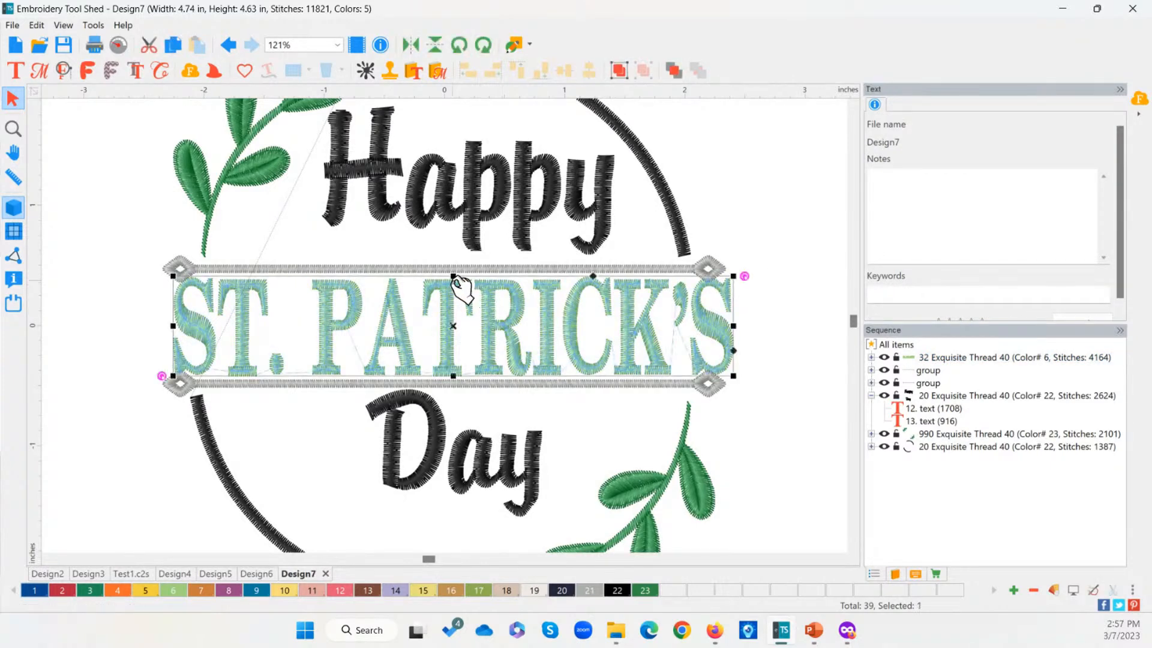
pyautogui.moveTo(453, 276); pyautogui.dragTo(453, 287)
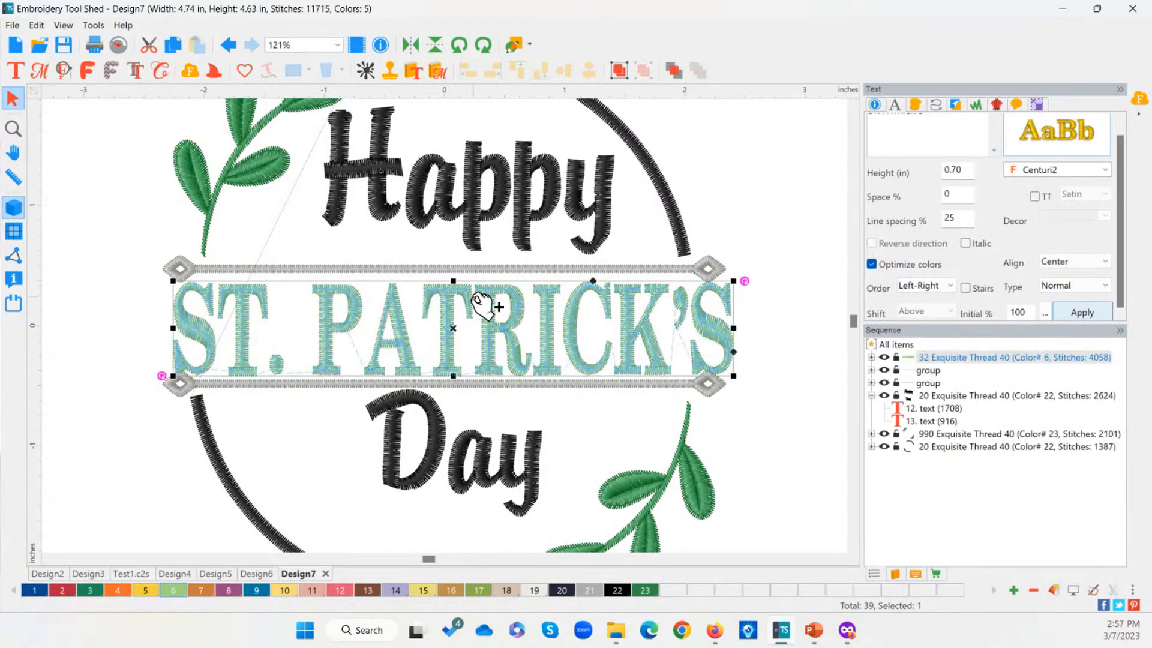
pyautogui.press('Down')
pyautogui.press('Down')
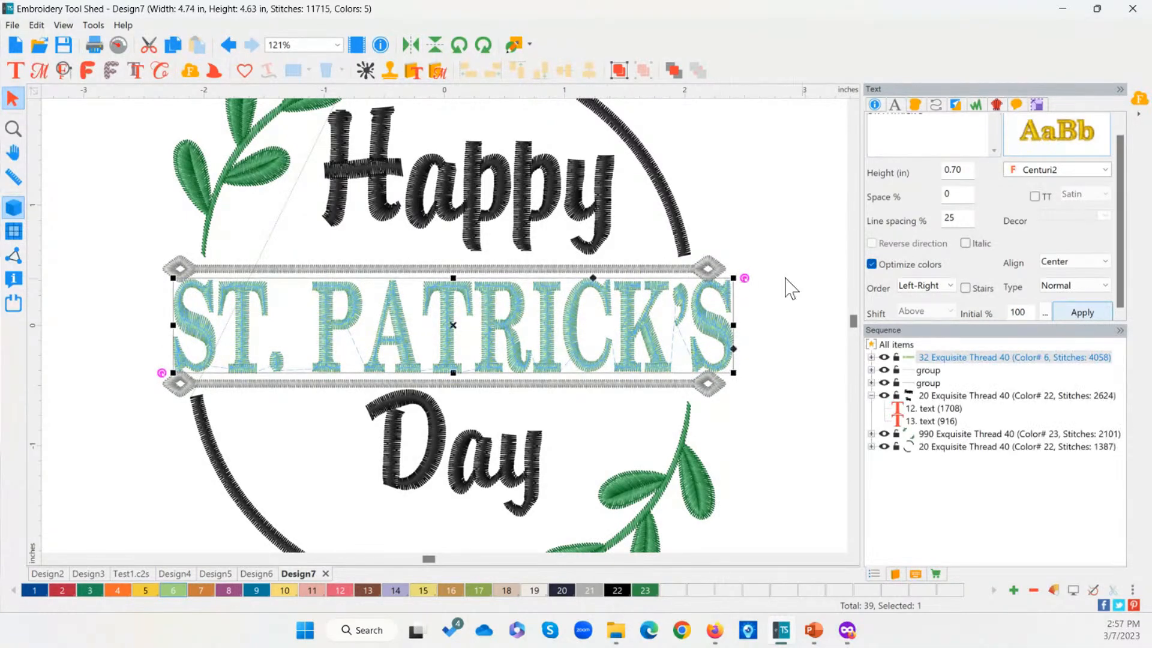
# - Narrow the ST. PATRICK'S line from both ends so it sits inside the diamond tips of the bars
pyautogui.moveTo(733, 326); pyautogui.dragTo(705, 330)
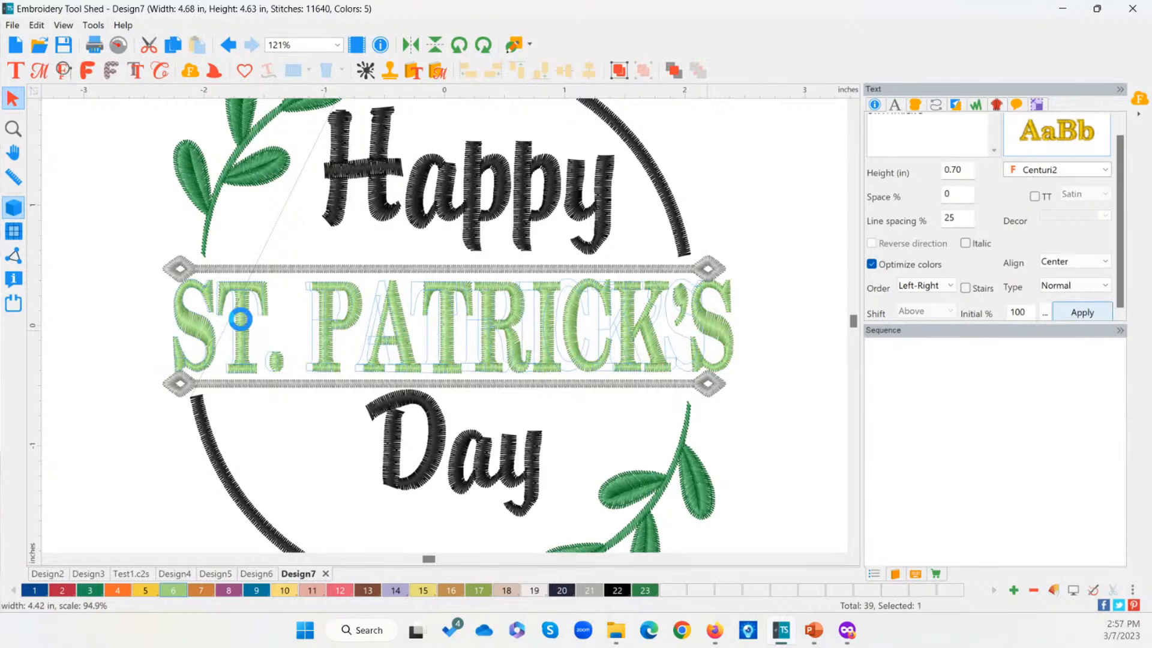
pyautogui.moveTo(167, 322); pyautogui.dragTo(195, 327)
pyautogui.click(789, 308)
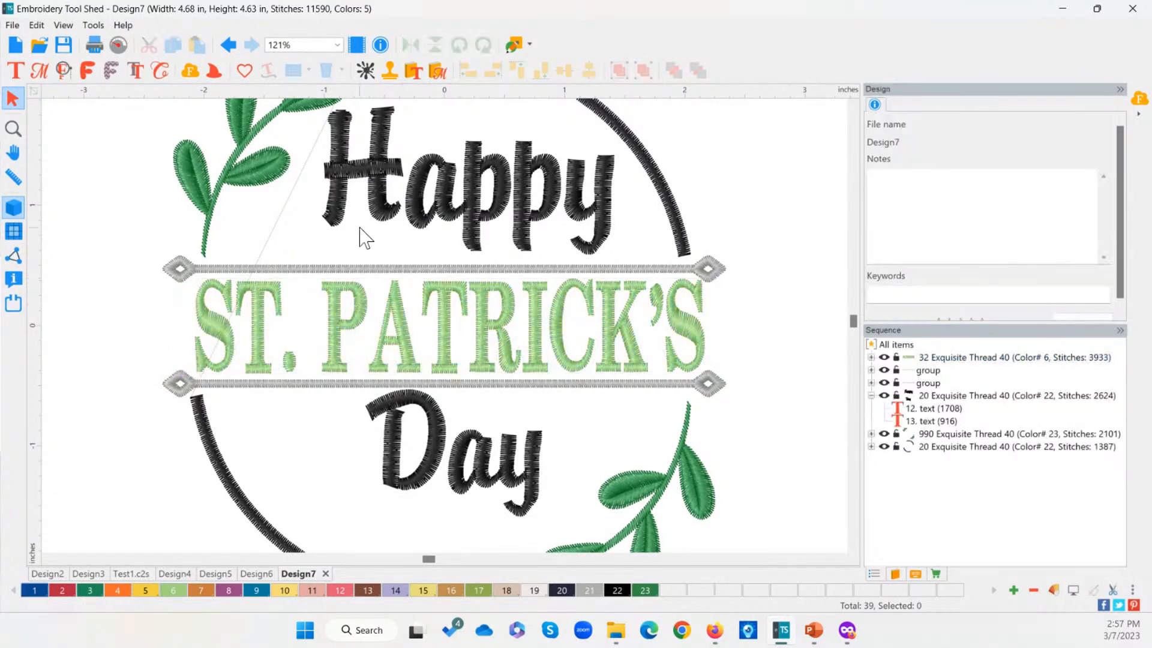
# - Browse the design library to the 2023 OTH folder under AJ Designs and select OTH_Feb23.c2s
pyautogui.scroll(-4, 363, 237)
pyautogui.click(12, 129)
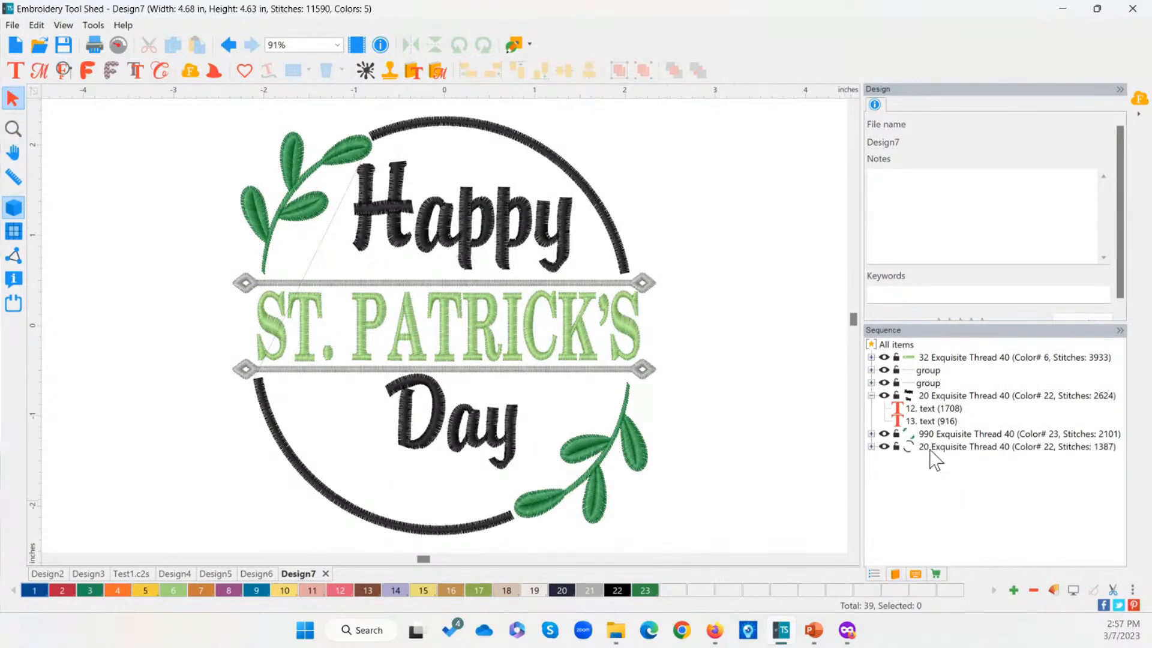
pyautogui.click(894, 574)
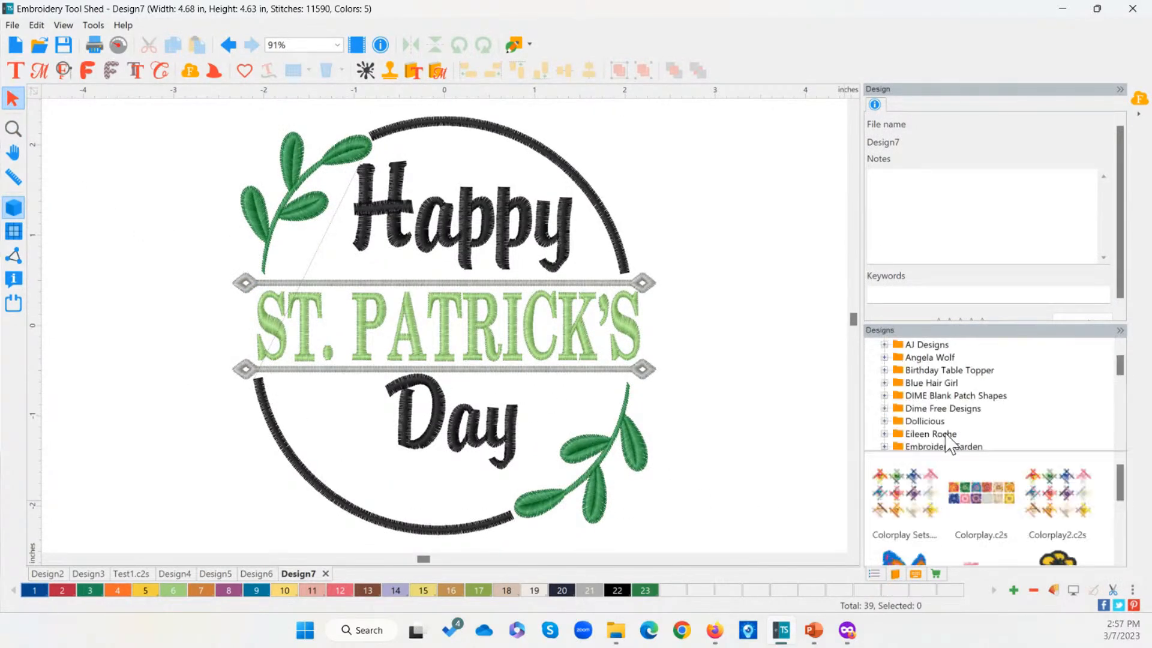
pyautogui.scroll(2, 1126, 378)
pyautogui.click(907, 370)
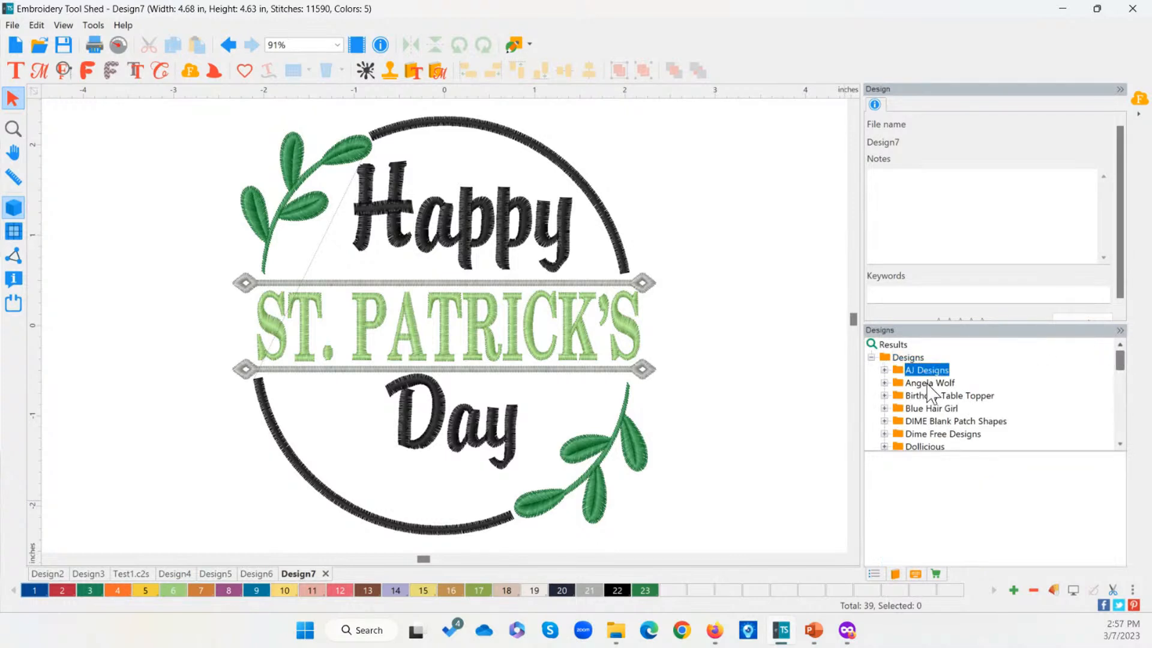
pyautogui.click(885, 371)
pyautogui.click(946, 398)
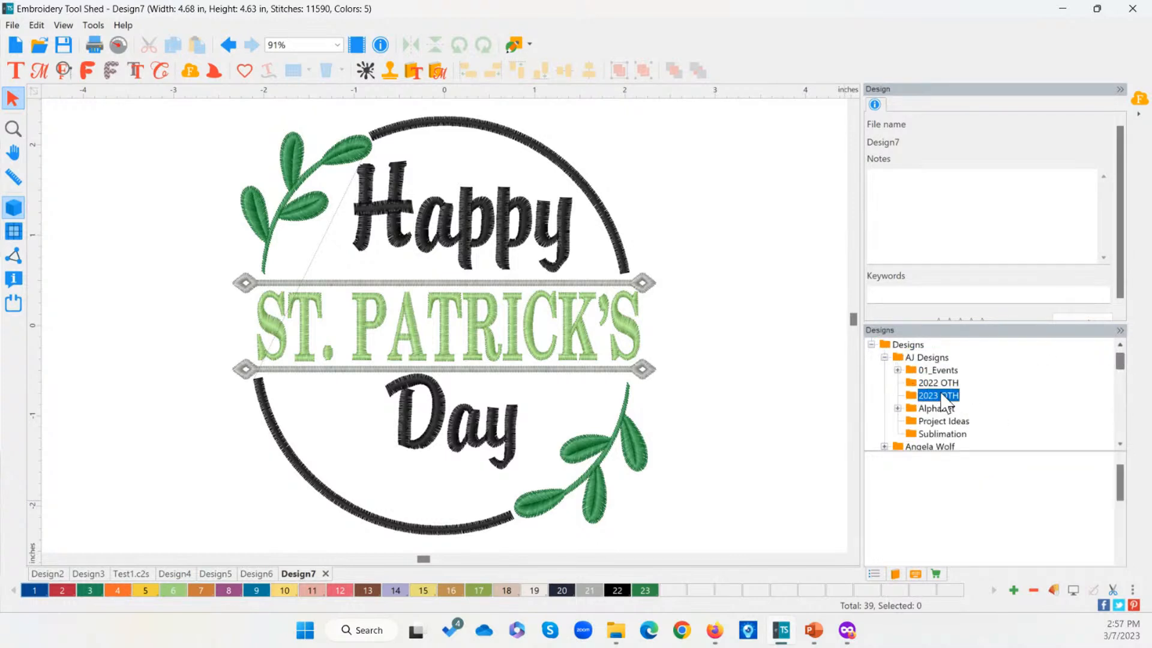
pyautogui.scroll(-2, 1123, 498)
pyautogui.moveTo(1121, 498); pyautogui.dragTo(1118, 552)
pyautogui.click(996, 543)
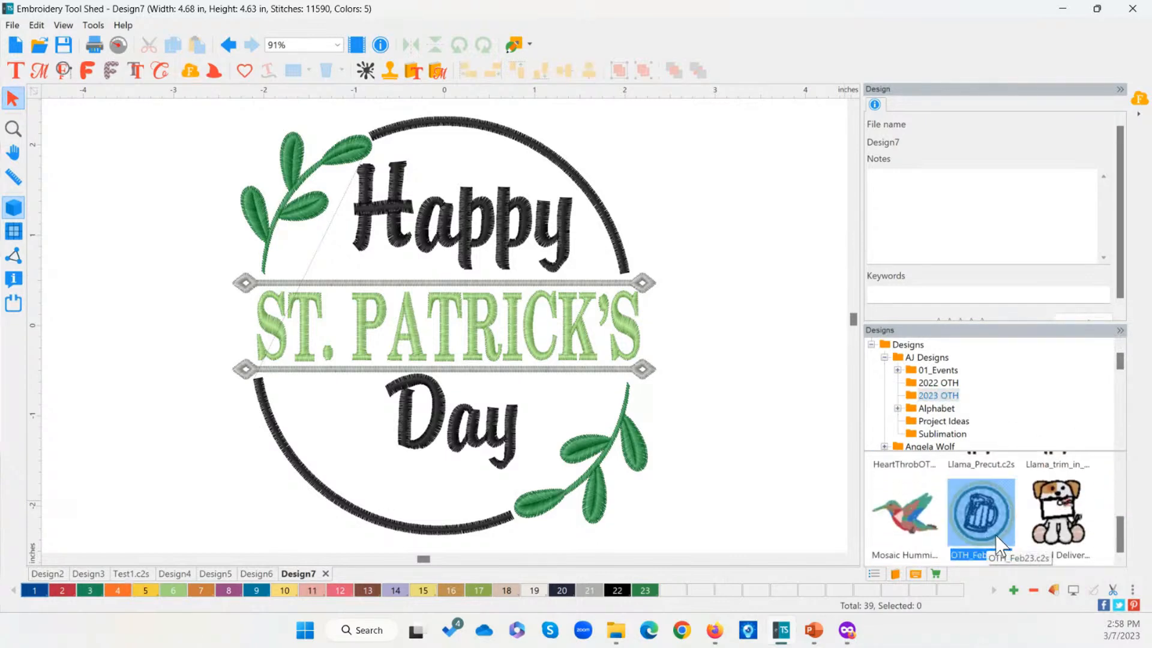
# - Insert the OTH_Feb23.c2s beer mug design and place it to the right of the St. Patrick's Day circle without overlap
pyautogui.moveTo(987, 543); pyautogui.dragTo(788, 424)
pyautogui.moveTo(603, 396); pyautogui.dragTo(712, 343)
pyautogui.click(663, 511)
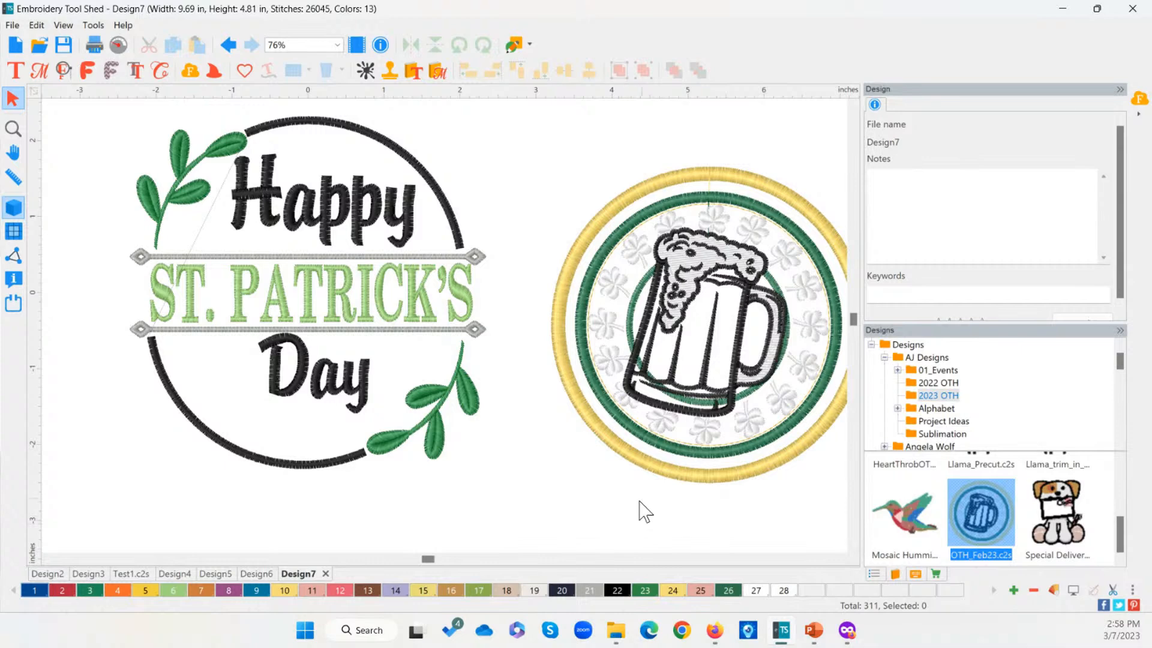
pyautogui.click(660, 476)
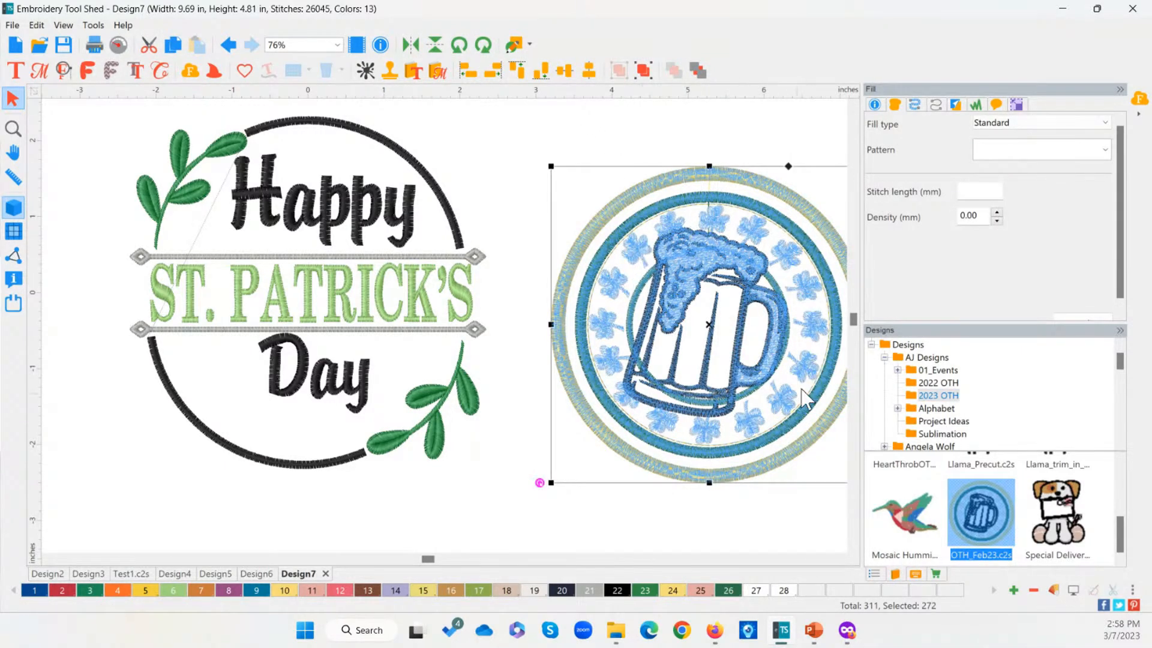
pyautogui.moveTo(748, 417); pyautogui.dragTo(654, 418)
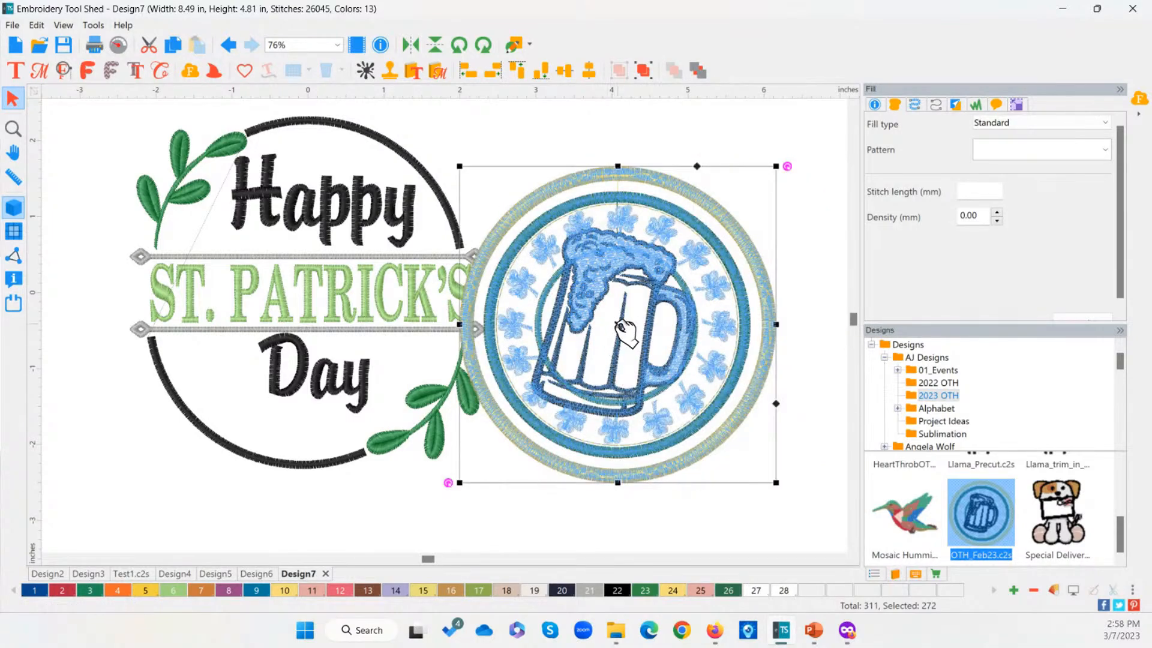
pyautogui.moveTo(623, 331); pyautogui.dragTo(696, 333)
pyautogui.click(532, 496)
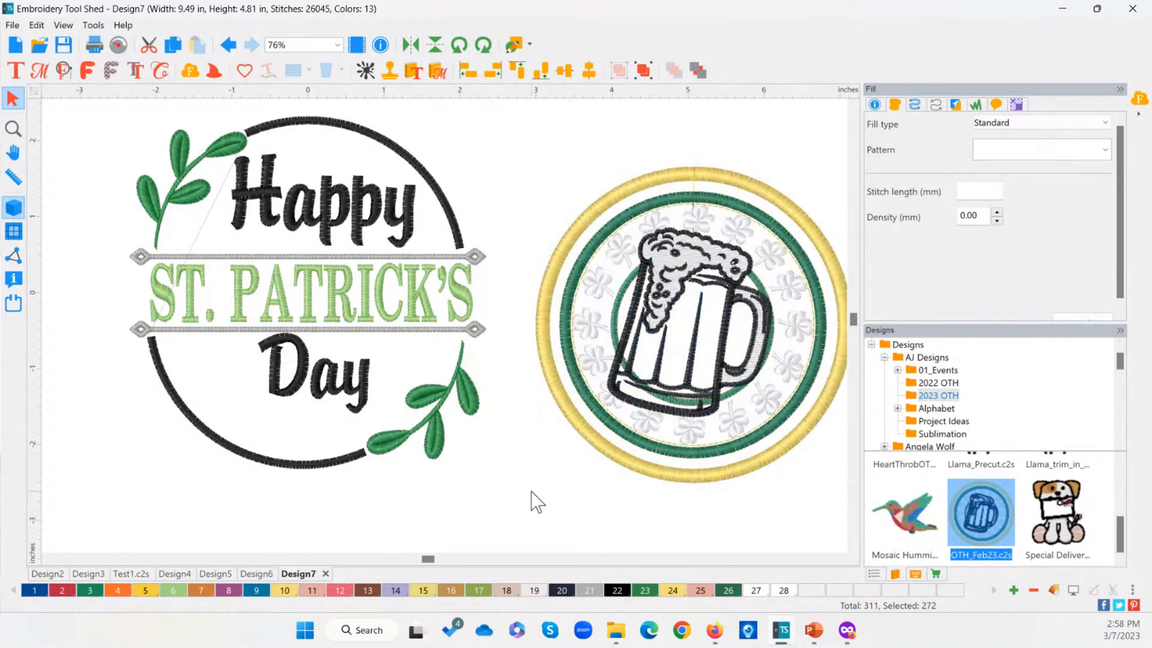
# - Ungroup the inserted beer mug design into its separate stitch objects
pyautogui.click(588, 431)
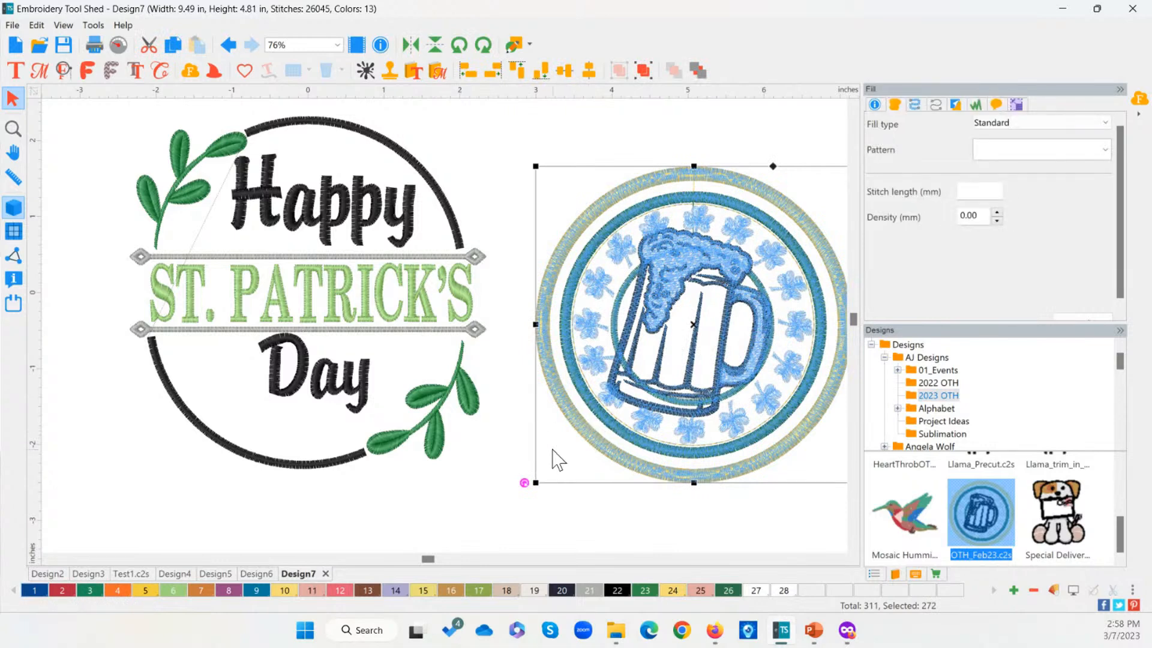
pyautogui.scroll(-2, 553, 458)
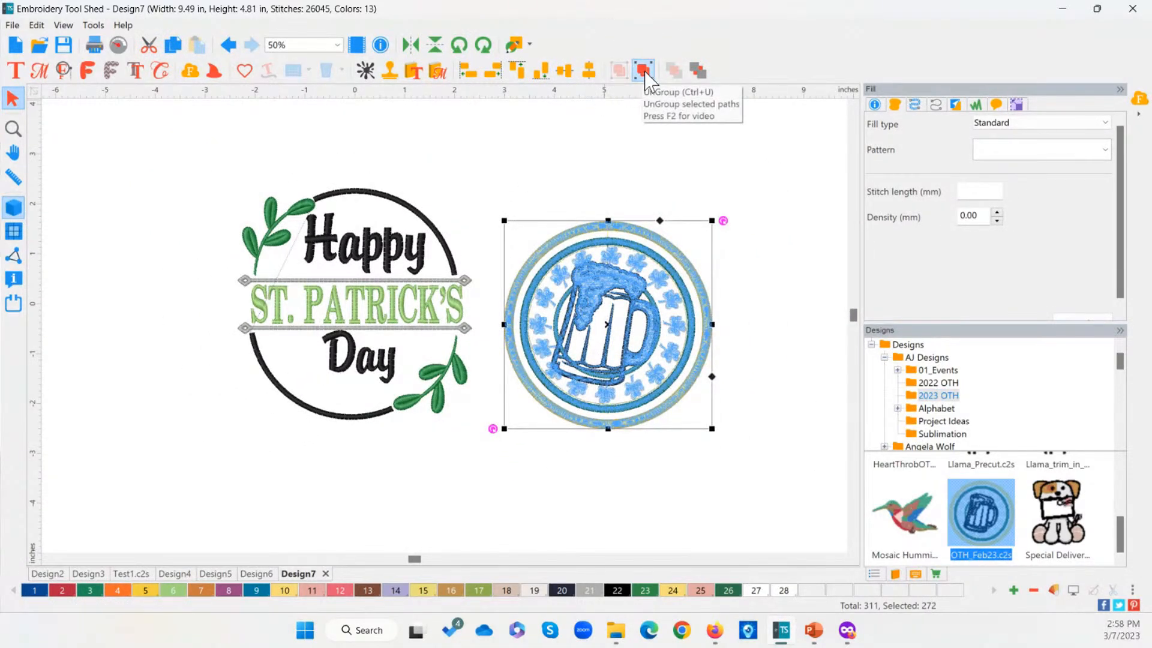
pyautogui.click(644, 71)
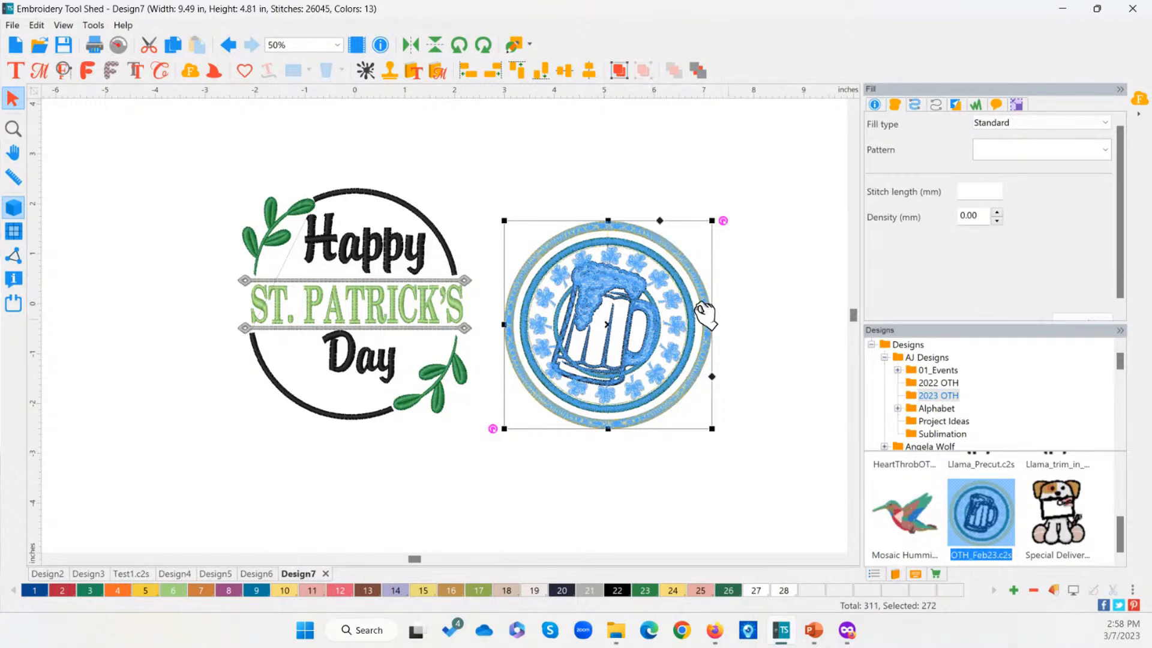
# - Delete the mug's black outline stitches and its white foam and handle fills from the stitch sequence
pyautogui.click(875, 575)
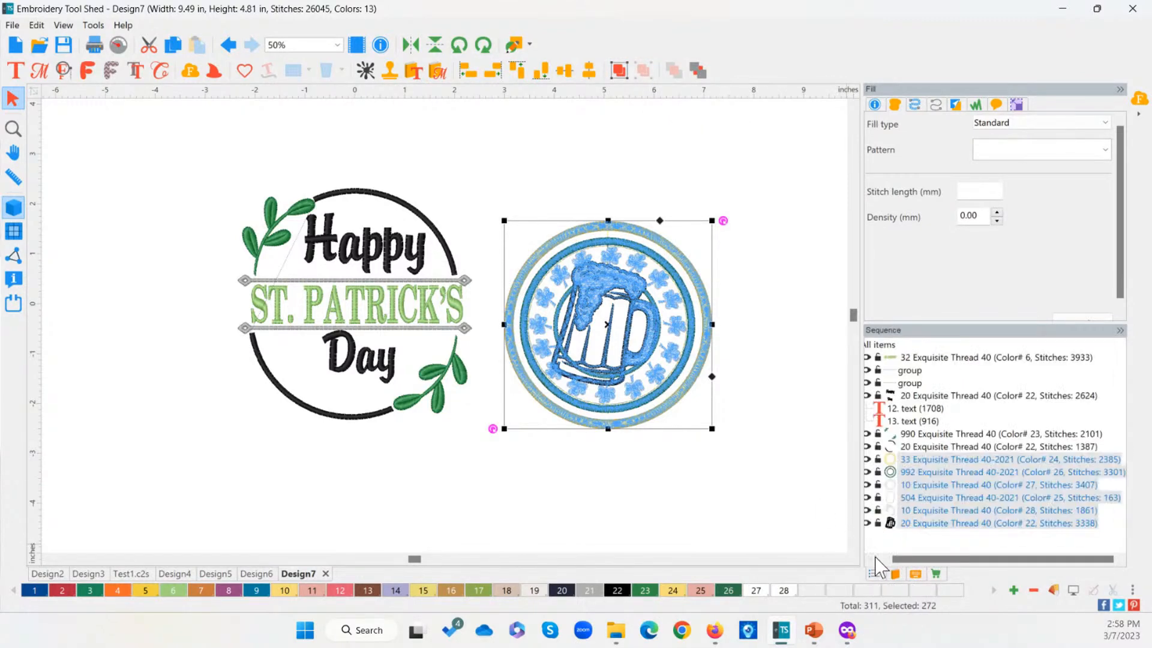
pyautogui.click(905, 460)
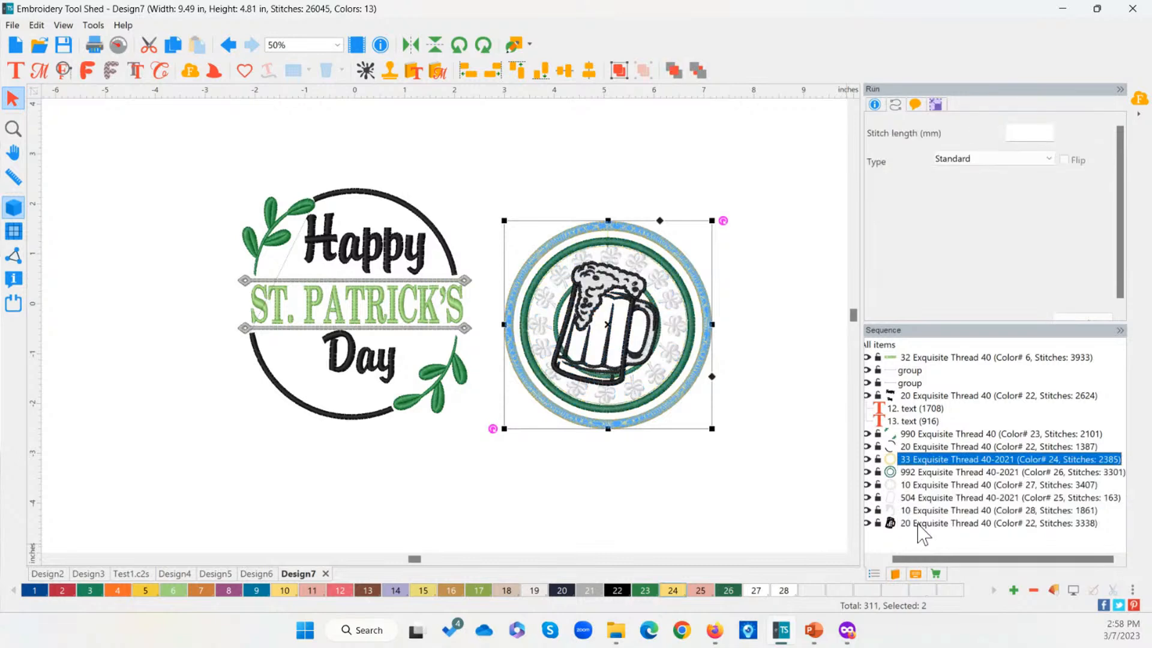
pyautogui.click(913, 524)
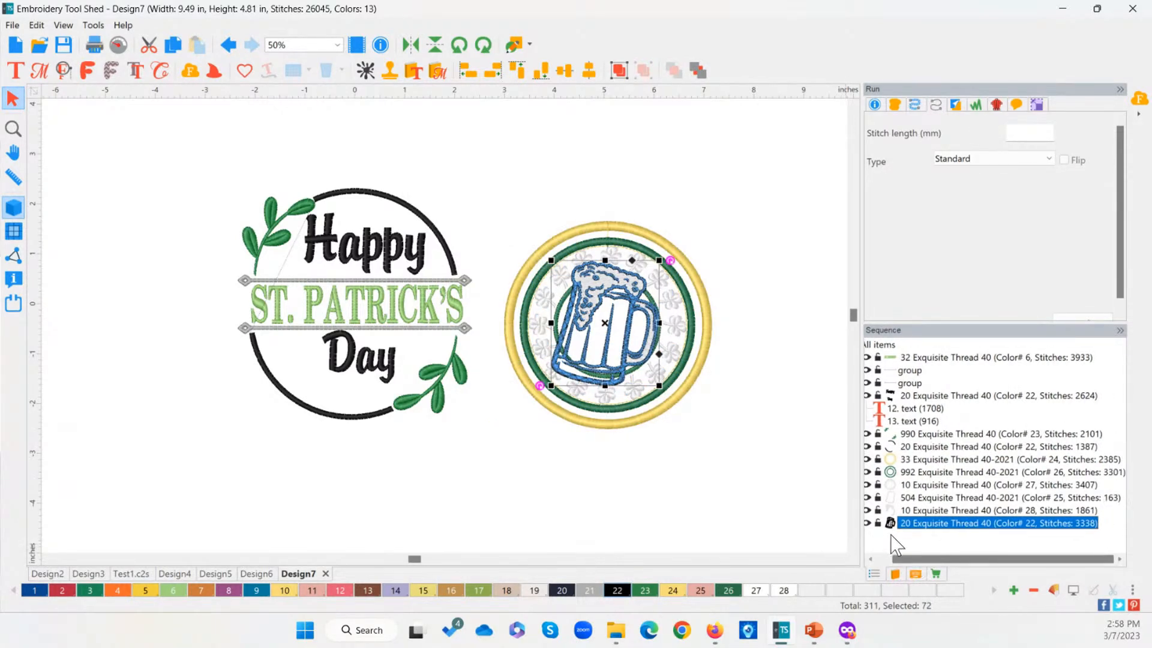
pyautogui.moveTo(897, 559); pyautogui.dragTo(881, 559)
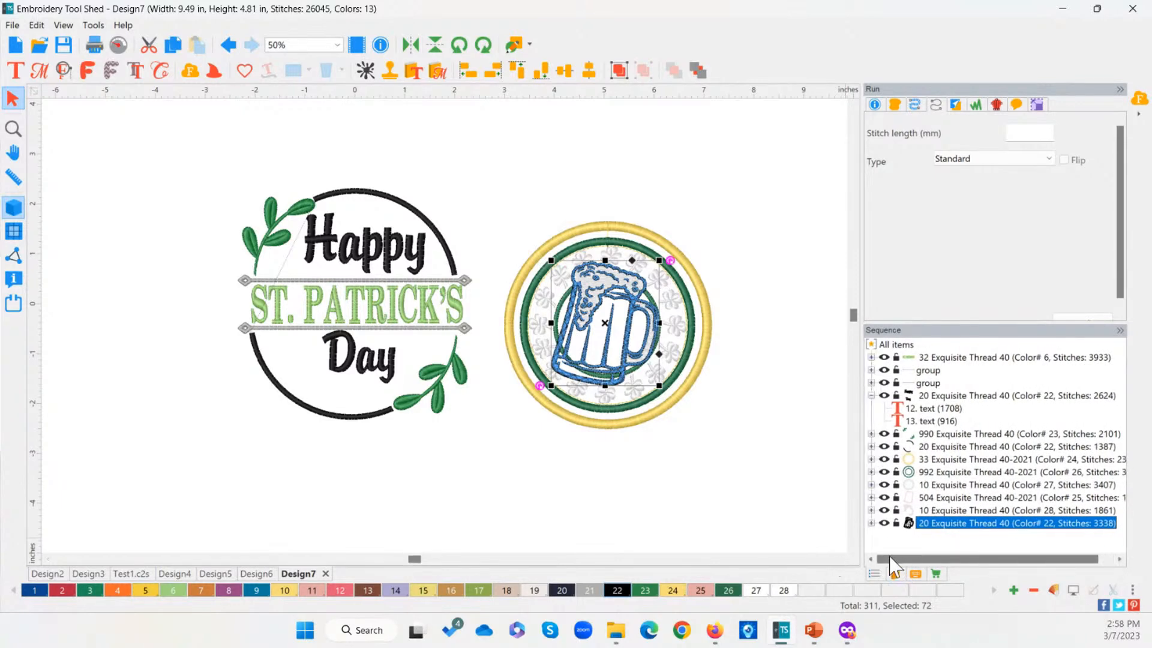
pyautogui.moveTo(910, 525)
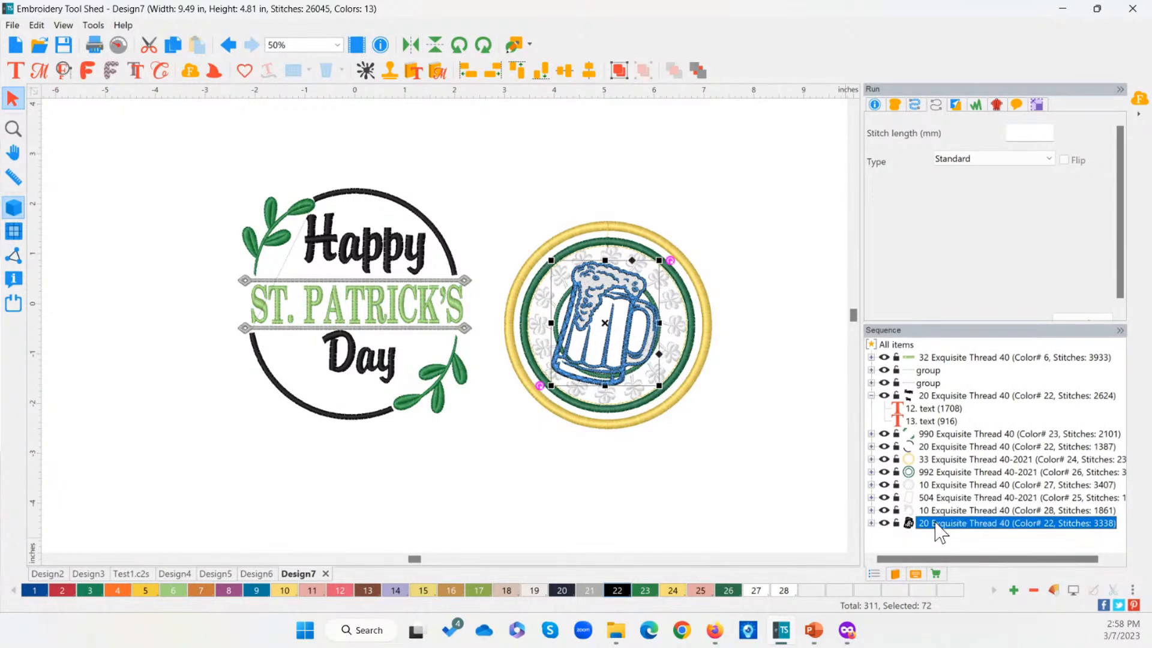
pyautogui.press('Delete')
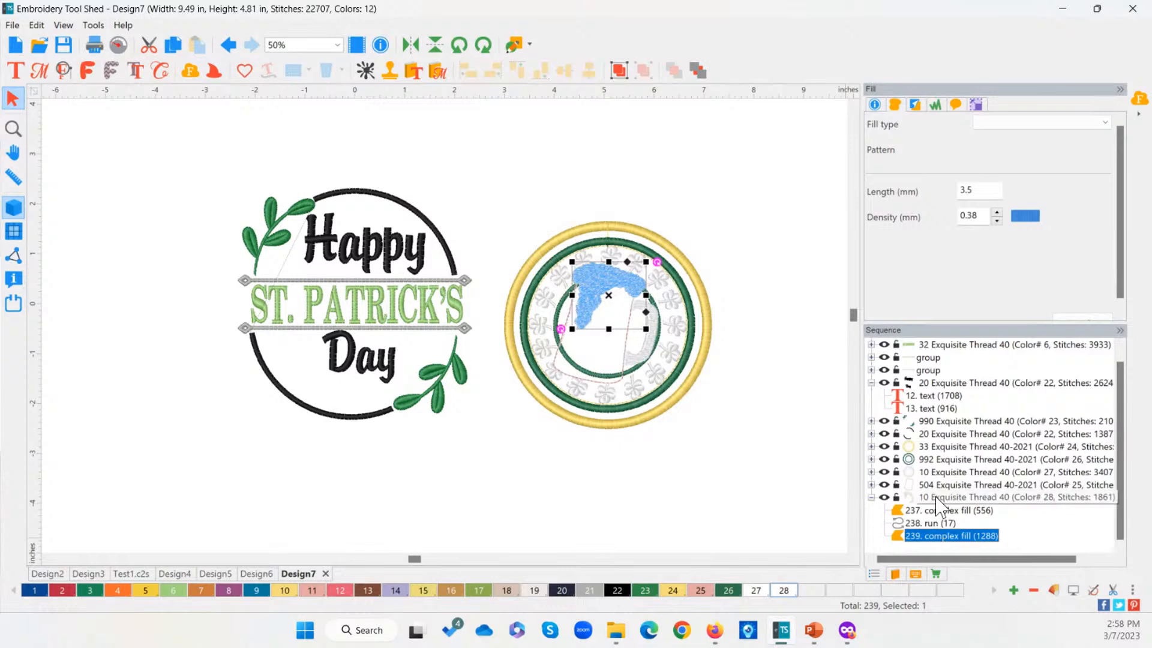
pyautogui.press('Delete')
pyautogui.click(939, 486)
pyautogui.press('Delete')
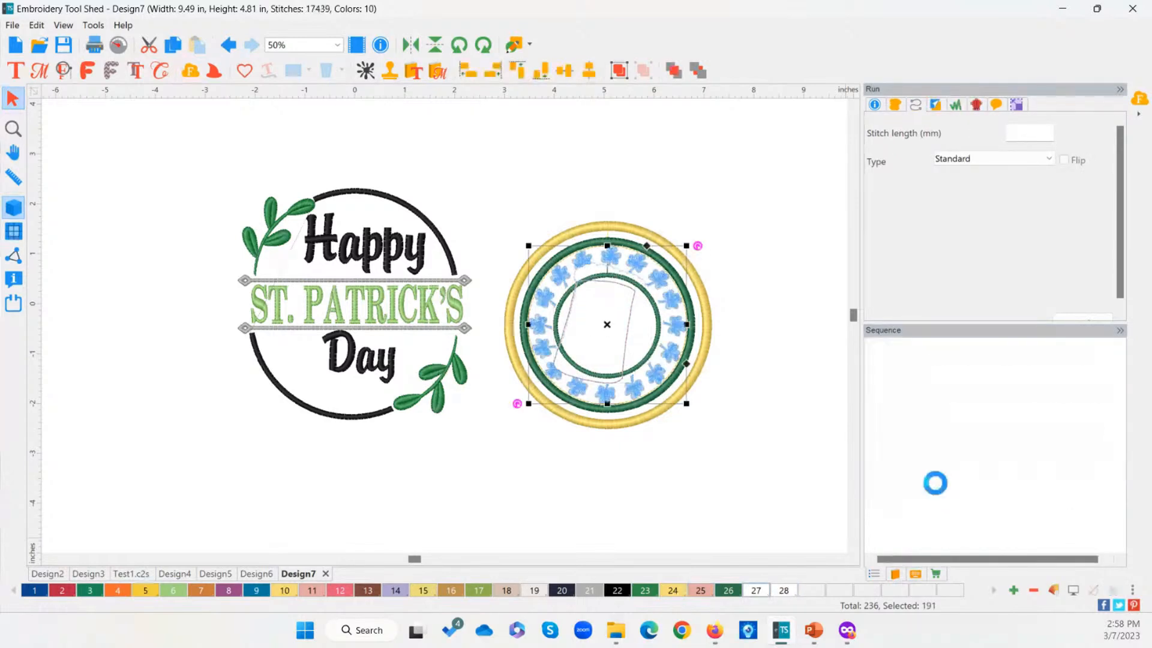
pyautogui.hotkey('ctrl', 'z')
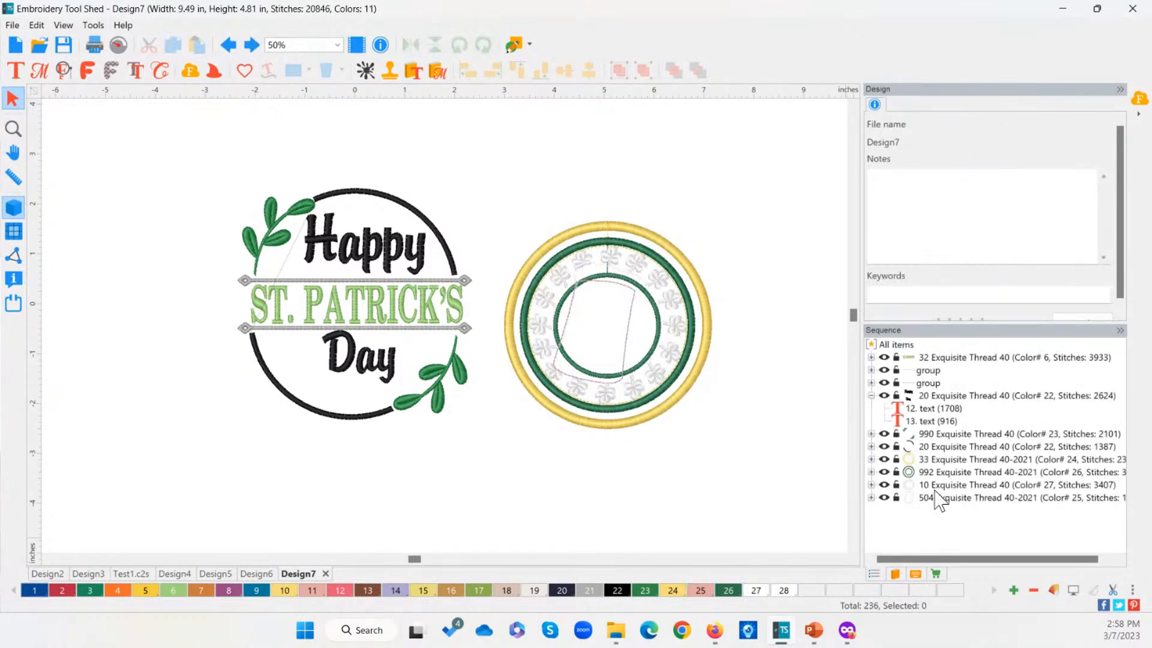
# - Delete the 504 thread stitches and the green and gold rings, keeping the ring of shamrocks
pyautogui.click(934, 498)
pyautogui.press('Delete')
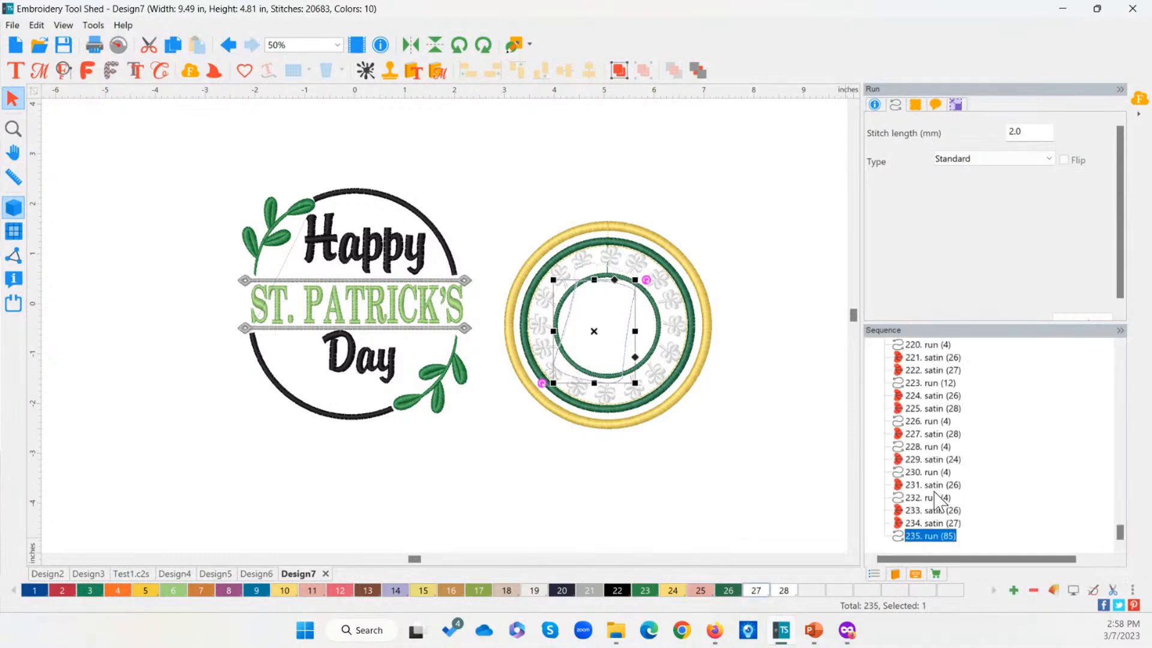
pyautogui.moveTo(1117, 533); pyautogui.dragTo(1124, 359)
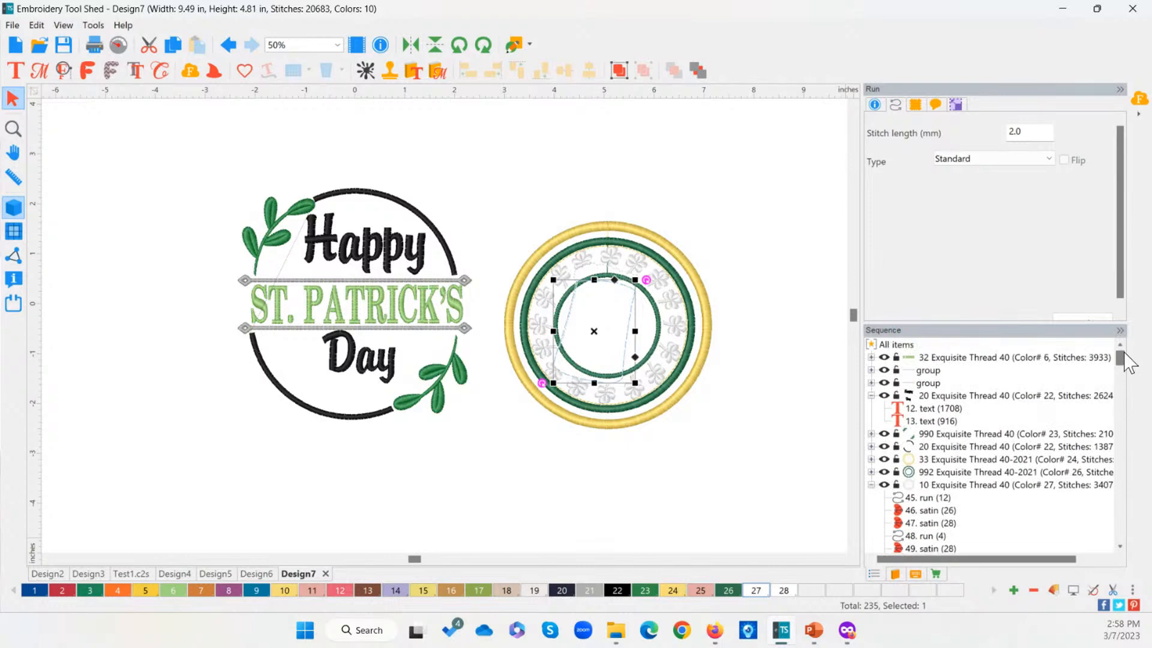
pyautogui.click(938, 472)
pyautogui.press('Delete')
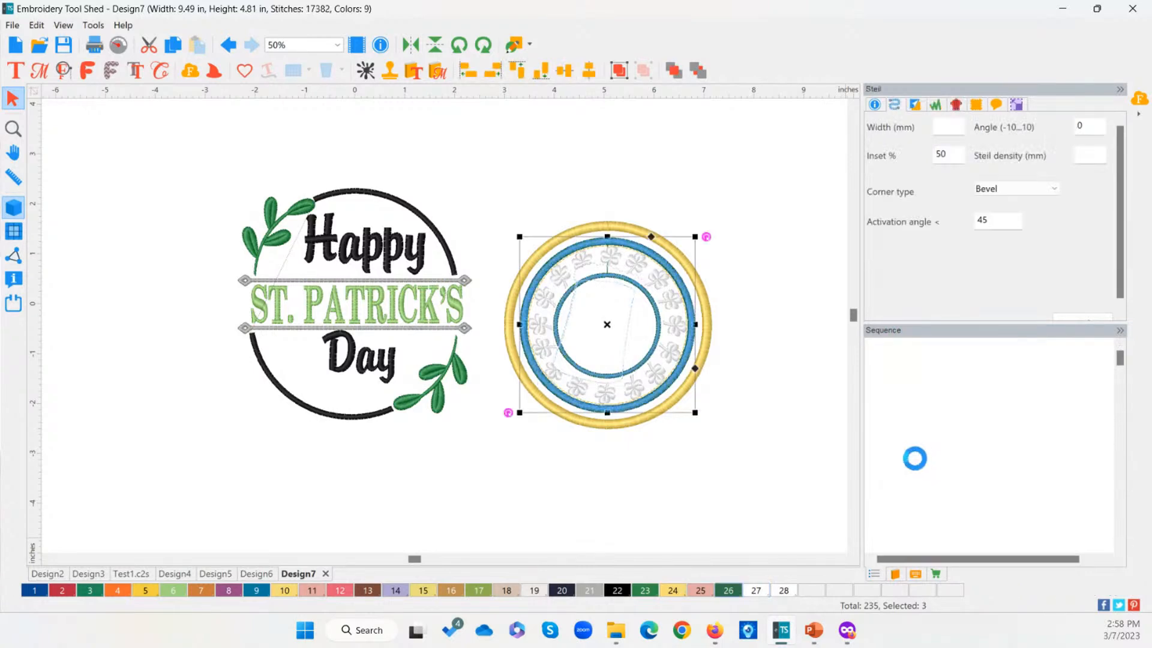
pyautogui.click(934, 460)
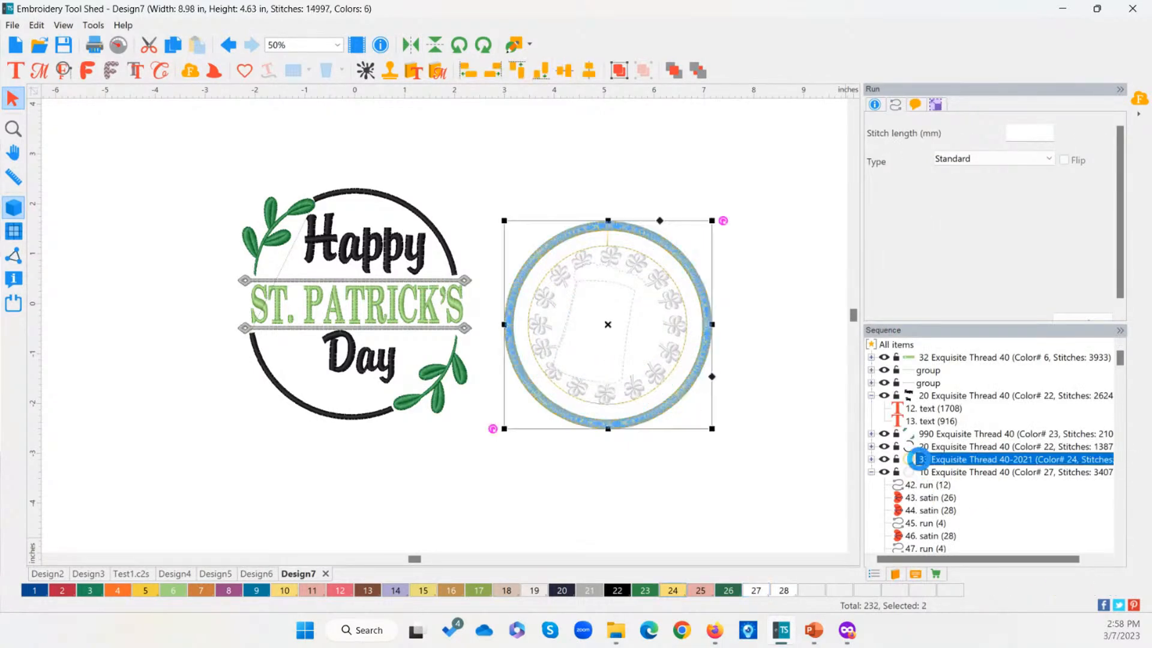
pyautogui.press('Delete')
pyautogui.click(764, 463)
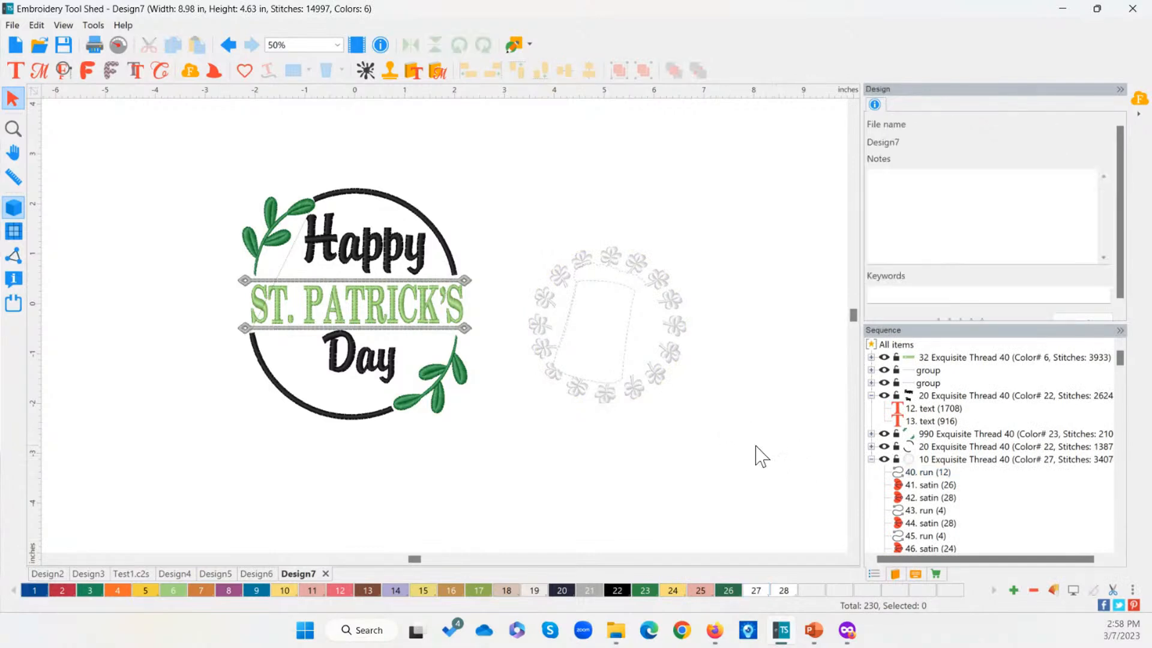
# - Delete the leaves and stem of the leaf sprig at the circle's upper left
pyautogui.moveTo(173, 160); pyautogui.dragTo(308, 274)
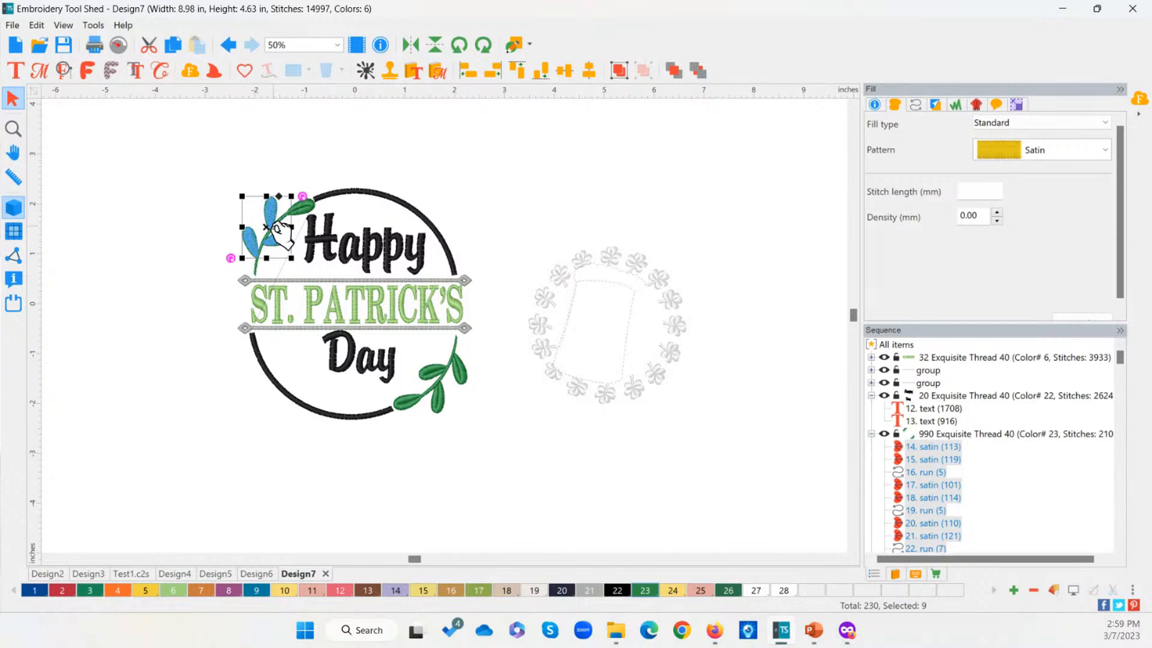
pyautogui.press('Delete')
pyautogui.press('Delete')
pyautogui.press('Delete')
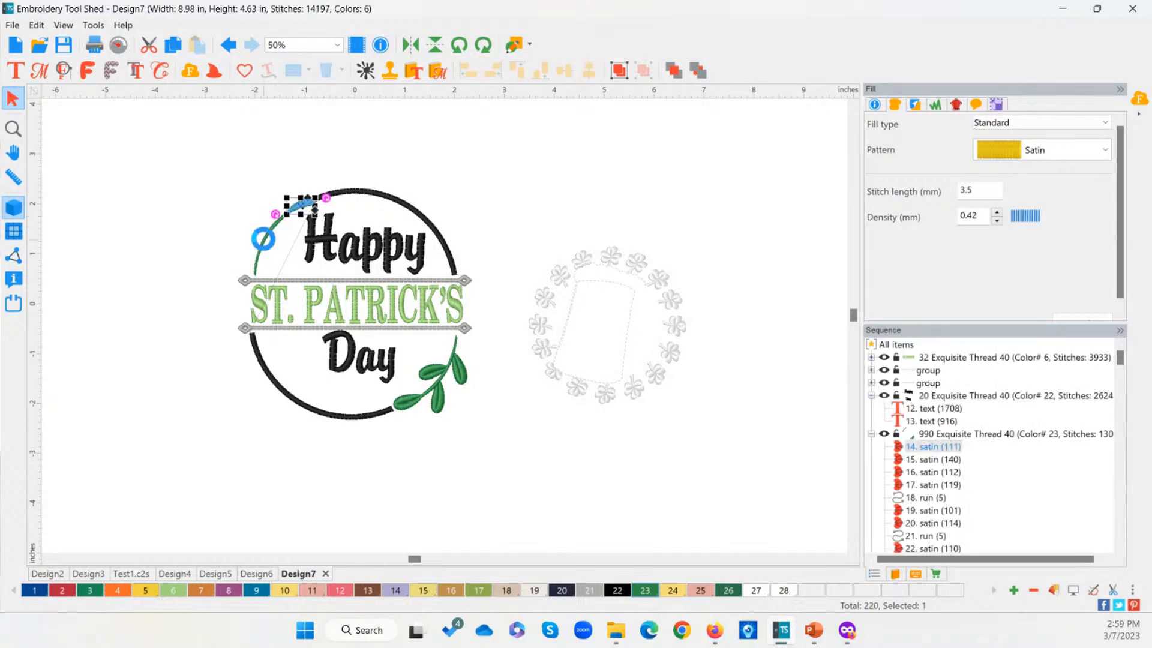
pyautogui.press('Delete')
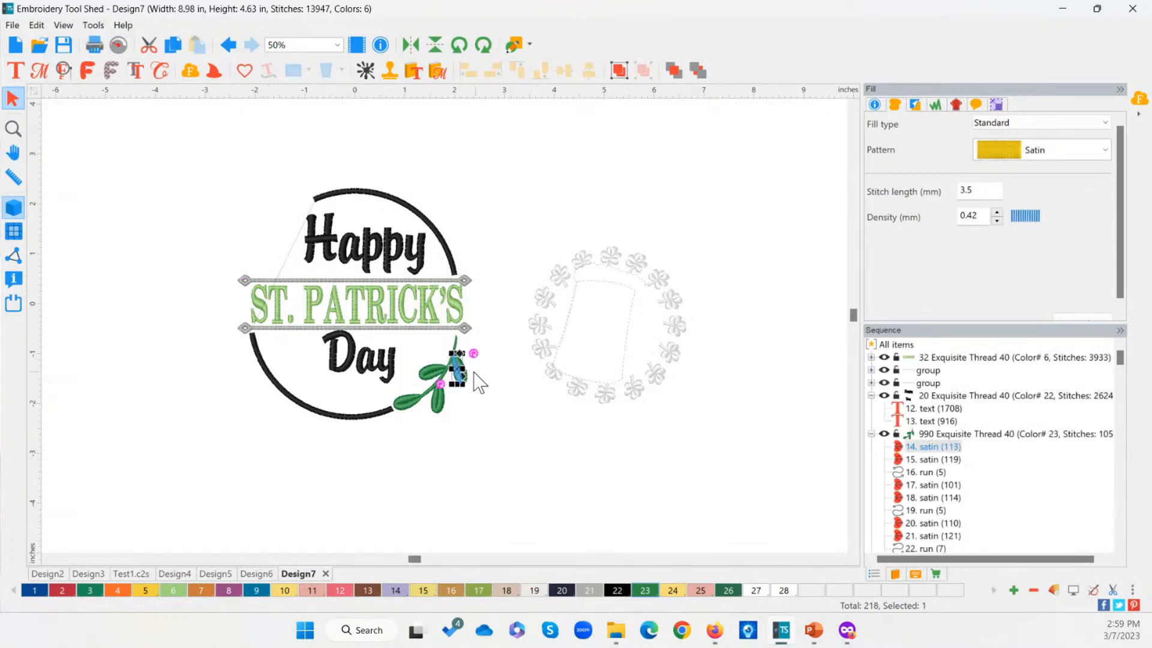
# - Delete the whole leaf sprig at the circle's lower right, leaving the arcs and text in place
pyautogui.press('Delete')
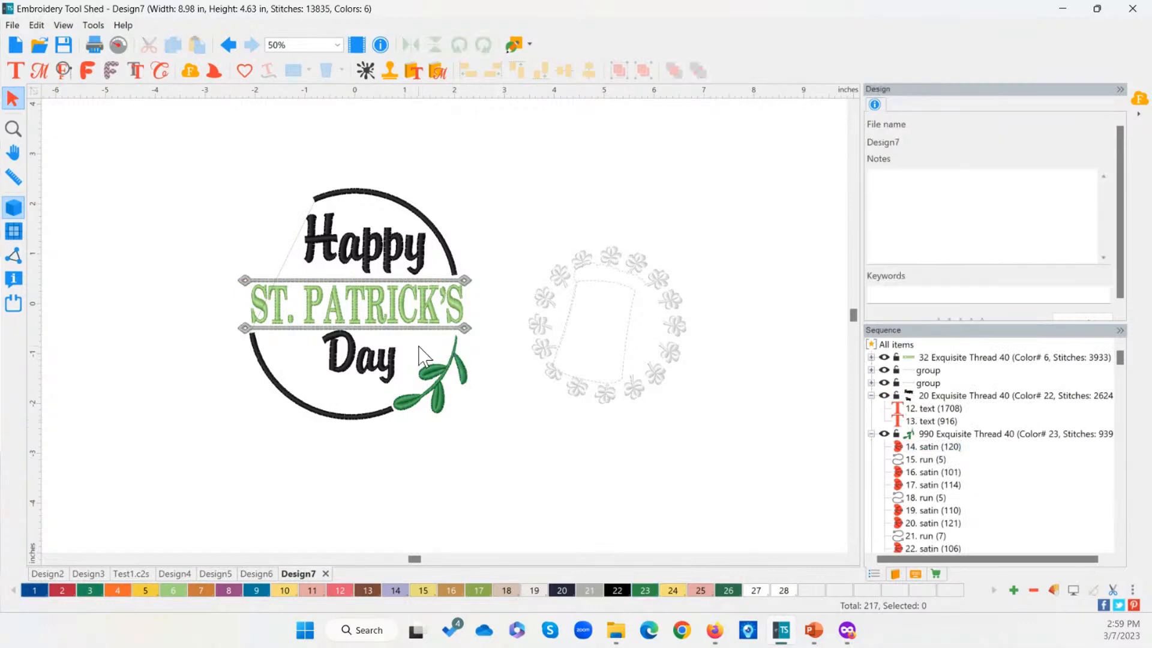
pyautogui.moveTo(419, 347); pyautogui.dragTo(480, 432)
pyautogui.press('Delete')
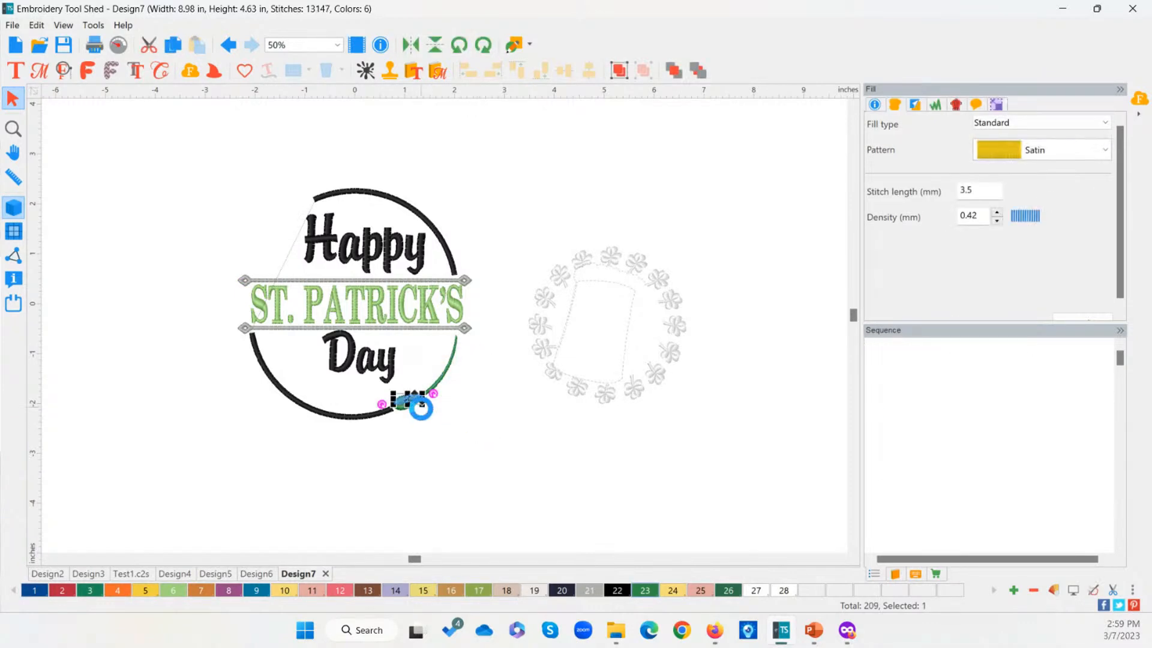
pyautogui.press('Delete')
pyautogui.press('Delete')
pyautogui.press('Delete')
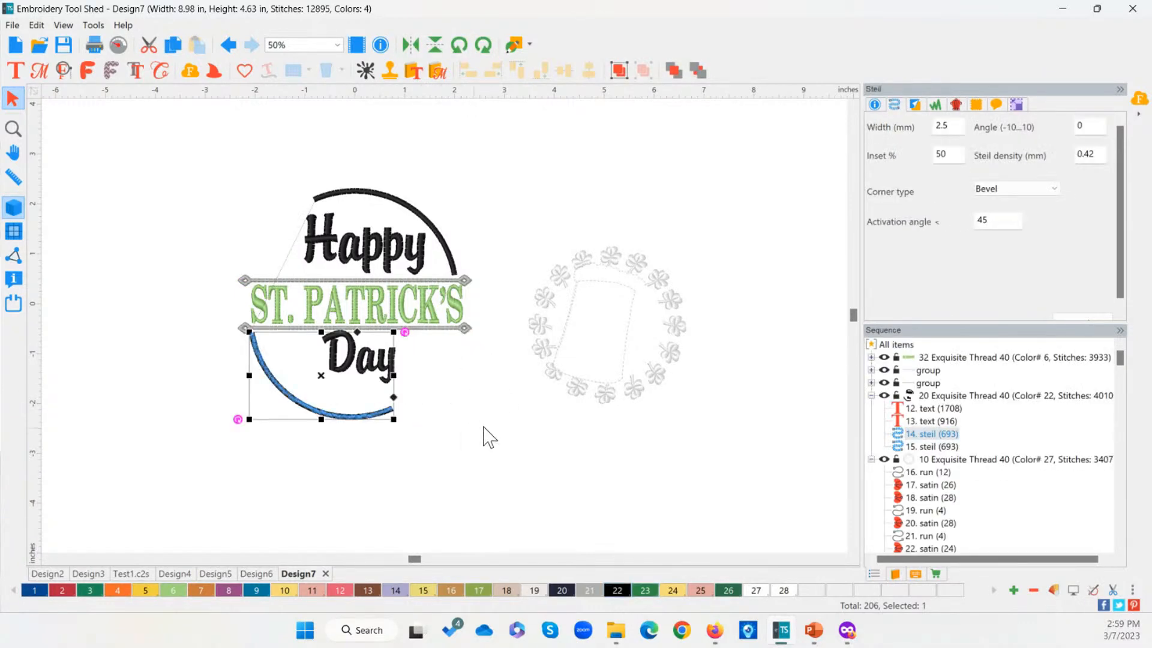
pyautogui.click(488, 383)
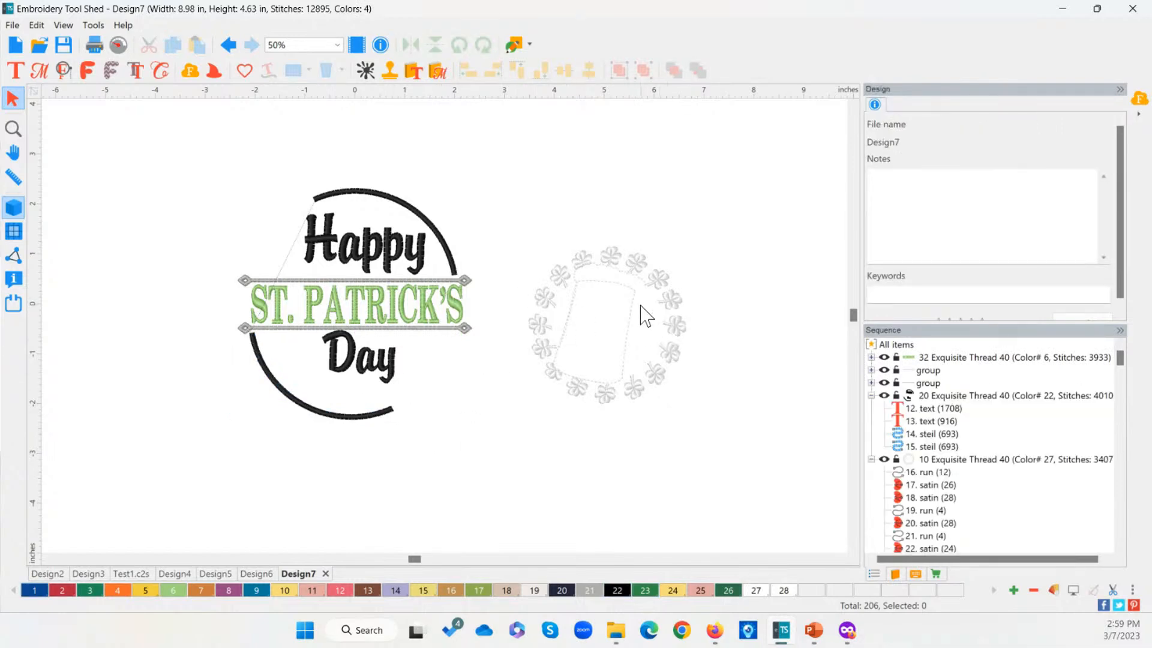
pyautogui.moveTo(651, 300); pyautogui.dragTo(712, 342)
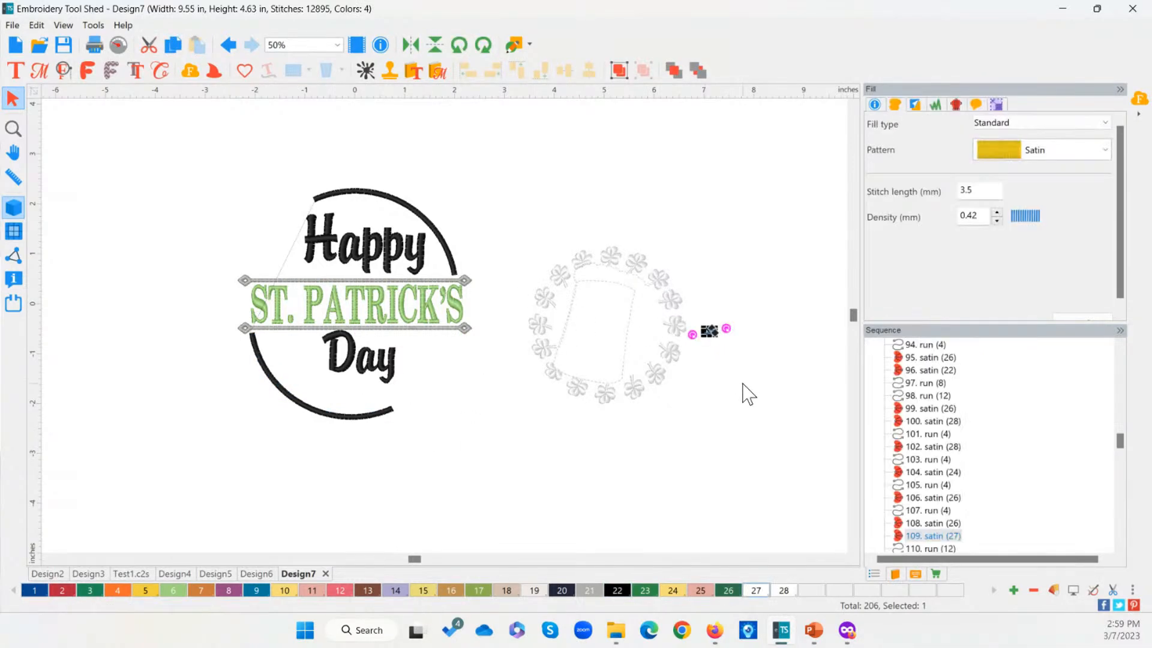
pyautogui.hotkey('ctrl', 'z')
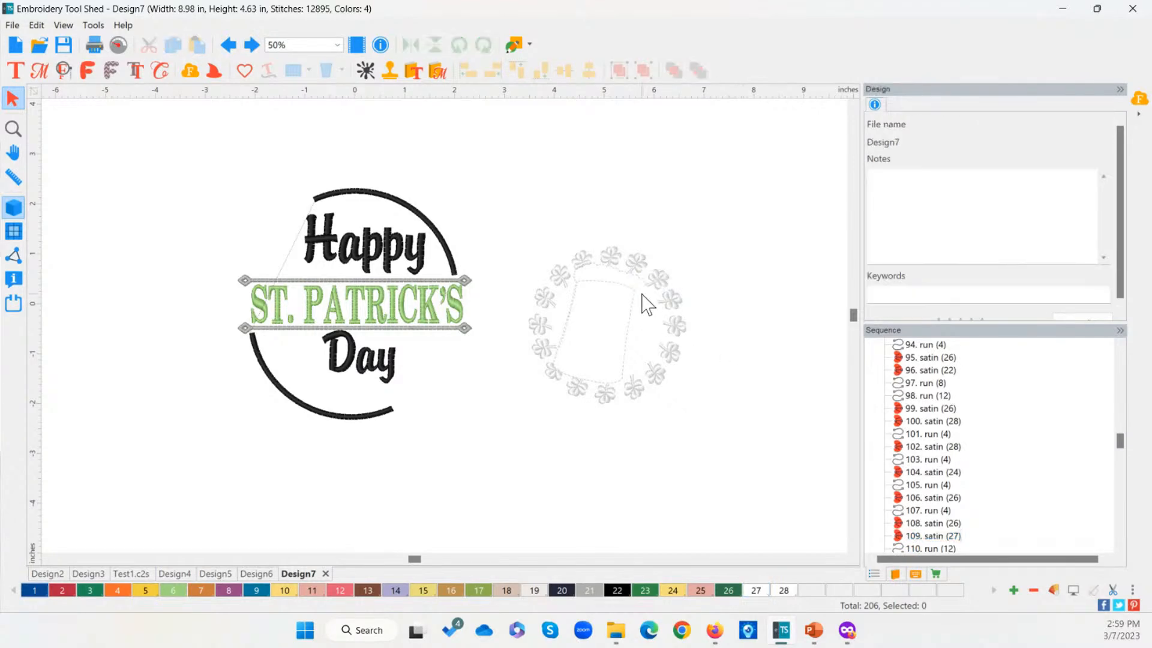
pyautogui.moveTo(733, 370); pyautogui.dragTo(641, 302)
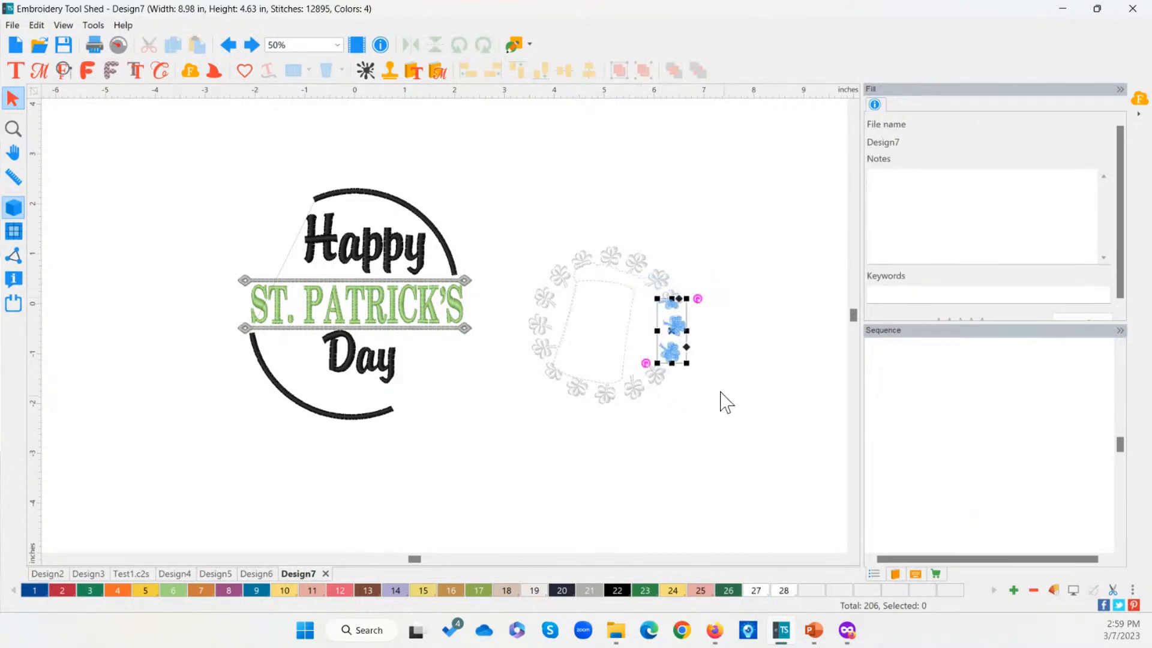
pyautogui.click(753, 412)
pyautogui.moveTo(756, 411); pyautogui.dragTo(643, 284)
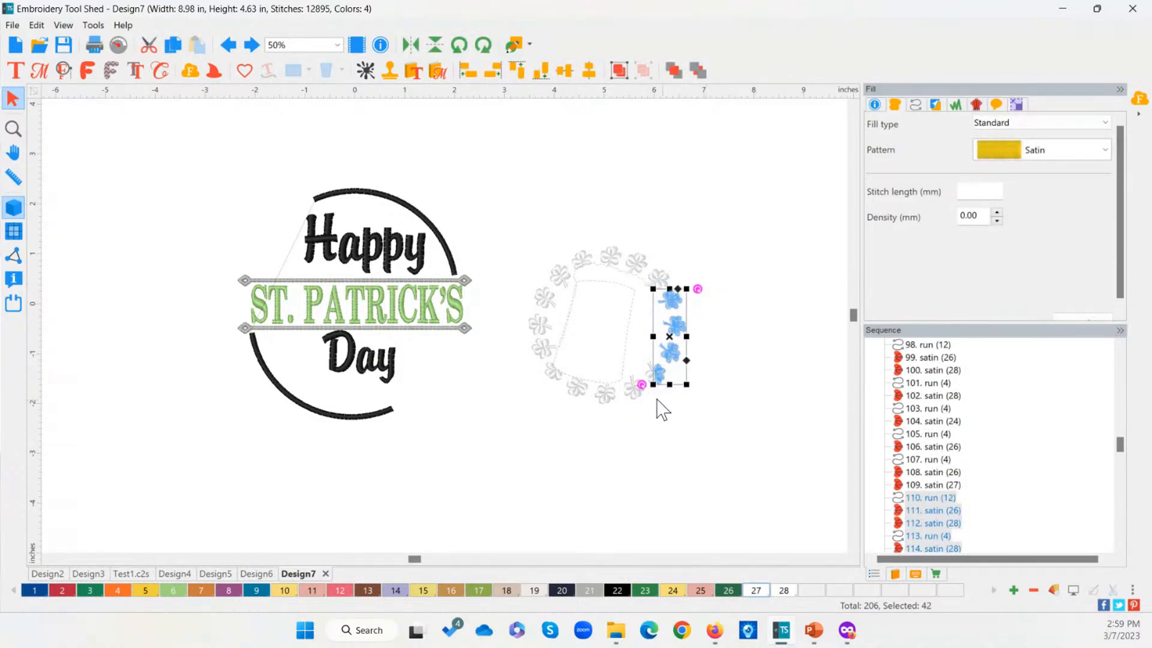
pyautogui.click(662, 410)
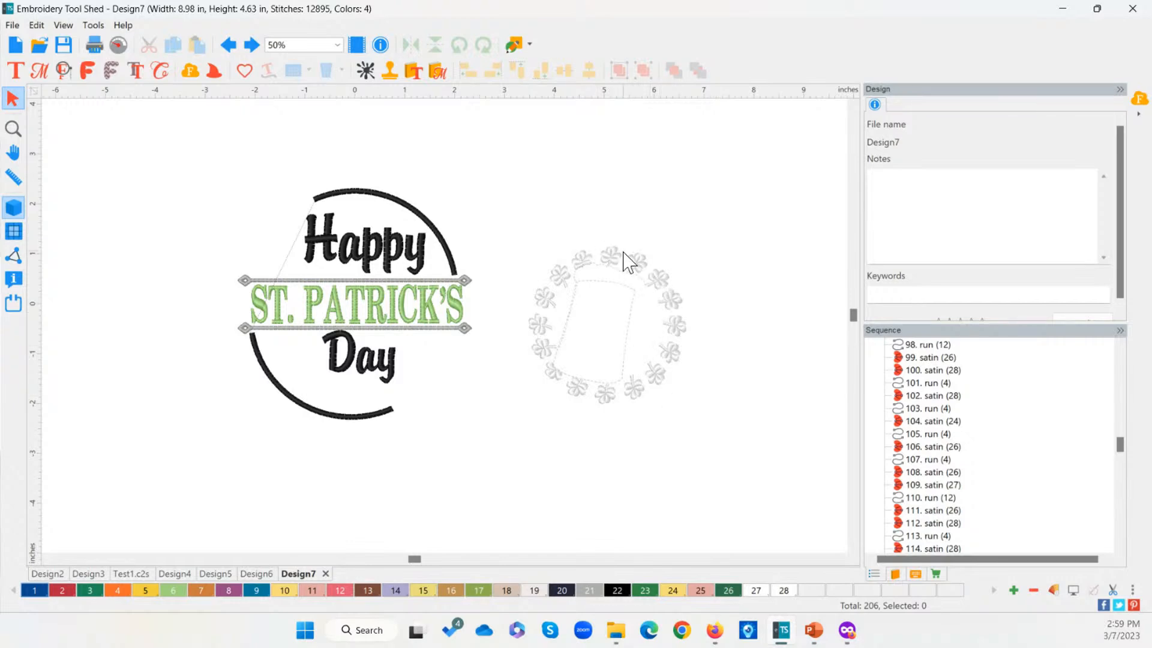
# - Delete the two shamrocks above and the one below the four on the ring's right side to isolate them
pyautogui.moveTo(625, 238); pyautogui.dragTo(667, 293)
pyautogui.press('Delete')
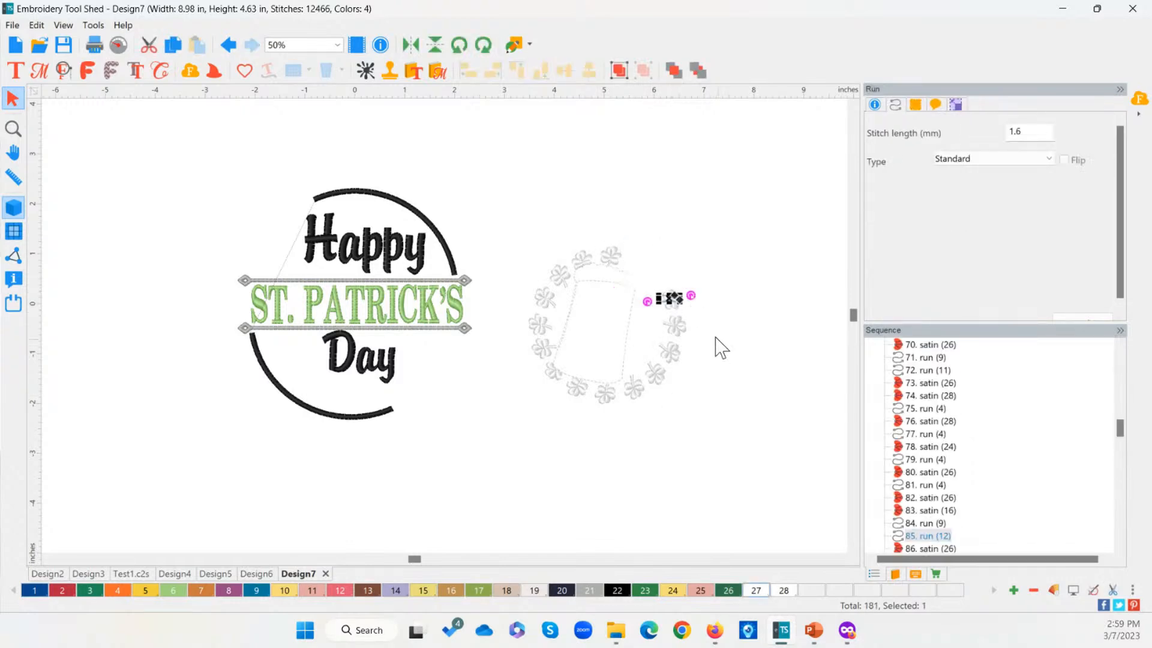
pyautogui.click(694, 419)
pyautogui.moveTo(606, 359); pyautogui.dragTo(638, 412)
pyautogui.press('Delete')
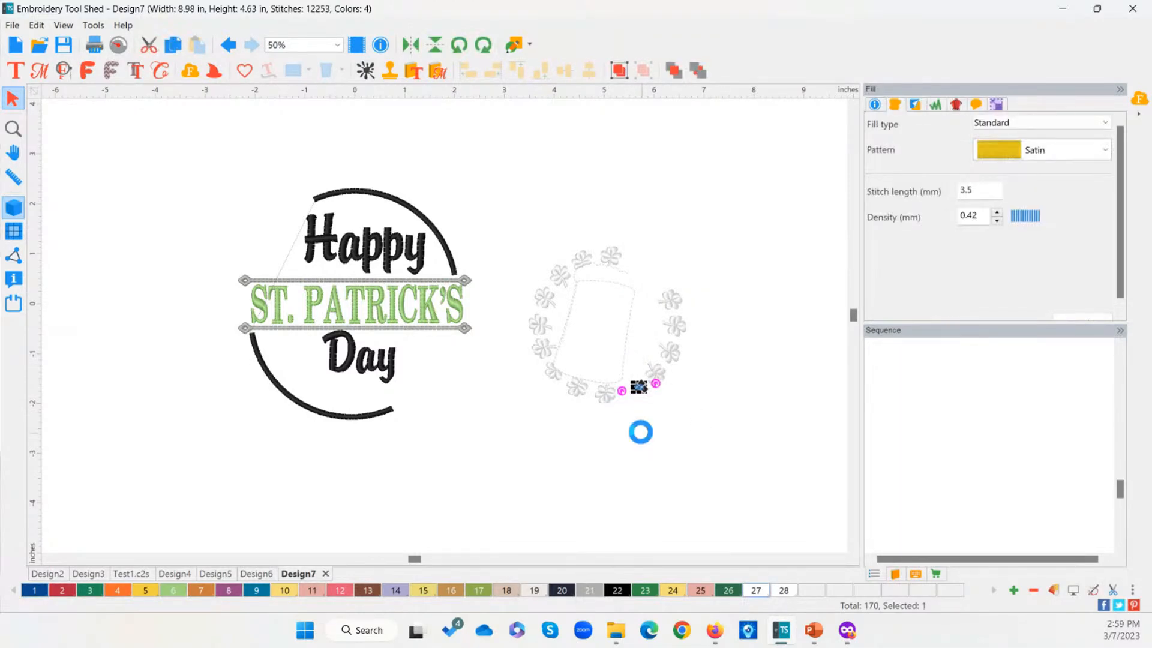
pyautogui.click(643, 333)
# - Group the four isolated shamrocks on the ring's right side and recolour them Verde Bright Green (Exquisite Thread 40, code 990)
pyautogui.moveTo(641, 271); pyautogui.dragTo(710, 424)
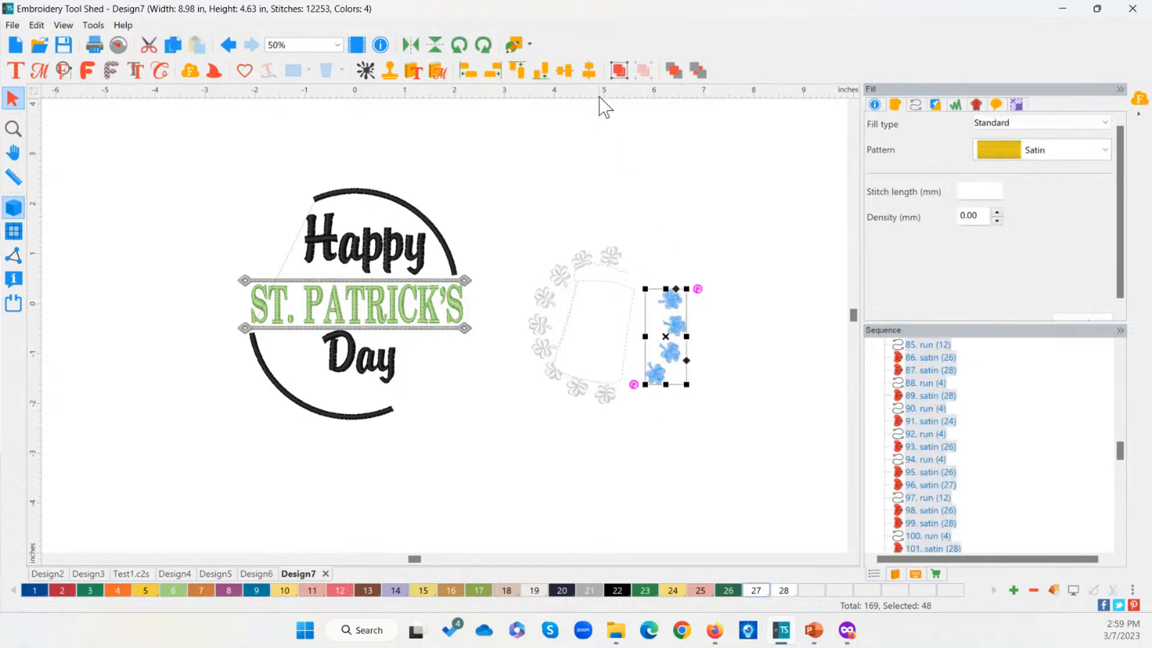
pyautogui.click(619, 73)
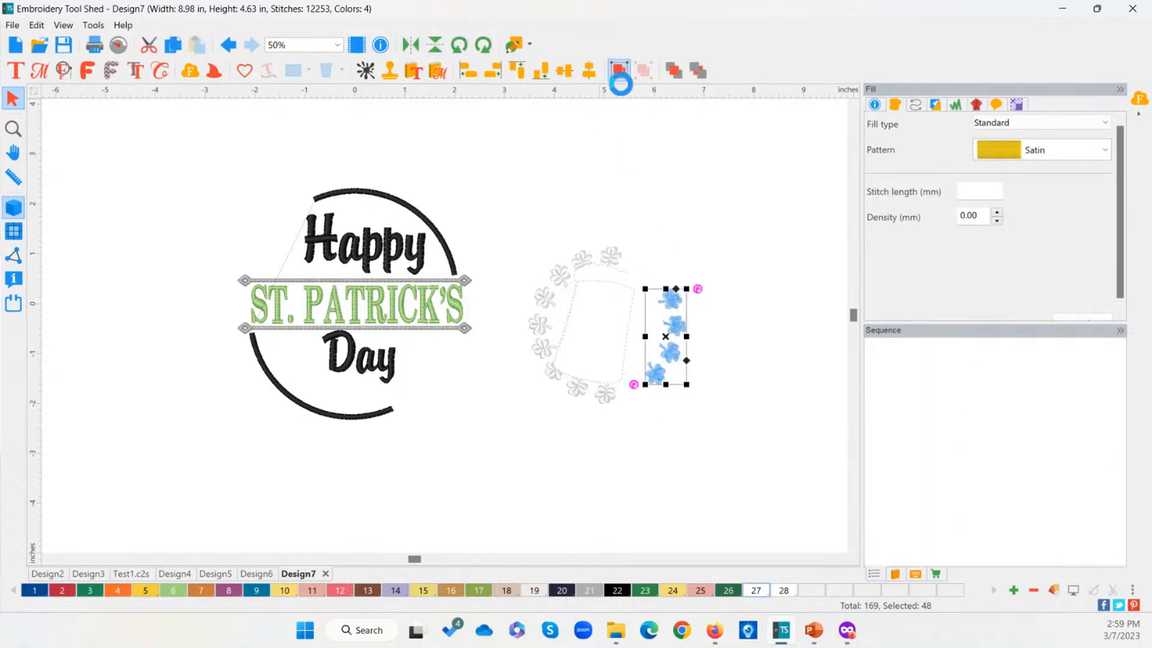
pyautogui.click(644, 591)
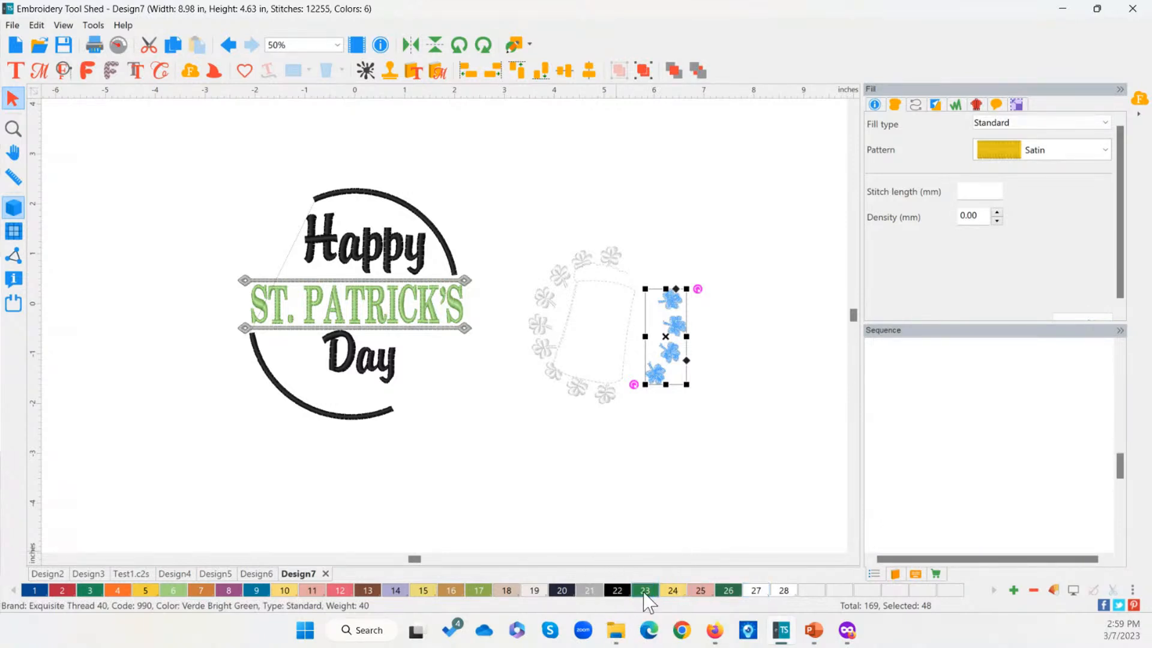
# - Move the green shamrock group into the circle's lower-right gap, rotating and nudging it to follow the missing arc
pyautogui.moveTo(678, 343); pyautogui.dragTo(466, 389)
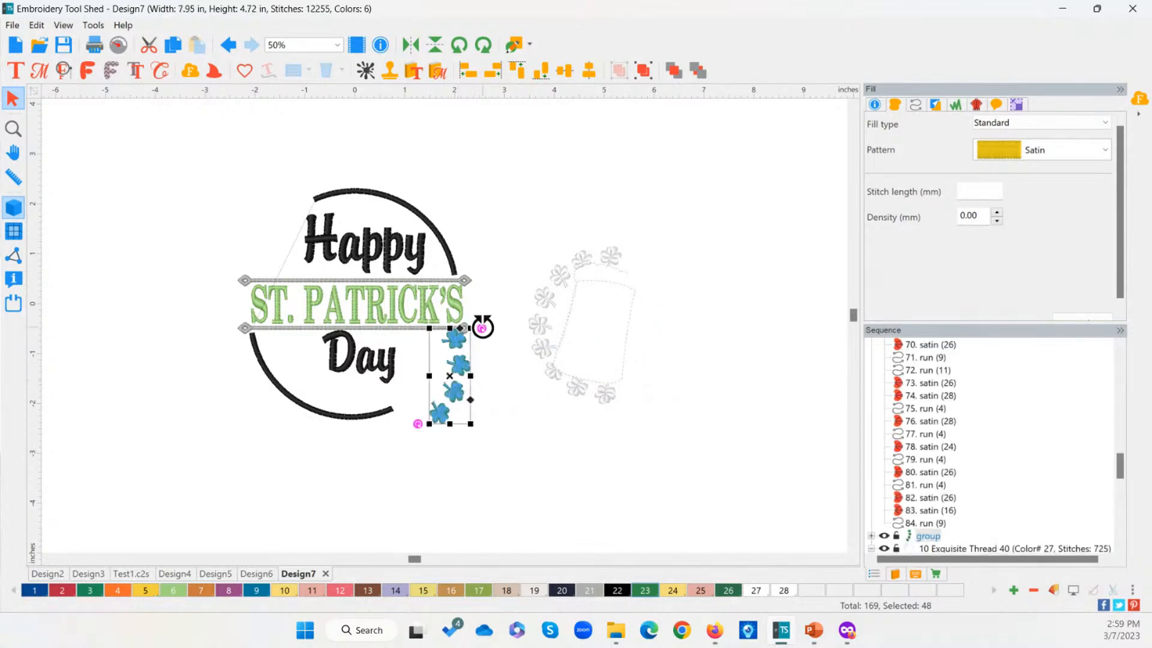
pyautogui.moveTo(479, 327); pyautogui.dragTo(447, 393)
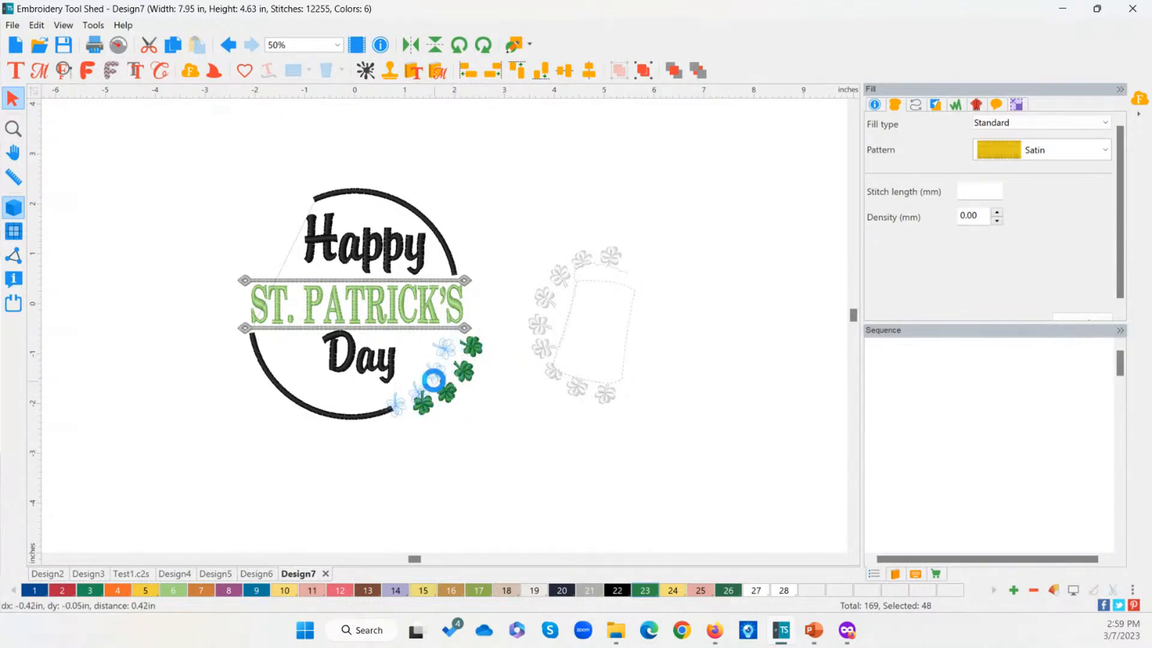
pyautogui.press('Up')
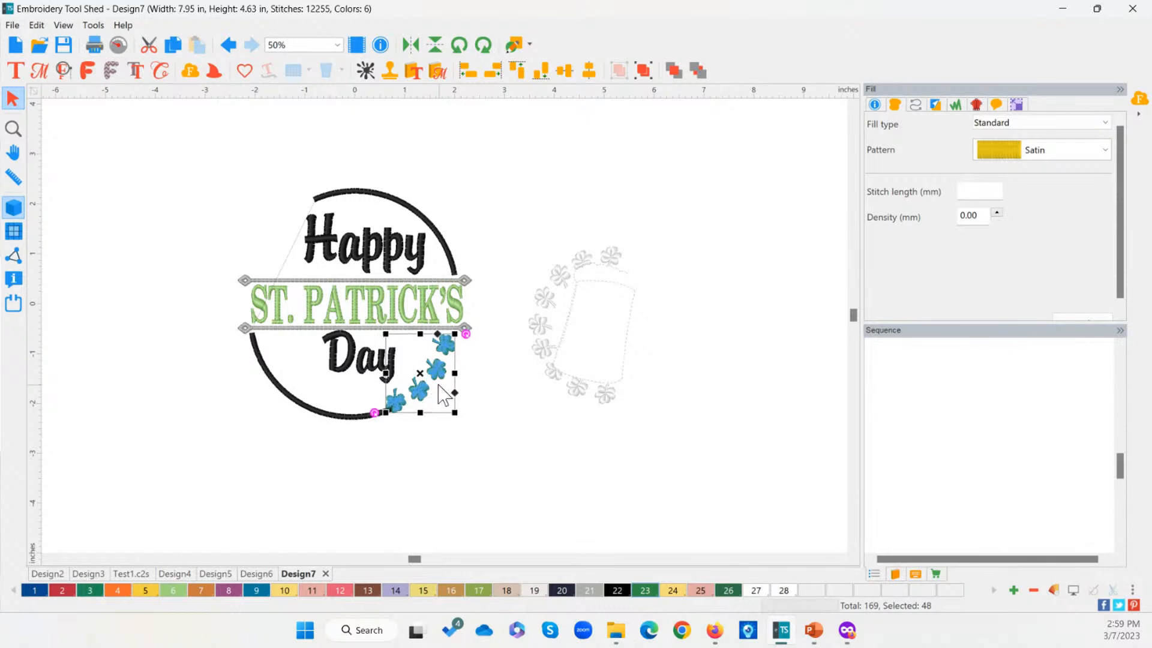
pyautogui.press('Right')
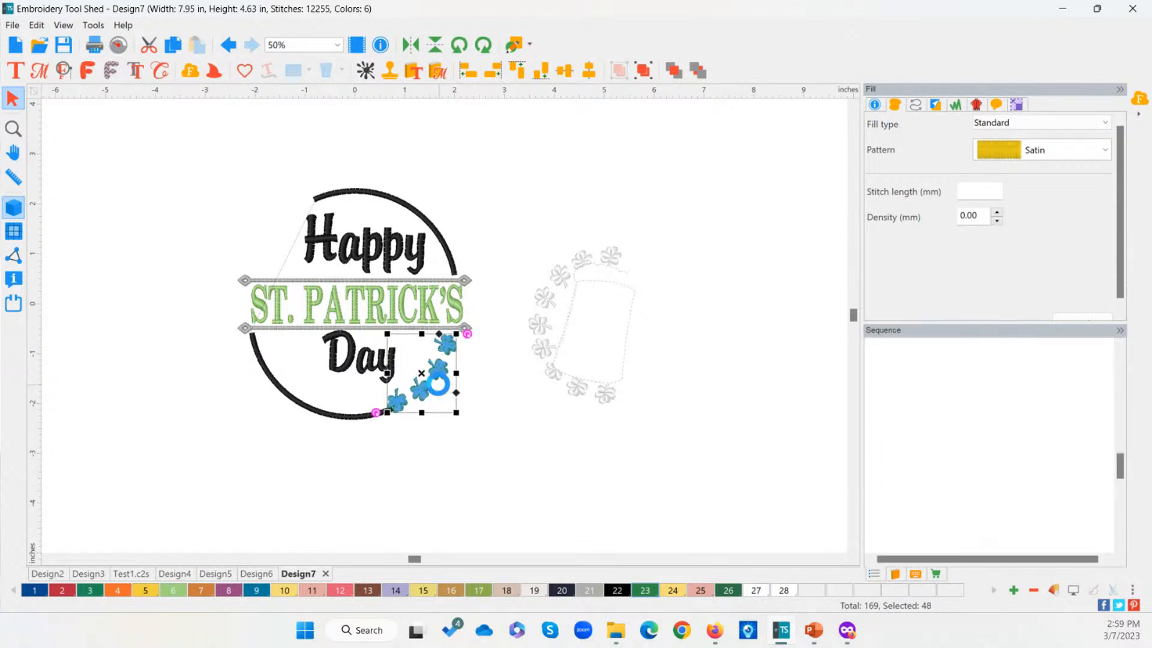
pyautogui.press('Right')
pyautogui.press('Up')
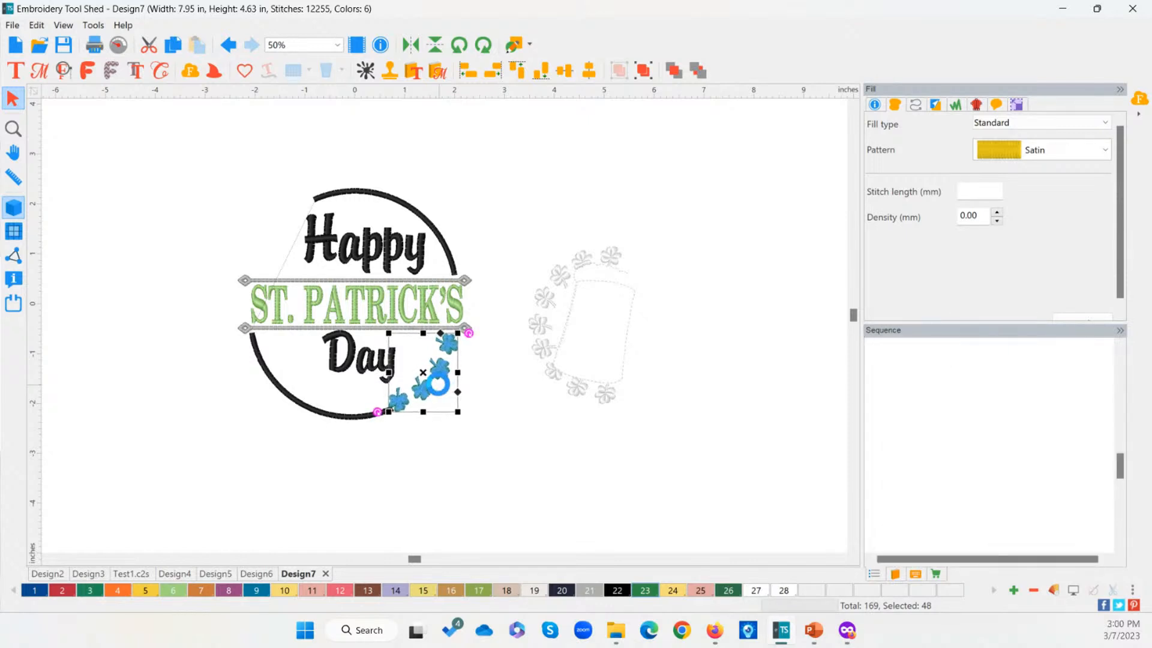
pyautogui.press('Right')
pyautogui.press('Up')
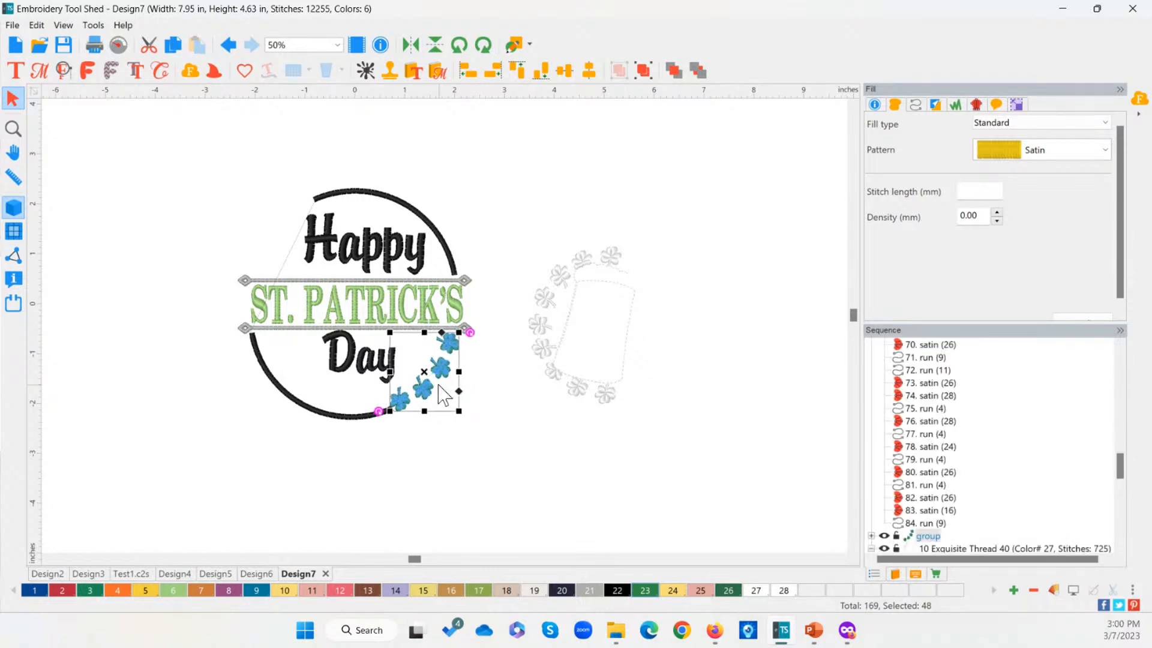
pyautogui.click(472, 416)
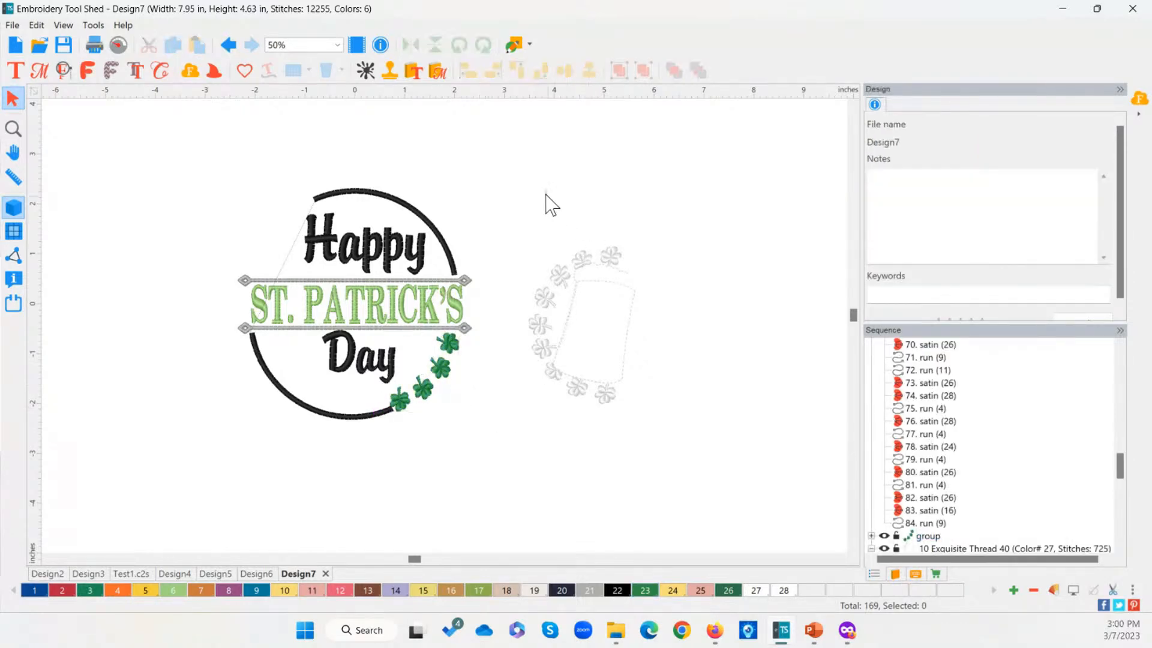
# - Delete the remaining white shamrocks and mug outline stitches beside the circle
pyautogui.moveTo(544, 191); pyautogui.dragTo(687, 477)
pyautogui.click(497, 183)
pyautogui.moveTo(487, 148); pyautogui.dragTo(704, 497)
pyautogui.press('Delete')
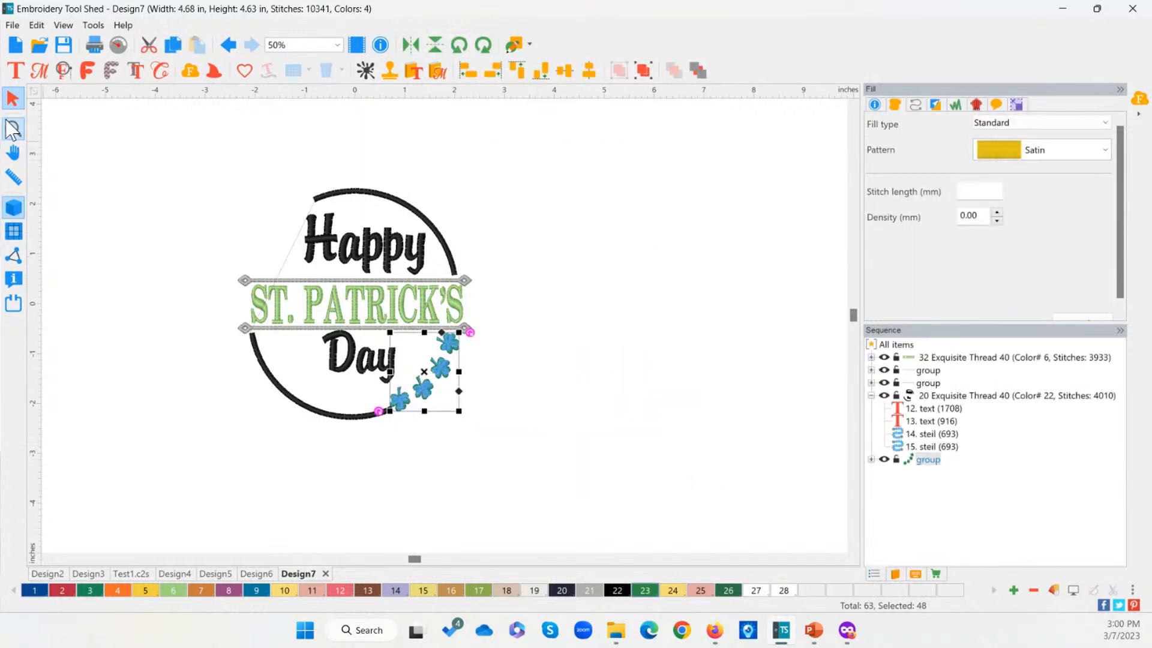
# - Duplicate the shamrock group, flip the copy horizontally and vertically, and place it in the circle's upper-left gap
pyautogui.click(12, 129)
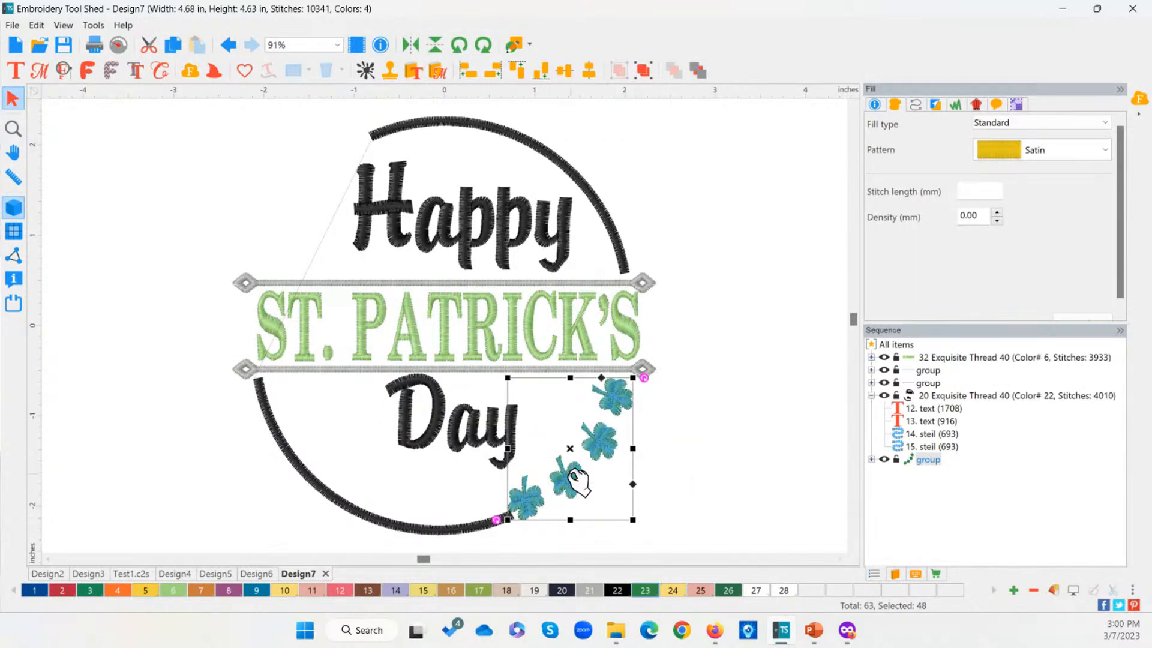
pyautogui.click(173, 45)
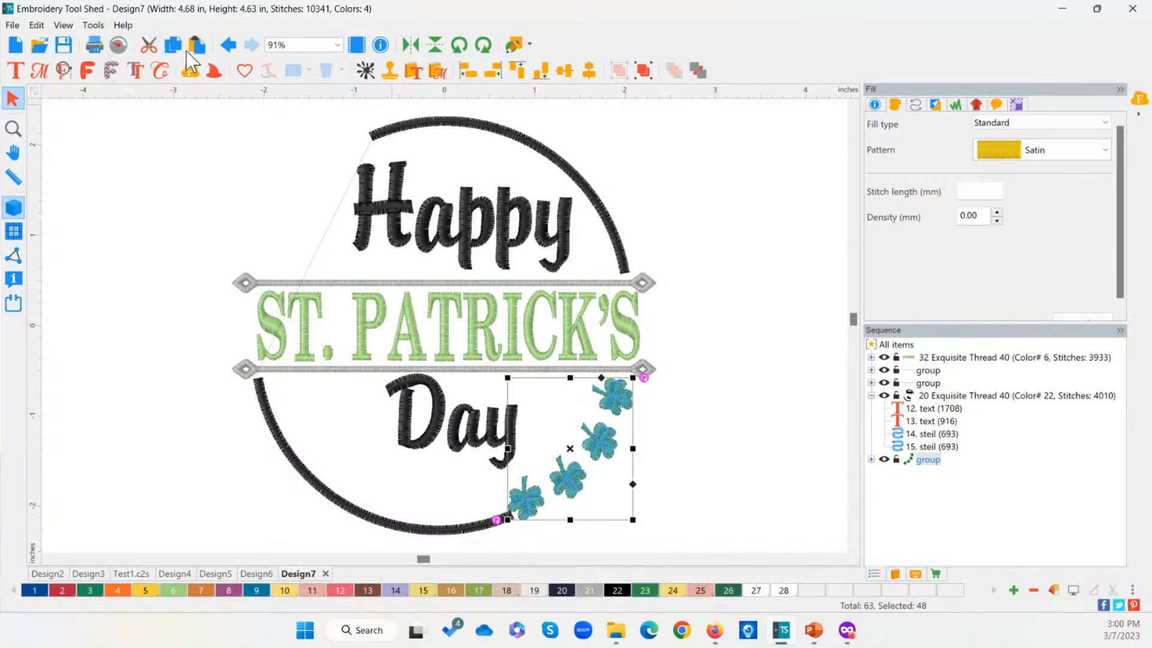
pyautogui.click(198, 45)
pyautogui.click(436, 45)
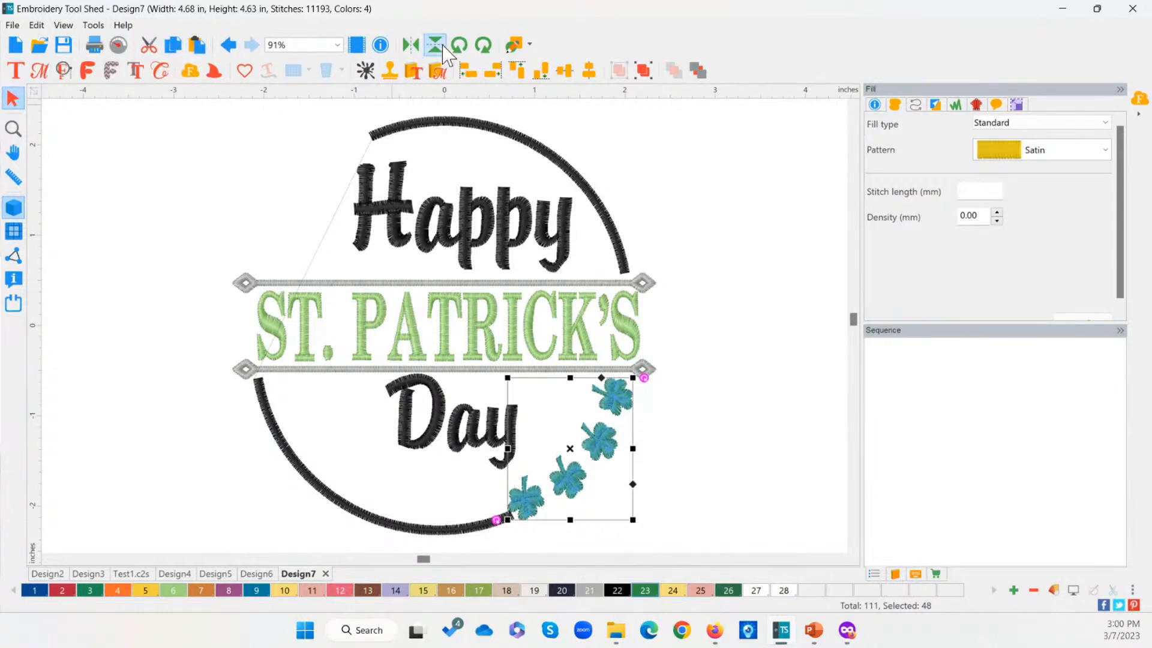
pyautogui.hotkey('ctrl', 'z')
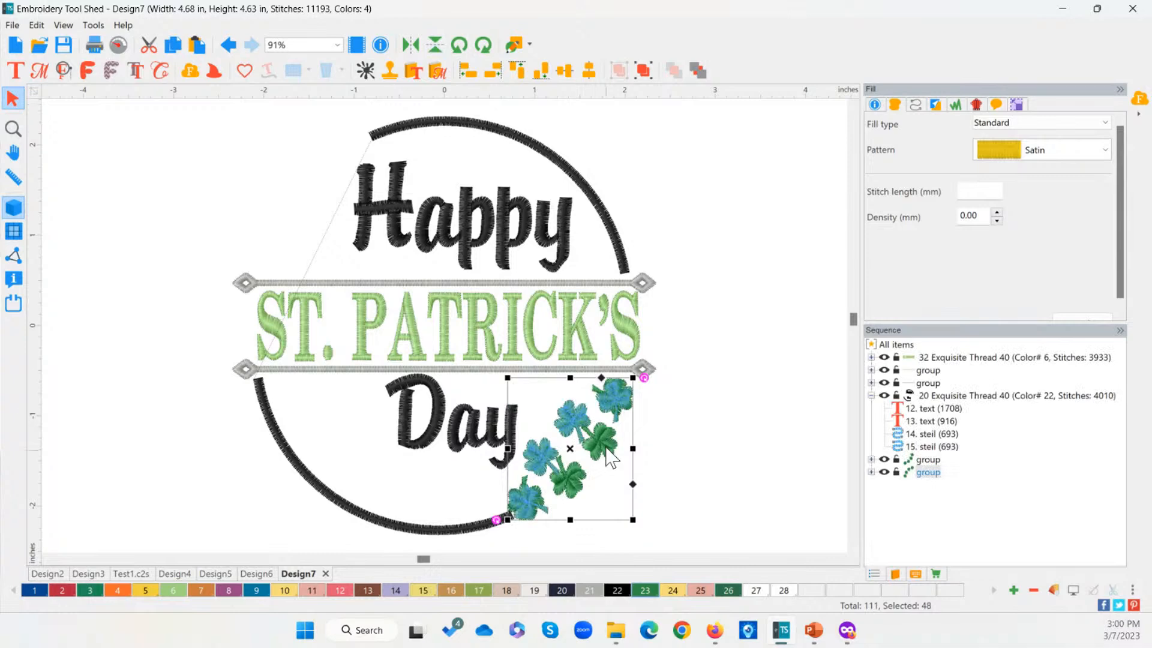
pyautogui.moveTo(576, 450); pyautogui.dragTo(312, 199)
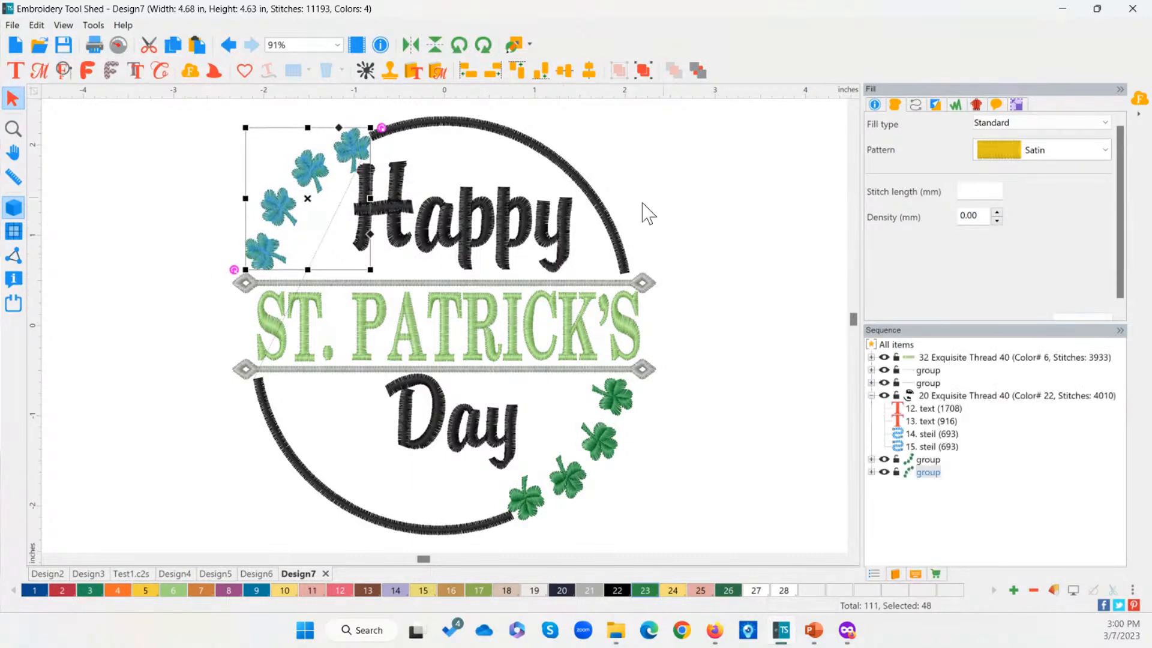
# - Align the Happy, St. Patrick's and Day texts on a common vertical centre line
pyautogui.click(451, 226)
pyautogui.keyDown('shift'); pyautogui.click(457, 324); pyautogui.keyUp('shift')
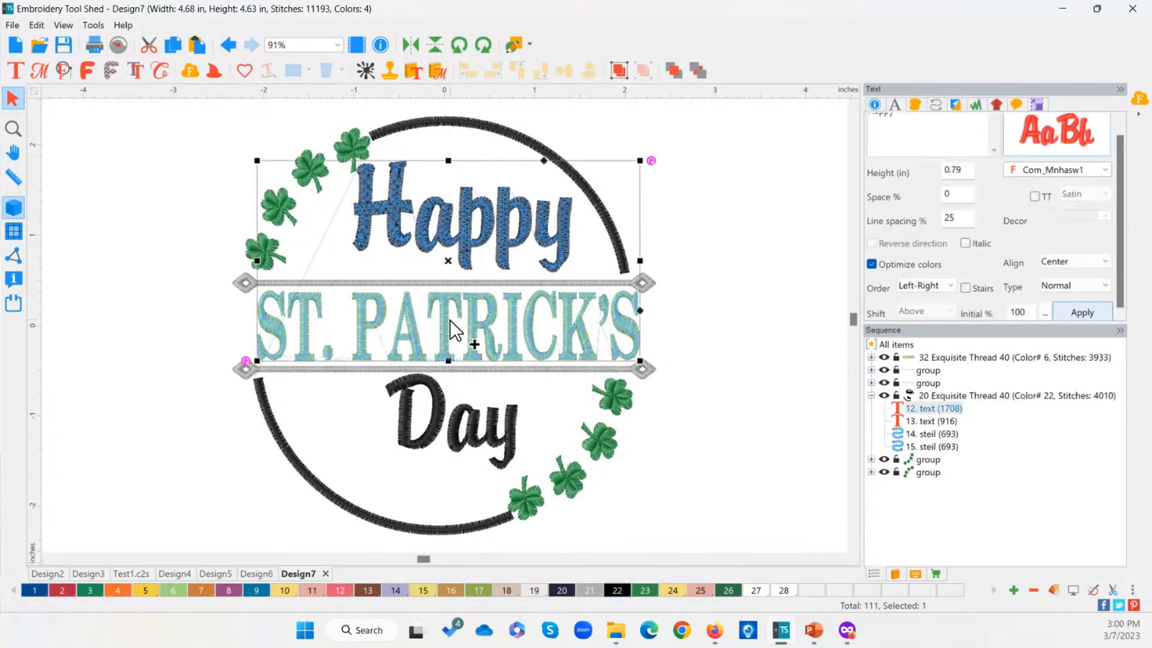
pyautogui.keyDown('shift'); pyautogui.click(437, 412); pyautogui.keyUp('shift')
pyautogui.keyDown('shift'); pyautogui.click(451, 417); pyautogui.keyUp('shift')
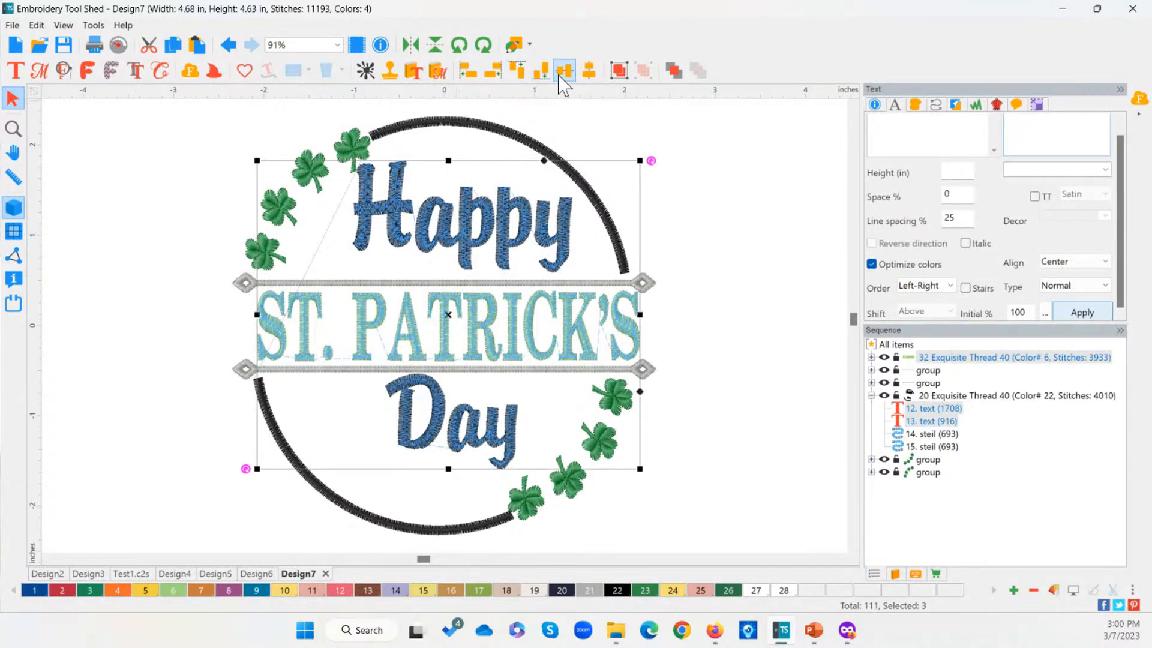
pyautogui.click(589, 72)
pyautogui.click(747, 209)
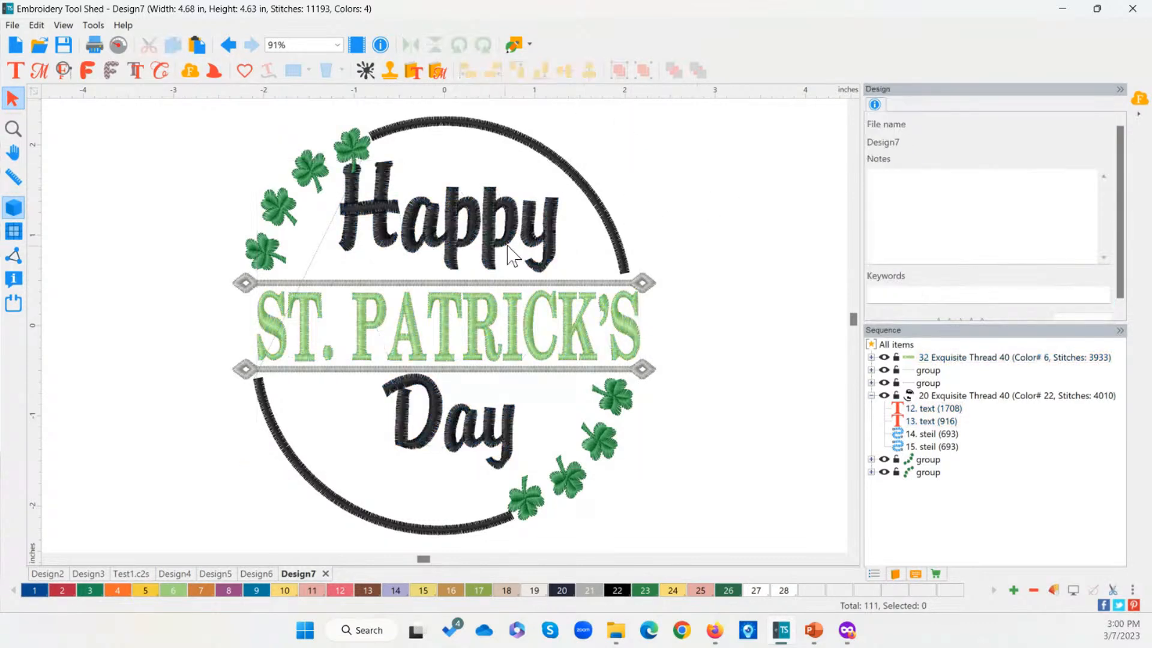
# - Shrink the Happy text proportionally to clear the shamrocks and centre it again with St. Patrick's and Day
pyautogui.click(457, 251)
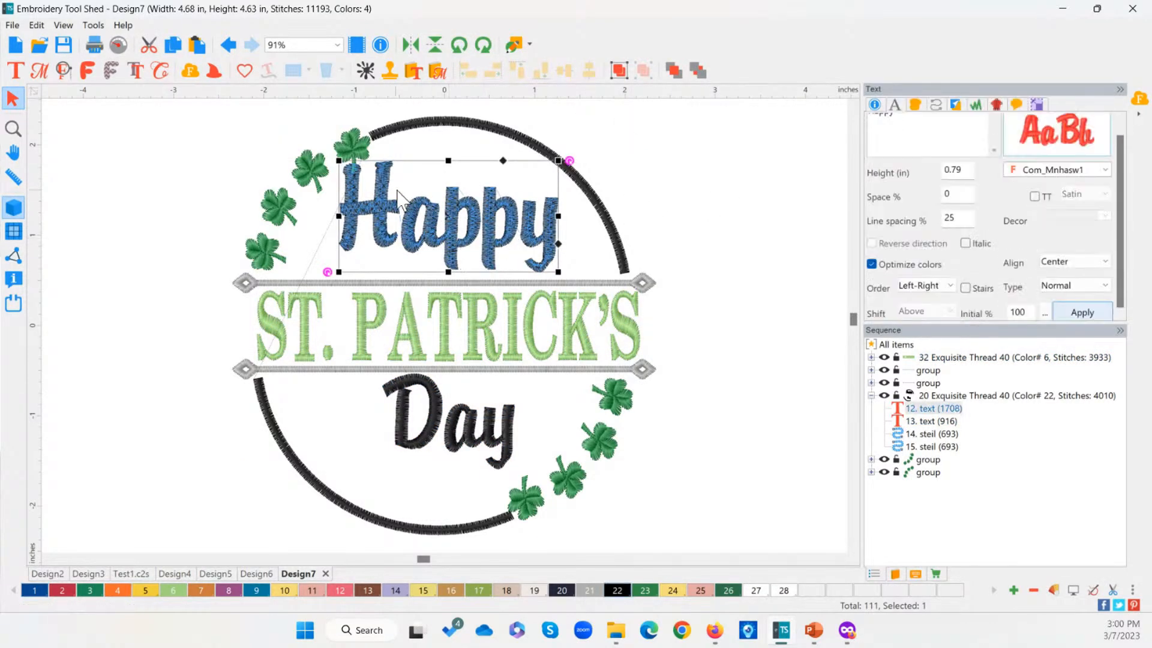
pyautogui.moveTo(331, 155); pyautogui.dragTo(365, 193)
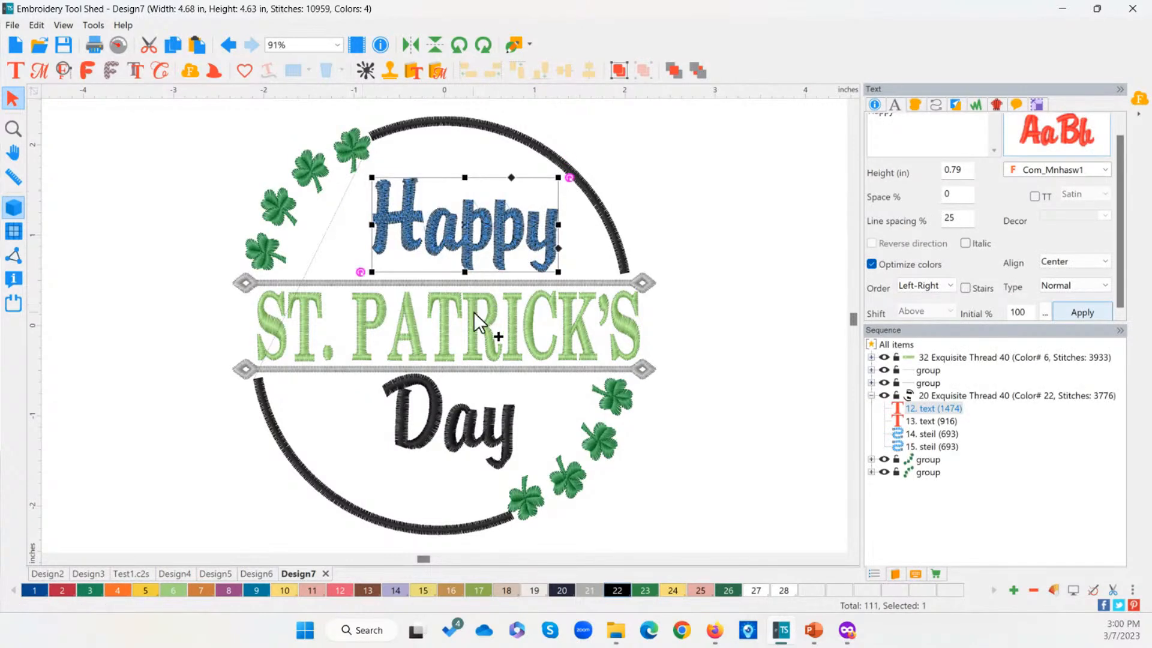
pyautogui.keyDown('shift'); pyautogui.click(455, 321); pyautogui.keyUp('shift')
pyautogui.keyDown('shift'); pyautogui.click(454, 416); pyautogui.keyUp('shift')
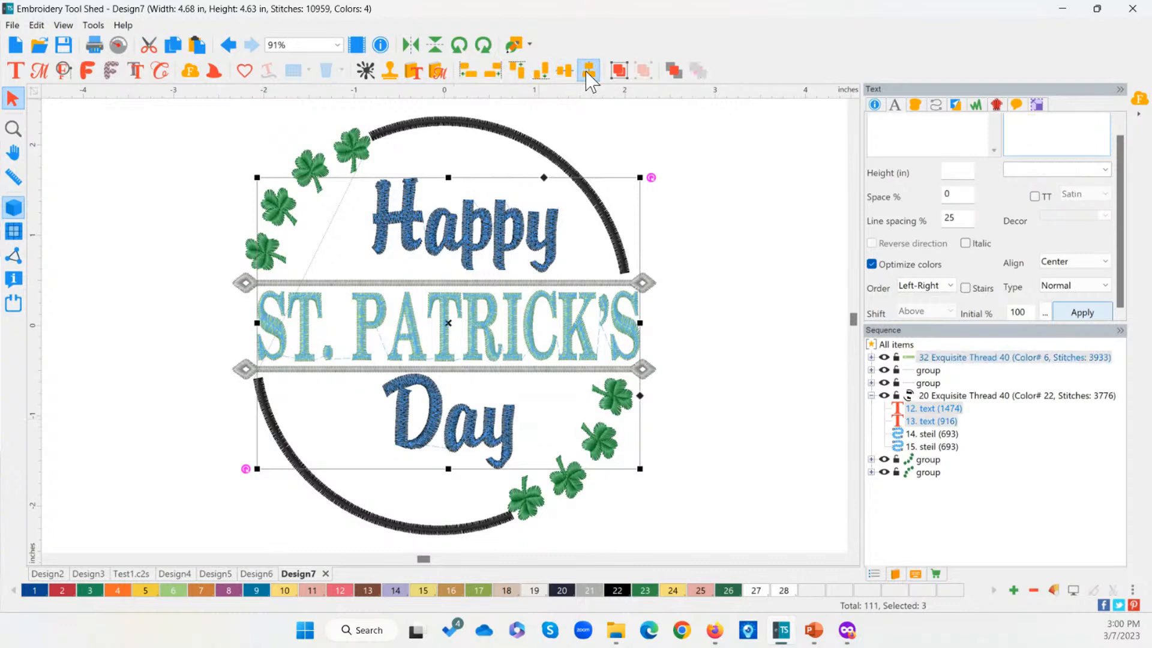
pyautogui.click(742, 256)
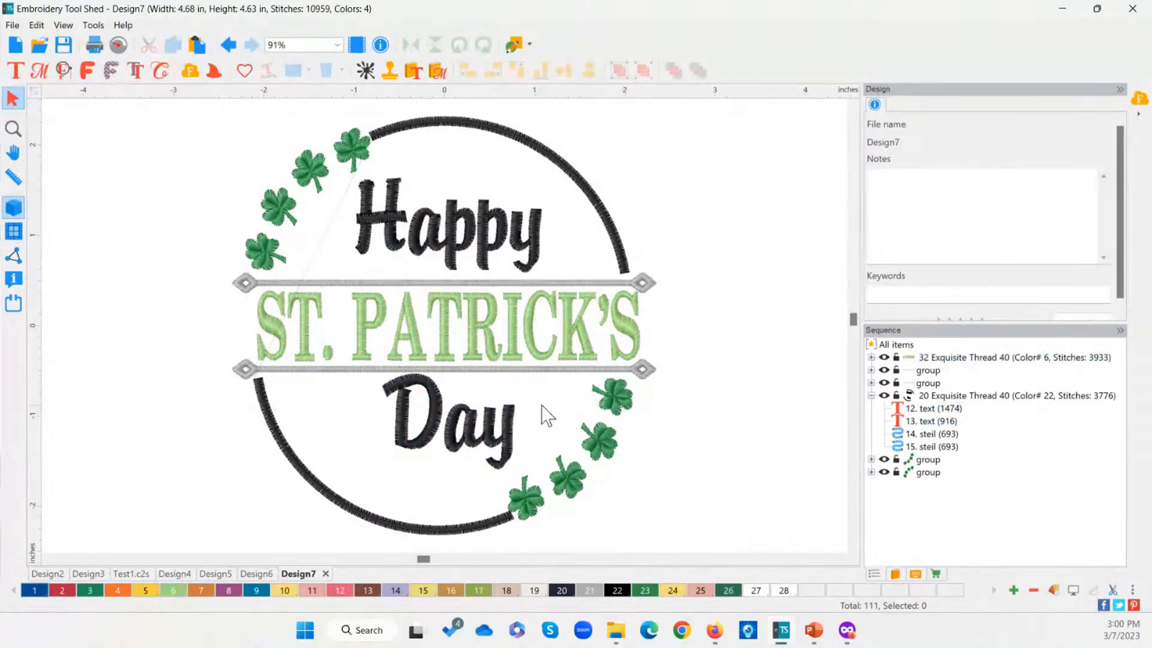
# - Nudge the Day text slightly down, away from the border line above it
pyautogui.click(462, 429)
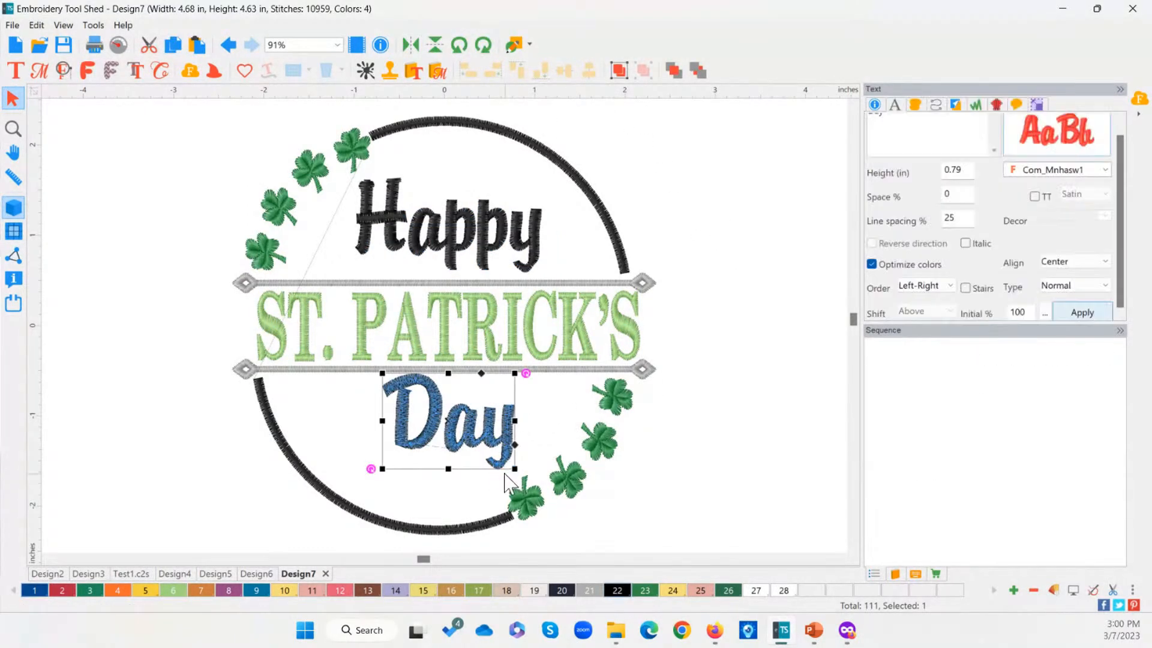
pyautogui.press('Down')
pyautogui.press('Down')
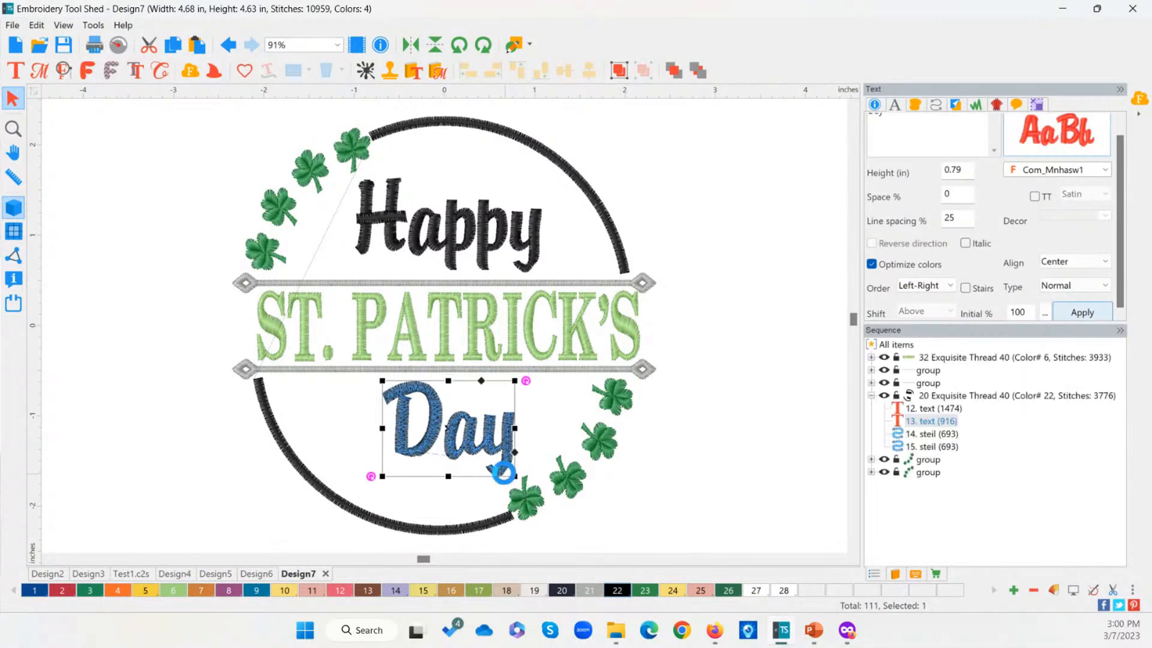
pyautogui.click(663, 413)
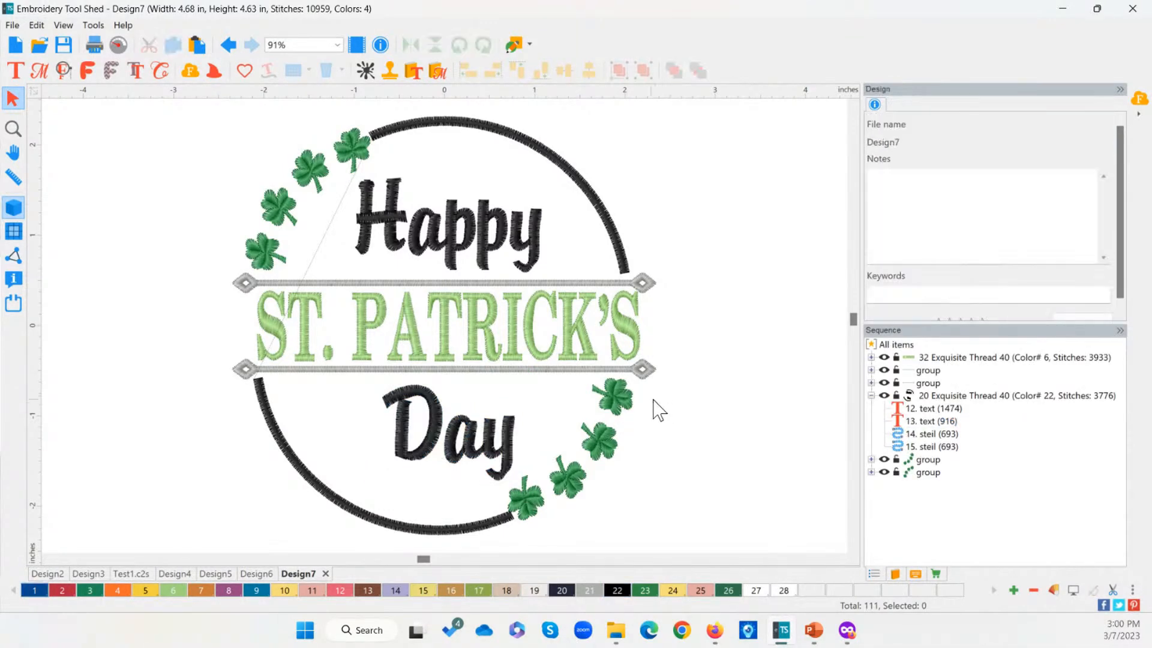